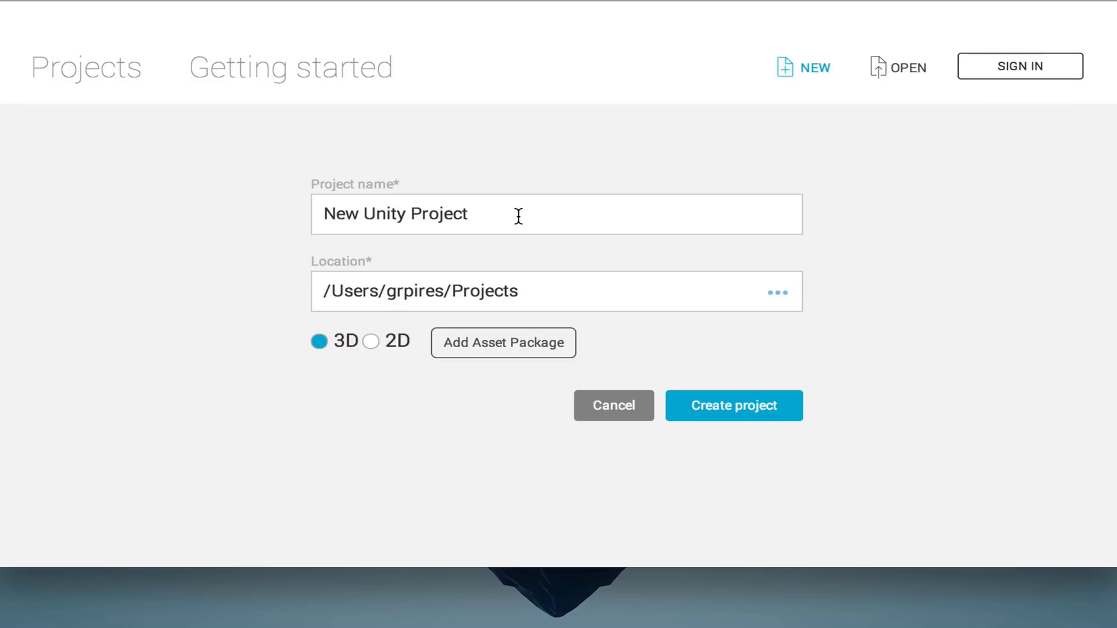
Name the new project Basketball and choose 3D as its project type.
left_click_drag(471, 214, 306, 214)
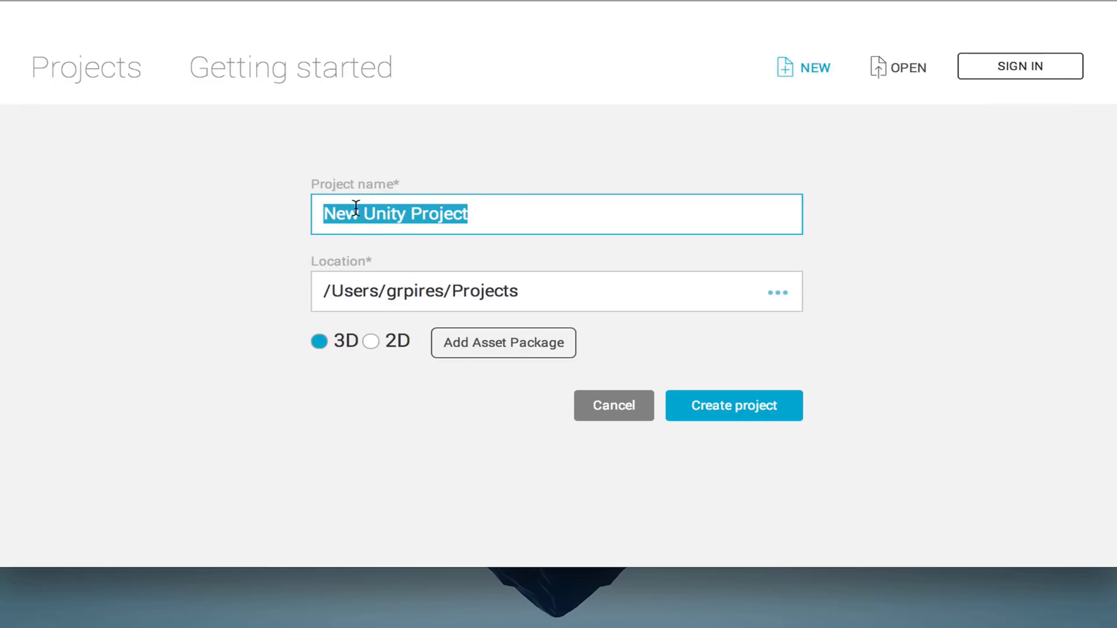
type("Basketball")
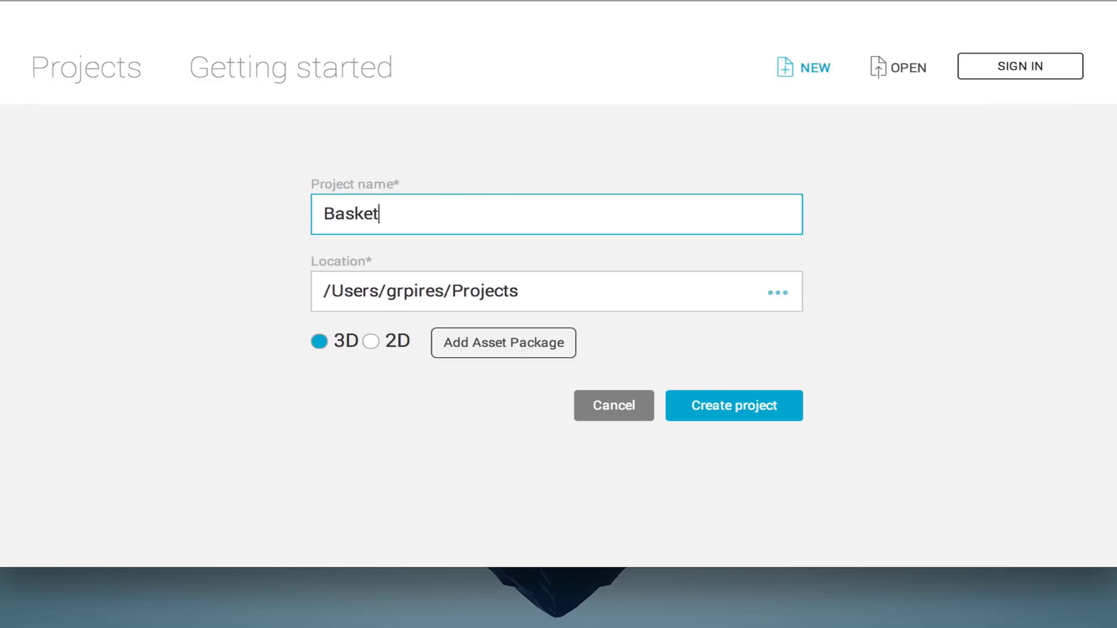
double_click(524, 304)
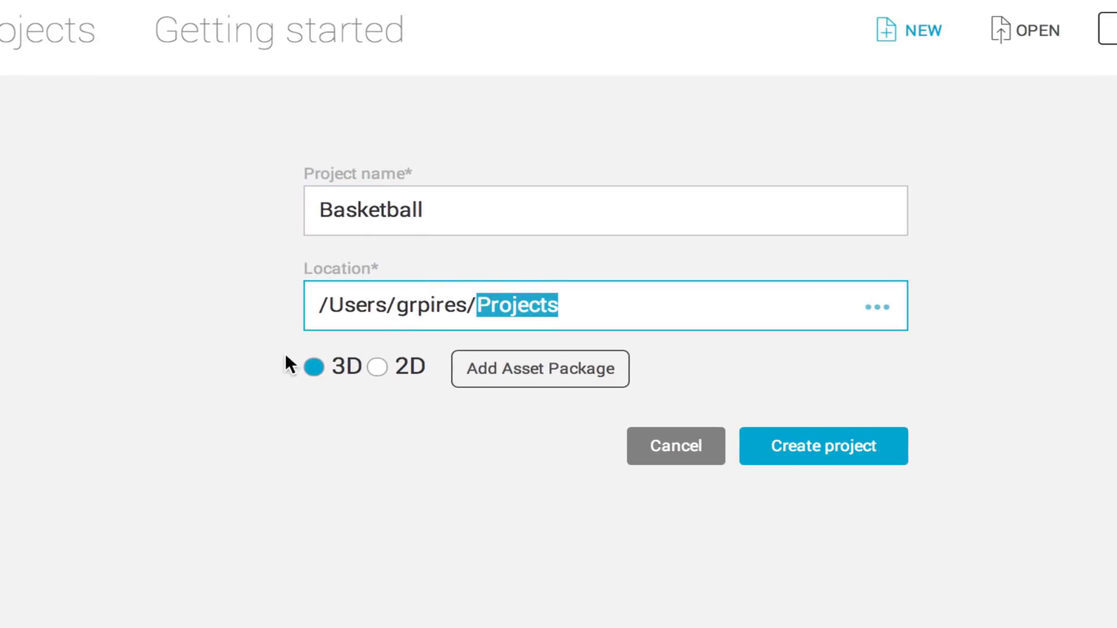
left_click(309, 369)
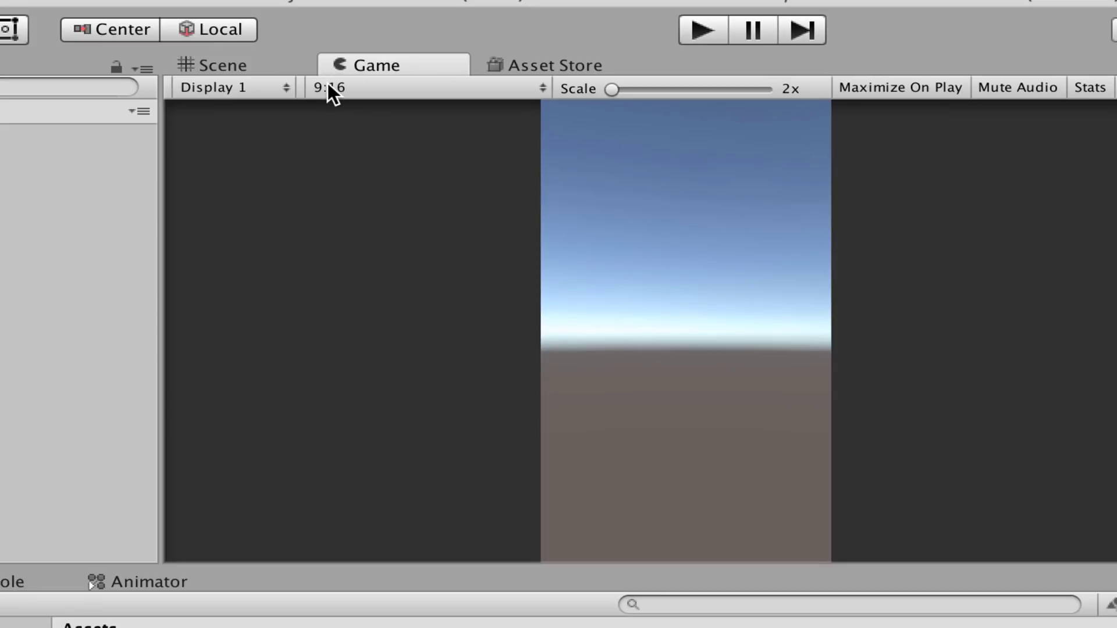
Set the Game view's aspect ratio to Free Aspect.
left_click(327, 86)
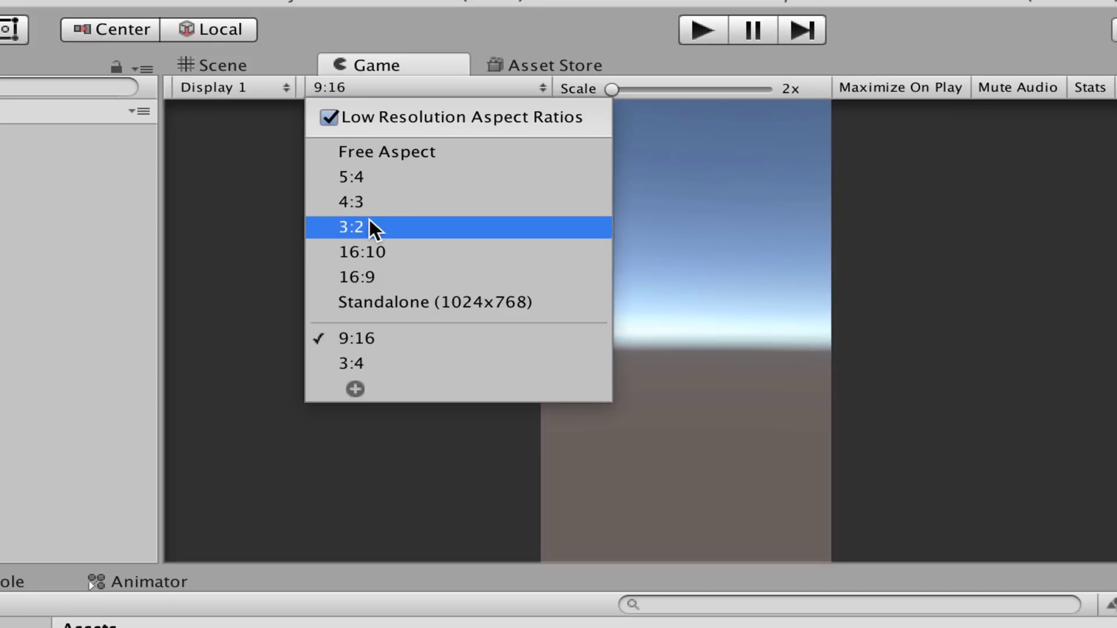
left_click(366, 150)
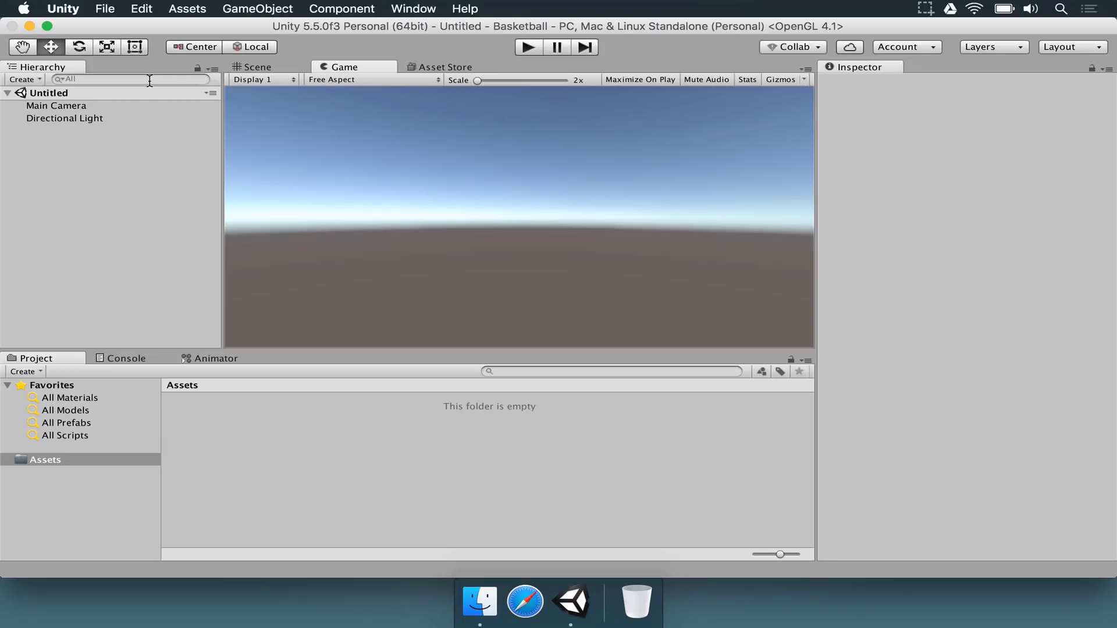
Import the Characters standard asset package with all of its contents, reviewing its folders first.
left_click(185, 10)
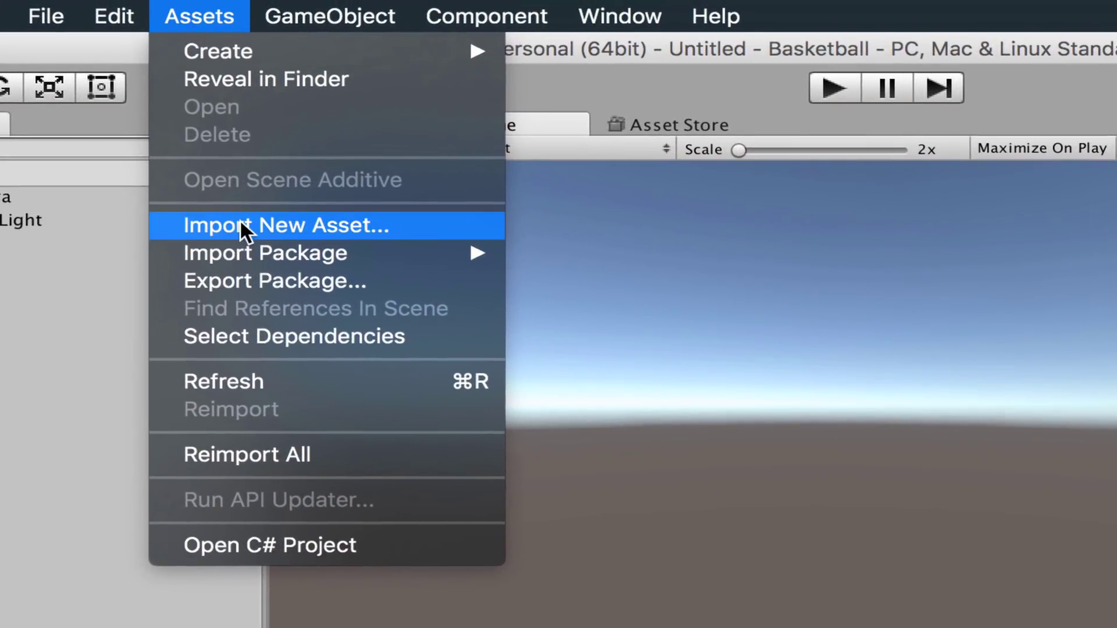
mouse_move(246, 256)
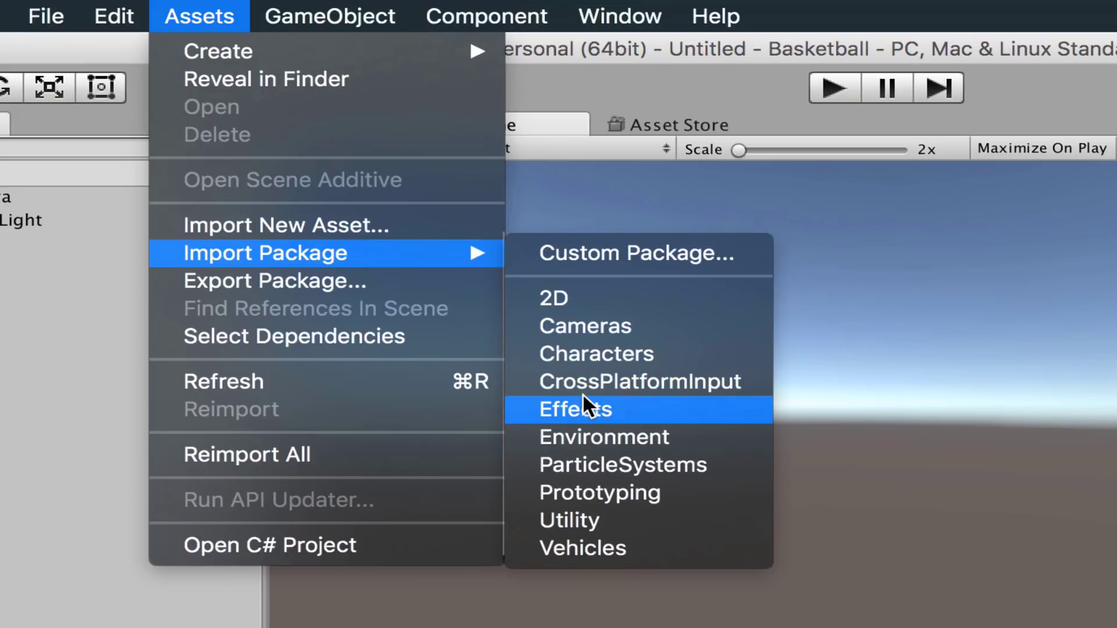
left_click(580, 355)
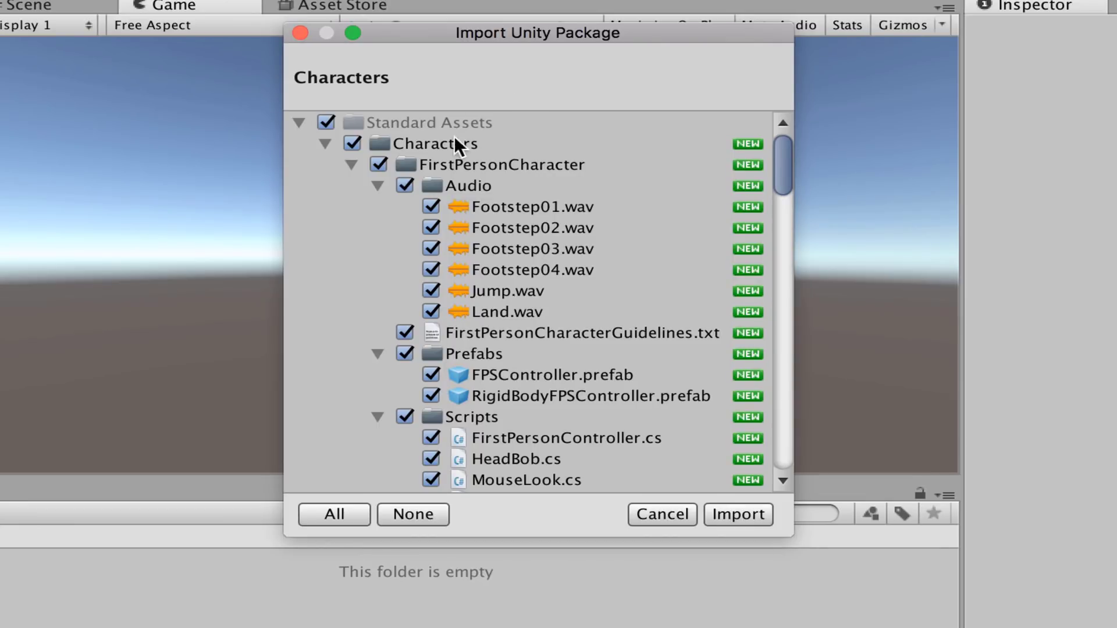
left_click(375, 185)
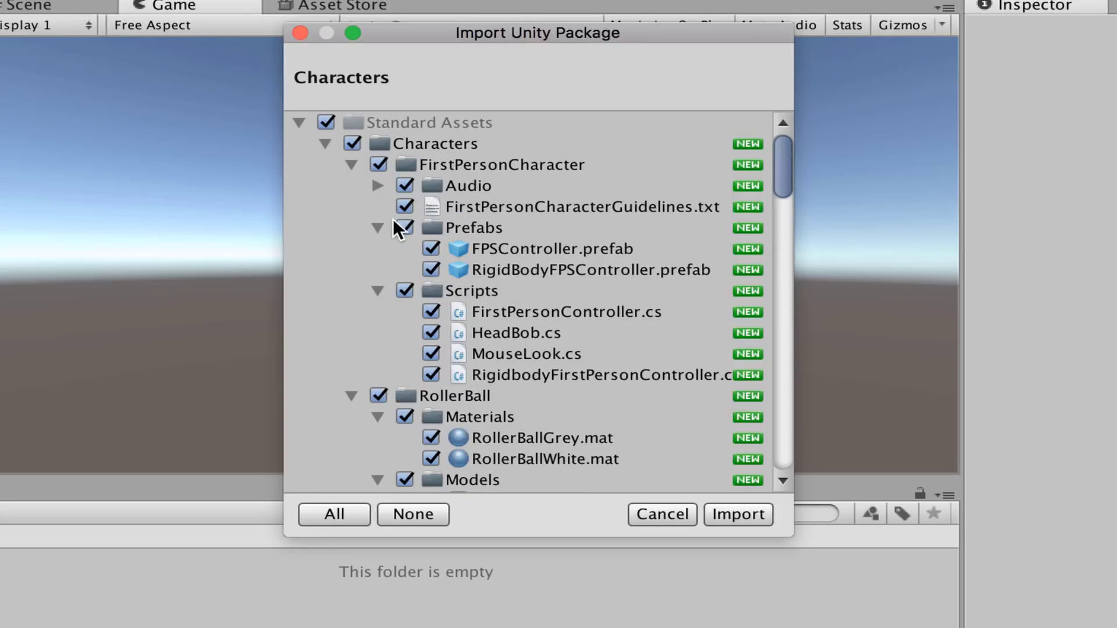
left_click(378, 227)
left_click(376, 247)
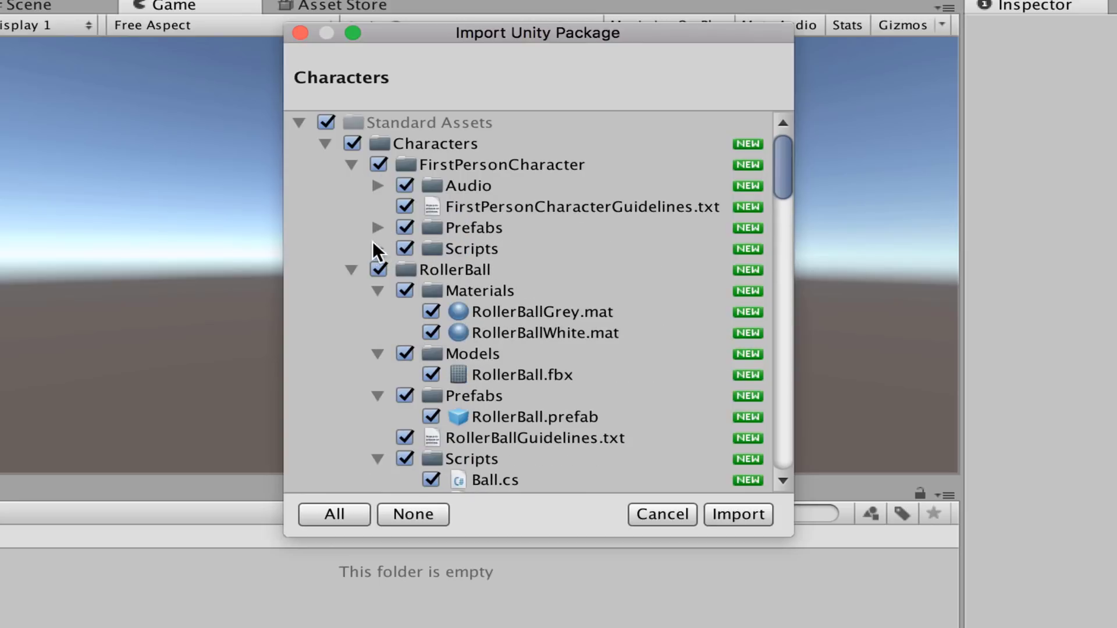
left_click(351, 163)
left_click(350, 184)
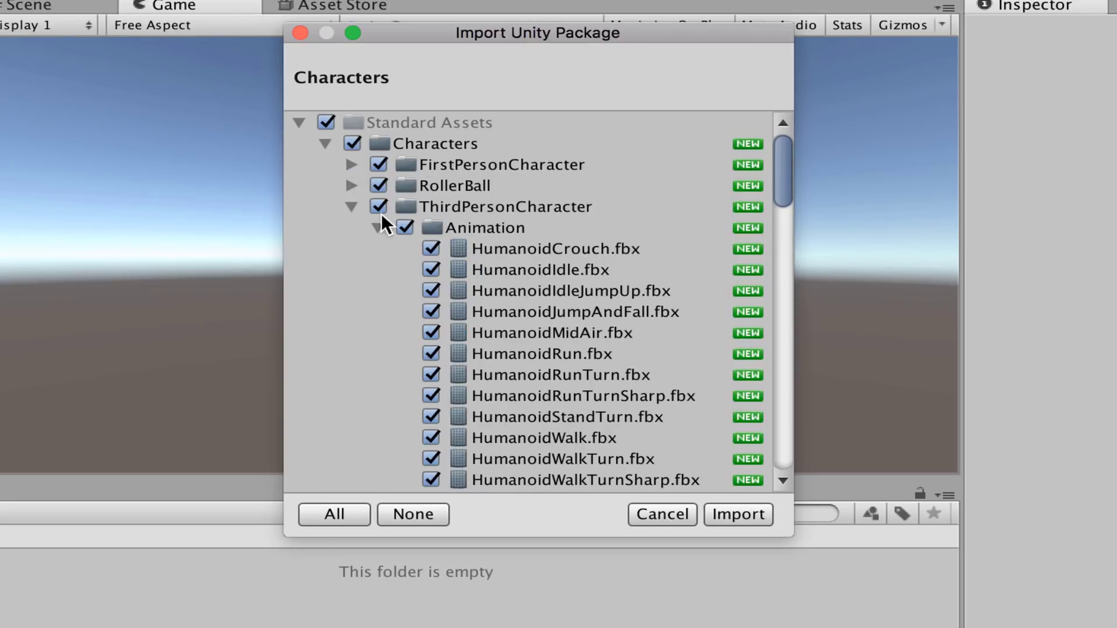
left_click(351, 207)
scroll(349, 244, "down", 10)
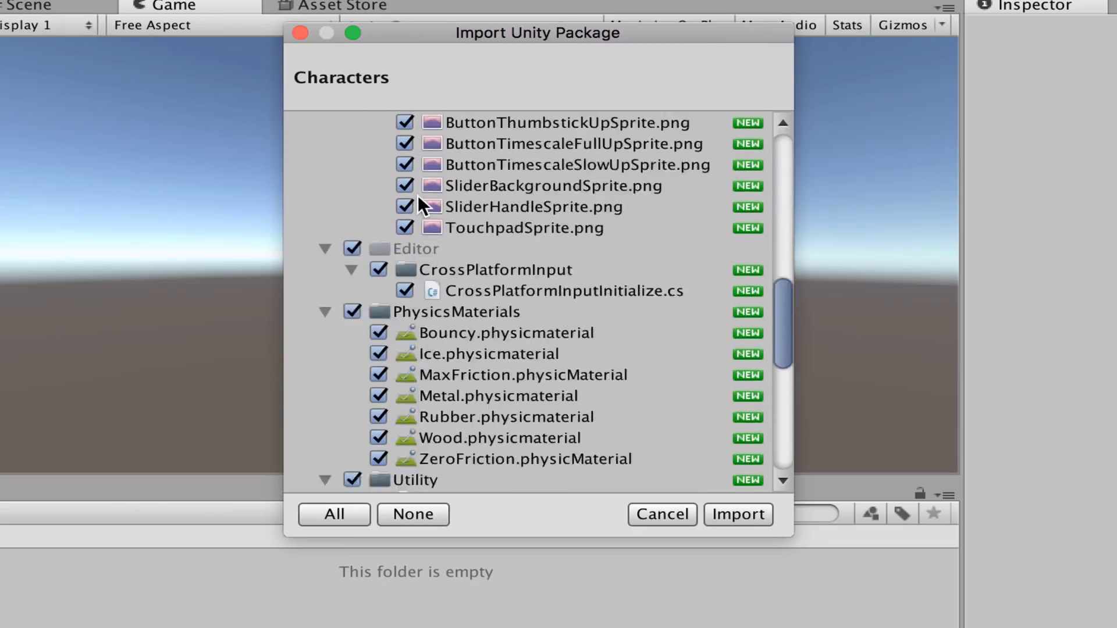
scroll(512, 316, "up", 10)
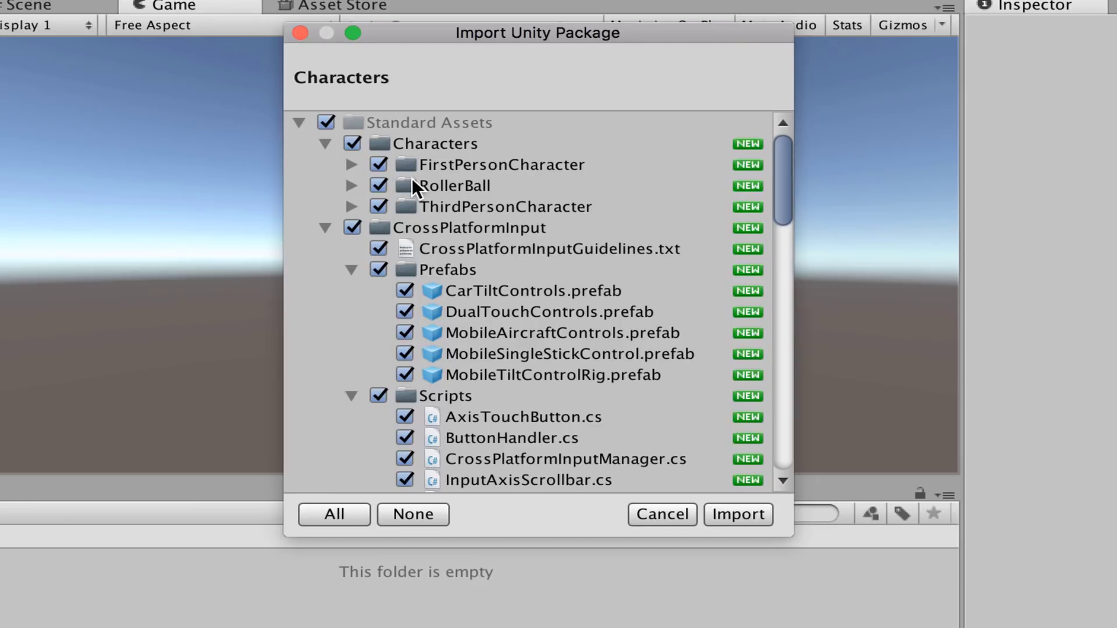
left_click(743, 512)
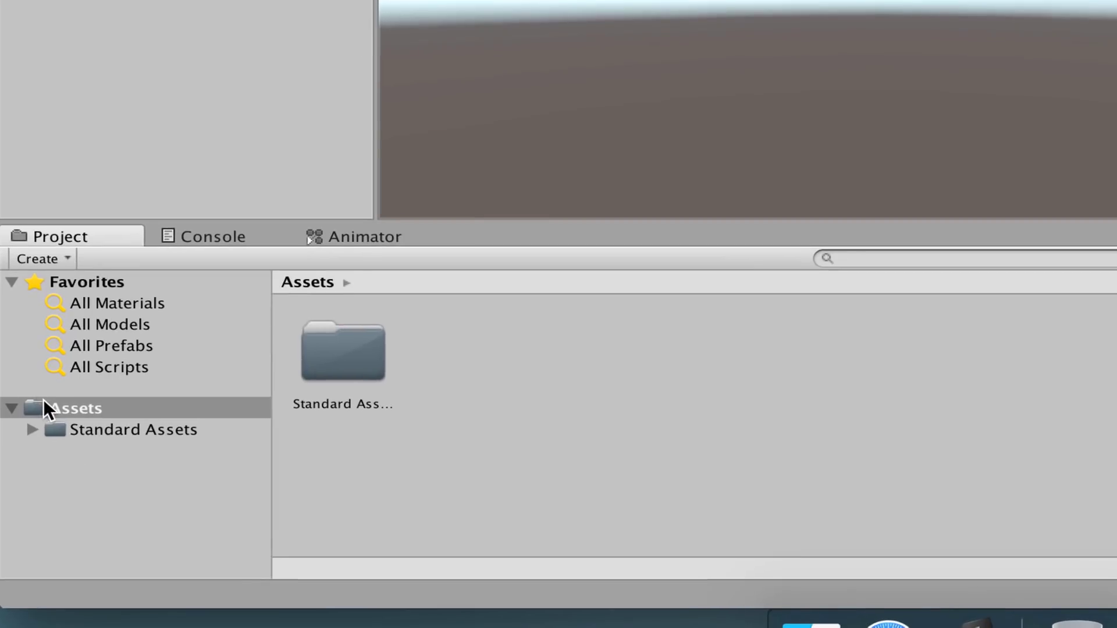
Open the Prefabs folder of FirstPersonCharacter within the Characters folder of Standard Assets.
left_click(43, 401)
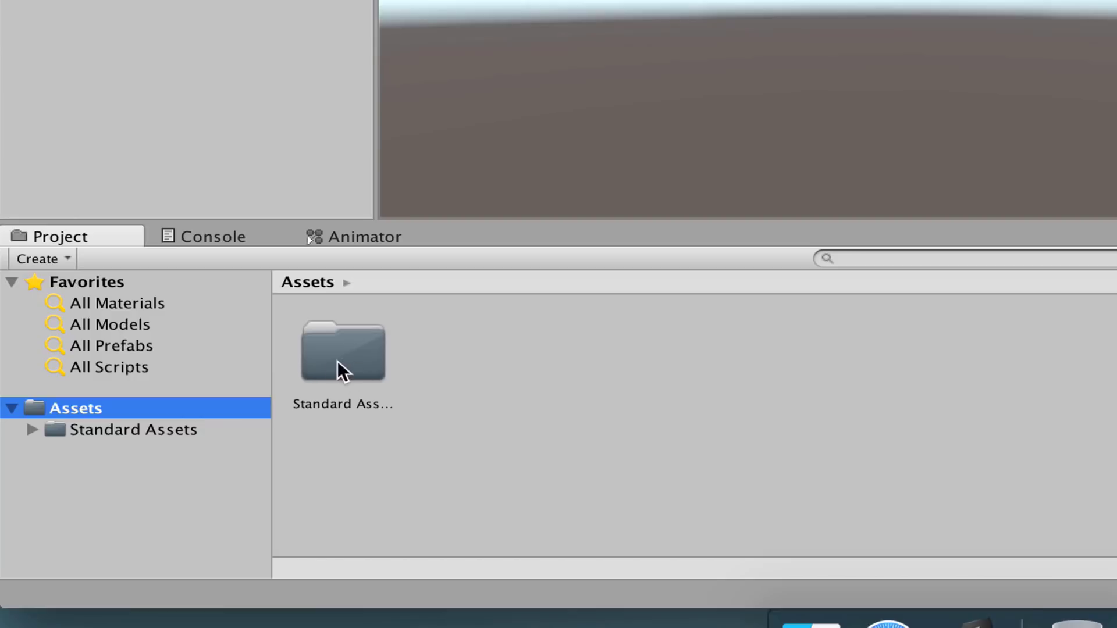
double_click(316, 365)
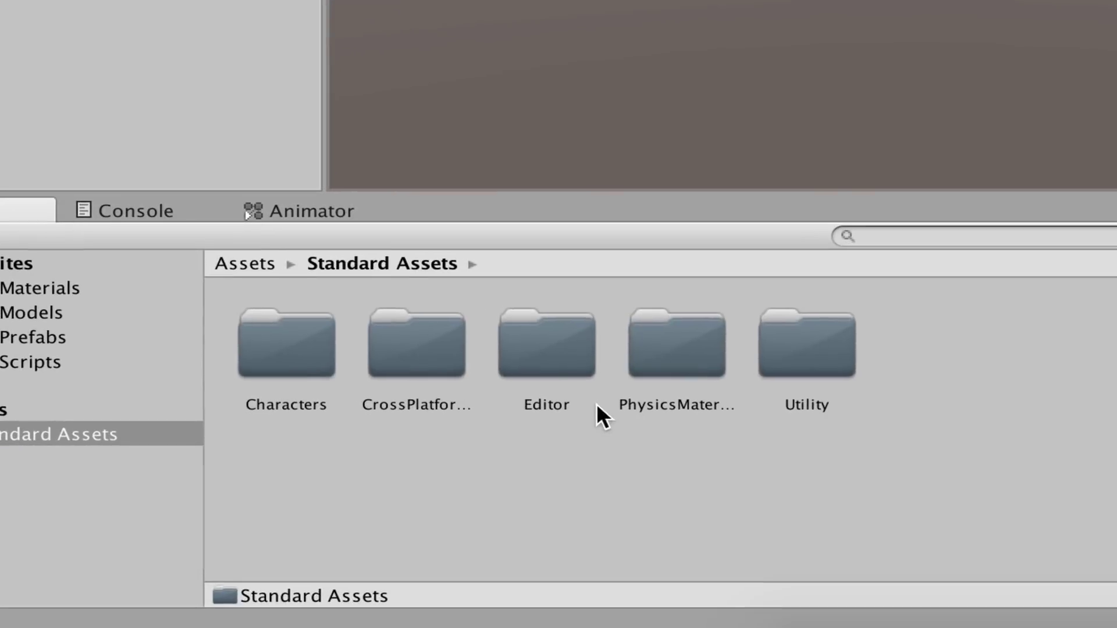
left_click(432, 358)
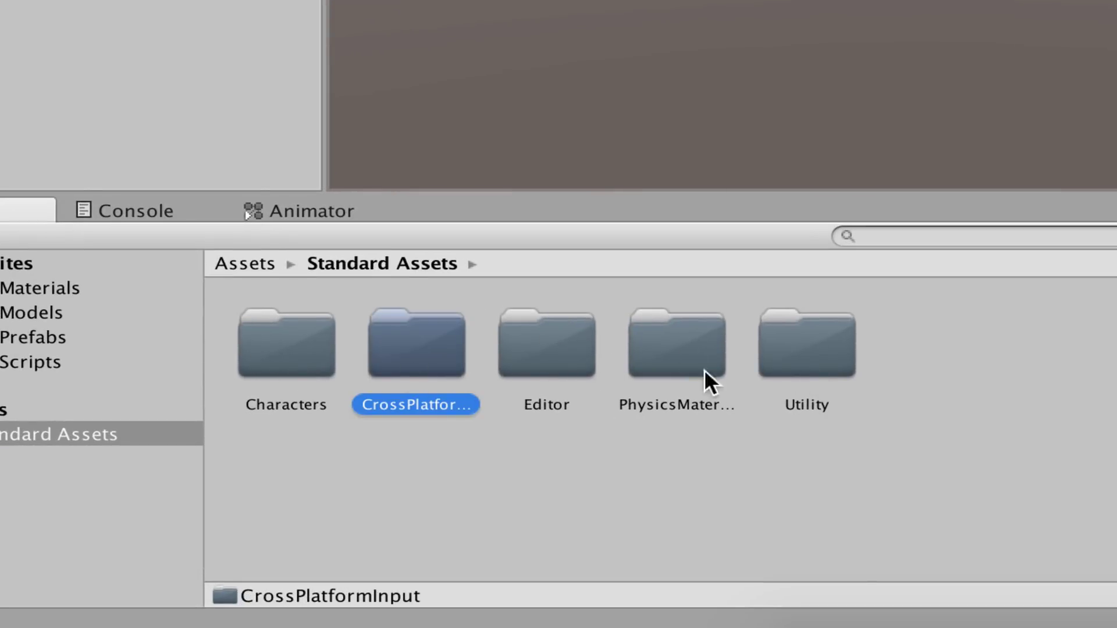
double_click(273, 351)
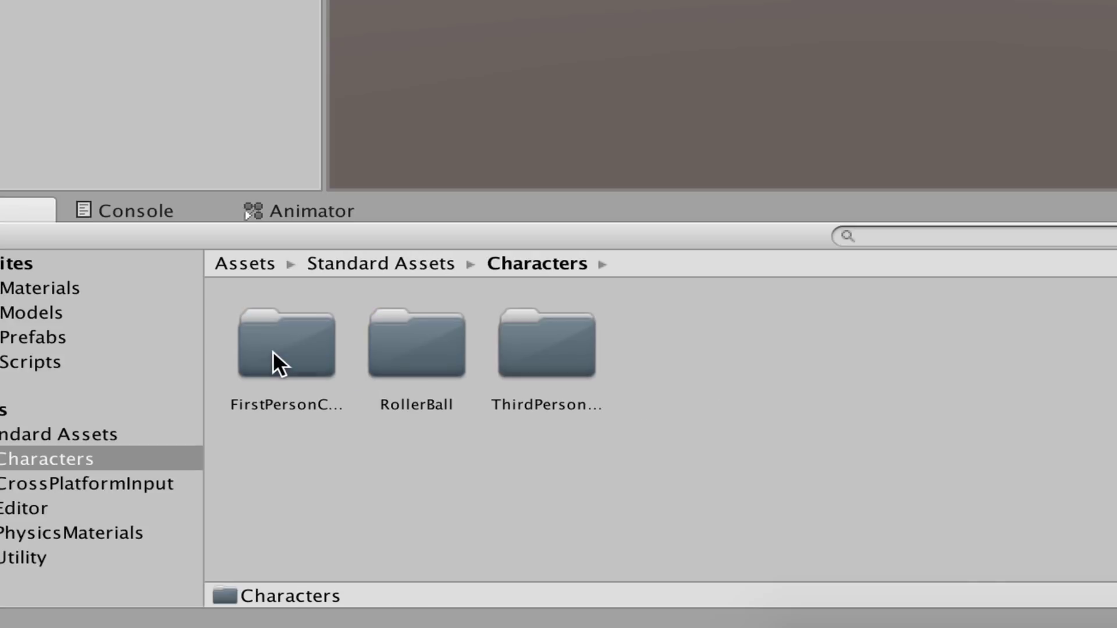
left_click(261, 347)
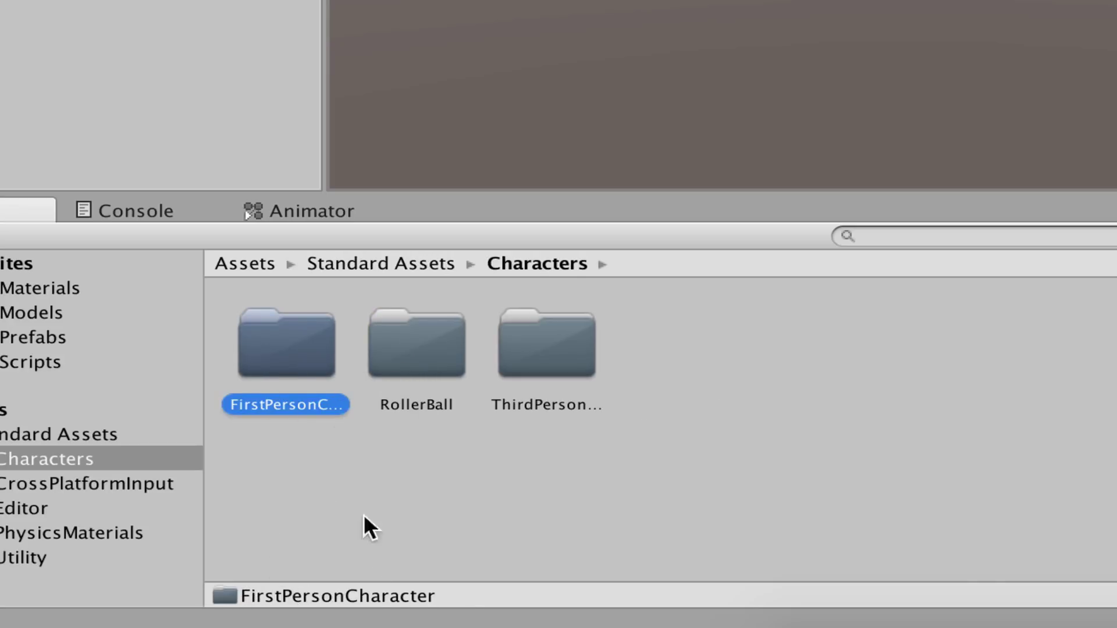
double_click(271, 351)
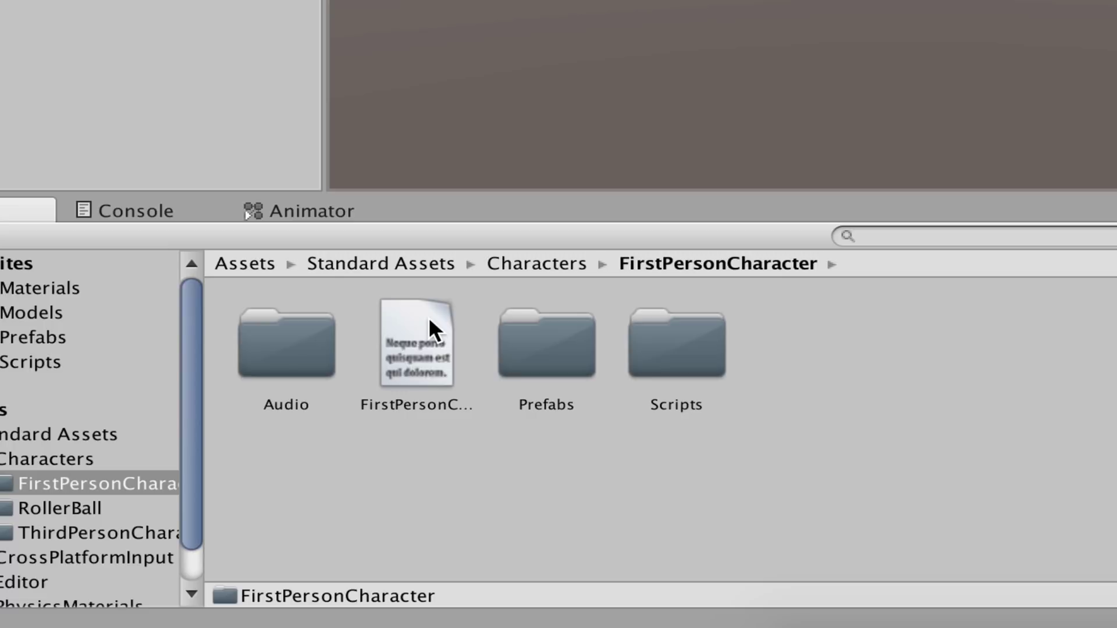
double_click(549, 352)
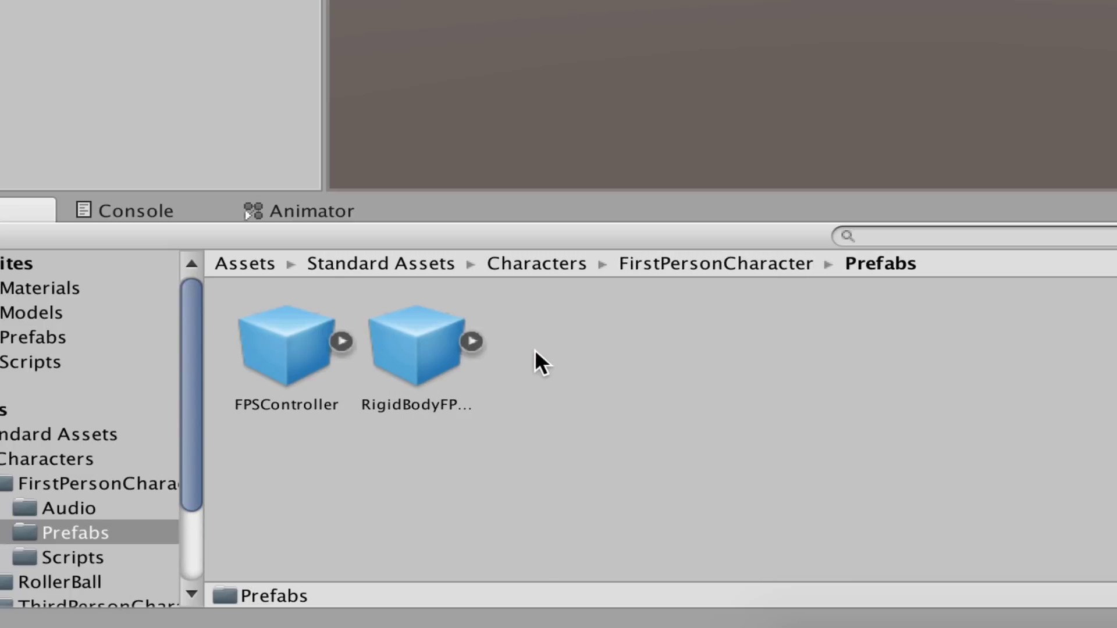
Add the FPSController prefab to the scene hierarchy and show it in the Scene view.
left_click(290, 353)
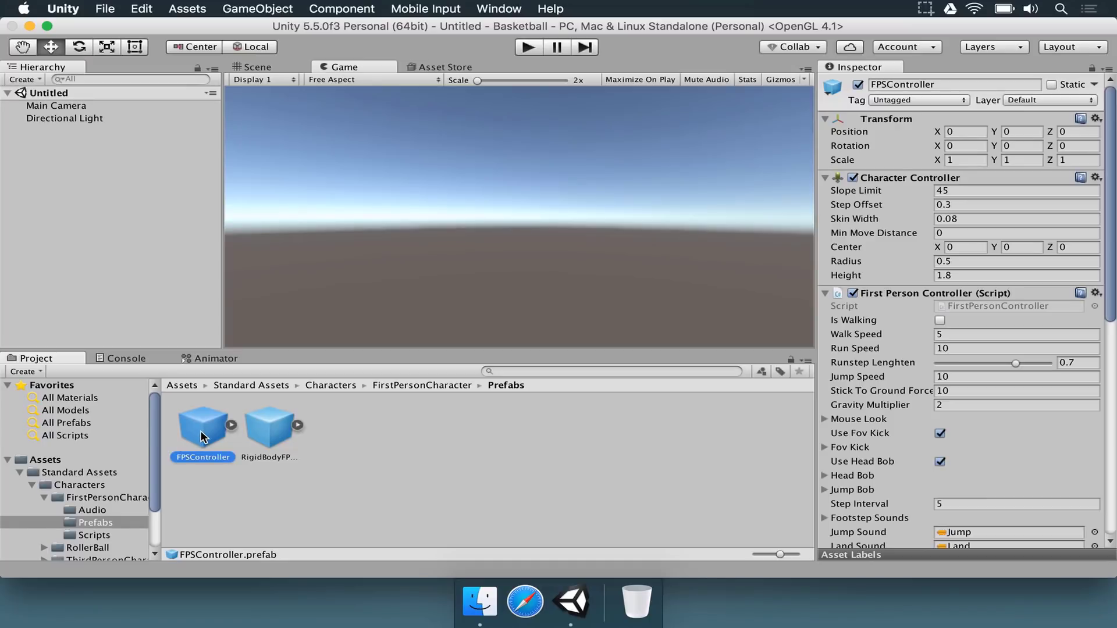
left_click_drag(201, 434, 46, 139)
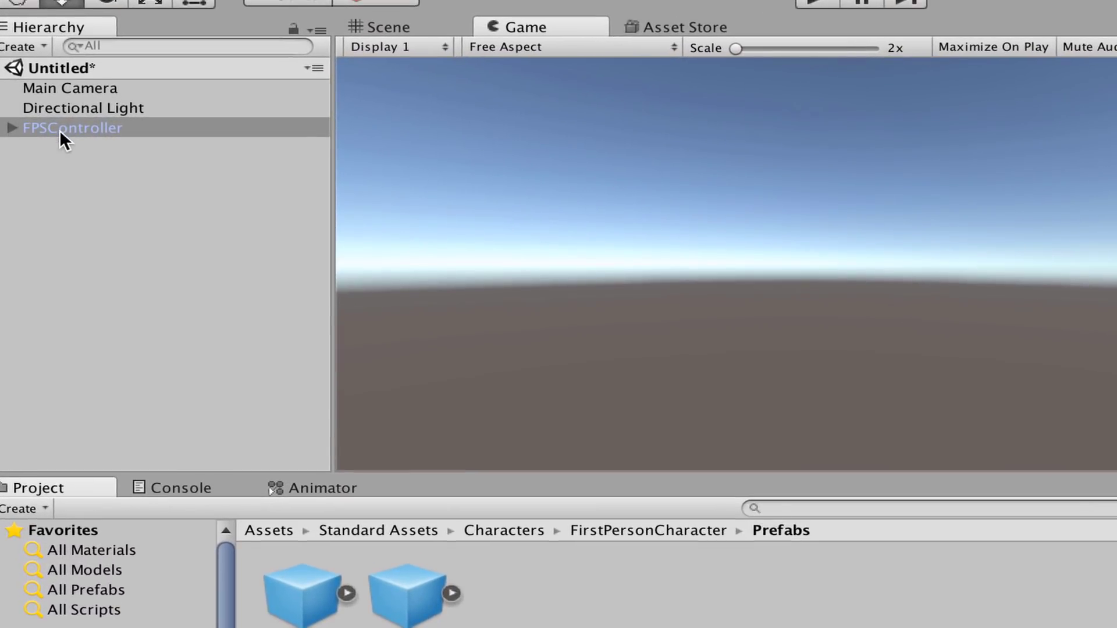
left_click(399, 28)
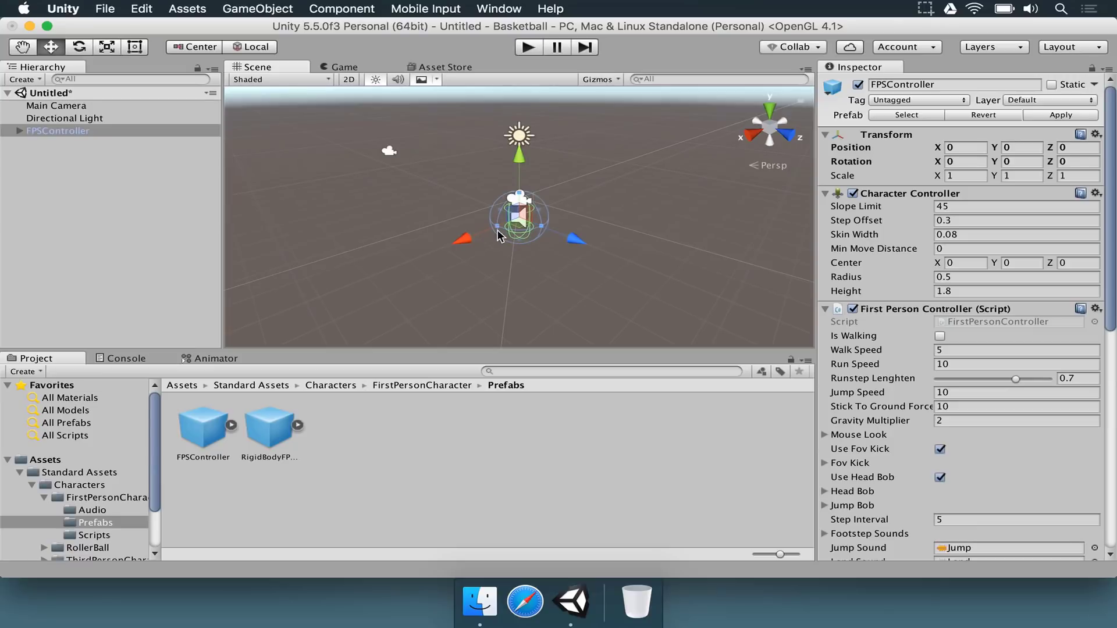
left_click(58, 132)
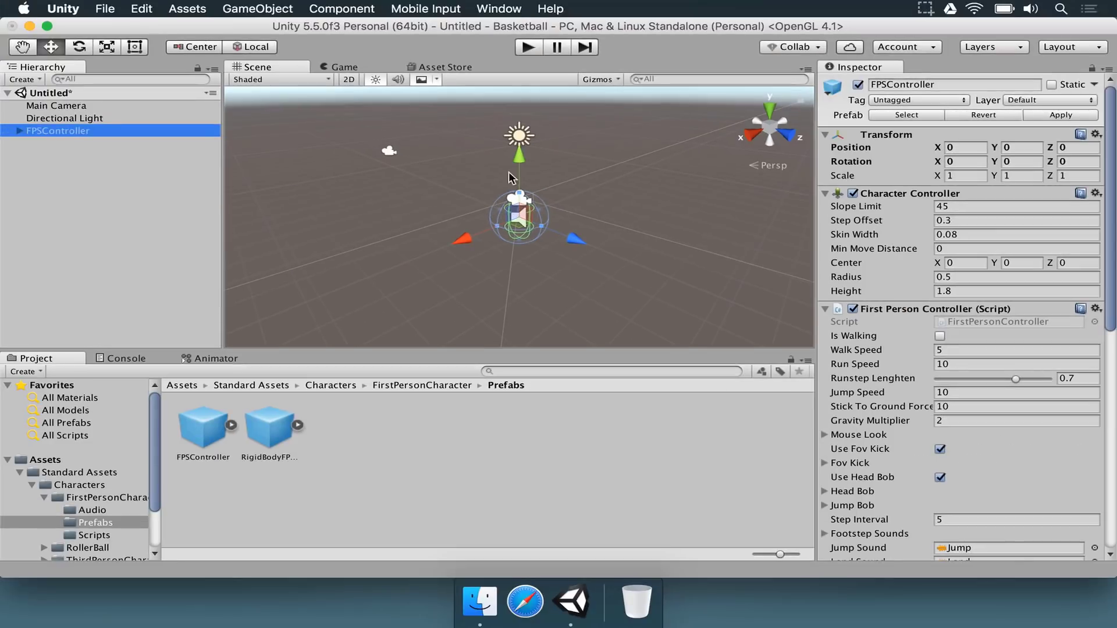
Play-test the scene, stop it, and check the console for messages.
left_click(526, 48)
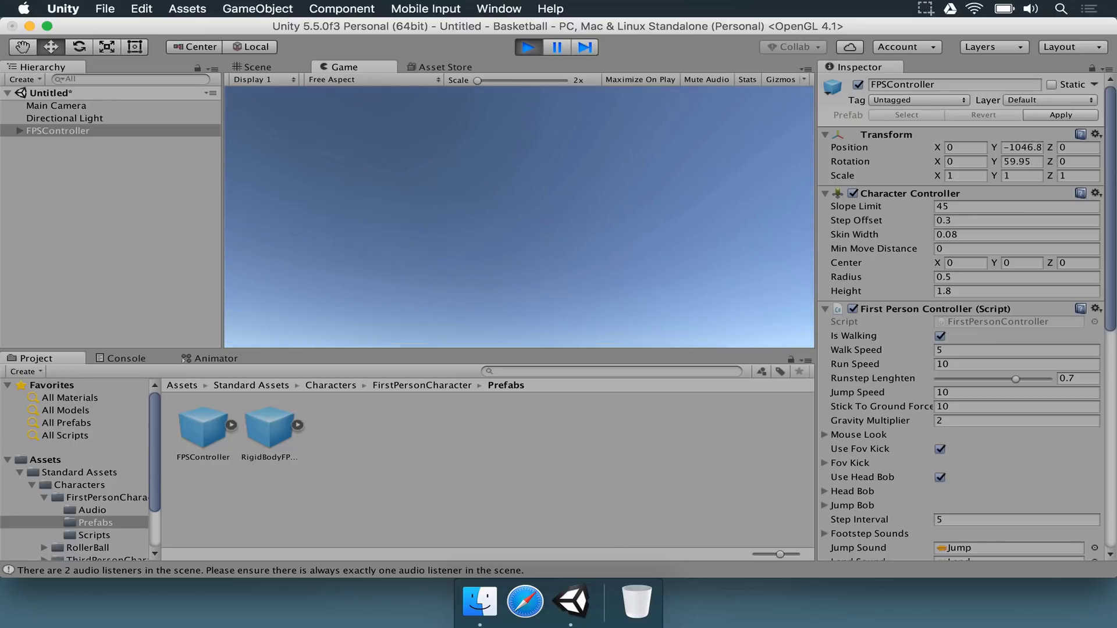
key("Escape")
left_click(528, 47)
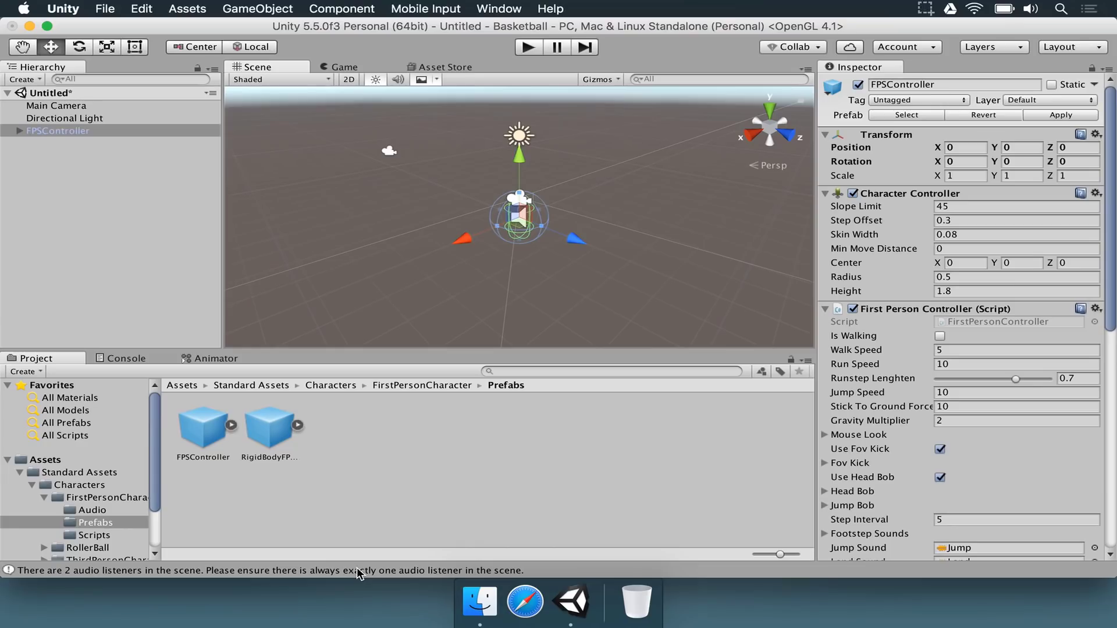
left_click(138, 358)
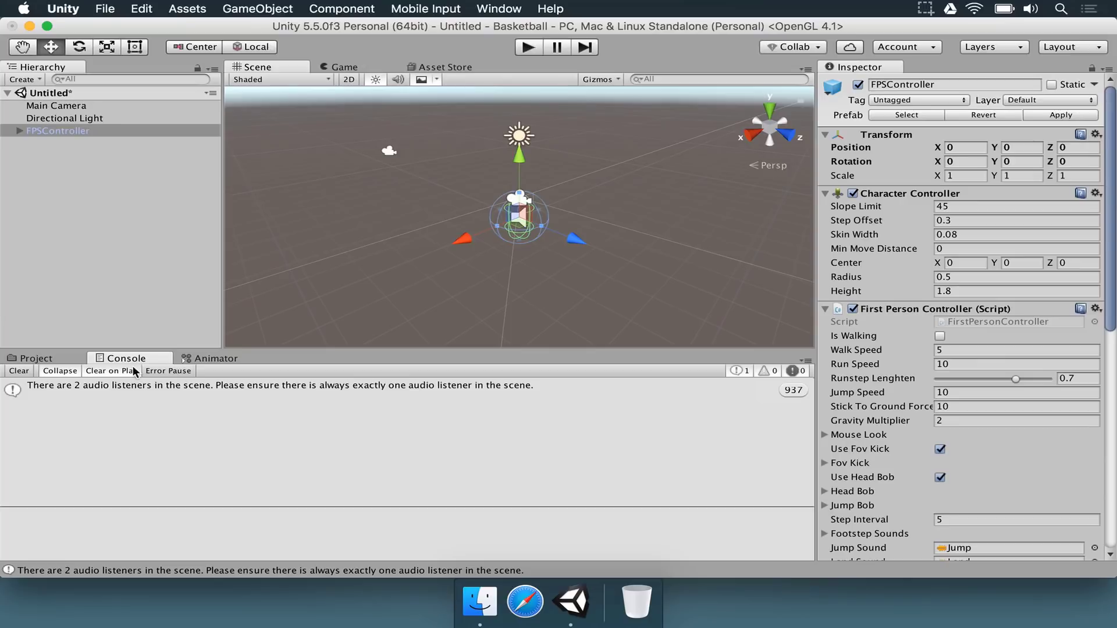
left_click(515, 8)
left_click(199, 430)
left_click(33, 131)
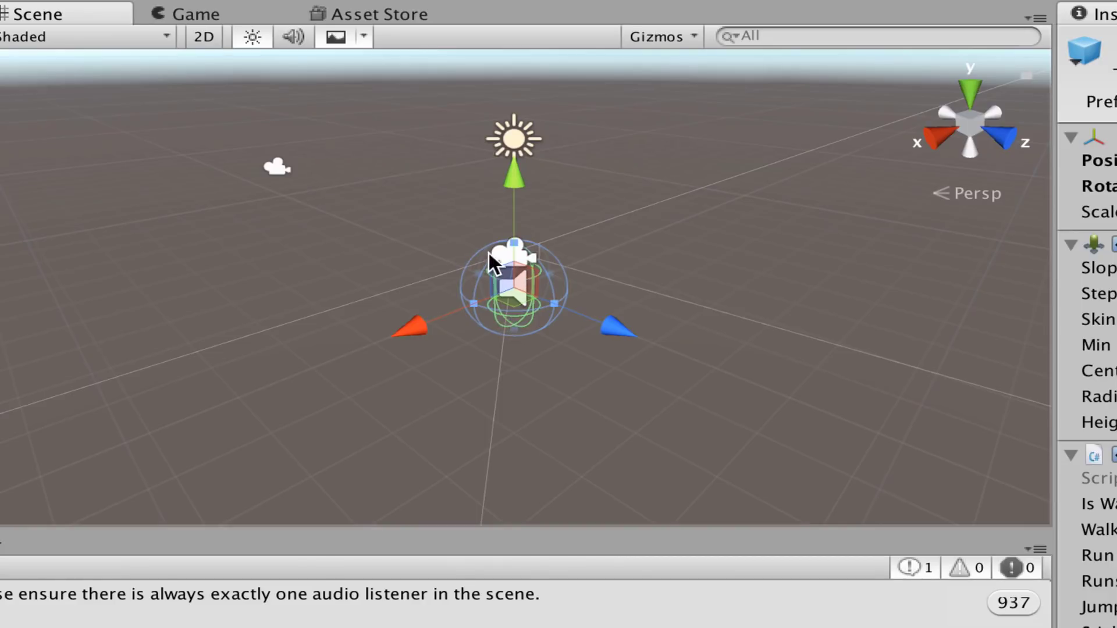
Delete the Main Camera from the scene and clear the console messages, returning to the project assets.
left_click(276, 169)
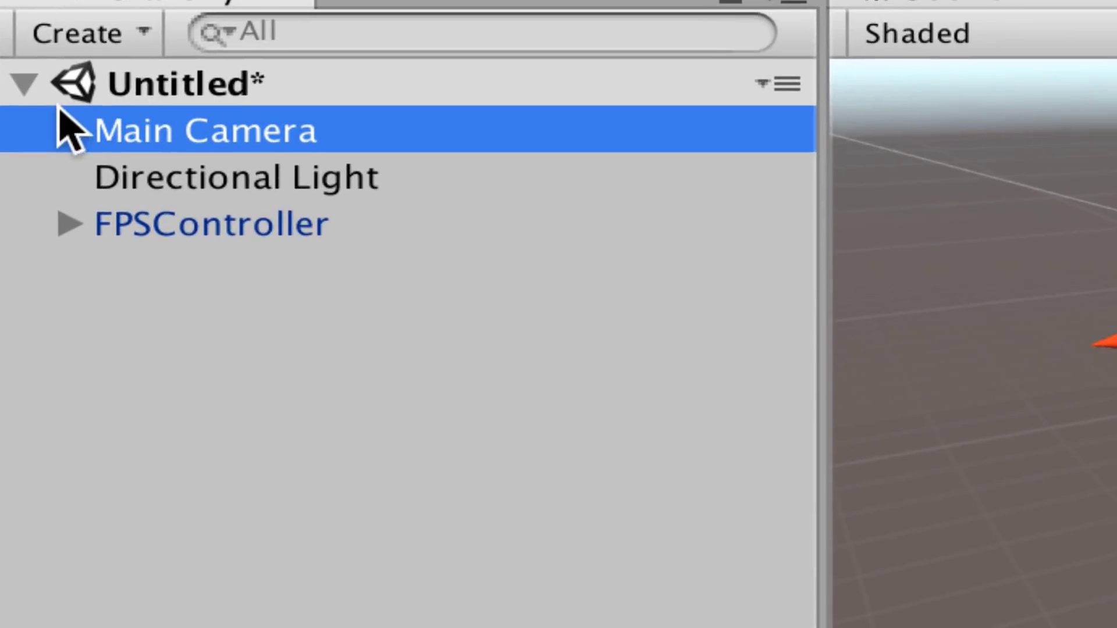
right_click(93, 125)
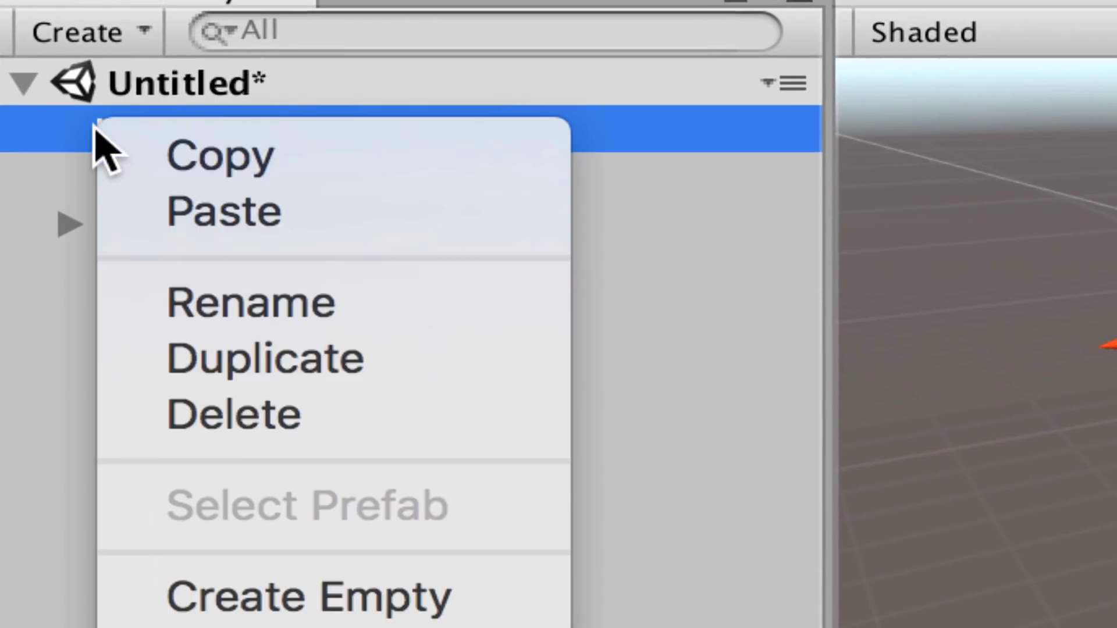
left_click(225, 395)
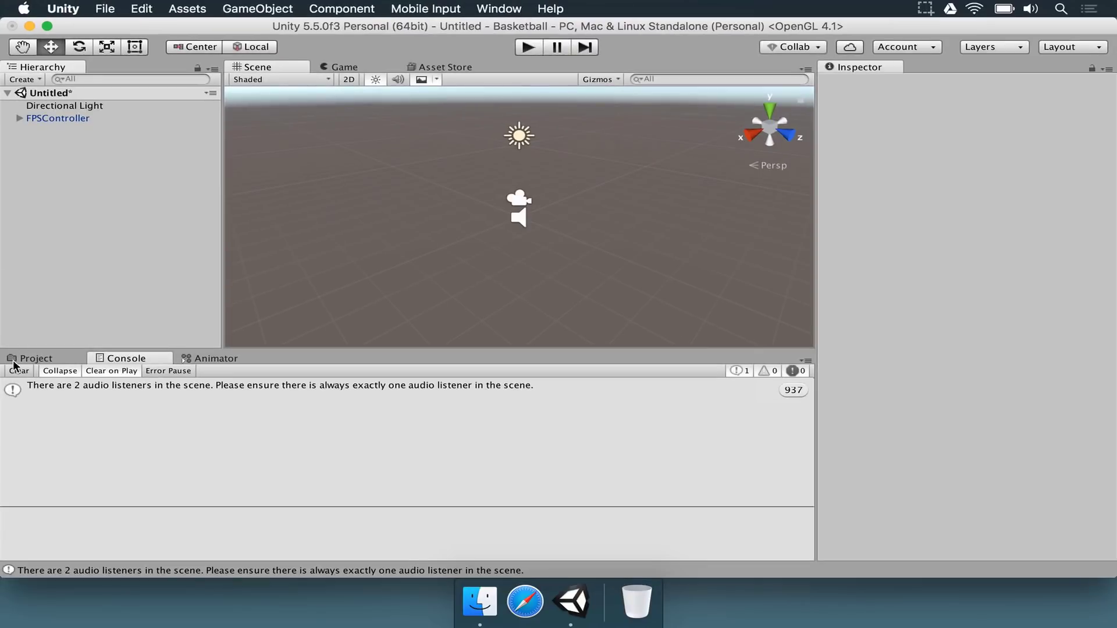
left_click(17, 371)
left_click(35, 360)
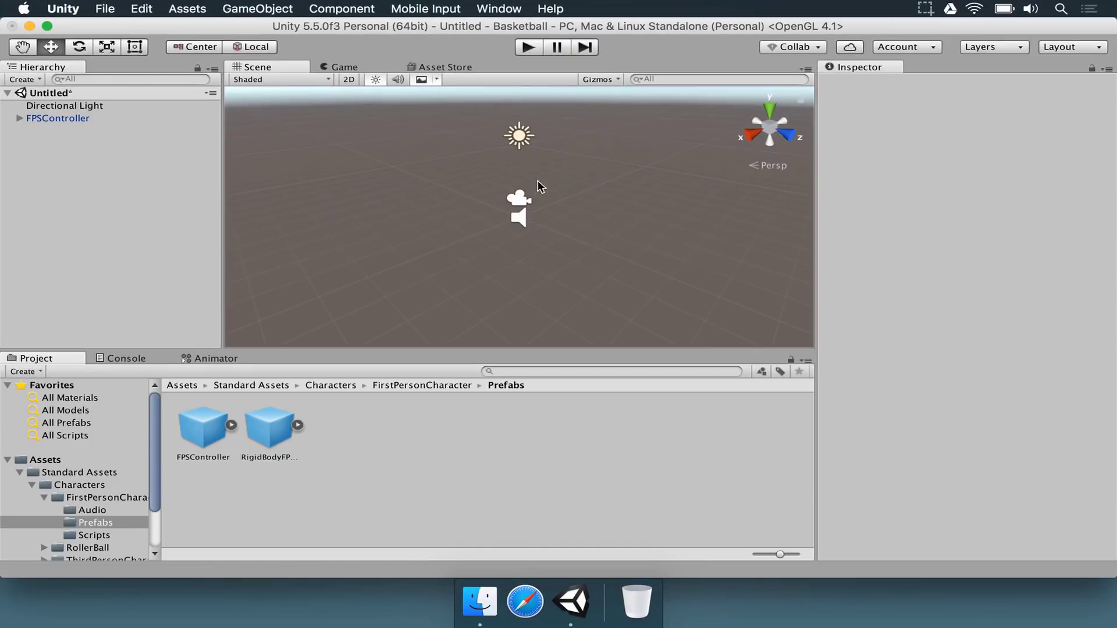
Play-test the scene with the FPSController selected, examine its position values while running, and stop the test.
left_click(58, 118)
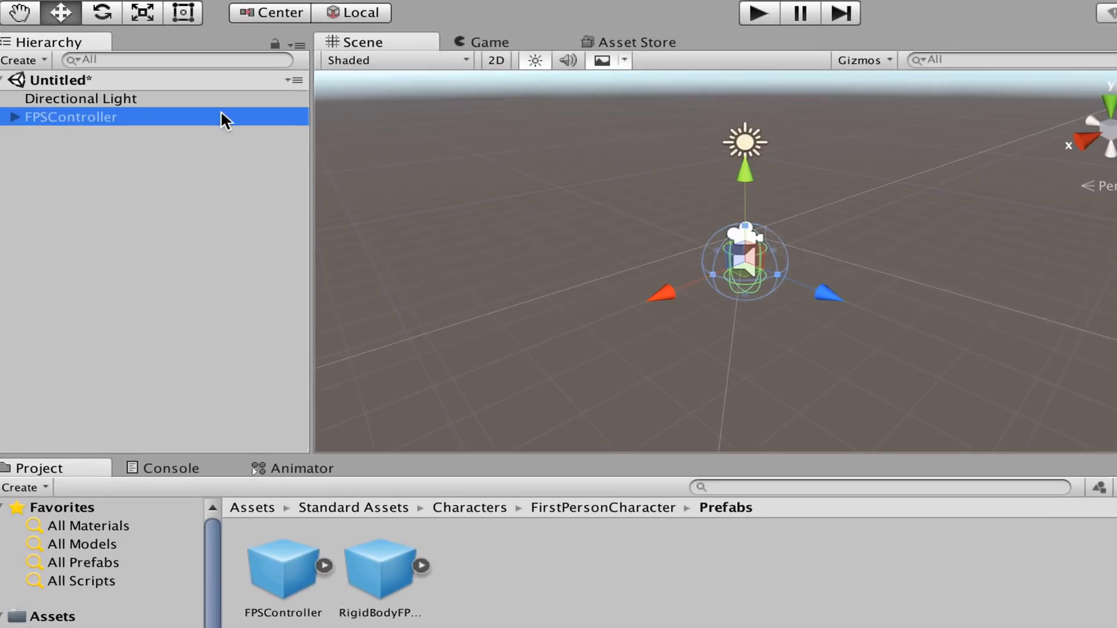
left_click(758, 13)
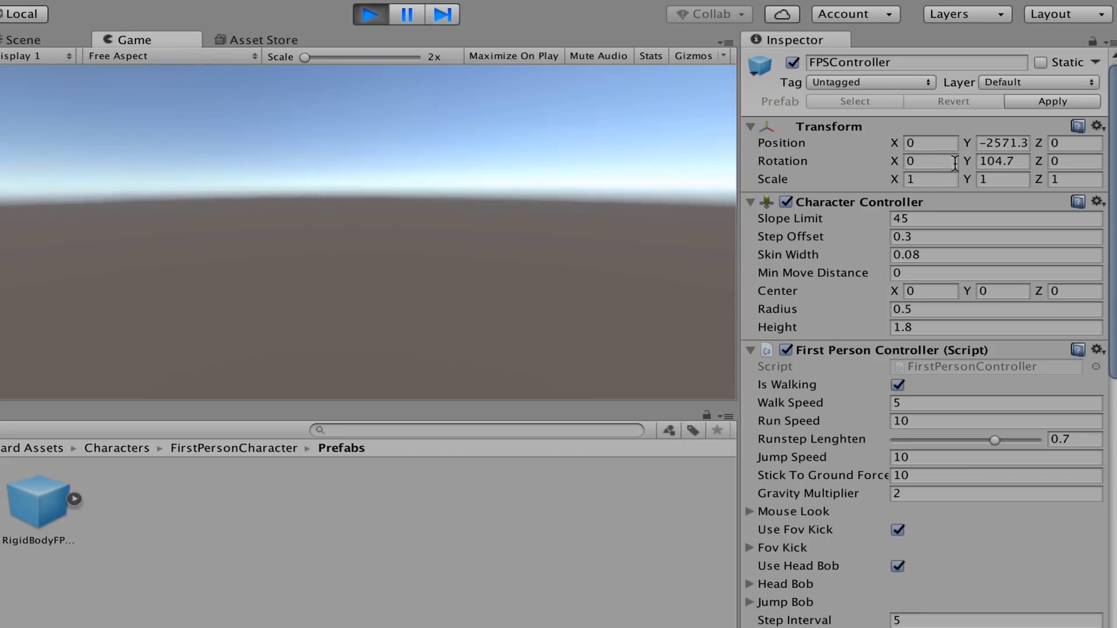
left_click(936, 148)
left_click(1023, 144)
left_click(1057, 142)
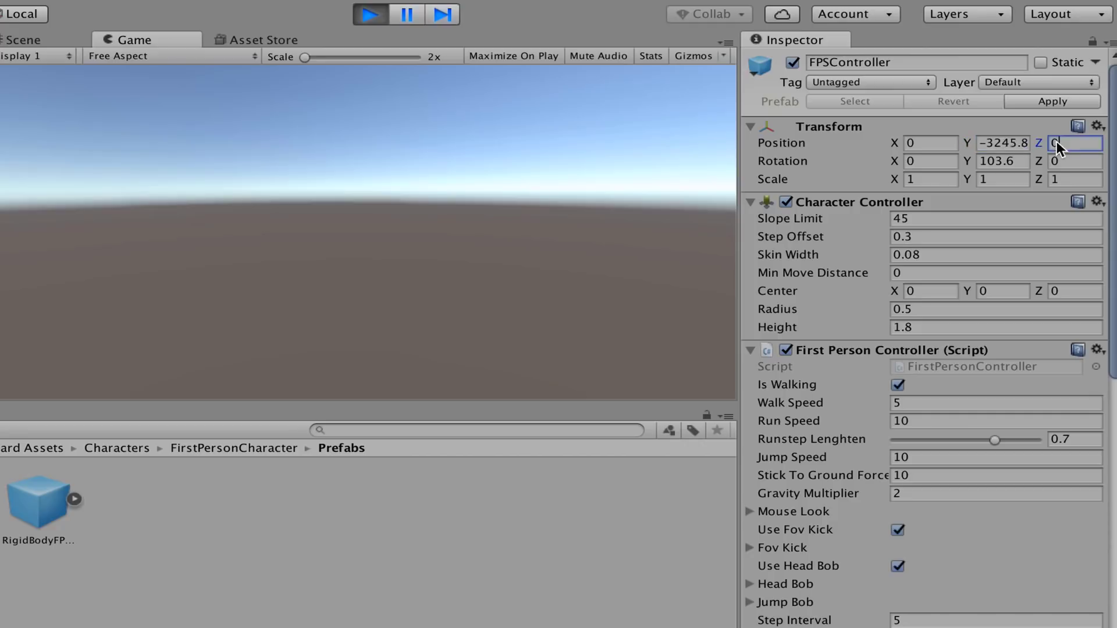
left_click(371, 14)
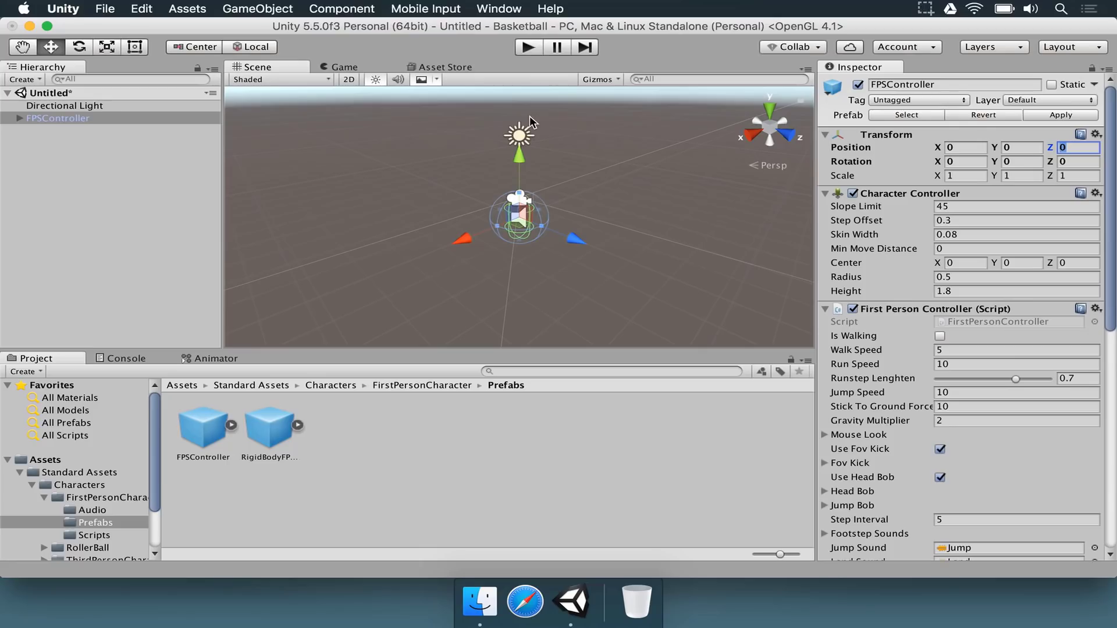
Try moving the FPSController along the X, Z and Y axes in the Scene view, undoing each move.
left_click_drag(336, 167, 844, 221, "alt")
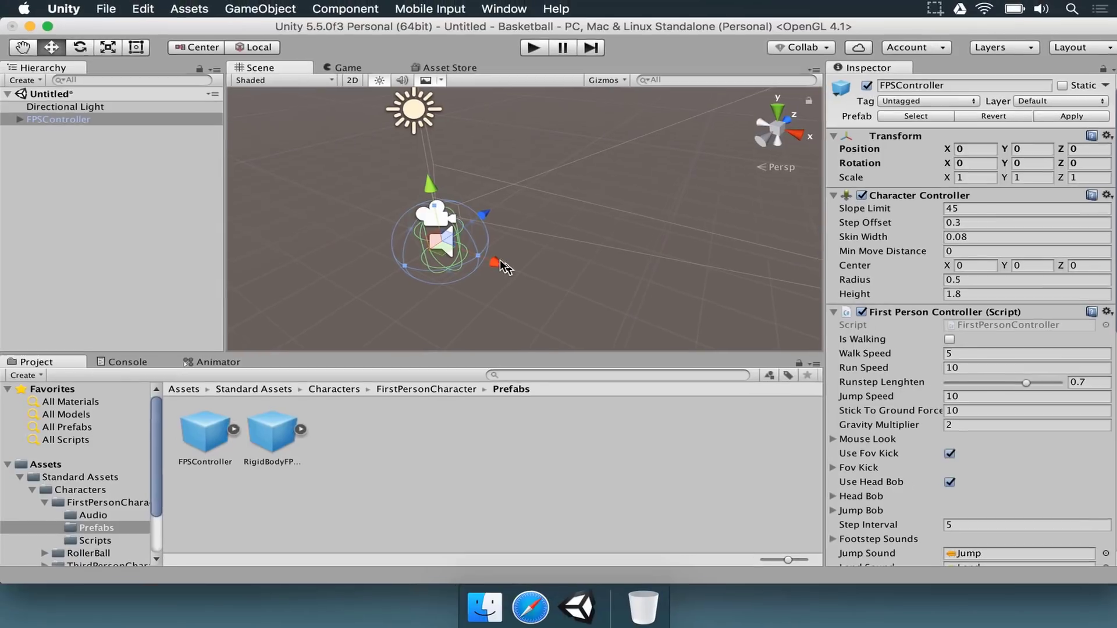
left_click_drag(508, 270, 421, 230)
key("super+z")
mouse_move(492, 216)
left_mouse_down()
mouse_move(548, 169)
mouse_move(478, 228)
mouse_move(582, 153)
mouse_move(487, 220)
mouse_move(506, 205)
left_mouse_up()
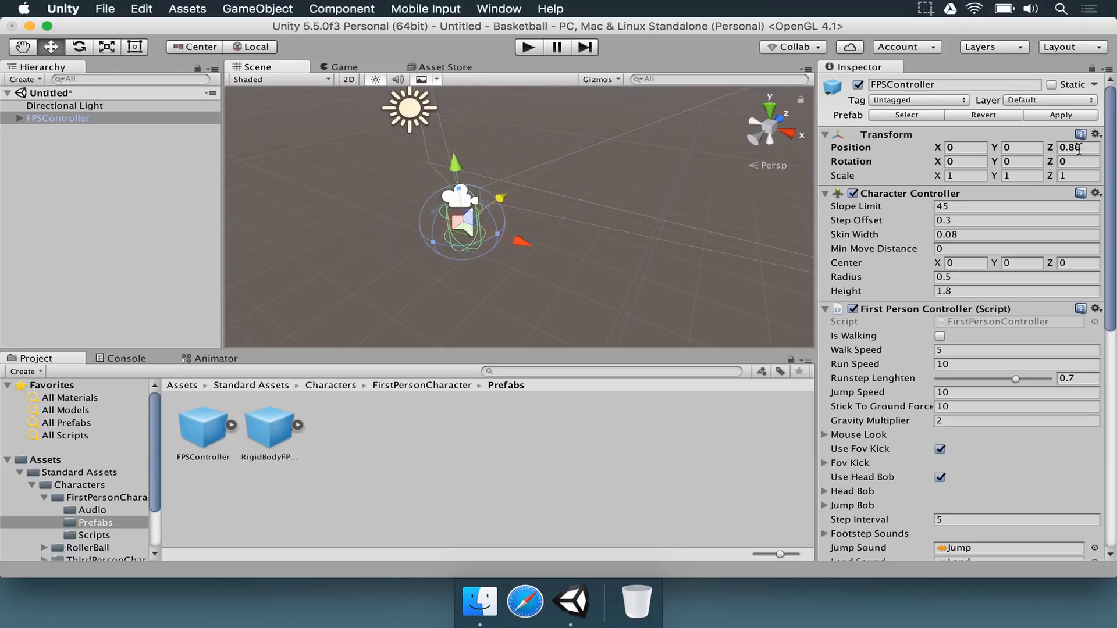
key("super+z")
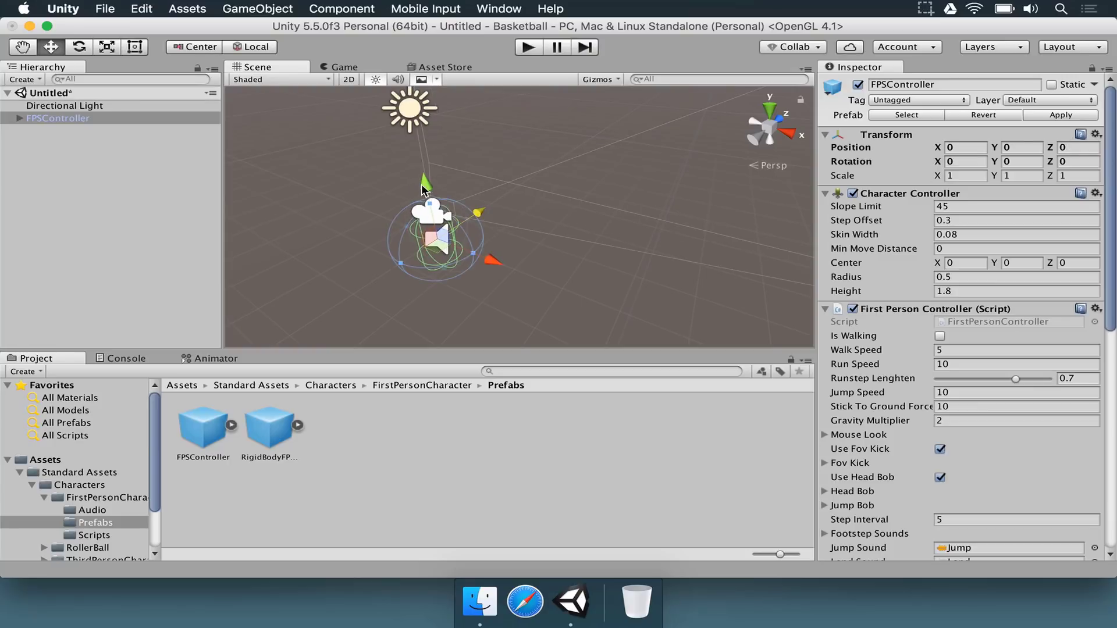
left_click_drag(426, 187, 235, 298)
key("super+z")
right_click_drag(411, 215, 429, 140)
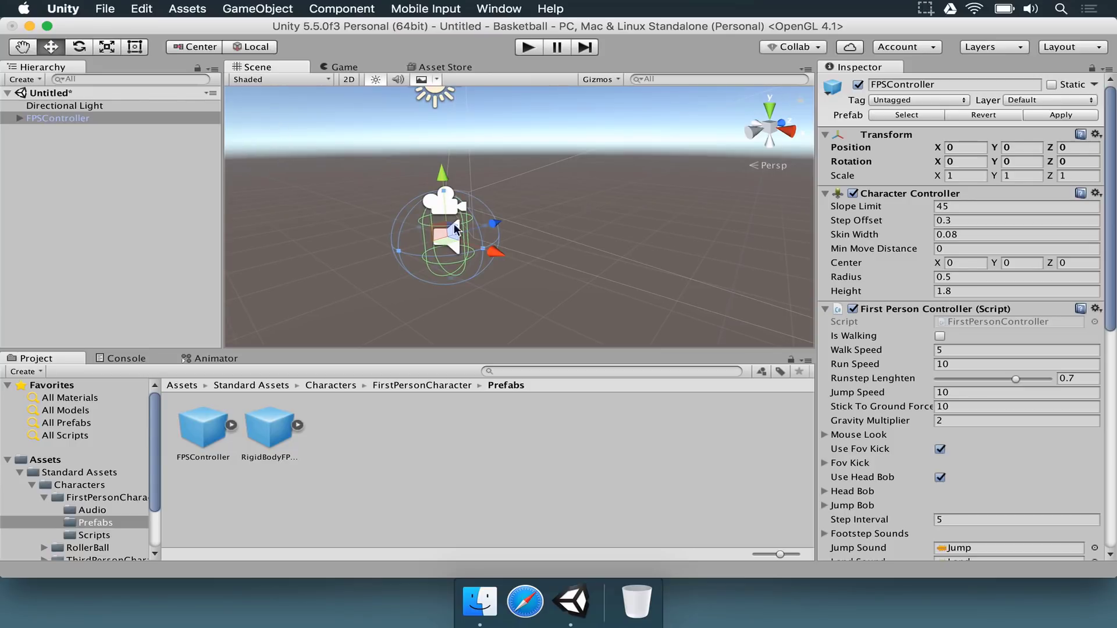
Add a 3D cube to the scene as a separate object at the root of the hierarchy.
left_click(63, 155)
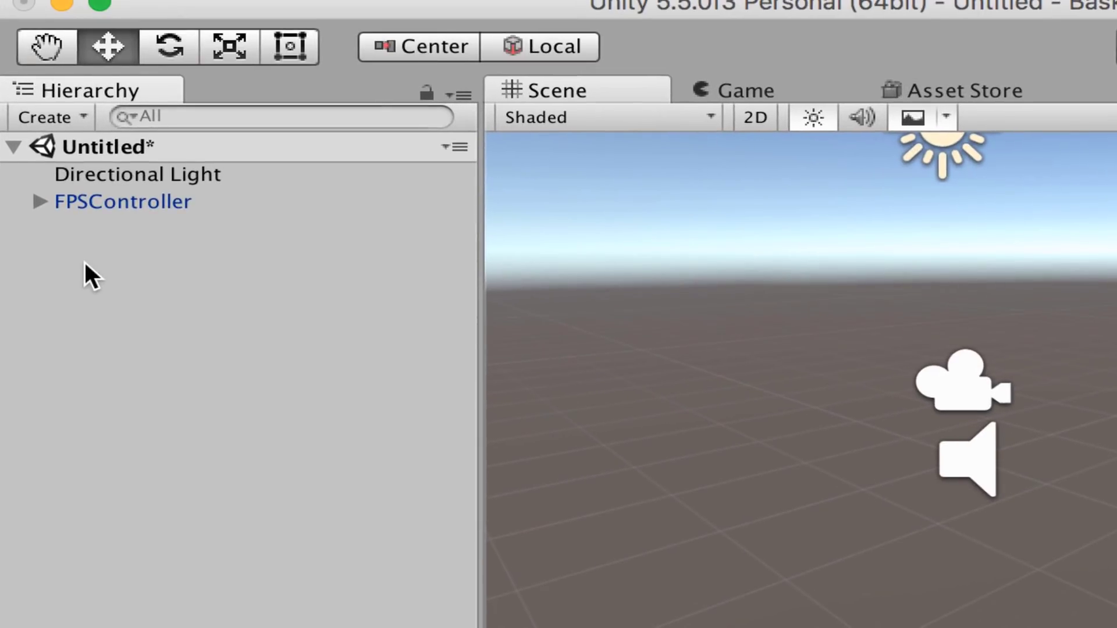
right_click(85, 262)
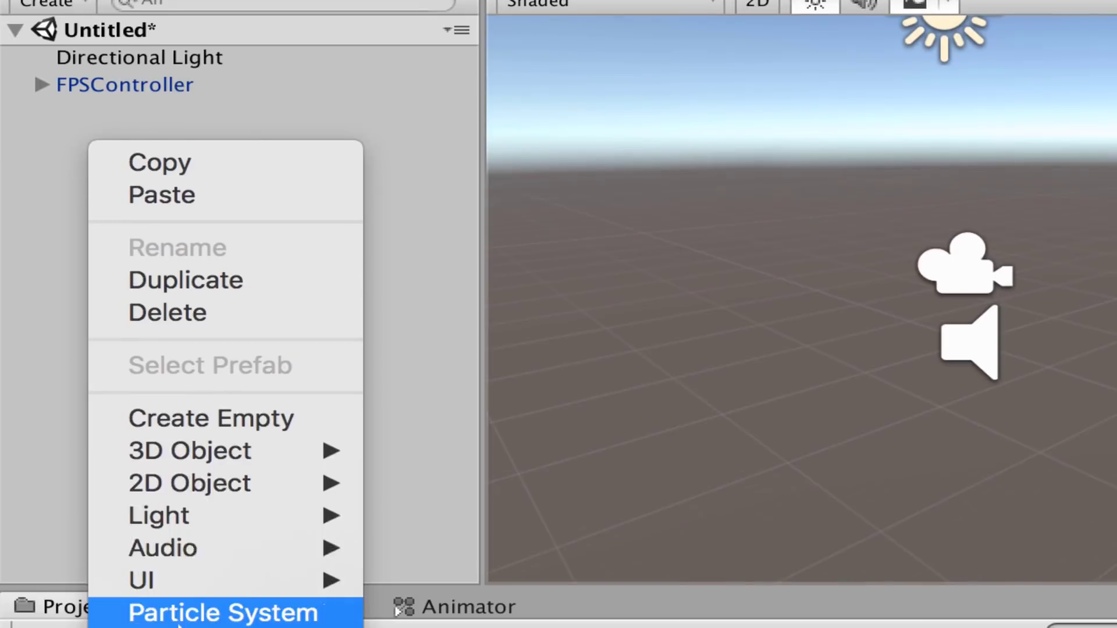
mouse_move(232, 463)
left_click(429, 460)
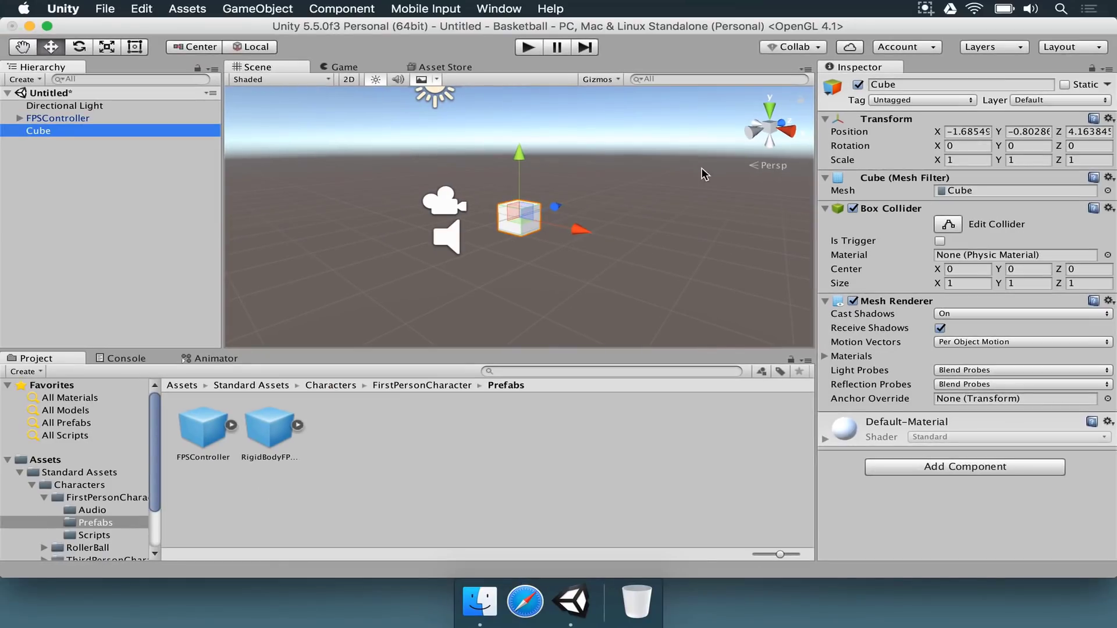
Set the cube's position to X 0, Y -2 and Z 0.
left_click(965, 131)
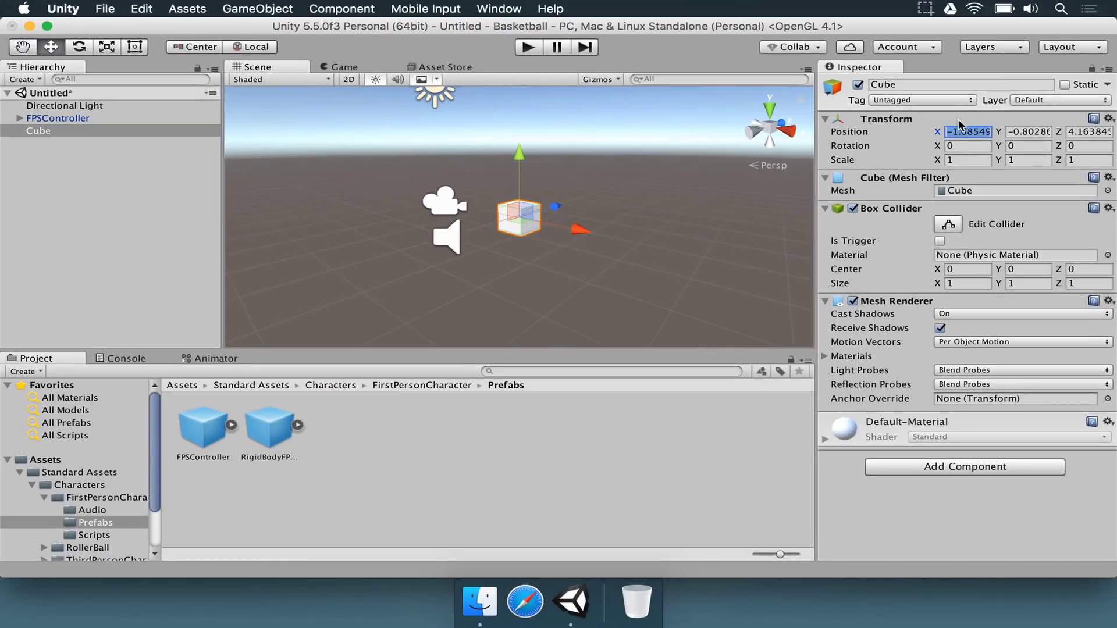
type("0")
key("Tab")
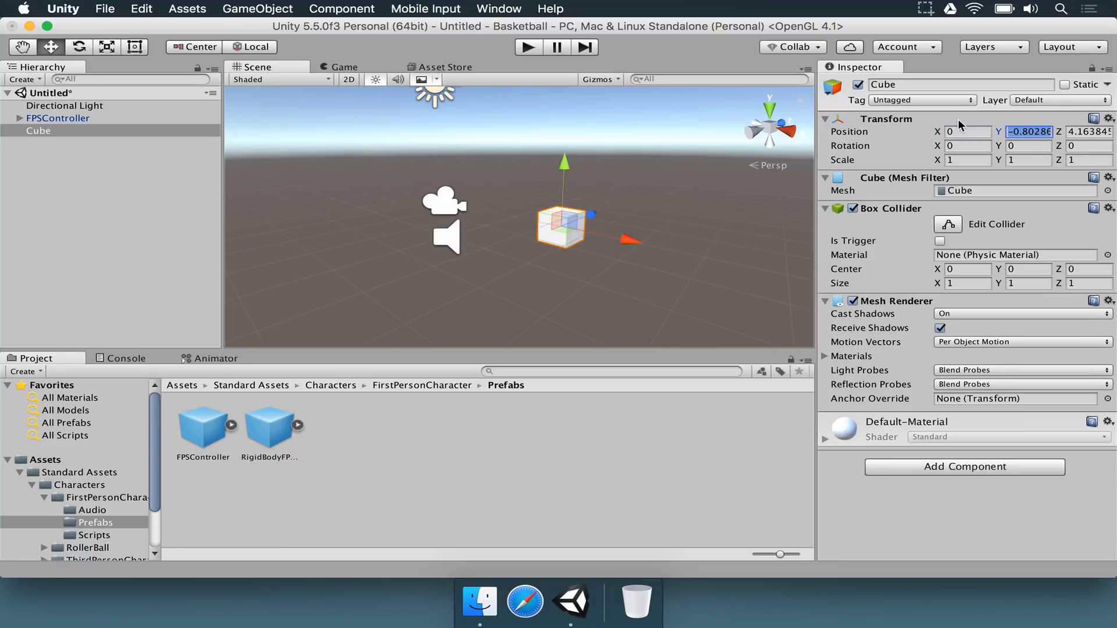
type("-2")
key("Tab")
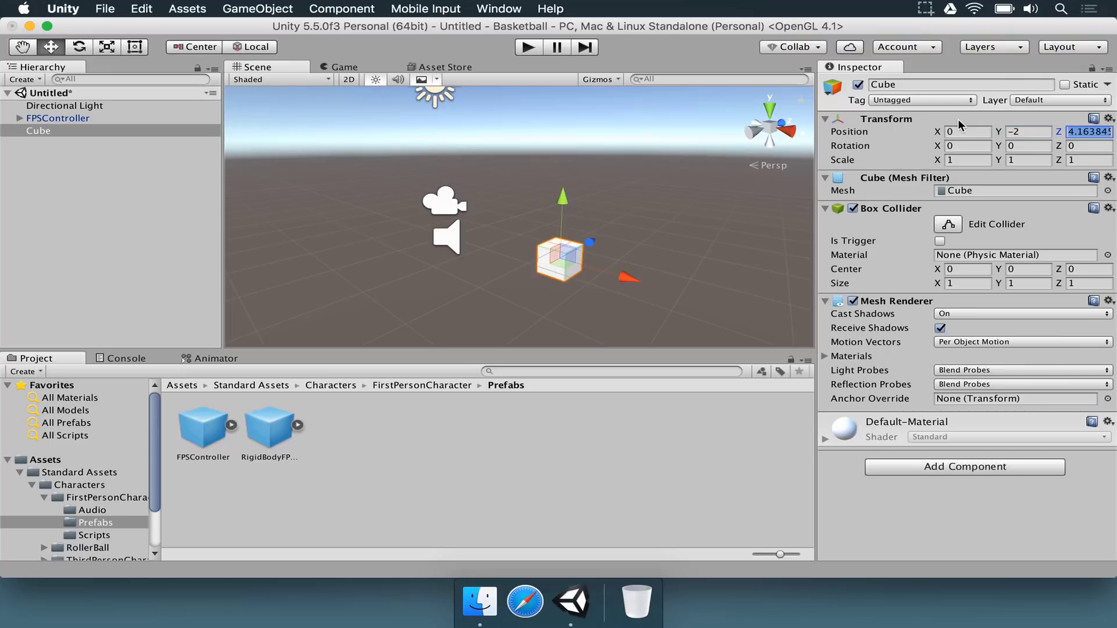
type("-")
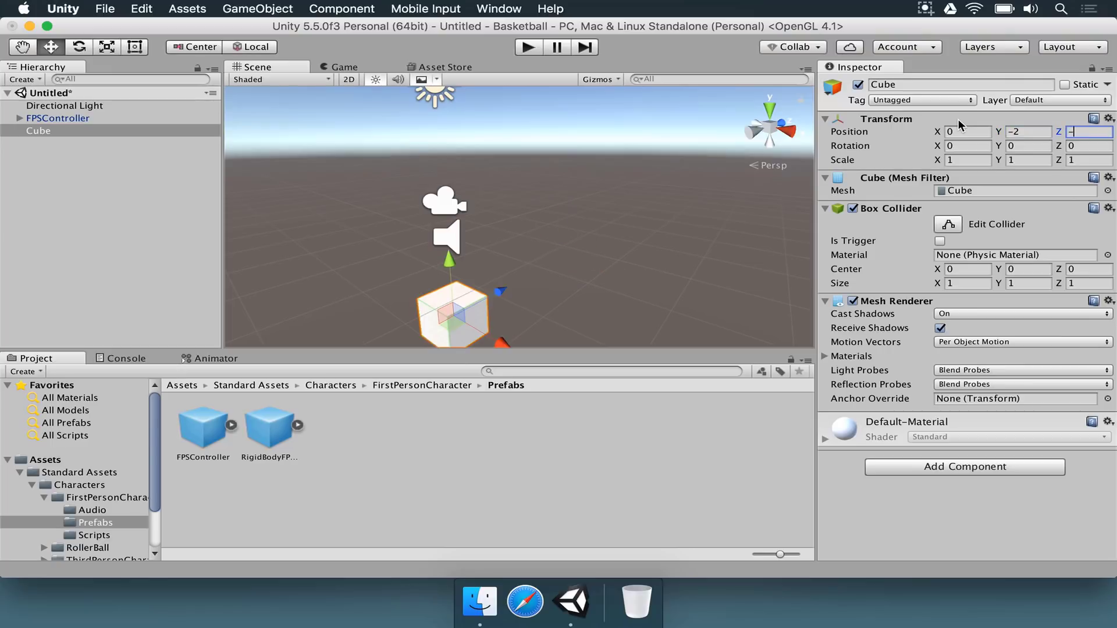
Examine the cube's placement relative to the FPSController from a closer angle, ending with the cube selected.
left_click(168, 121)
left_click_drag(432, 202, 511, 224, "alt")
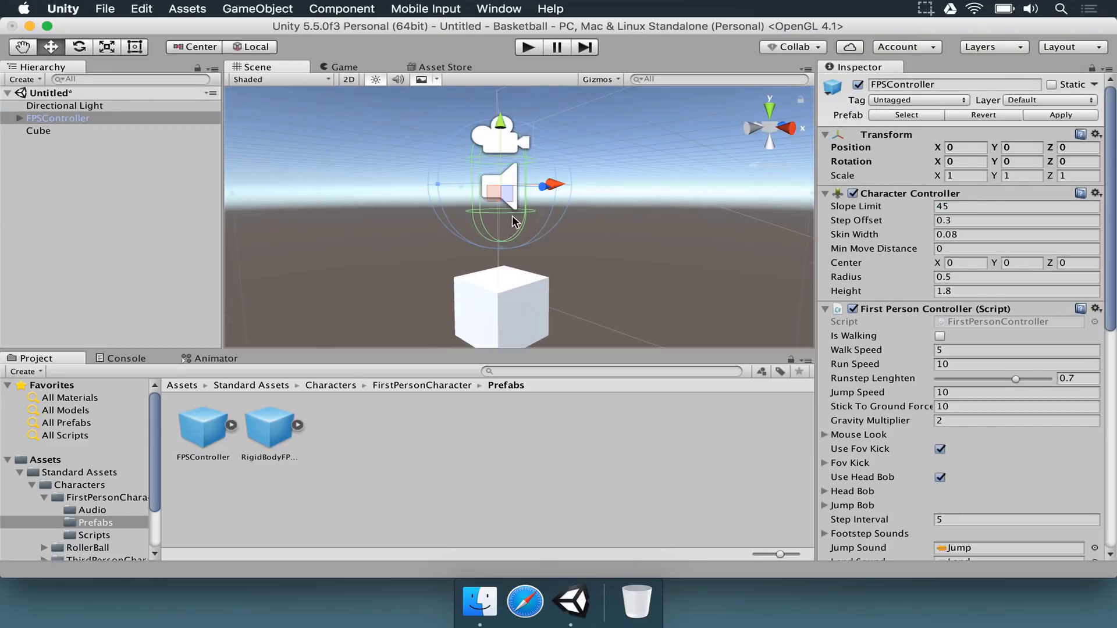
left_click_drag(512, 286, 520, 274, "alt")
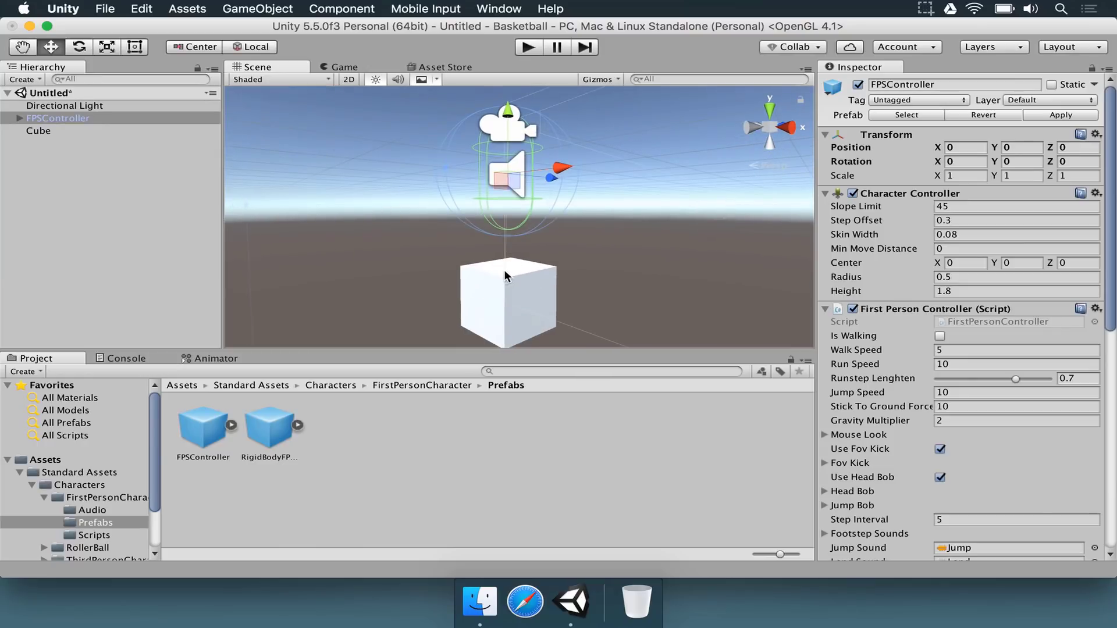
left_click(123, 133)
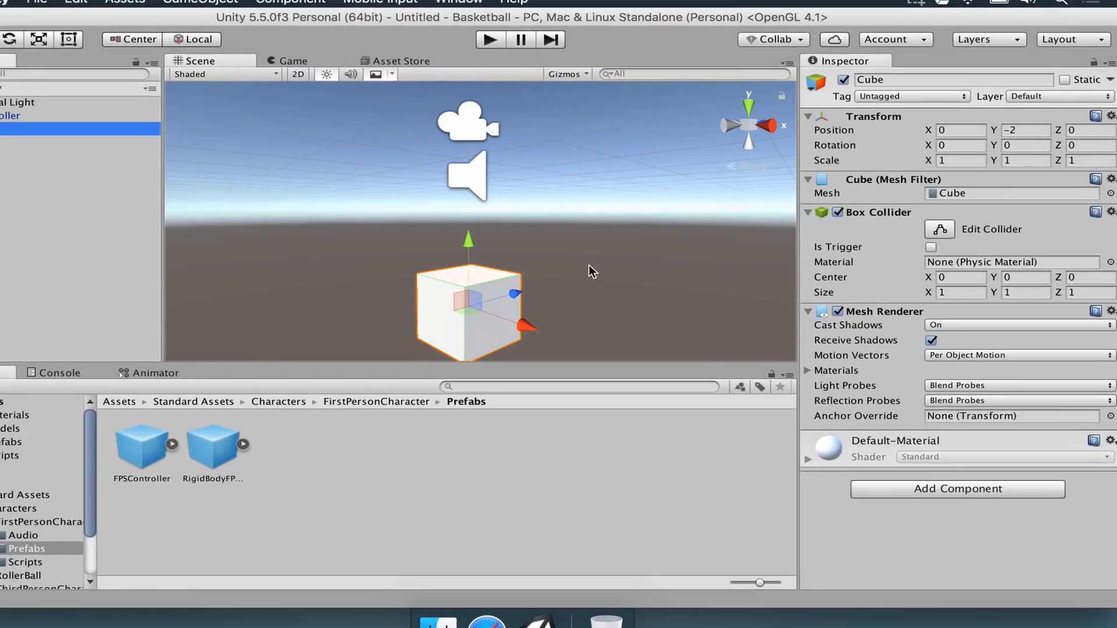
Scale the cube to 10 on X and 20 on Z, and rename it Floor.
left_click_drag(618, 263, 538, 291, "alt")
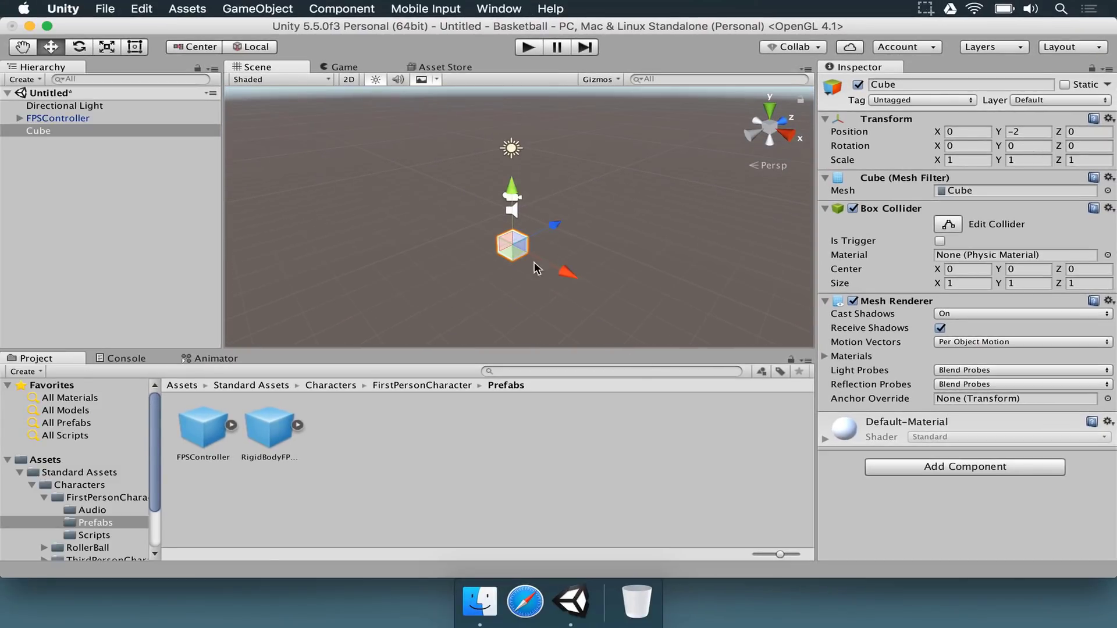
left_click(965, 159)
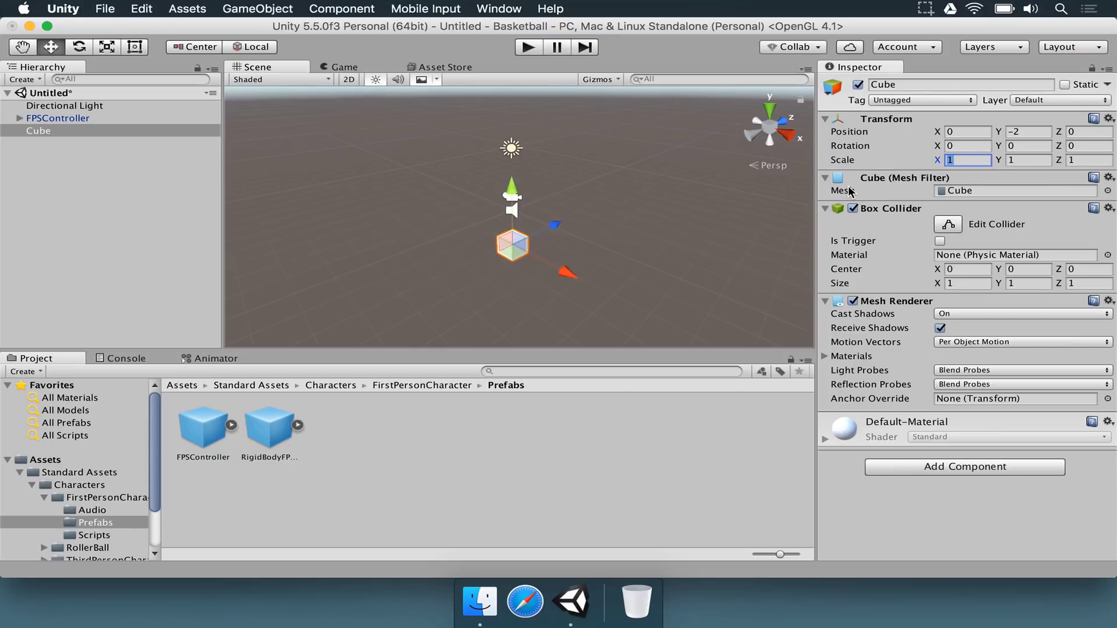
type("10")
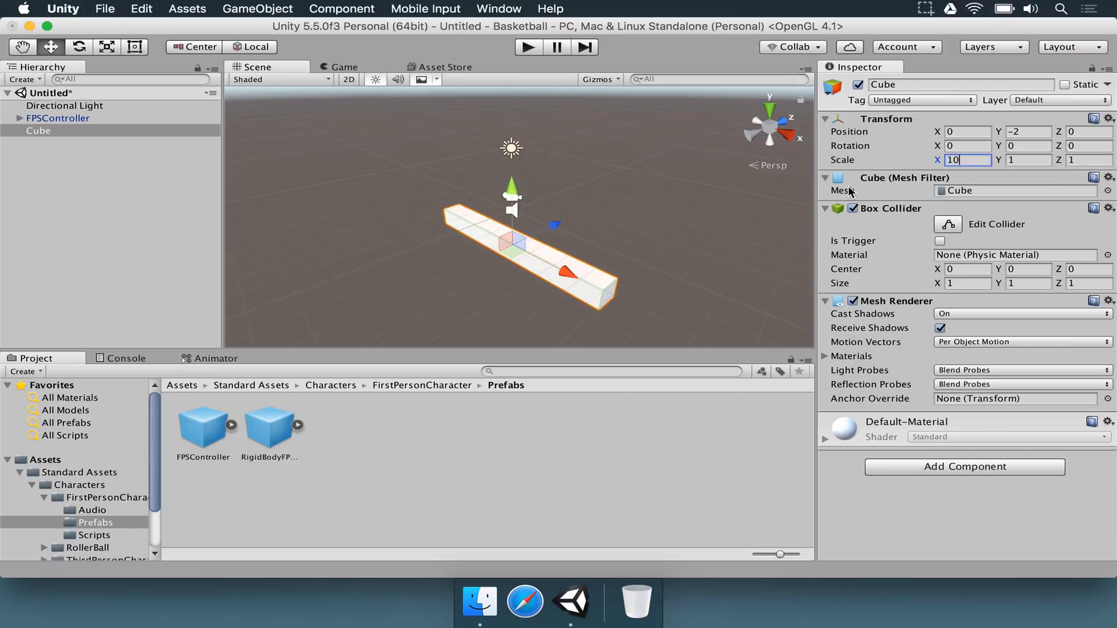
left_click(1084, 160)
type("20")
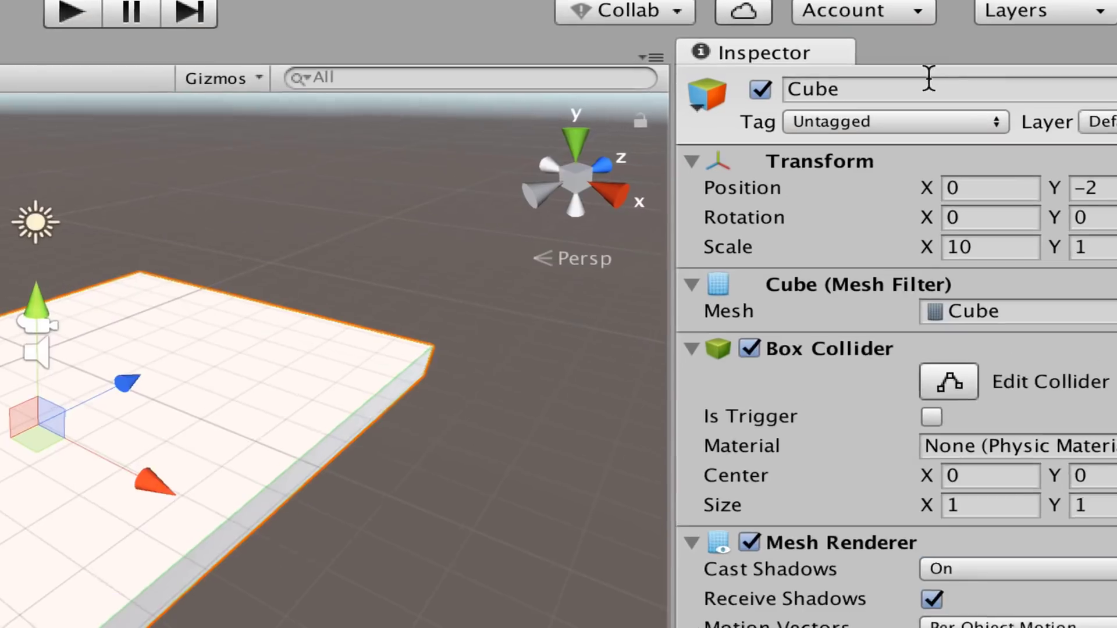
left_click(901, 85)
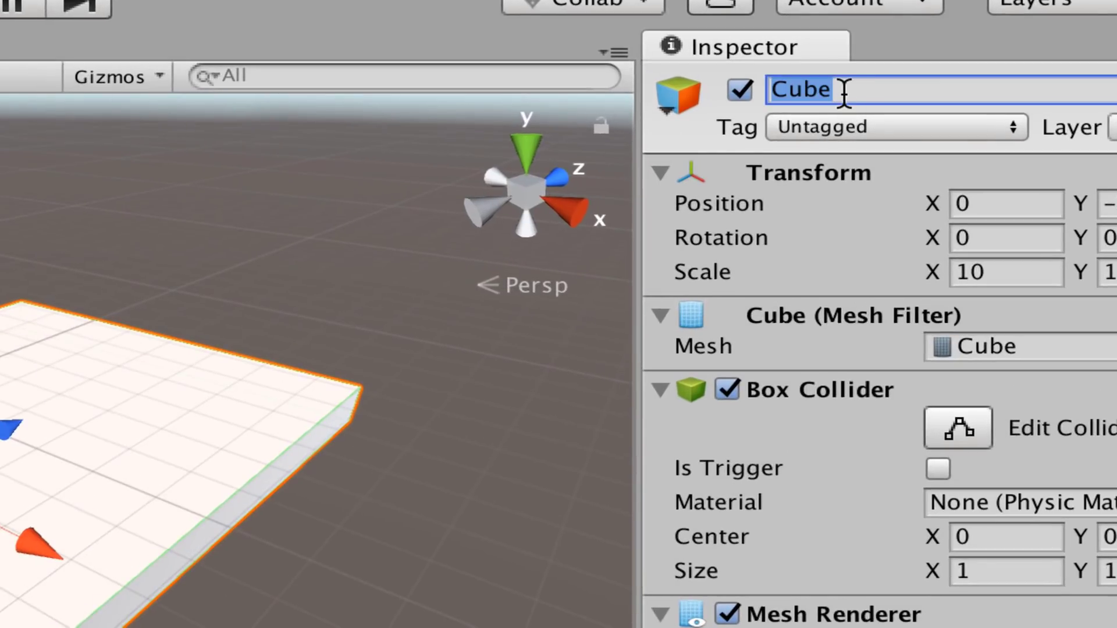
type("Floor")
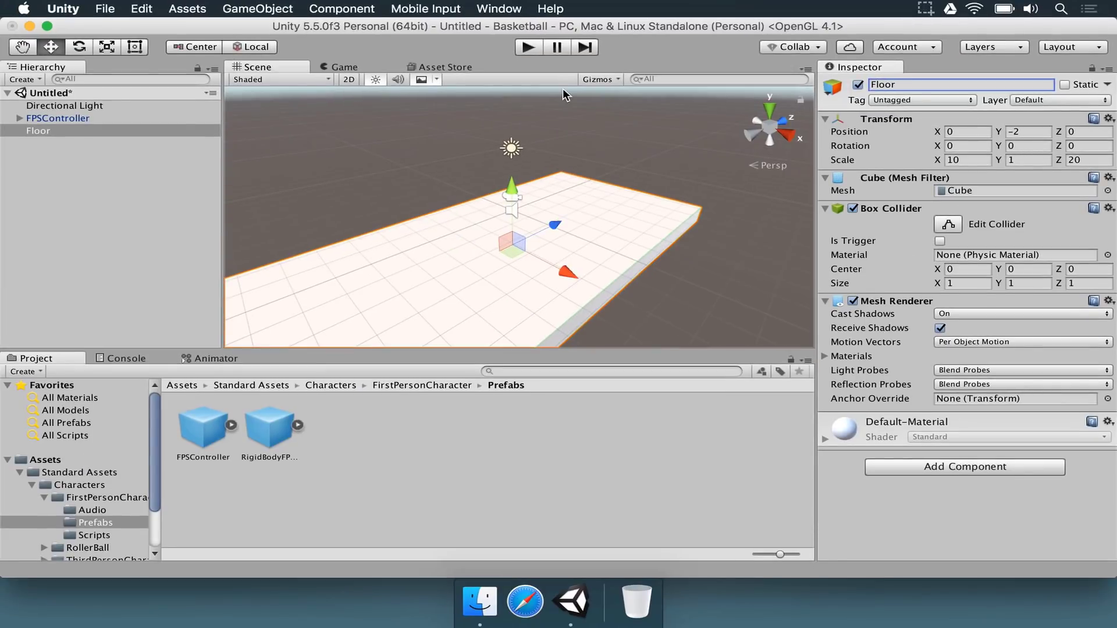
Play-test walking on the floor with the first-person controller, stop the test, and view the floor from a lower angle.
left_click(537, 48)
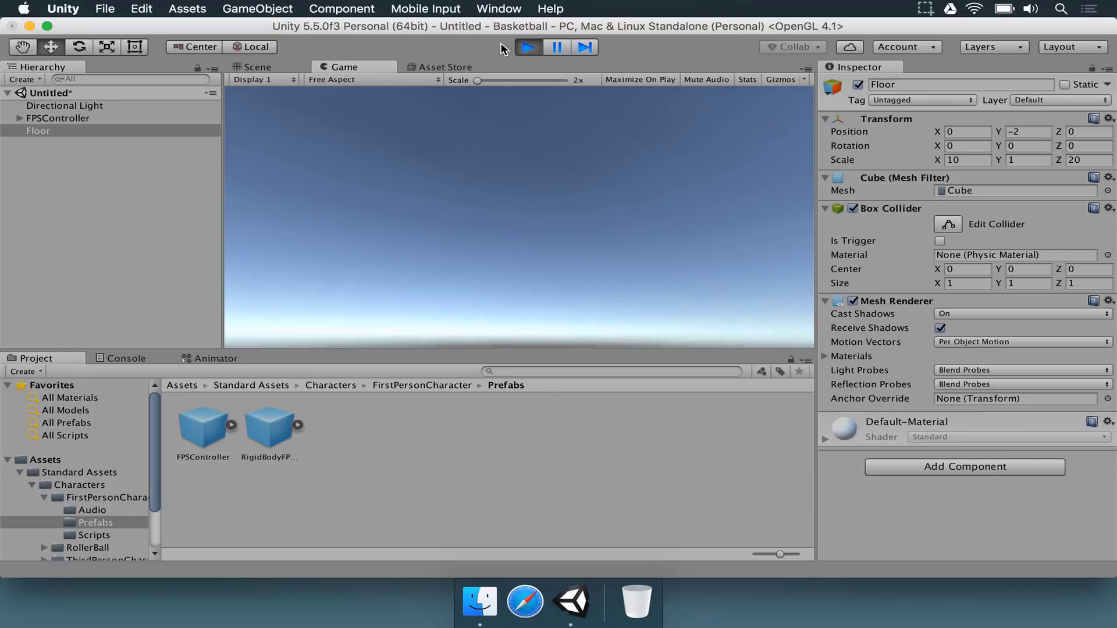
key("super+p")
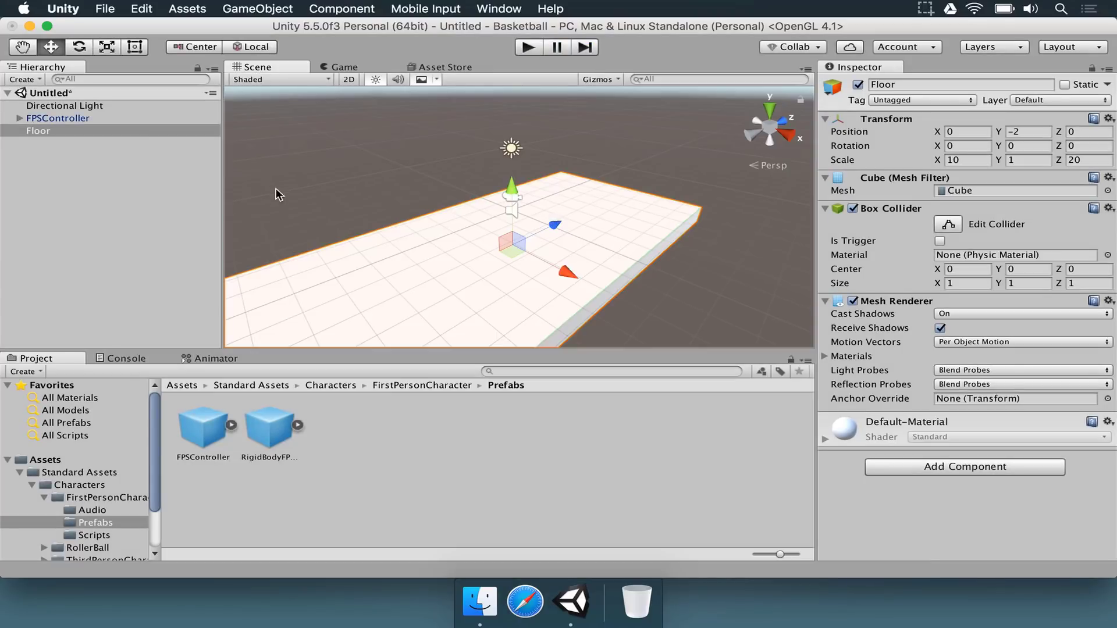
left_click_drag(528, 172, 589, 124, "alt")
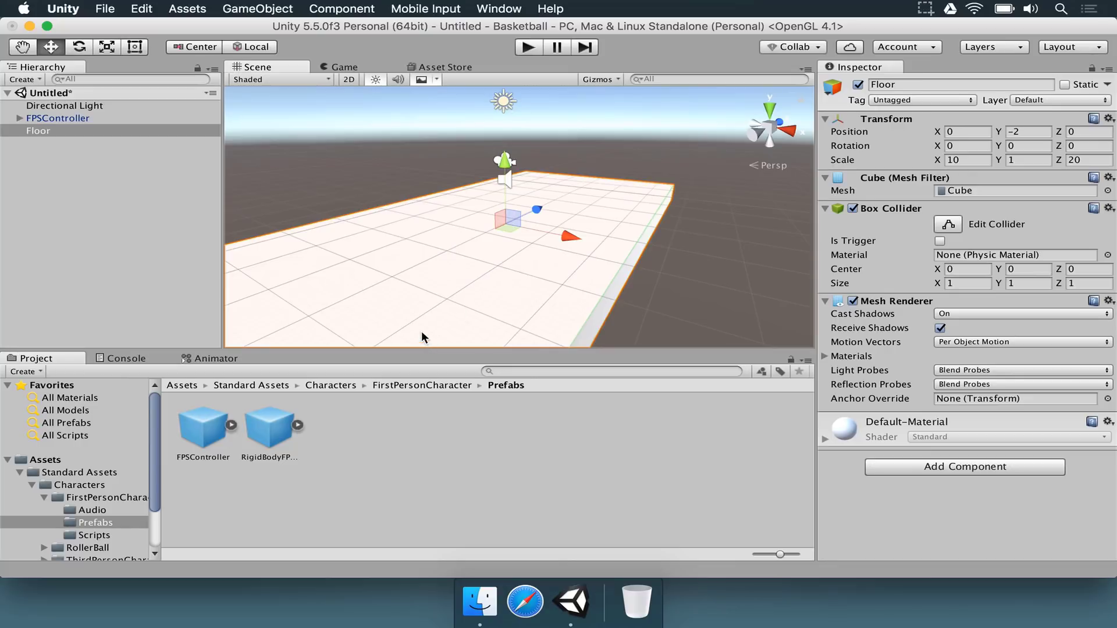
Collapse the Standard Assets folder, show the Assets root, and look through the FPSController, Floor and Directional Light scene objects.
left_click(19, 472)
left_click(28, 463)
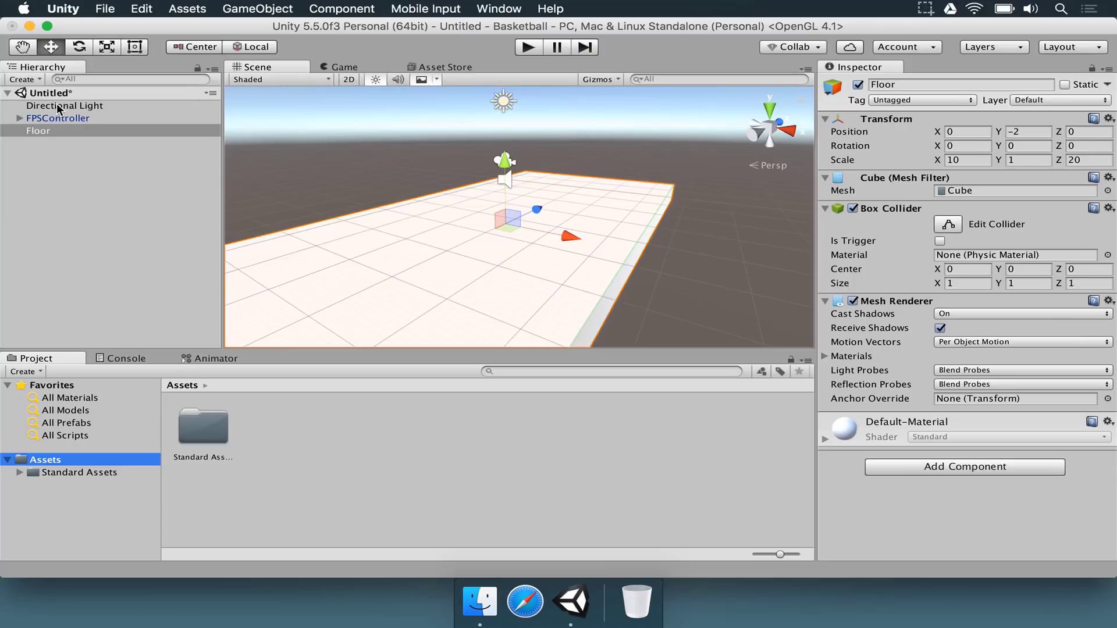
left_click(58, 119)
left_click(36, 131)
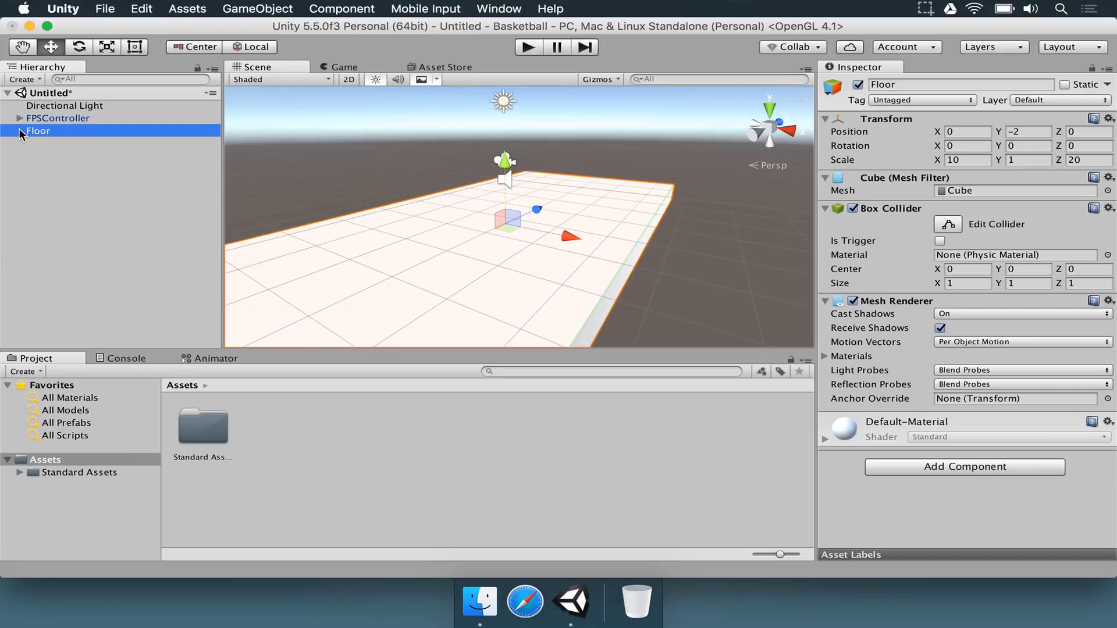
left_click(63, 106)
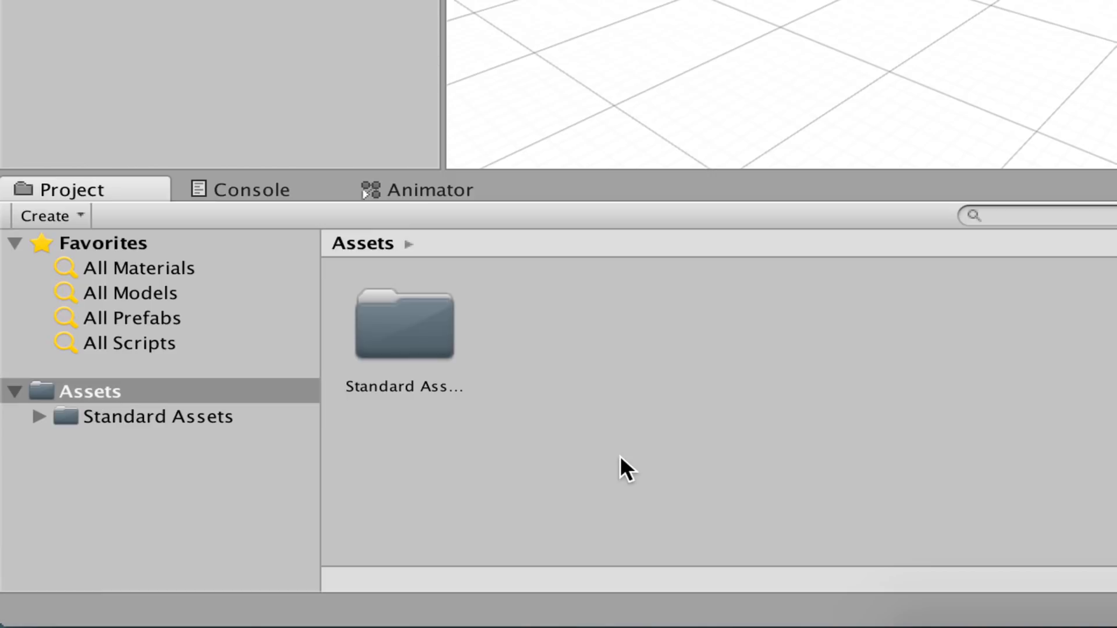
Create a folder named Project in Assets and open it.
left_click(119, 391)
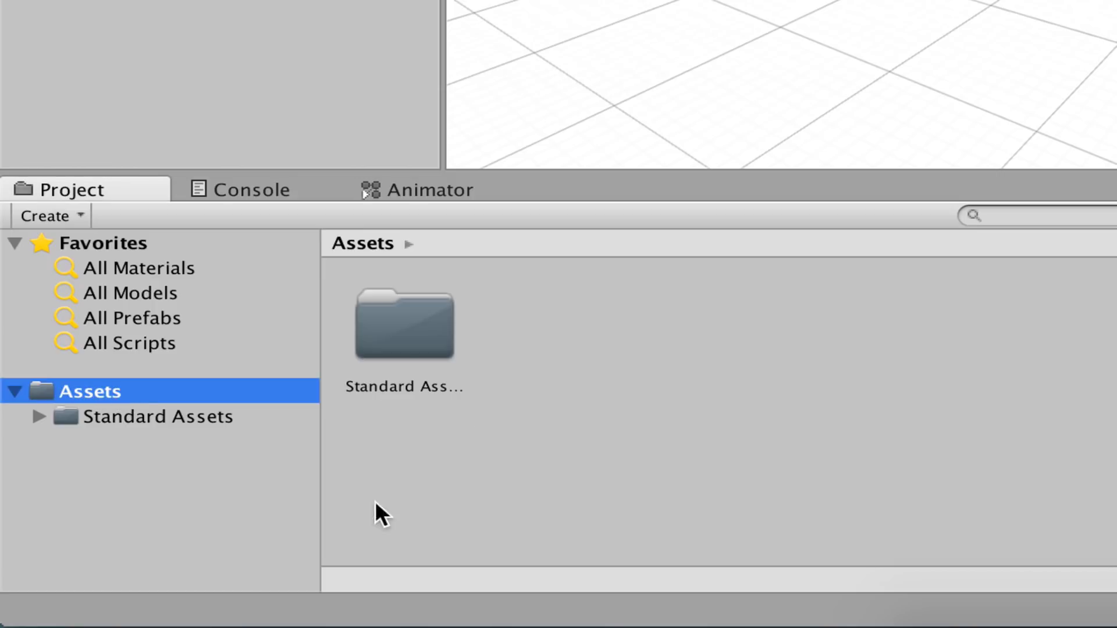
right_click(365, 525)
mouse_move(672, 76)
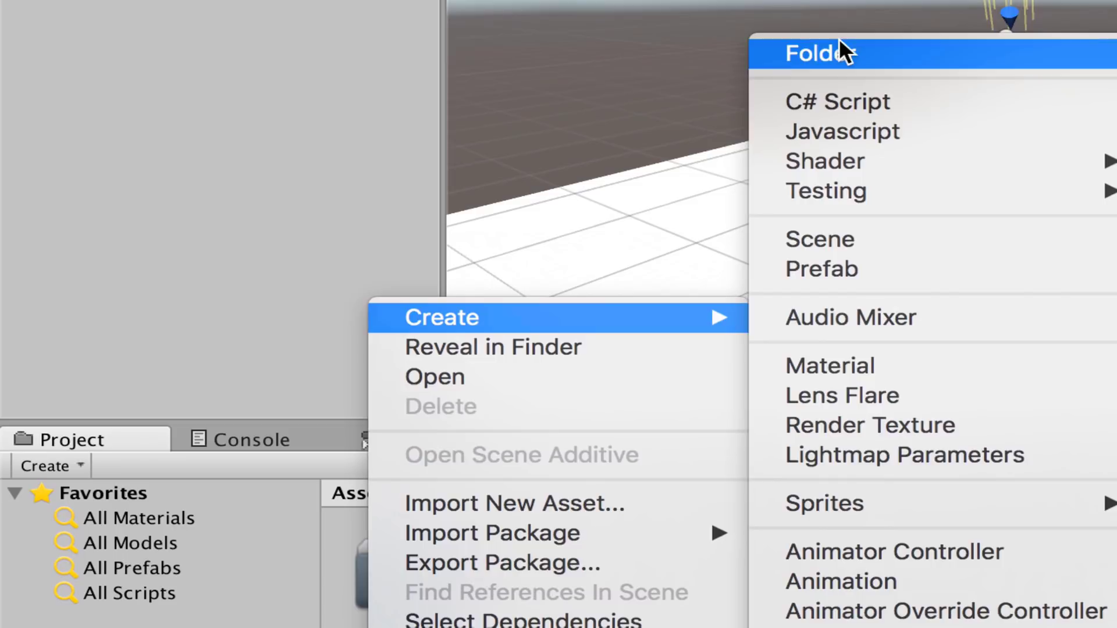
left_click(840, 46)
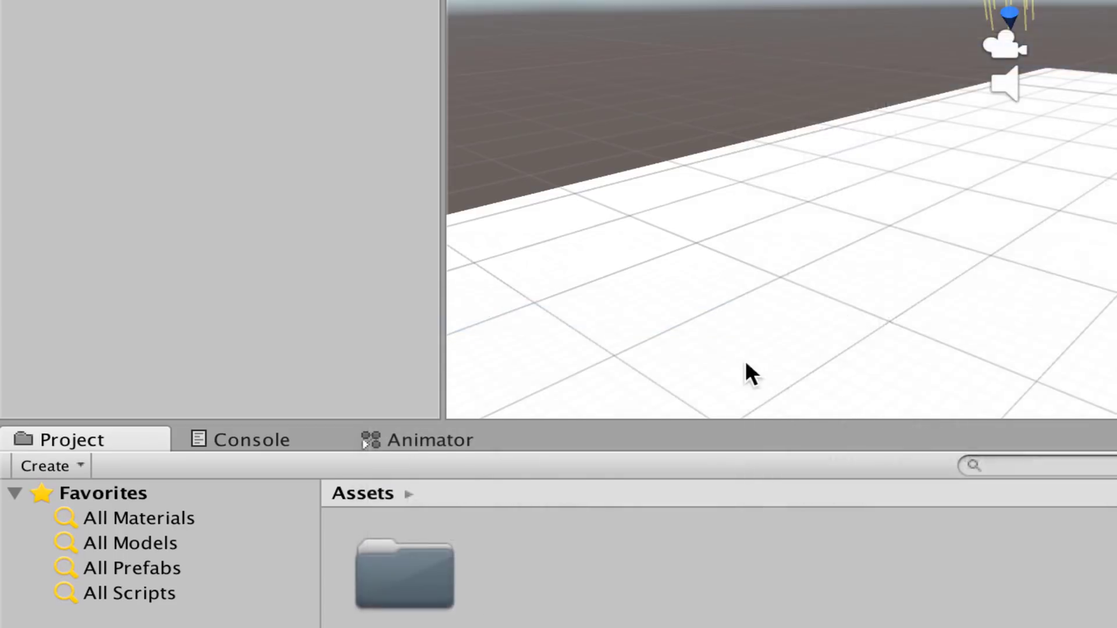
type("Project")
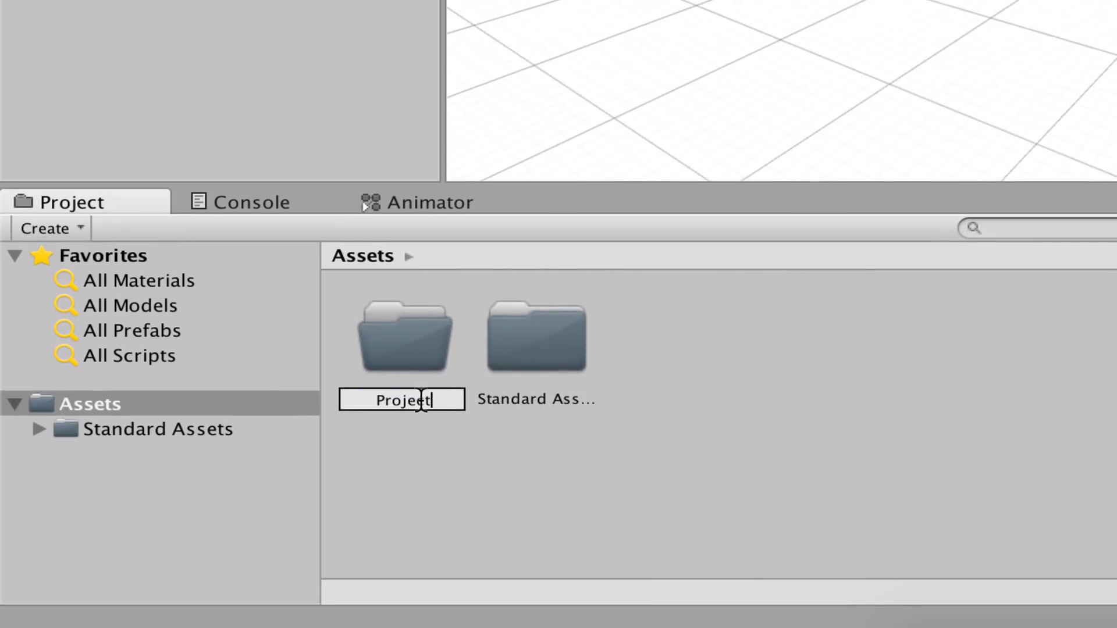
key("Return")
double_click(410, 372)
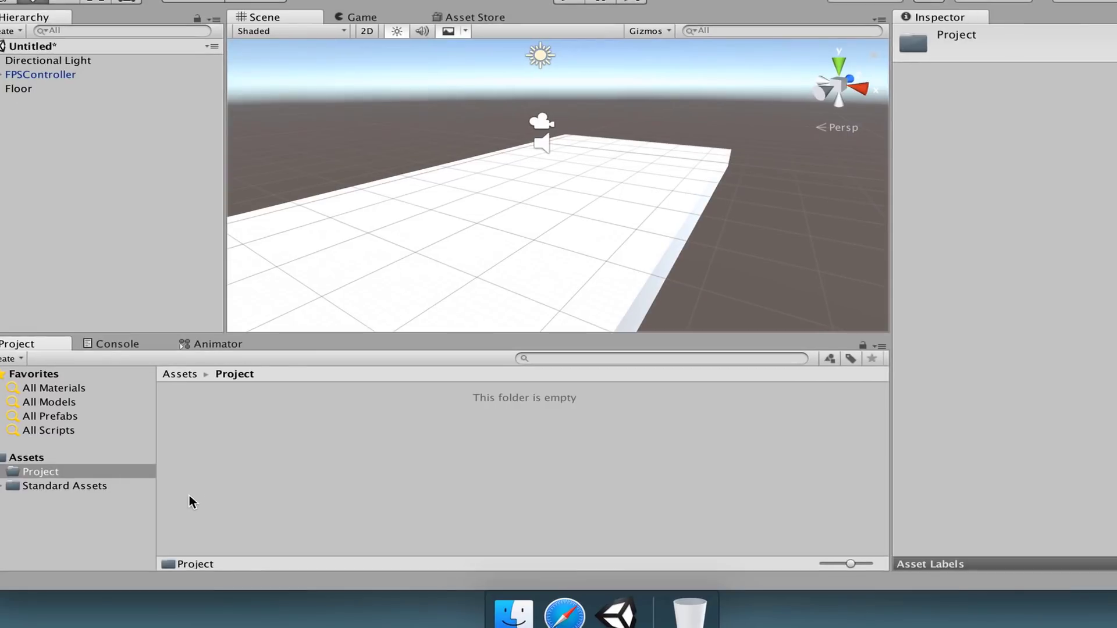
Create a folder named Materials inside the Project folder and open it.
right_click(177, 504)
mouse_move(279, 300)
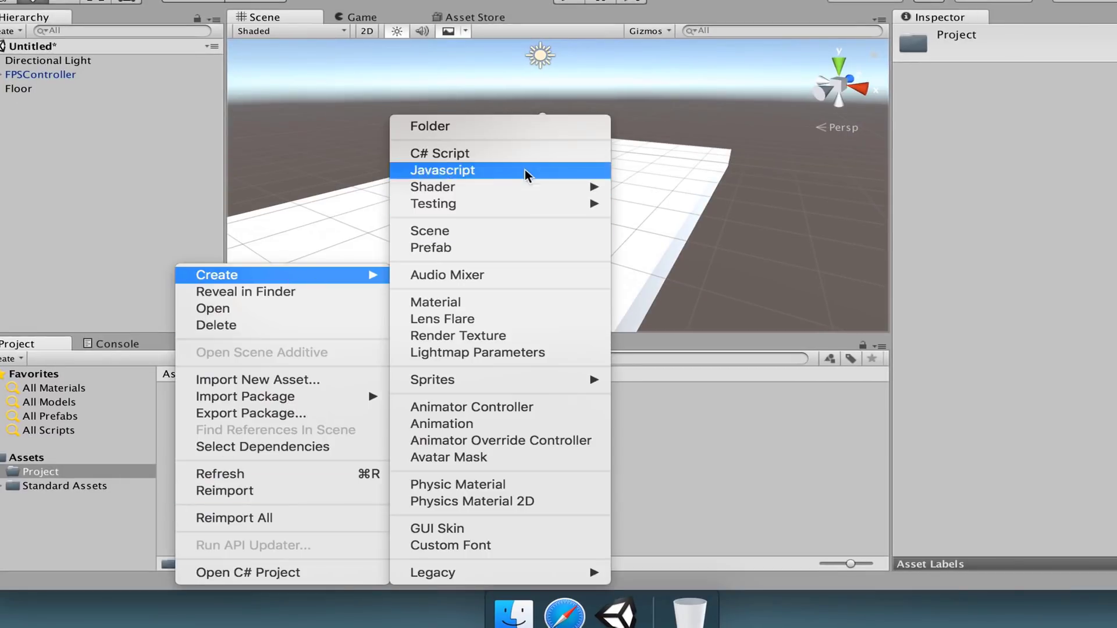
left_click(504, 133)
type("Materi")
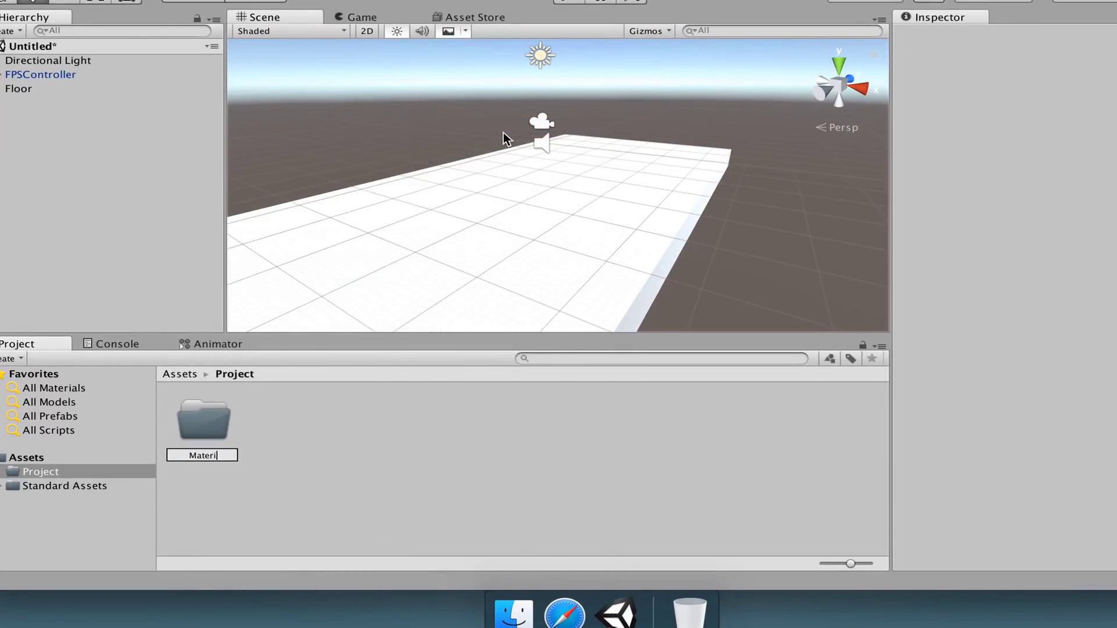
type("als")
key("Return")
double_click(204, 419)
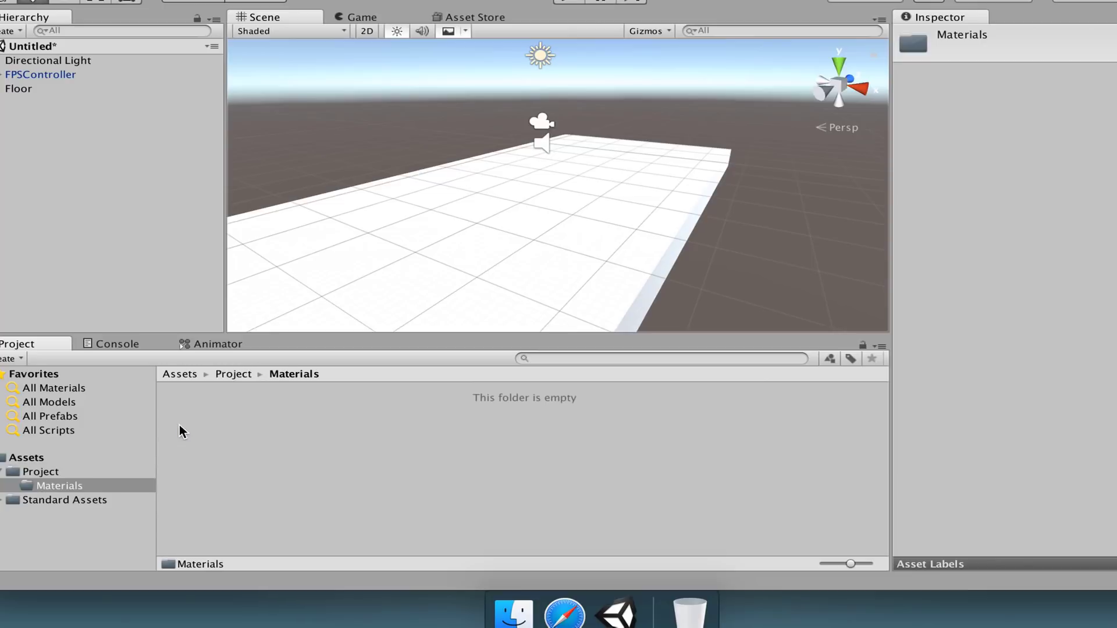
Create a new material named Floor in the Materials folder.
right_click(175, 527)
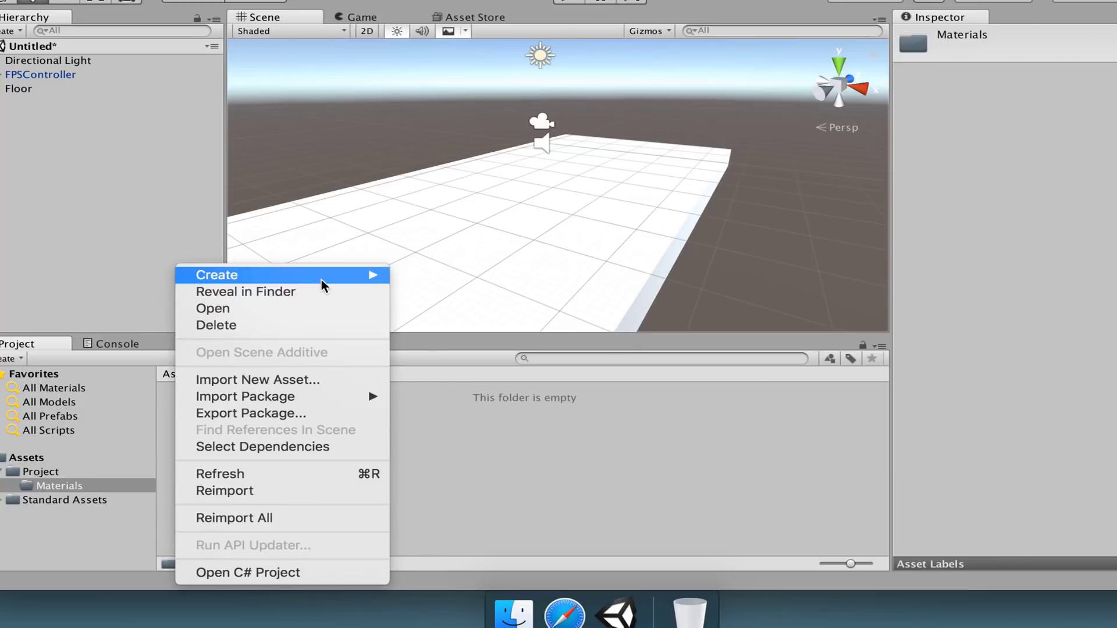
mouse_move(321, 277)
left_click(460, 302)
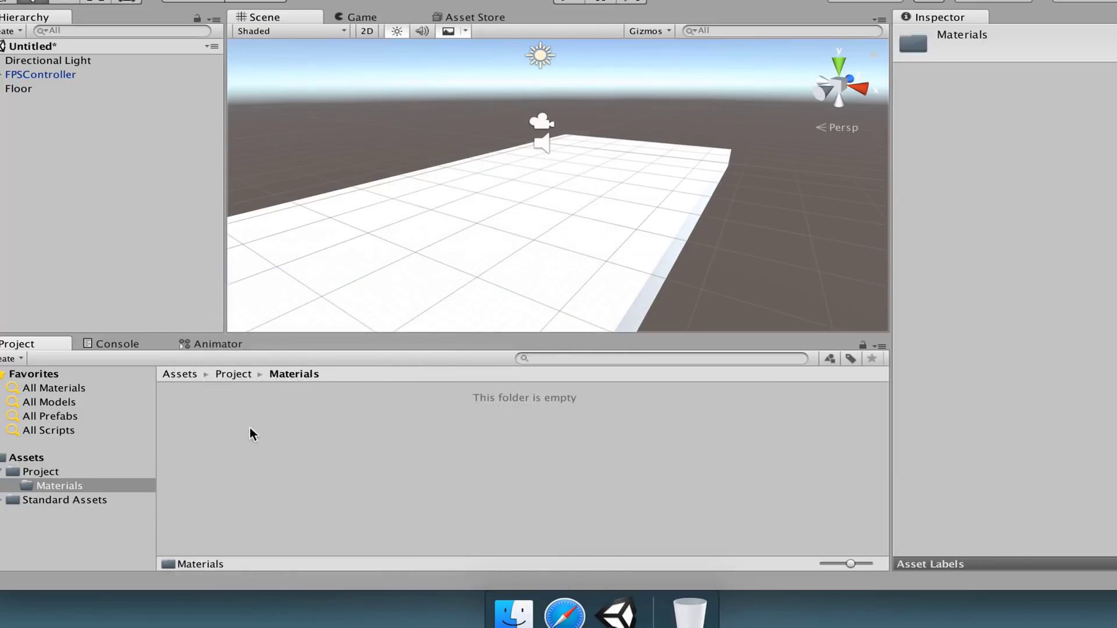
type("Floor")
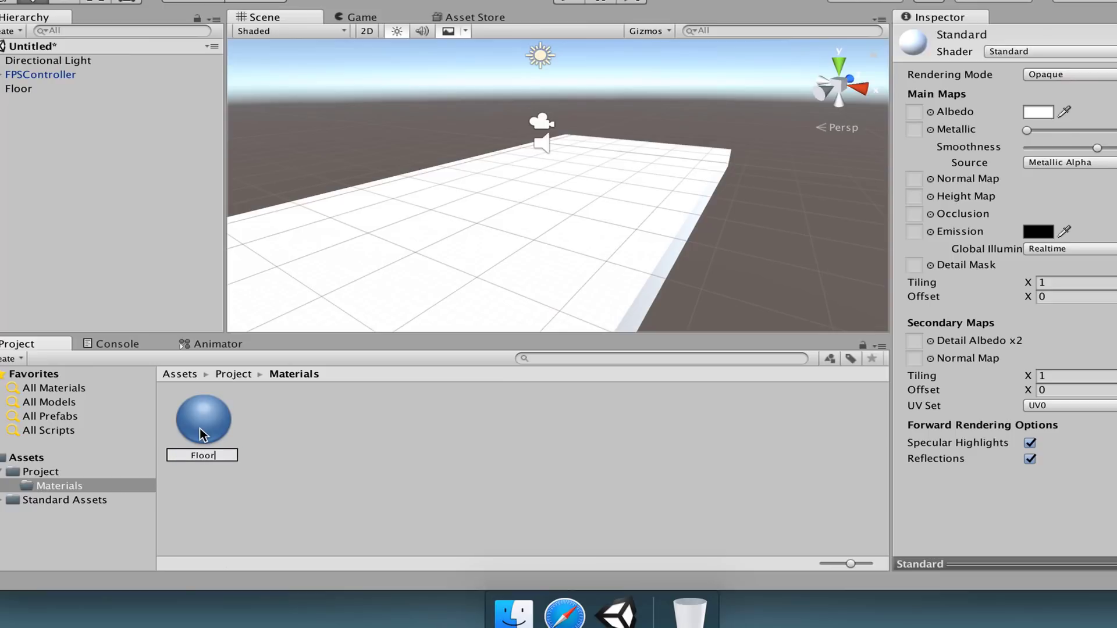
key("Return")
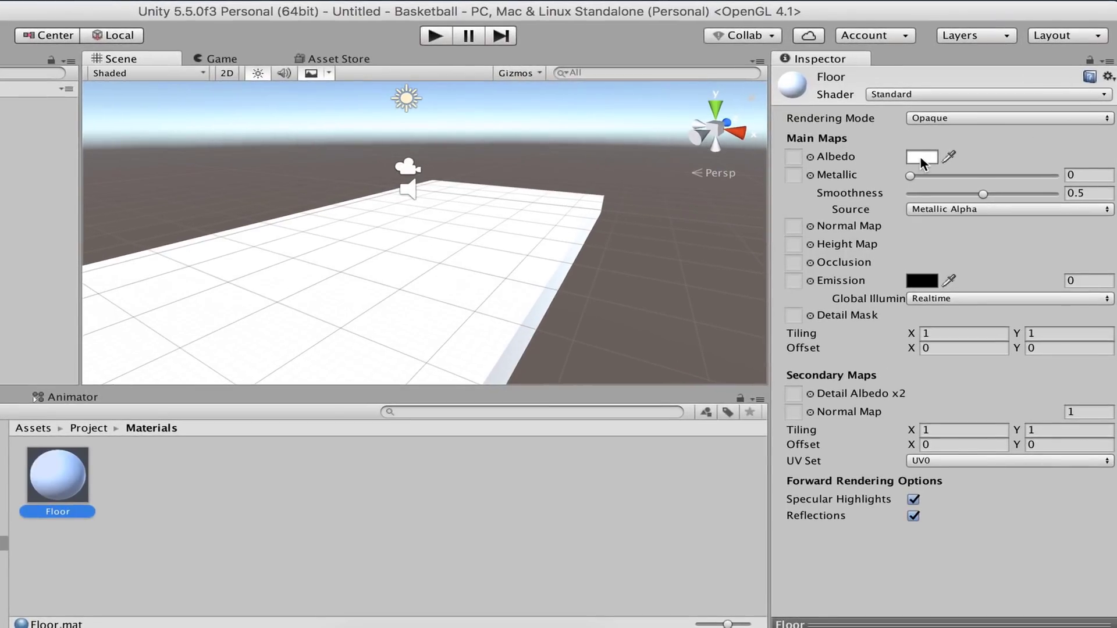
Set the Floor material's albedo to the tan colour C1B47DFF and apply the material to the floor in the scene.
left_click(922, 156)
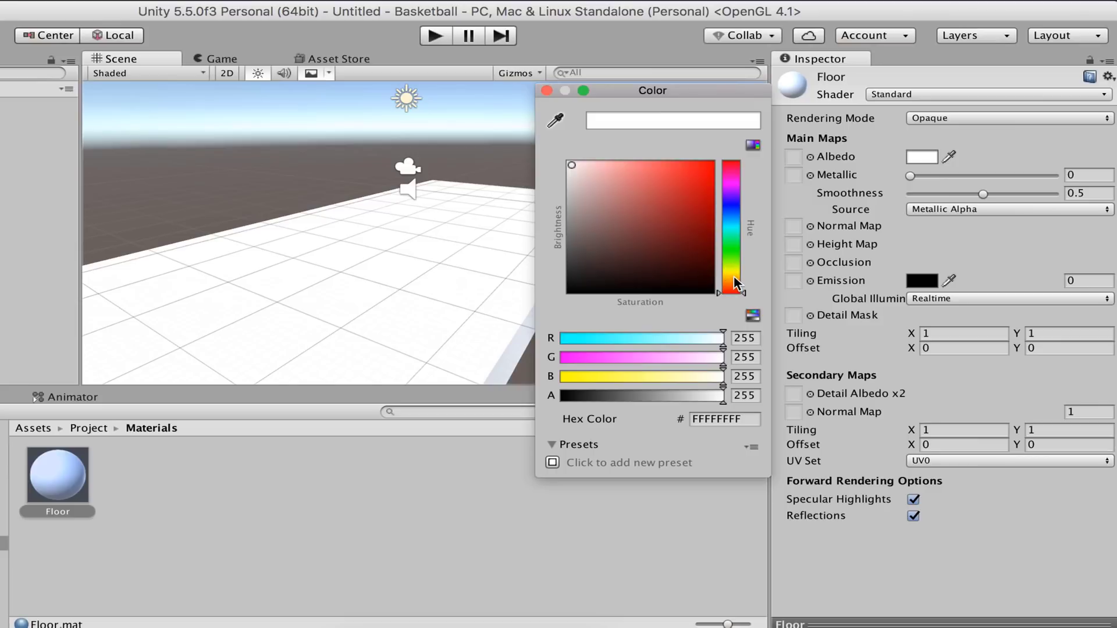
left_click(735, 277)
left_click_drag(633, 222, 623, 199)
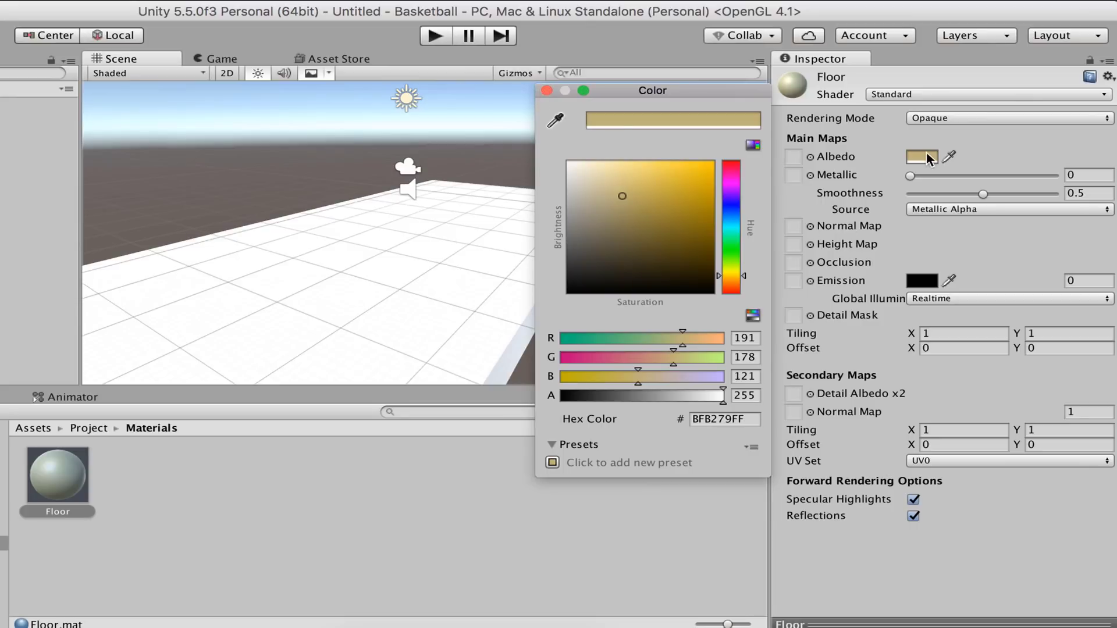
left_click(620, 195)
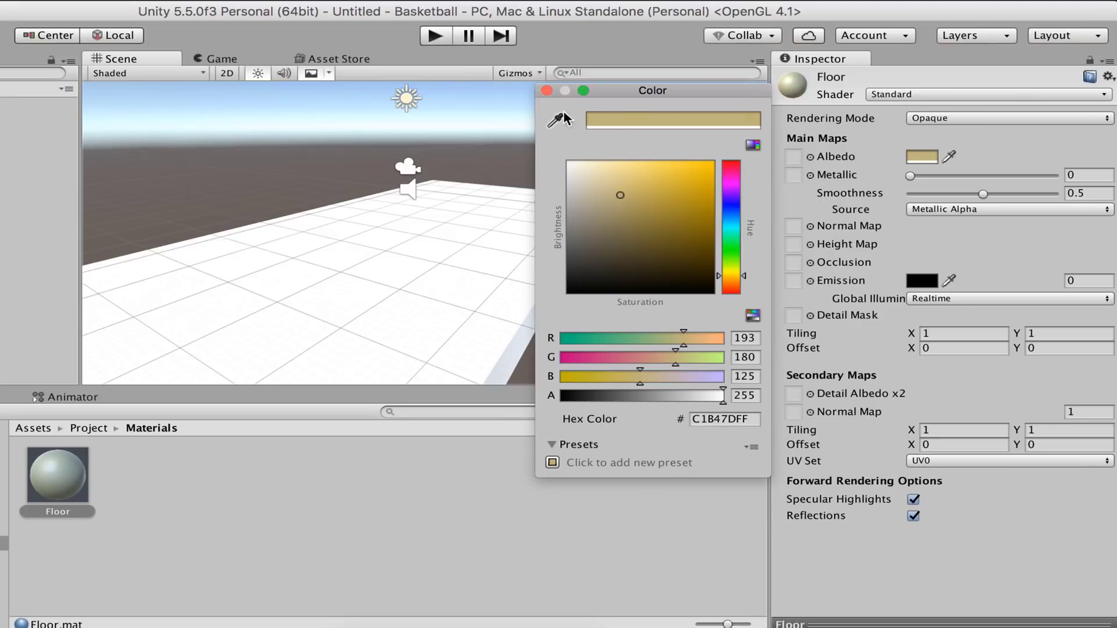
left_click(547, 91)
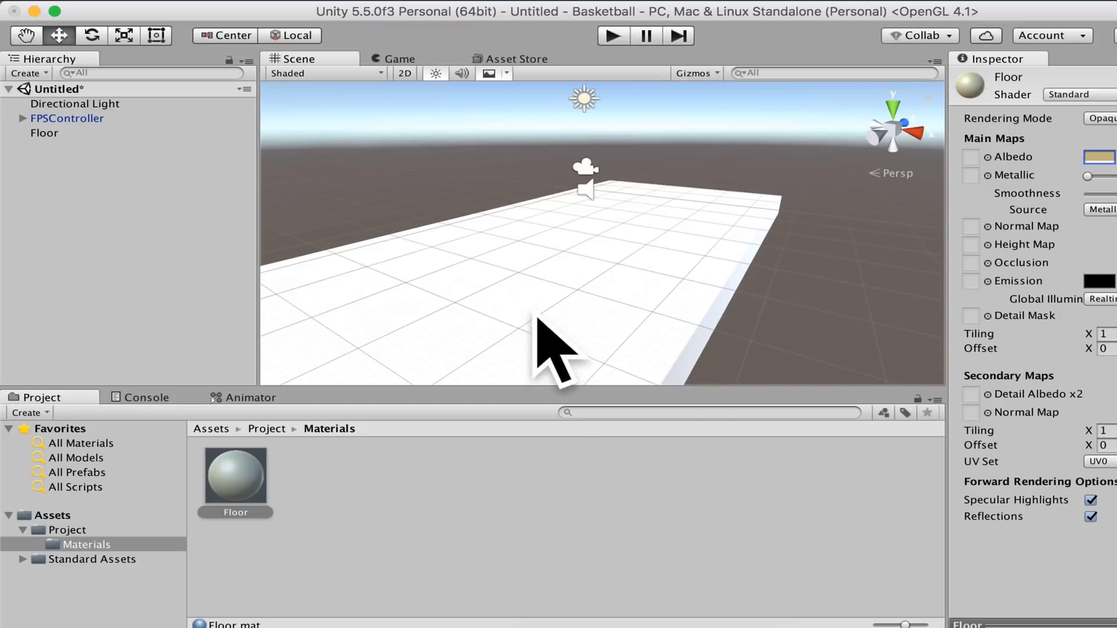
left_click_drag(235, 477, 414, 303)
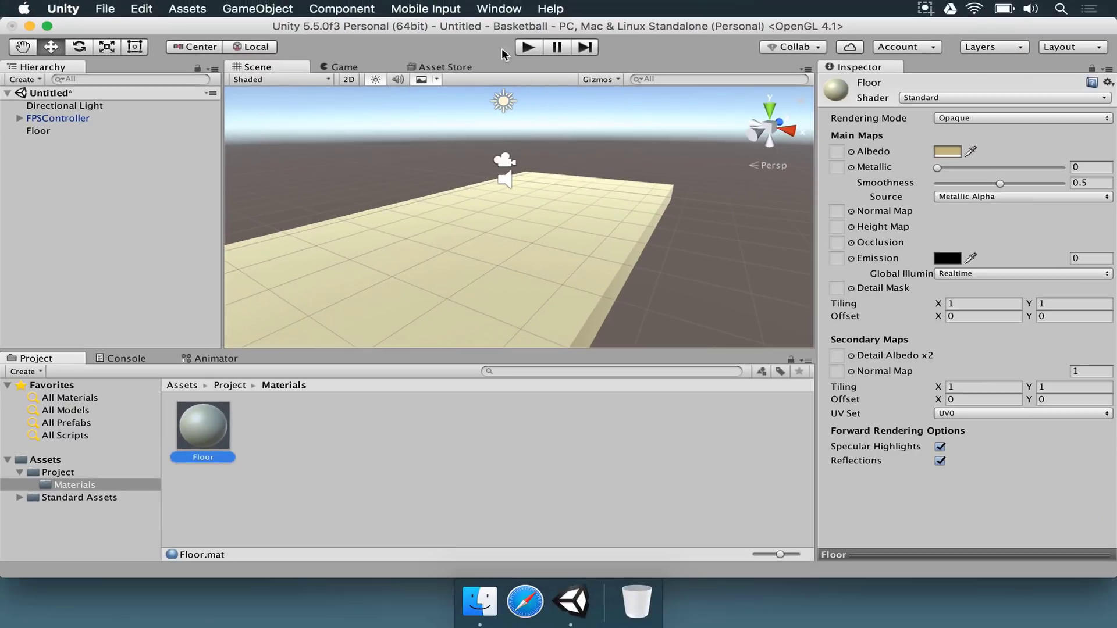
Check the coloured floor from the game camera, play-test it briefly, stop the test, and inspect the floor from other angles.
left_click(352, 69)
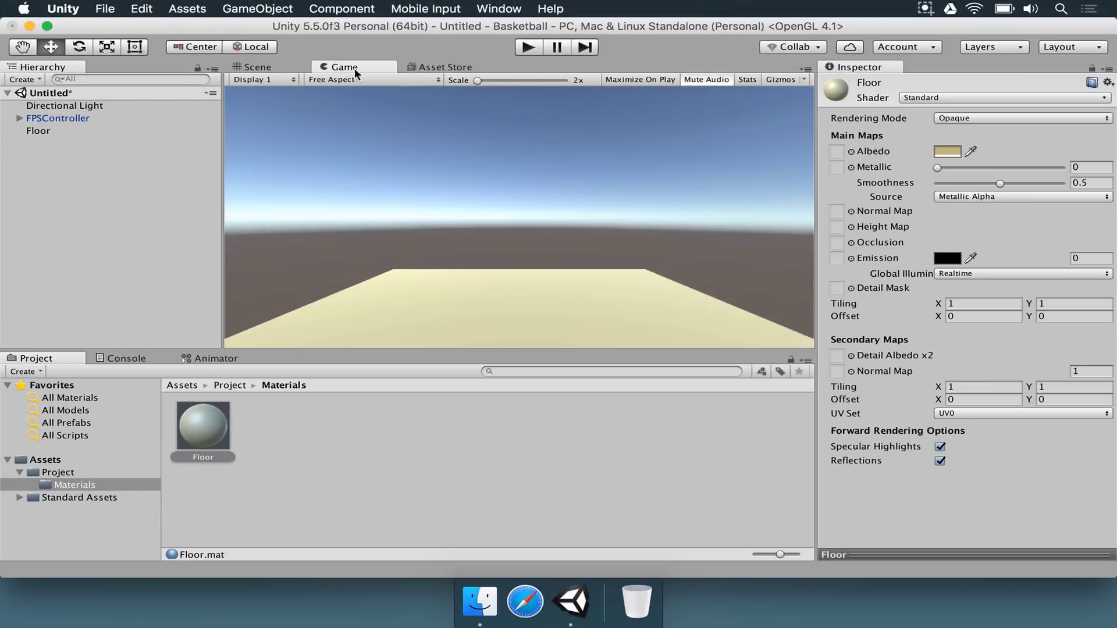
left_click(278, 68)
left_click(529, 47)
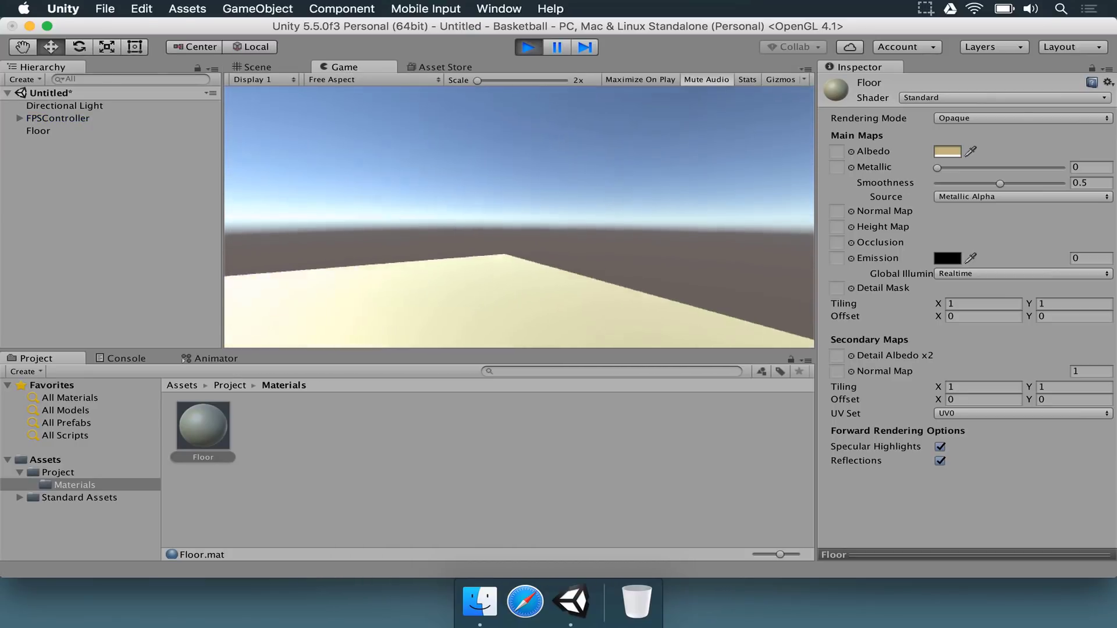
key("Escape")
left_click(521, 47)
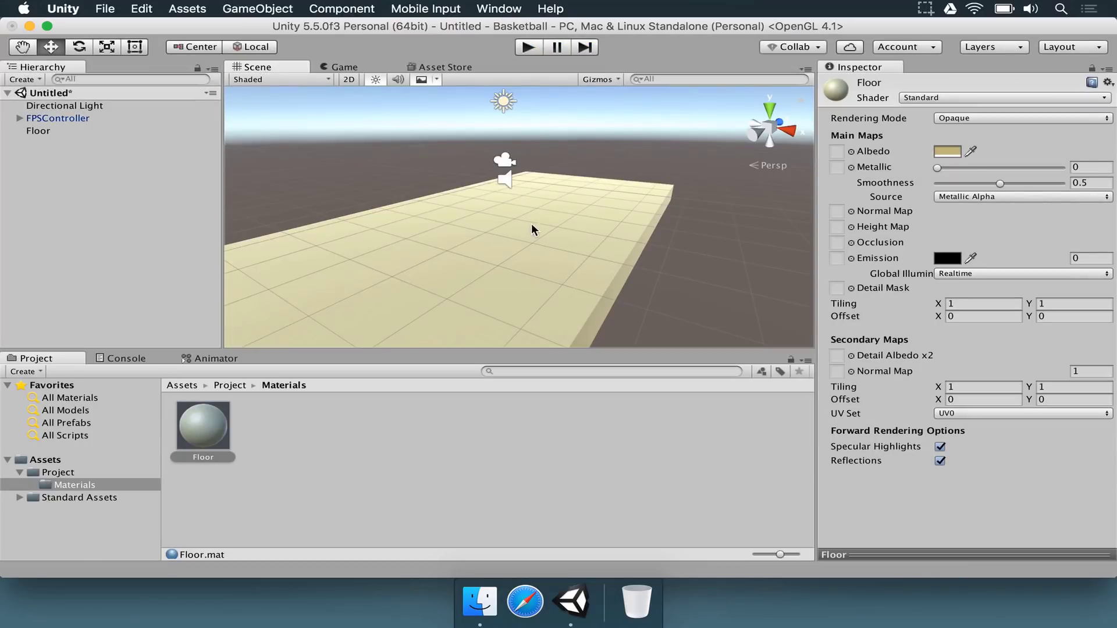
left_click_drag(532, 230, 479, 226, "alt")
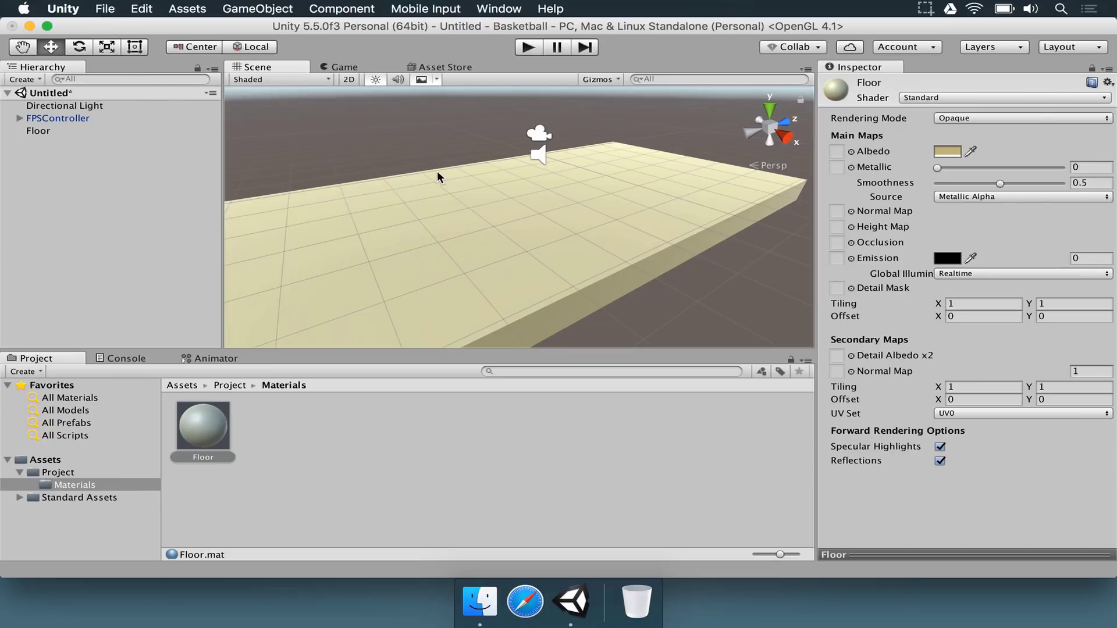
left_click_drag(438, 173, 582, 147, "alt")
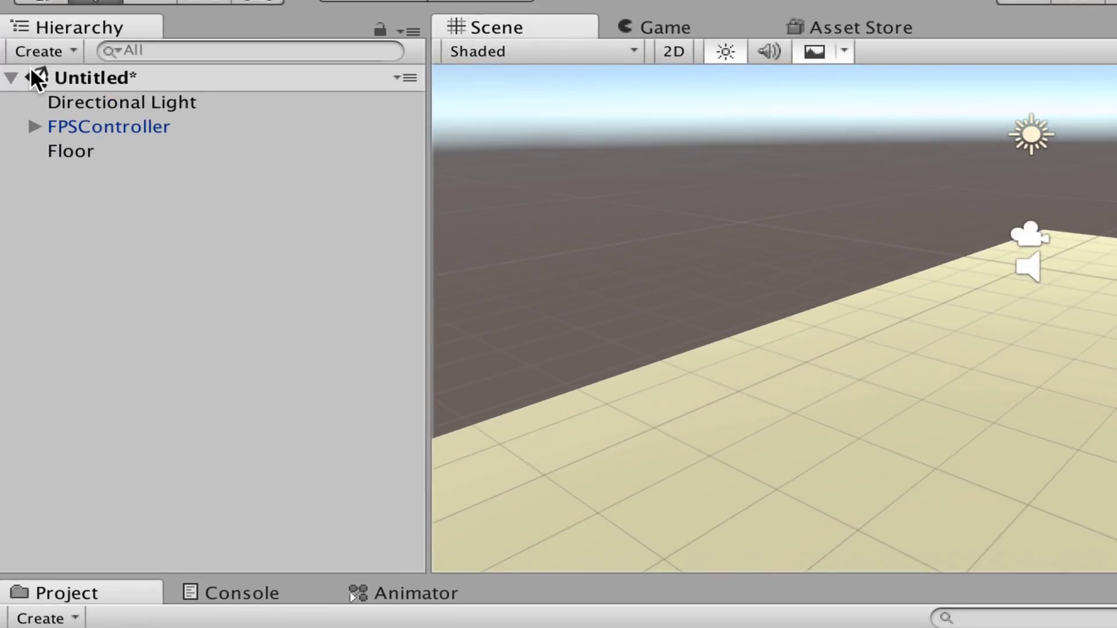
Save the untitled scene as Game in the Assets folder.
left_click(30, 93)
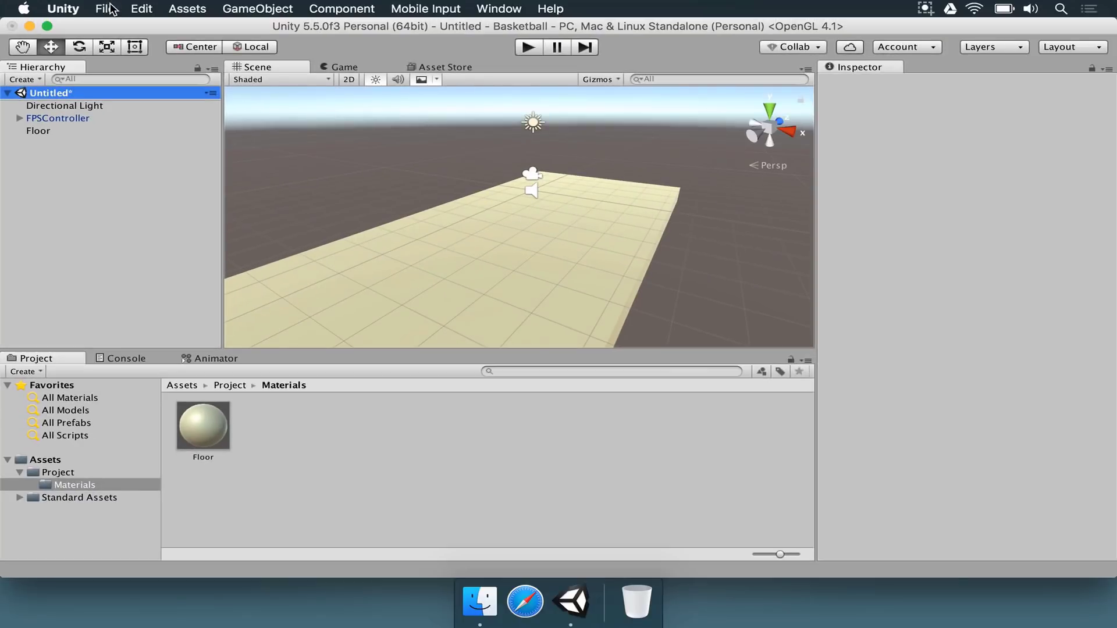
left_click(107, 9)
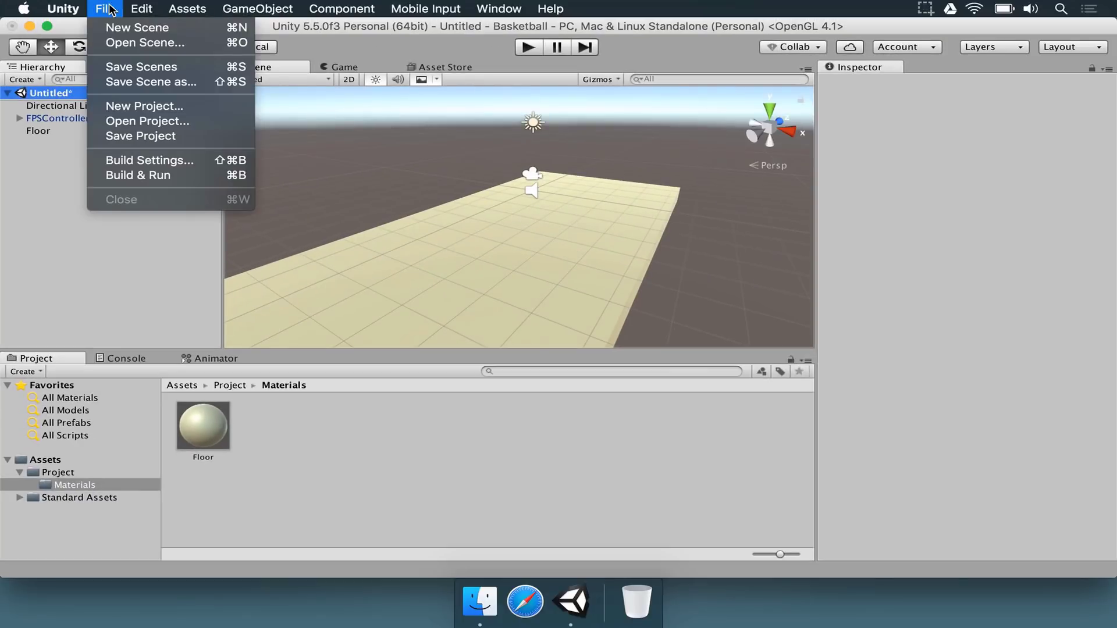
left_click(132, 62)
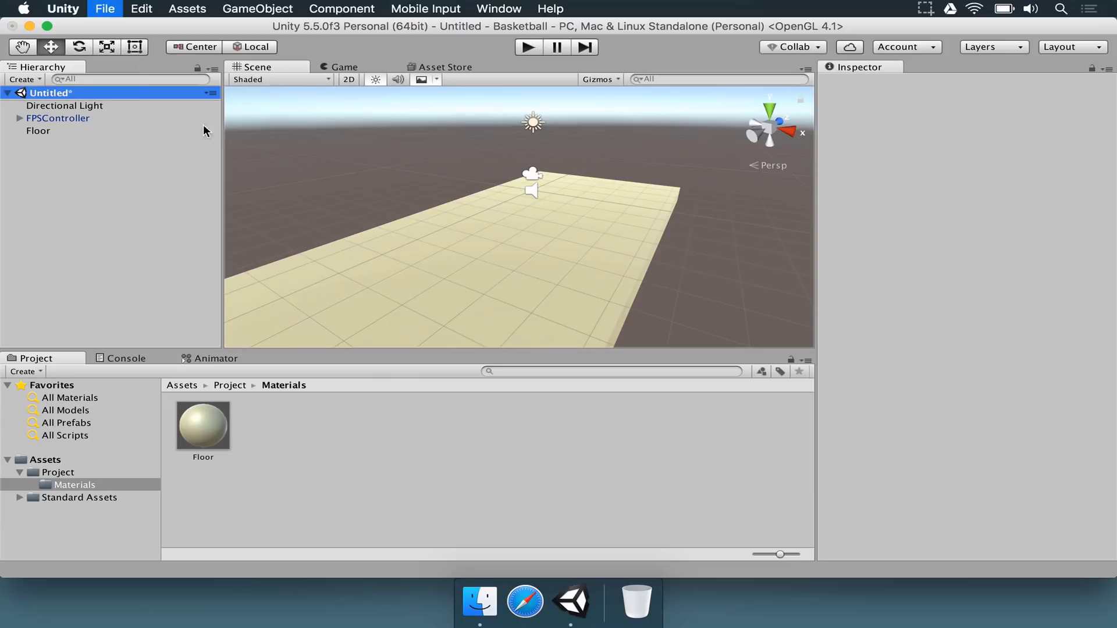
type("Game")
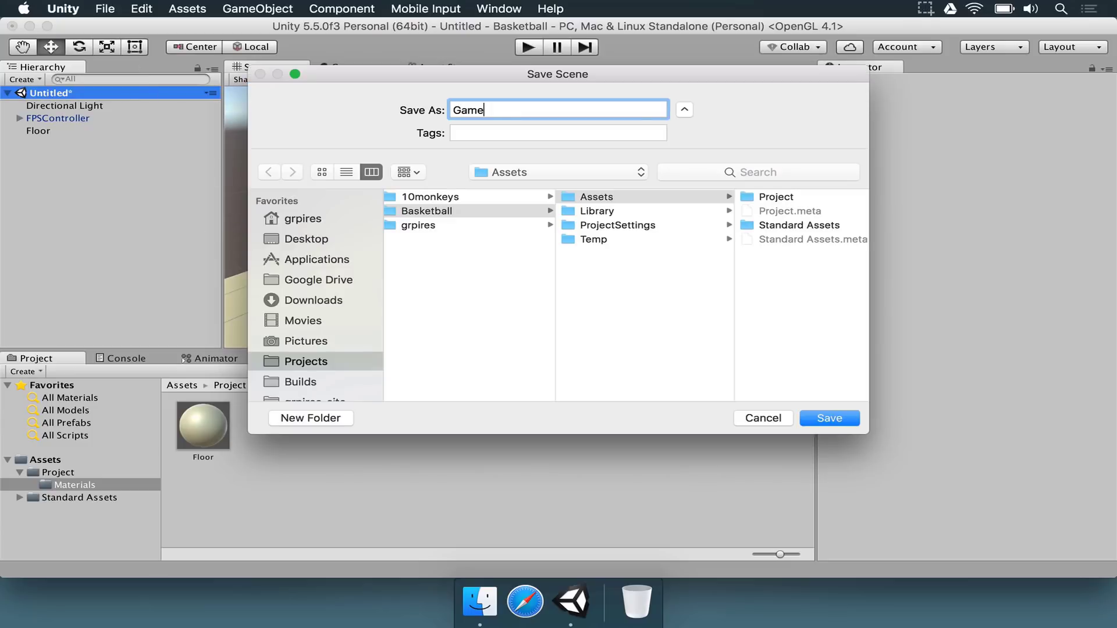
key("Return")
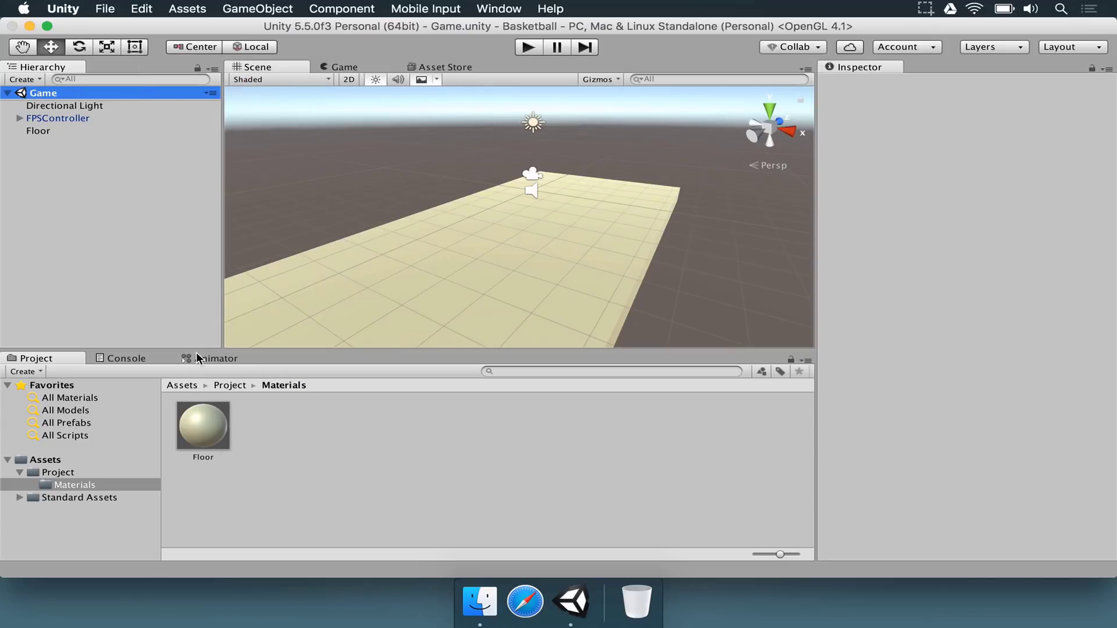
Create a folder named Scenes inside the Project folder, next to Materials.
left_click(74, 458)
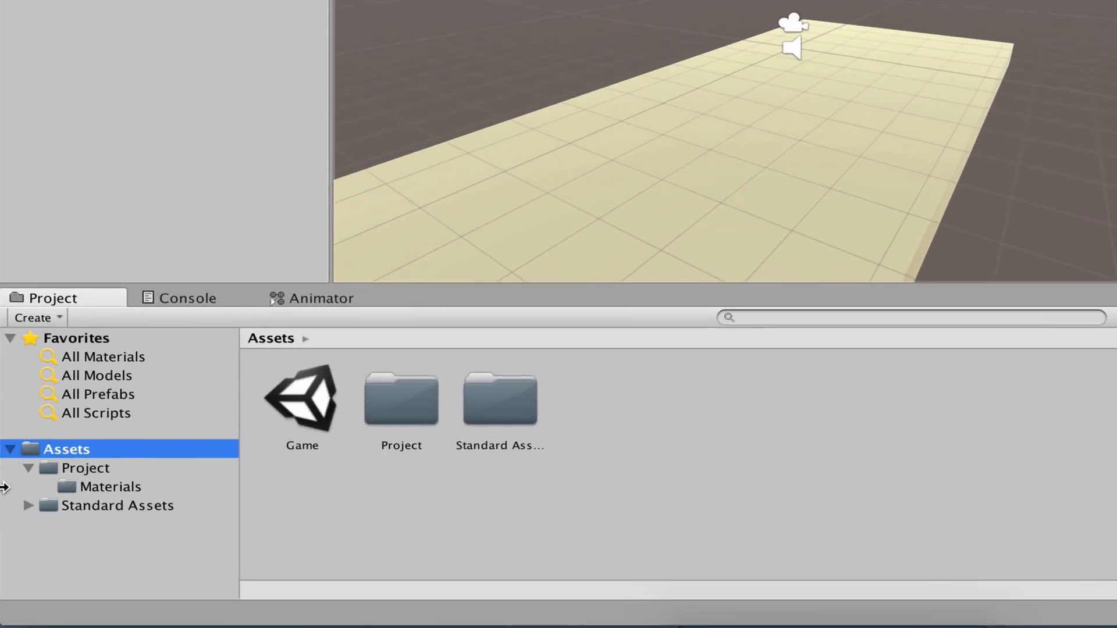
left_click(56, 470)
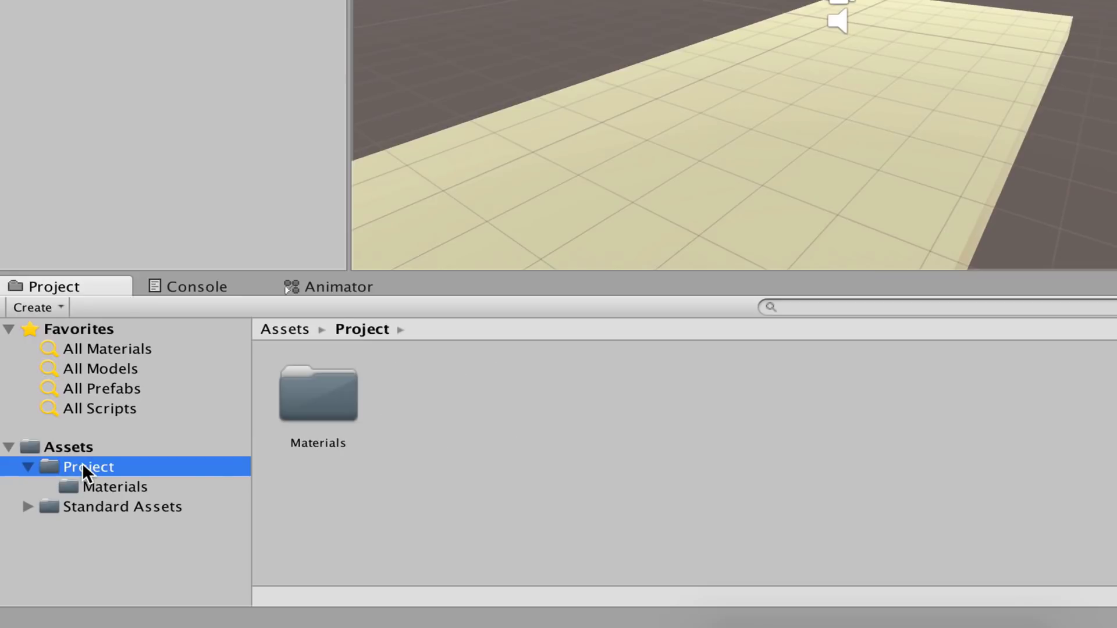
right_click(300, 497)
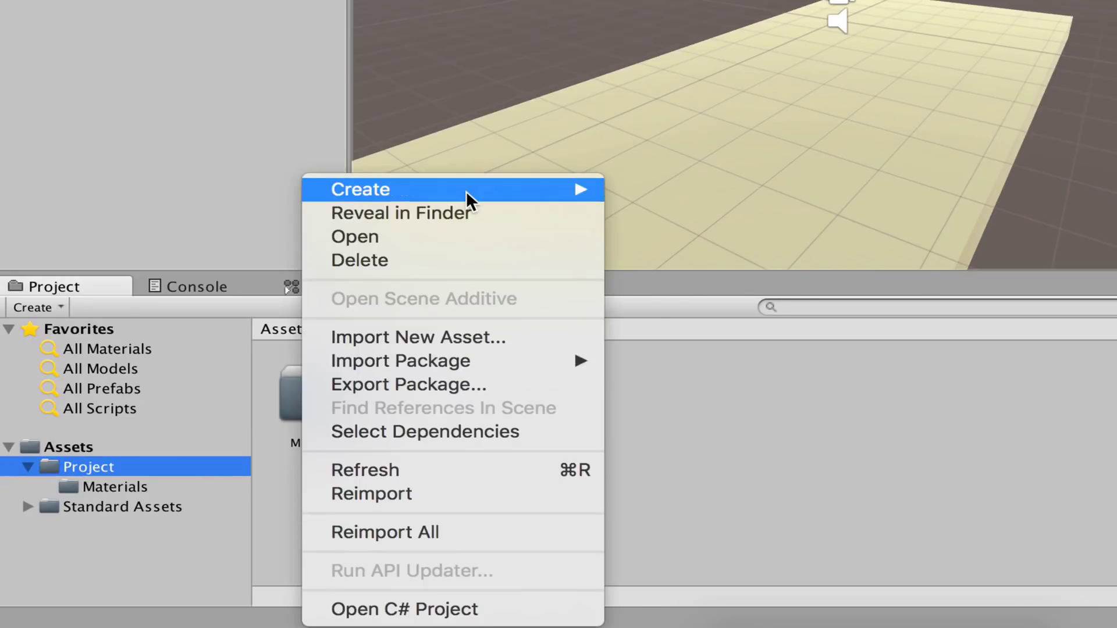
mouse_move(465, 191)
left_click(667, 79)
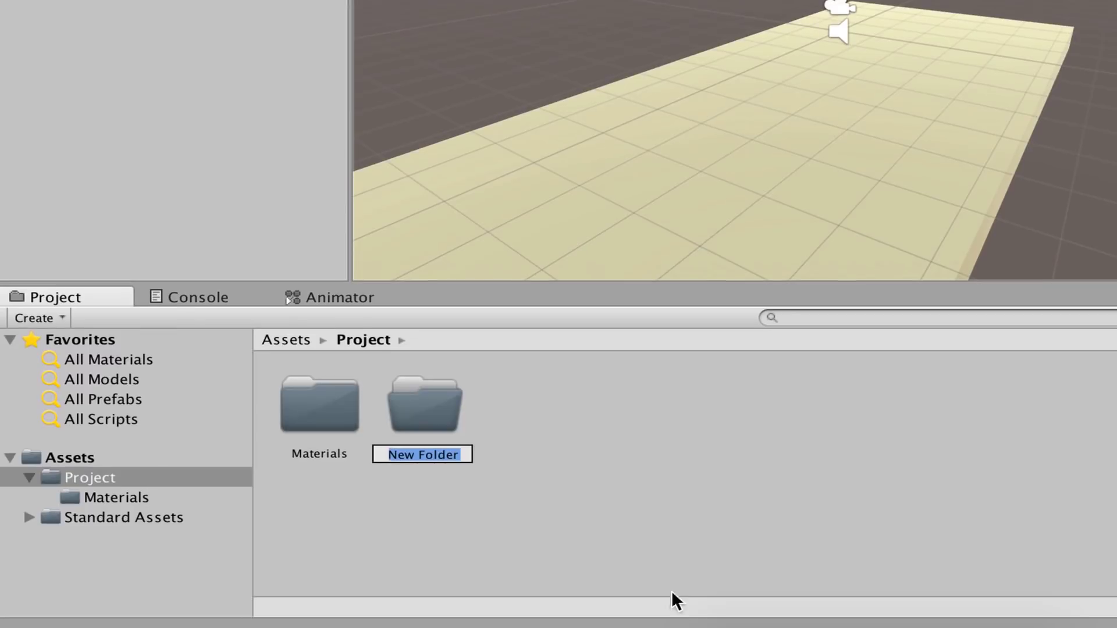
type("Scenes")
key("Return")
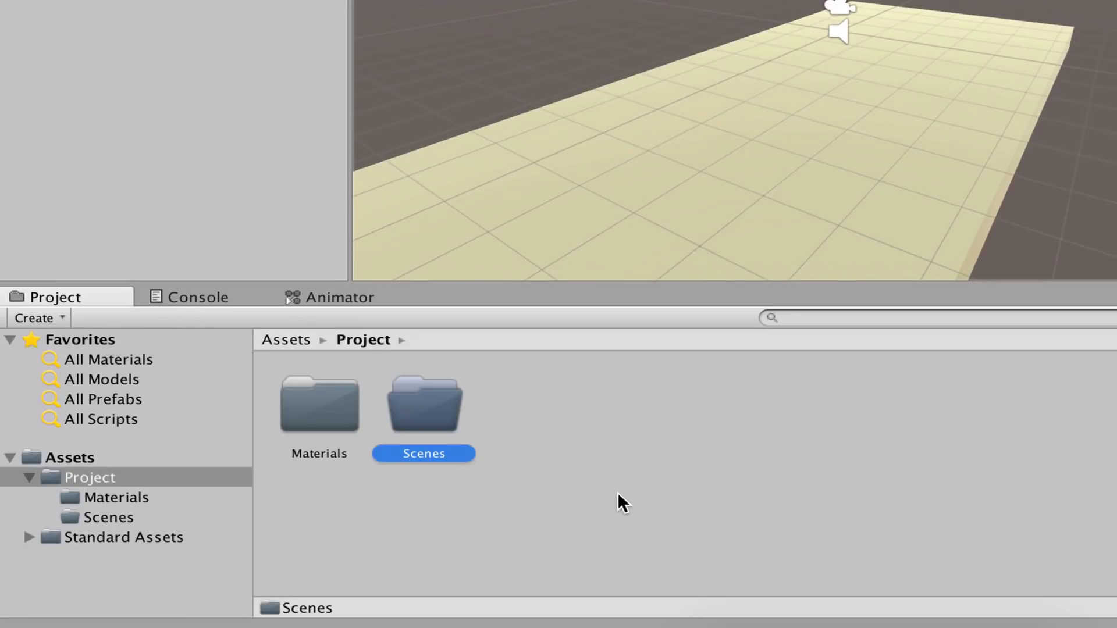
Move the Game scene file from the Assets root into the Scenes folder.
left_click(90, 457)
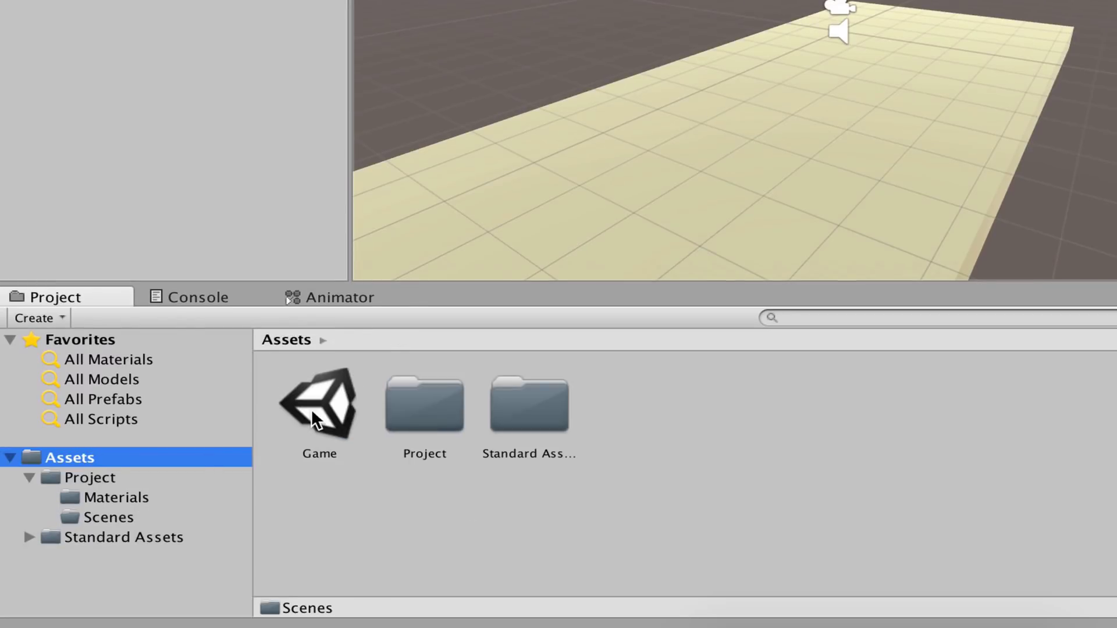
left_click_drag(312, 409, 149, 491)
left_click_drag(97, 516, 99, 518)
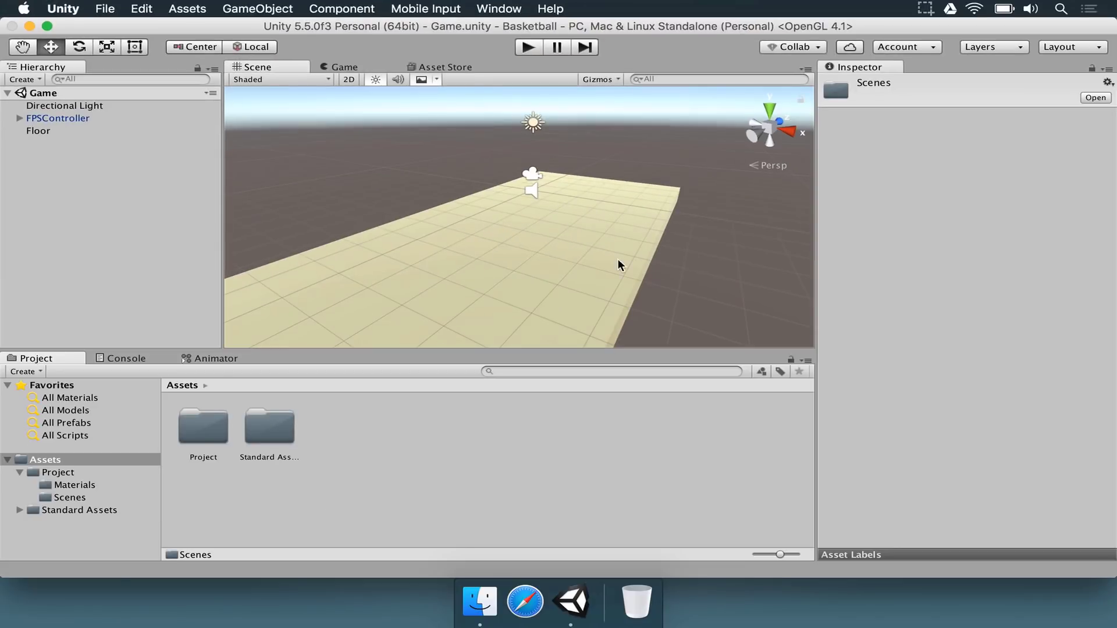
View the floor from another angle, review the Game scene's Directional Light, FPSController and Floor objects, and clear the selection.
left_click_drag(618, 262, 585, 232, "alt")
left_click_drag(561, 186, 652, 303, "alt")
key("q")
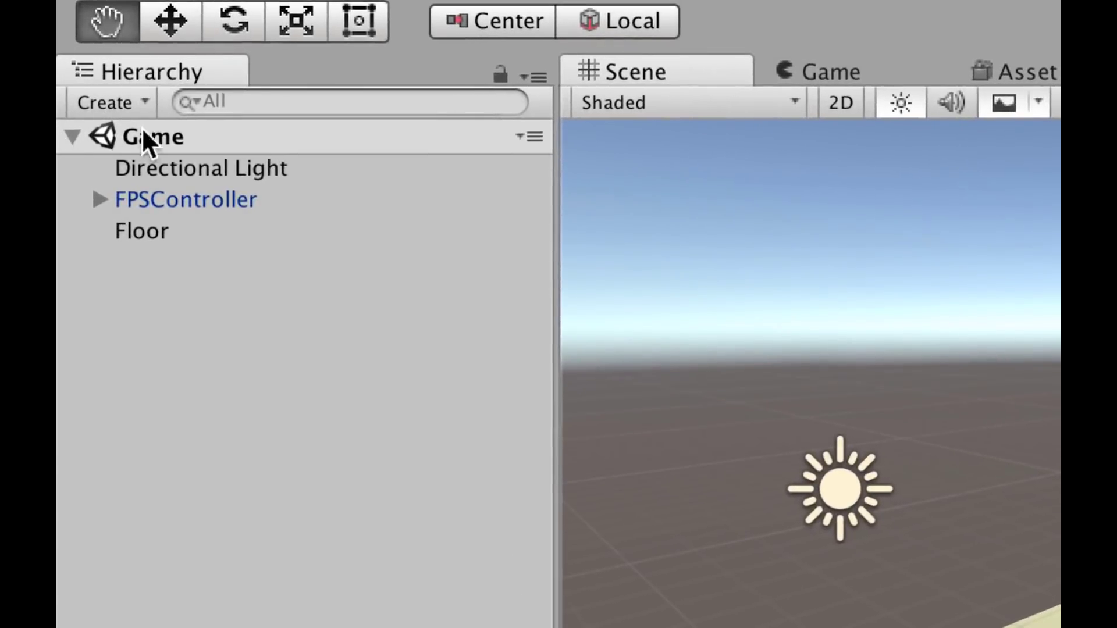
left_click(163, 135)
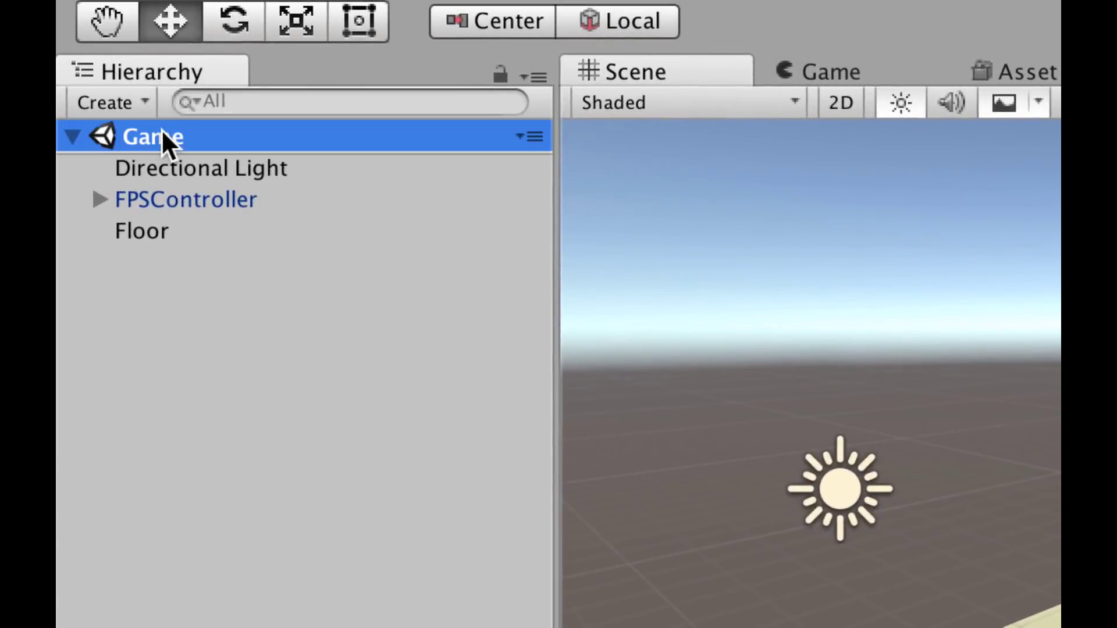
left_click(169, 170)
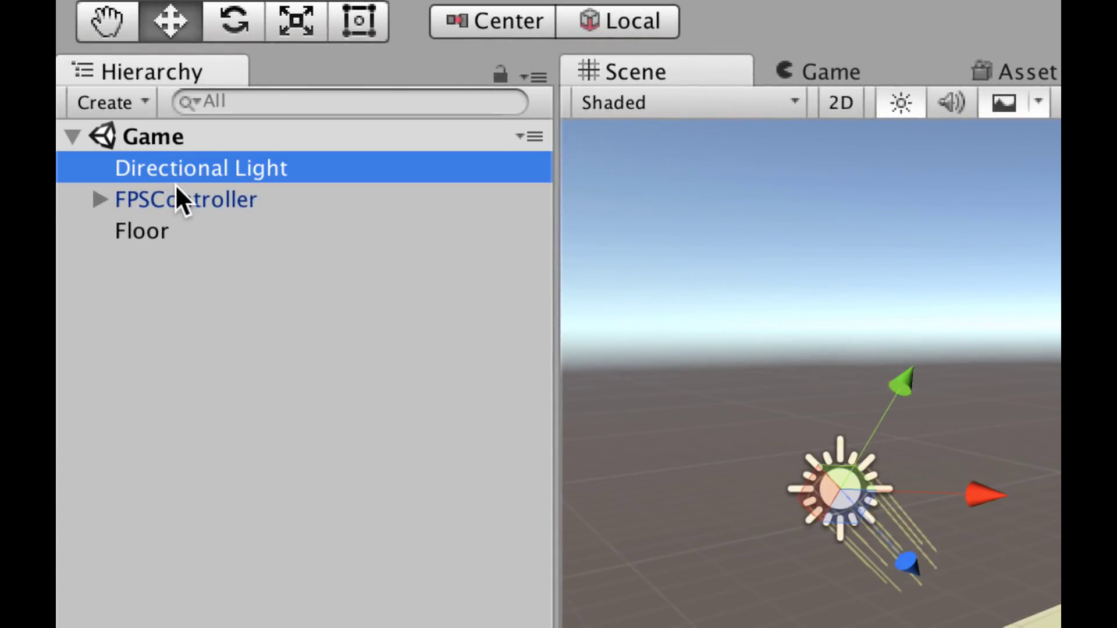
left_click(176, 199)
left_click(165, 229)
left_click(168, 171)
left_click(165, 199)
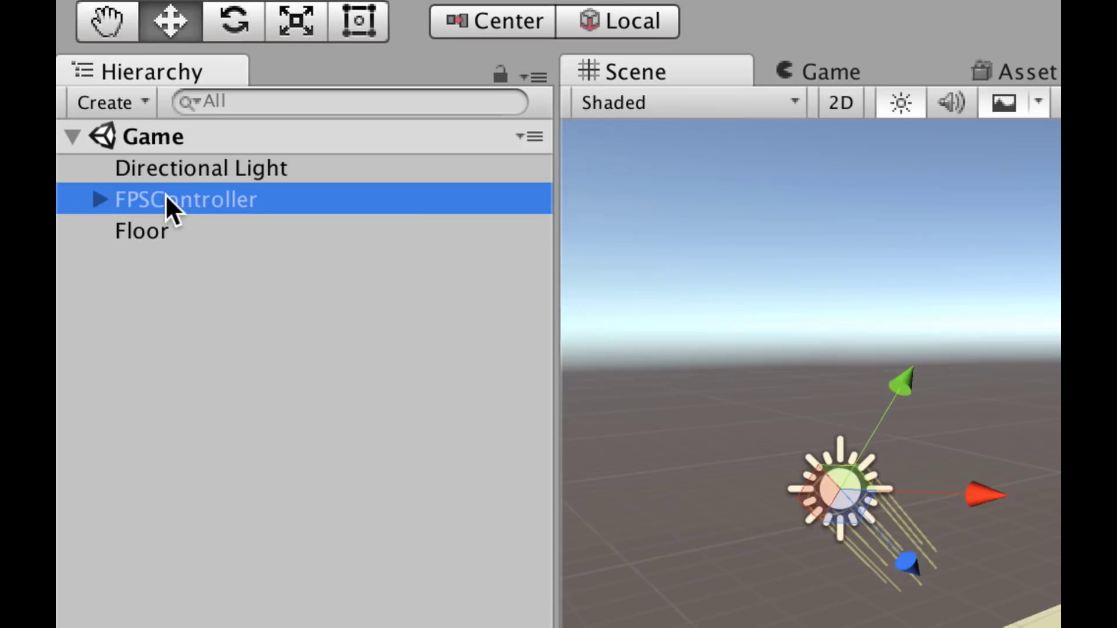
left_click(155, 229)
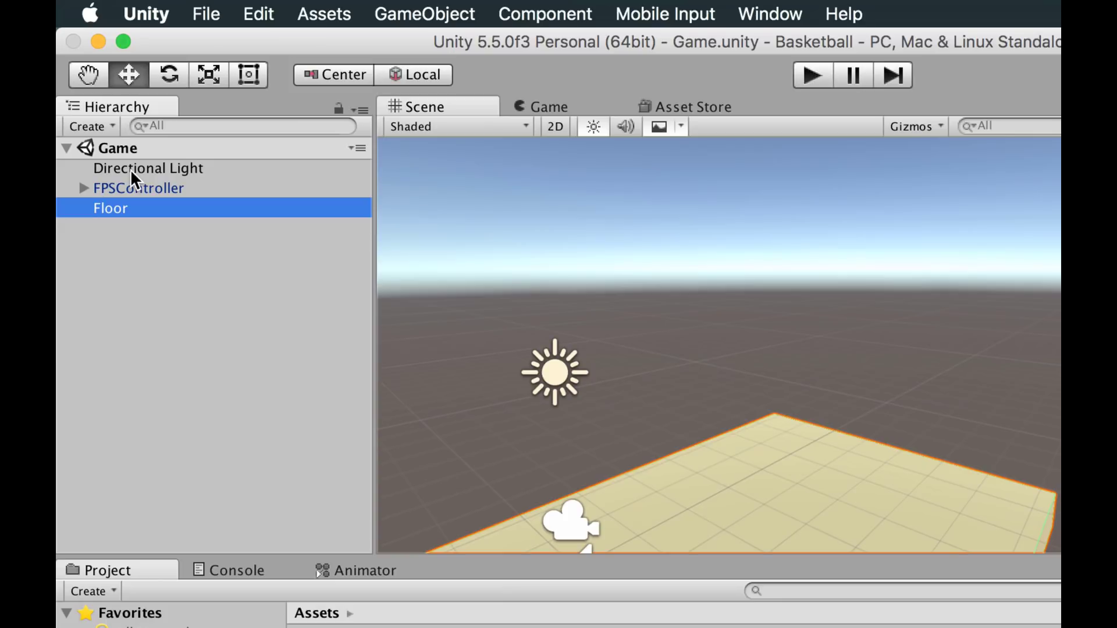
left_click(124, 233)
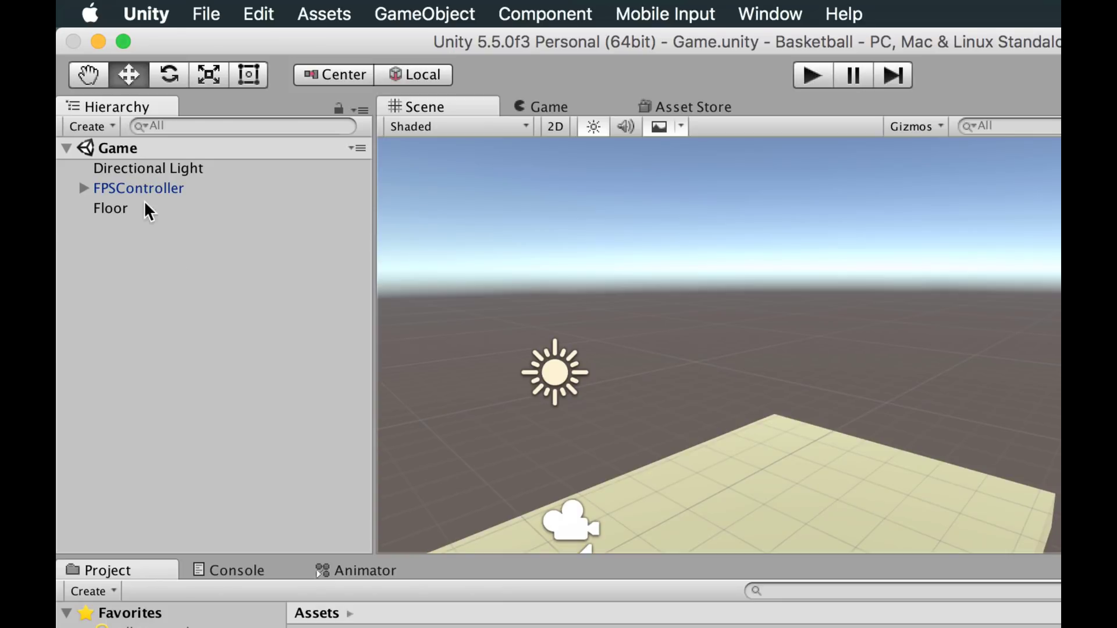
Create an empty object named GameController at the root of the Game scene.
right_click(102, 257)
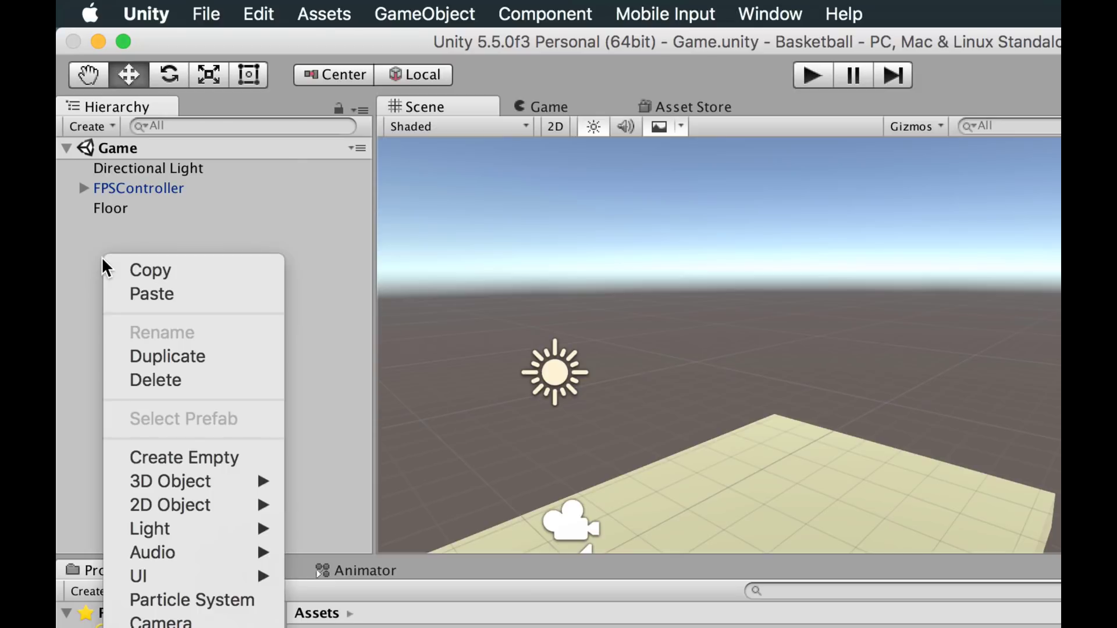
left_click(179, 457)
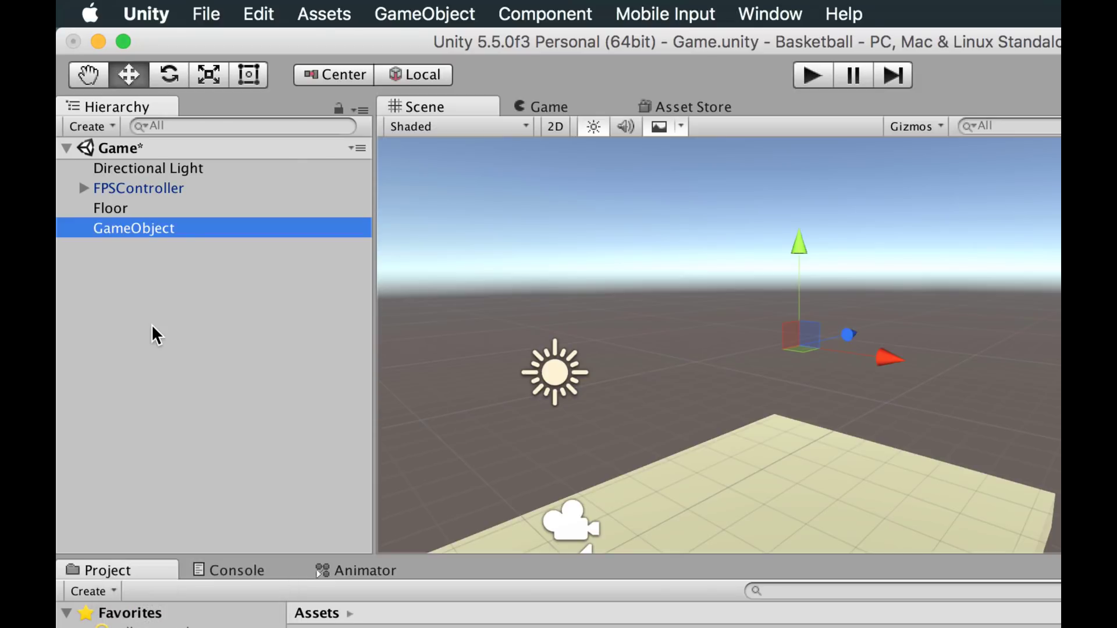
left_click(120, 224)
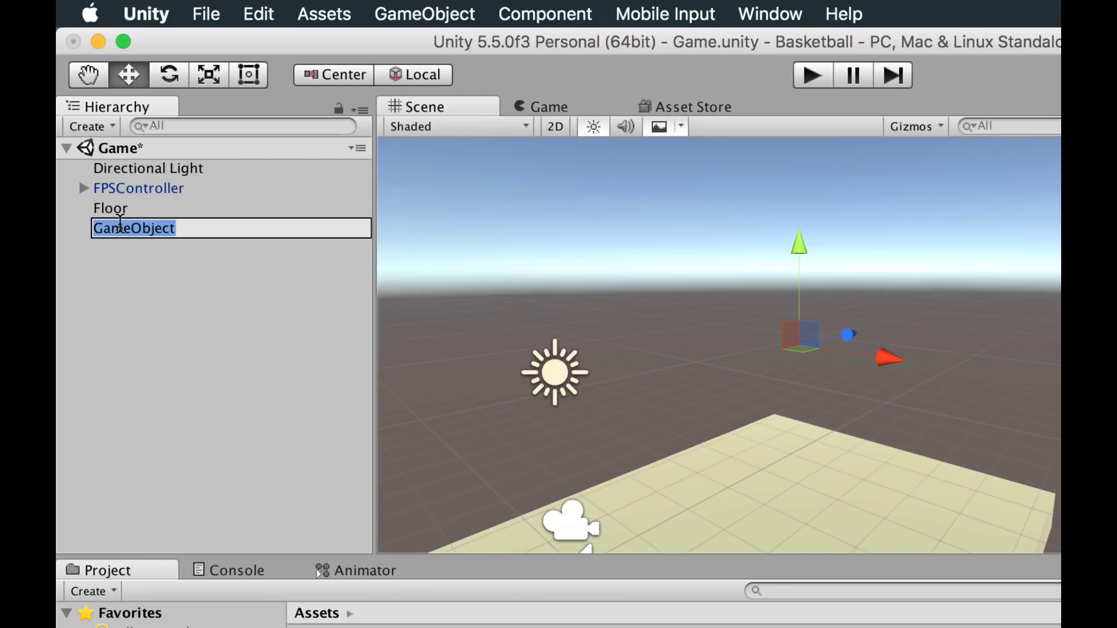
type("GameController")
key("Return")
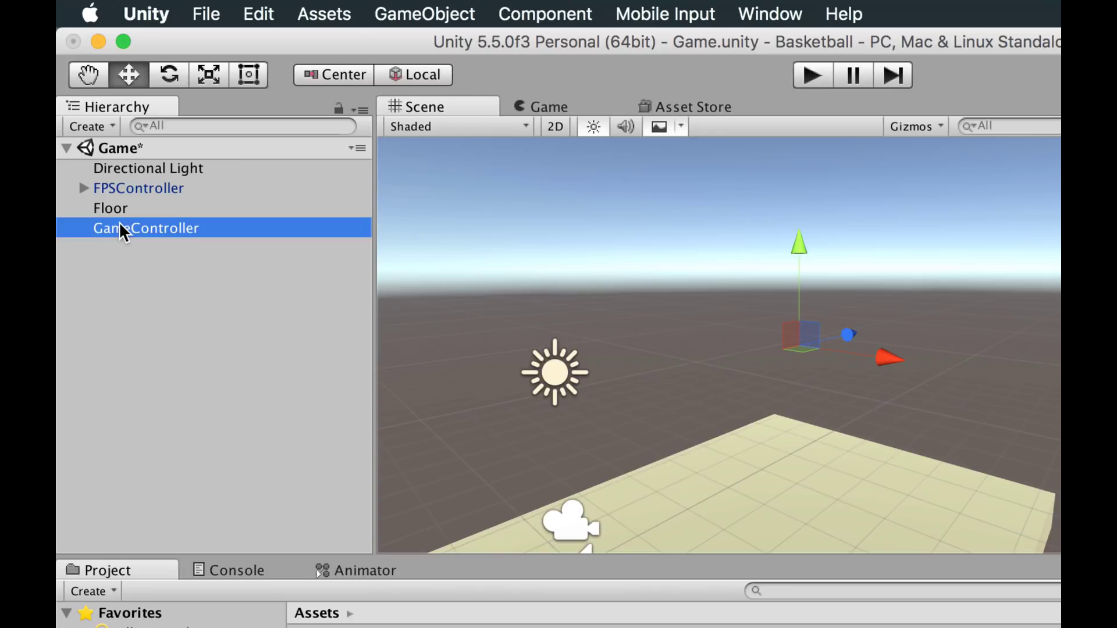
Set the GameController's position to 0 on the X, Y and Z axes.
left_click(863, 207)
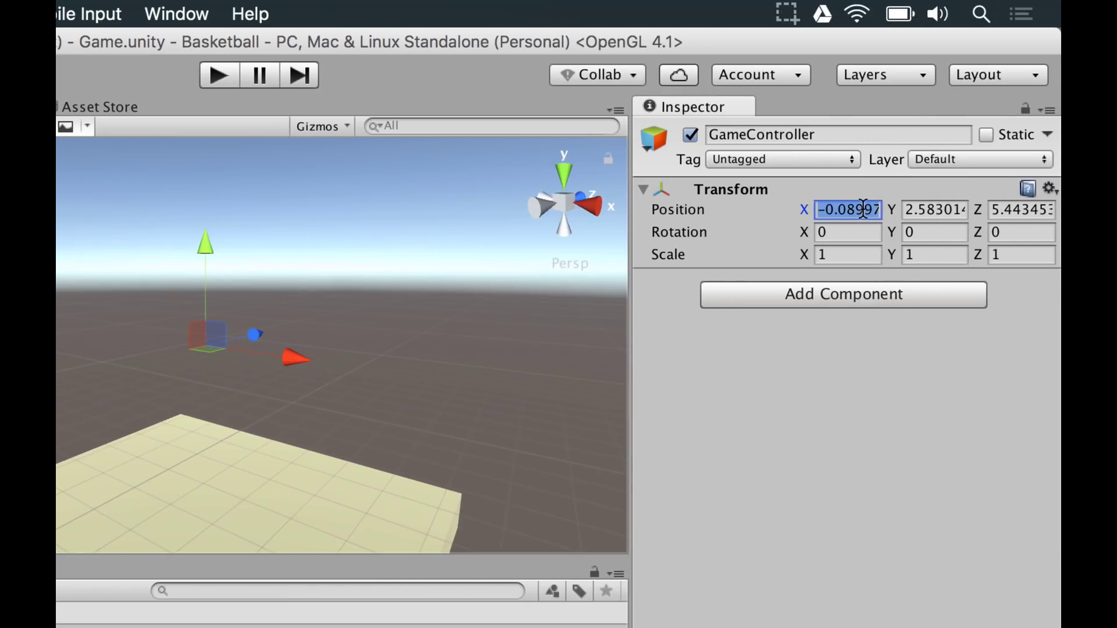
type("0")
key("Tab")
type("0")
key("Tab")
type("0")
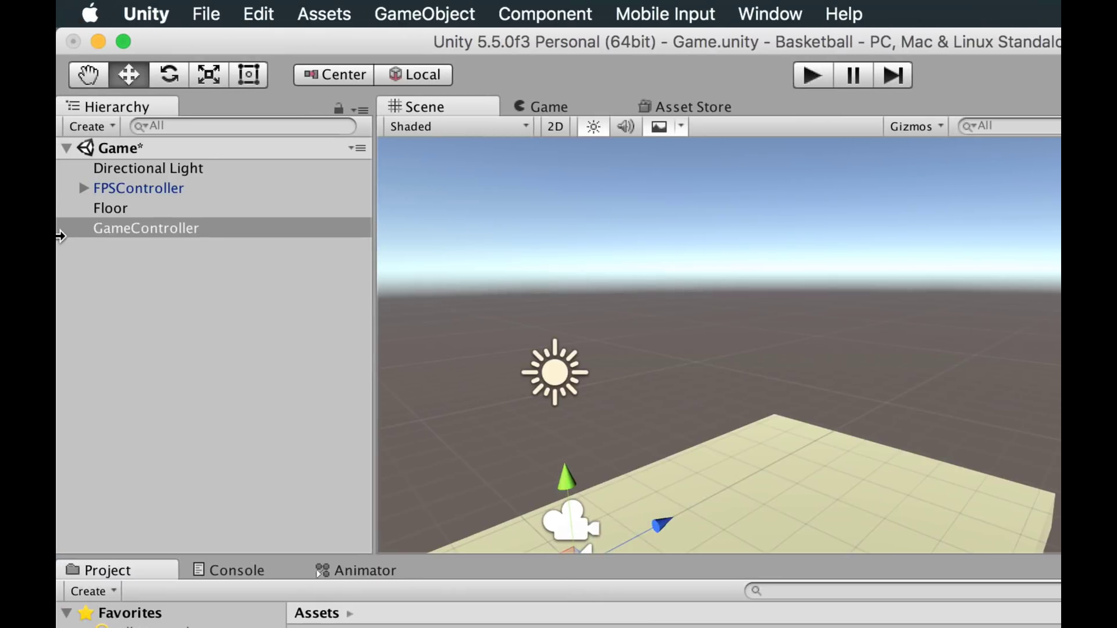
Make the Directional Light, FPSController and Floor children of GameController.
left_click(110, 206)
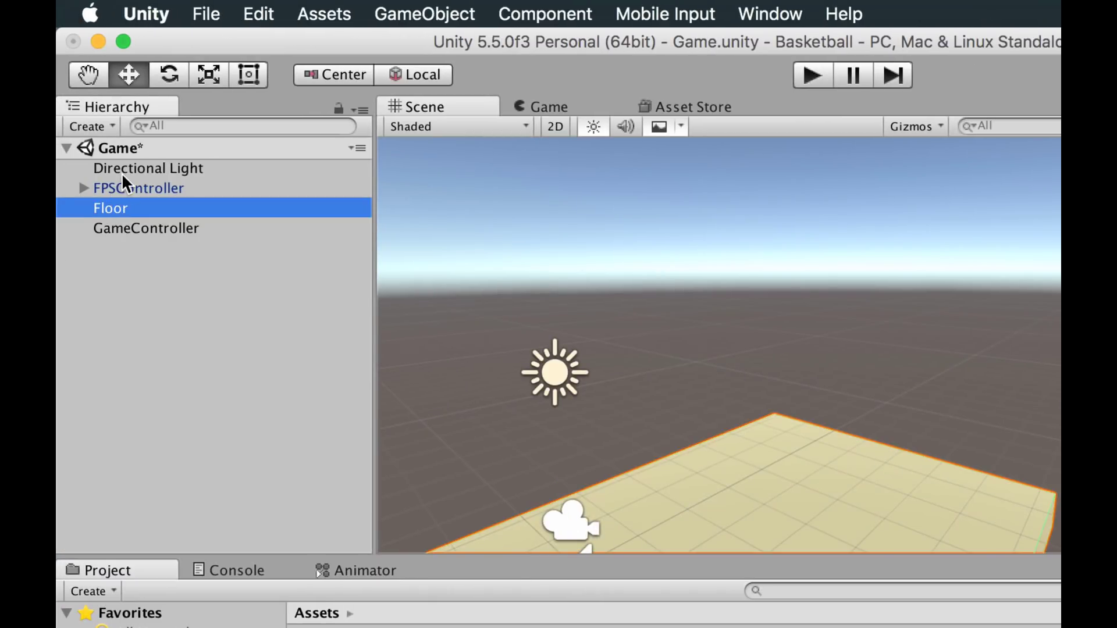
left_click(122, 174, "shift")
left_click_drag(121, 178, 122, 228)
Create an empty child object named Scenario under GameController.
left_click(129, 169)
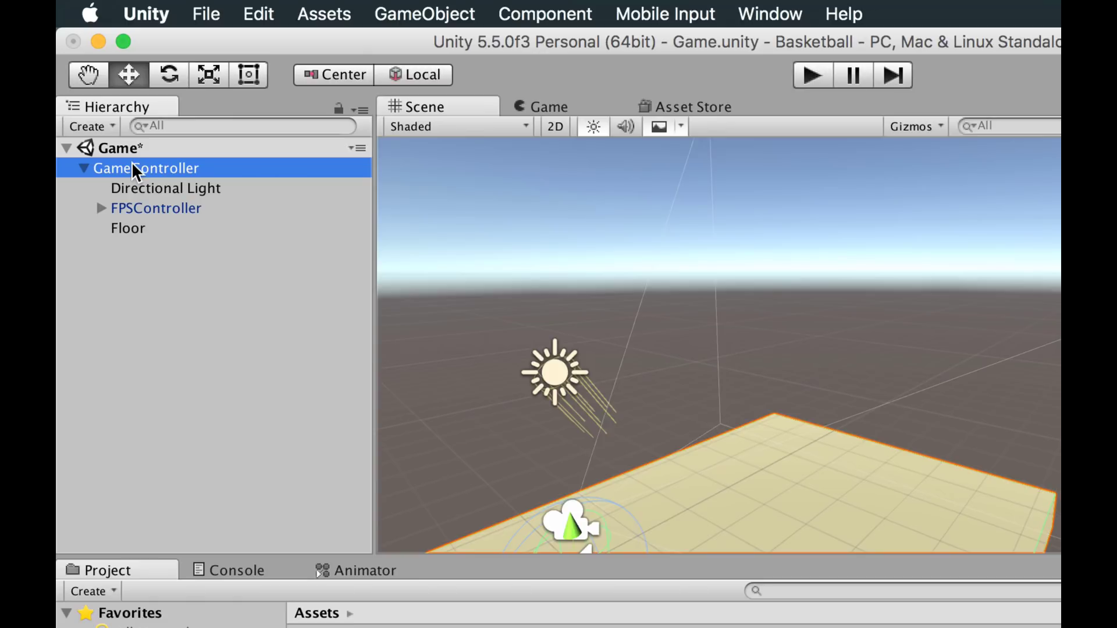
right_click(133, 169)
left_click(199, 363)
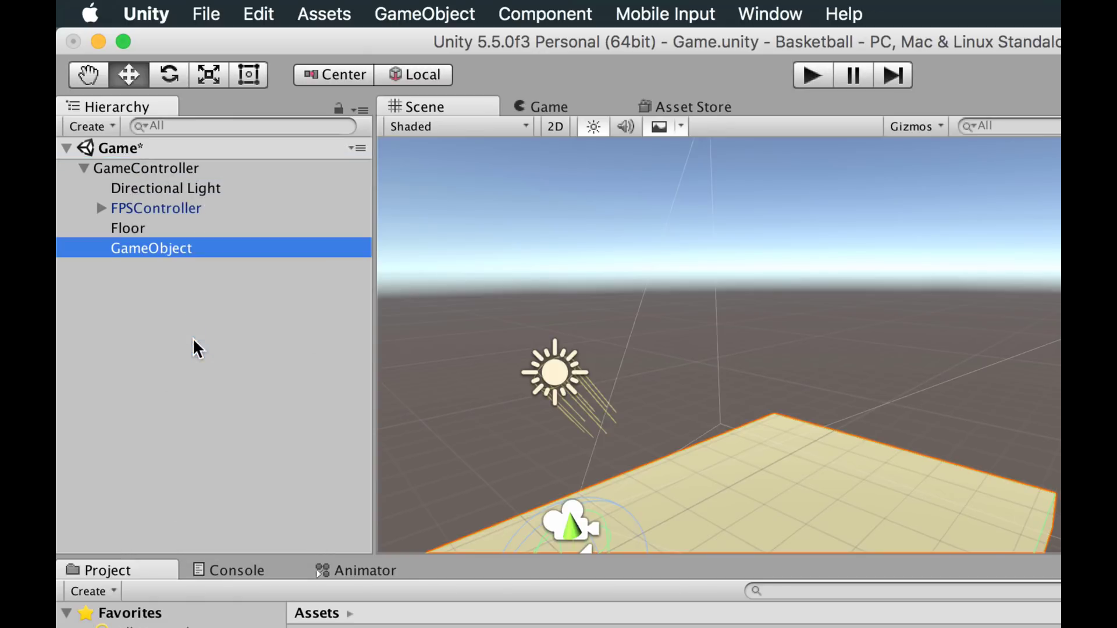
left_click(156, 246)
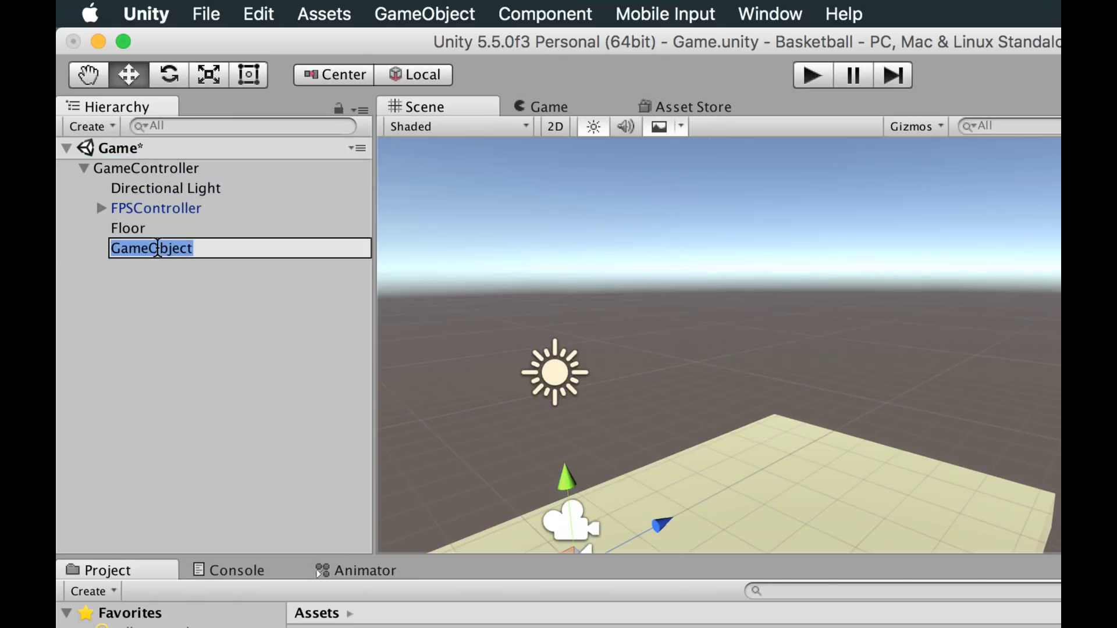
type("Scenario")
key("Return")
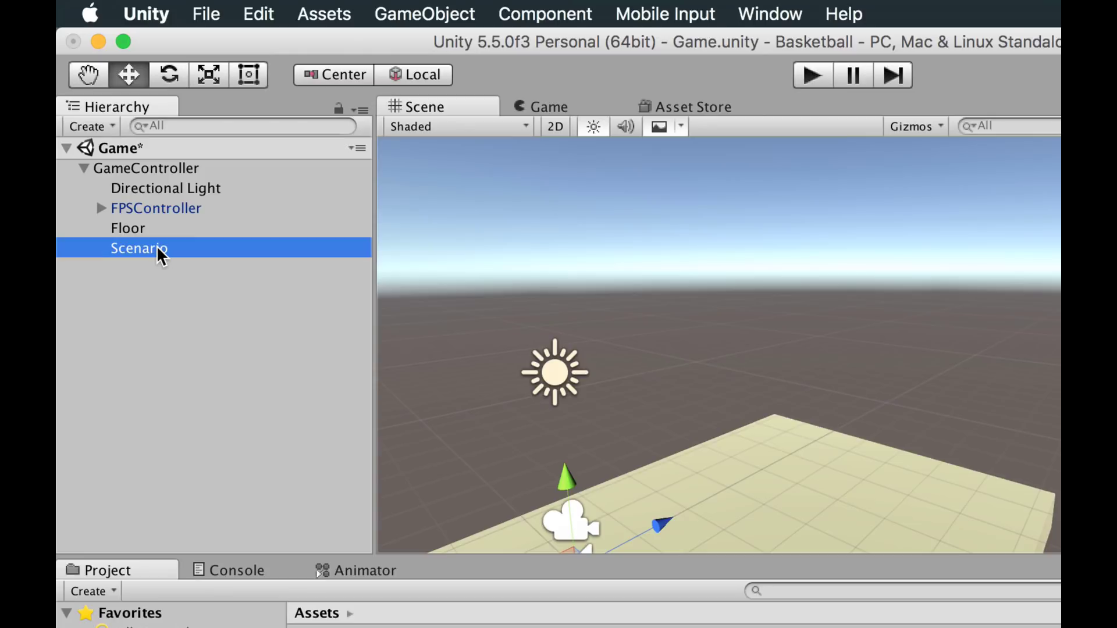
Move the Floor object inside Scenario as its child.
left_click(146, 227)
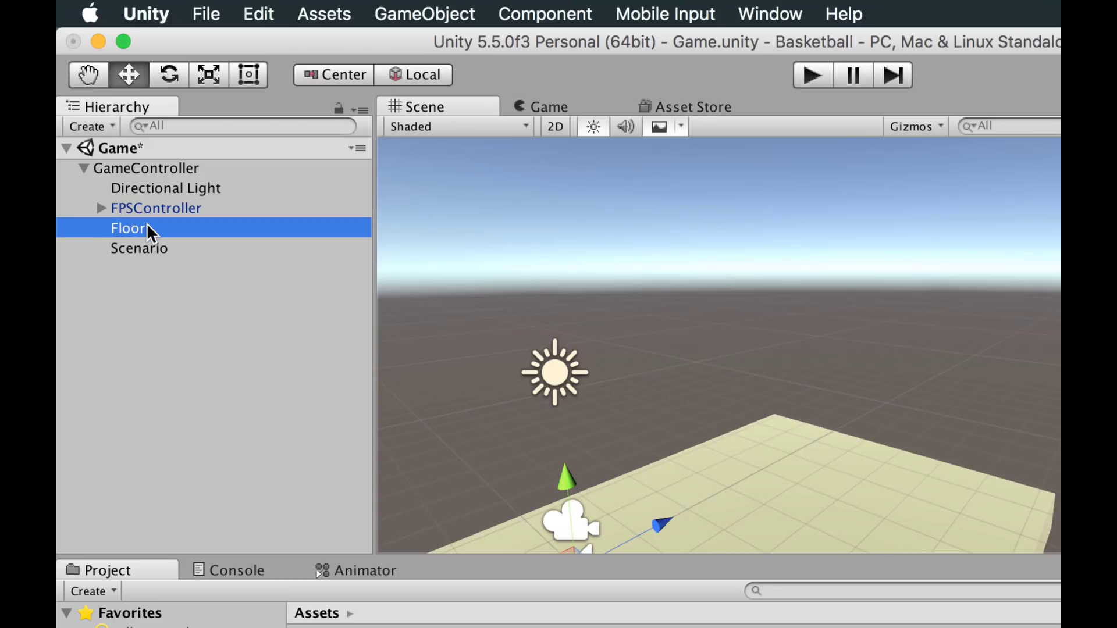
left_click_drag(145, 233, 140, 248)
left_click(146, 231)
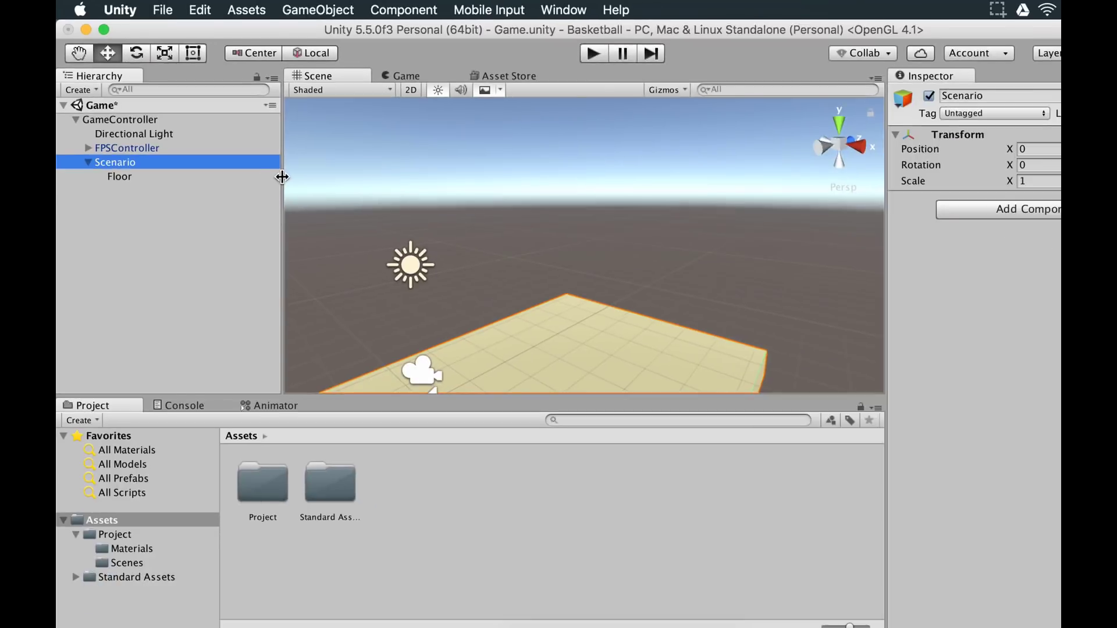
Create an empty child object named Target under Scenario, alongside Floor.
right_click_drag(505, 200, 409, 288)
right_click_drag(369, 256, 353, 210)
key("w")
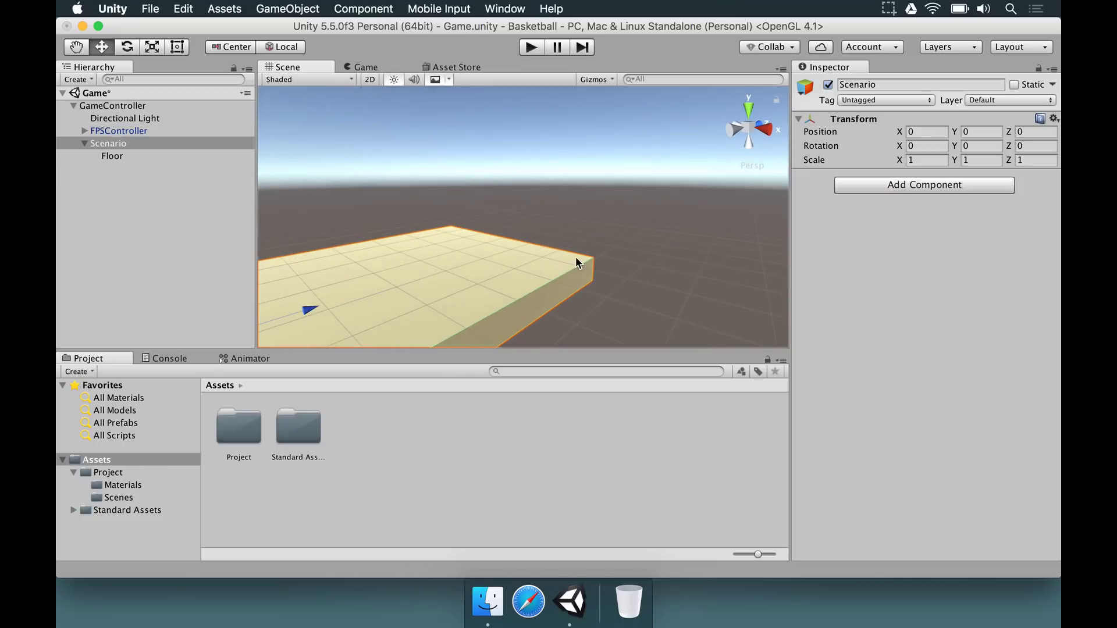
right_click_drag(576, 263, 541, 261)
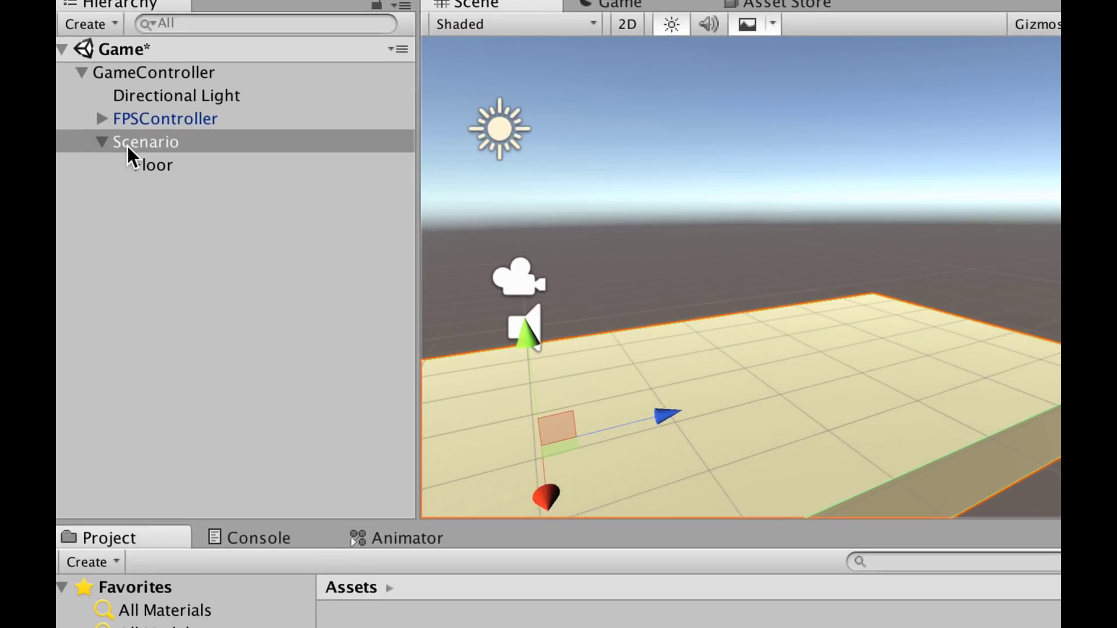
left_click(95, 144)
right_click(120, 142)
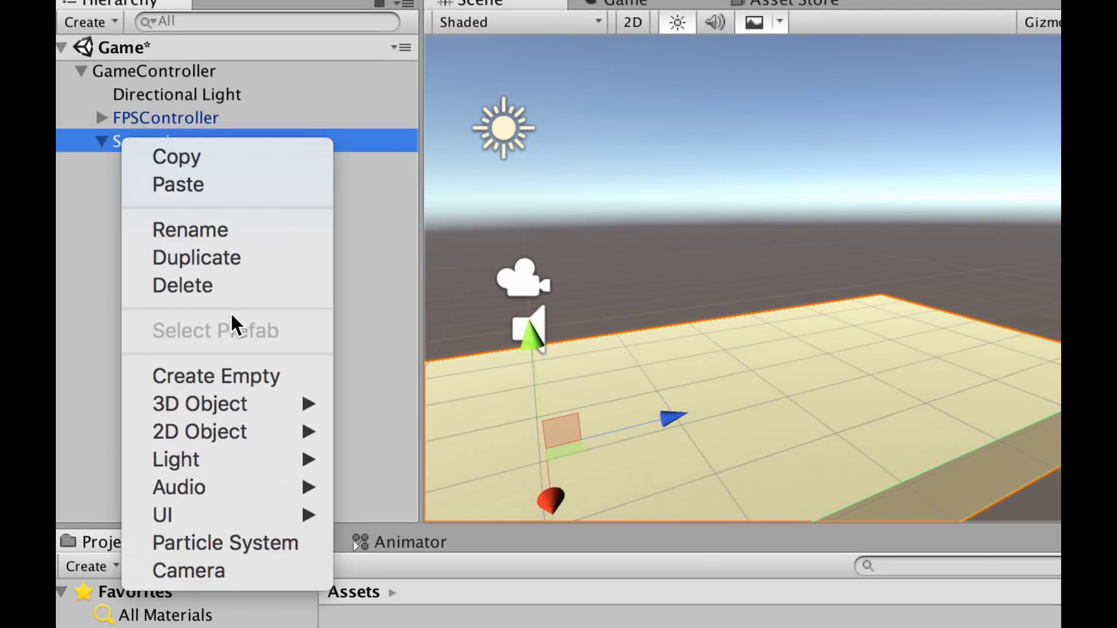
left_click(221, 373)
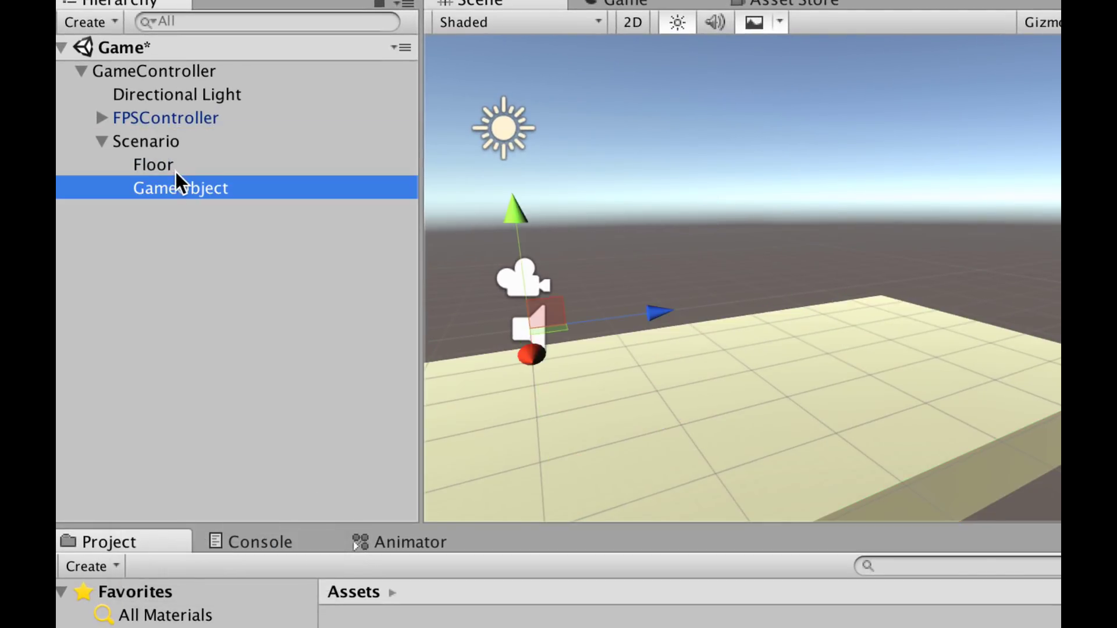
key("Return")
type("Target")
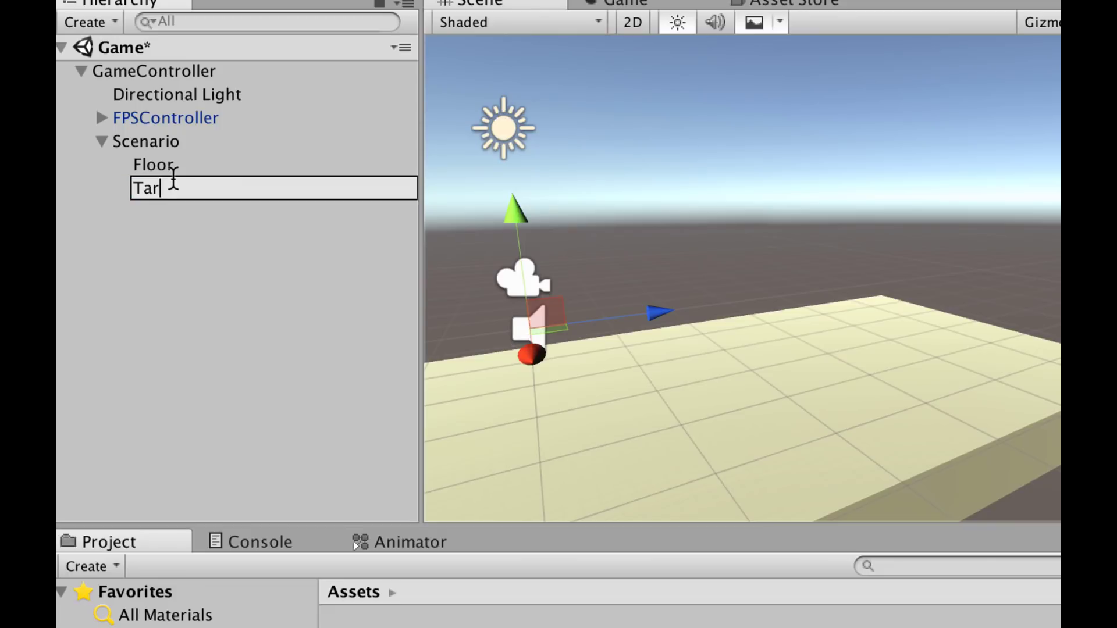
key("Return")
Move Target along the Z axis towards the far edge of the floor and set its Z position to 8.
left_click_drag(661, 279, 450, 299, "alt")
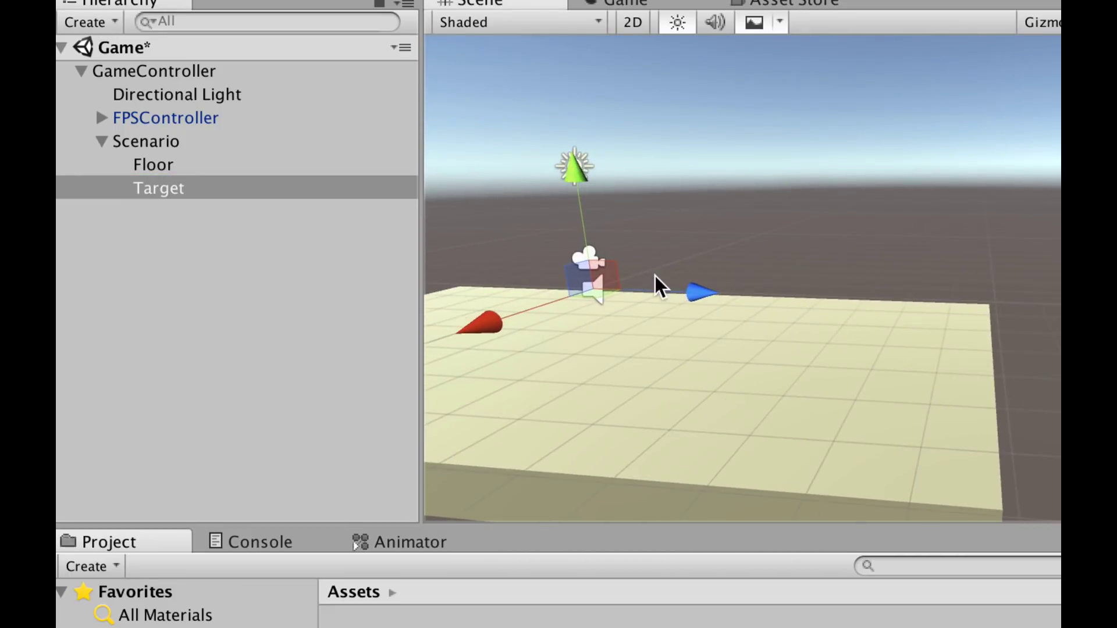
left_click_drag(702, 282, 501, 242, "alt")
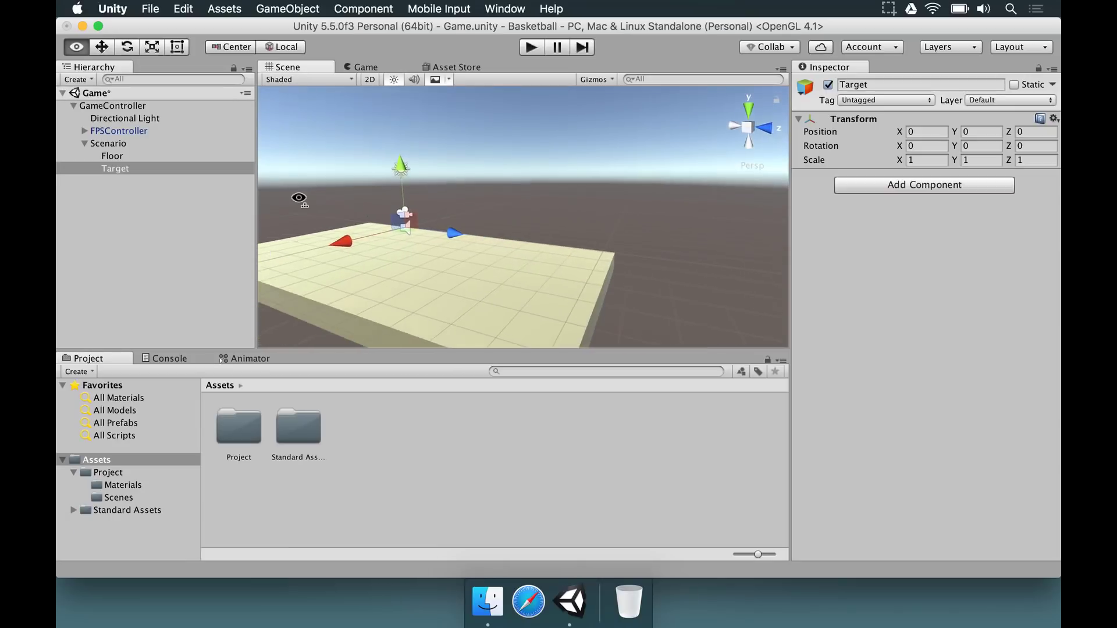
left_click_drag(299, 198, 619, 256, "alt")
left_click_drag(516, 247, 646, 264, "alt")
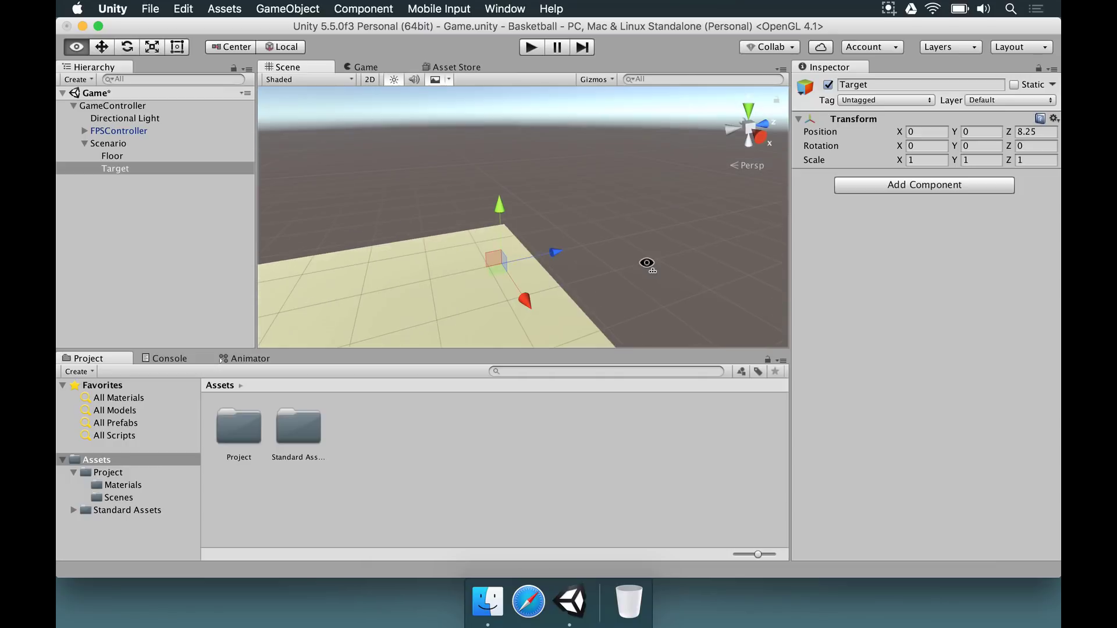
left_click(1031, 132)
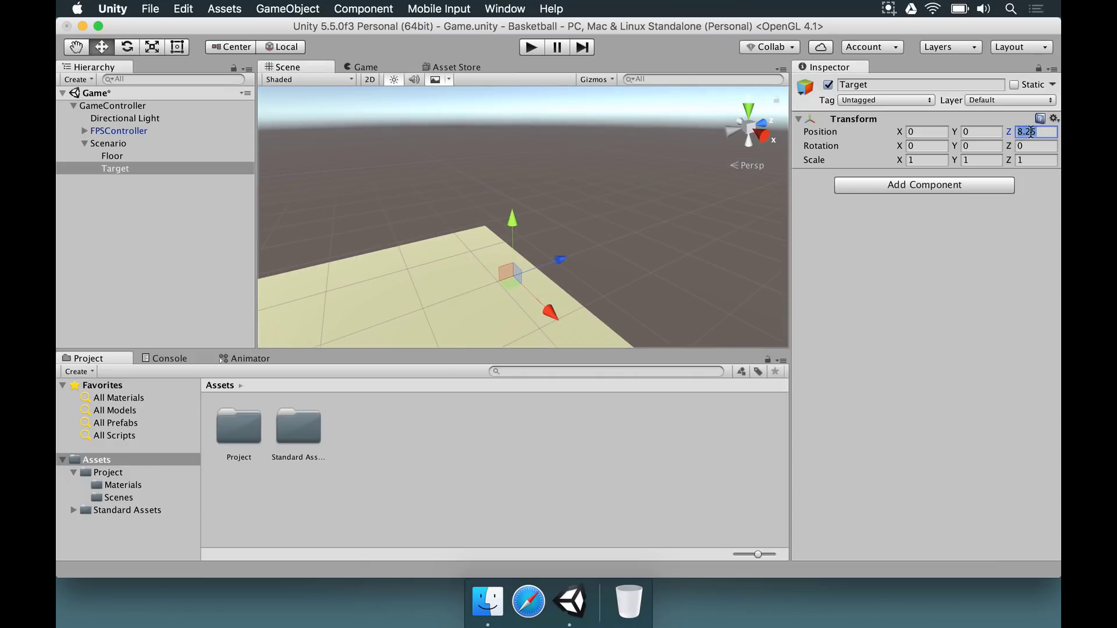
type("8")
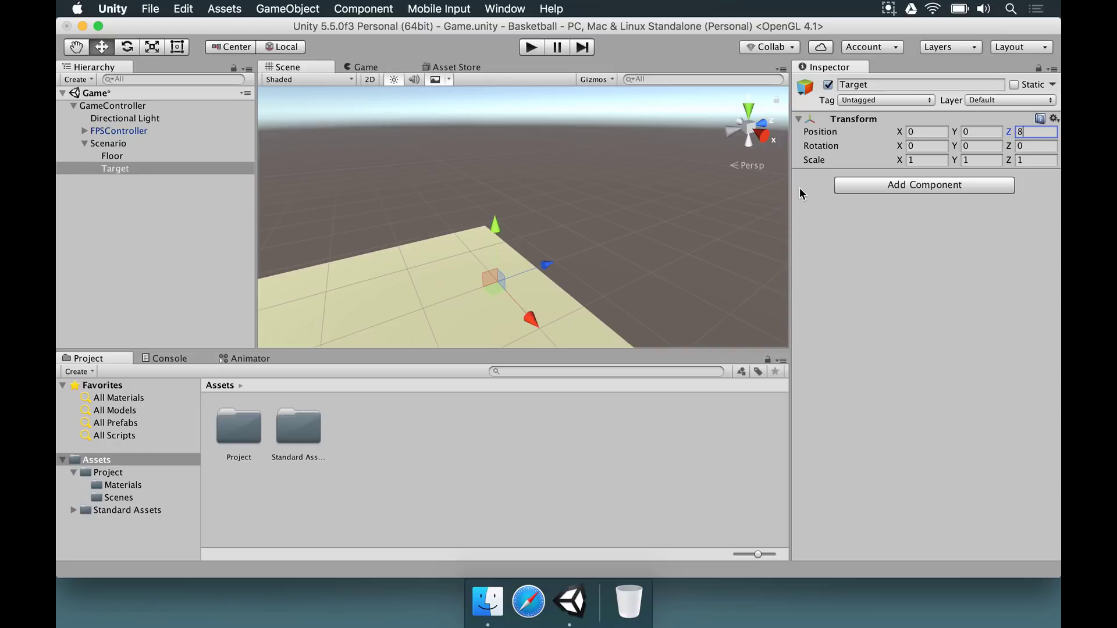
Lower Target to floor level, trying Y positions of -1 and -2 before setting it to -1.5, and check its placement.
left_click_drag(557, 218, 563, 156, "alt")
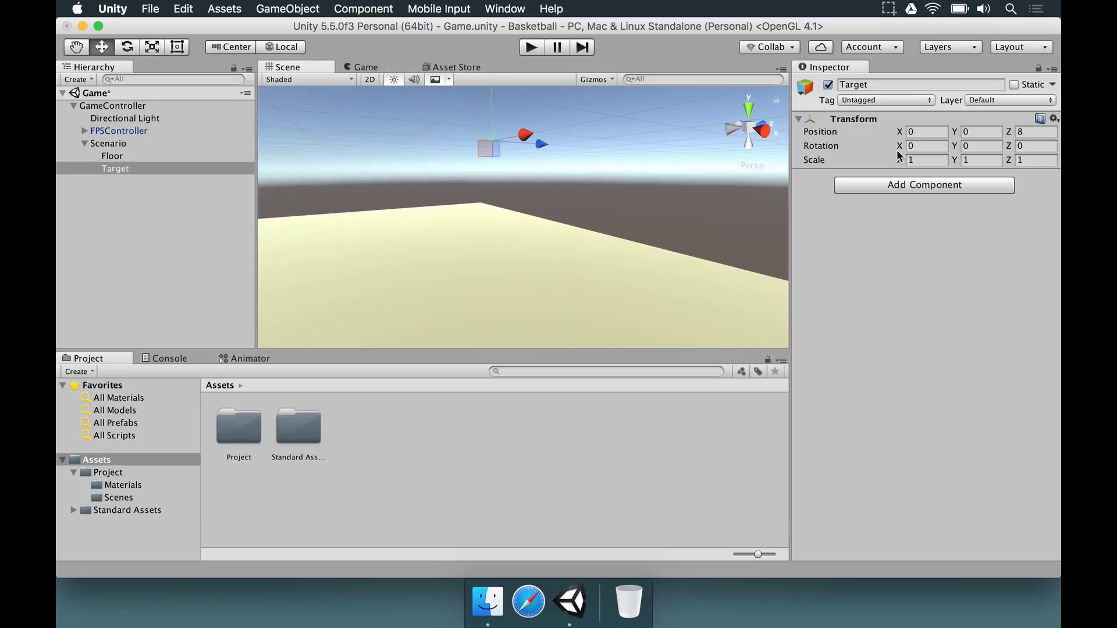
left_click(981, 133)
type("-1")
left_click_drag(674, 149, 607, 180, "alt")
left_click(991, 133)
type("-2")
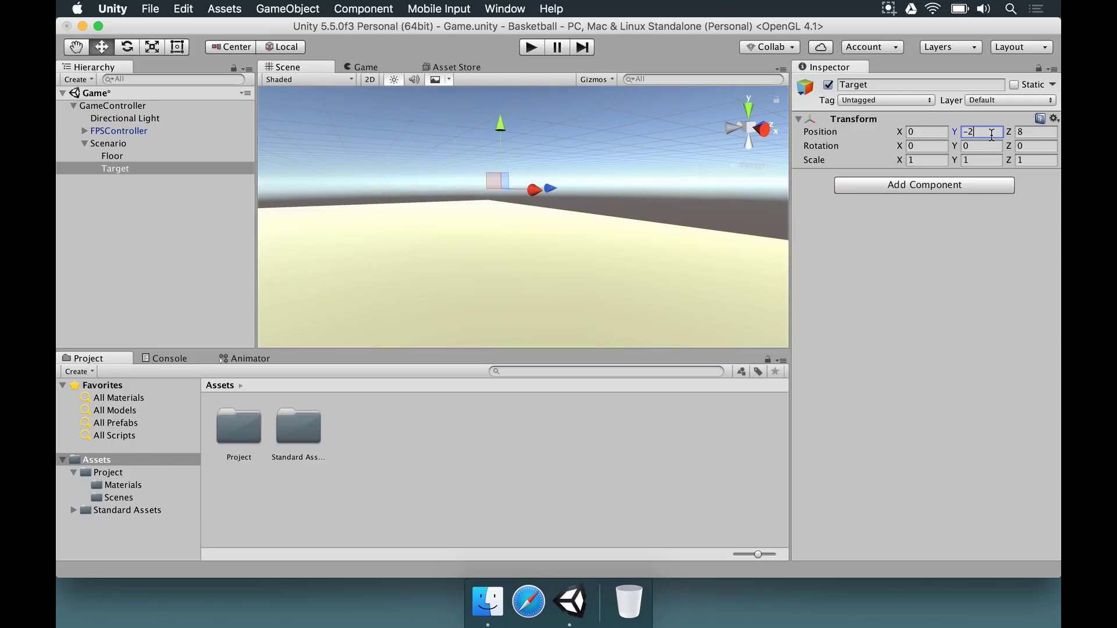
key("BackSpace")
type("1.5")
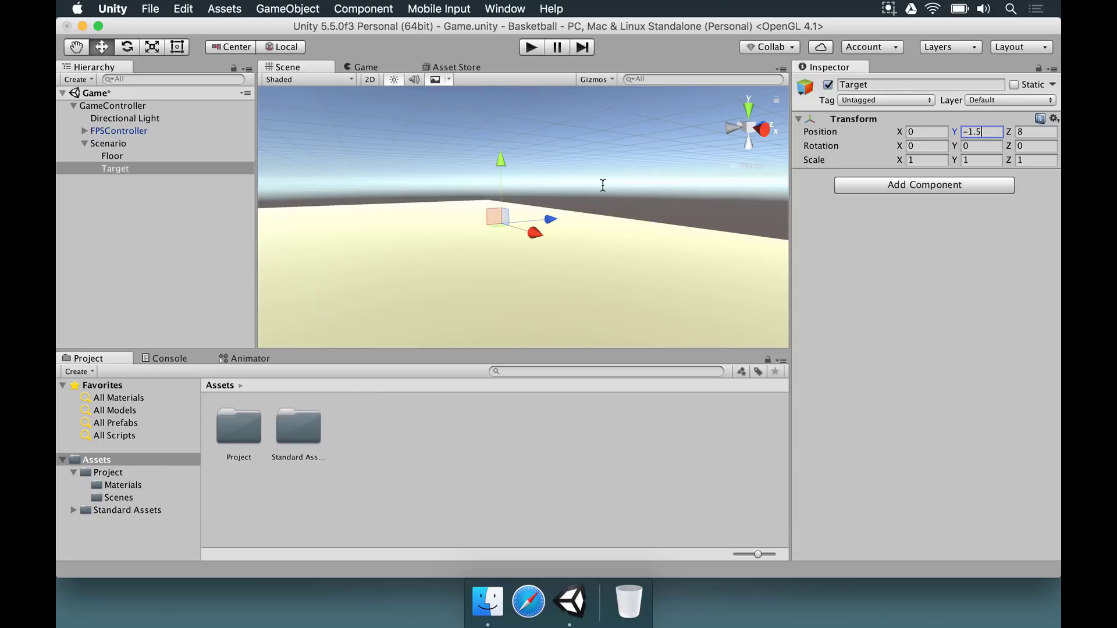
left_click_drag(601, 185, 514, 201, "alt")
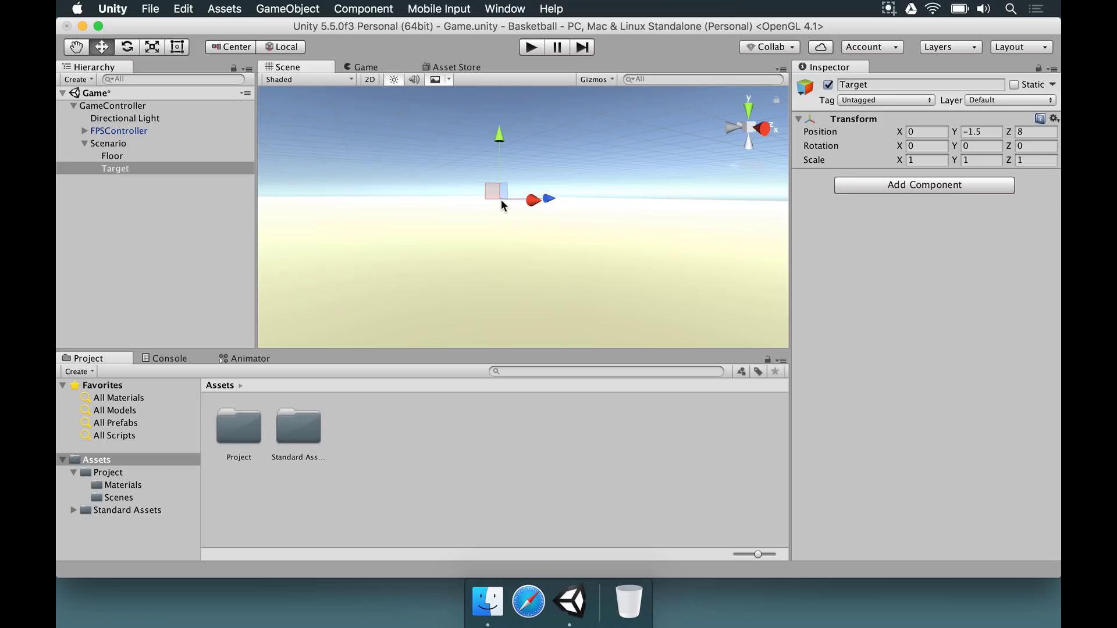
left_click_drag(502, 209, 531, 223, "alt")
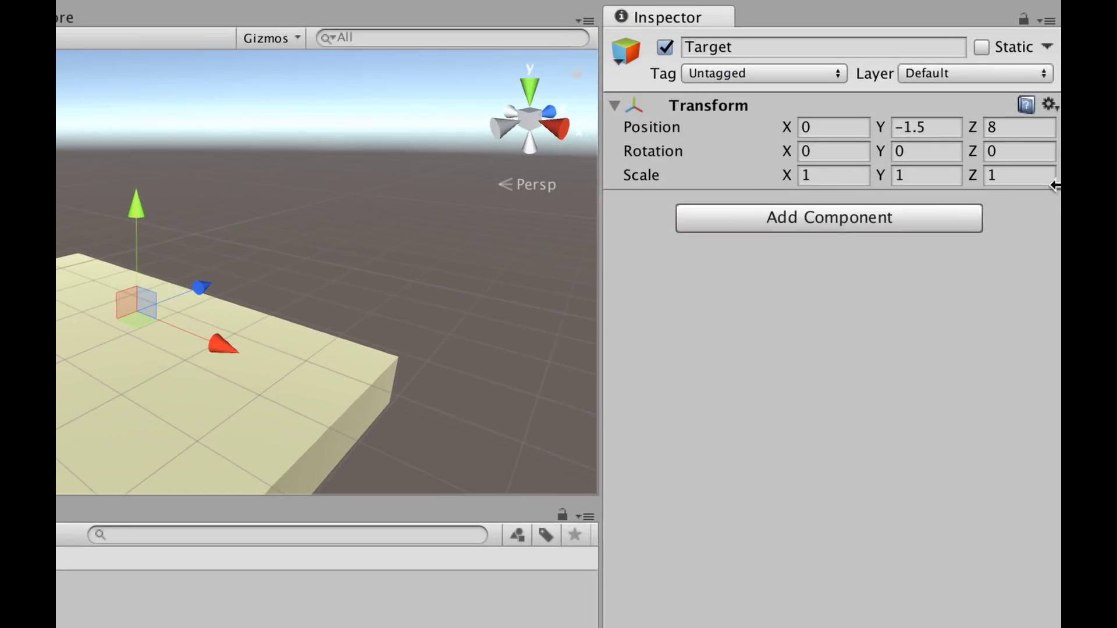
left_click(910, 122)
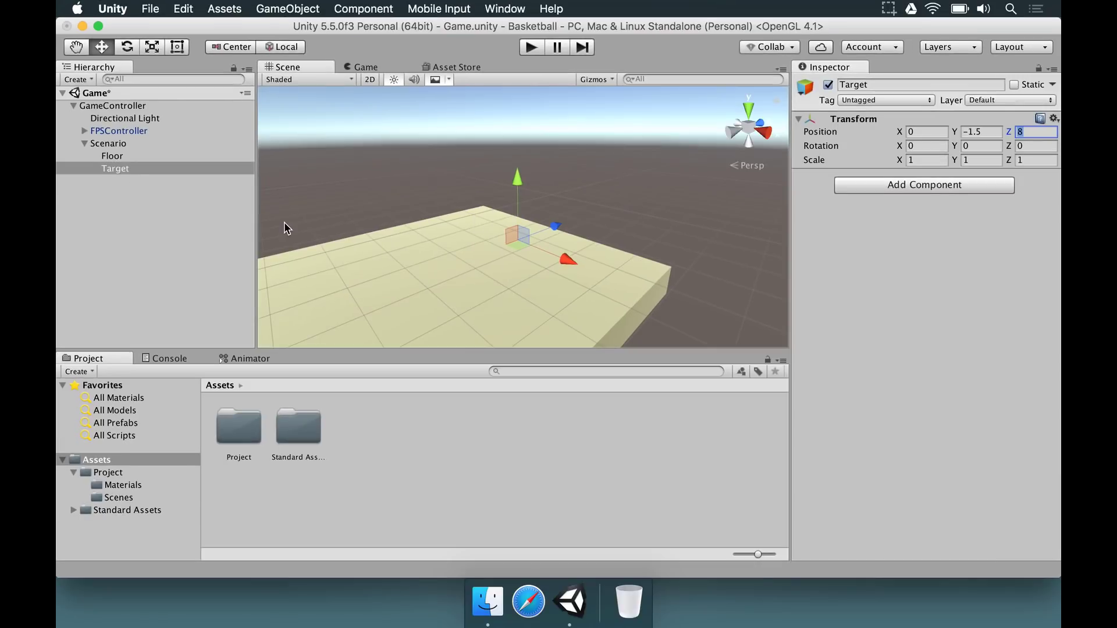
Add a cube as a child of Target and name it Pole.
left_click(83, 192)
right_click(119, 171)
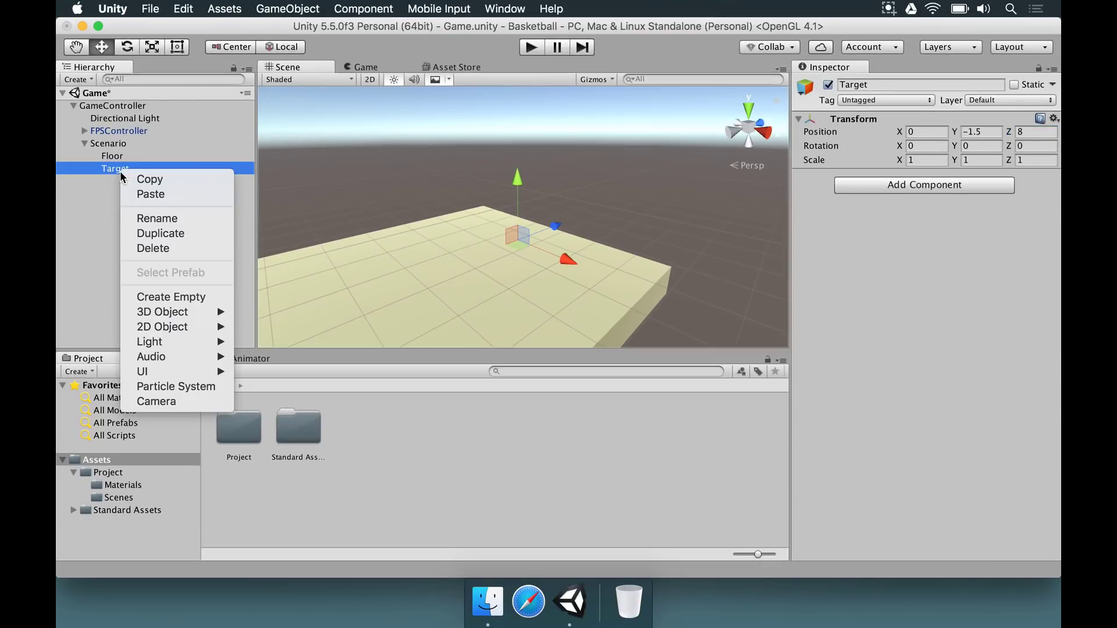
mouse_move(174, 315)
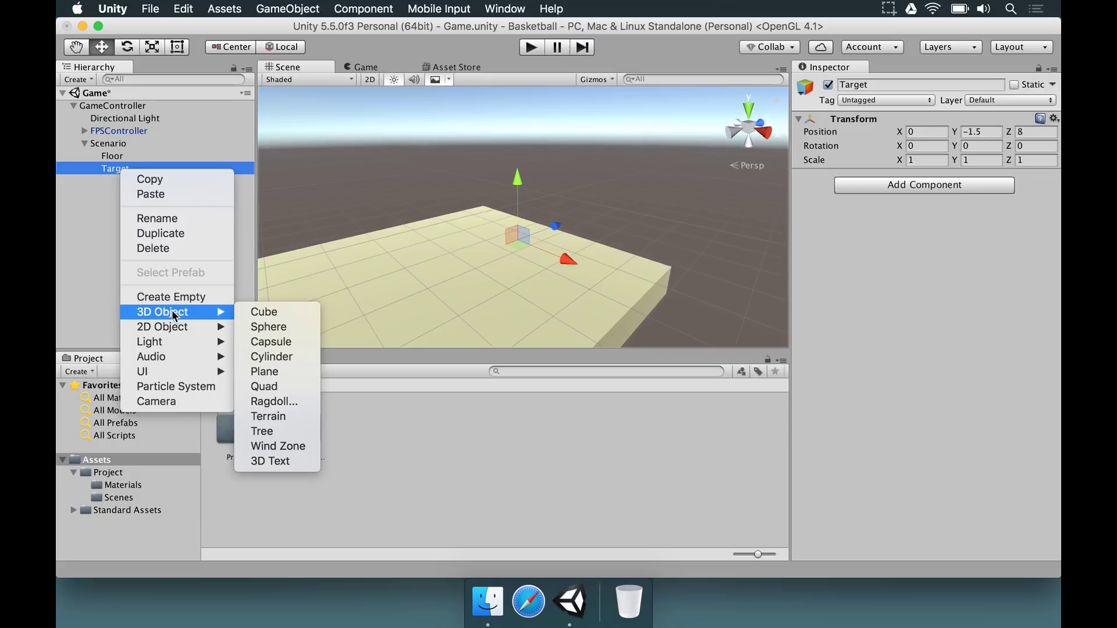
left_click(284, 314)
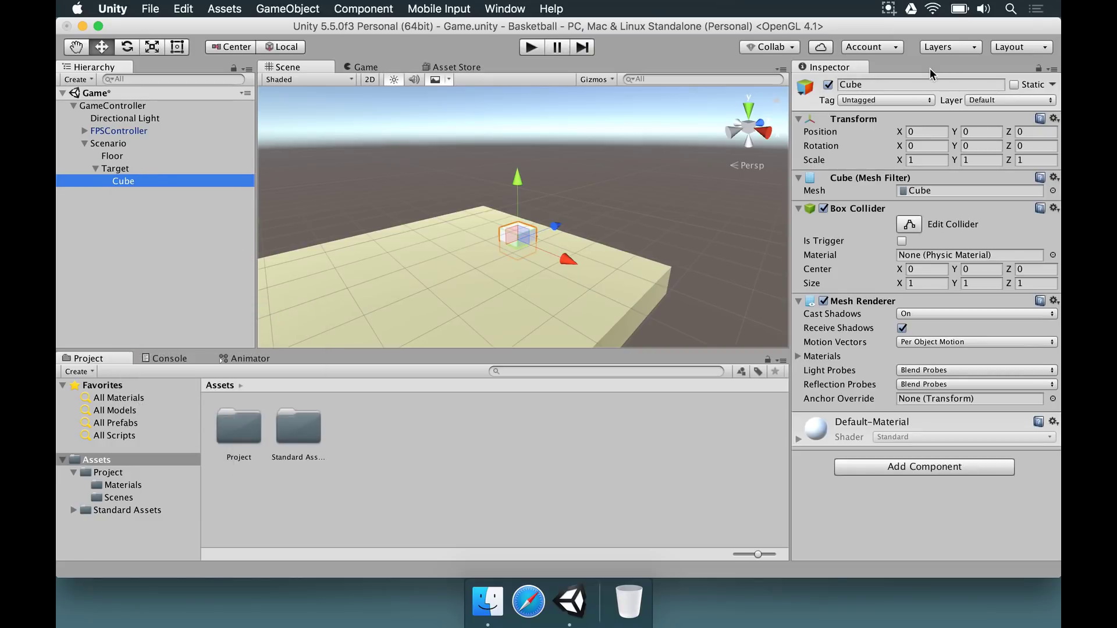
left_click(890, 84)
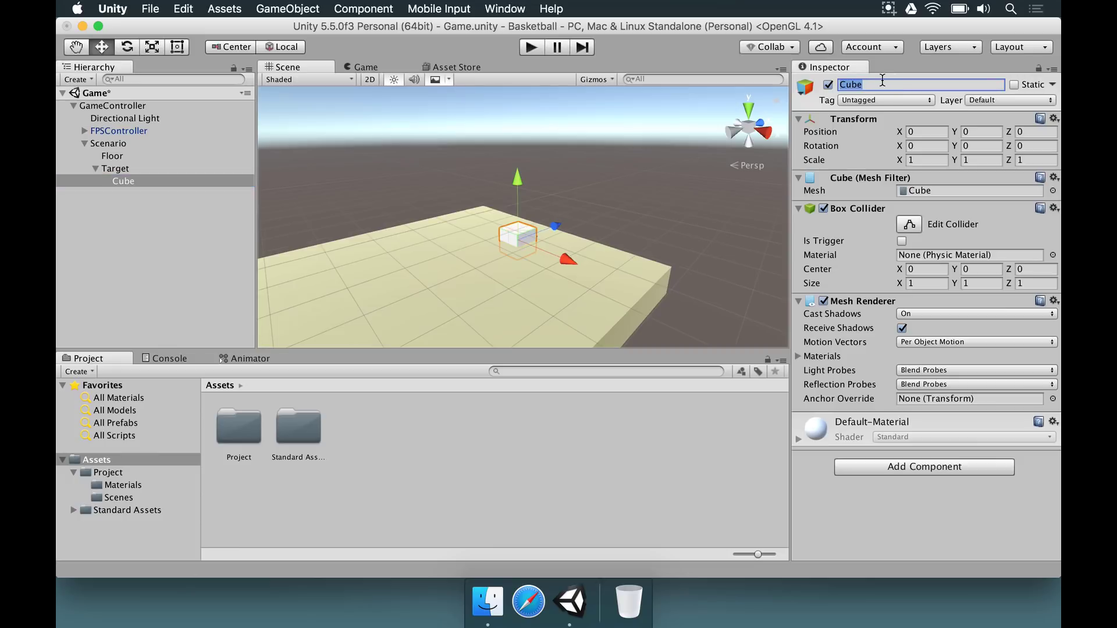
type("Pole")
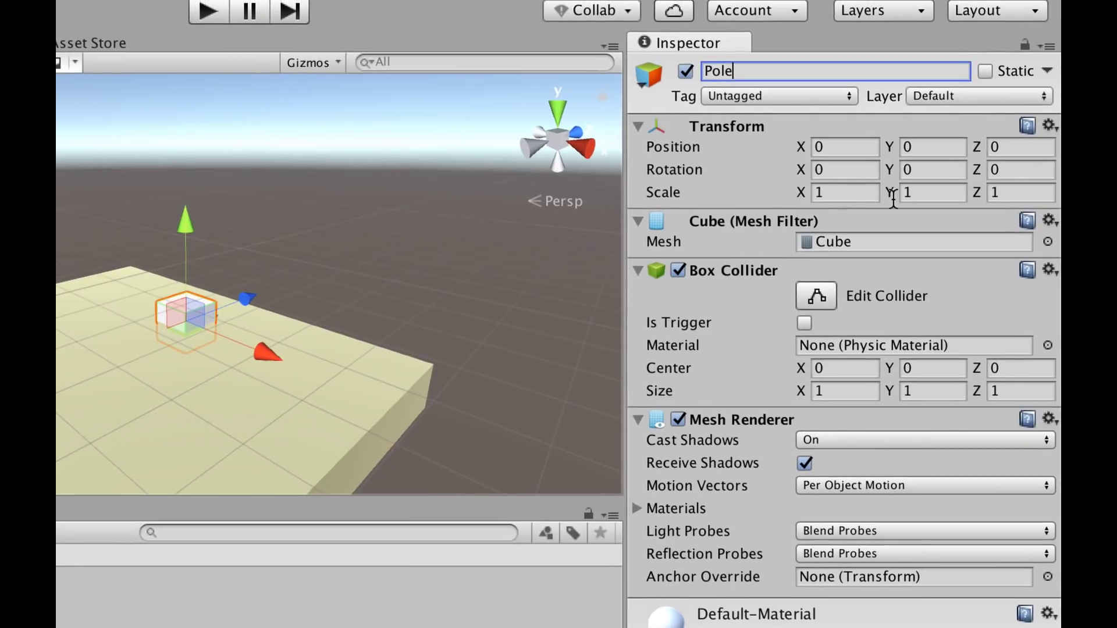
Scale Pole into a thin, tall column with X 0.2, Y 5 and Z 0.2.
left_click(929, 158)
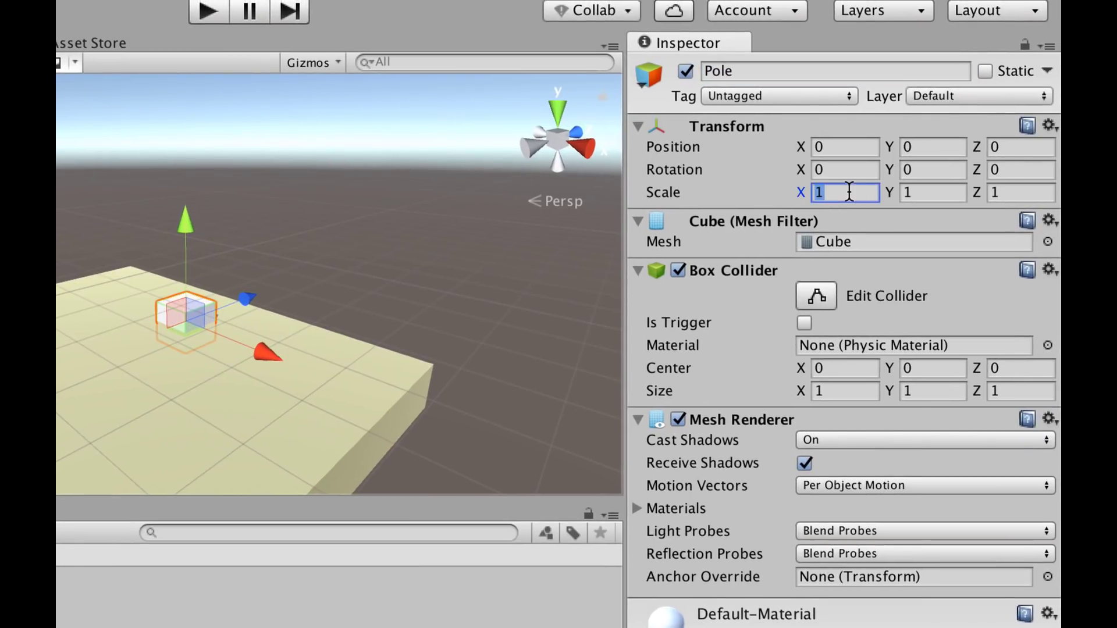
type("0.2")
key("Tab")
key("Tab")
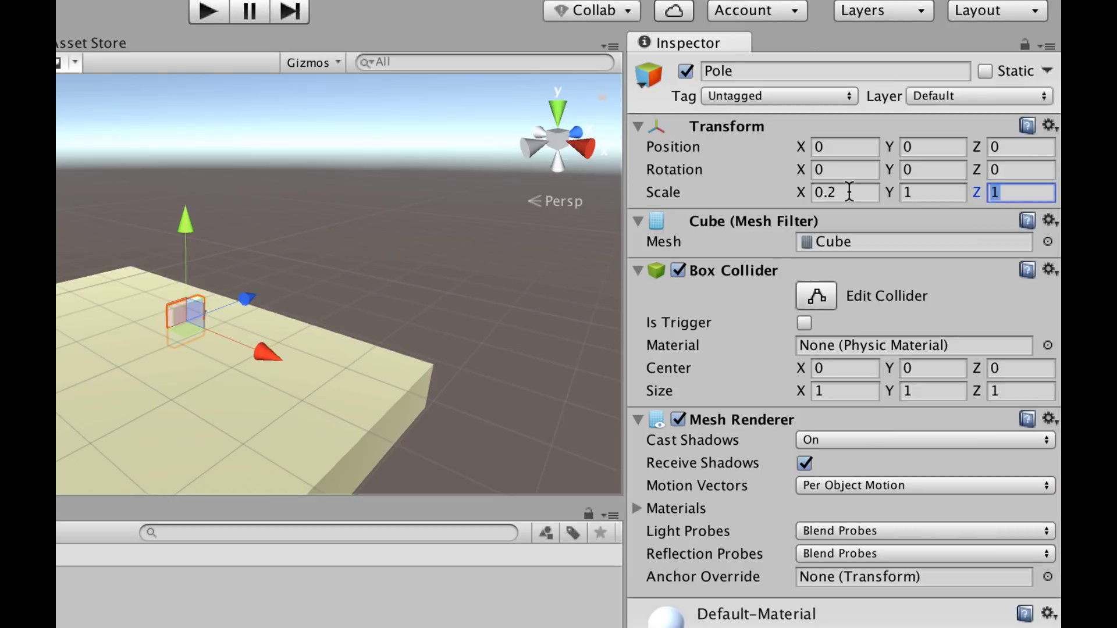
type("0.2")
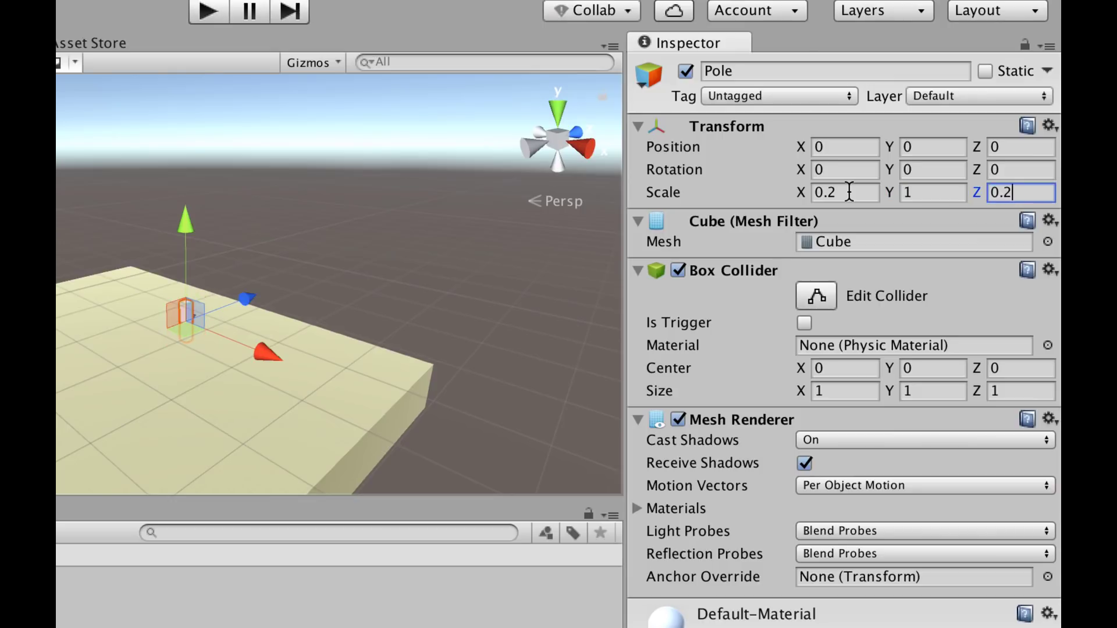
left_click(924, 199)
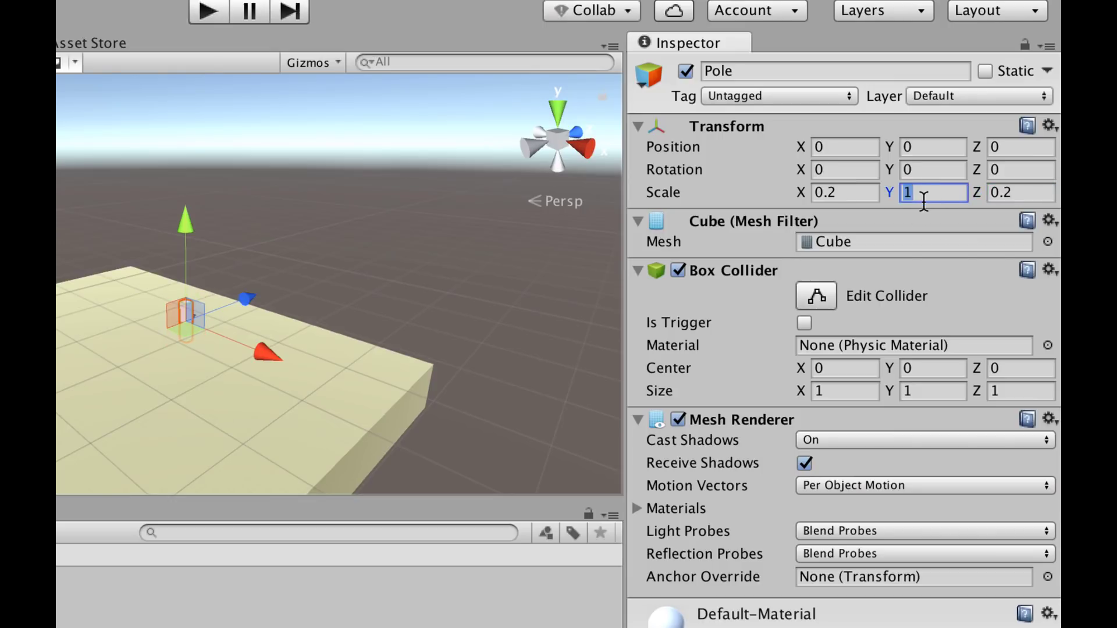
type("5")
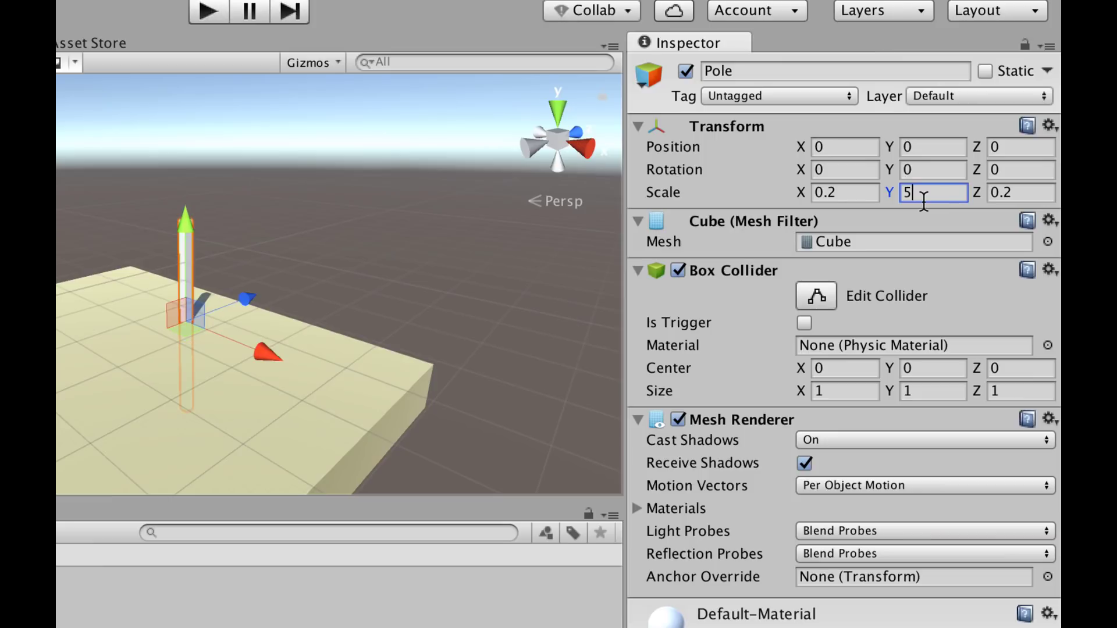
Raise Pole to Y position 2.5 so its base rests on the floor, and check it against Target's pivot.
left_click(930, 149)
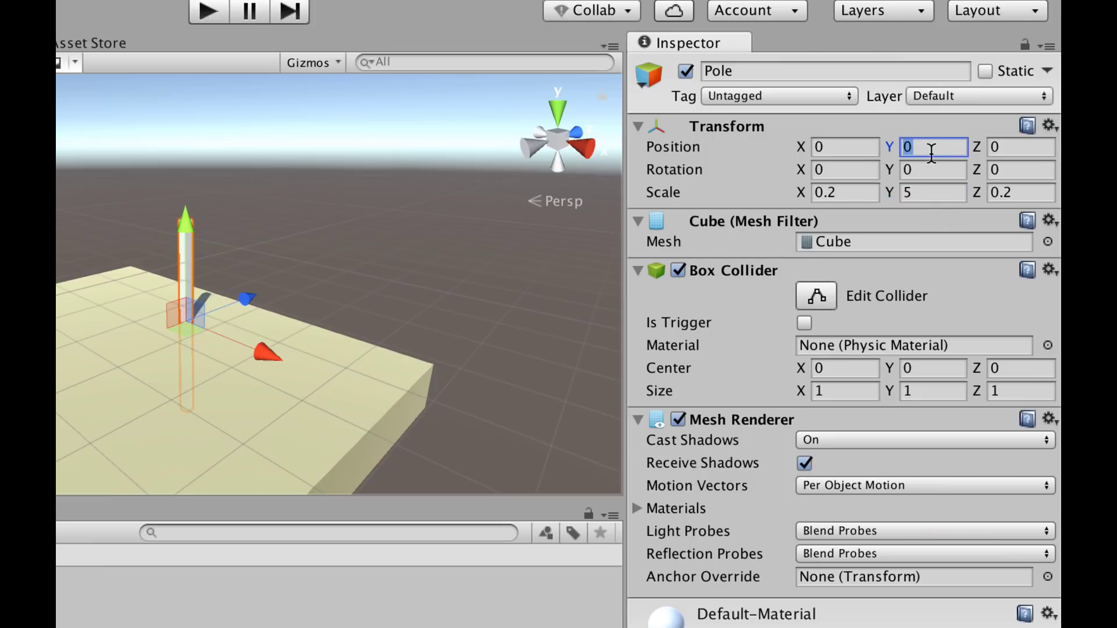
type("2")
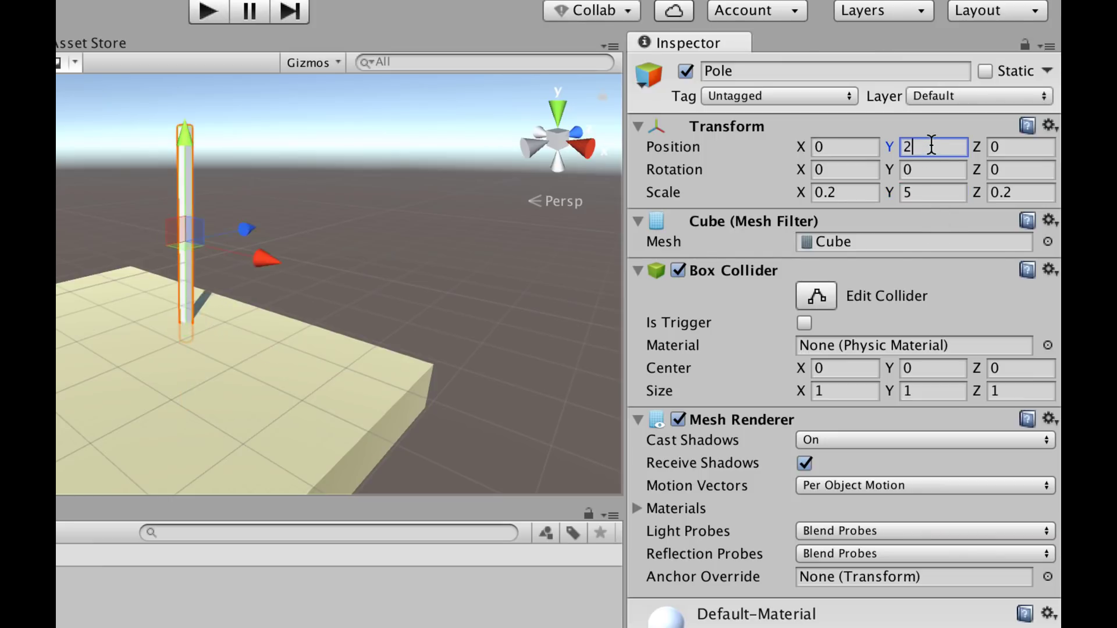
type(".5")
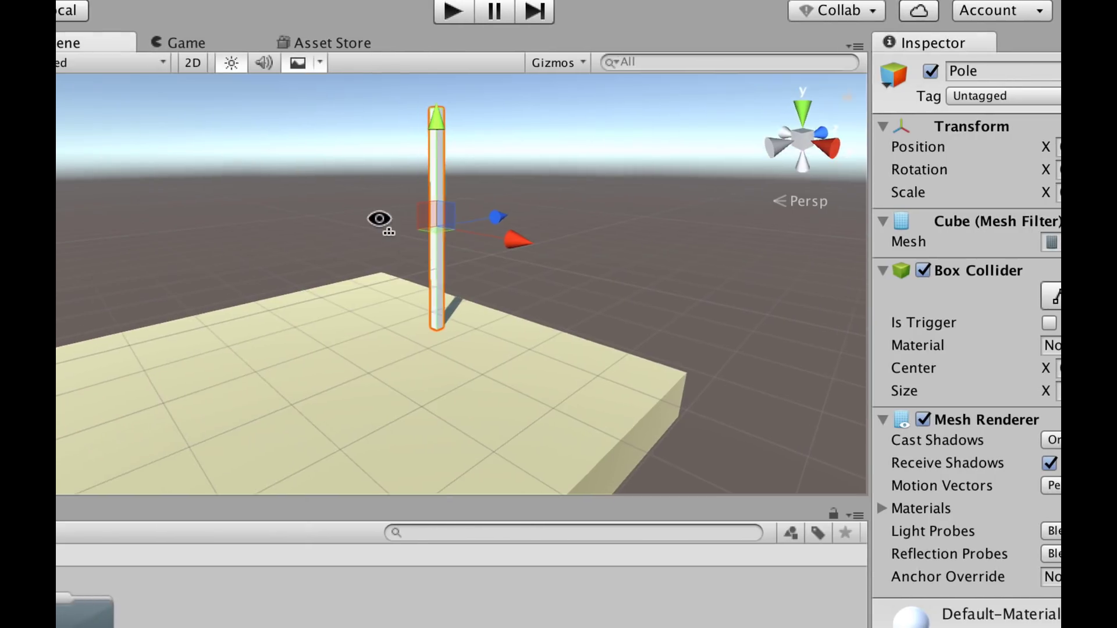
right_click_drag(379, 219, 408, 225)
right_click_drag(552, 243, 553, 236)
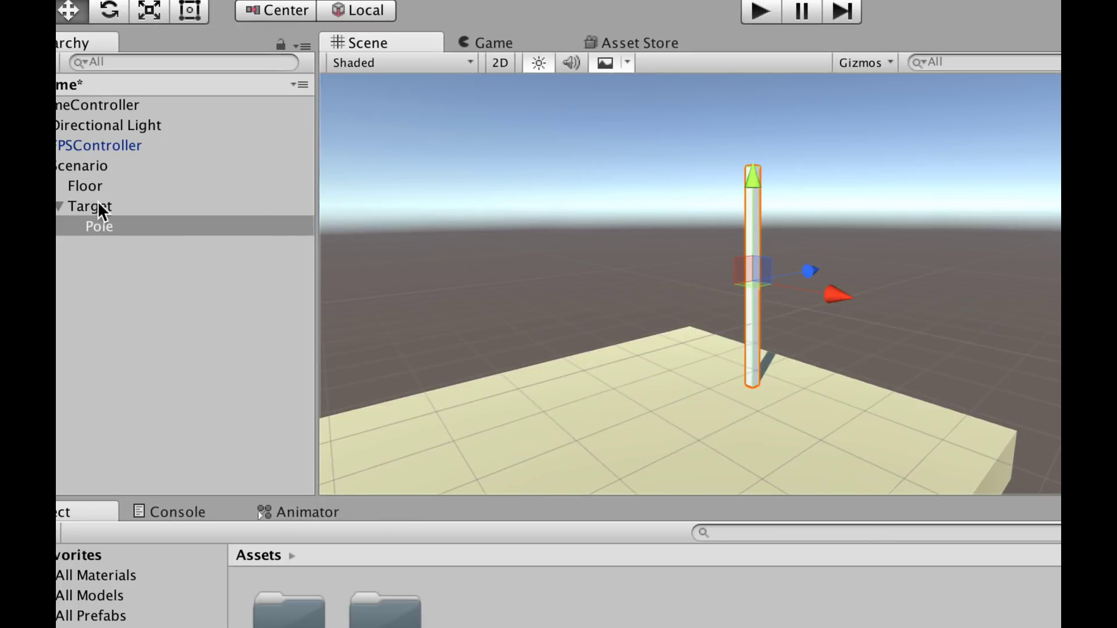
left_click(99, 207)
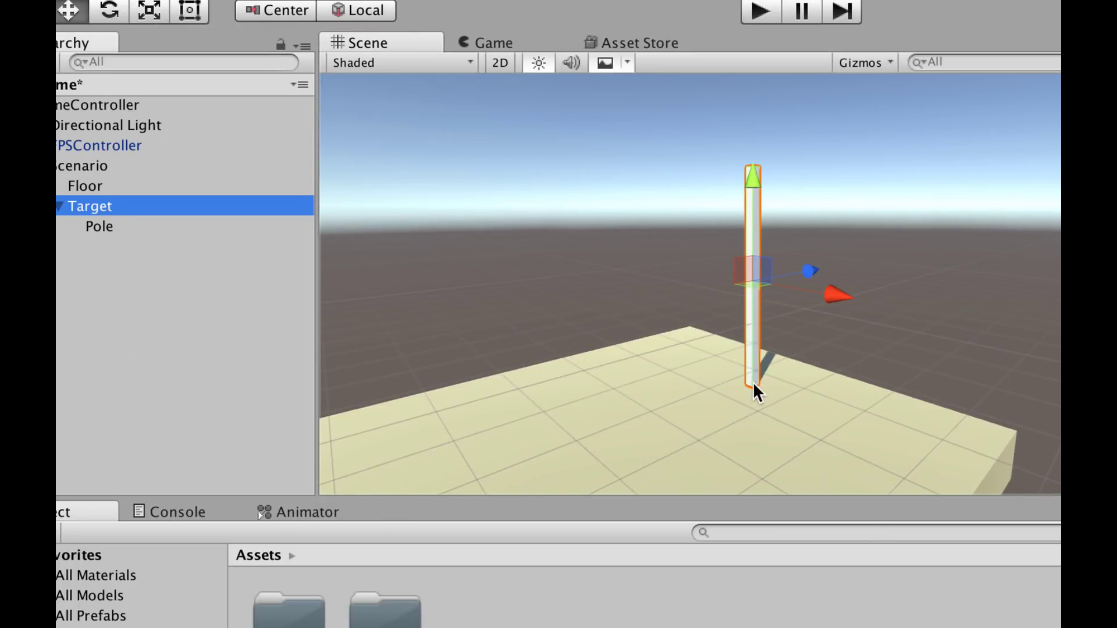
left_click(271, 227)
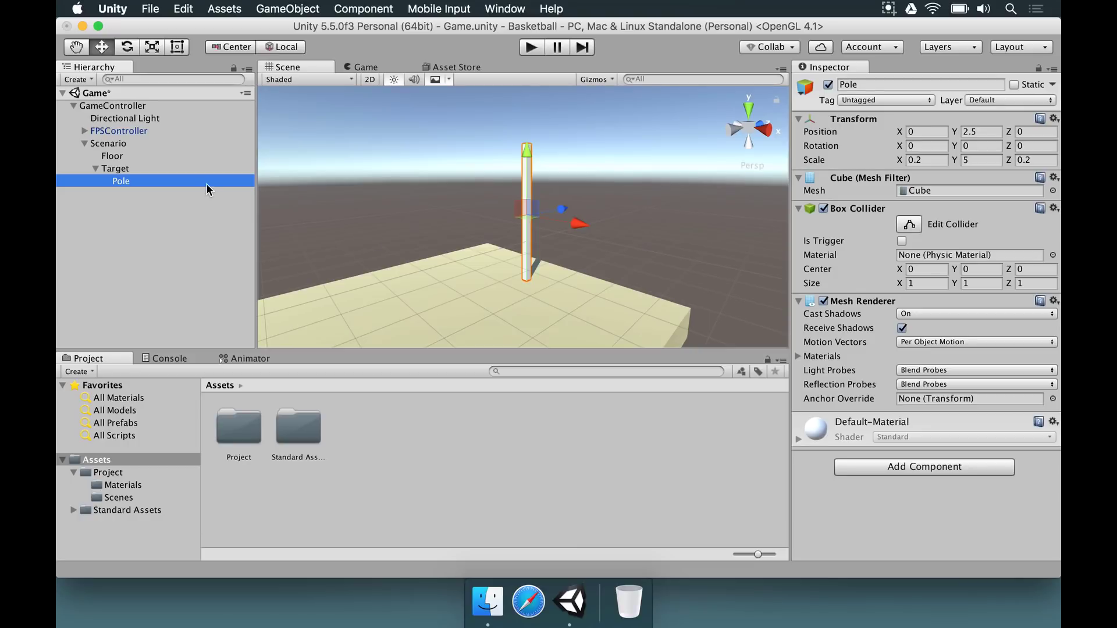
Add a cube as a child of Target and set its Y position to 5 at the pole's upper end.
left_click(114, 169)
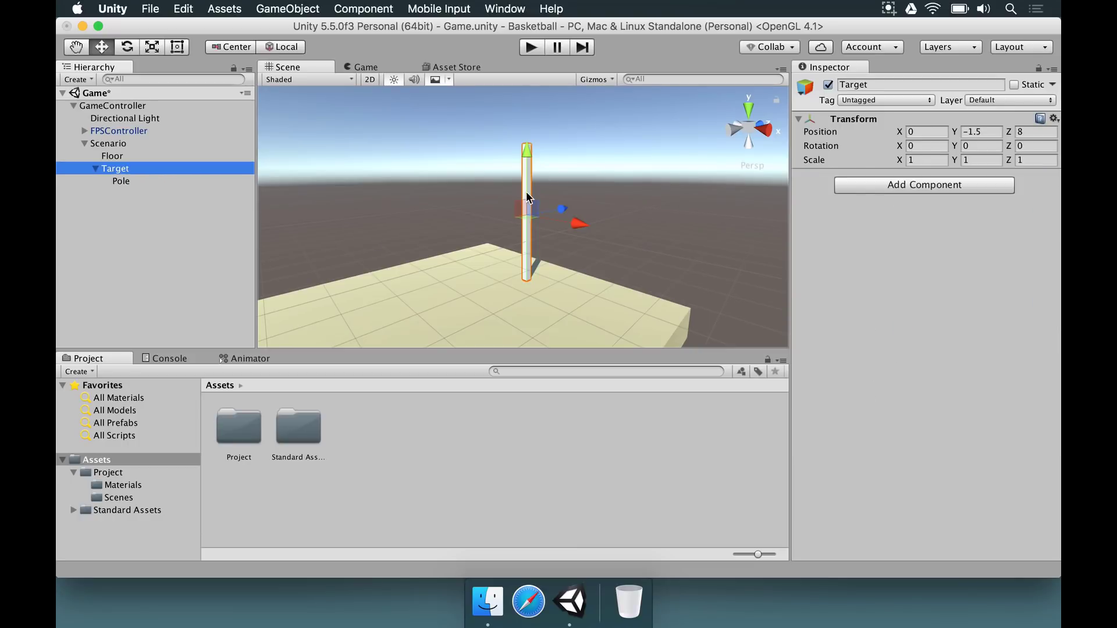
right_click(111, 168)
mouse_move(155, 312)
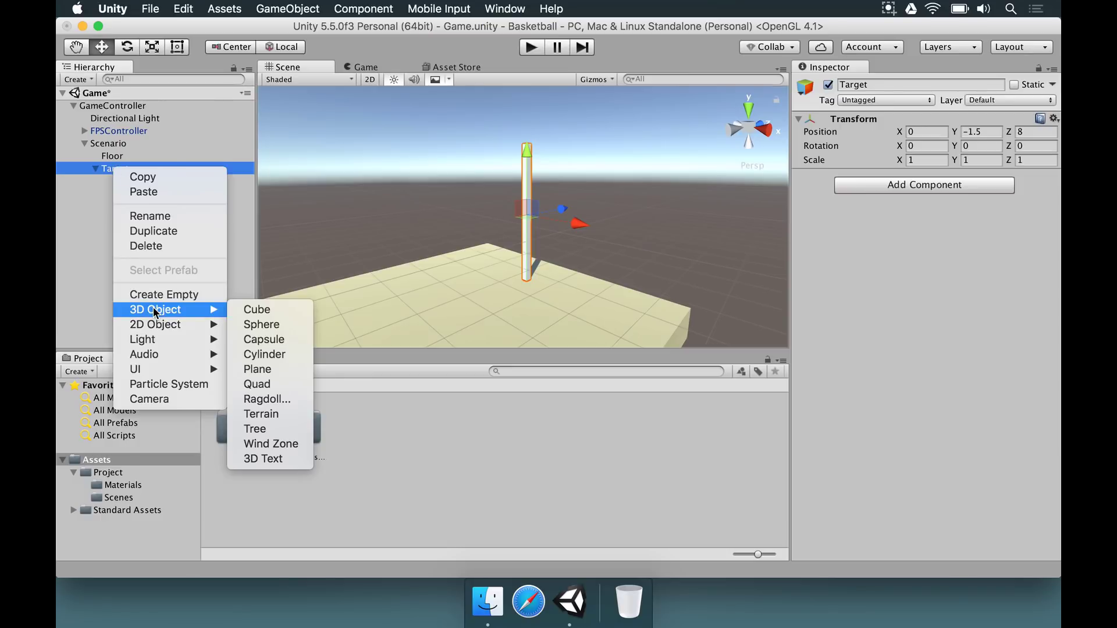
left_click(256, 311)
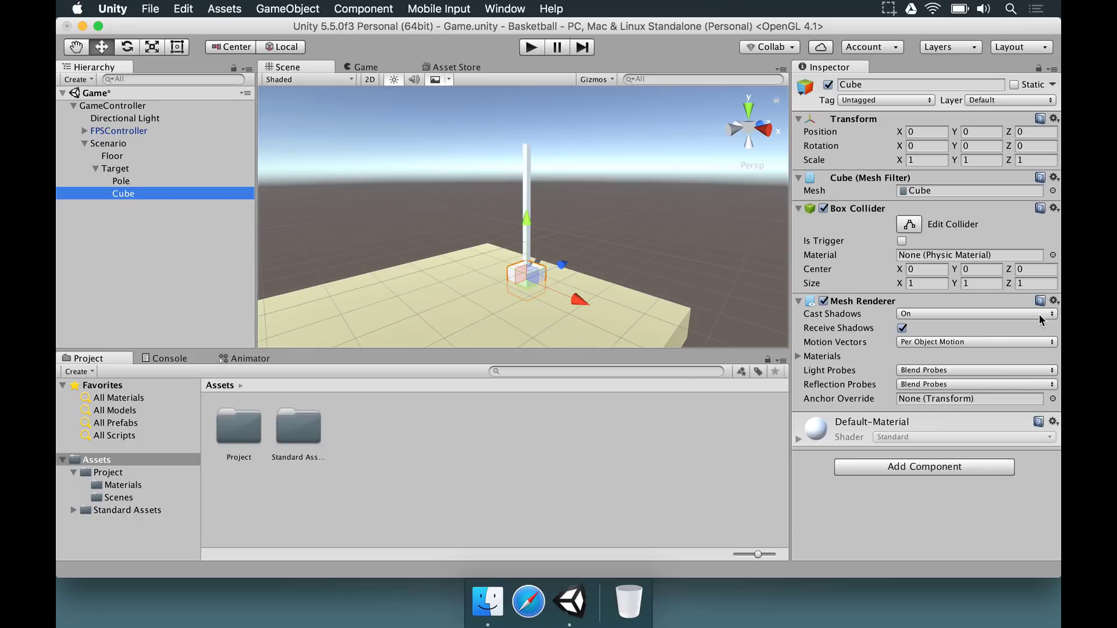
left_click(972, 132)
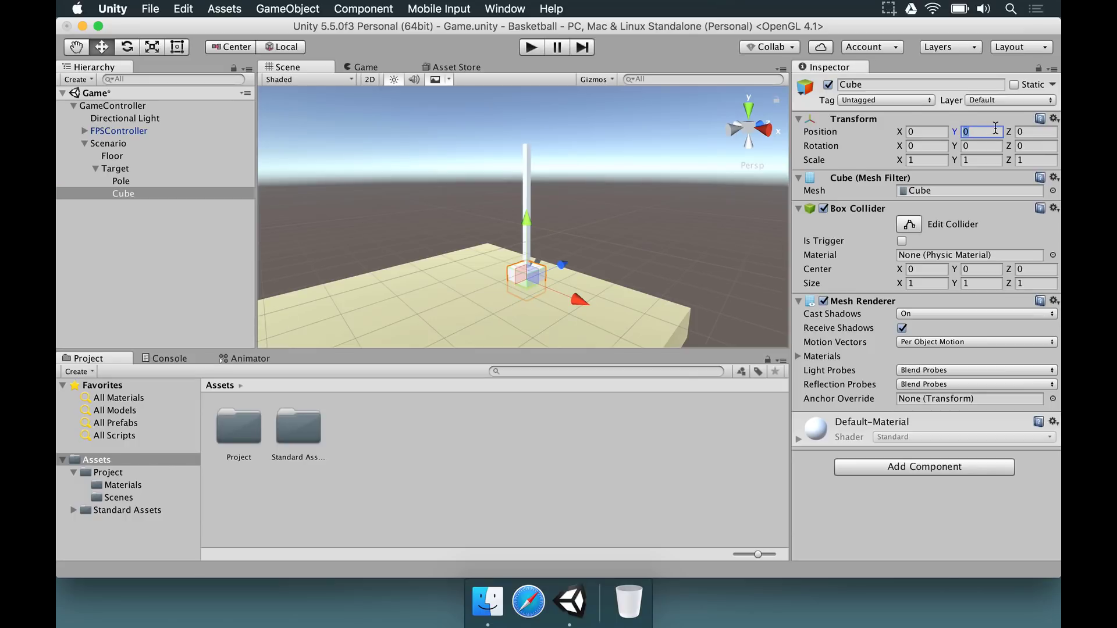
type("5")
key("Return")
key("f")
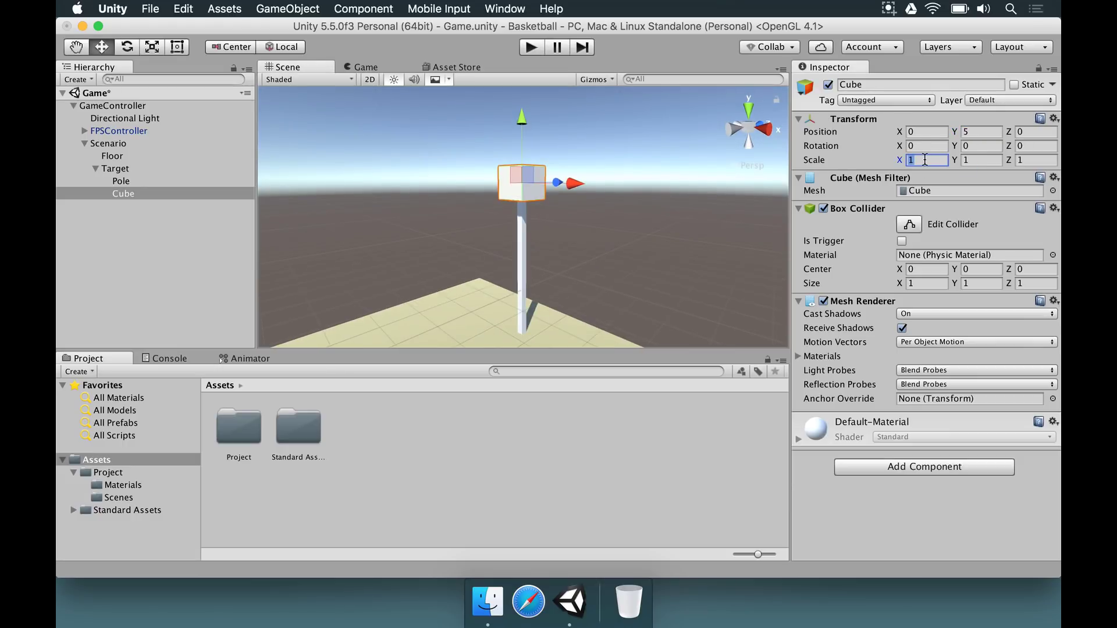
Scale the new cube into a flat backboard with Y 2 and Z 0.3, trying X 2 before setting X to 3.
type("2")
key("Tab")
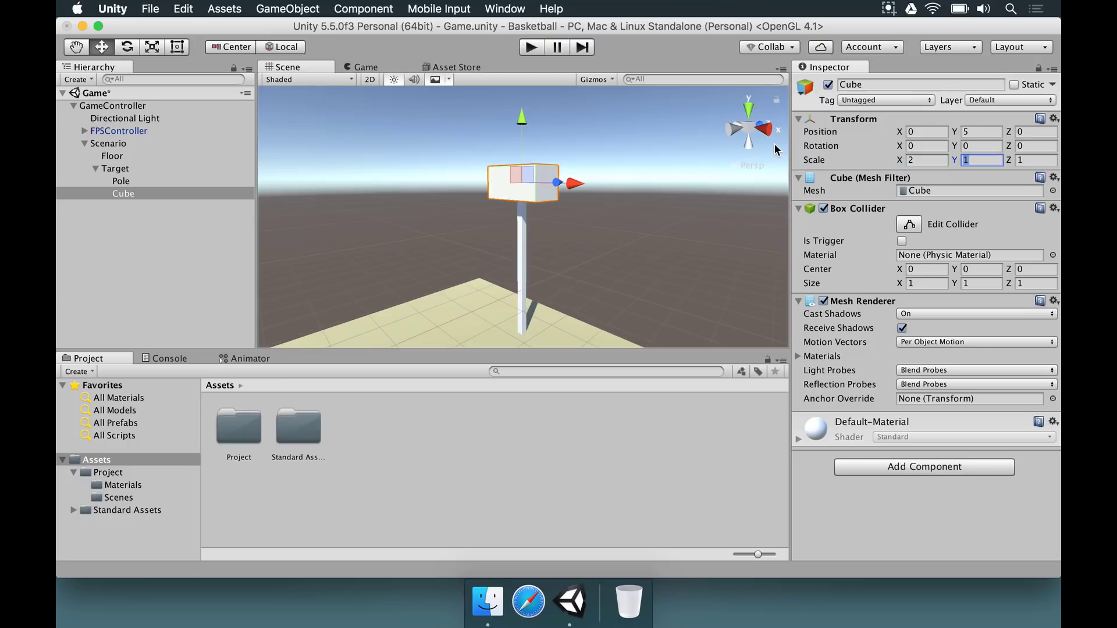
type("2")
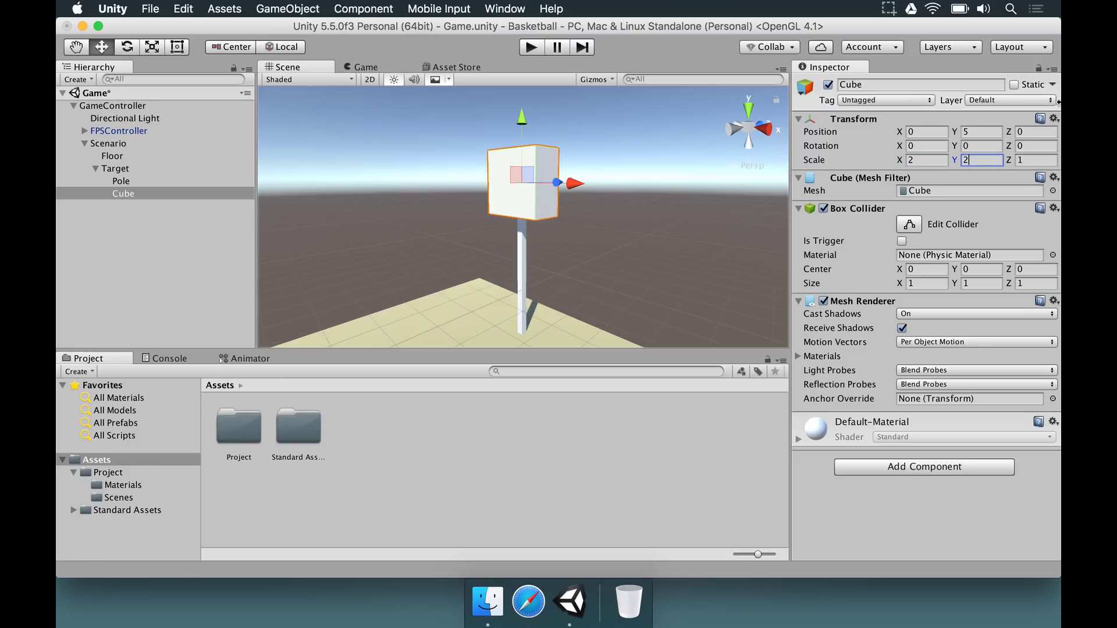
left_click(1031, 156)
type("0.3")
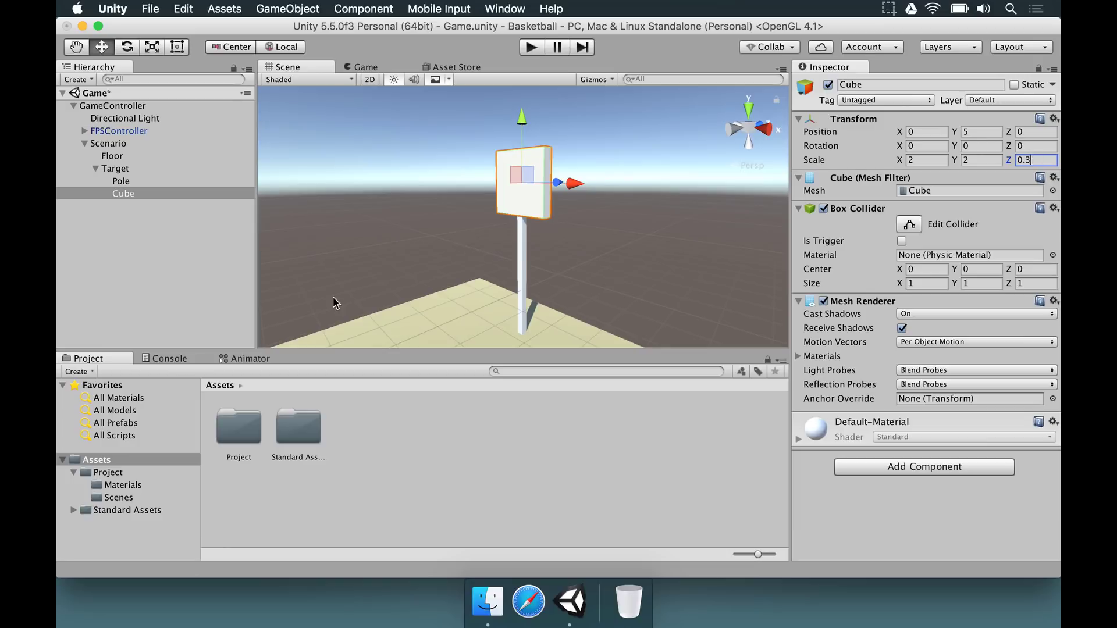
left_click_drag(333, 299, 588, 278, "alt")
left_click(929, 162)
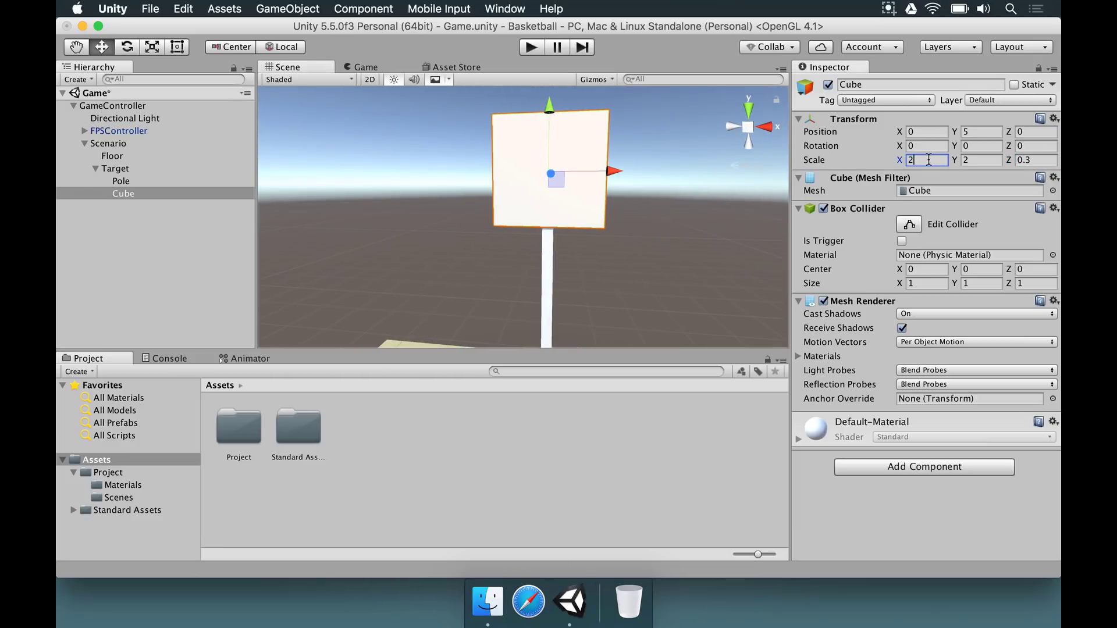
double_click(929, 160)
type("3")
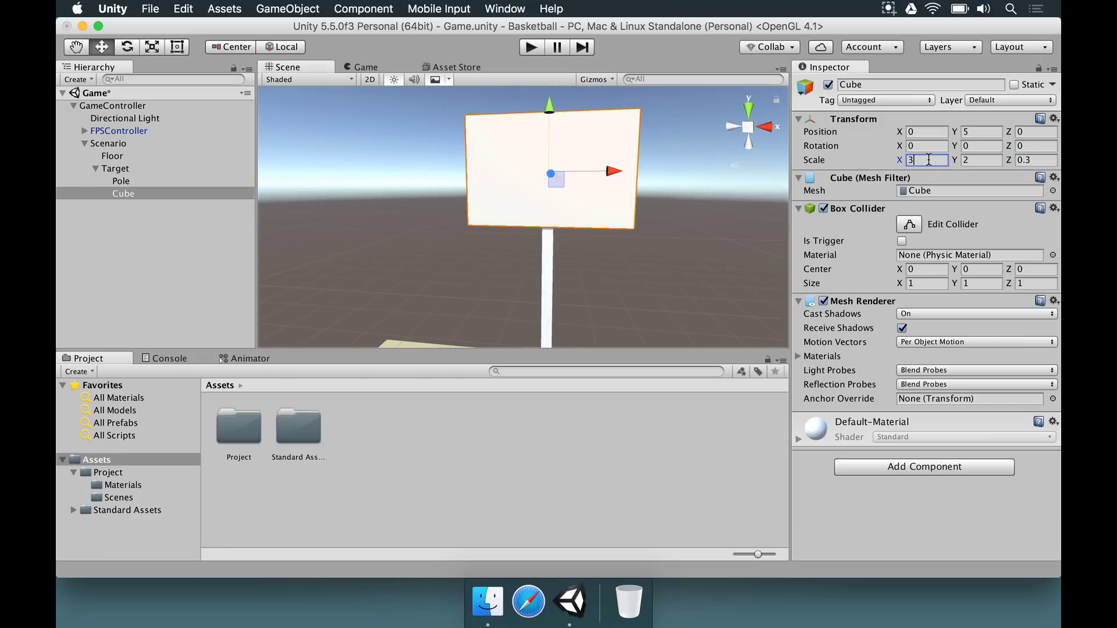
Rename the backboard cube as Board.
left_click_drag(663, 208, 417, 235, "alt")
left_click_drag(408, 250, 460, 262, "alt")
scroll(487, 214, "up", 3)
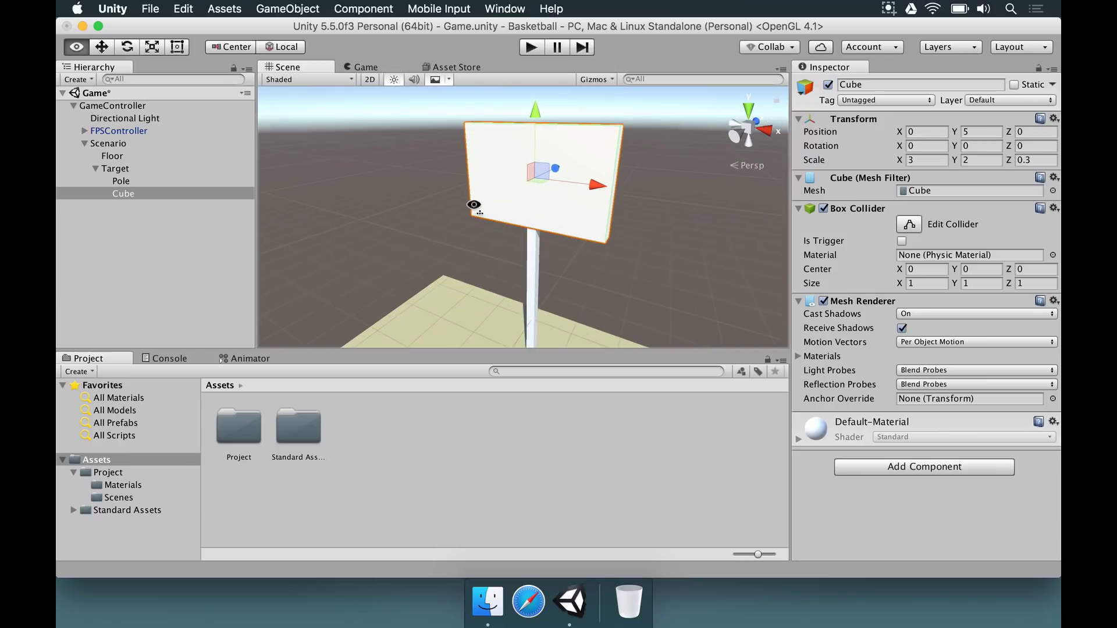
left_click(131, 193)
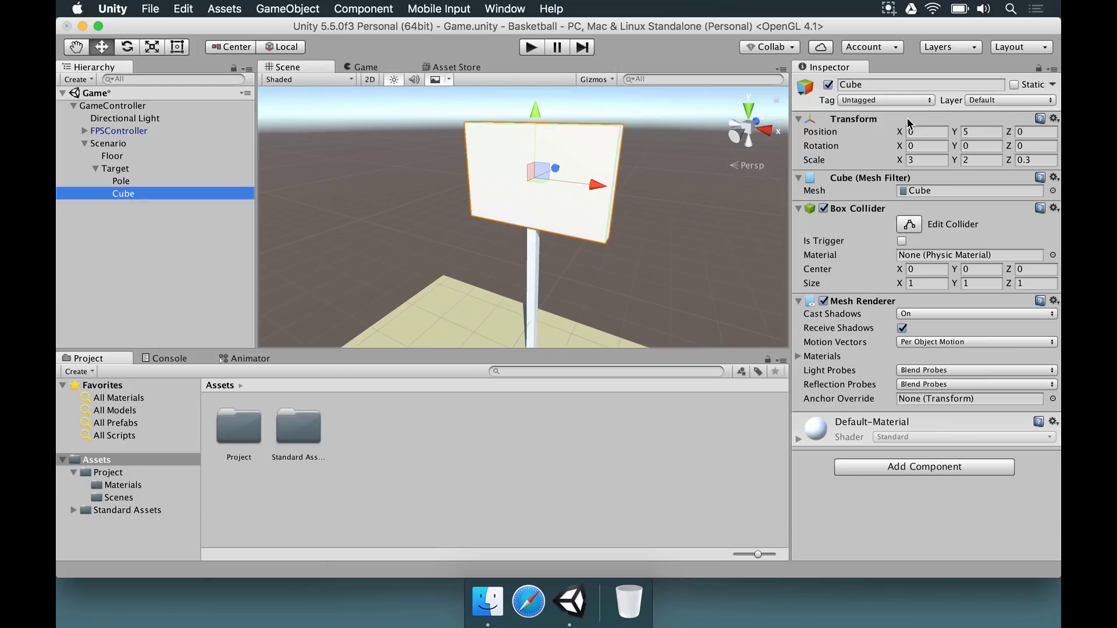
left_click(905, 85)
type("Bo")
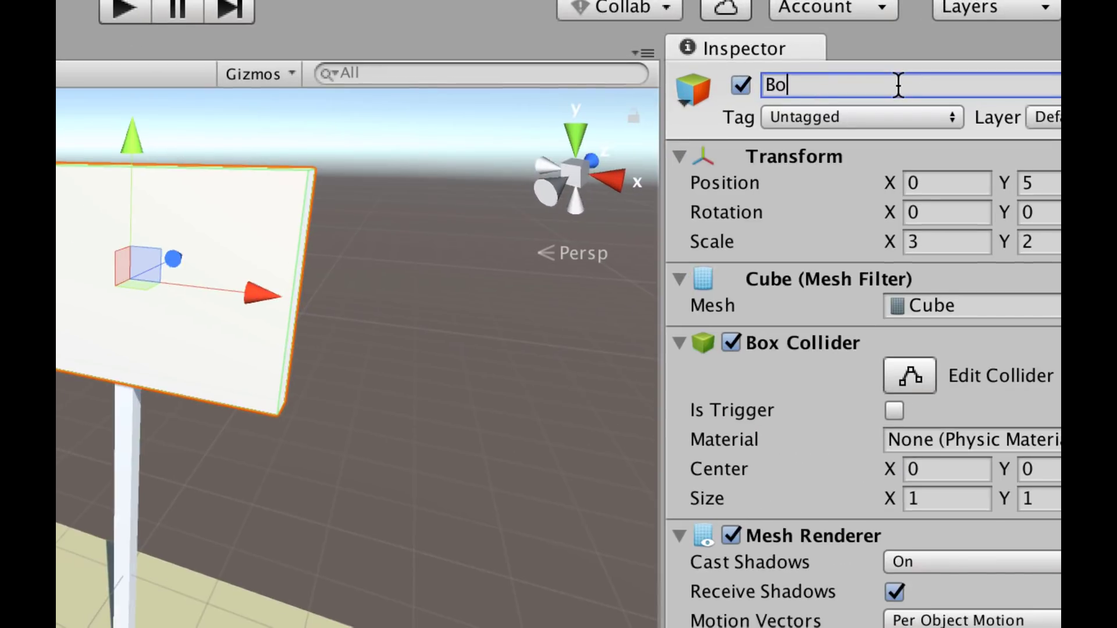
type("ard")
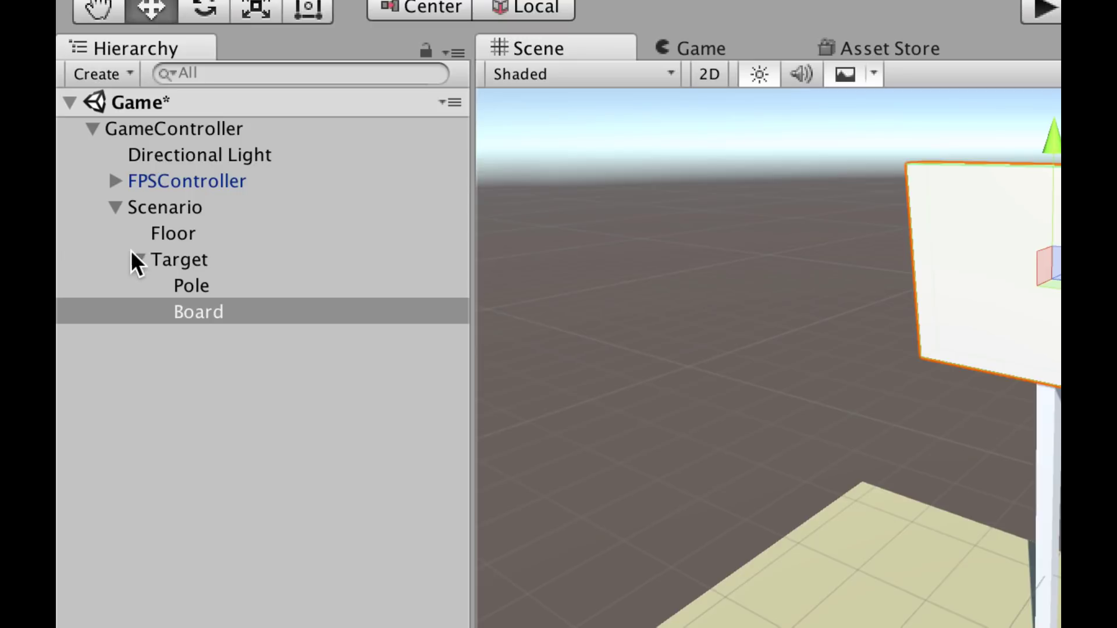
Create an empty child object named Hoop under Target, alongside Pole and Board.
left_click(167, 257)
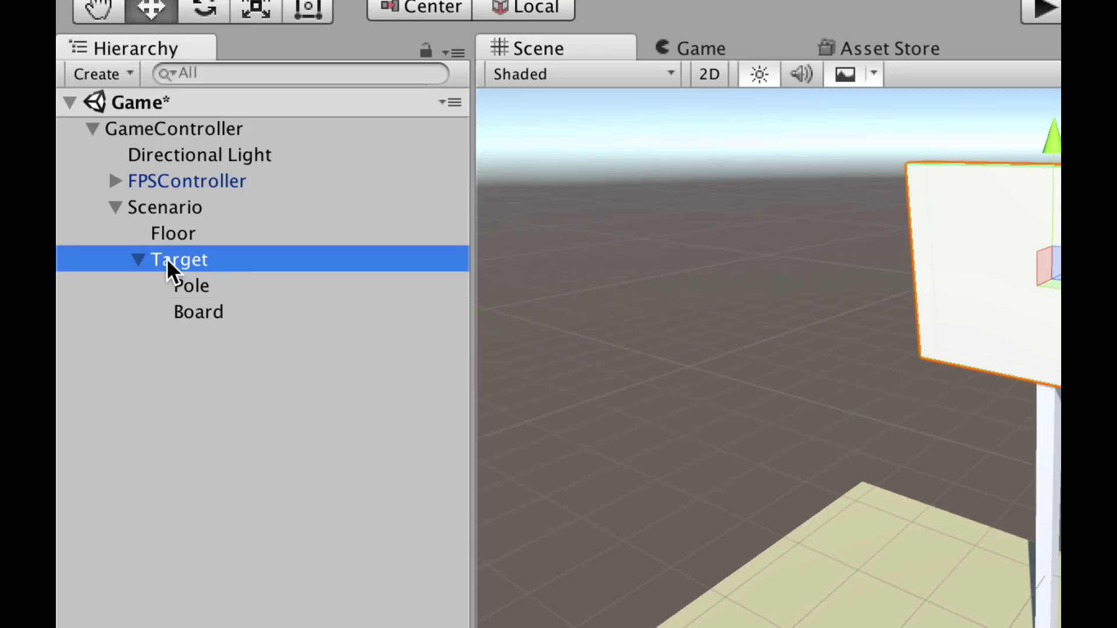
right_click(166, 258)
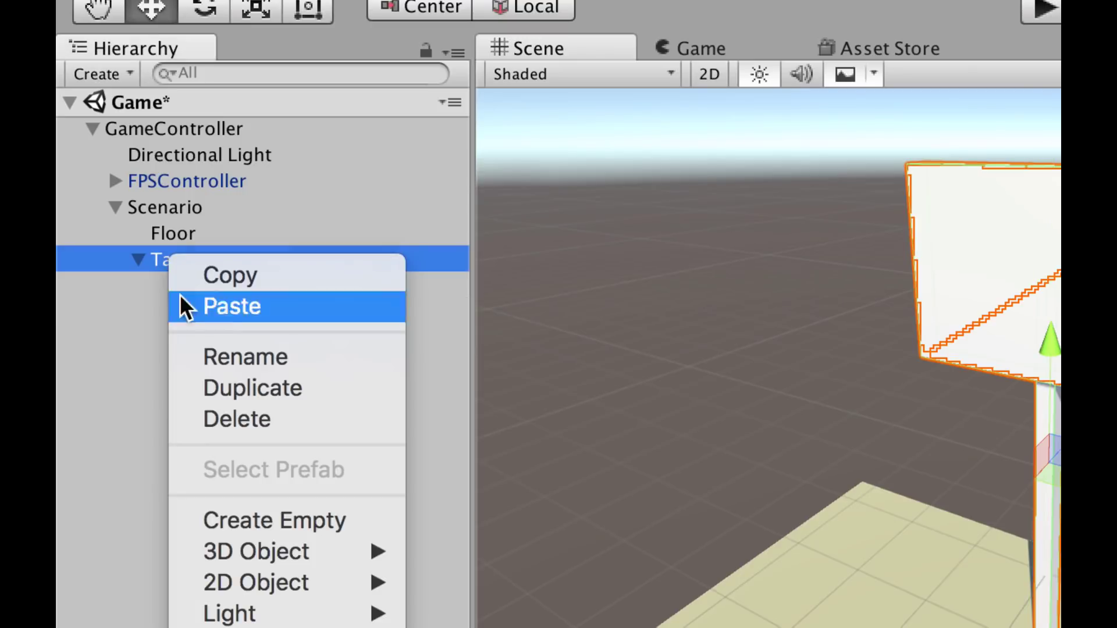
left_click(247, 519)
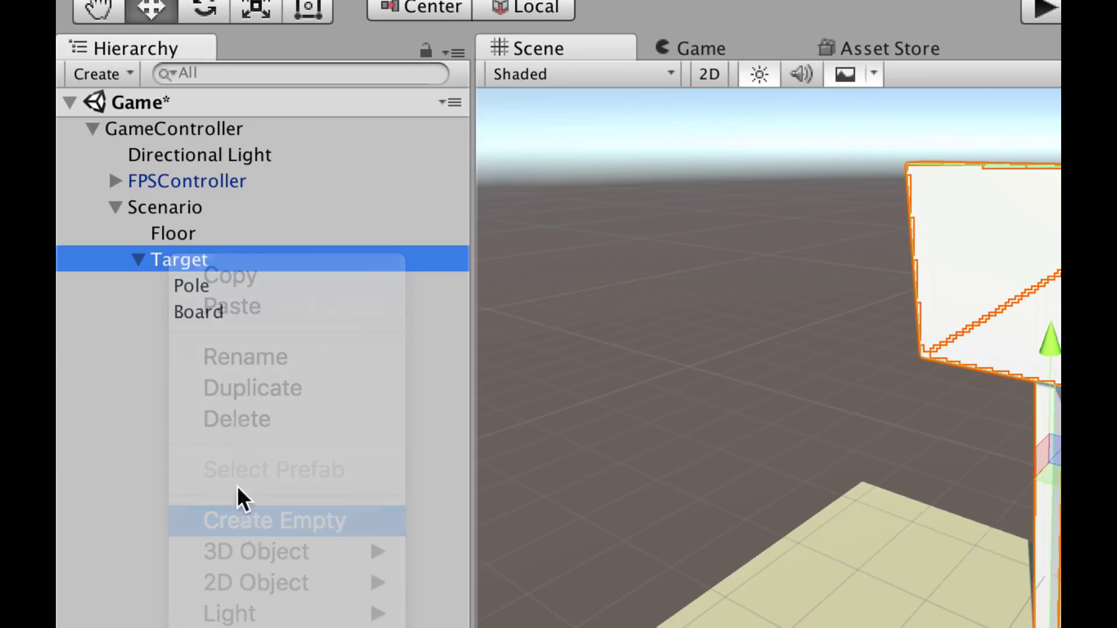
left_click(200, 333)
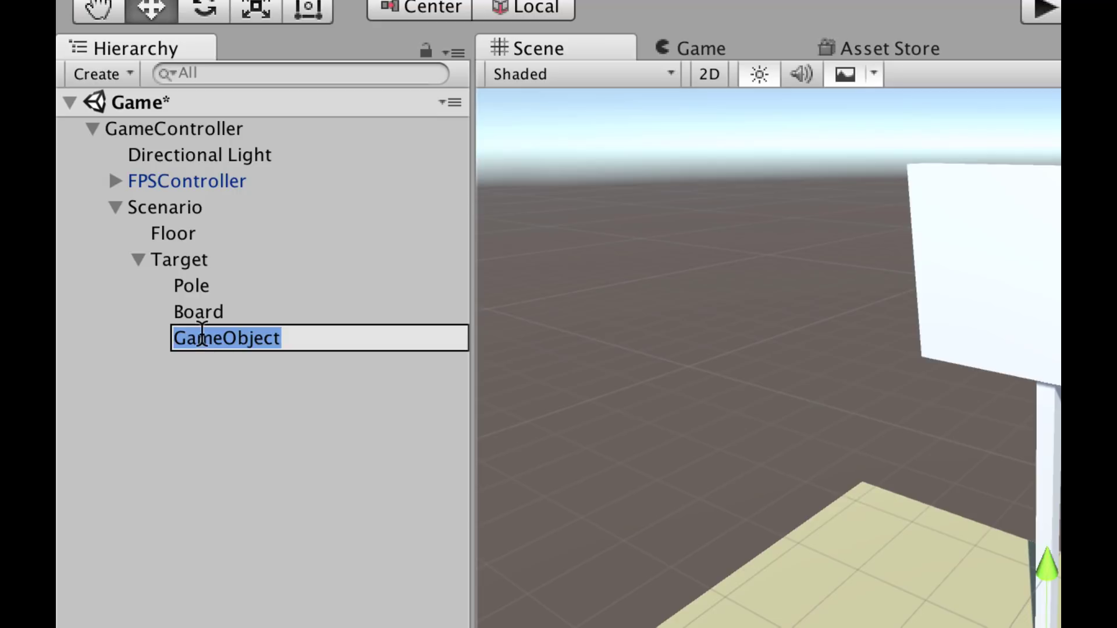
type("Hoop")
key("Return")
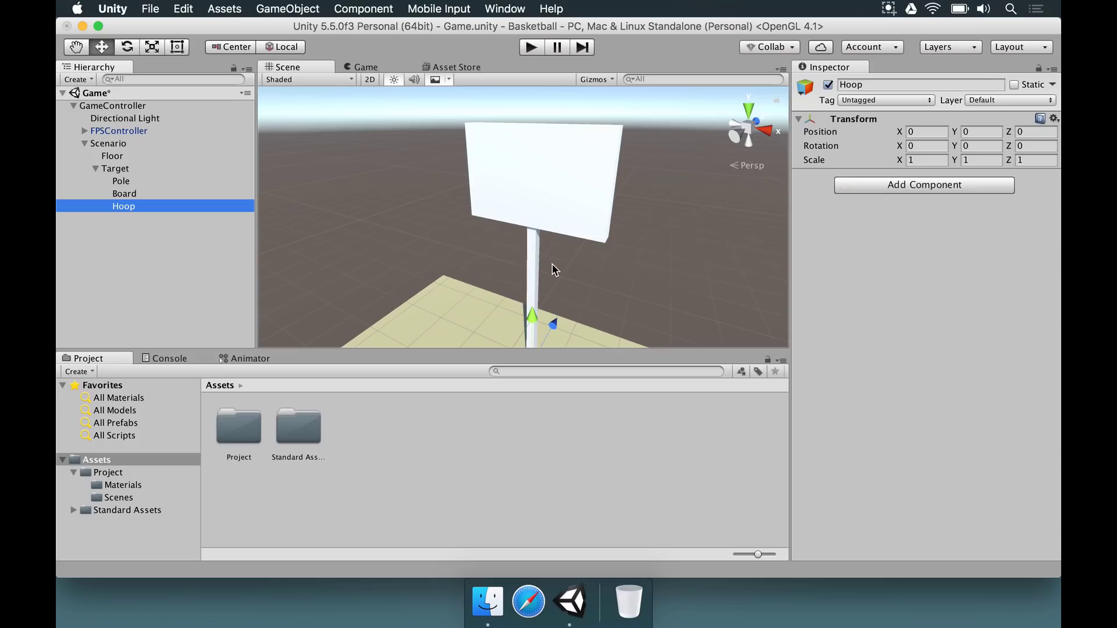
Raise Hoop to Y position 5, lower it towards the board's bottom edge, and set its Y position to 4.25.
left_click(969, 132)
type("5")
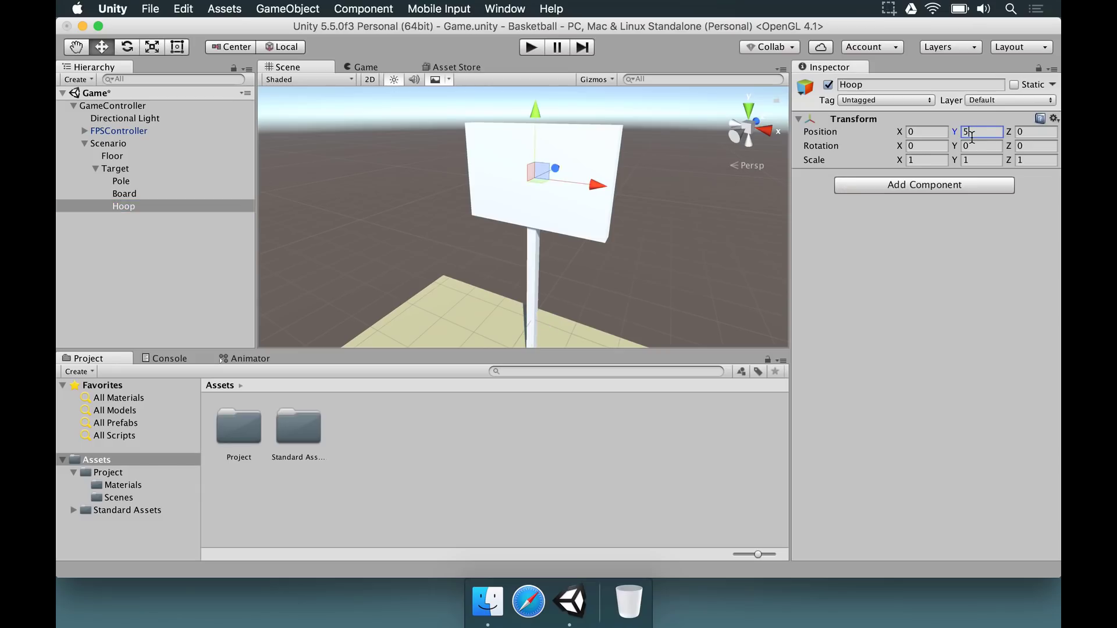
left_click_drag(533, 170, 477, 145, "alt")
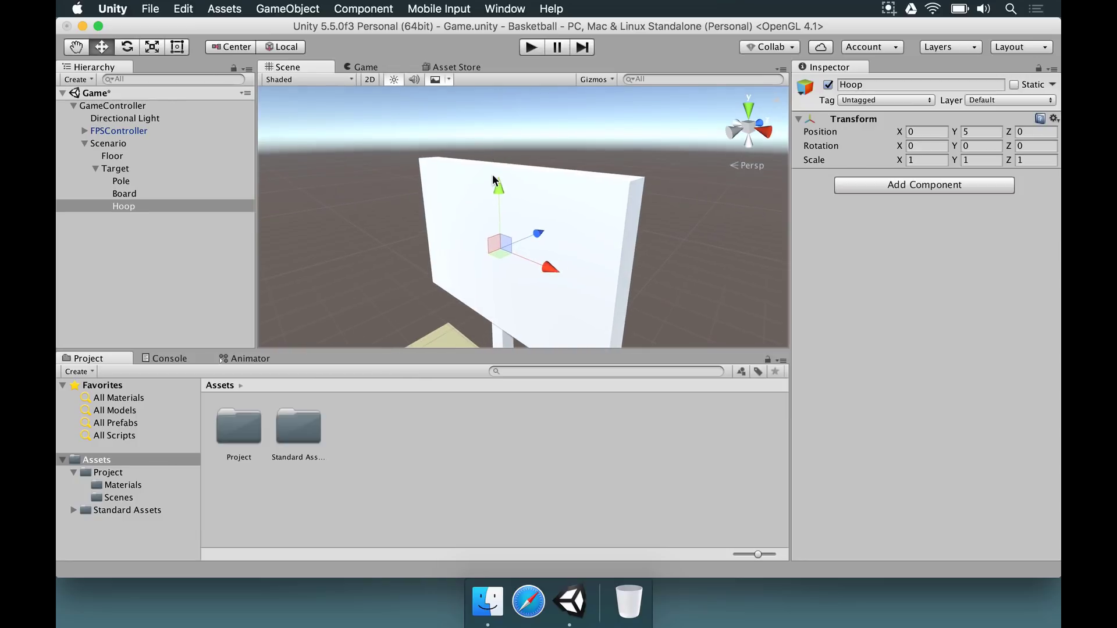
left_click_drag(499, 185, 499, 233)
left_click_drag(498, 234, 529, 196, "alt")
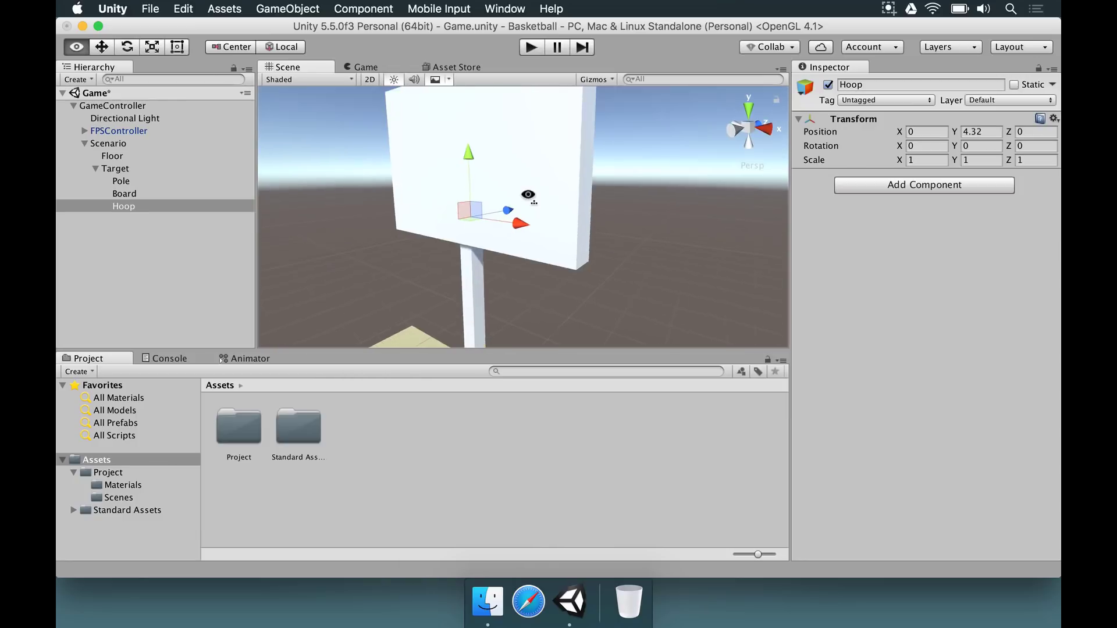
key("f")
left_click(989, 132)
type("4.25")
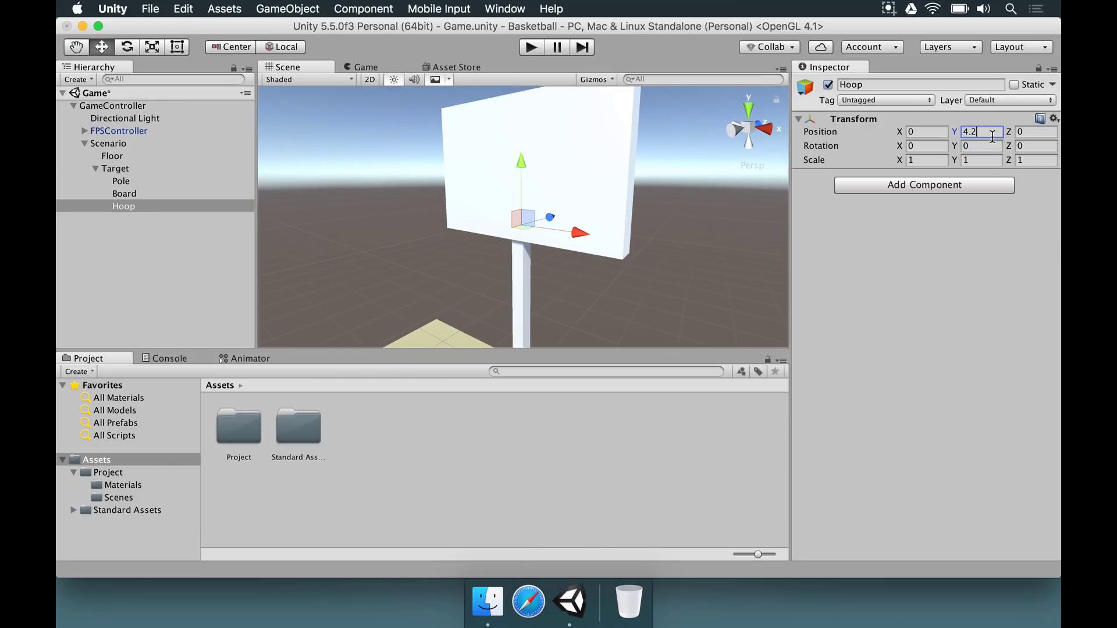
left_click(128, 208)
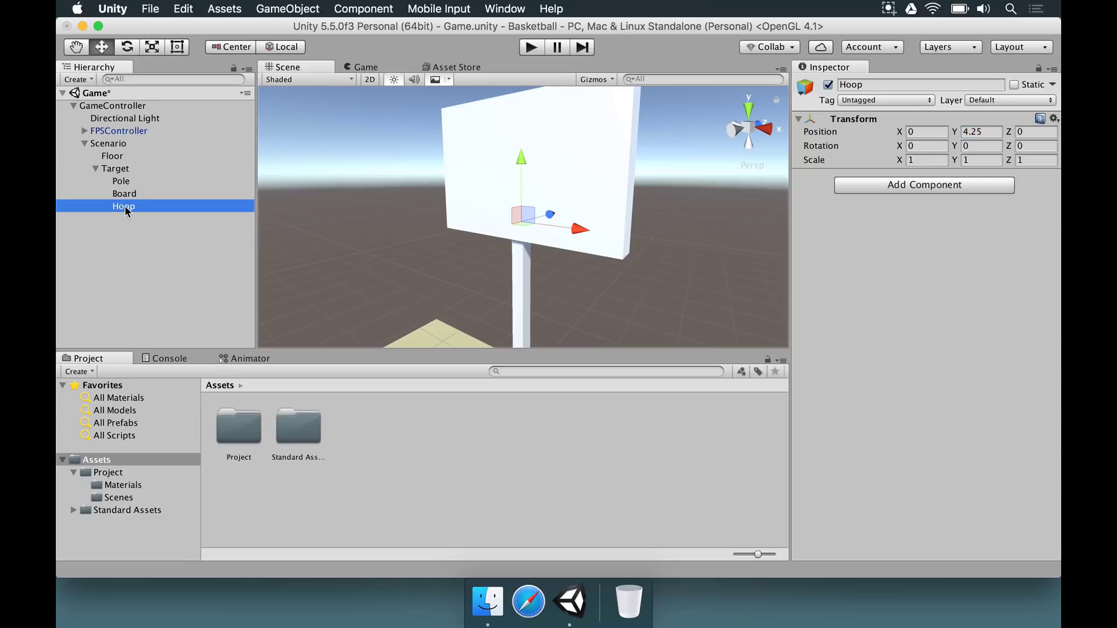
Add a 3D cube as a child of the Hoop object and frame it in the scene.
right_click(117, 208)
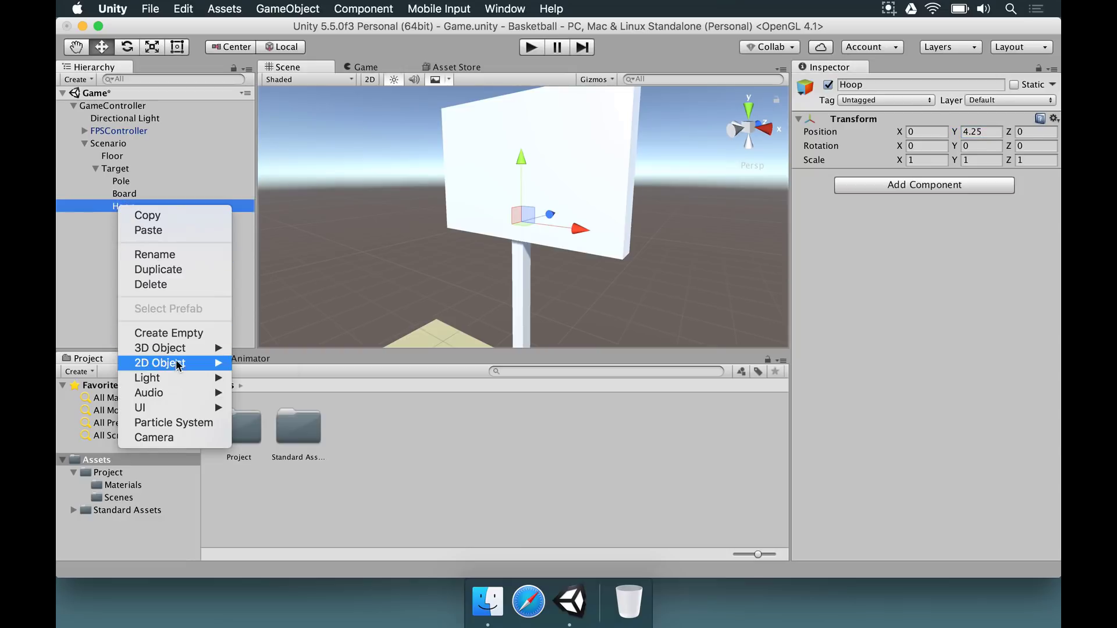
mouse_move(174, 348)
left_click(243, 348)
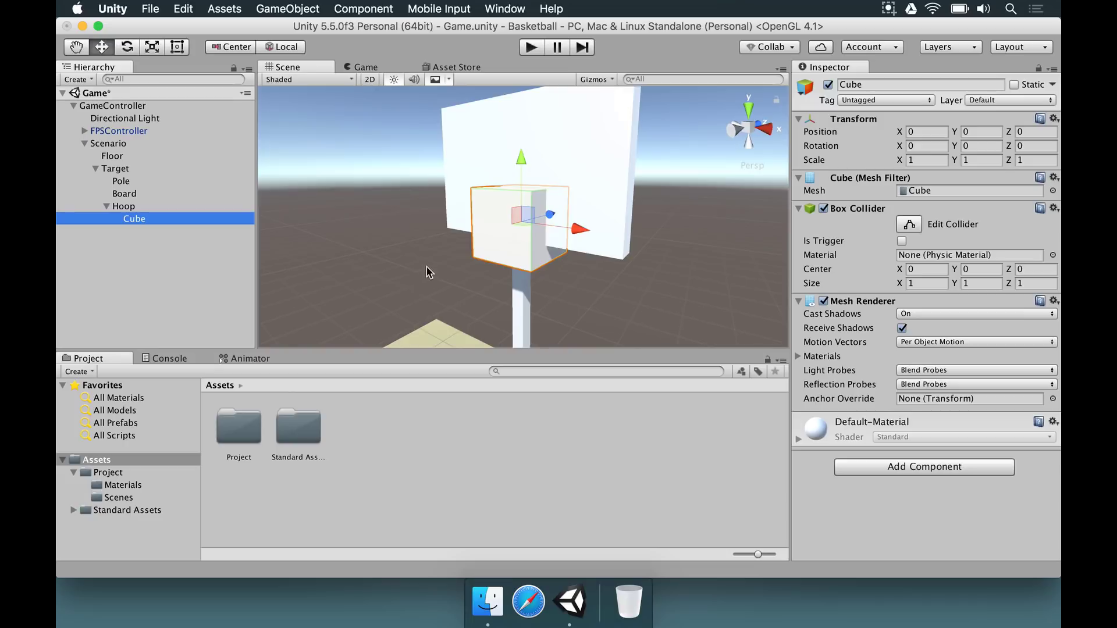
key("f")
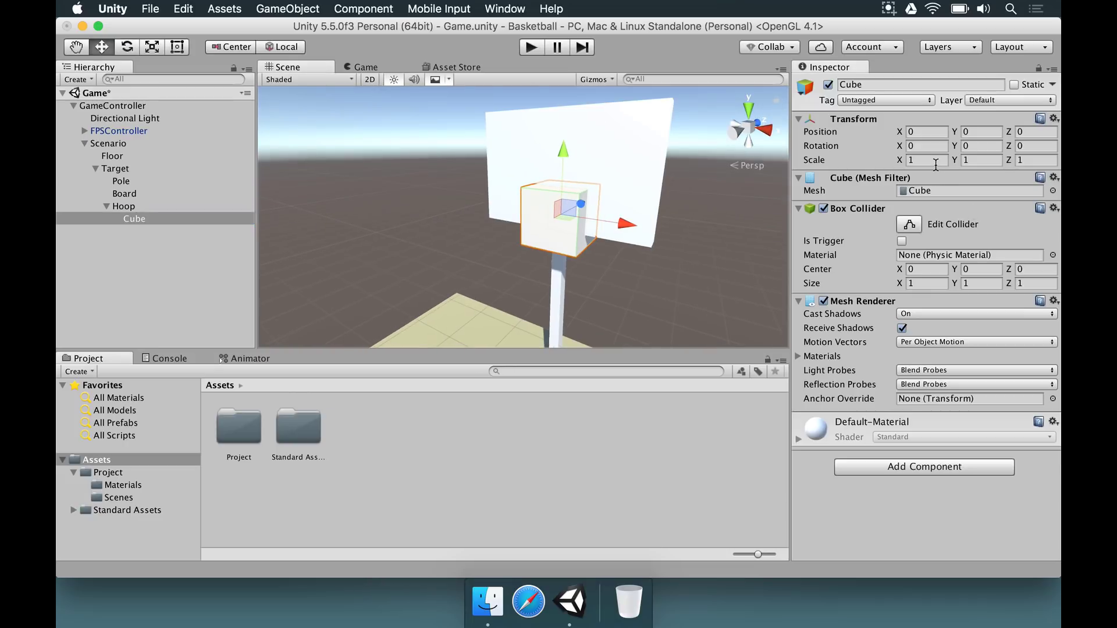
Slim the first hoop cube into a bar by setting its scale to X 0.2 and Y 0.2.
left_click(927, 160)
type("0.2")
left_click(964, 161)
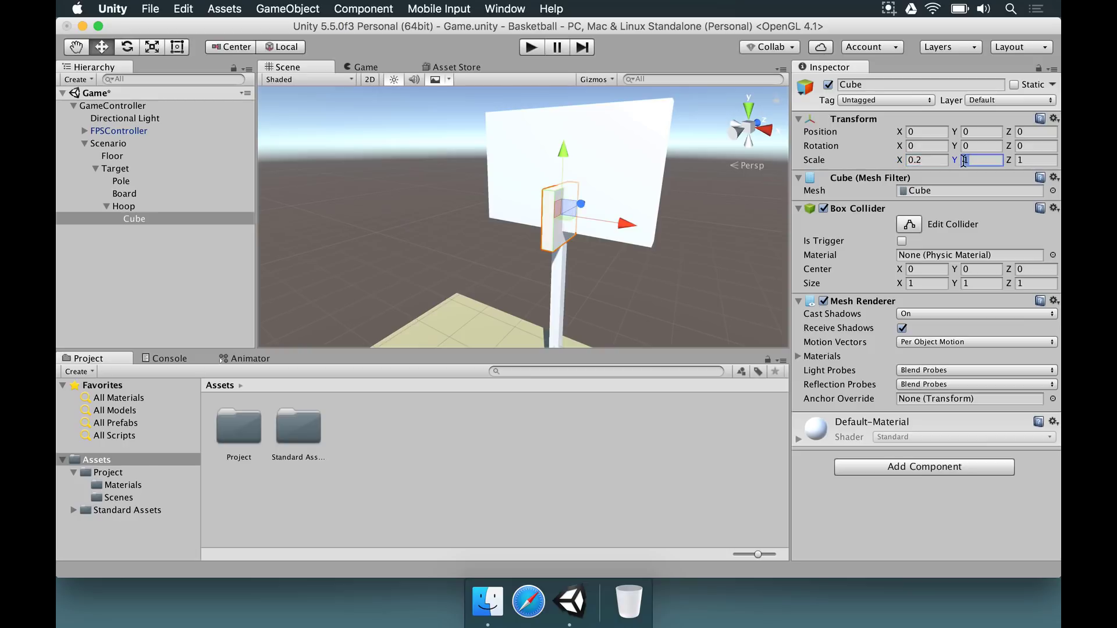
type("0.2")
left_click_drag(581, 233, 686, 302, "alt")
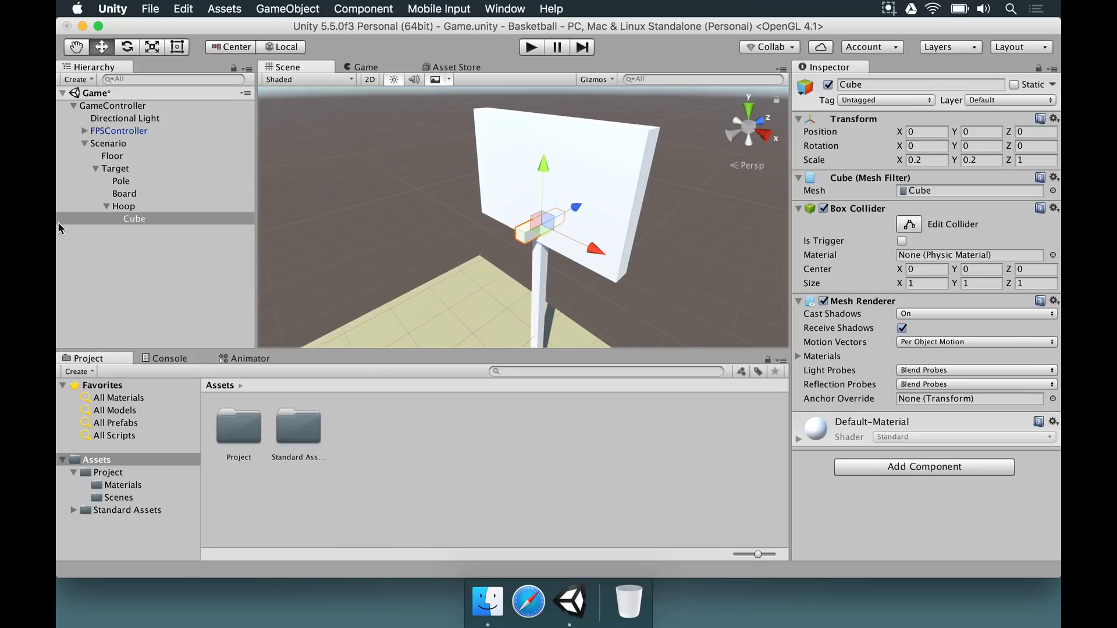
Add a second 3D cube as a child of Hoop.
right_click(122, 222)
left_click(126, 220)
right_click(119, 205)
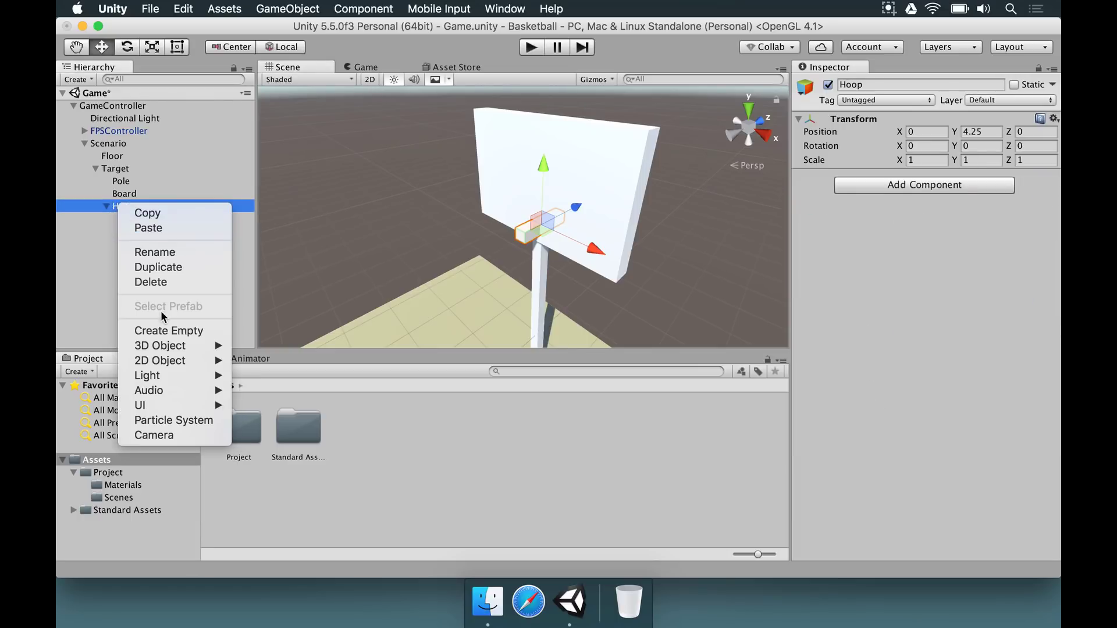
mouse_move(163, 345)
left_click(261, 345)
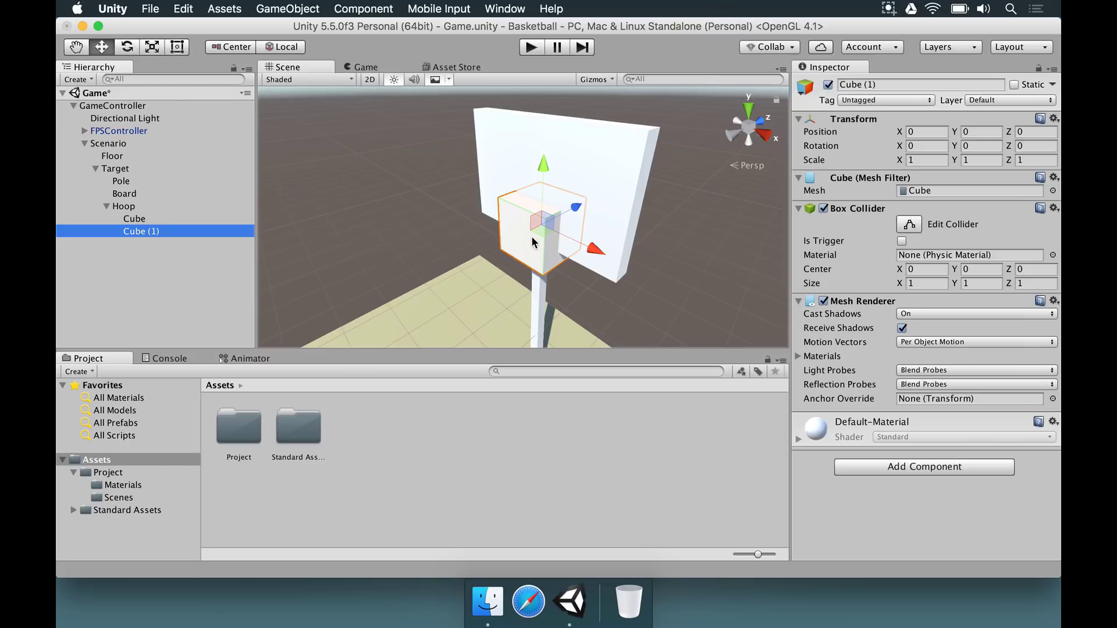
Set the scale of Cube (1) to X 0.2 and Y 0.2, leaving Z at 1.
left_click(925, 161)
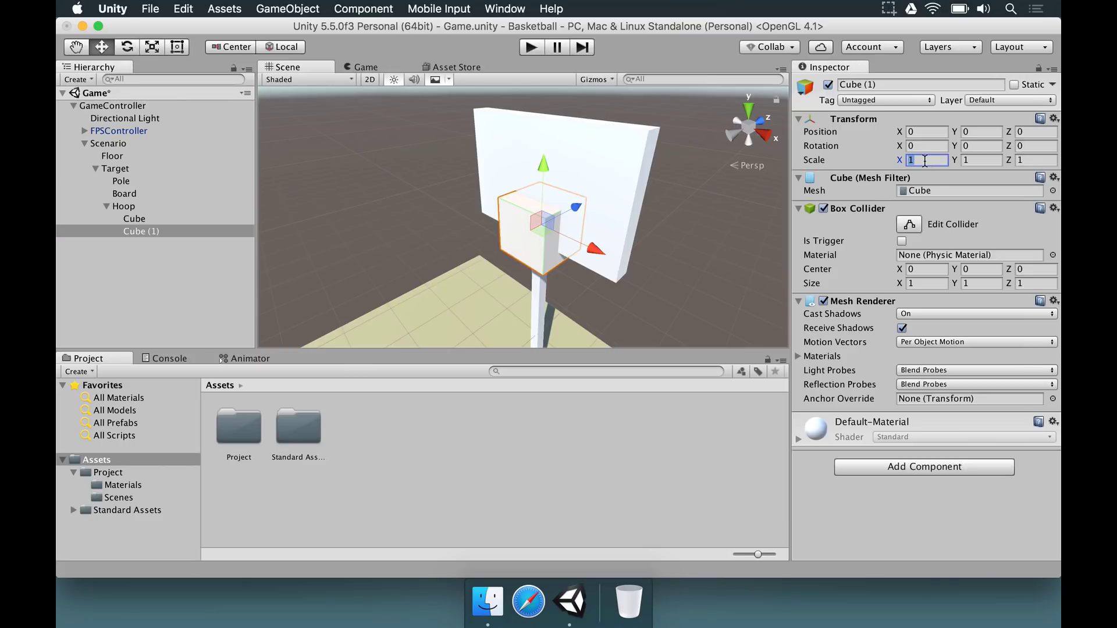
type("0.2")
key("Tab")
type("0.")
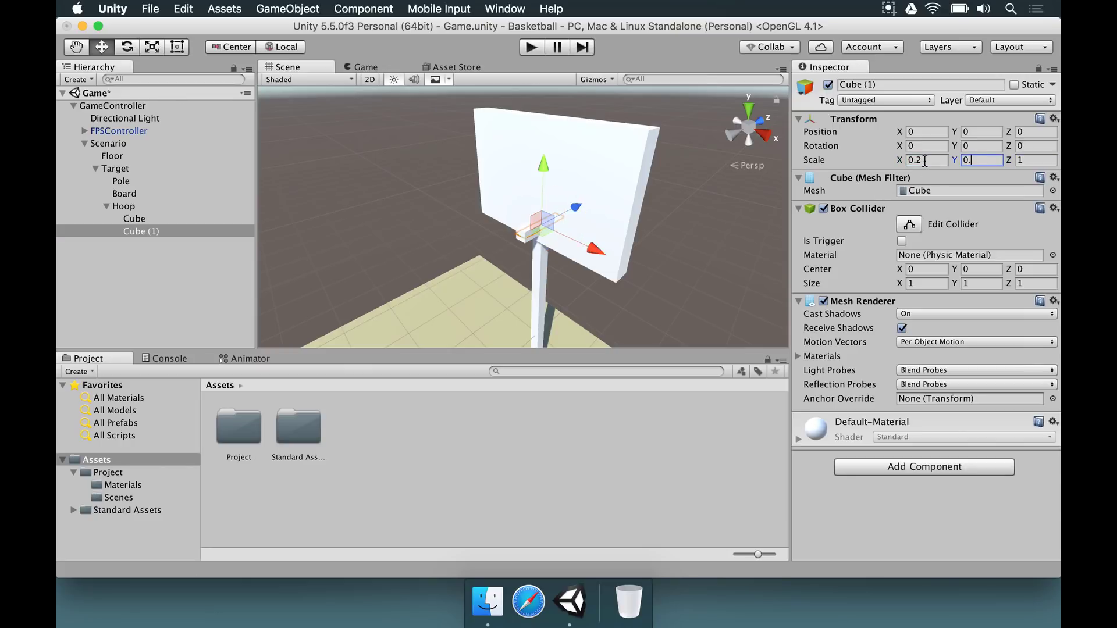
type("2")
key("Tab")
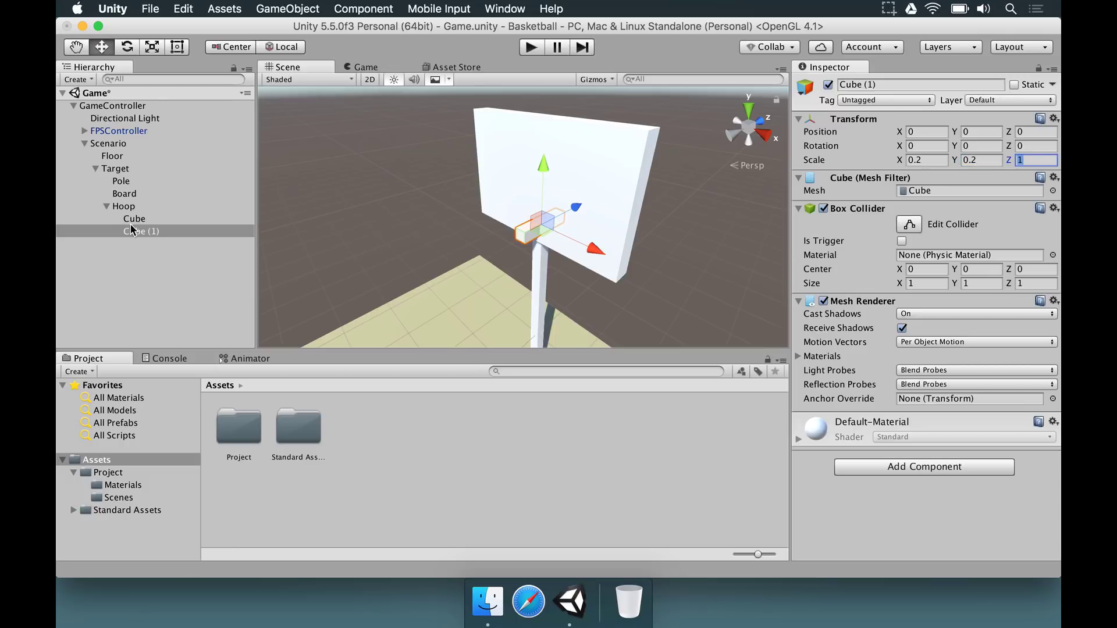
Move Cube (1) out in front of the board and set its position to X -0.8 and Z -1, trying X -0.5 first.
left_click_drag(535, 231, 555, 304)
left_click(926, 132)
type("-")
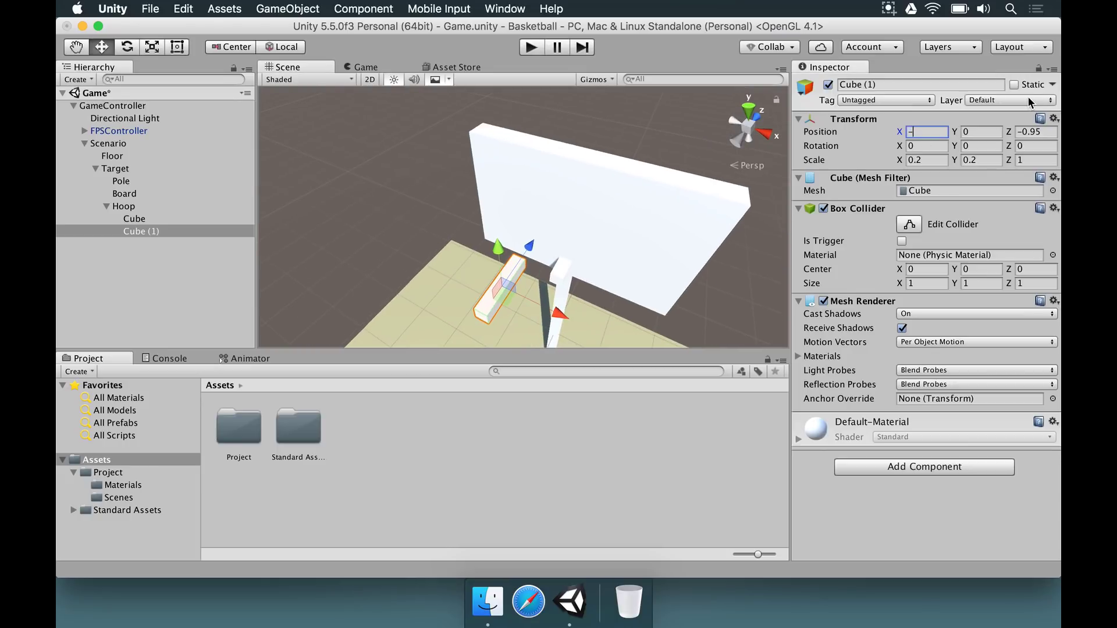
type("0.5")
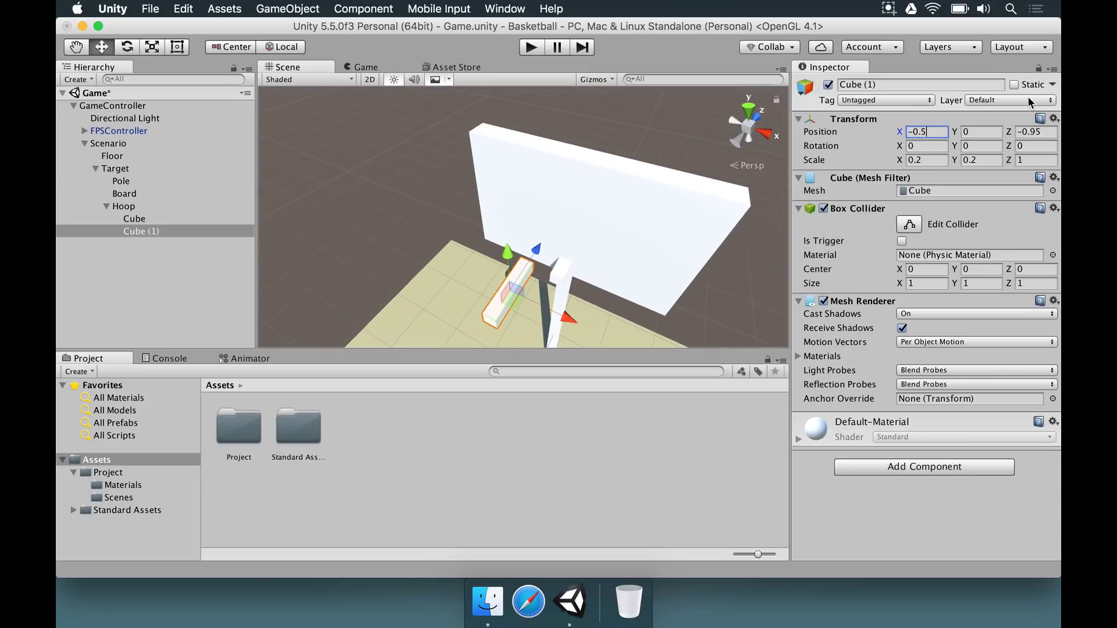
key("BackSpace")
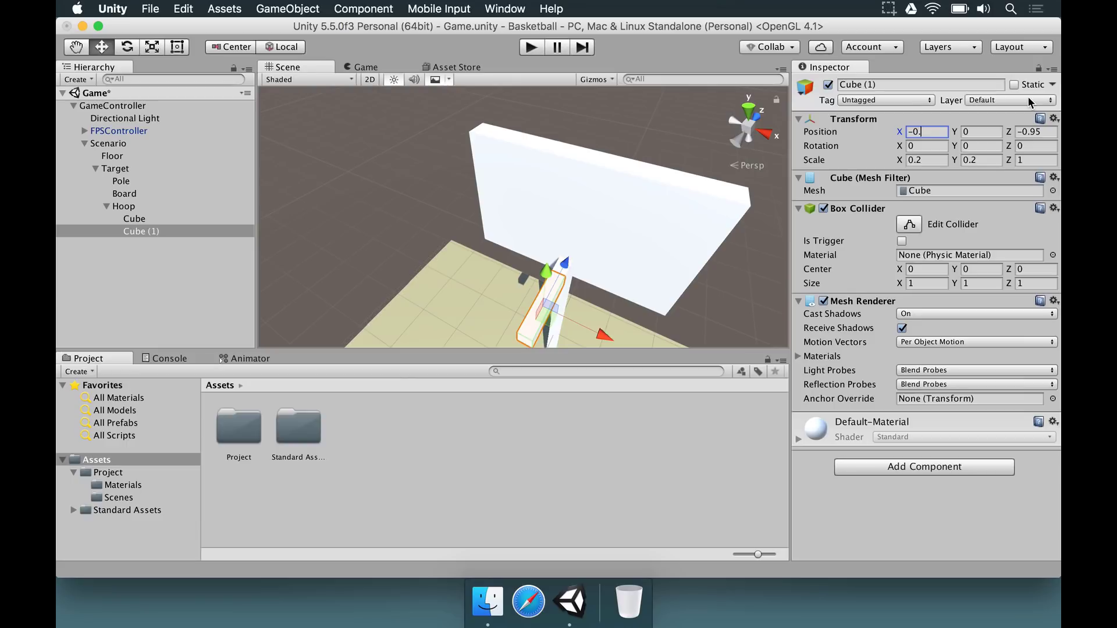
type("8")
key("Tab")
key("Tab")
type("-1")
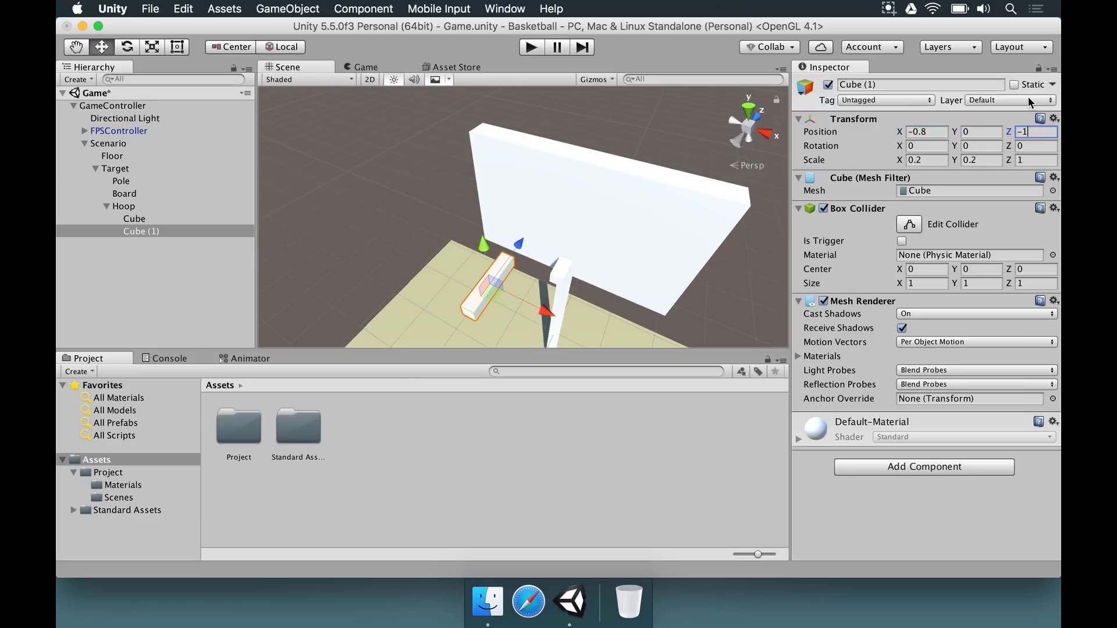
left_click_drag(576, 219, 645, 271, "alt")
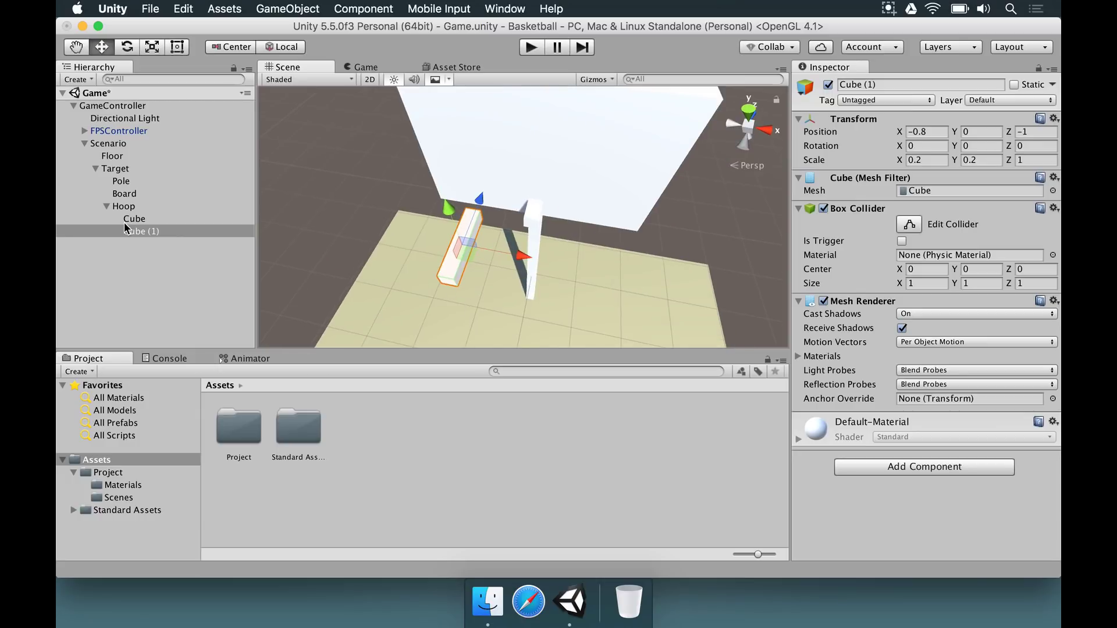
Duplicate Cube (1) and set the copy's X position to 0.8 to form the opposite side bar of the hoop.
left_click(157, 234)
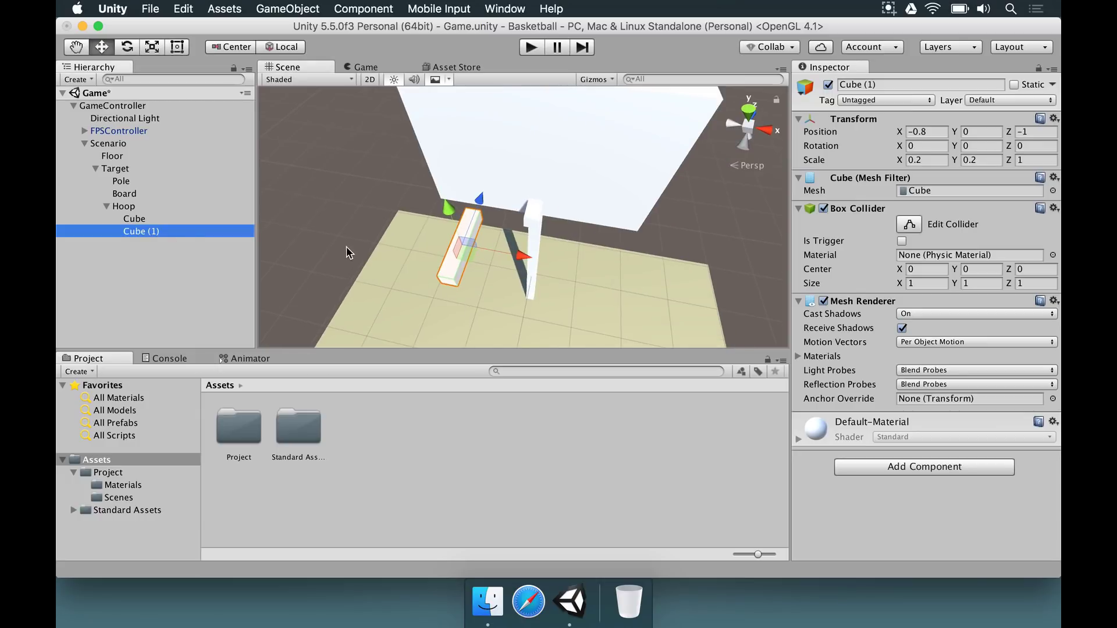
right_click(147, 232)
left_click(186, 294)
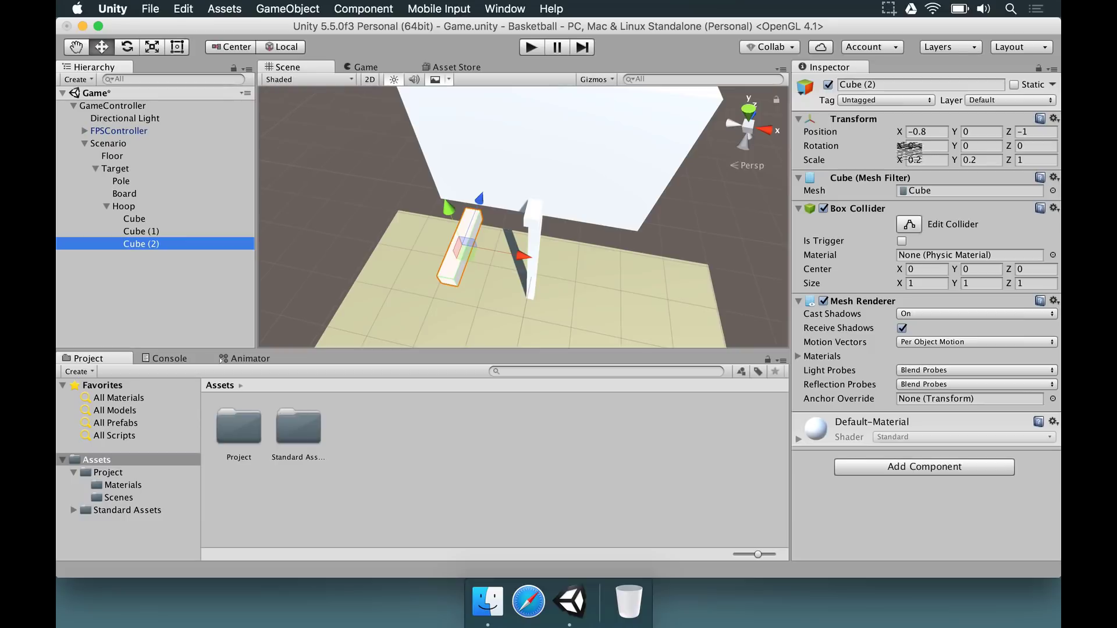
left_click(921, 132)
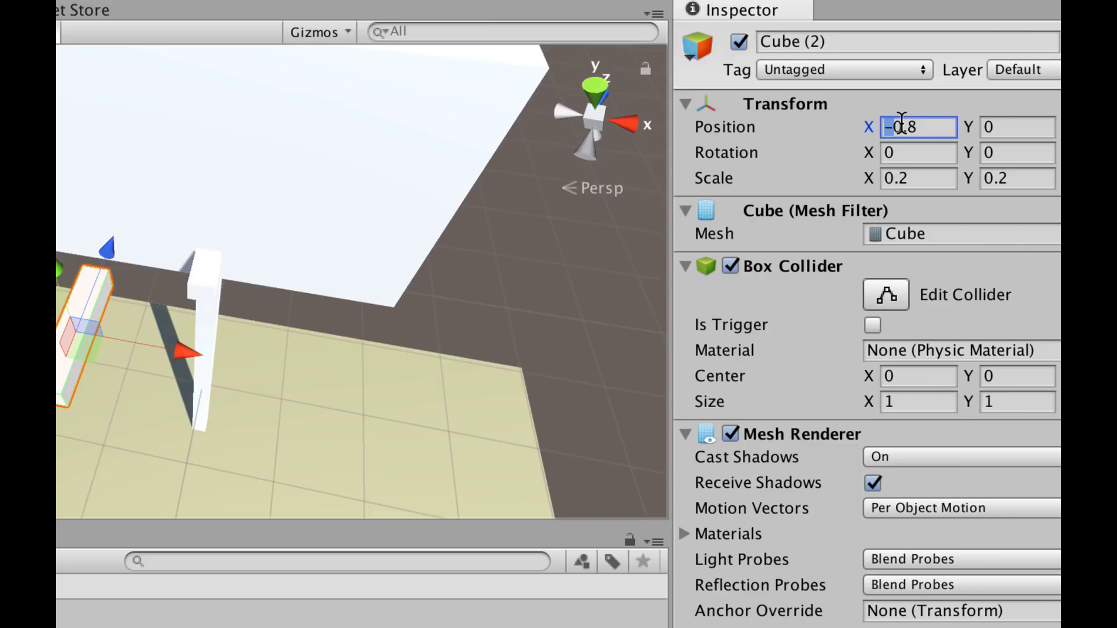
type("0.8")
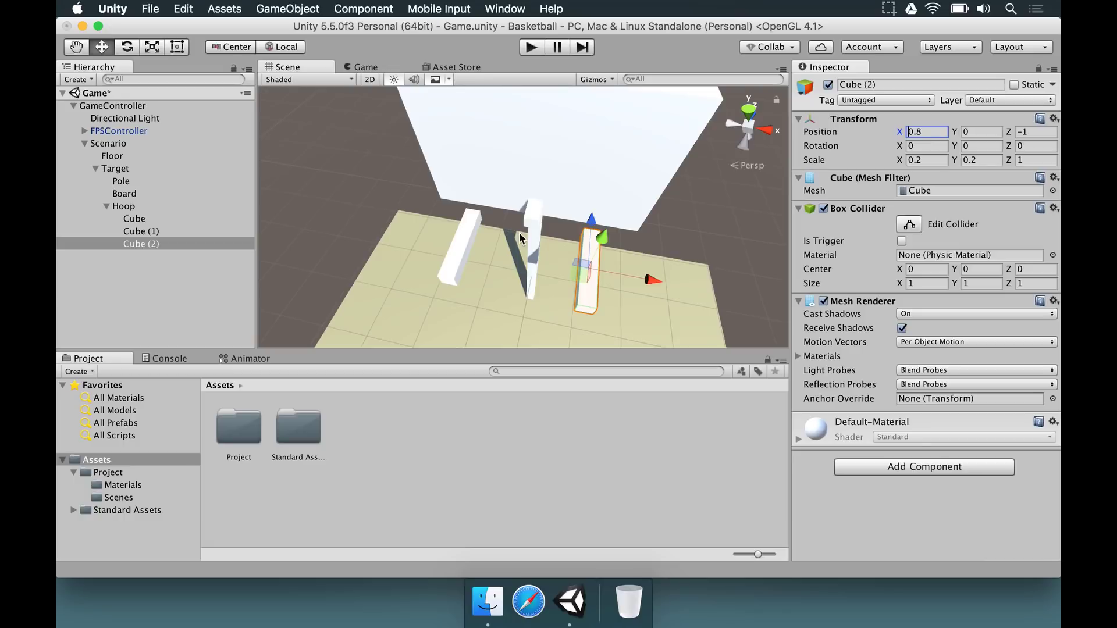
Duplicate Cube (2) and set the copy's X position to 0, midway between the two side bars.
left_click_drag(582, 241, 326, 195, "alt")
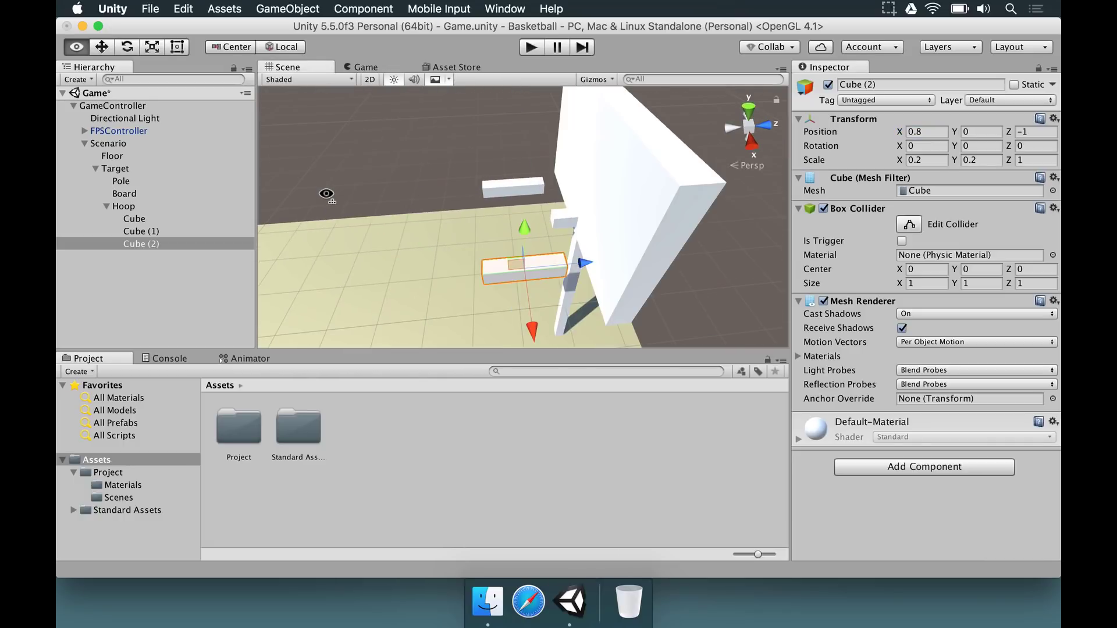
left_click(156, 244)
key("super+d")
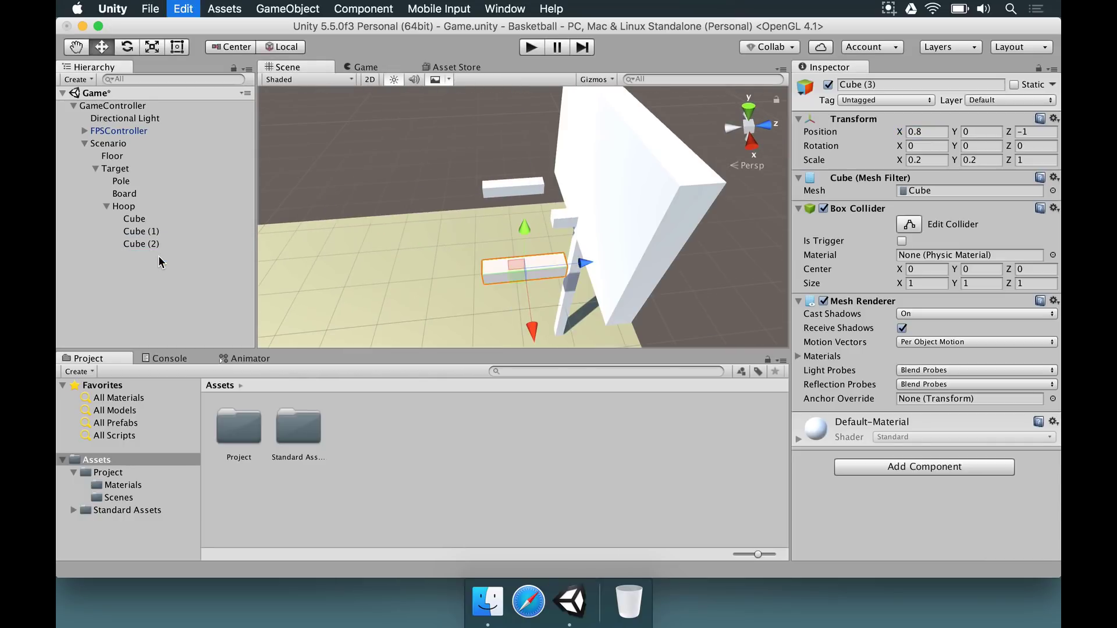
left_click_drag(382, 230, 563, 247, "alt")
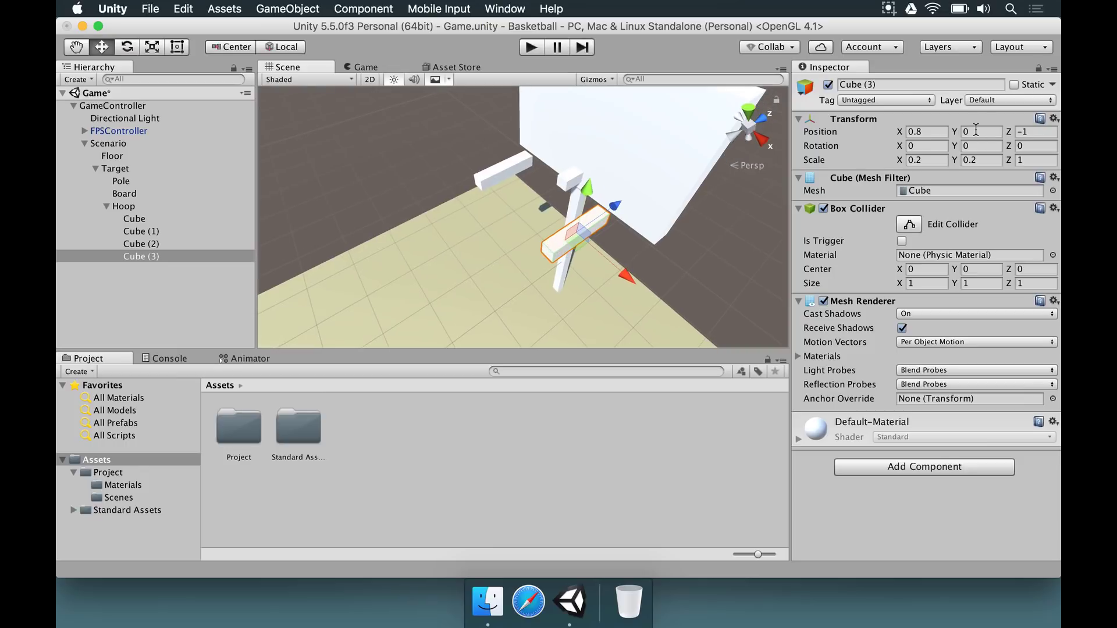
left_click(936, 131)
type("0")
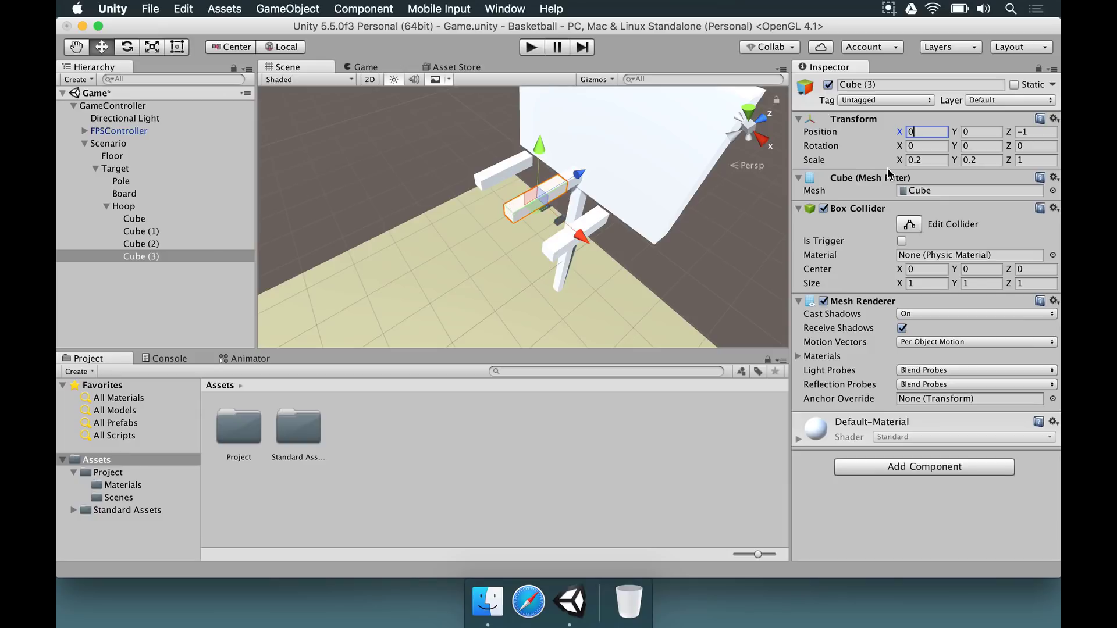
Rotate Cube (3) to Y 90 and set its Z position to -1.5 at the front ends of the side bars.
left_click(993, 147)
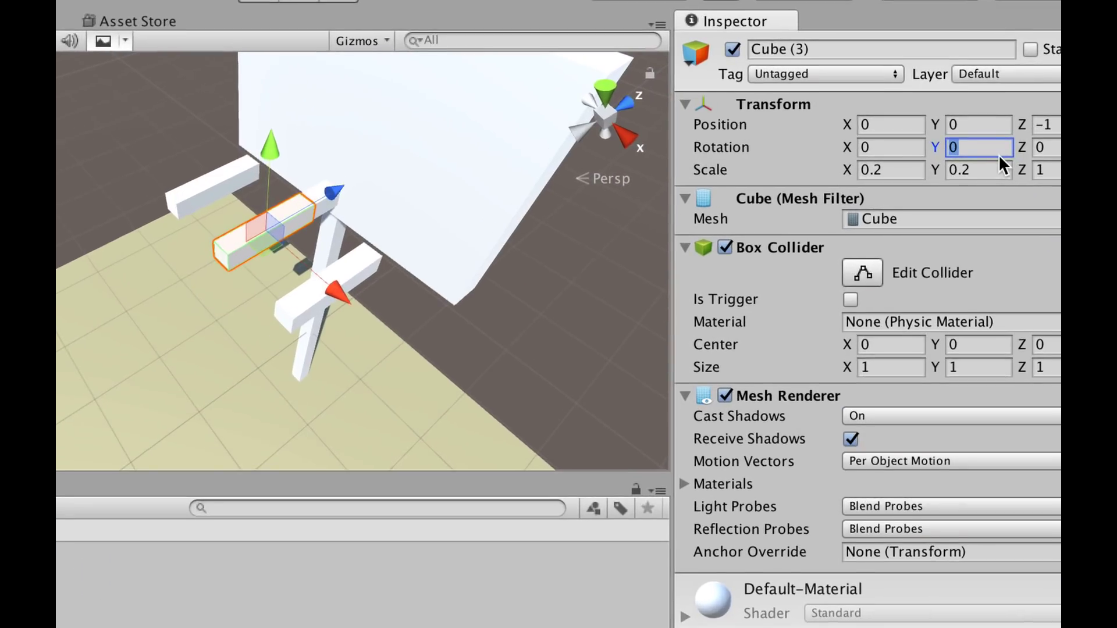
type("90")
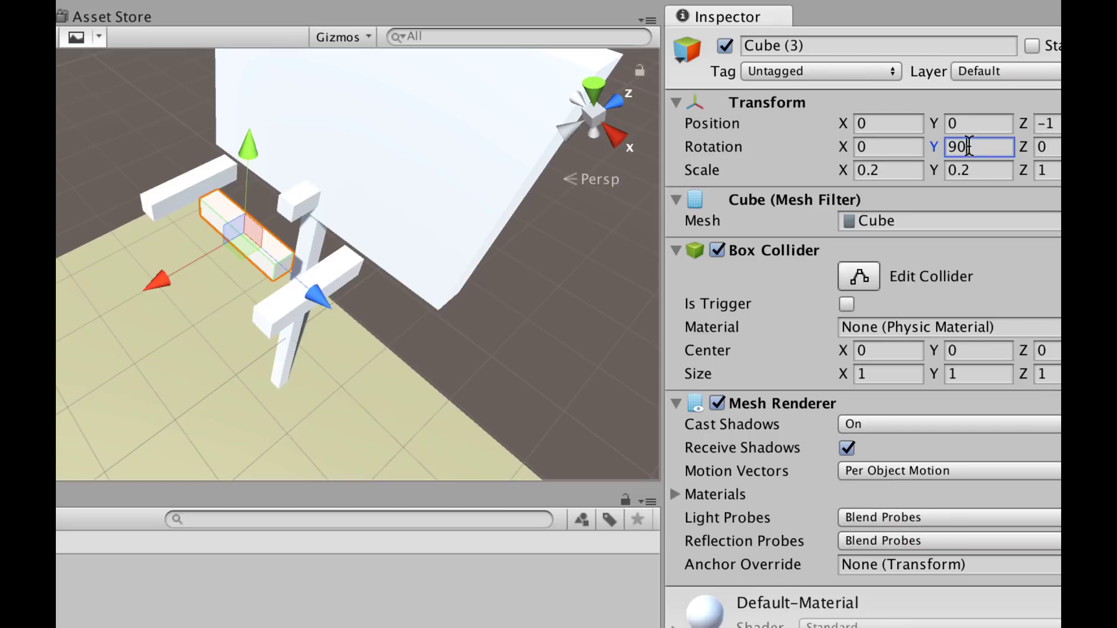
left_click(1047, 124)
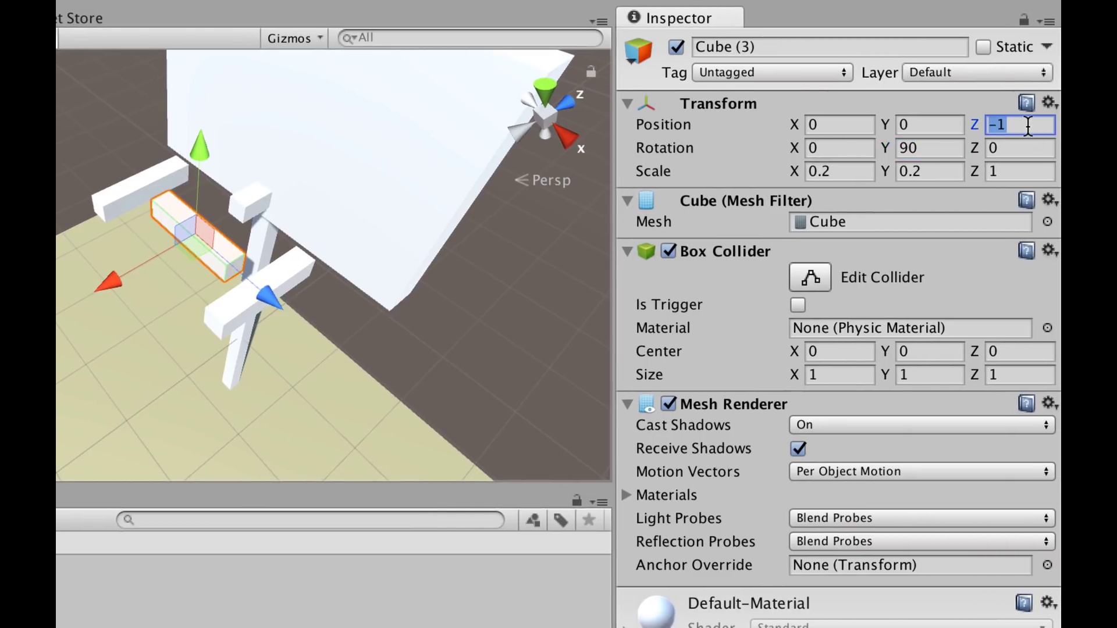
left_click(1028, 126)
type(".5")
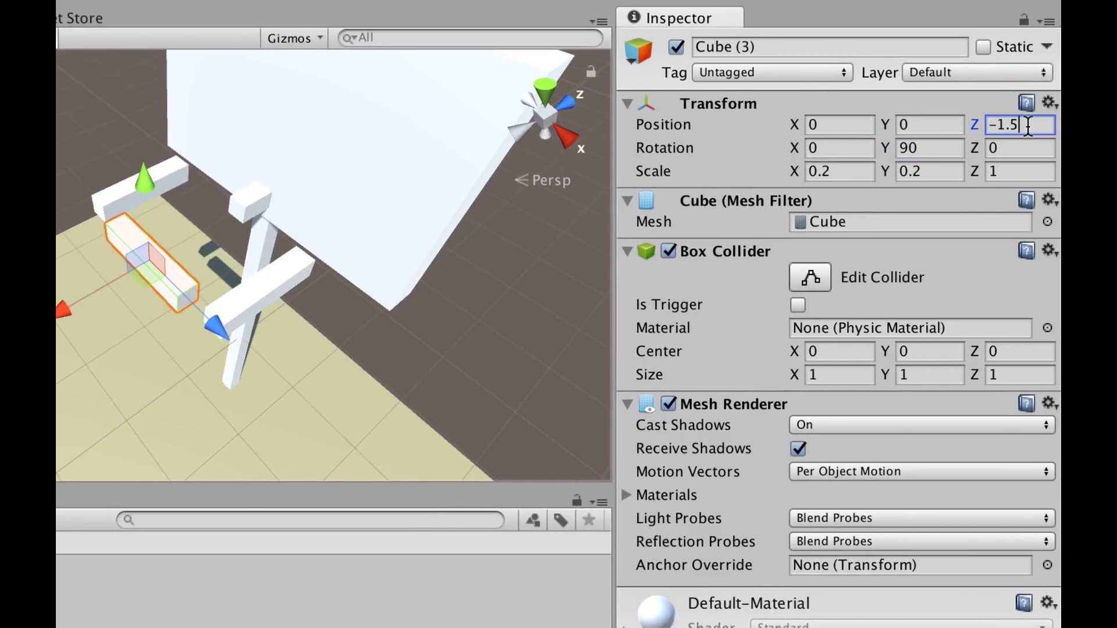
Lengthen the hoop's front bar by setting the Z scale of Cube (3) to 1.8.
left_click(933, 170)
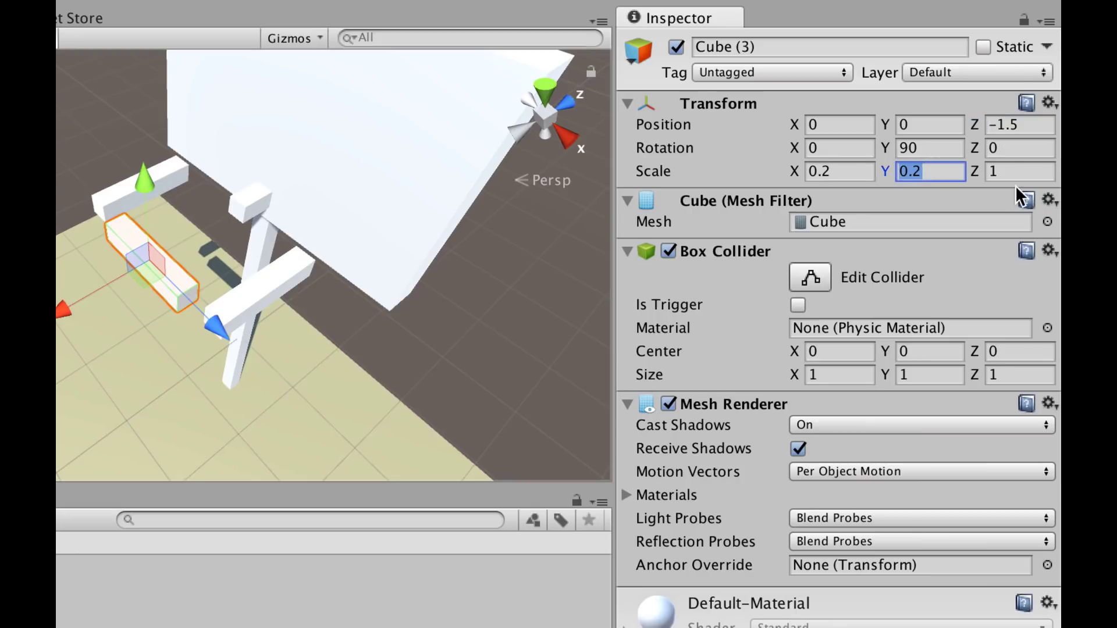
left_click(855, 170)
left_click(1050, 173)
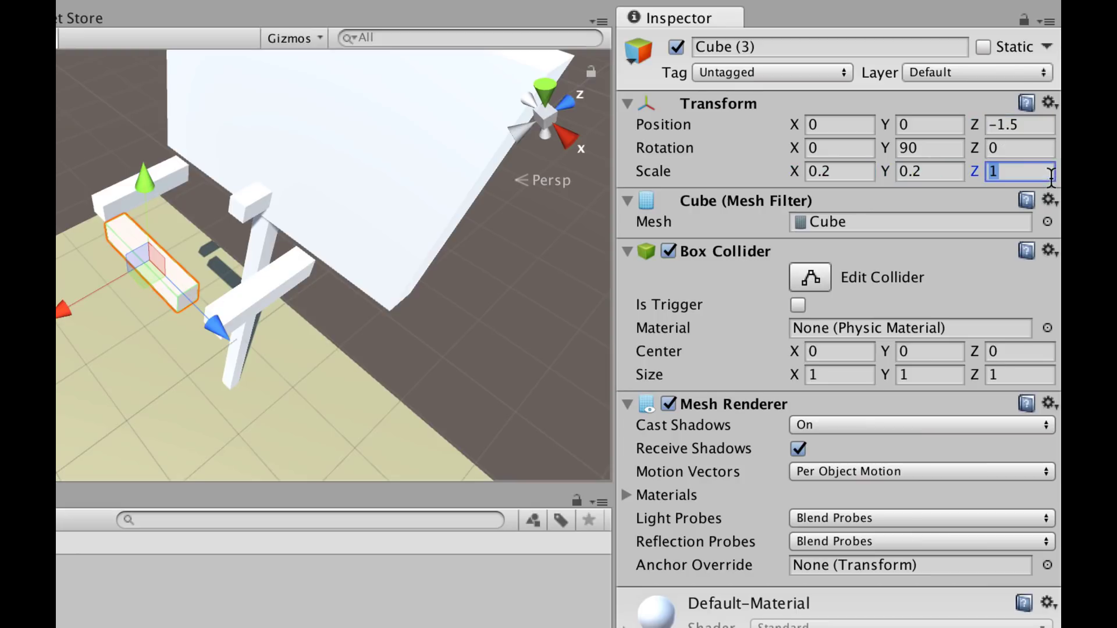
type("2")
key("BackSpace")
type("1.8")
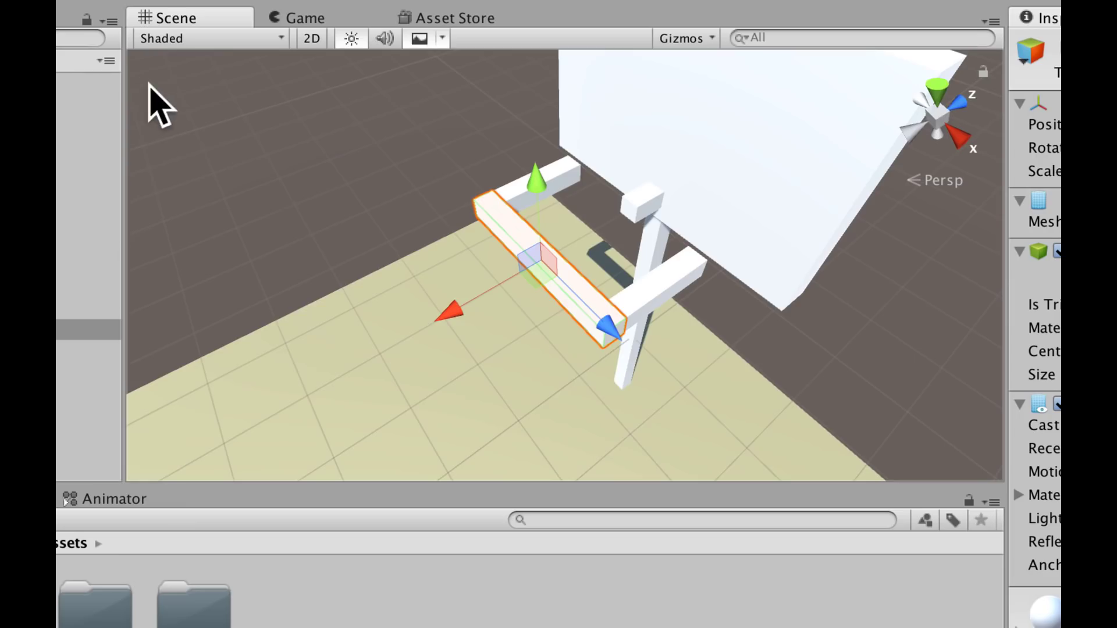
Duplicate the front bar Cube (3) and move the copy towards the board to a Z position of about -0.456.
left_click(150, 87)
right_click_drag(337, 124, 369, 132)
left_click(461, 211)
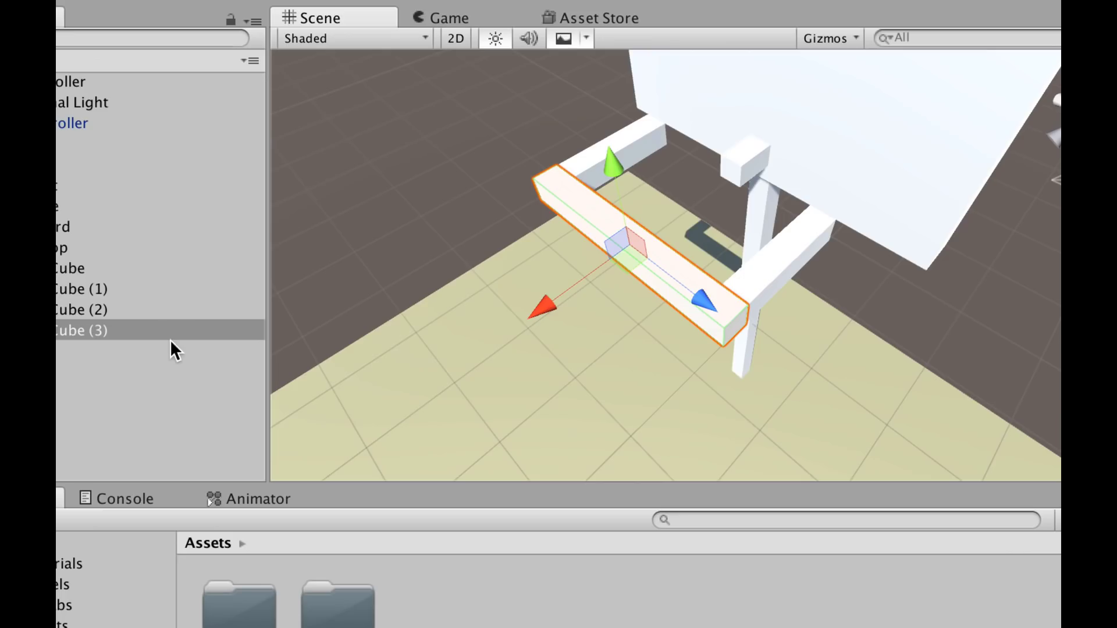
left_click(171, 335)
key("super+d")
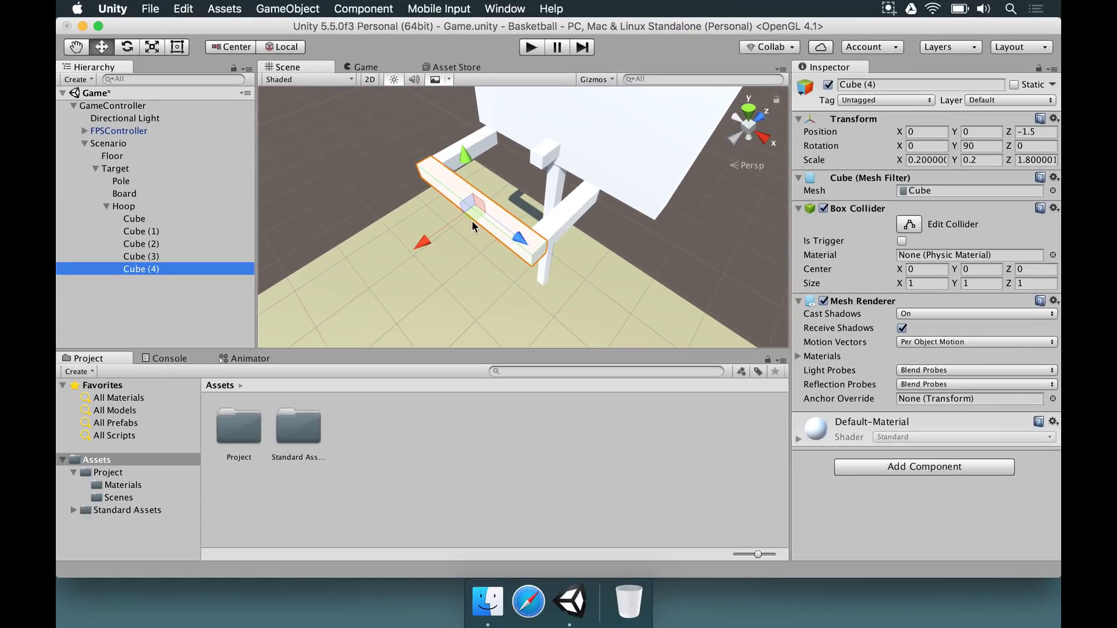
left_click_drag(423, 244, 494, 198)
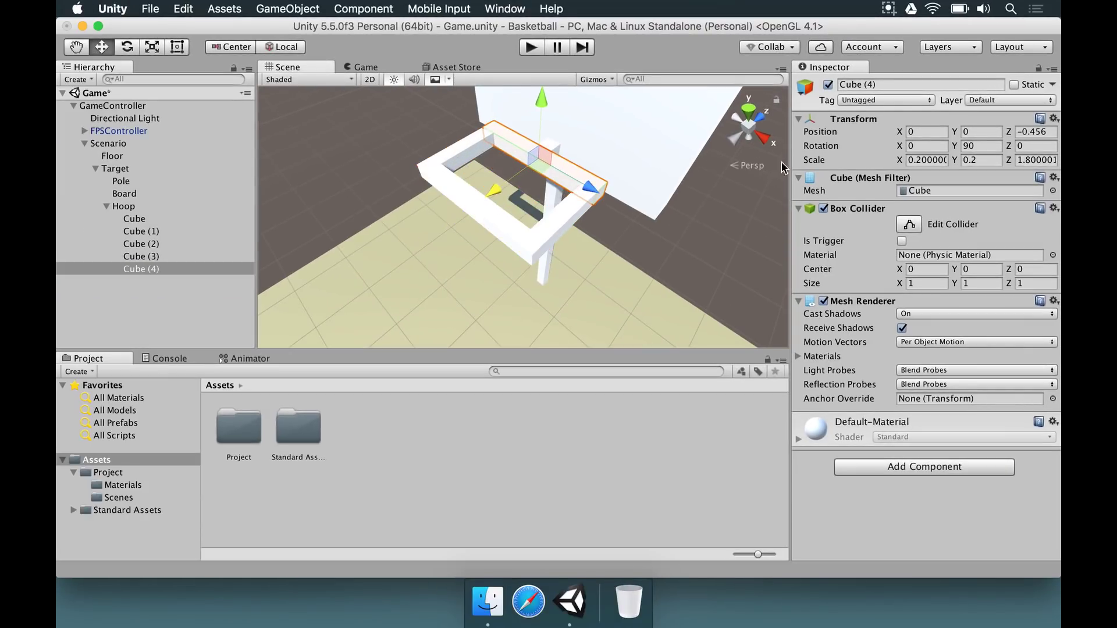
Move the hoop's front bar Cube (3) away from the board to a Z position of about -1.874.
left_click_drag(781, 162, 323, 161, "alt")
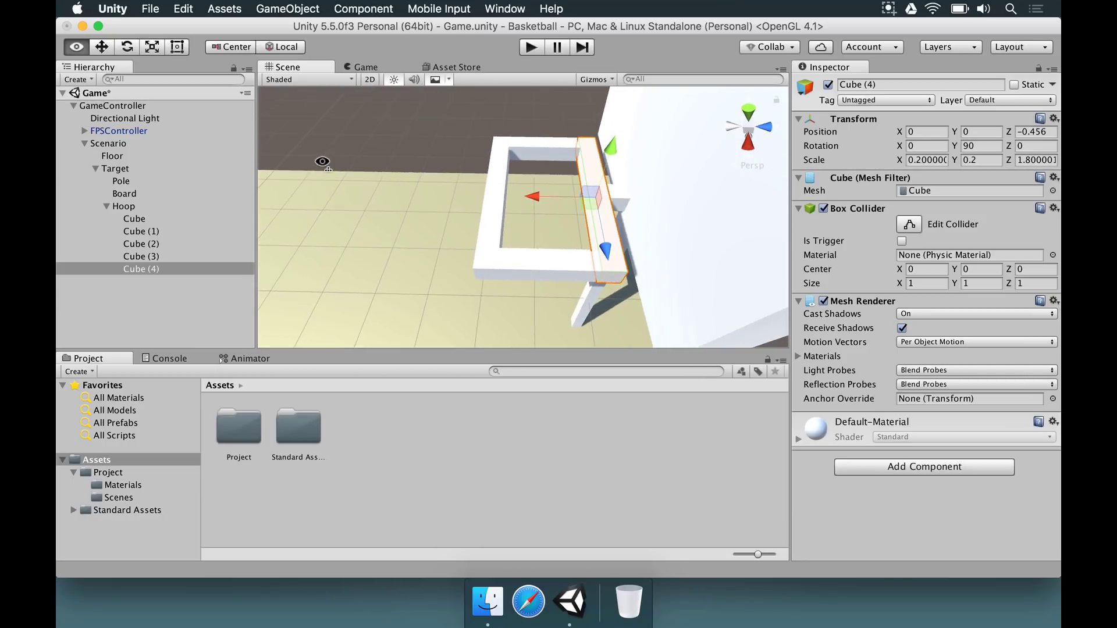
left_click(494, 186)
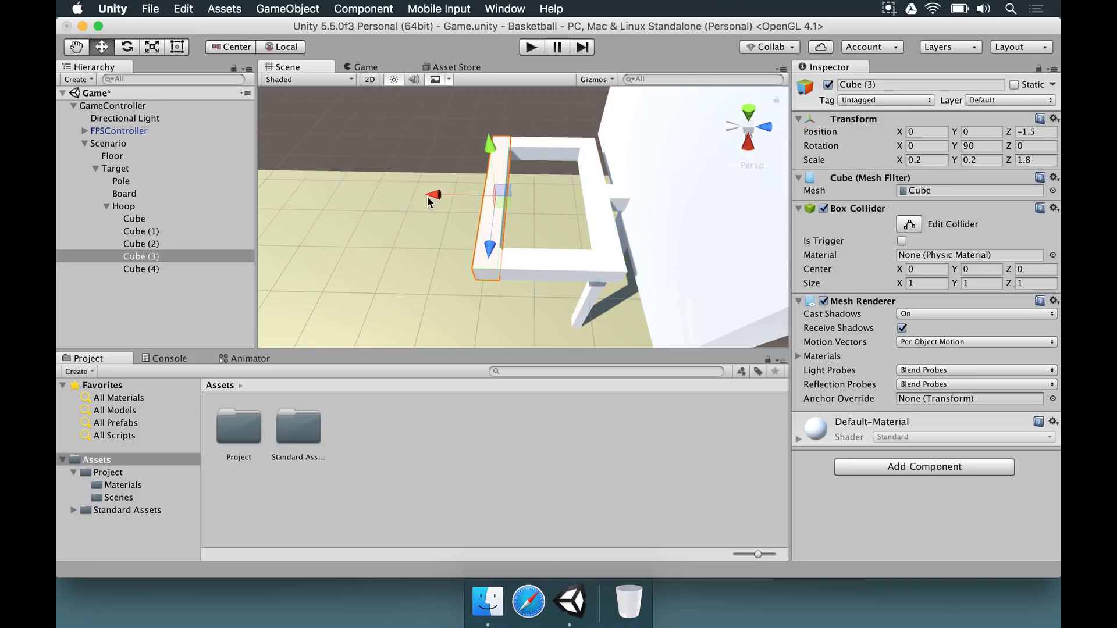
left_click(182, 260)
left_click_drag(428, 202, 408, 199)
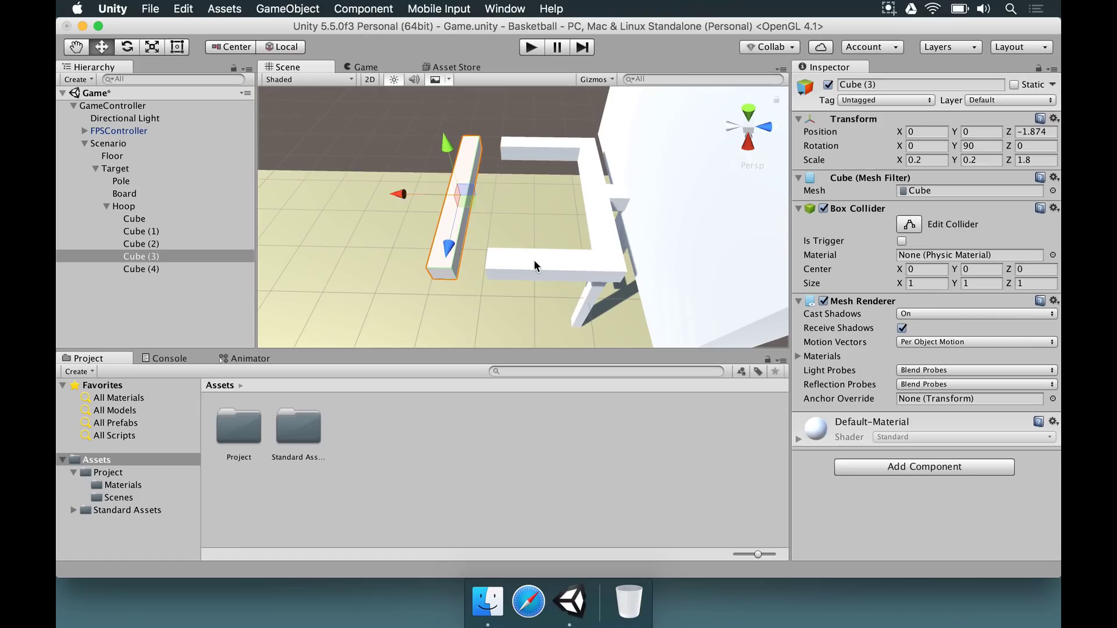
Select both side bars, Cube (1) and Cube (2), and move them along Z to sit midway between the front and back bars.
left_click(535, 265)
left_click(543, 156, "shift")
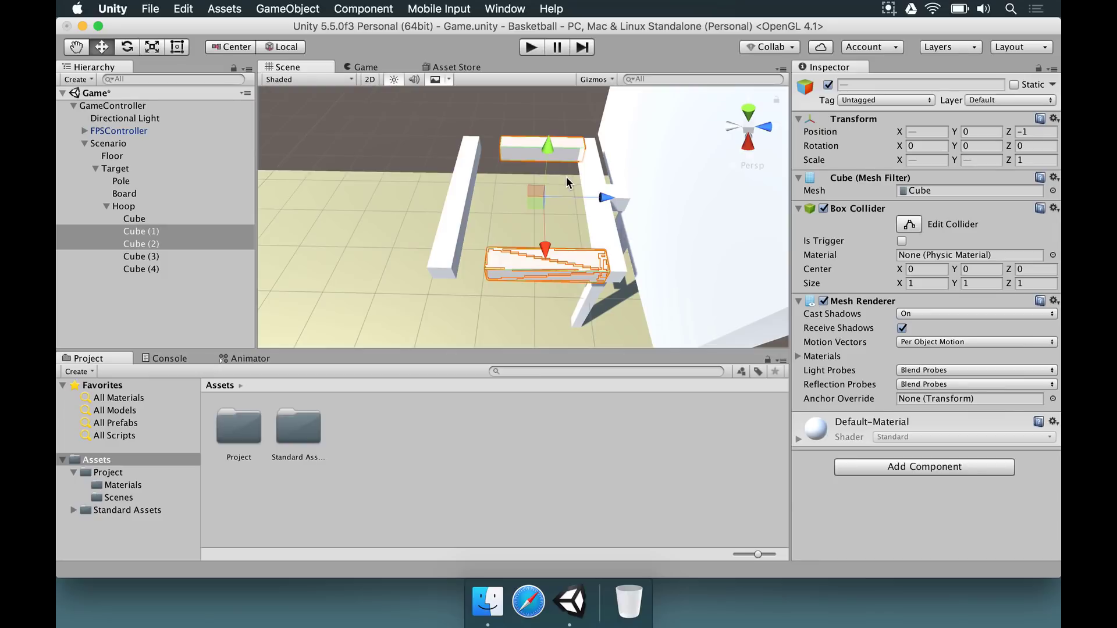
left_click_drag(604, 204, 563, 198)
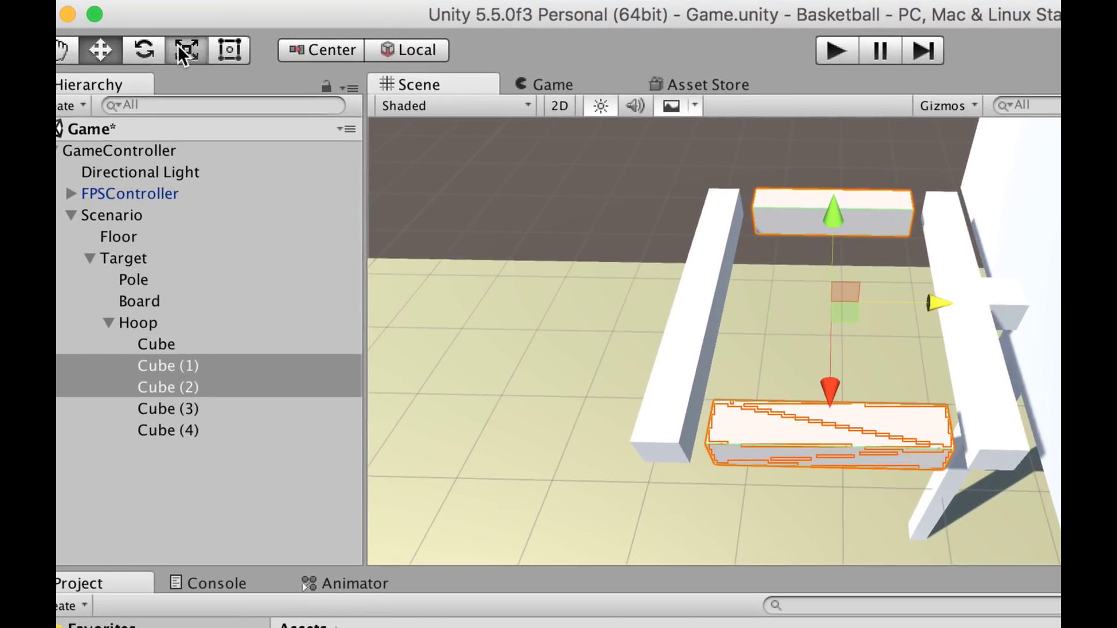
Scale both side bars along Z until they meet the hoop's front and back bars.
left_click(178, 48)
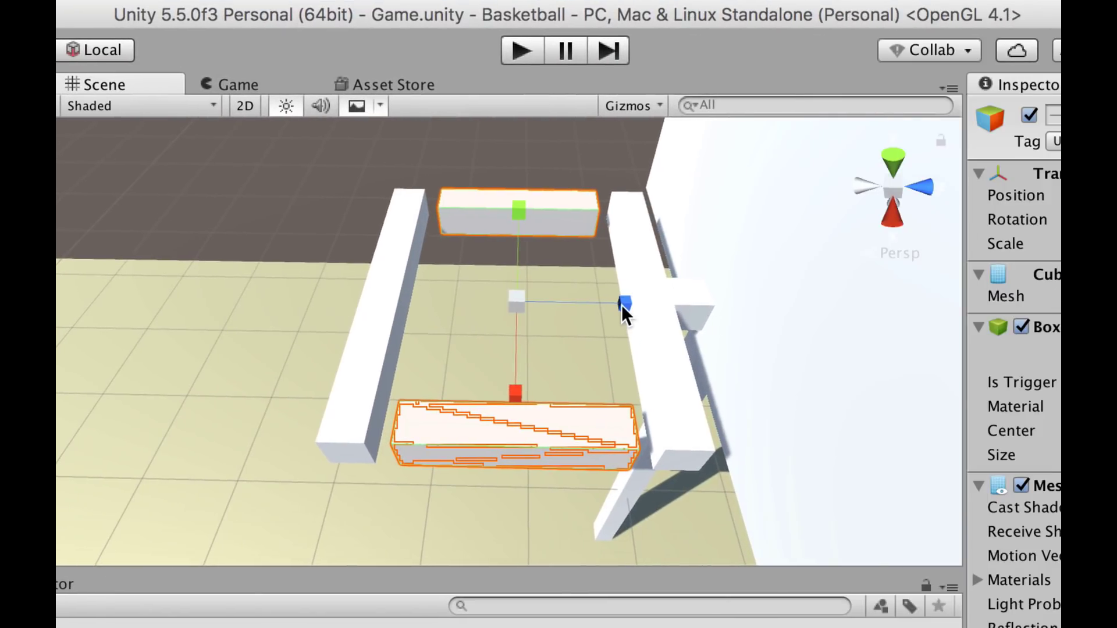
left_click_drag(622, 305, 645, 304)
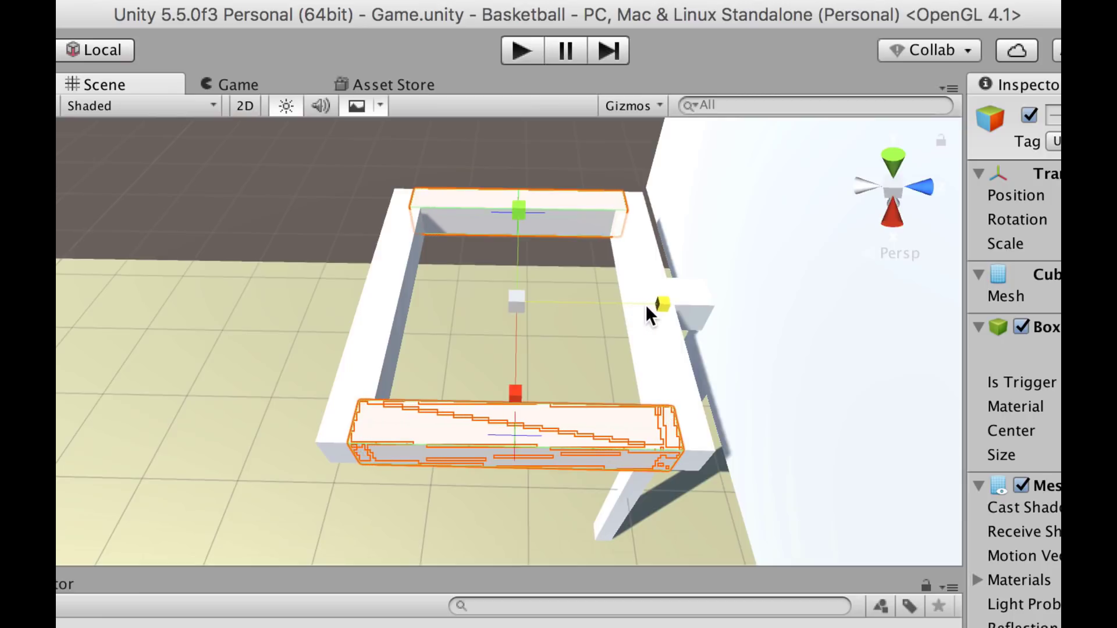
left_click(312, 201)
left_click_drag(311, 201, 581, 137, "alt")
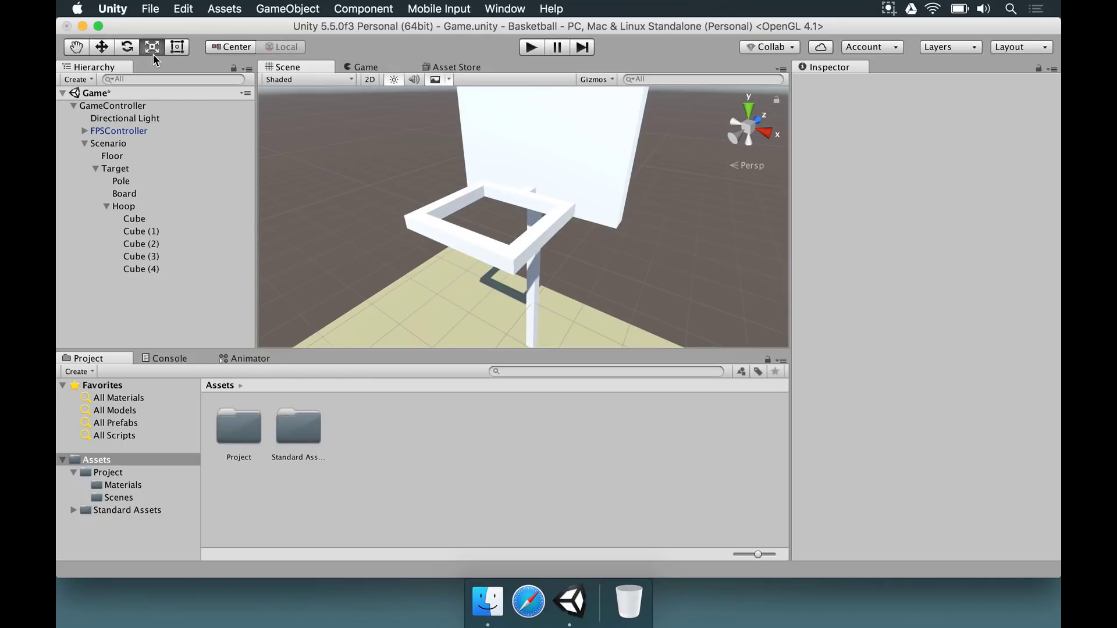
left_click(101, 47)
left_click_drag(512, 204, 469, 135, "alt")
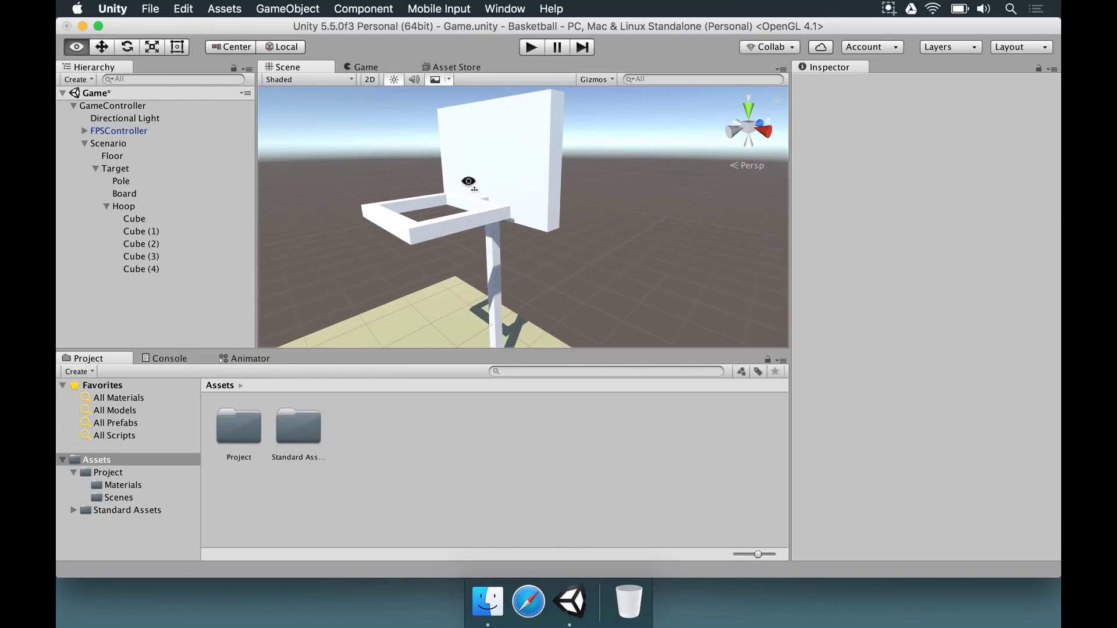
left_click_drag(468, 181, 480, 192, "alt")
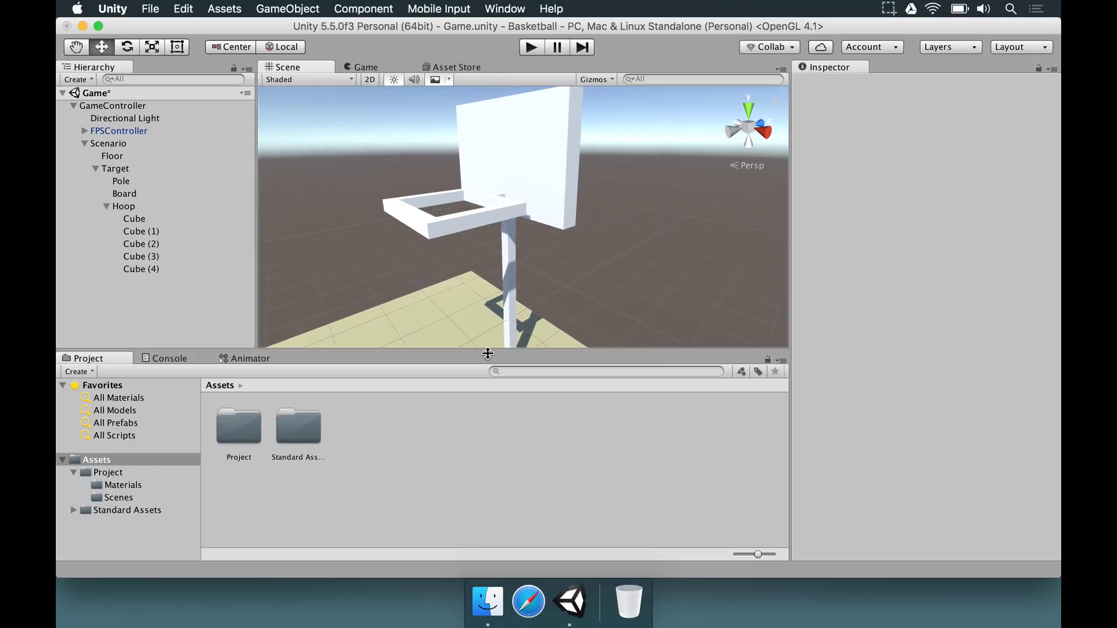
Create a new material named Pole in the project's Materials folder.
left_click(131, 488)
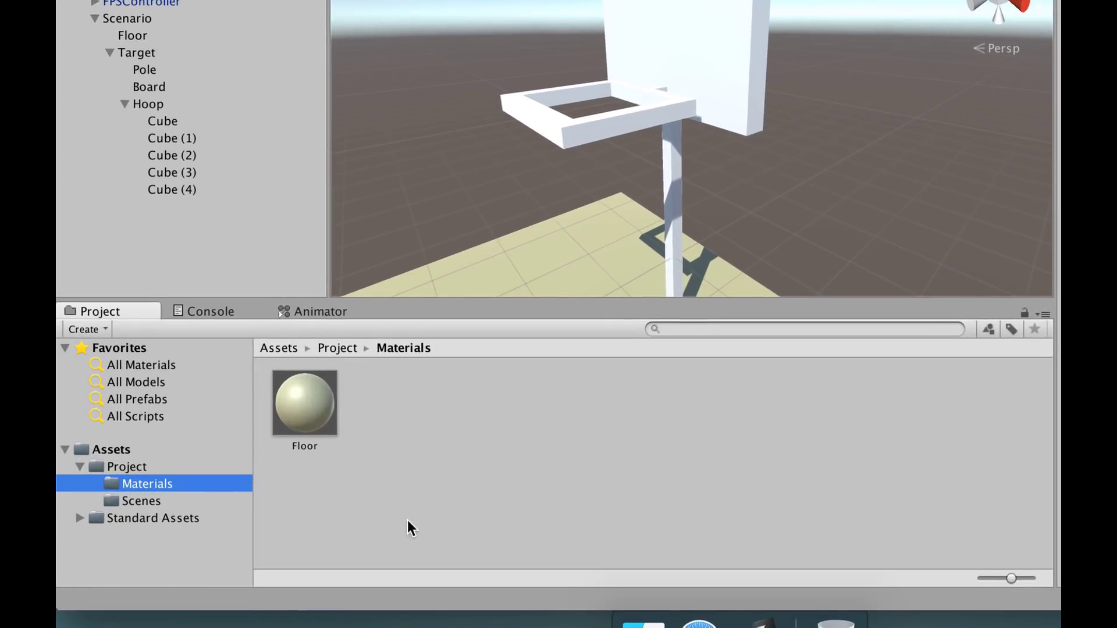
right_click(335, 510)
mouse_move(460, 230)
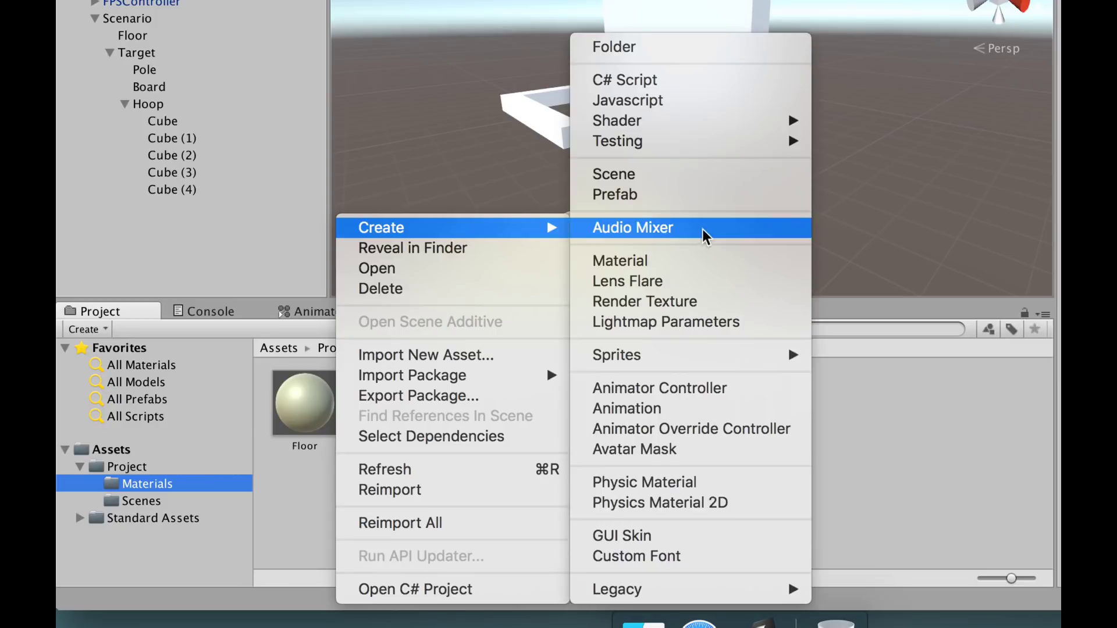
left_click(620, 260)
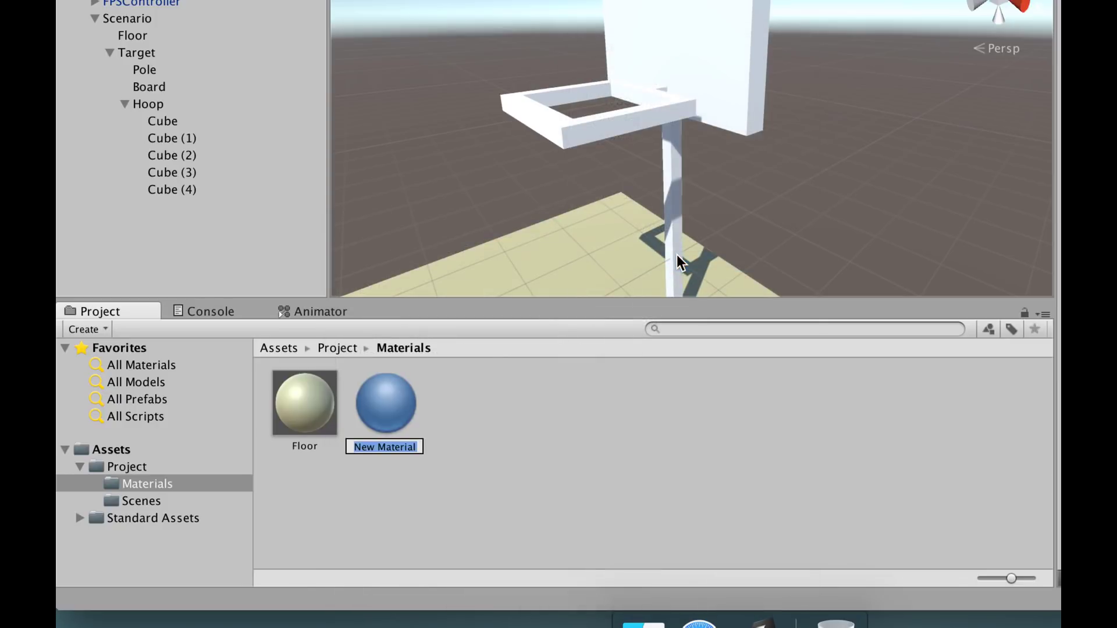
type("Pole")
key("Return")
left_click(522, 404)
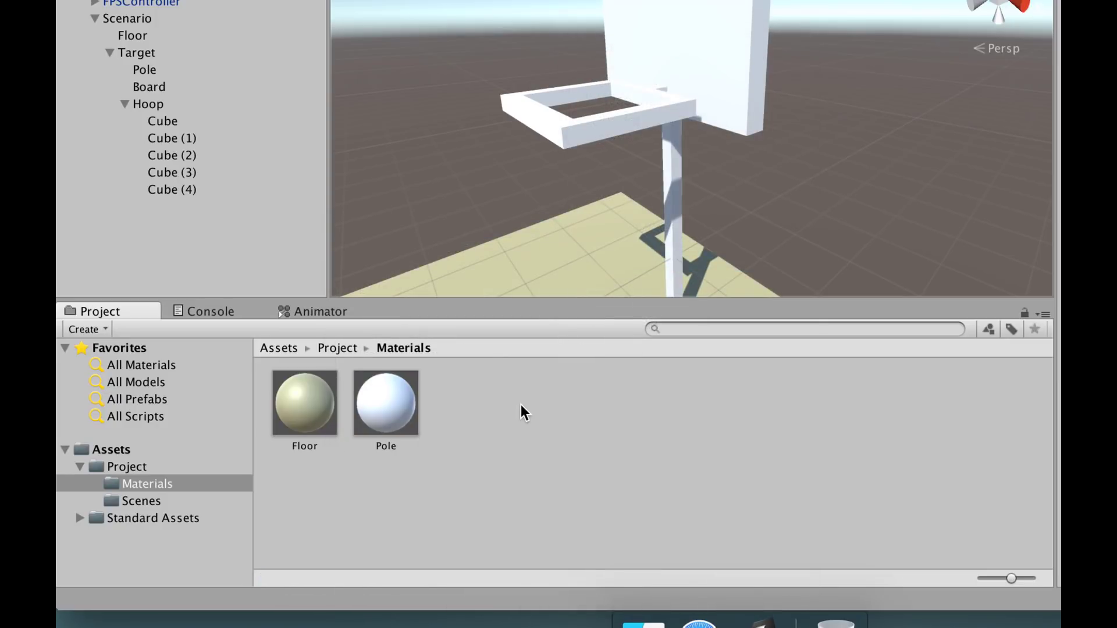
Create a second material named Hoop in the Materials folder.
right_click(521, 404)
mouse_move(637, 230)
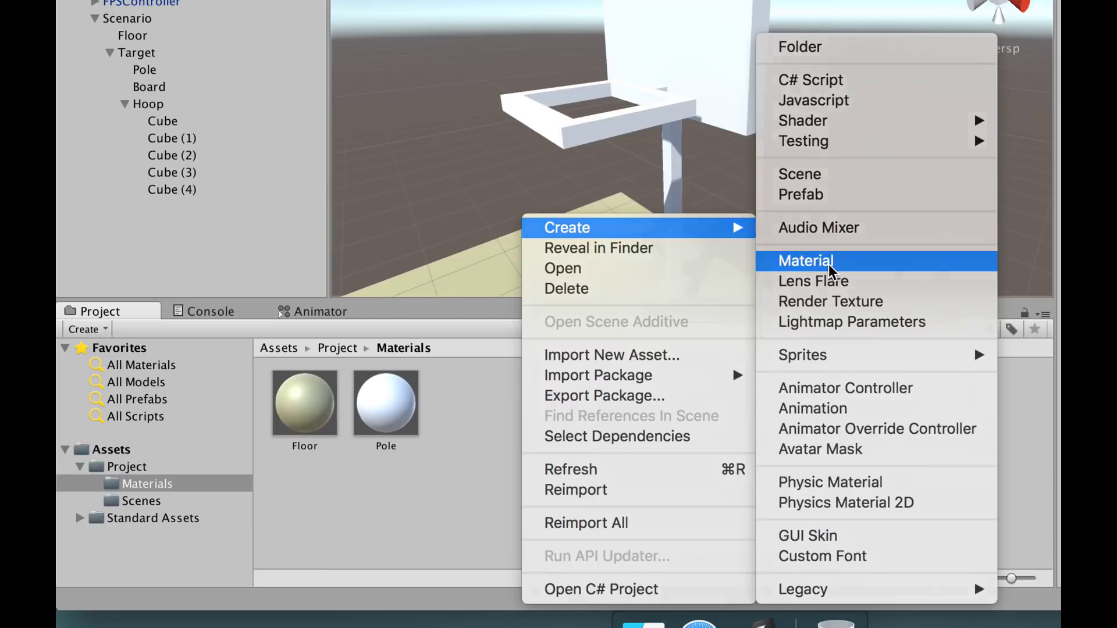
left_click(829, 262)
type("Hoop")
key("Return")
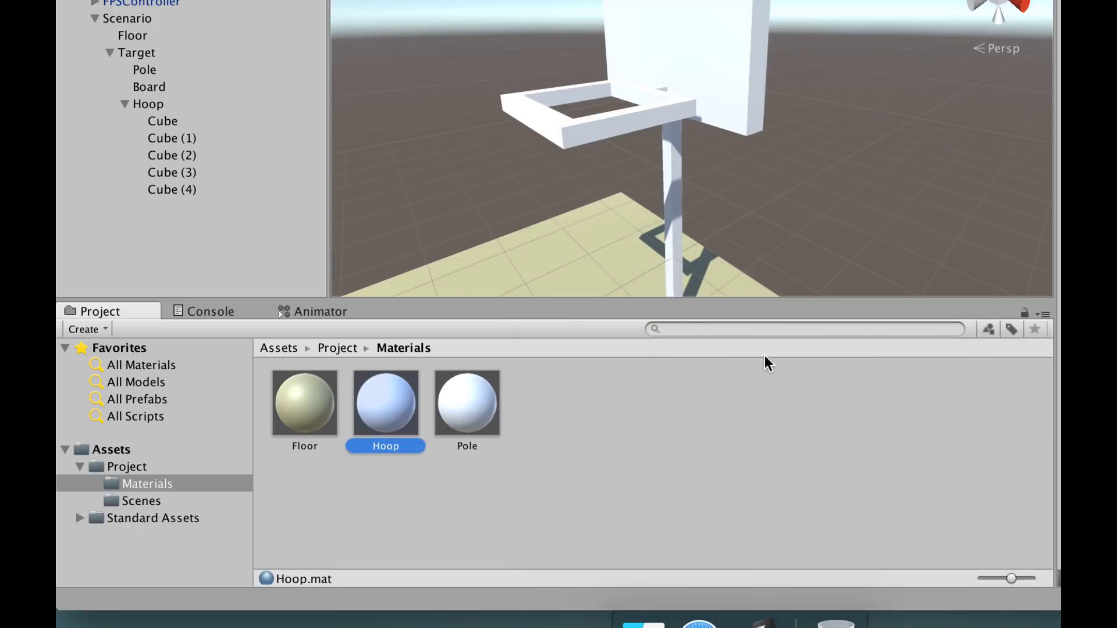
Create a third material in the Materials folder and name it Board.
right_click(435, 492)
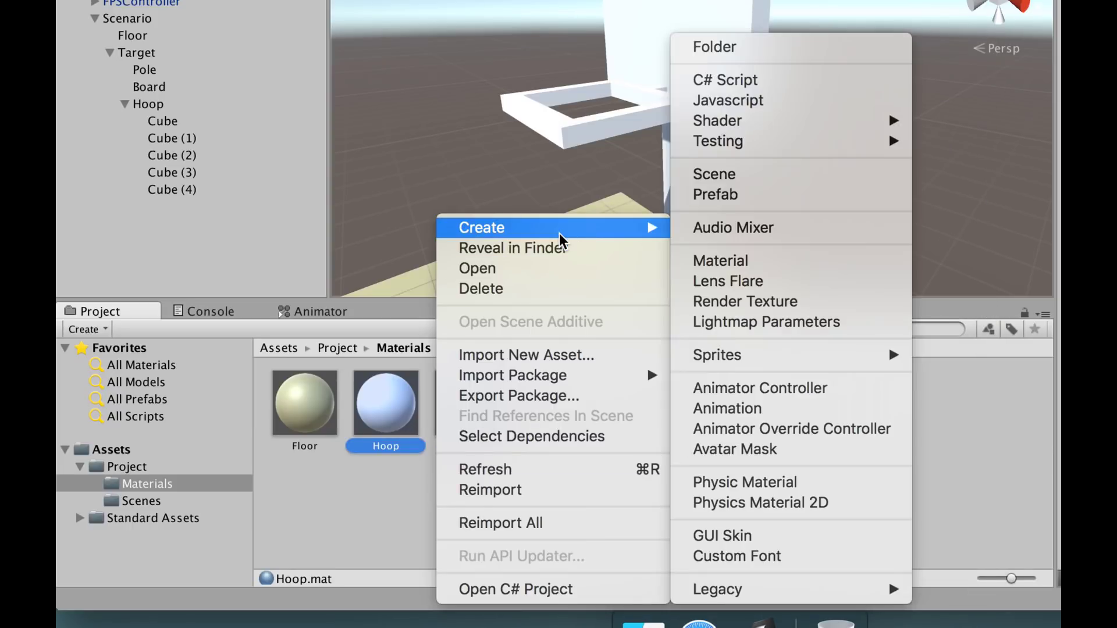
left_click(709, 259)
type("Boar")
key("Return")
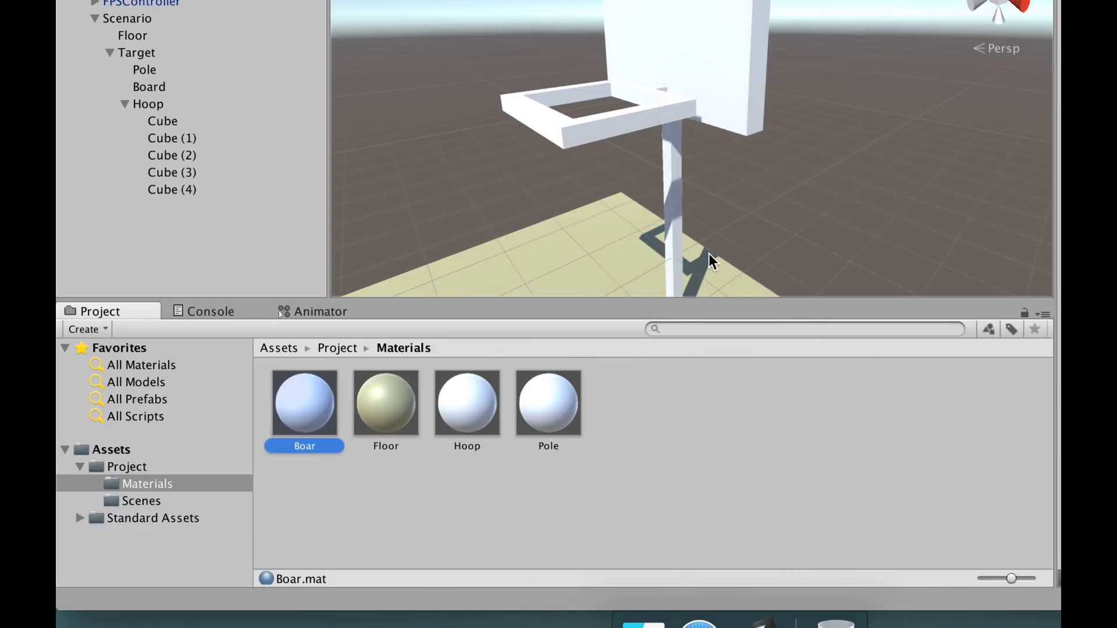
key("Return")
type("Board")
key("Return")
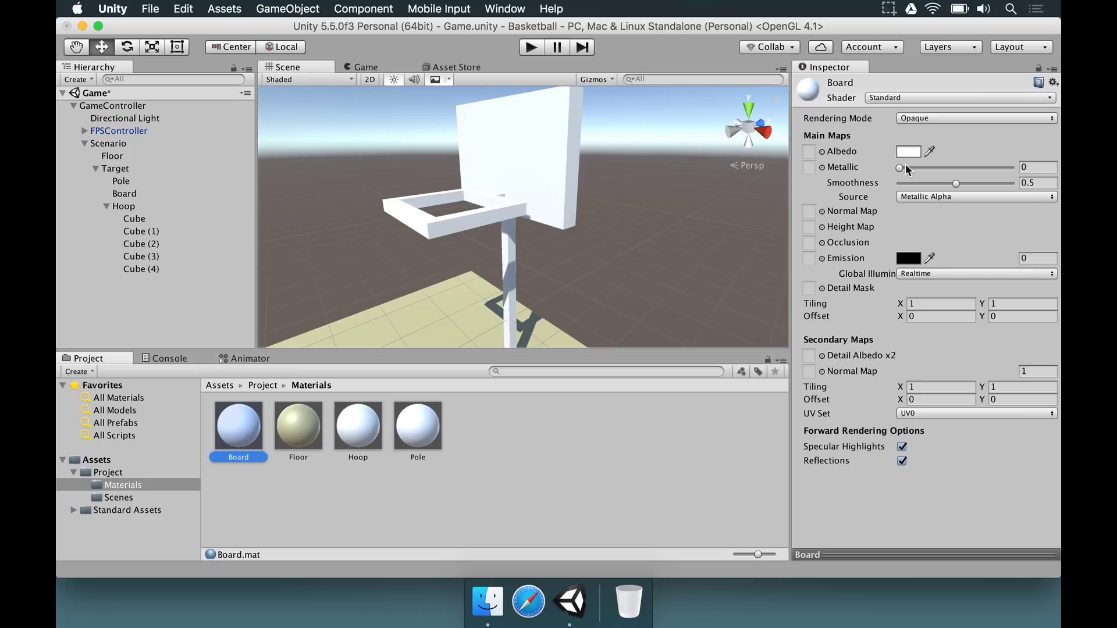
Set the Board material's albedo to a light red, about FF7474.
left_click(907, 153)
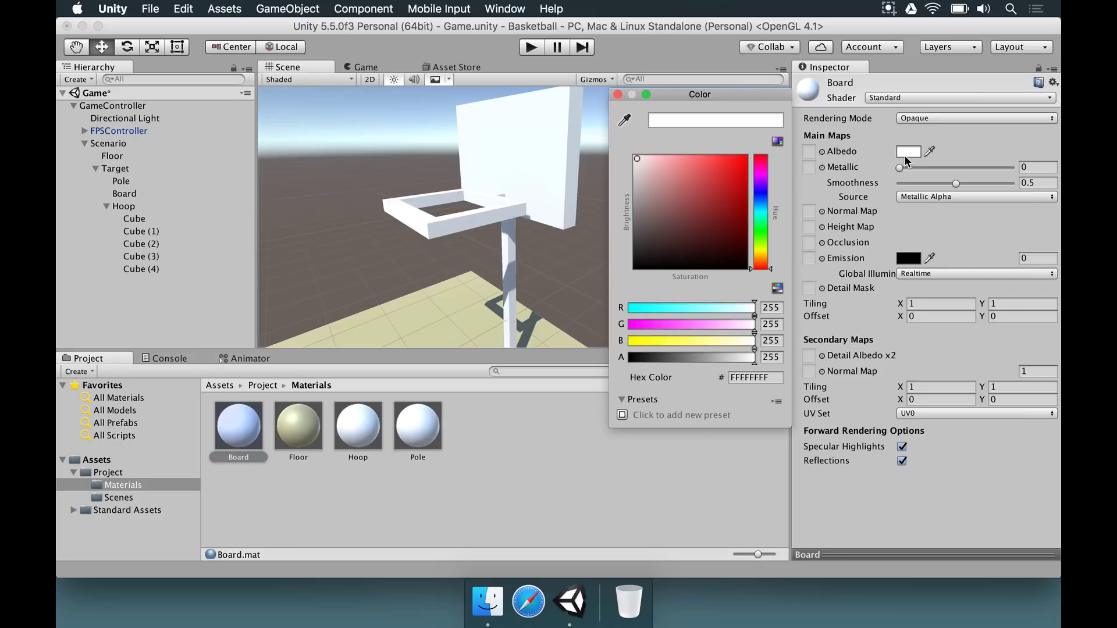
left_click_drag(714, 175, 699, 156)
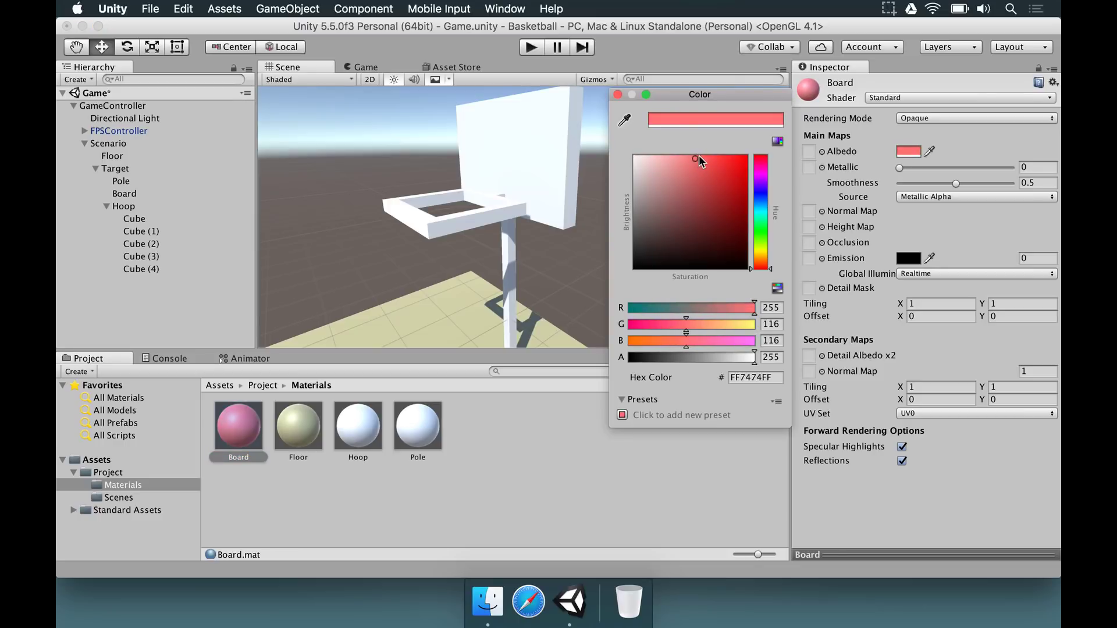
left_click(618, 94)
Set the Hoop material's albedo colour to black.
left_click(357, 426)
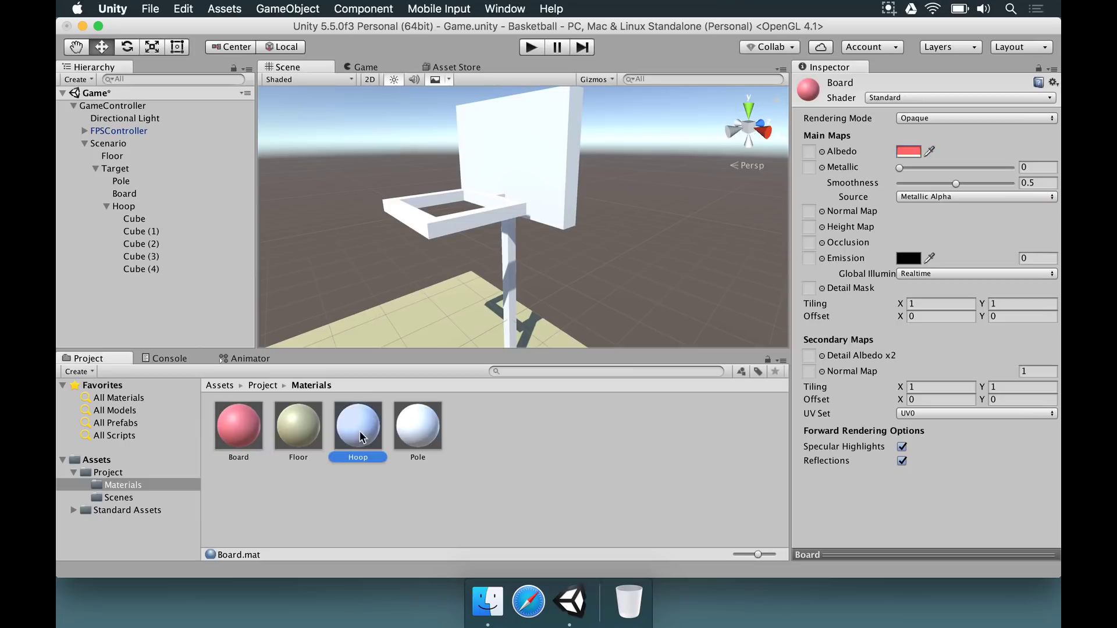
left_click(910, 151)
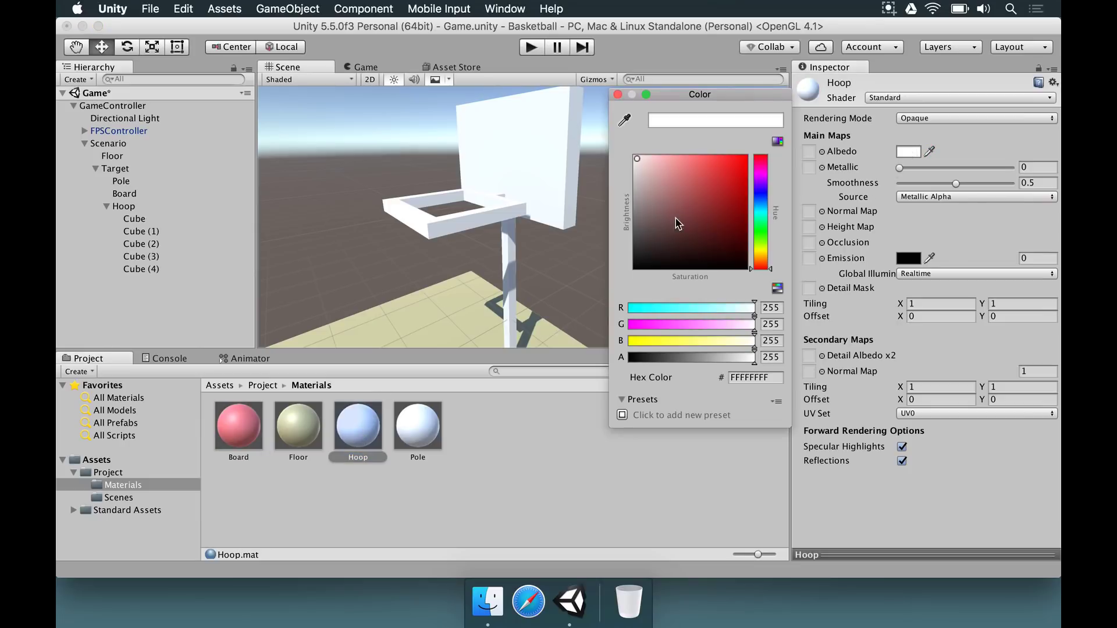
left_click_drag(673, 219, 635, 269)
left_click(618, 95)
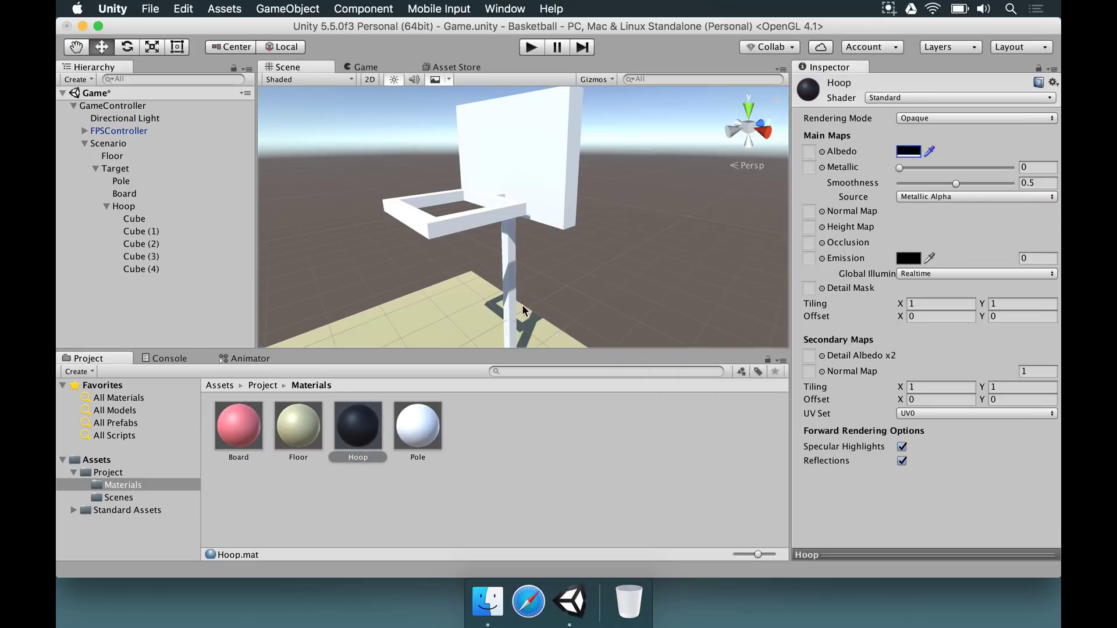
Set the Pole material's albedo to a medium grey, about 989898.
left_click(439, 423)
left_click(908, 154)
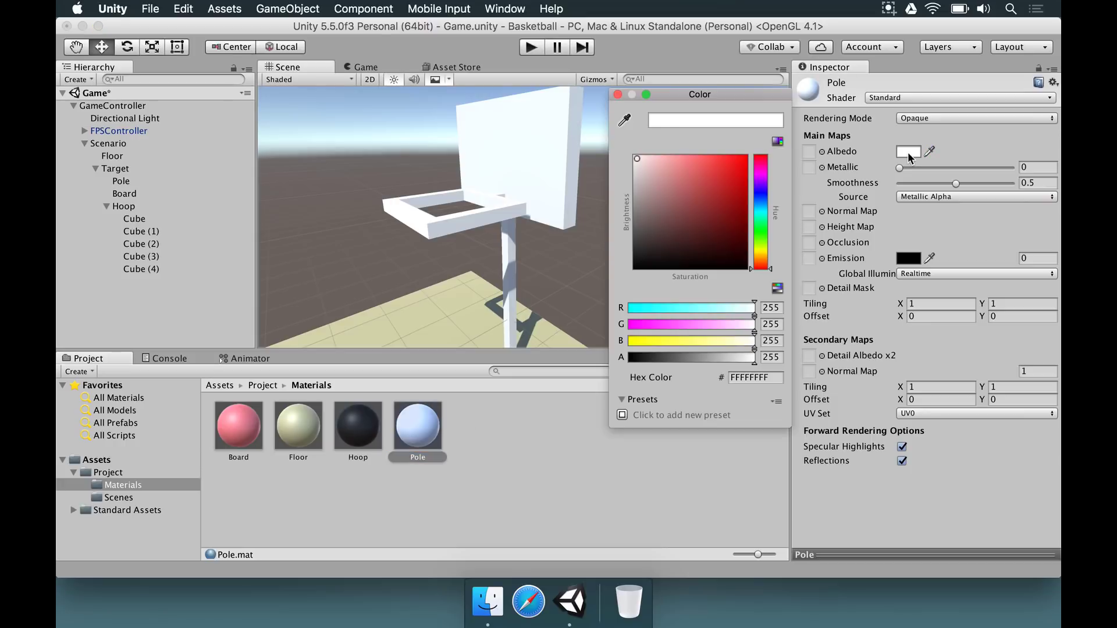
left_click_drag(654, 207, 637, 202)
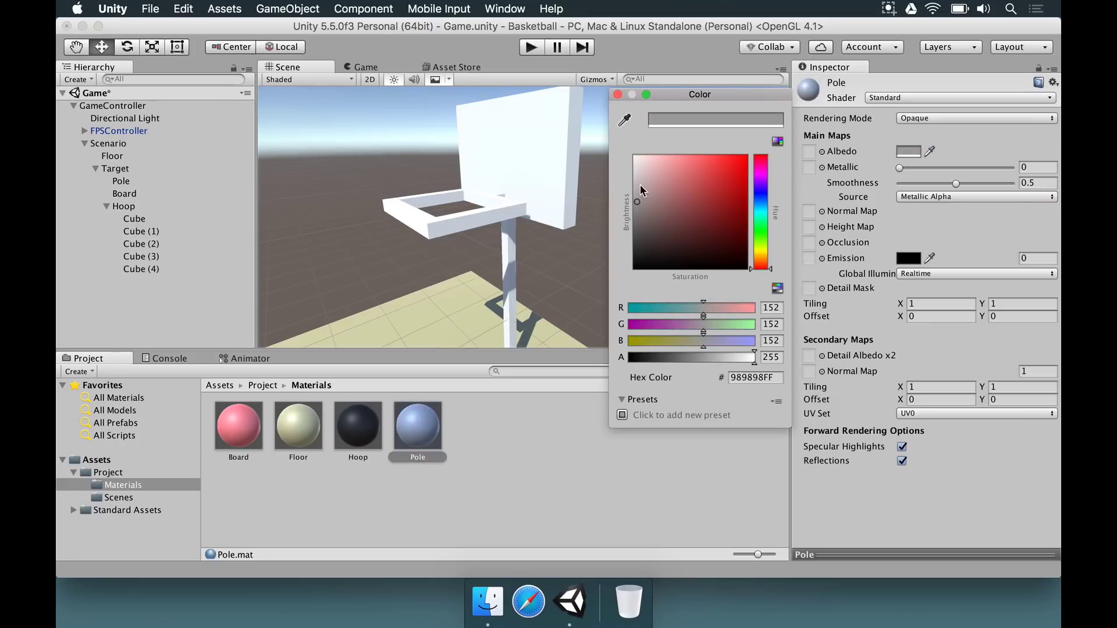
left_click(618, 94)
Apply the Pole material to the pole and the Board material to the backboard in the scene.
left_click_drag(545, 224, 526, 199, "alt")
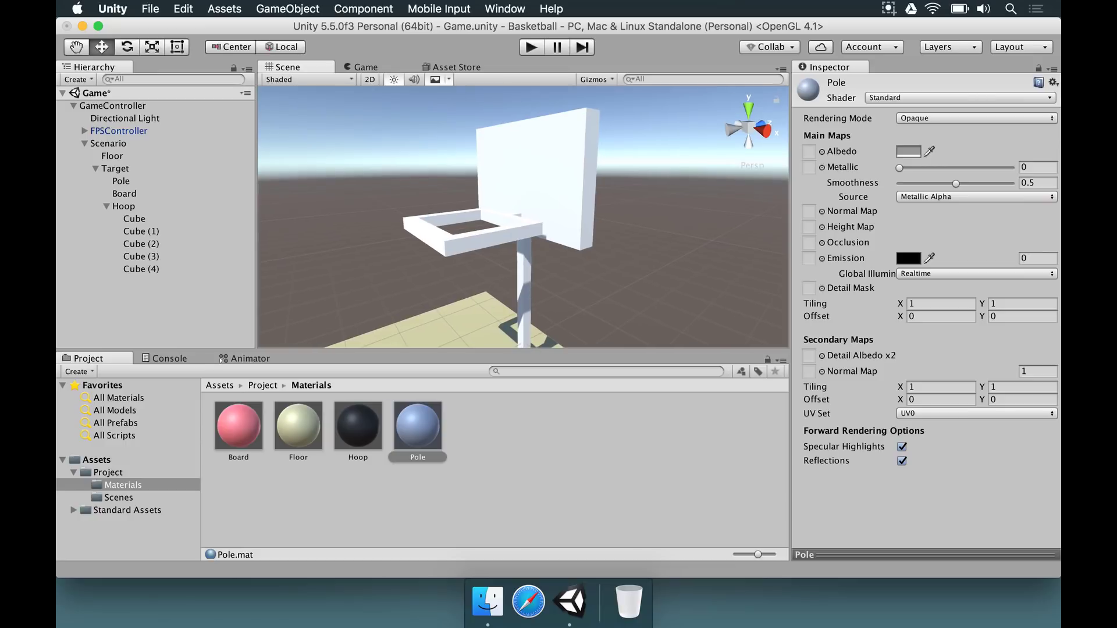
left_click_drag(409, 428, 521, 288)
left_click_drag(241, 427, 460, 218)
Apply the Hoop material to the front bar Cube (3), and assign it as Element 0 on all five hoop cubes together.
left_click(442, 222)
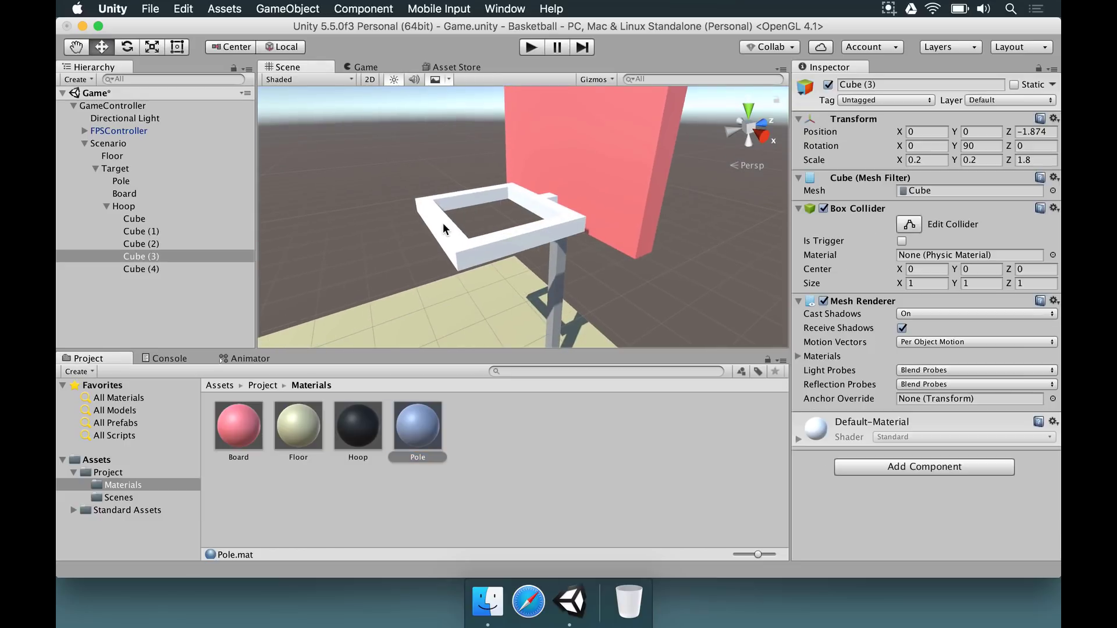
left_click_drag(358, 425, 455, 210)
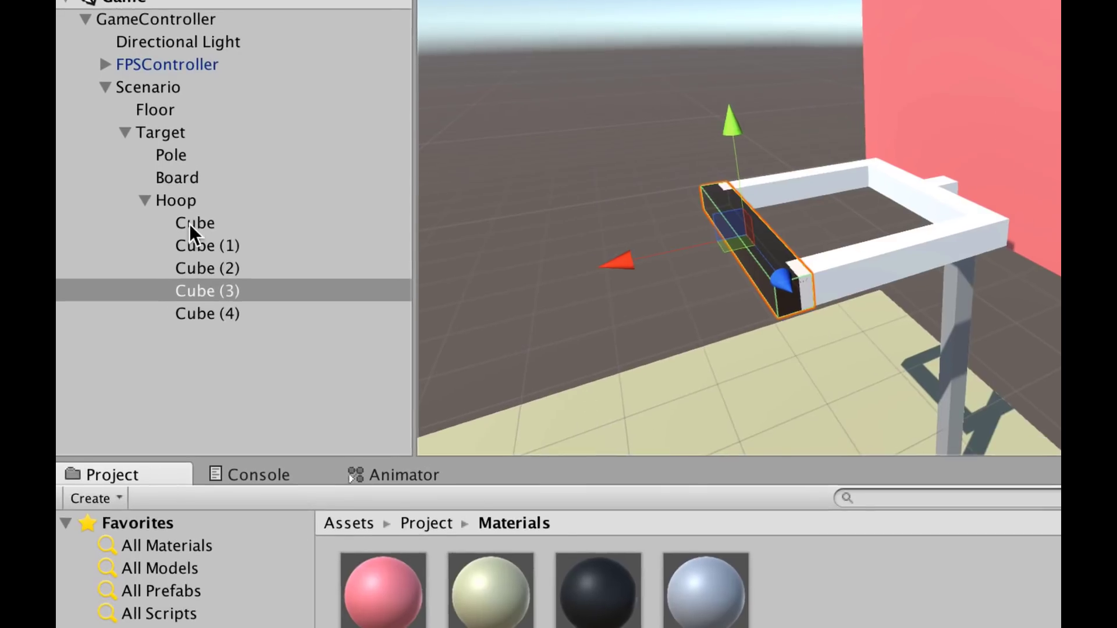
left_click(139, 219)
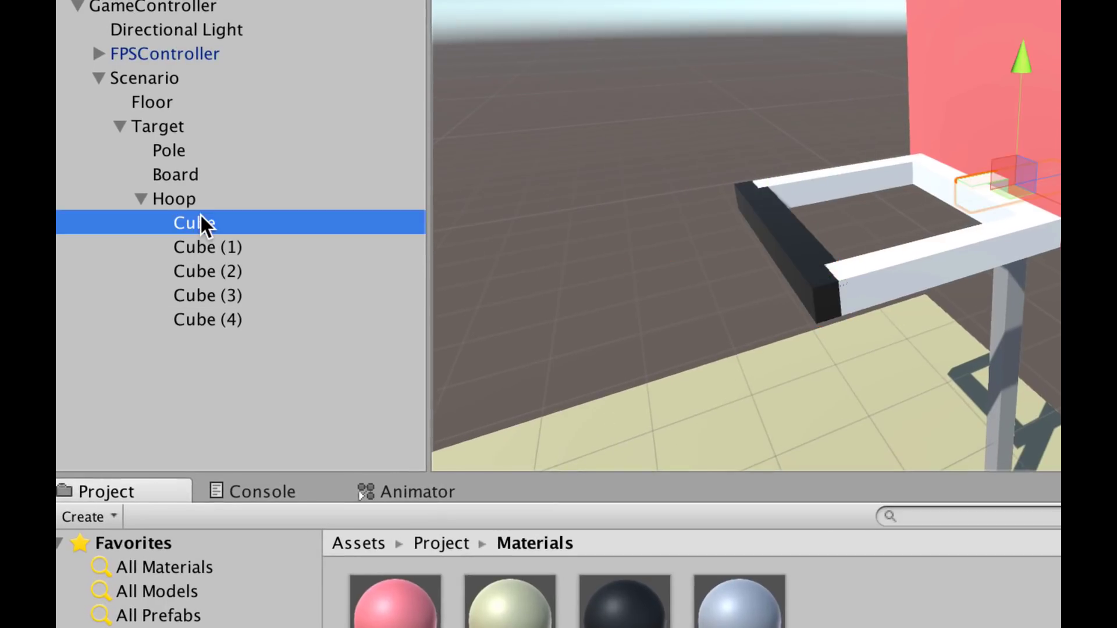
left_click(198, 317, "shift")
left_click(198, 197)
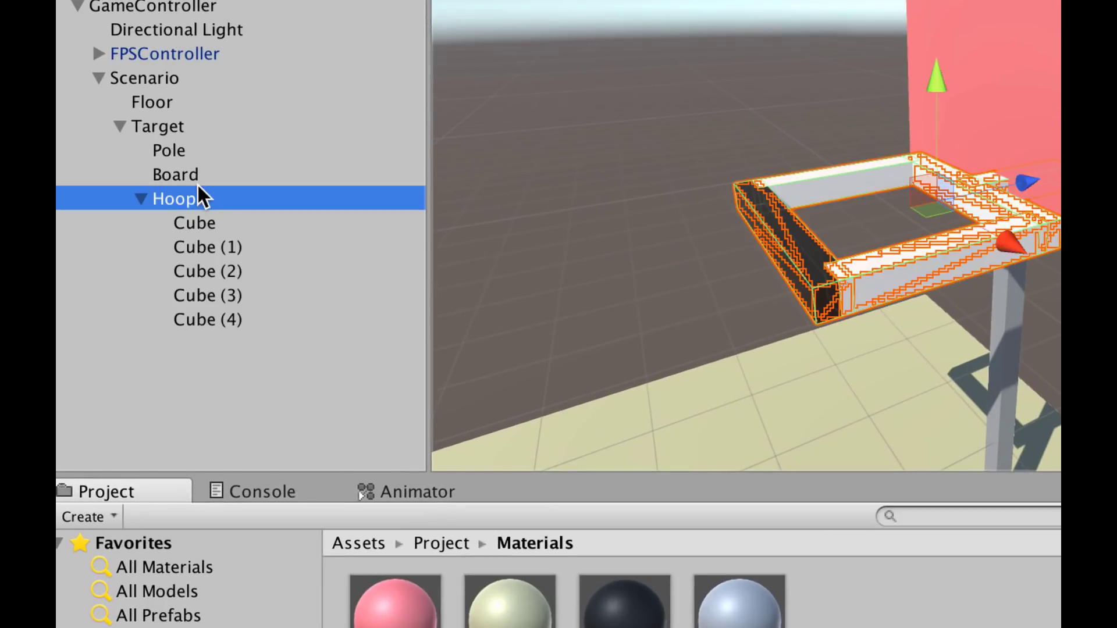
left_click(195, 219)
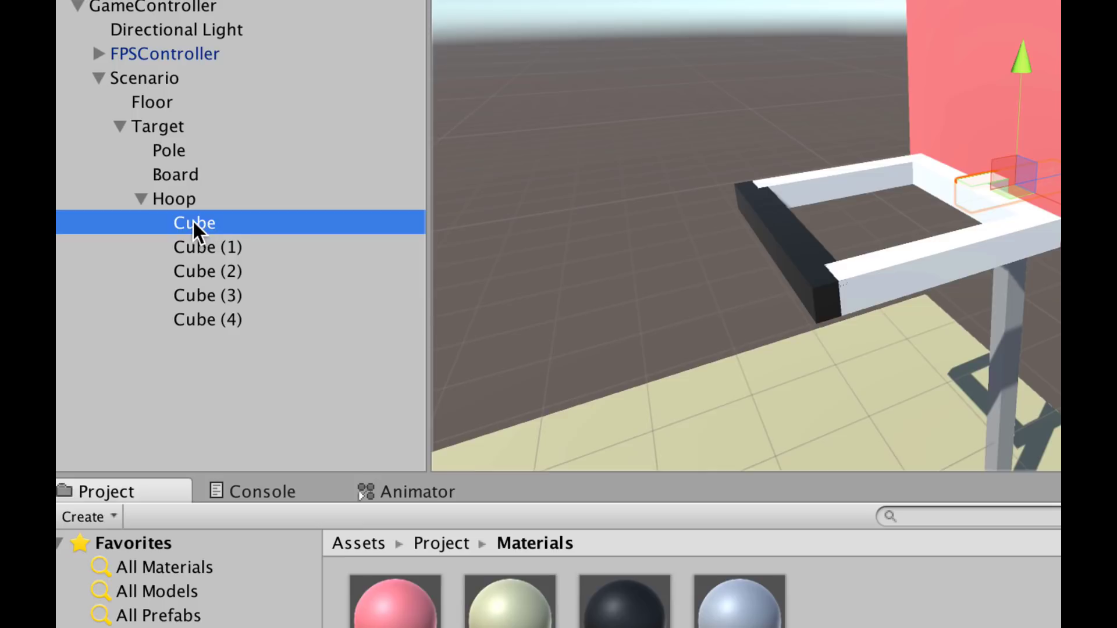
left_click(188, 320, "shift")
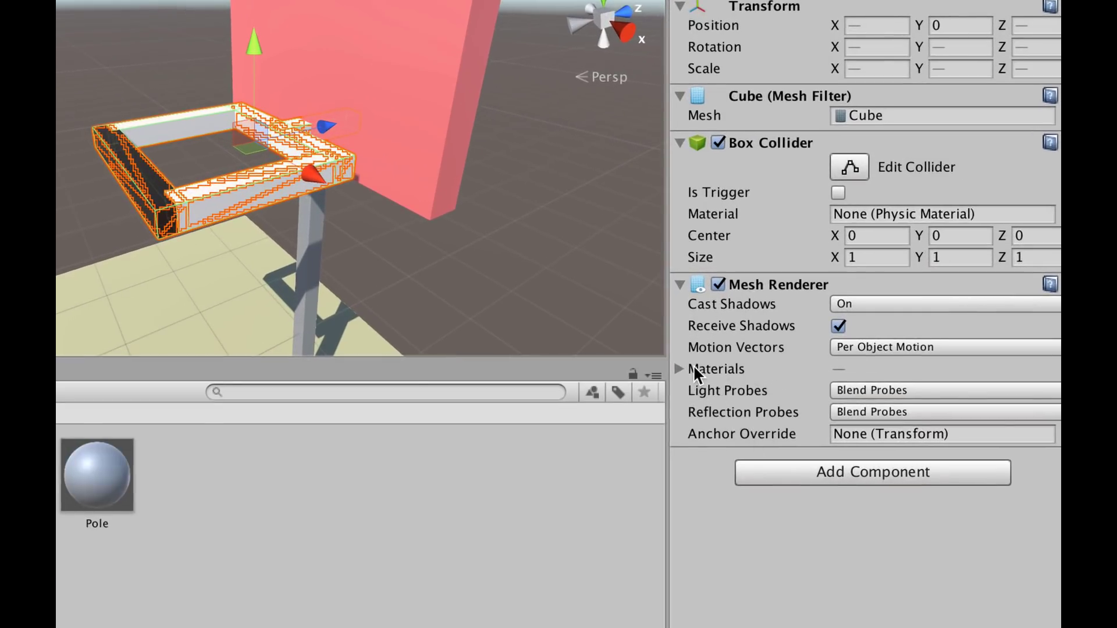
left_click(679, 371)
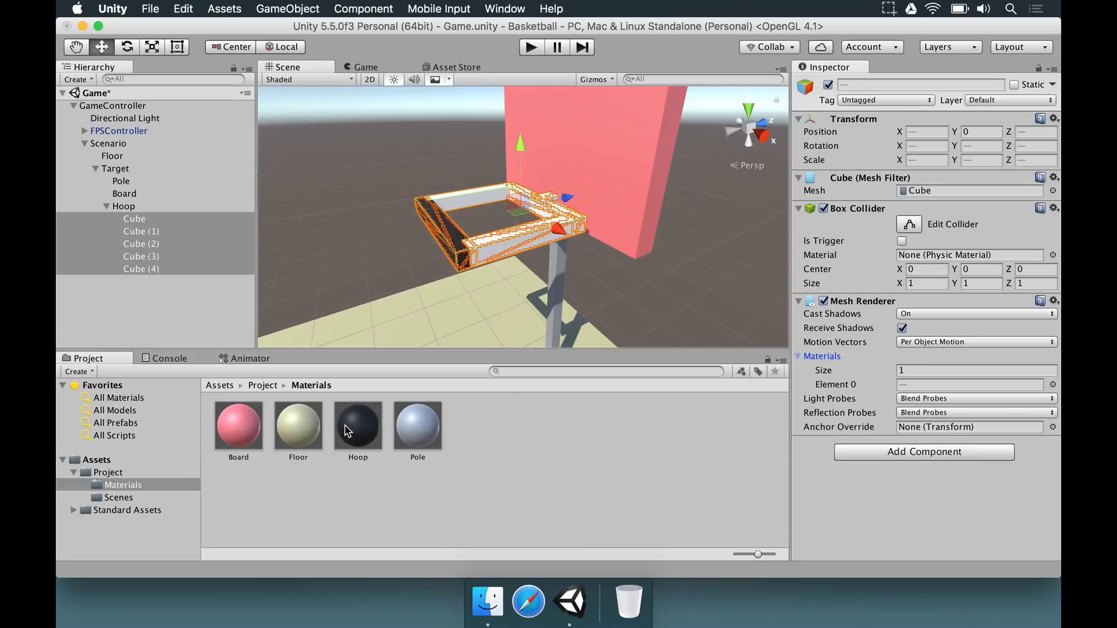
left_click_drag(356, 429, 917, 385)
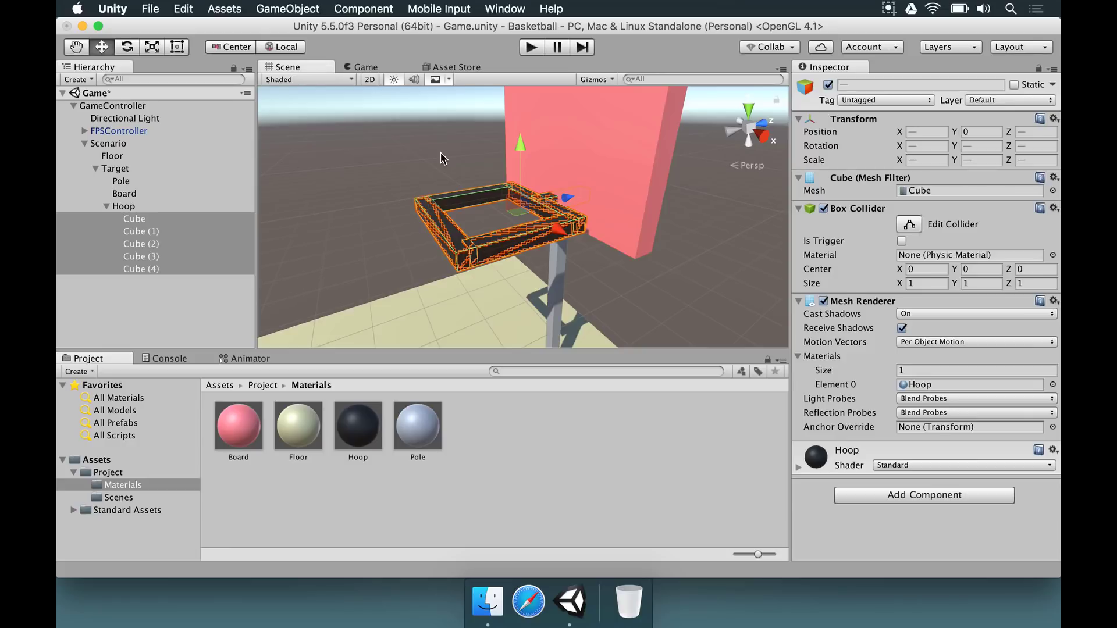
Run the game briefly to check how the coloured basketball target looks in play, and stop it.
left_click(441, 154)
key("s")
key("a")
right_click_drag(506, 221, 567, 158)
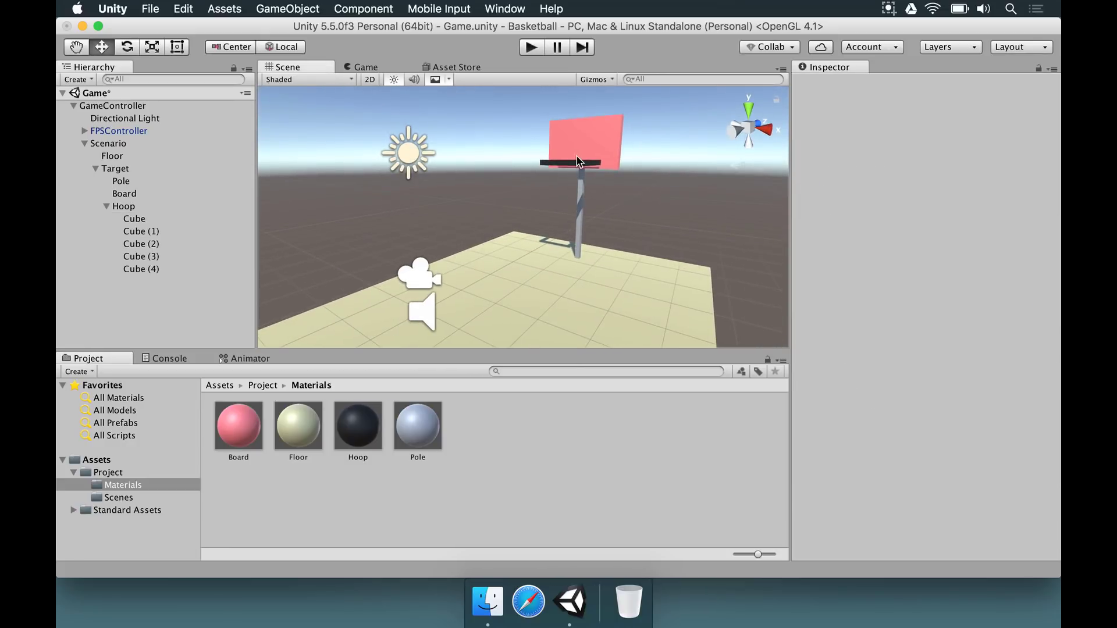
left_click(121, 207)
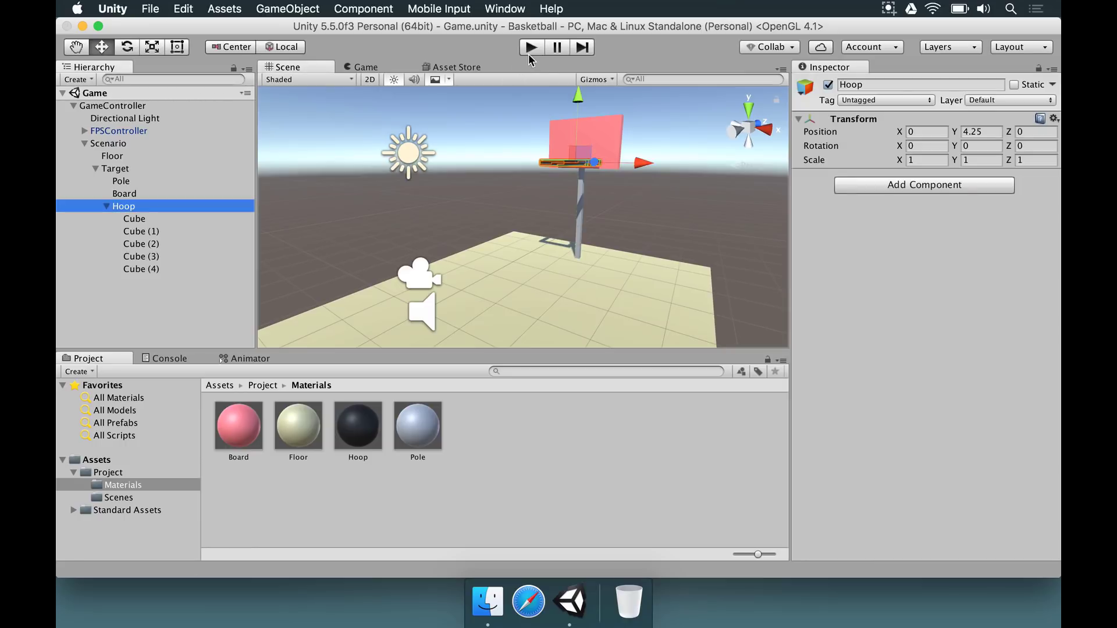
left_click(532, 46)
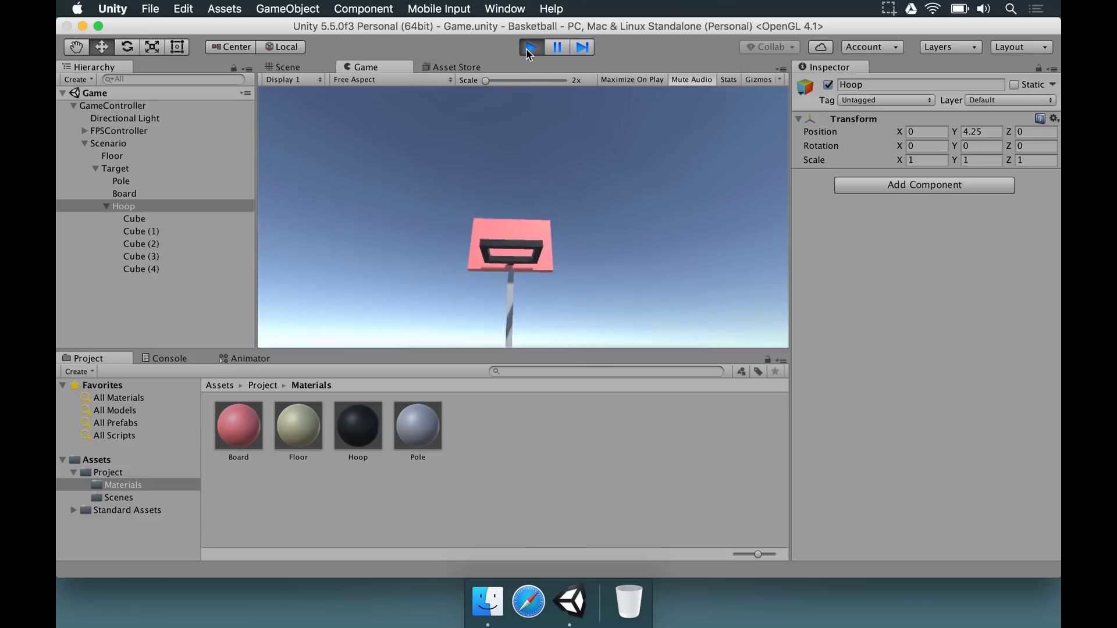
key("super+p")
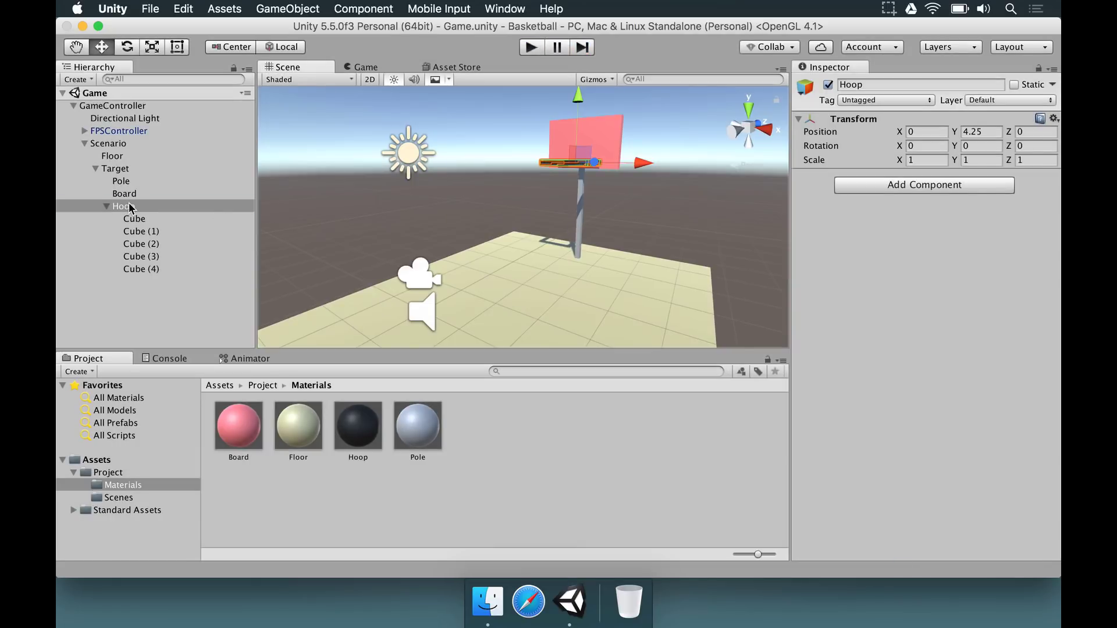
Collapse the Hoop and Target groups in the scene hierarchy.
left_click(129, 206)
left_click(107, 207)
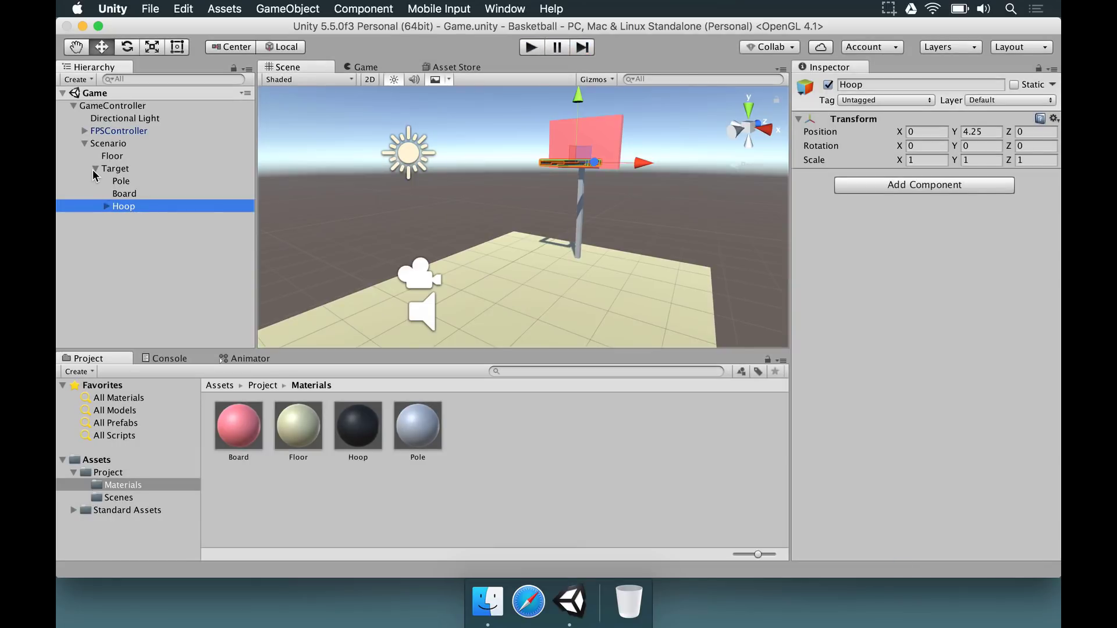
left_click(95, 169)
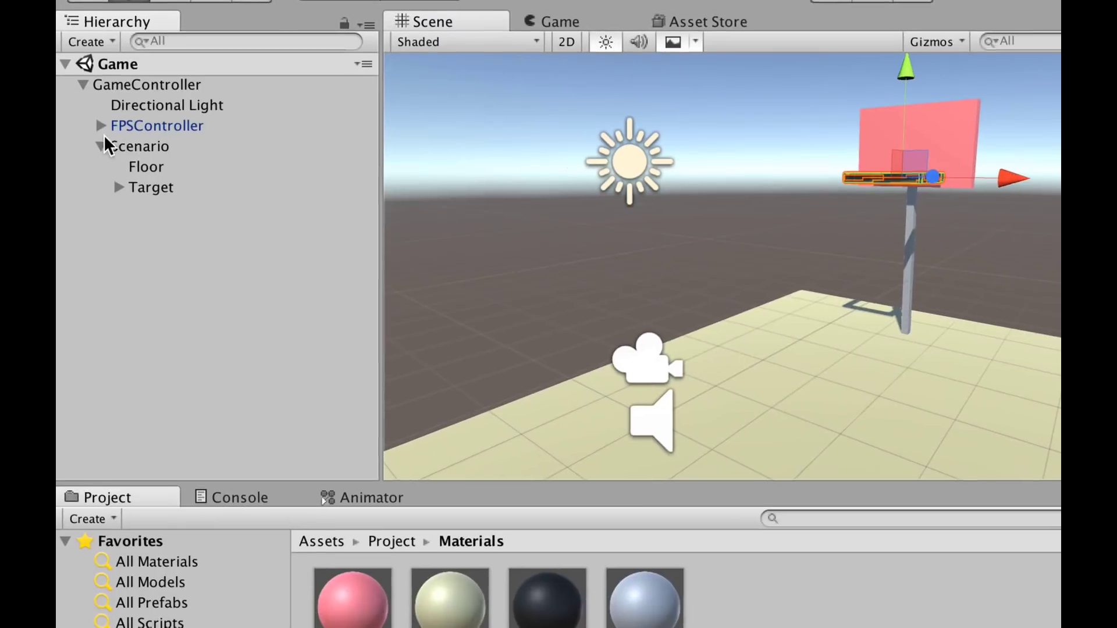
left_click(101, 144)
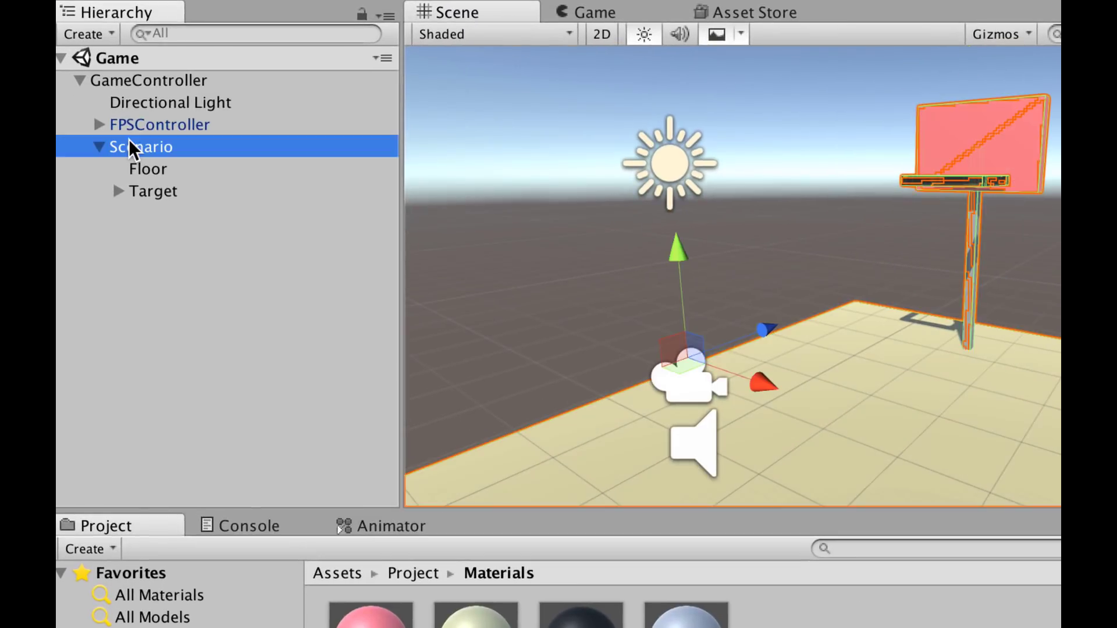
right_click(130, 141)
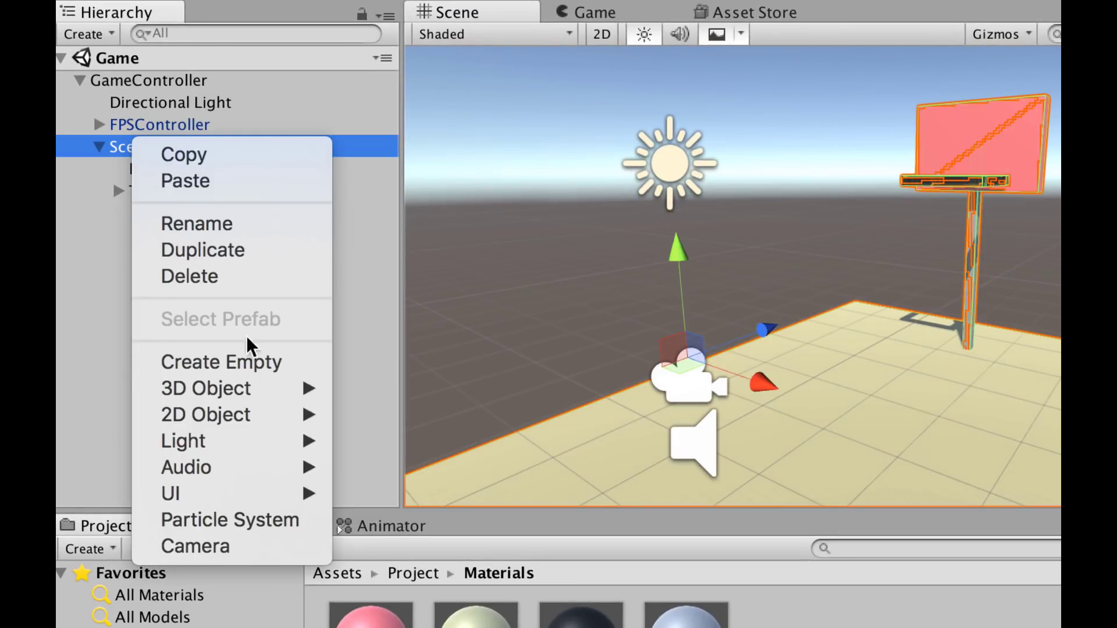
left_click(244, 362)
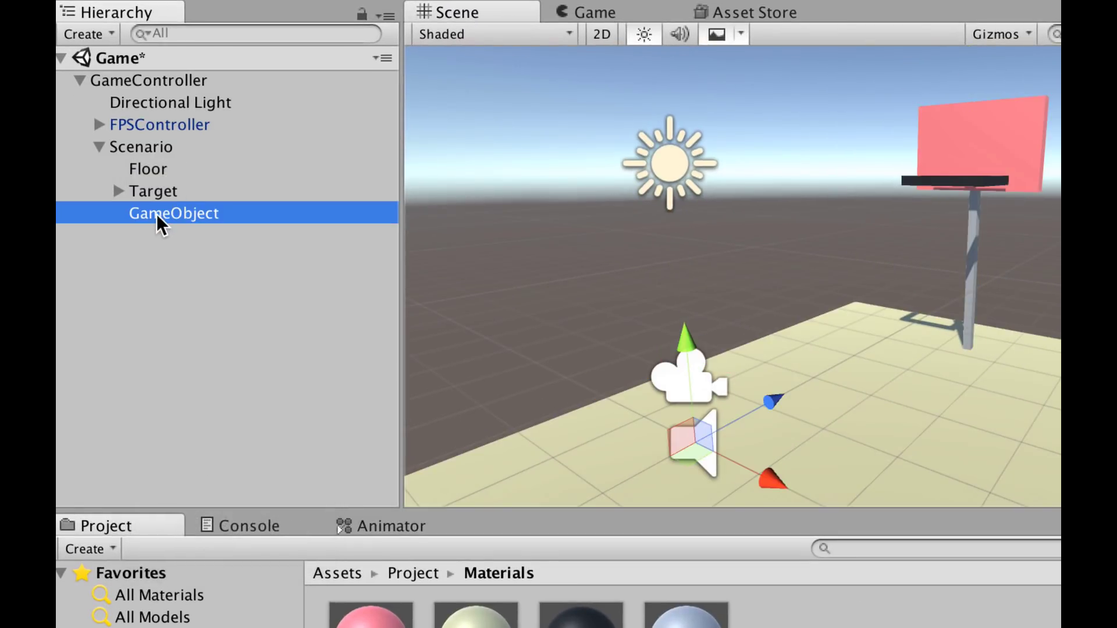
key("ctrl+z")
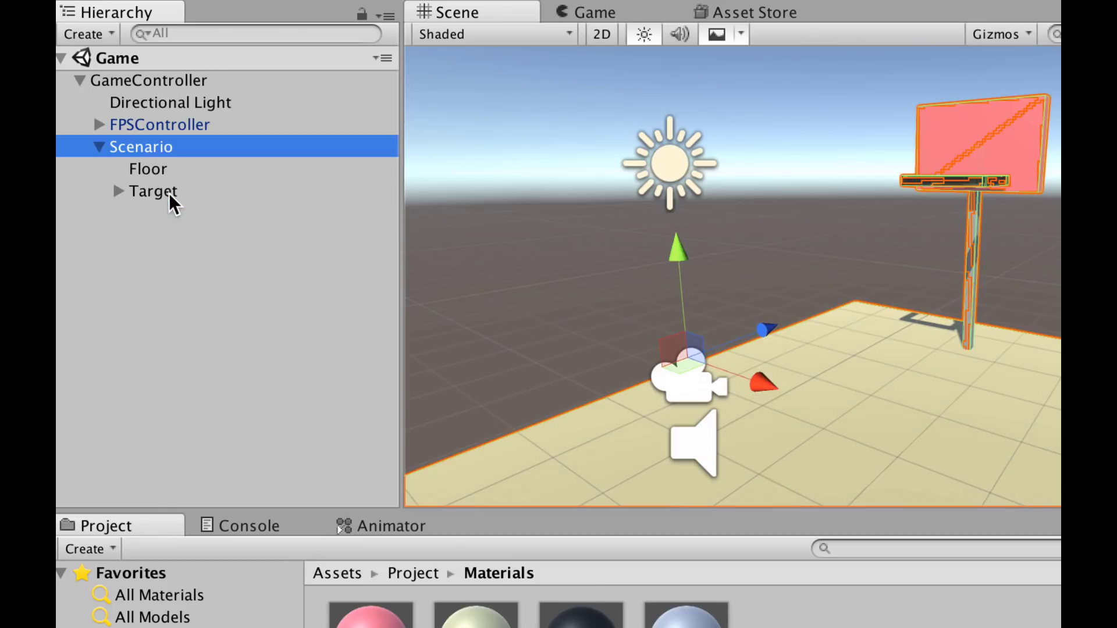
Add a sphere as a child of Scenario and move it along Z to 3.14, towards the target.
right_click(124, 145)
mouse_move(204, 392)
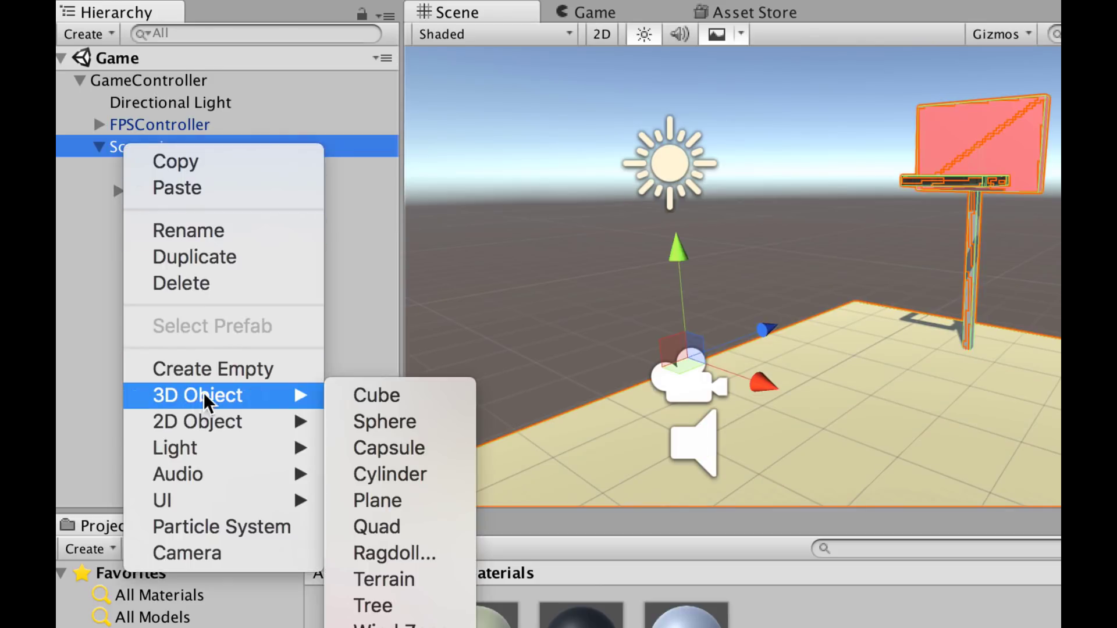
left_click(372, 417)
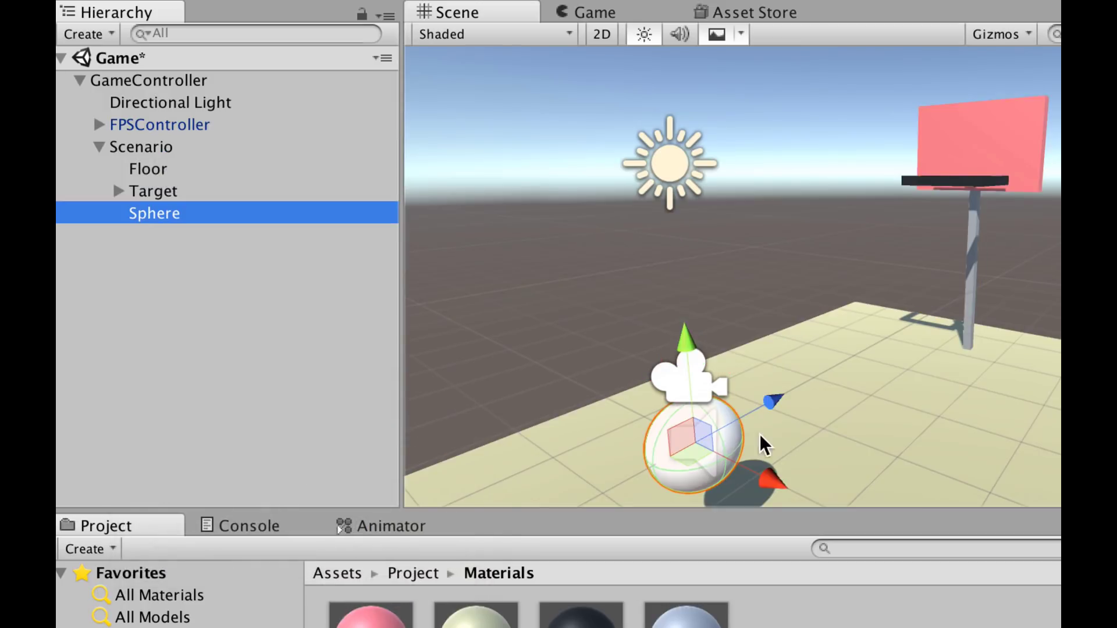
left_click_drag(773, 406, 902, 359)
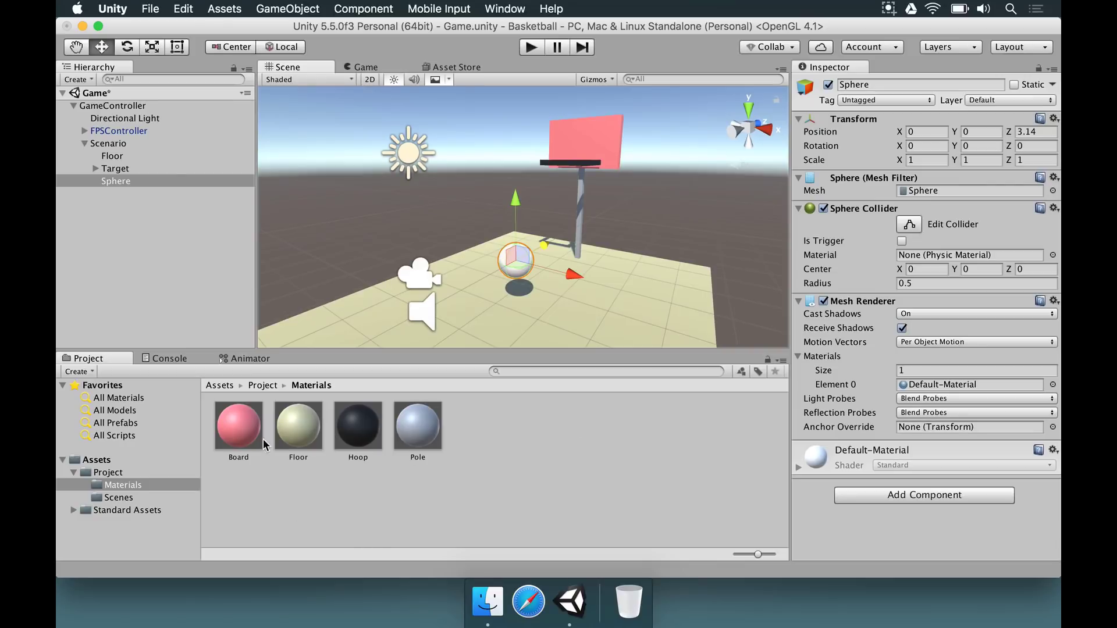
Rename the sphere as Ball.
left_click(947, 84)
type("B")
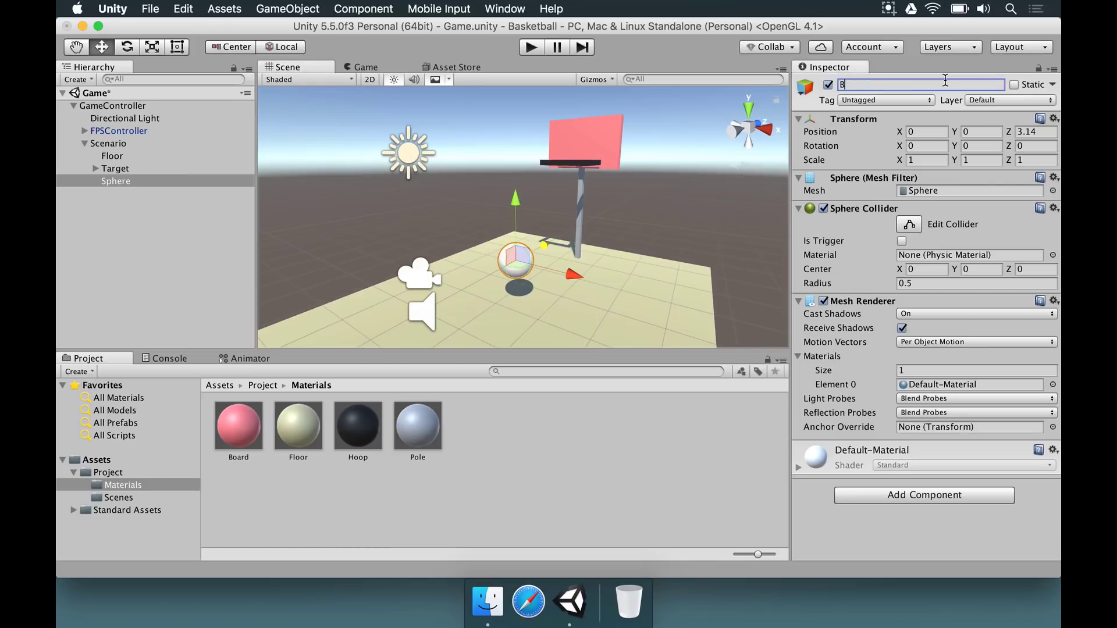
type("all")
key("Return")
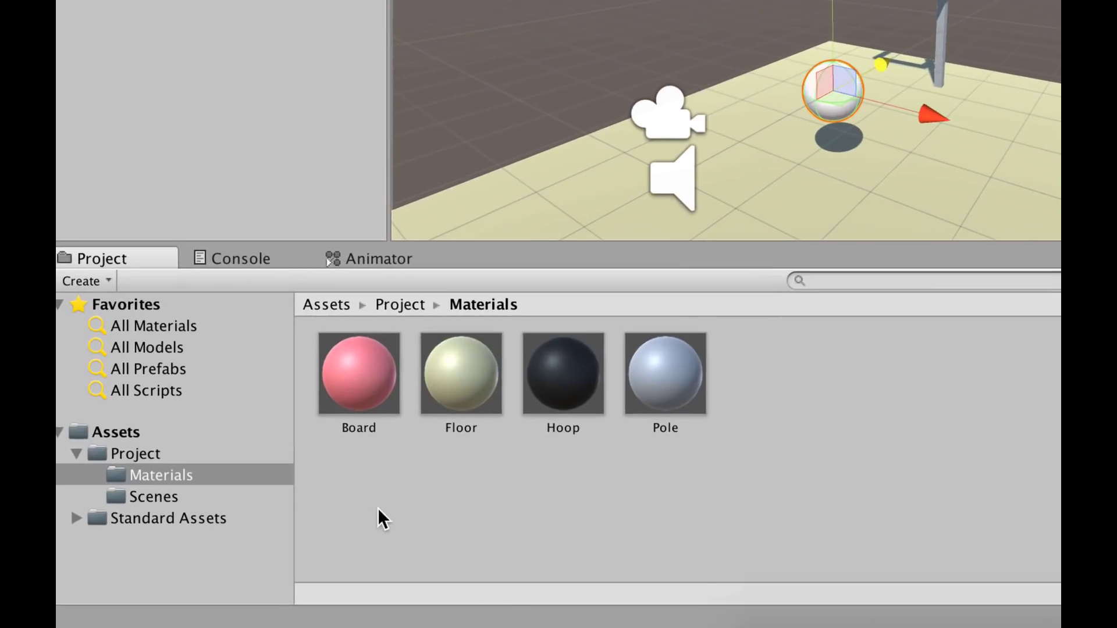
Create a new material named Ball in the Materials folder.
right_click(249, 505)
mouse_move(566, 155)
left_click(780, 195)
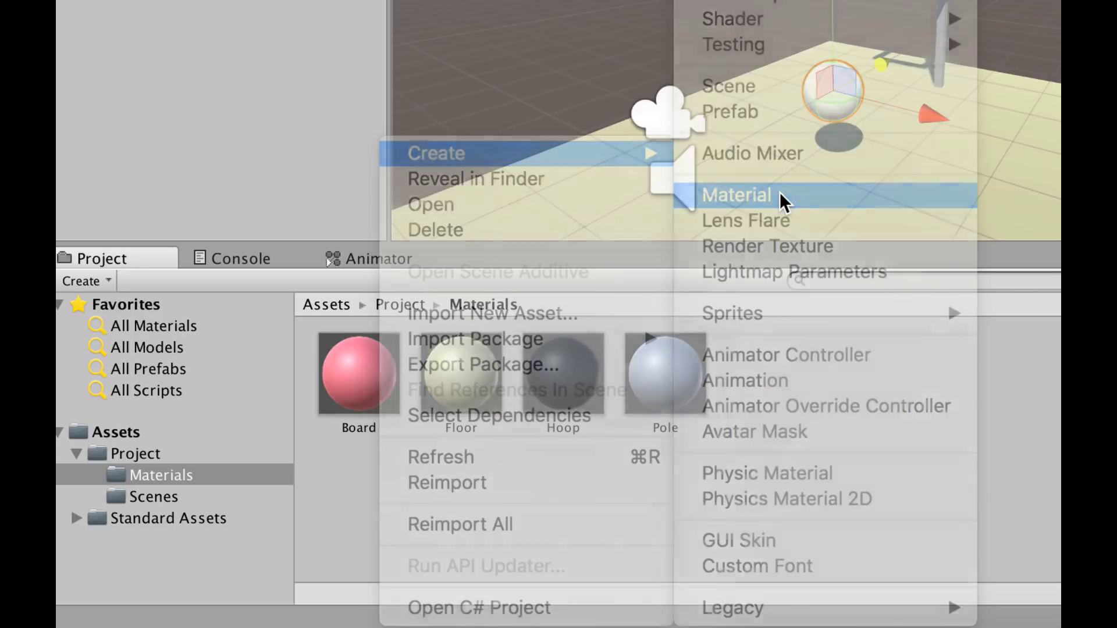
type("Ball")
key("Return")
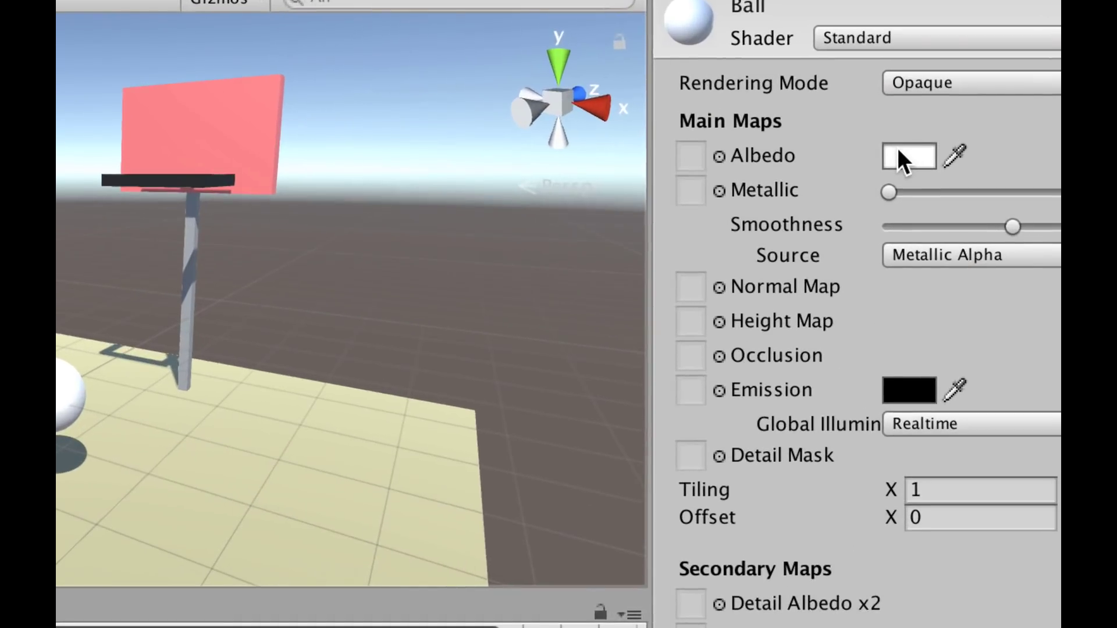
Set the Ball material's albedo colour to orange, about E18A07.
left_click(906, 151)
left_click(597, 384)
left_click_drag(525, 258, 541, 195)
left_click_drag(586, 385, 587, 388)
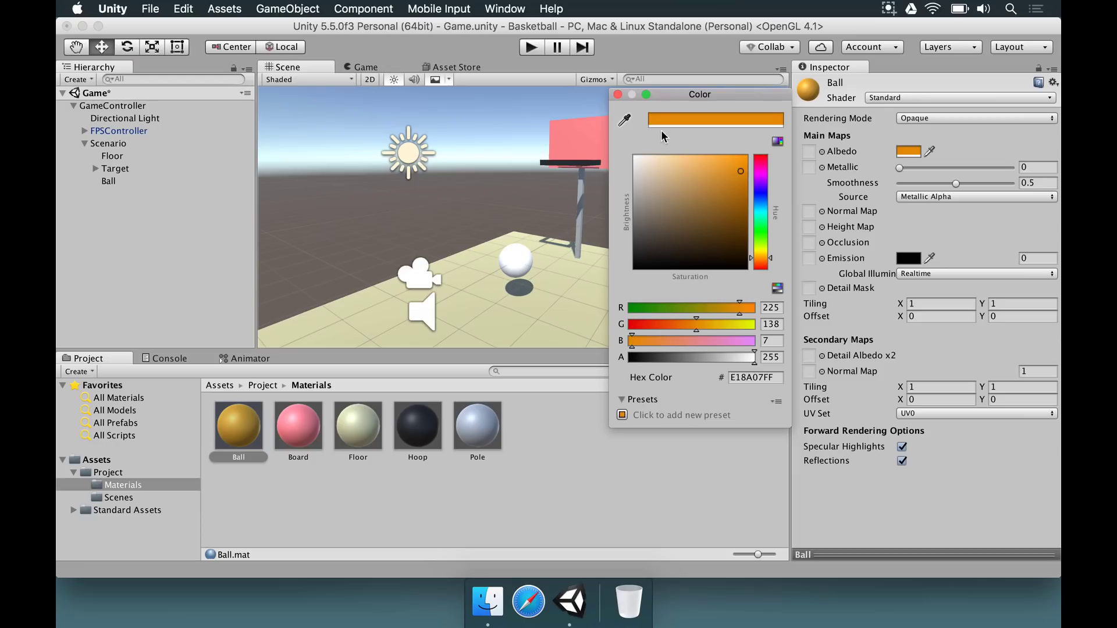
left_click(617, 94)
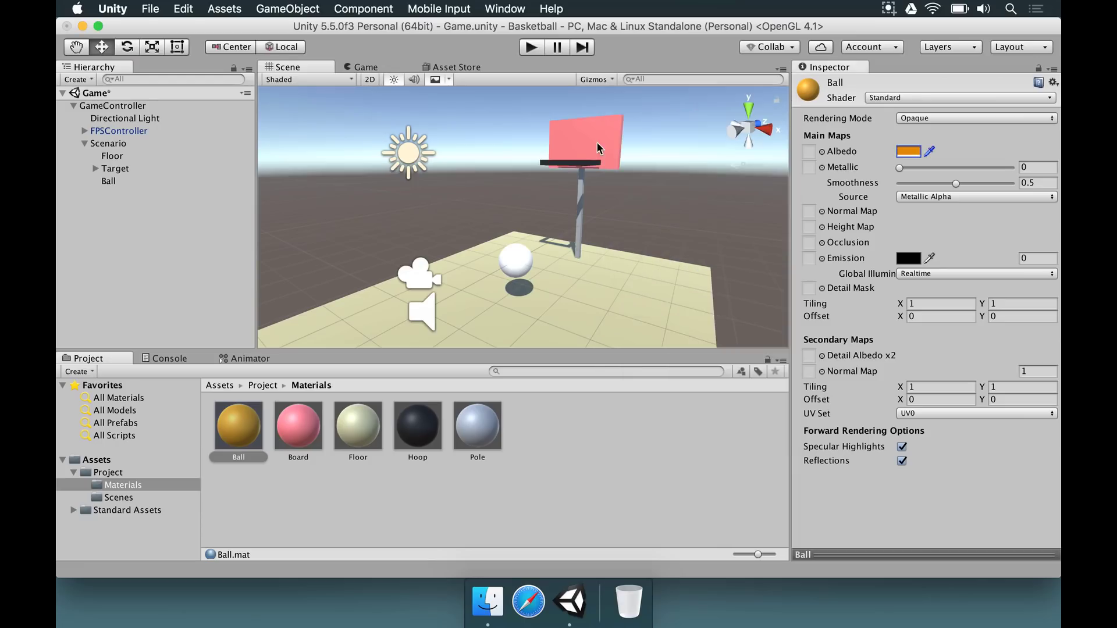
Apply the Ball material to the sphere in the scene and save the scene.
left_click_drag(498, 254, 515, 256)
key("super+s")
Run the game, walk the player up to the ball and back to view it, and stop it.
left_click(530, 47)
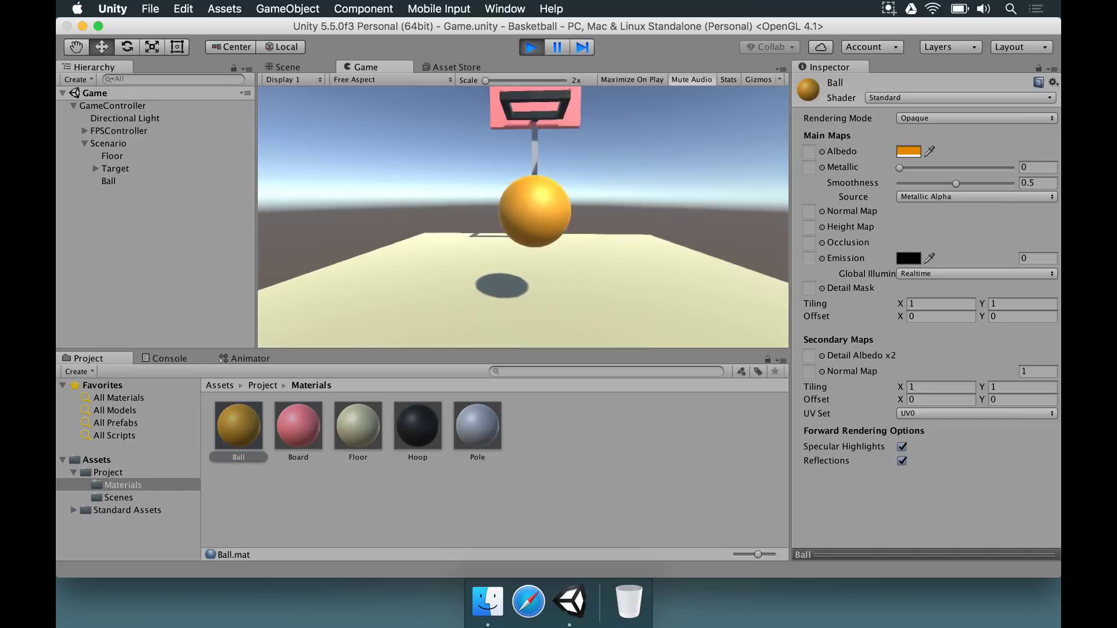
key("w")
key("d")
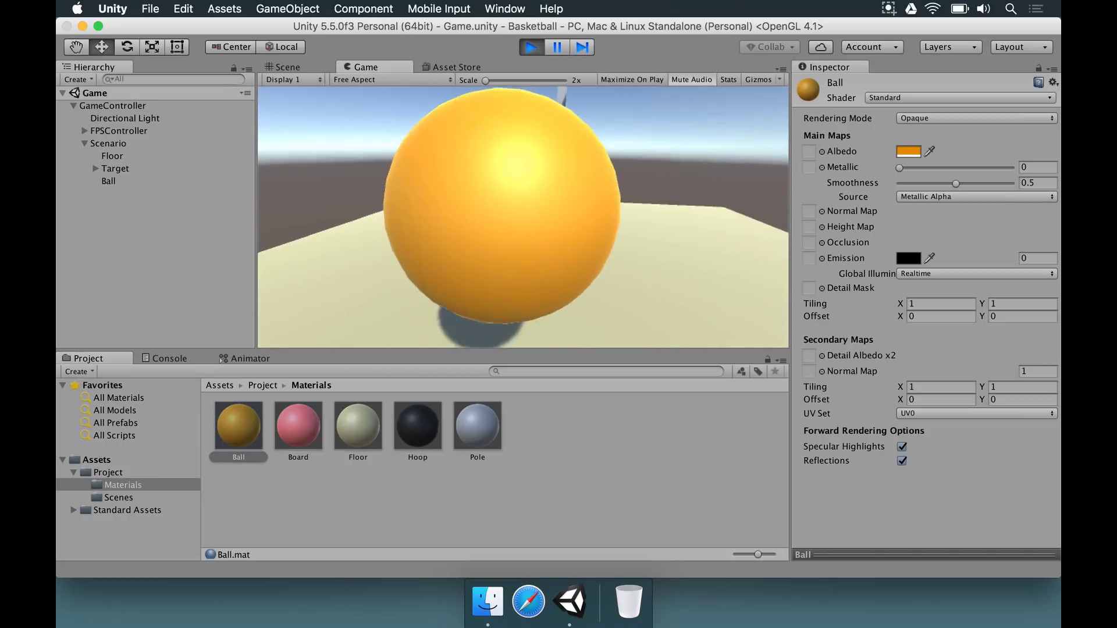
key("s")
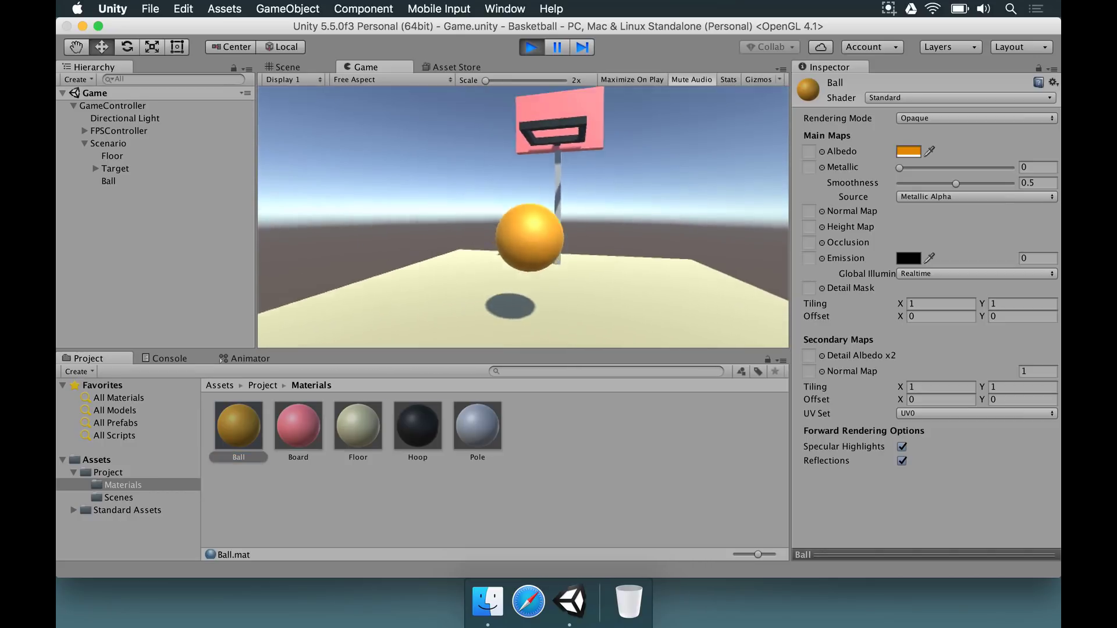
key("a")
key("Escape")
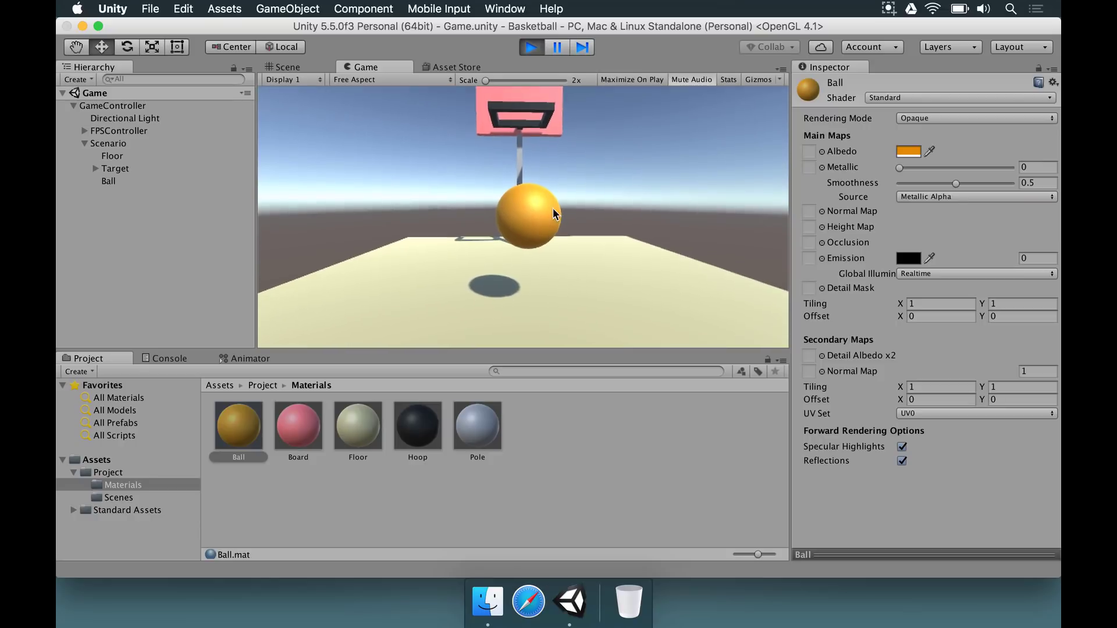
left_click(532, 48)
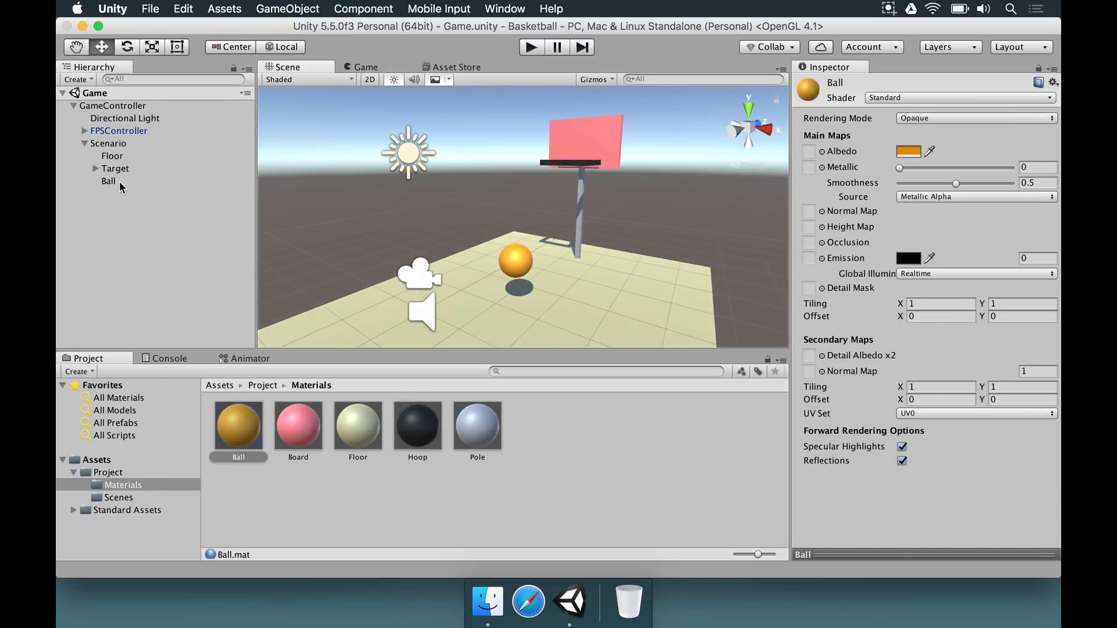
Add a Rigidbody component to the Ball object.
left_click(107, 132)
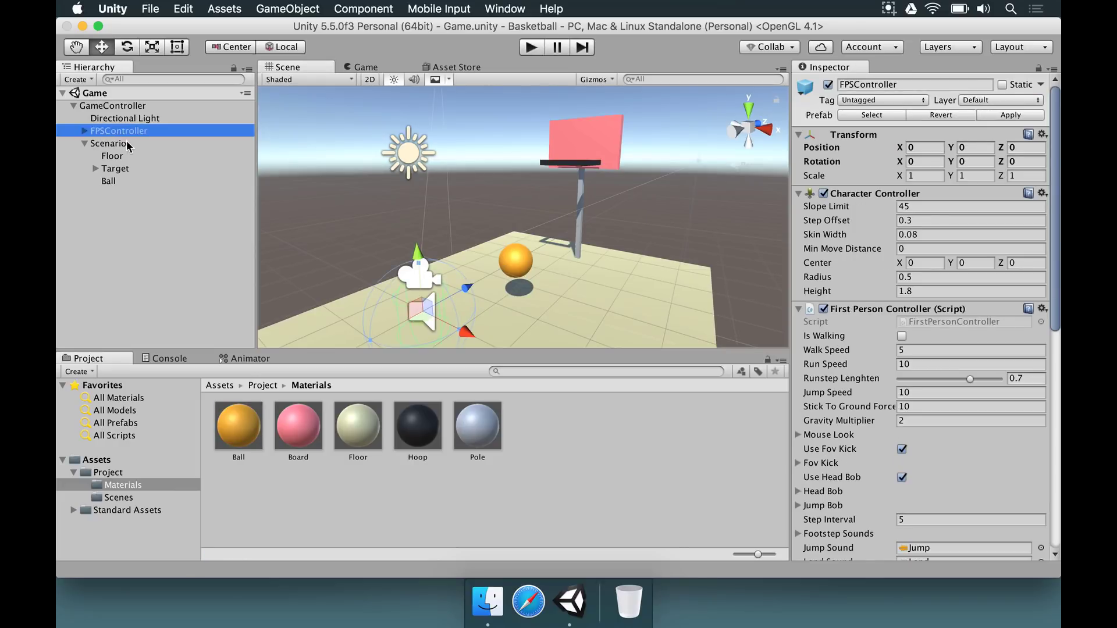
left_click(111, 182)
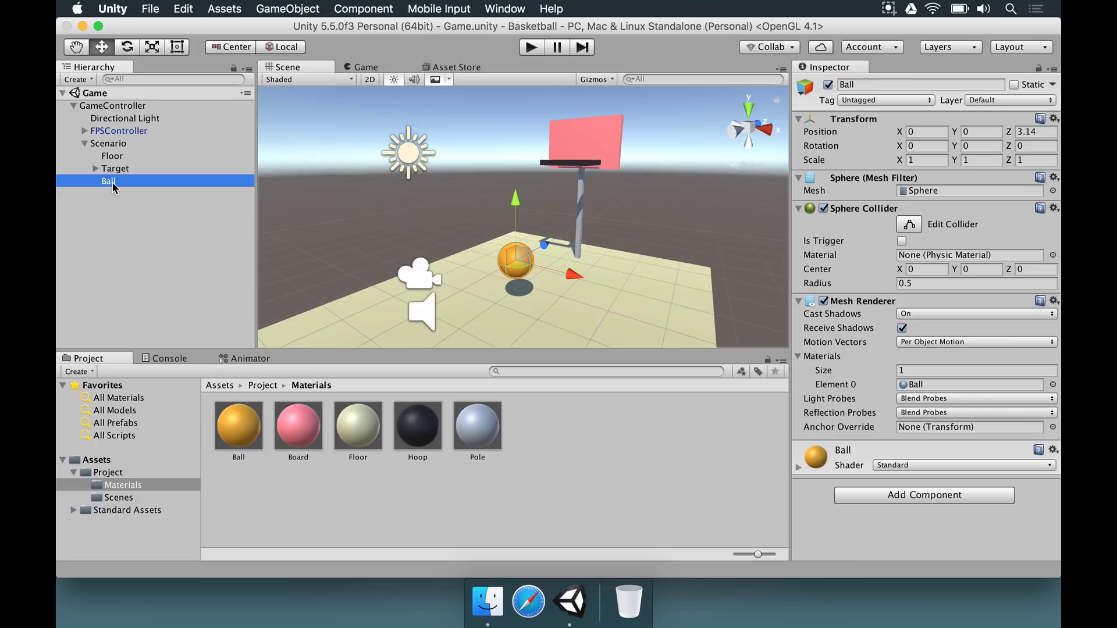
left_click(941, 497)
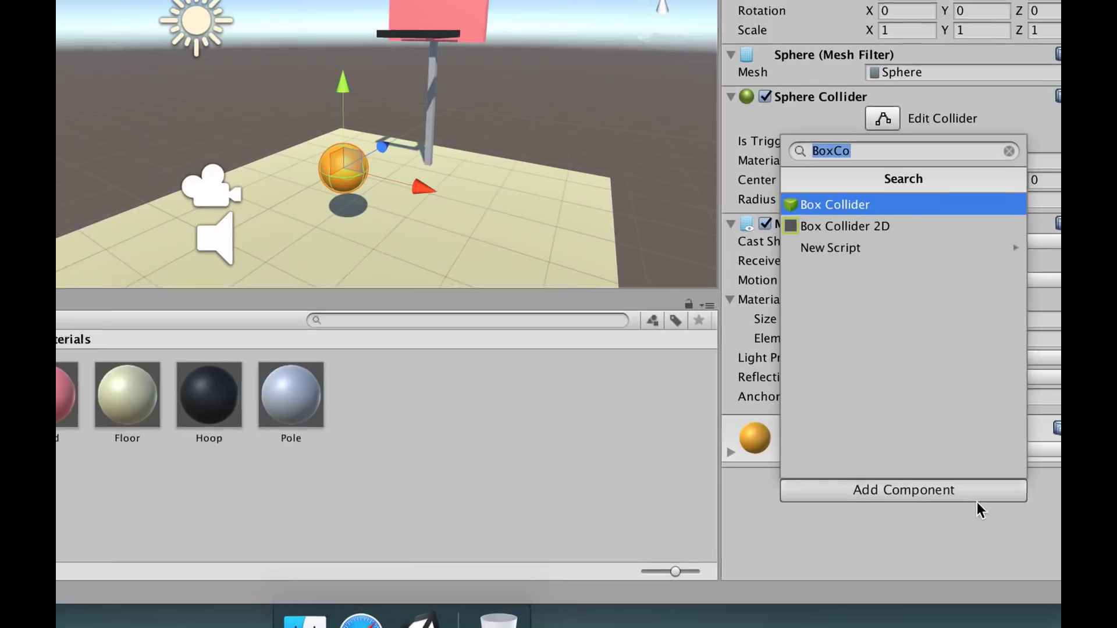
type("Rigidbody")
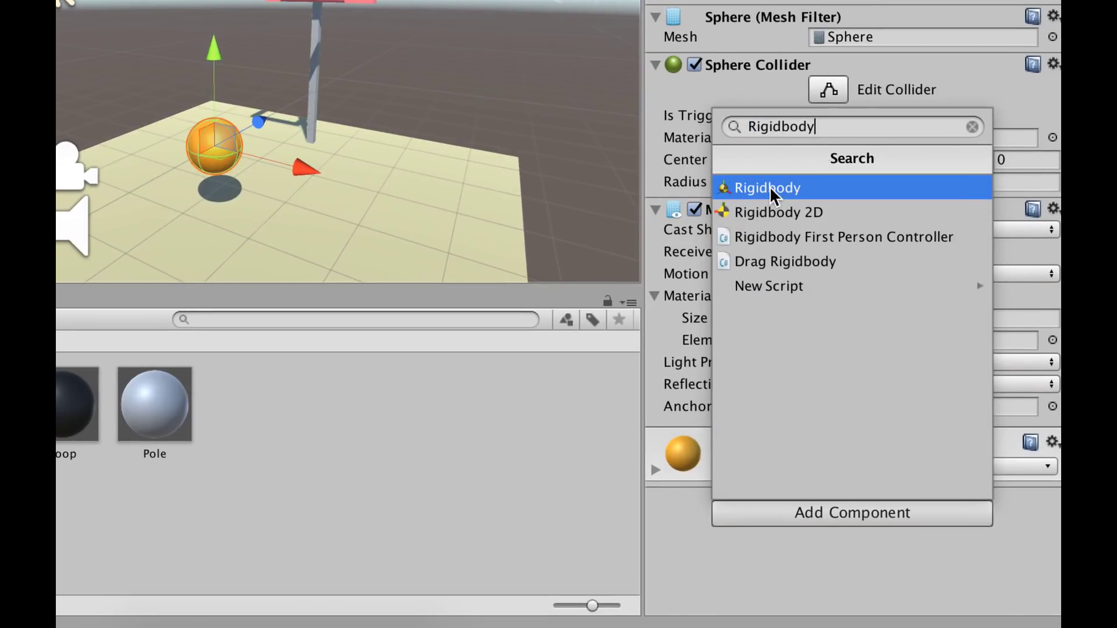
left_click(769, 187)
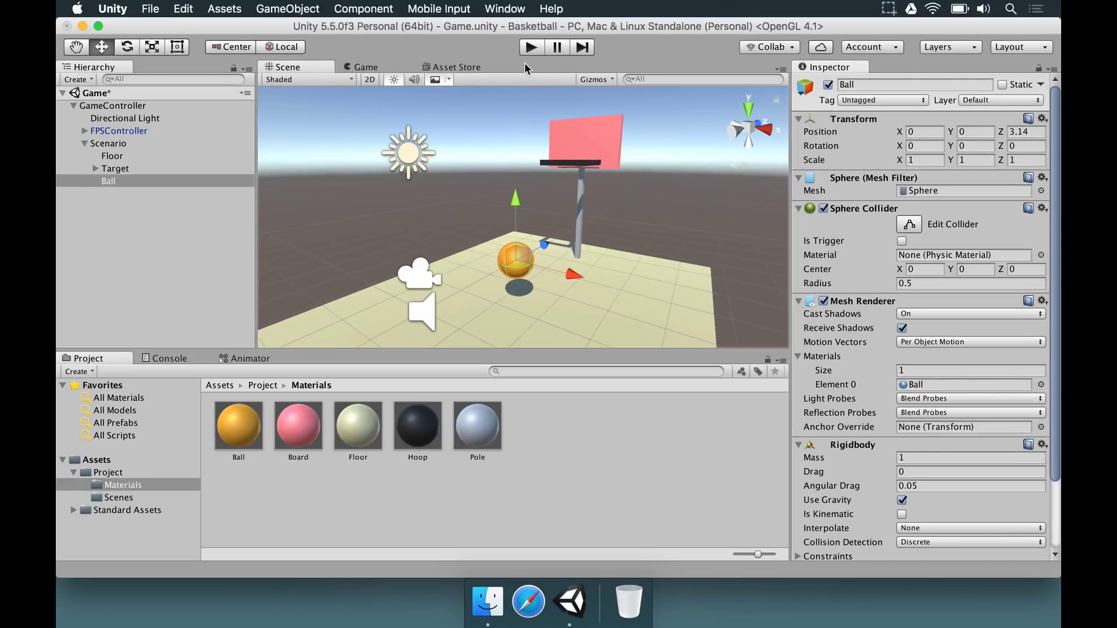
Run the game to test the ball's physics, stop it, and inspect the ball in the scene.
left_click(531, 50)
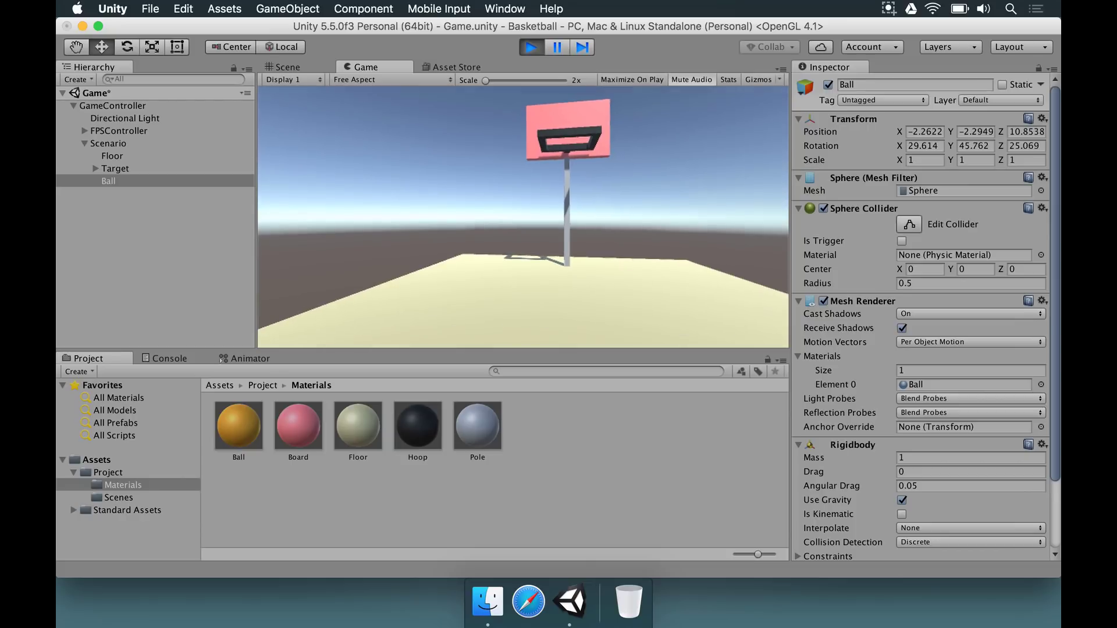
left_click(531, 46)
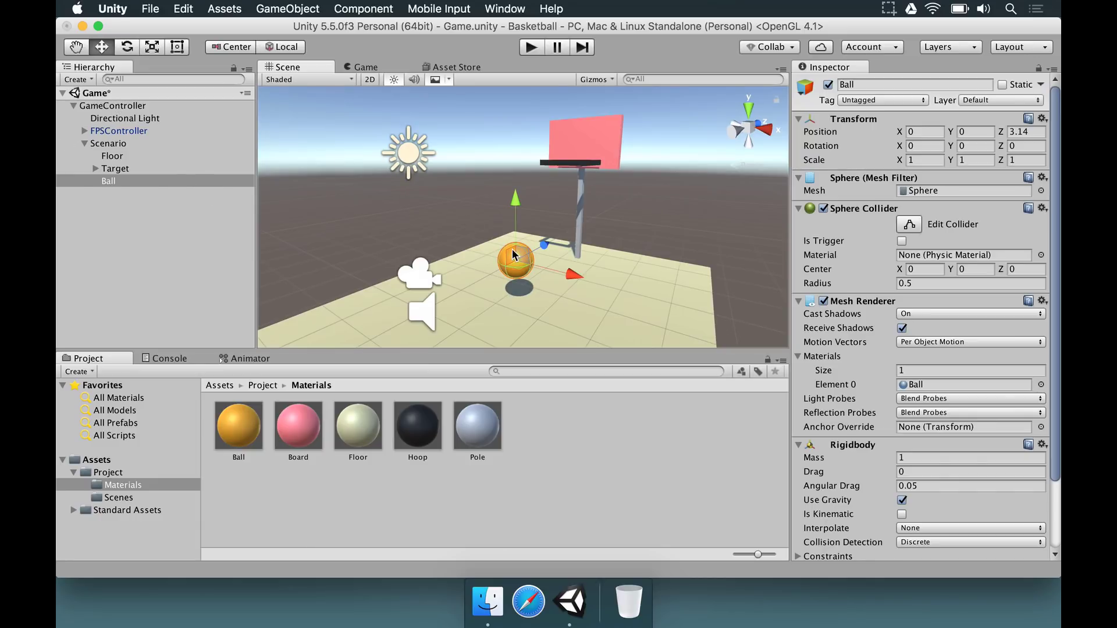
left_click_drag(418, 338, 564, 121, "alt")
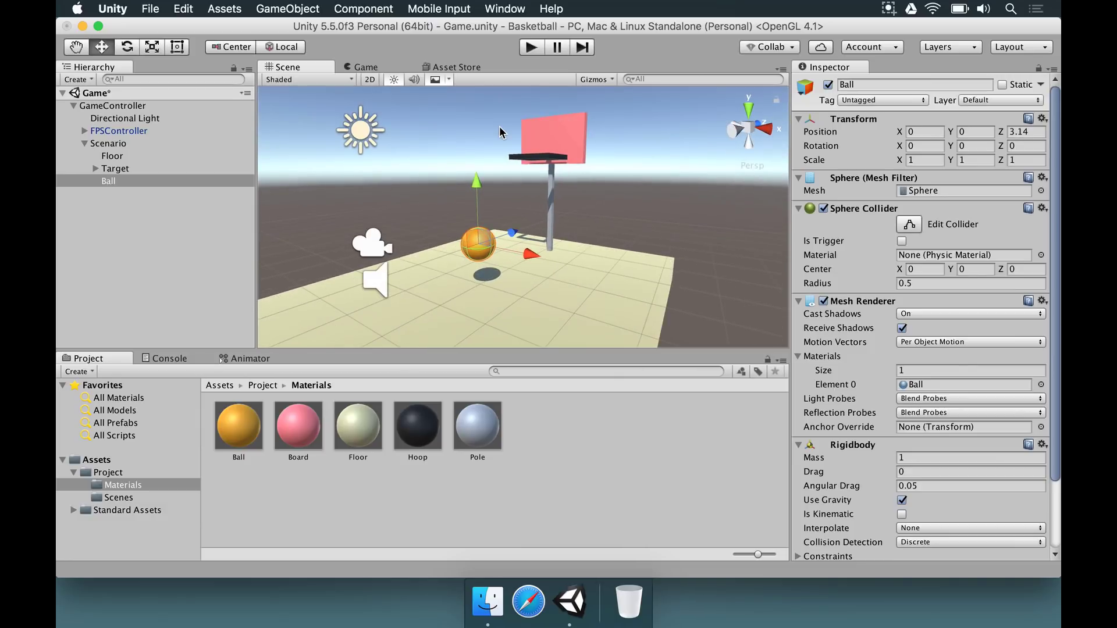
key("q")
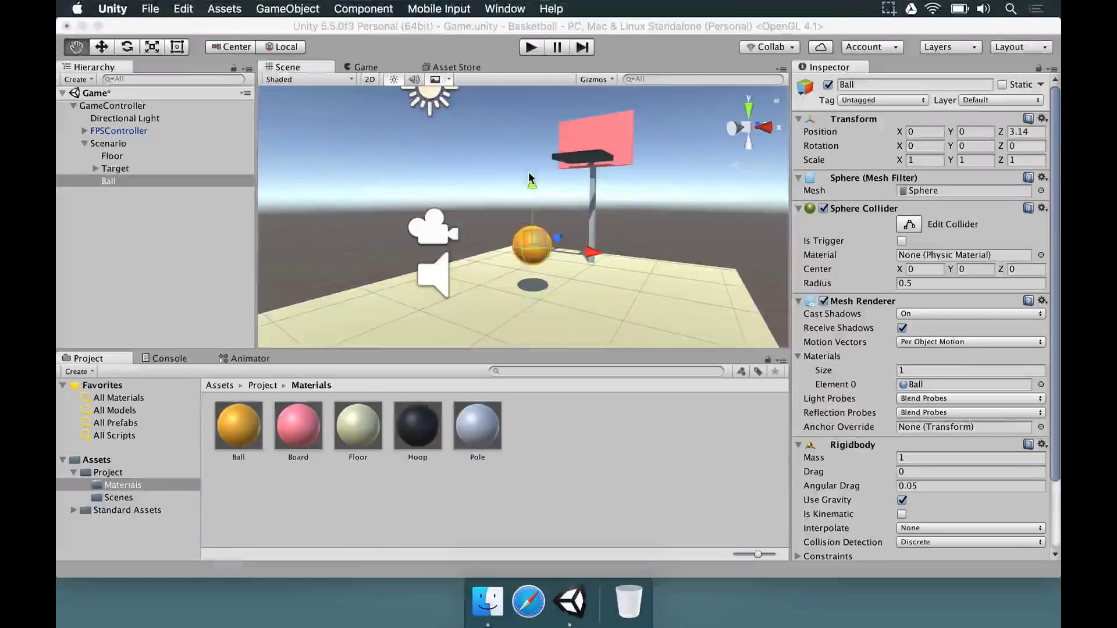
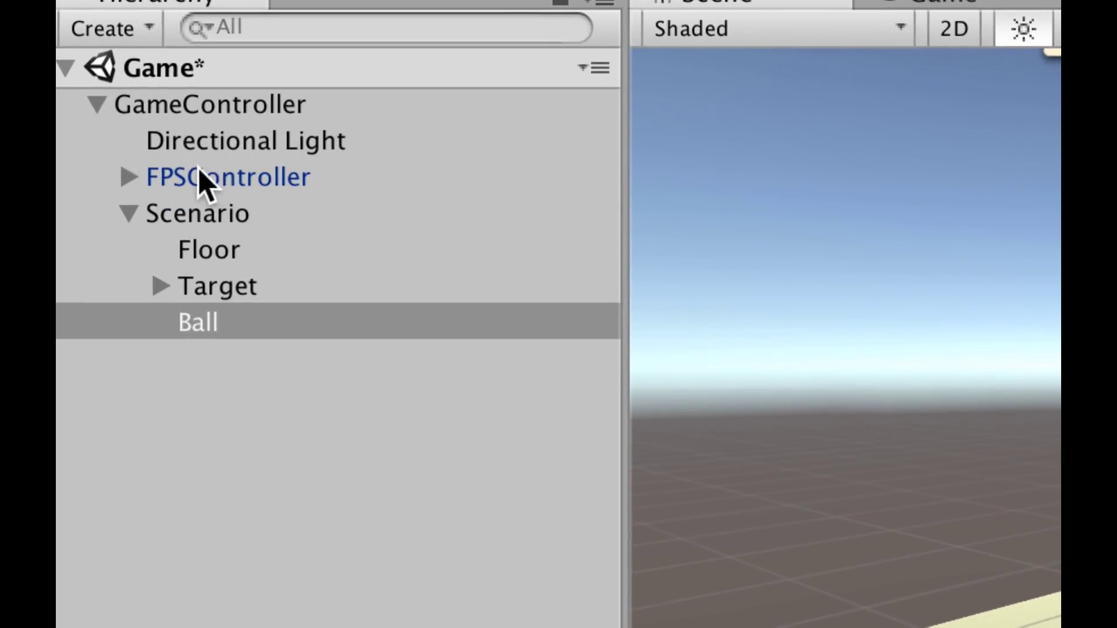
Rename the FPSController object to Player and collapse its Character Controller, First Person Controller, Rigidbody and Audio Source components.
left_click(106, 131)
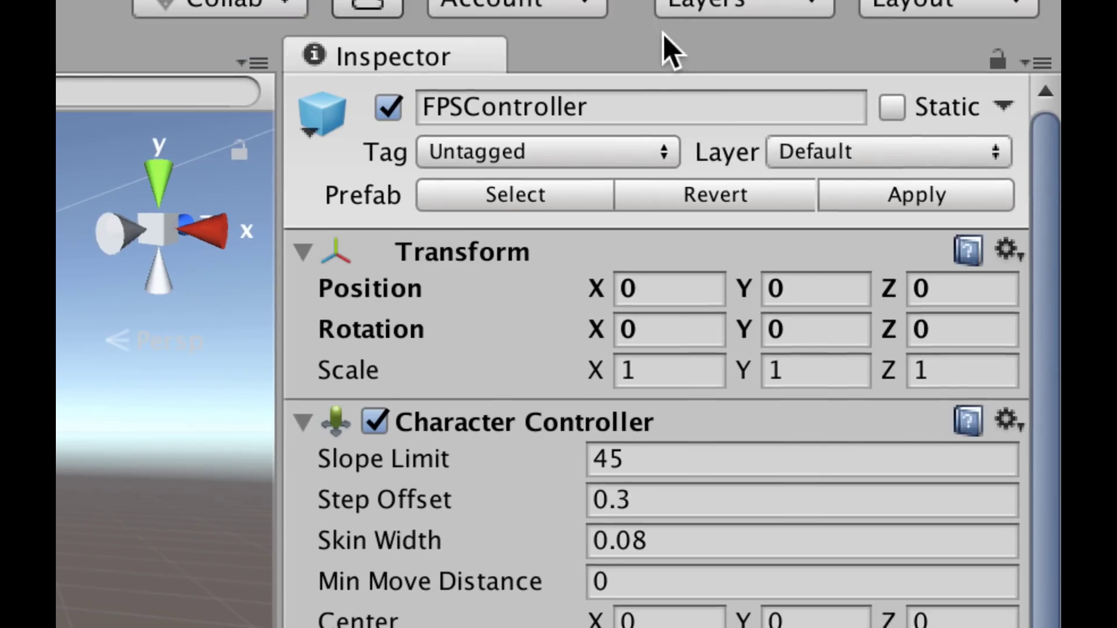
left_click(617, 96)
type("Player")
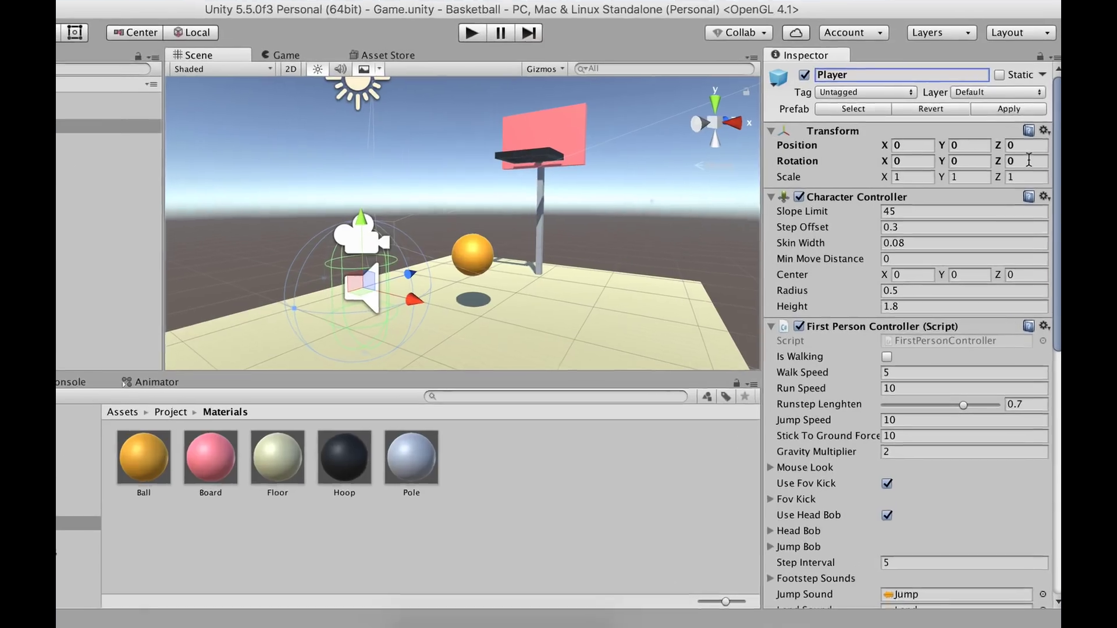
left_click(771, 196)
left_click(771, 213)
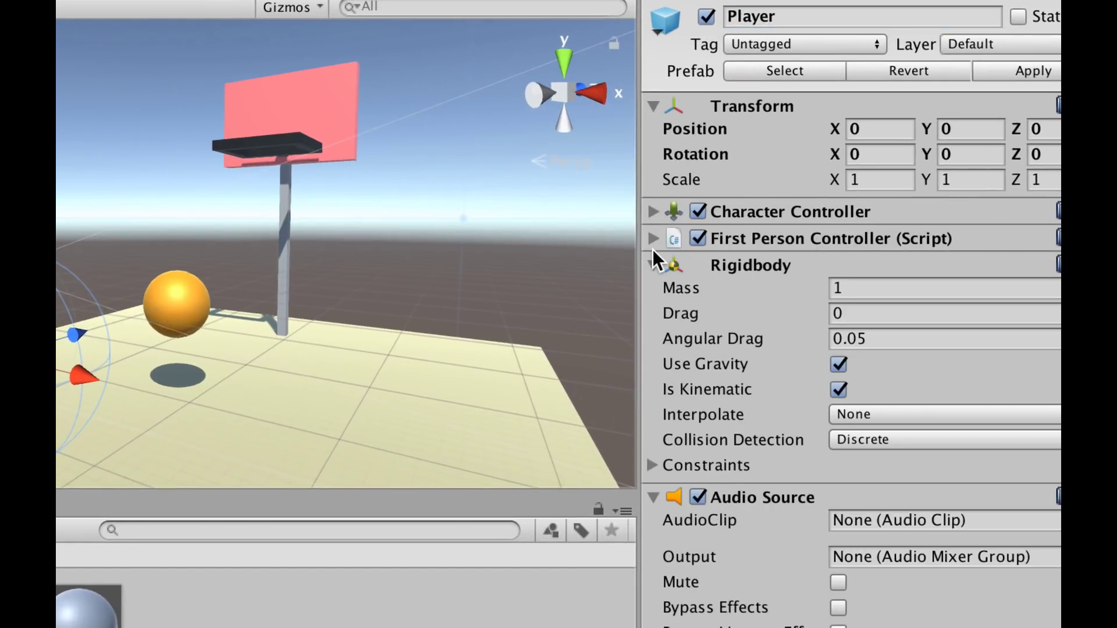
left_click(652, 263)
left_click(652, 291)
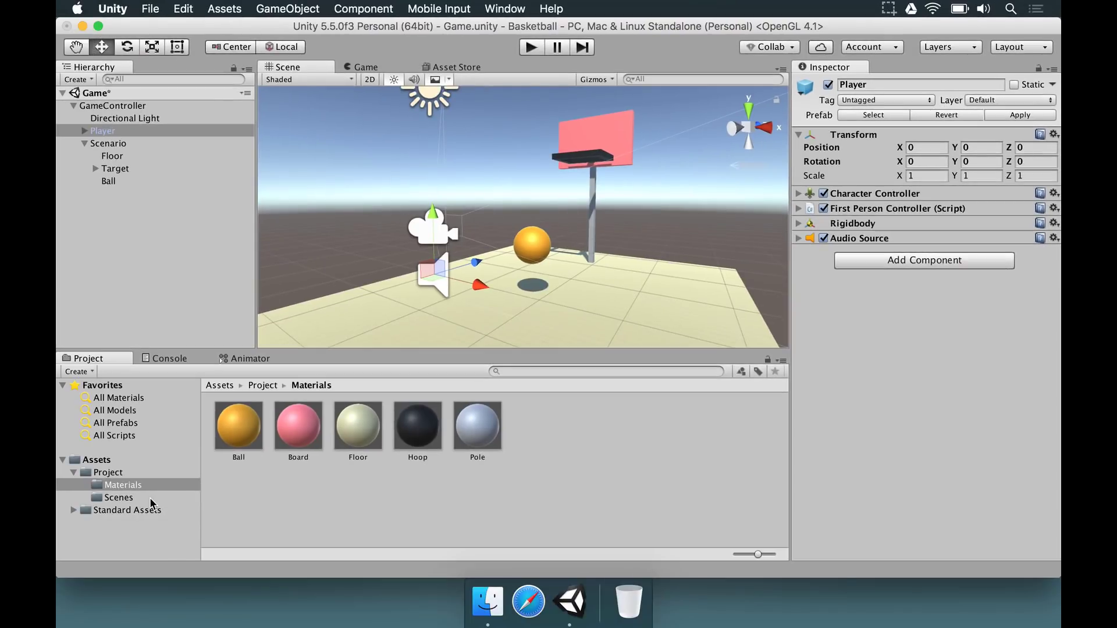
Create a folder named Scripts inside the Project assets folder and open it.
left_click(106, 471)
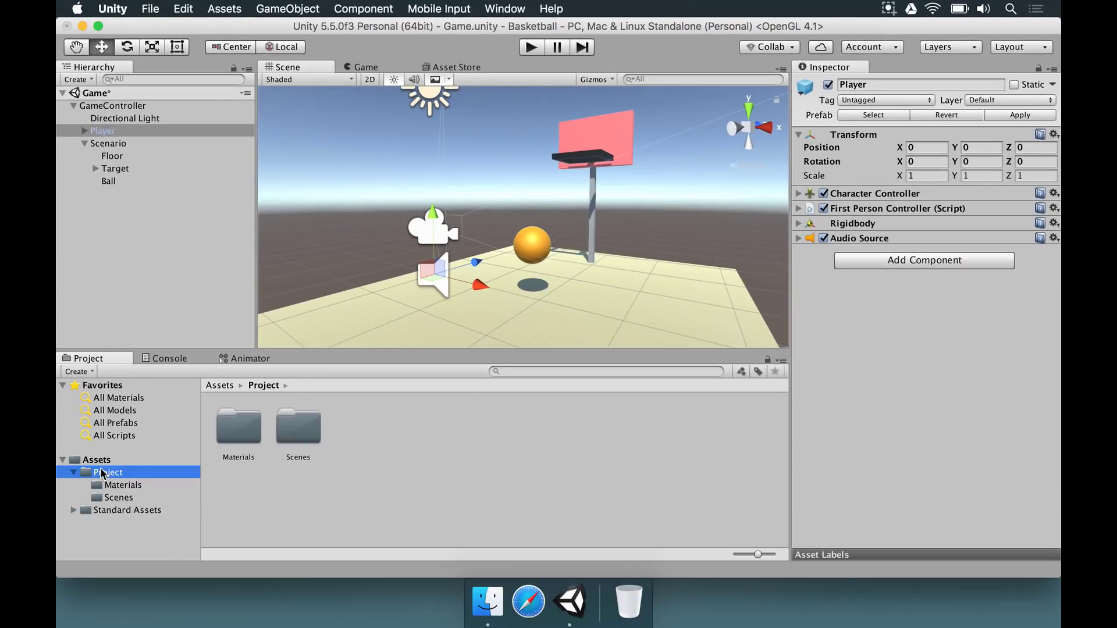
right_click(222, 544)
mouse_move(385, 296)
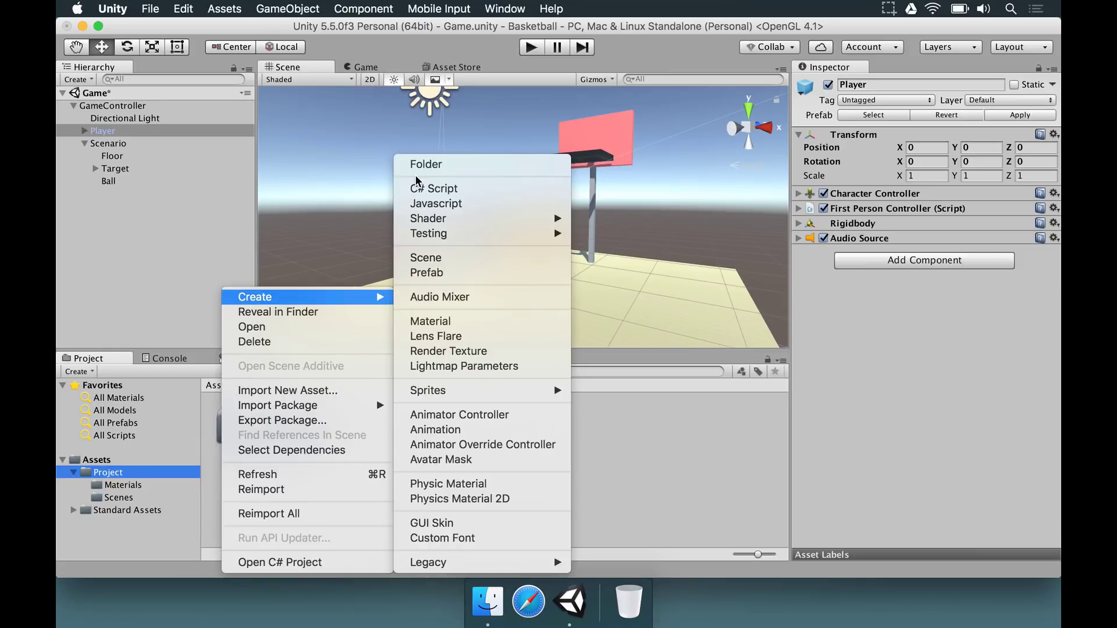
left_click(426, 164)
type("Scripts")
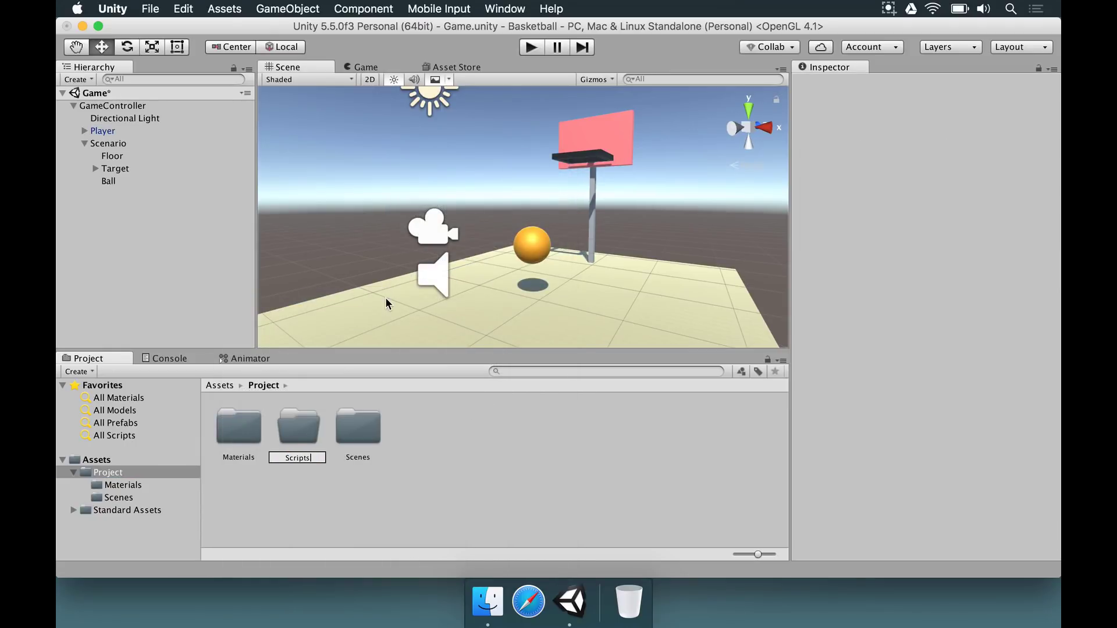
key("Return")
double_click(360, 444)
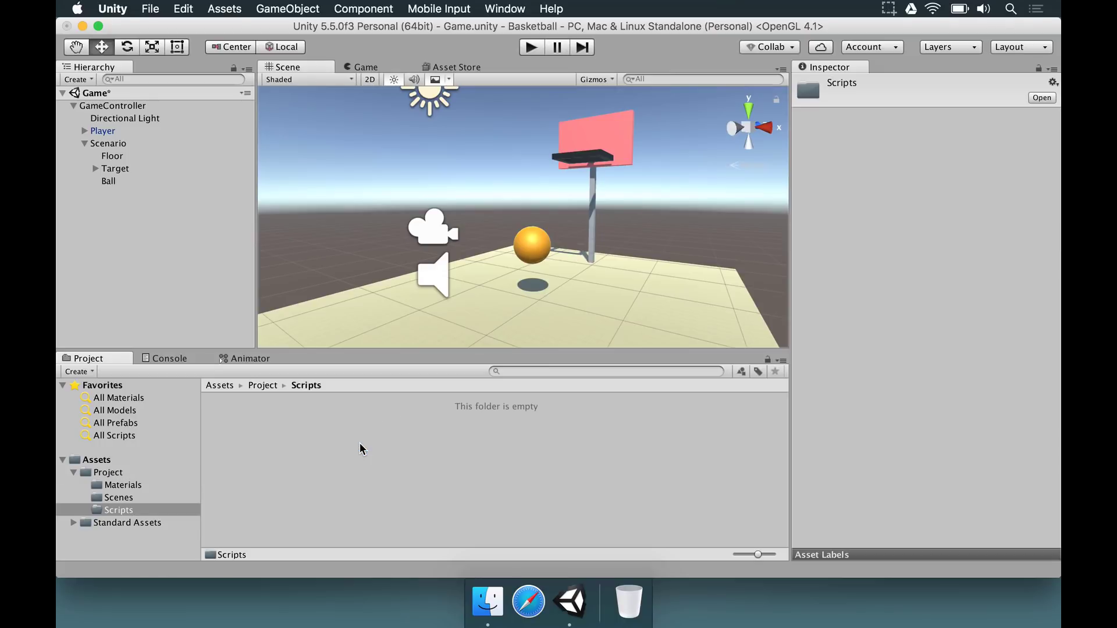
Create a C# script named Player in the Scripts folder and open it in the code editor.
right_click(221, 528)
mouse_move(308, 298)
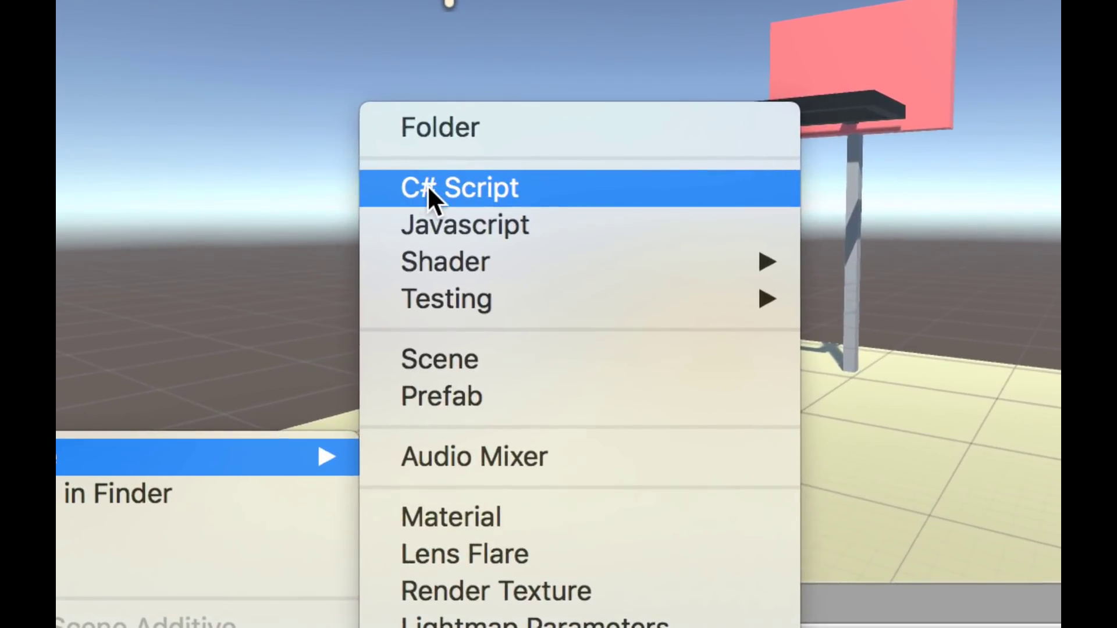
left_click(428, 189)
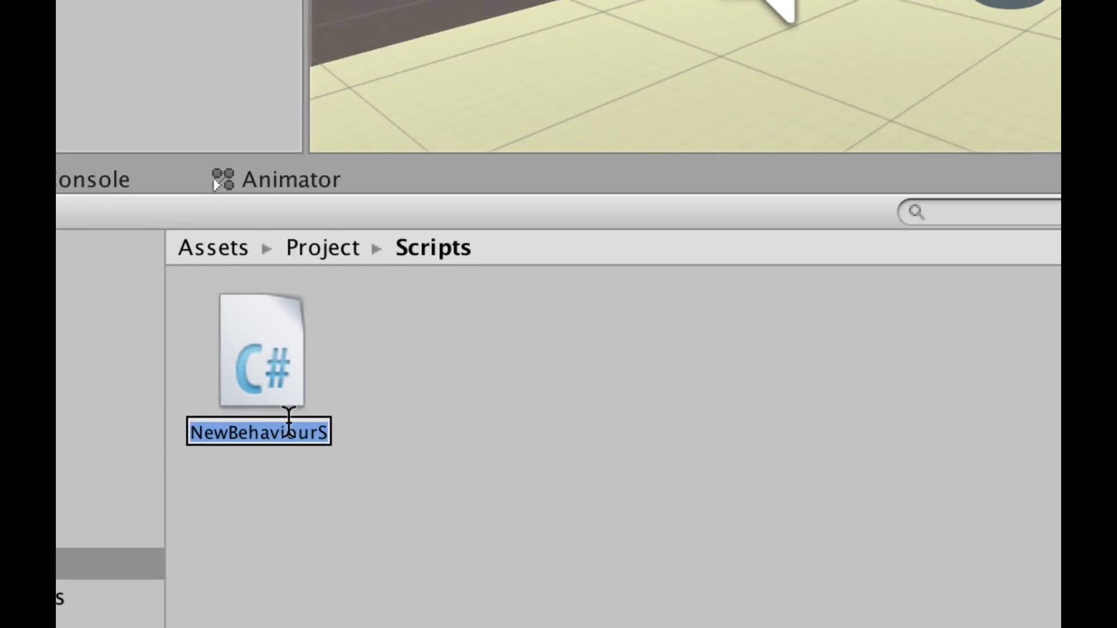
type("Player")
key("Return")
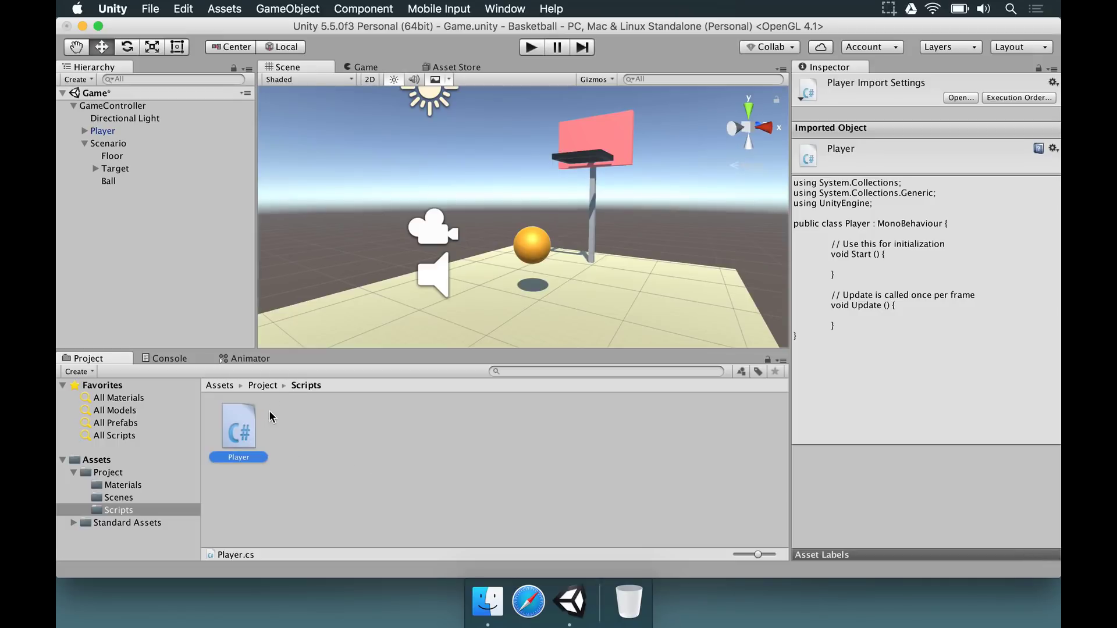
double_click(231, 424)
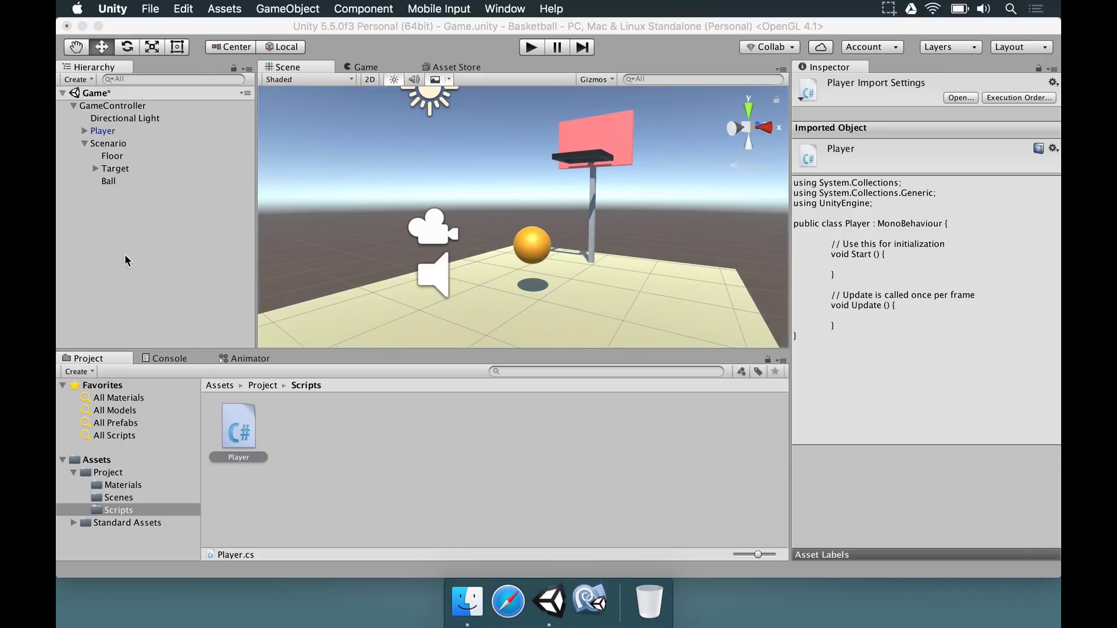
Select the Player object in the scene hierarchy.
left_click(111, 131)
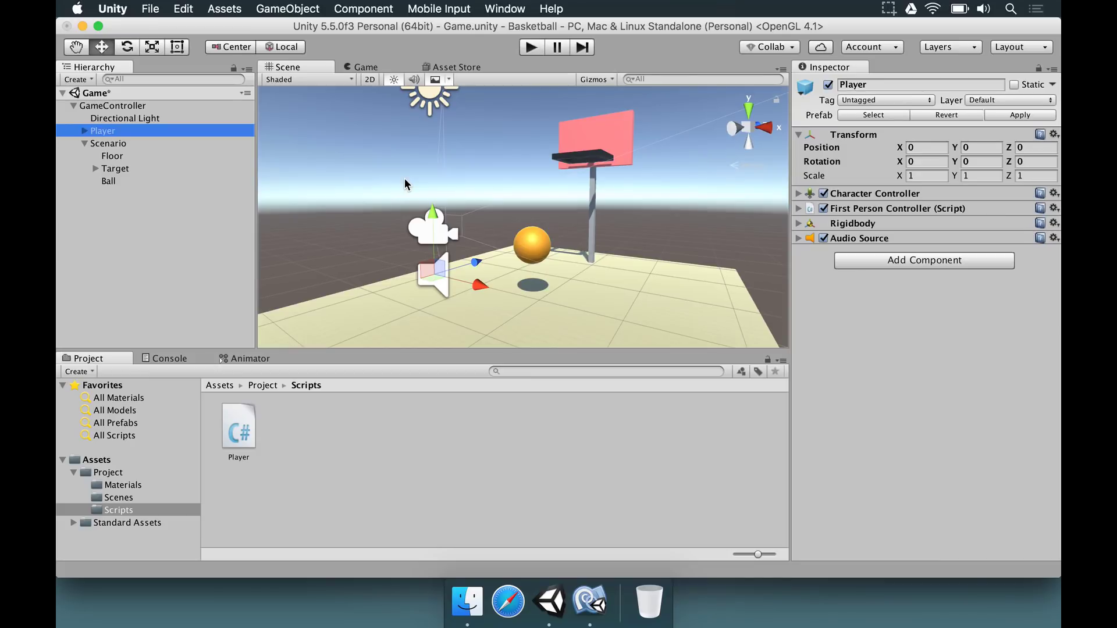
Try to attach the Player script from the Scripts folder to the Player object.
left_click(568, 494)
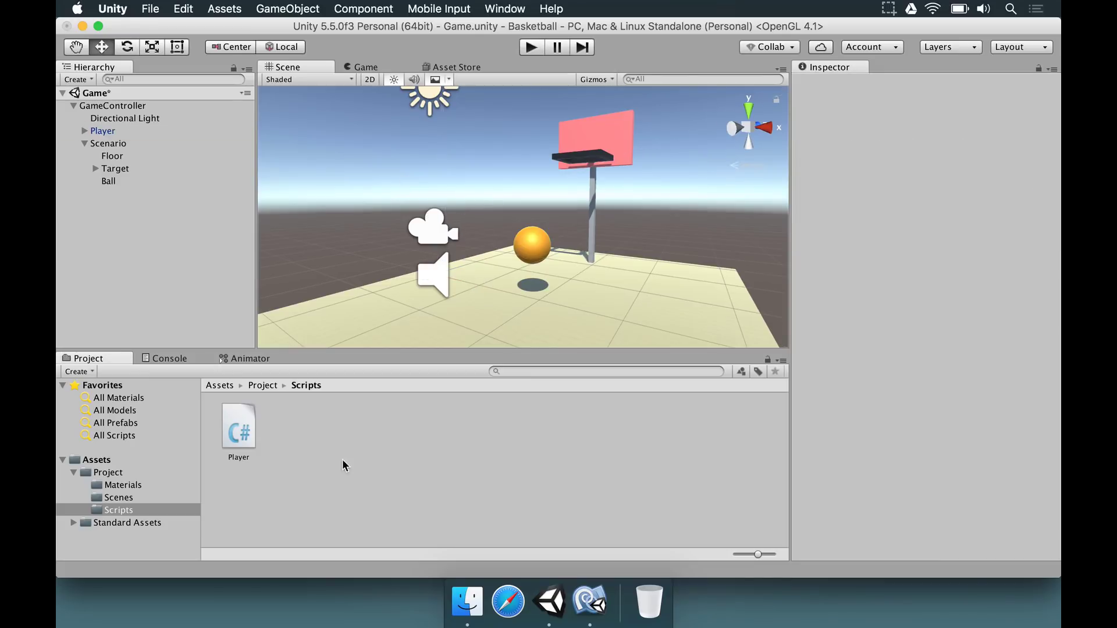
left_click(110, 132)
left_click_drag(249, 441, 122, 129)
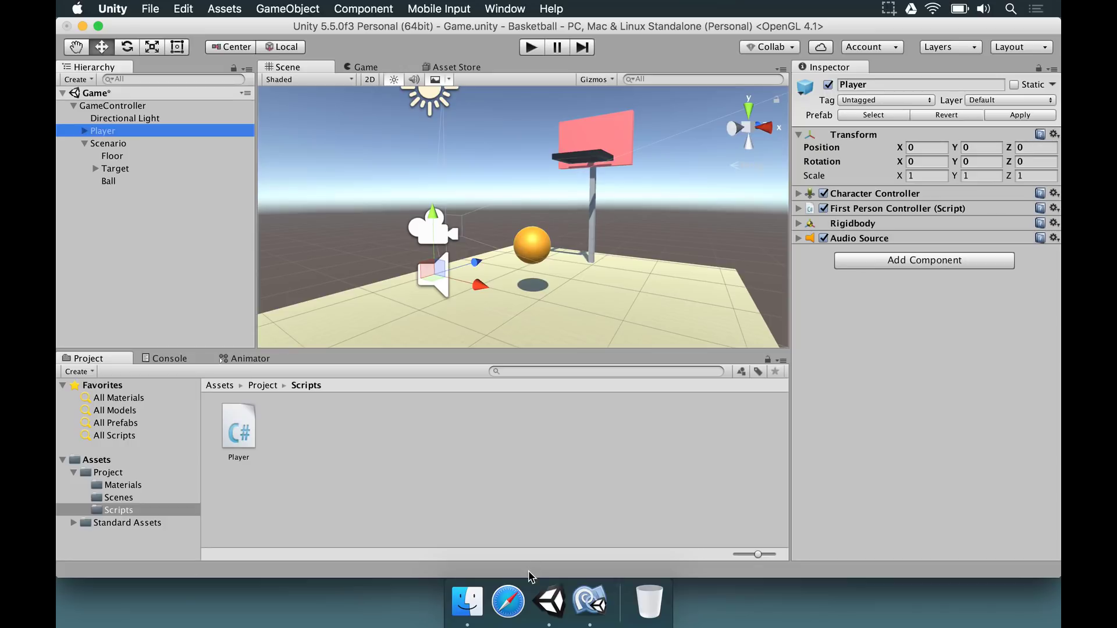
Switch to MonoDevelop and enlarge the code text of Player.cs.
left_click(590, 603)
left_click(384, 277)
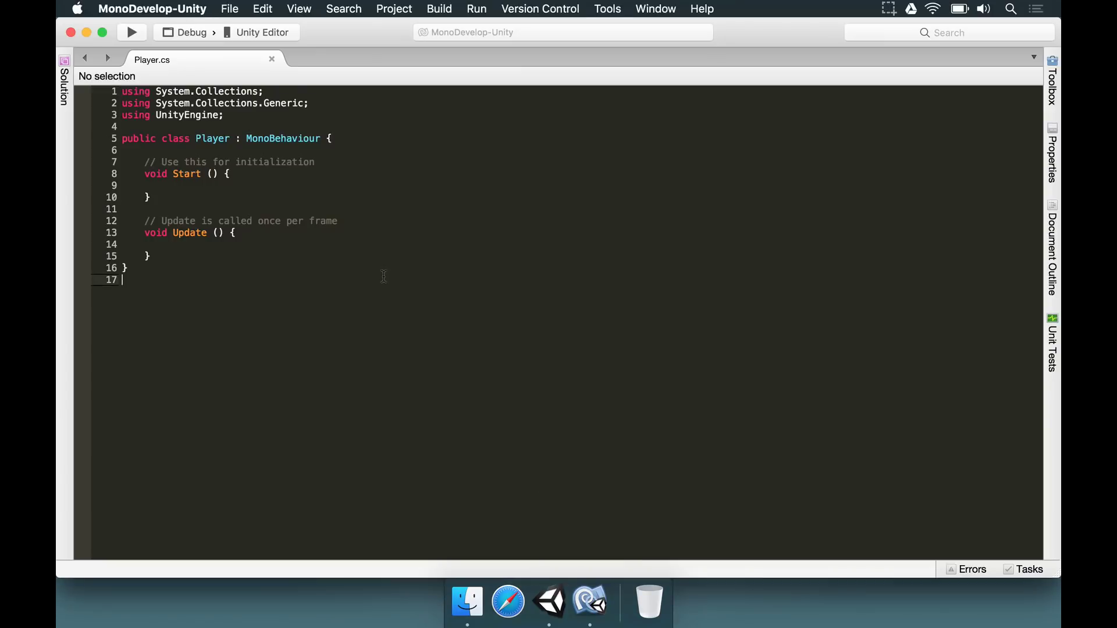
key("super+plus")
key("super+plus")
key("super+plus")
key("super+plus")
key("super+plus")
key("super+plus")
key("super+plus")
key("super+plus")
key("super+0")
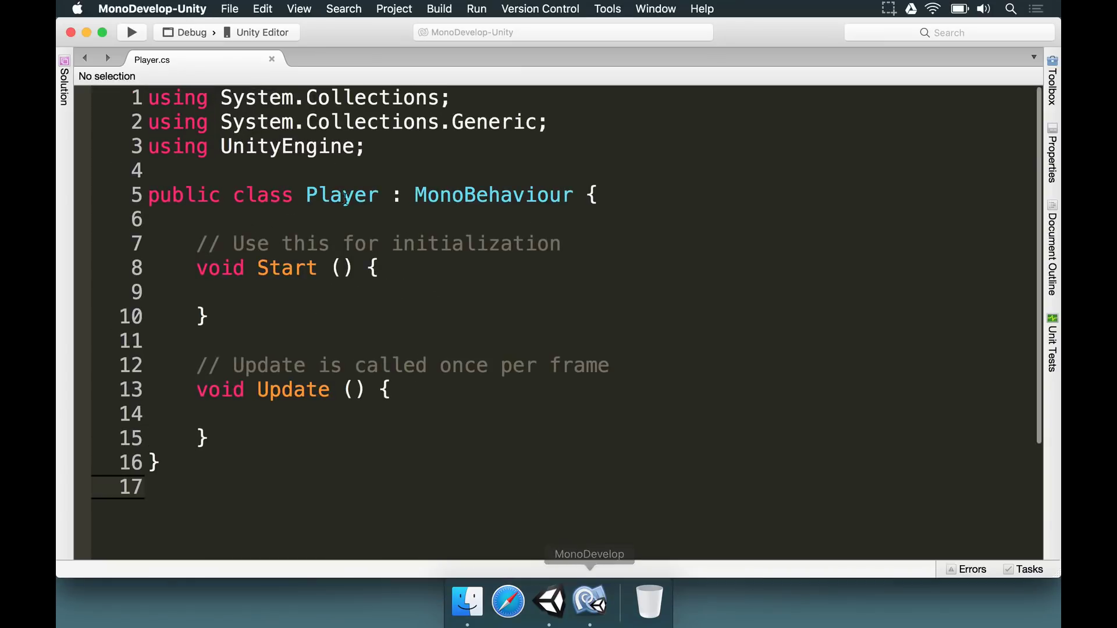
Switch to Unity and attach the Player script from the Scripts folder to the Player object as a component.
left_click(548, 600)
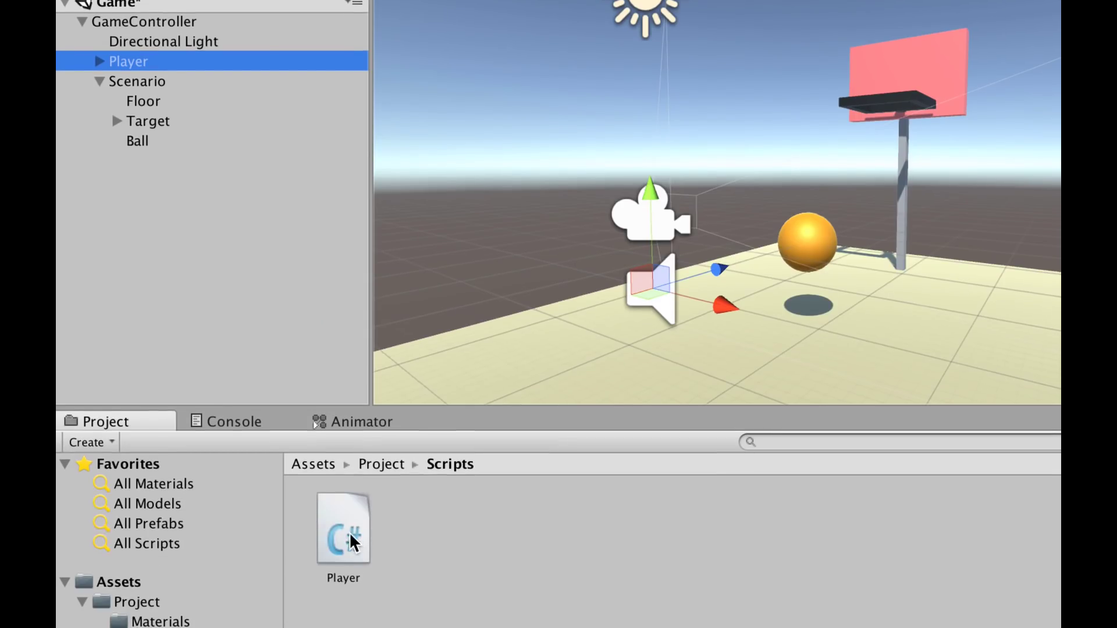
left_click_drag(359, 550, 145, 61)
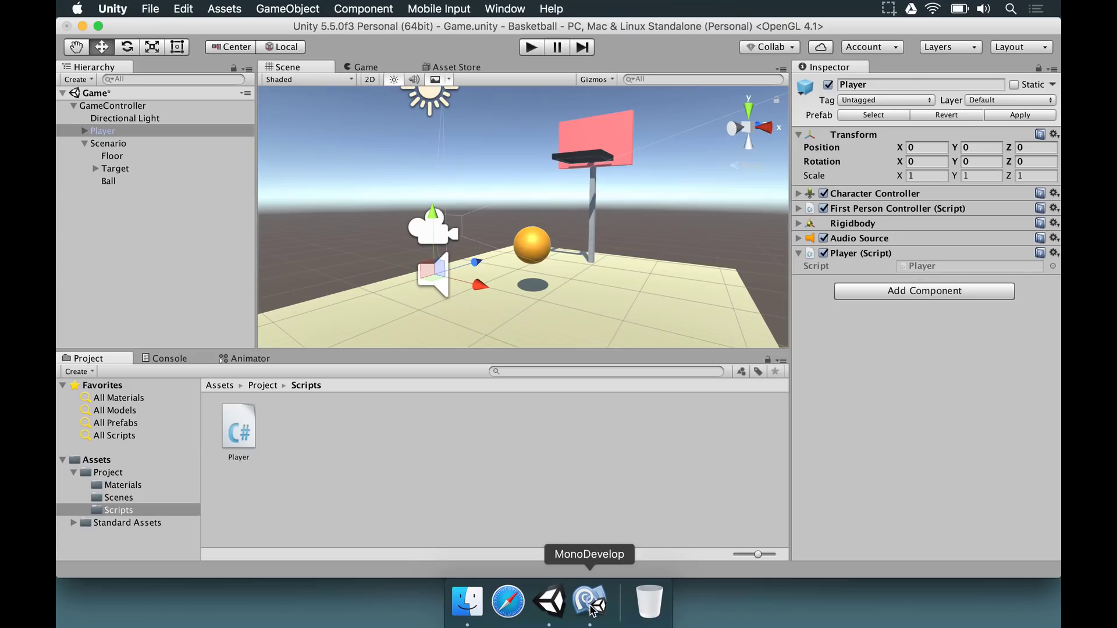
Switch to MonoDevelop and examine the using lines, the Player class, and its Start and Update methods in Player.cs.
left_click(590, 605)
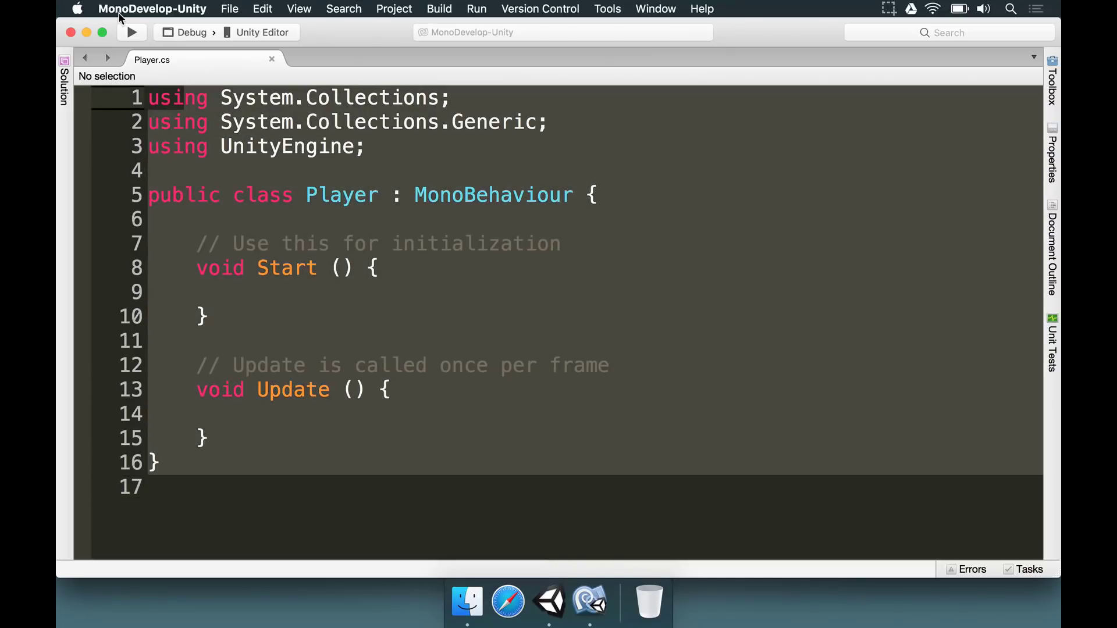
left_click(248, 210)
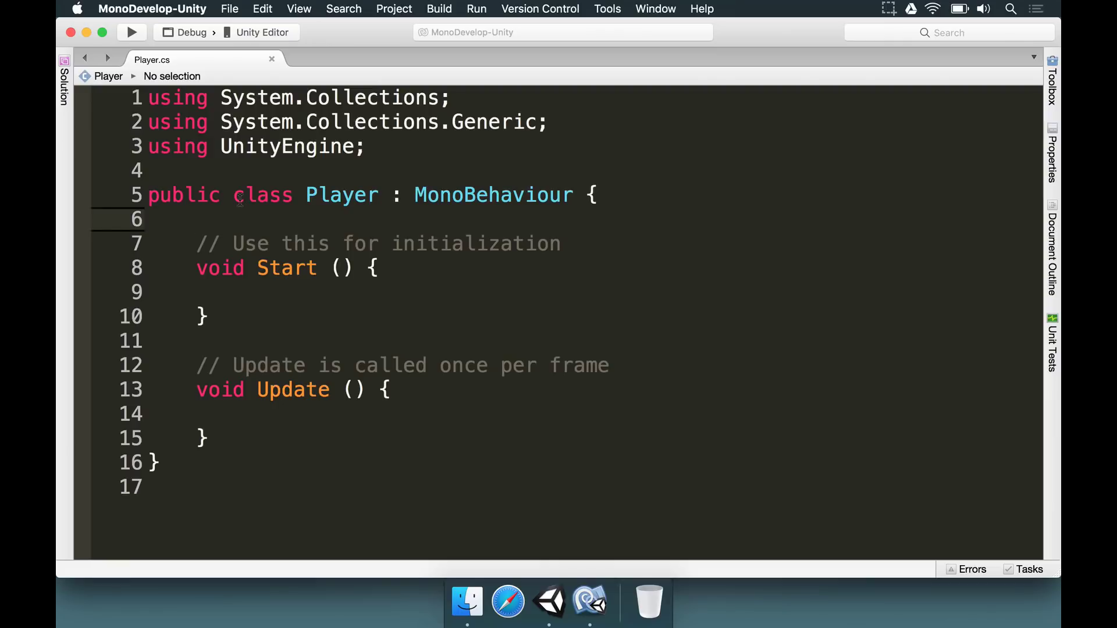
mouse_move(239, 200)
left_click_drag(166, 169, 158, 99)
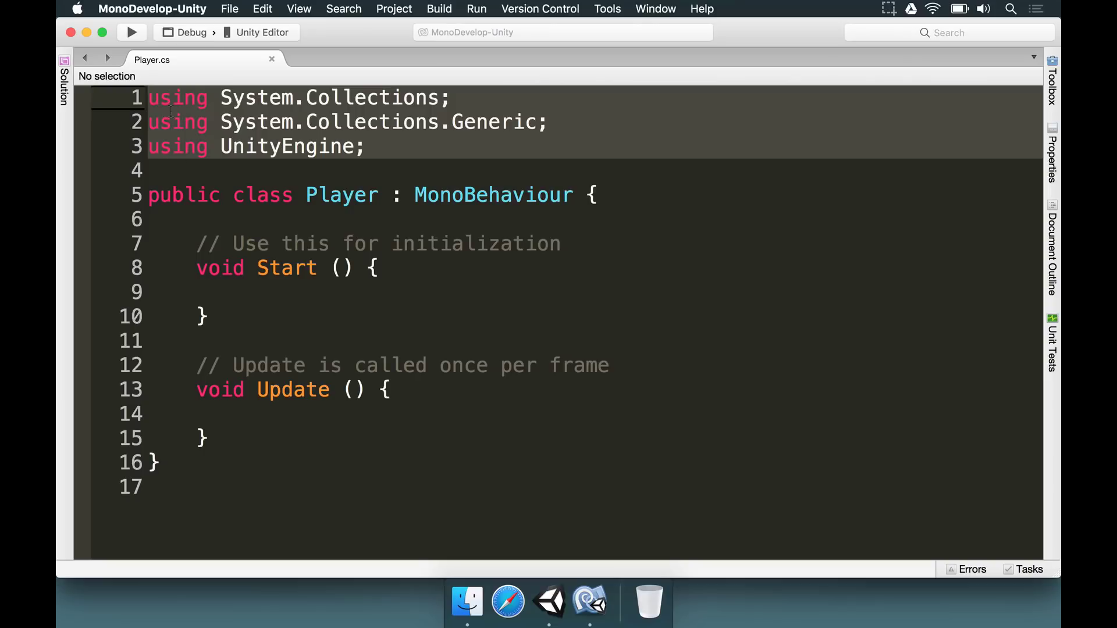
mouse_move(184, 145)
left_click(405, 98)
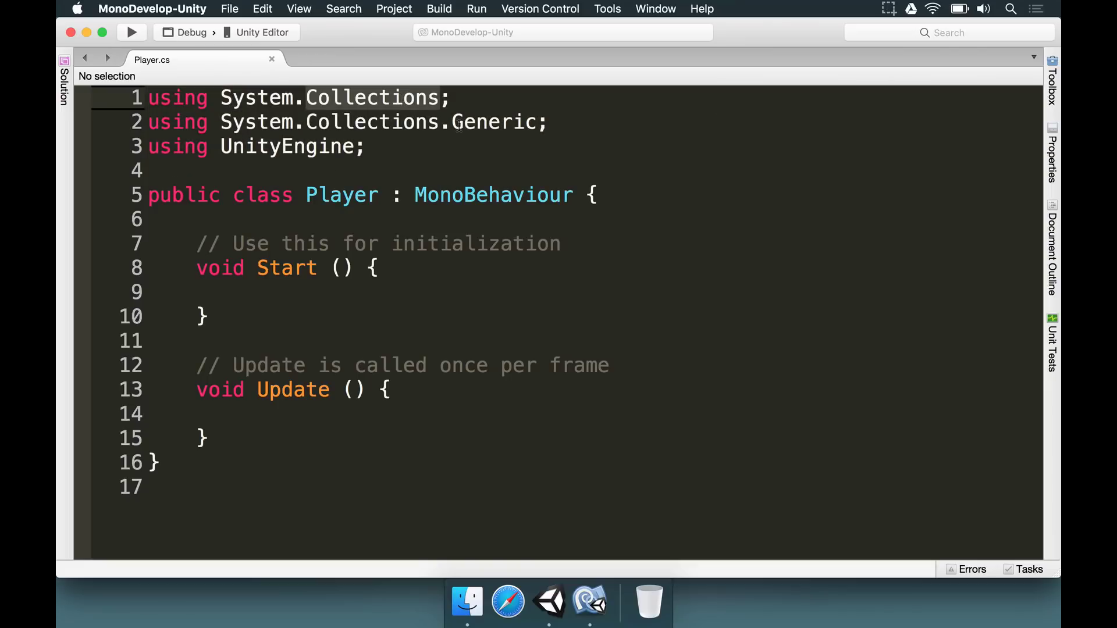
left_click(273, 150)
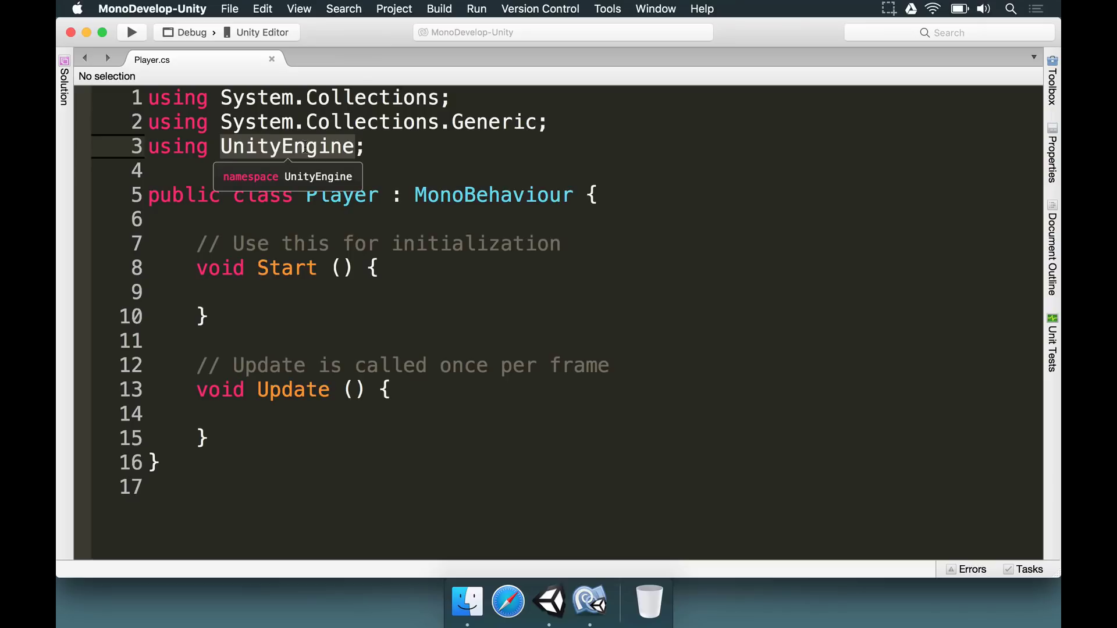
left_click(205, 242)
left_click_drag(149, 195, 142, 486)
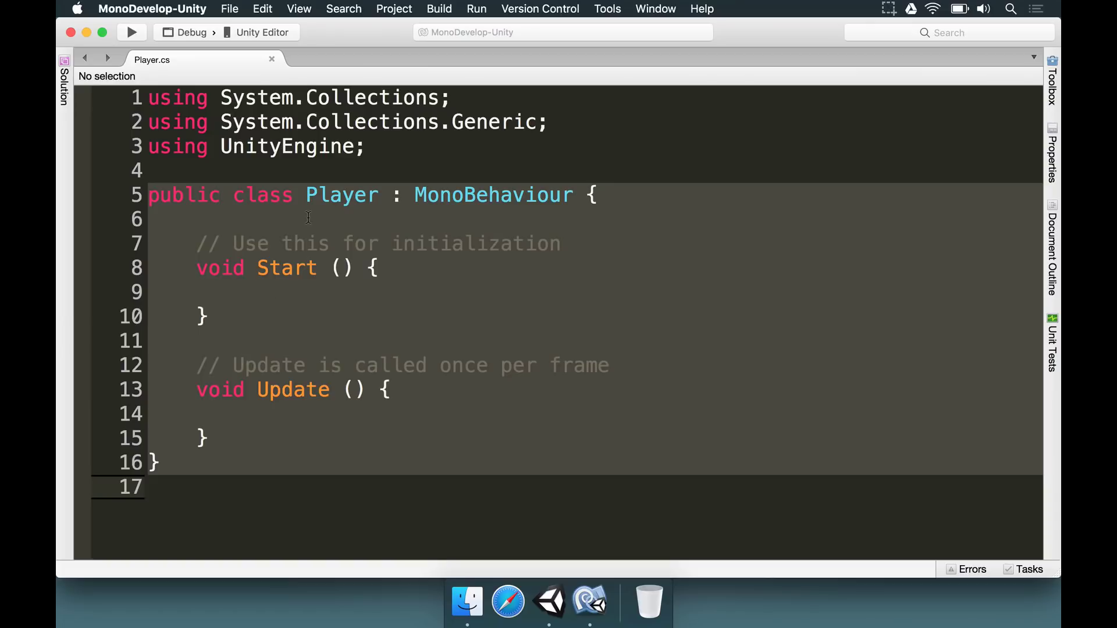
left_click(349, 268)
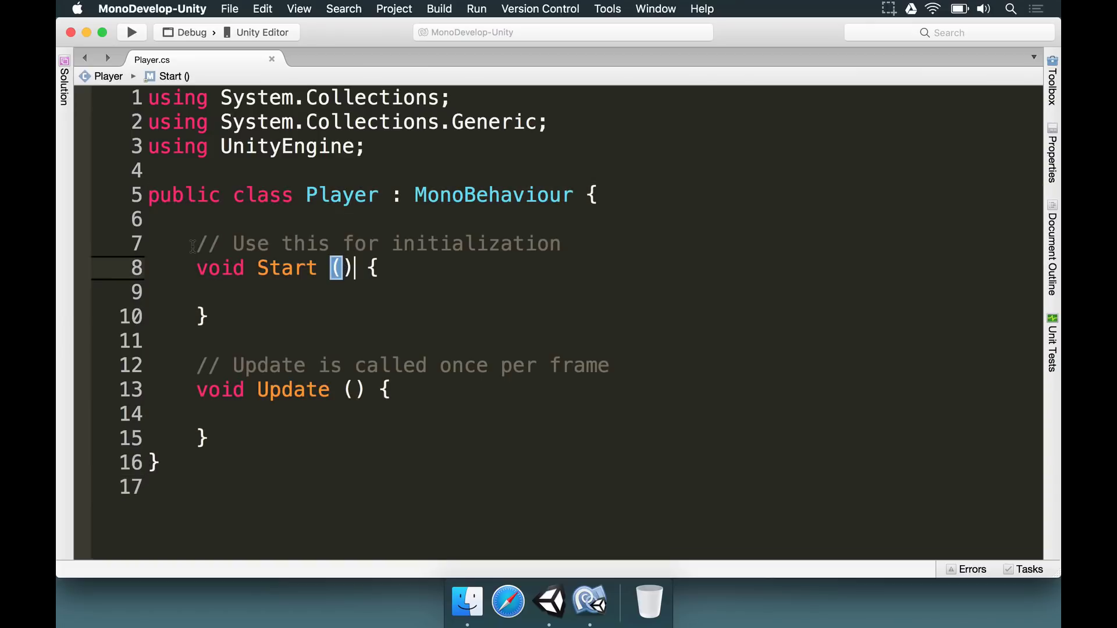
left_click_drag(194, 247, 246, 316)
left_click_drag(195, 343, 242, 431)
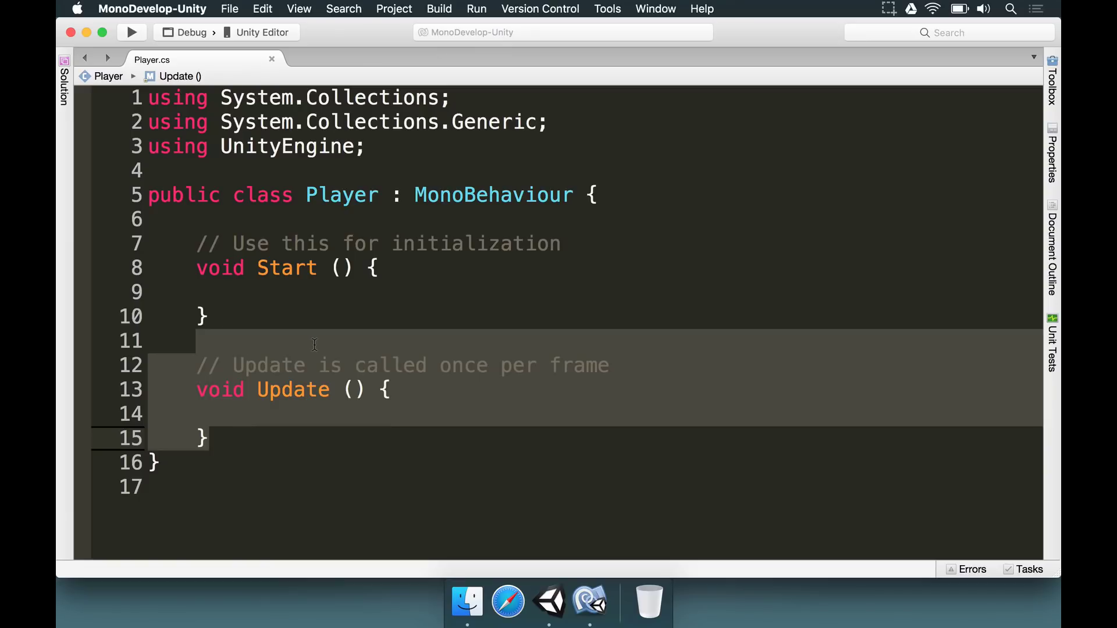
double_click(294, 269)
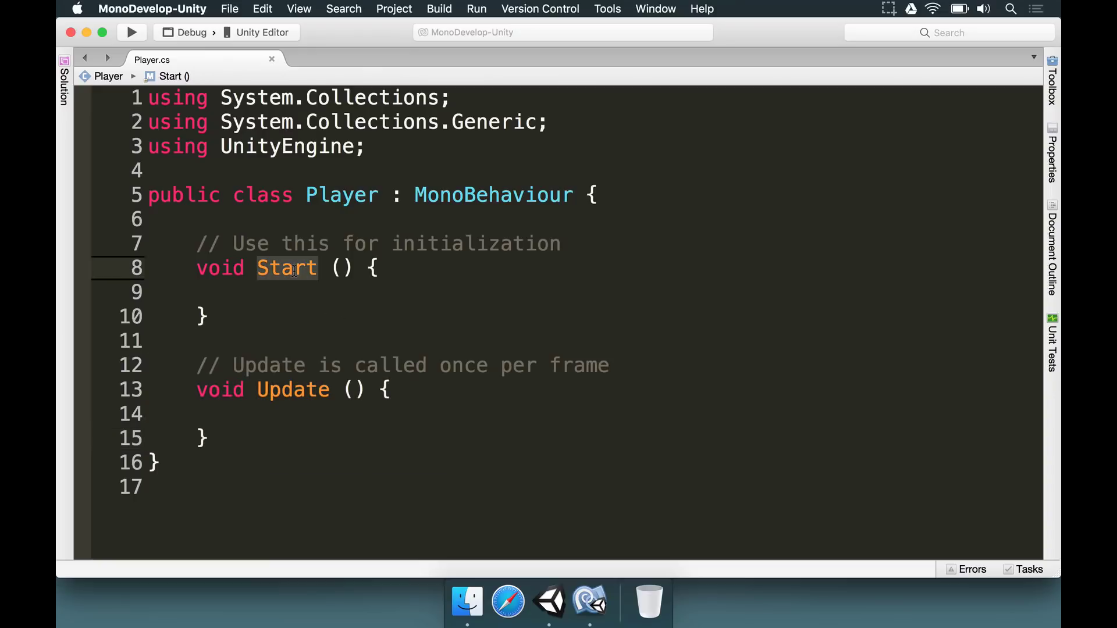
left_click(287, 391)
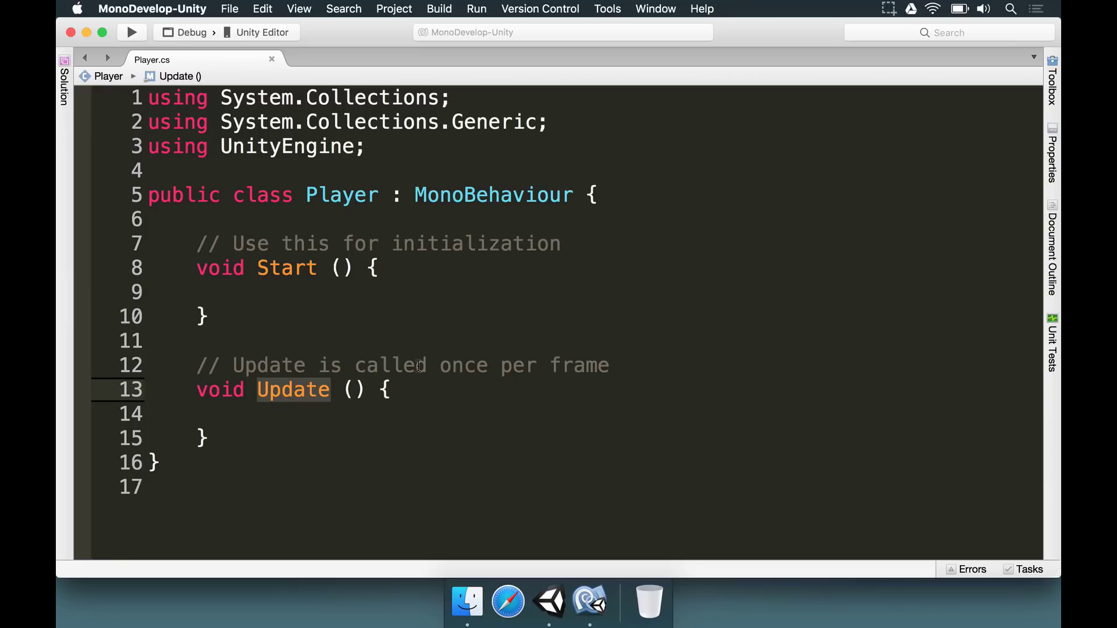
Declare the field "public GameObject ball;" at the top of the Player class, above the Start method.
left_click(294, 215)
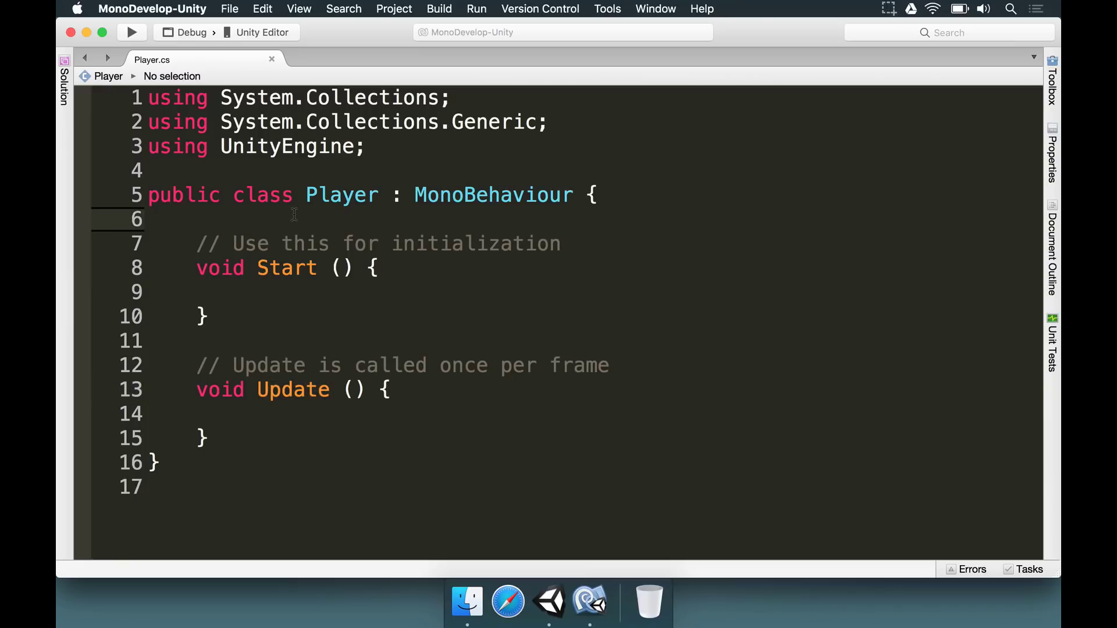
key("Return")
key("Return")
key("Up")
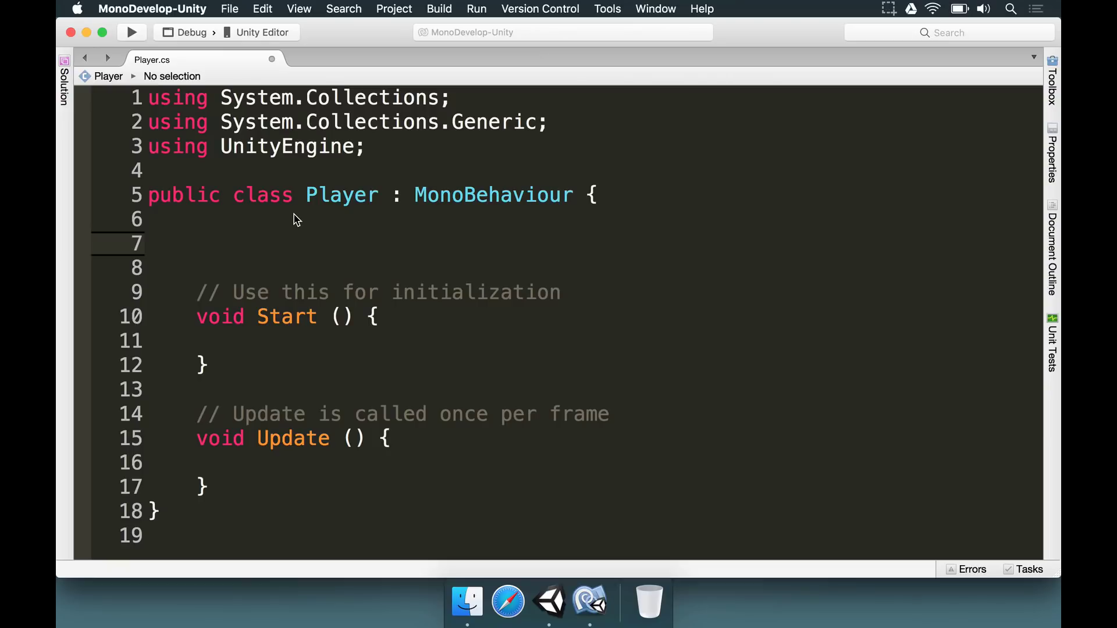
type("public Game")
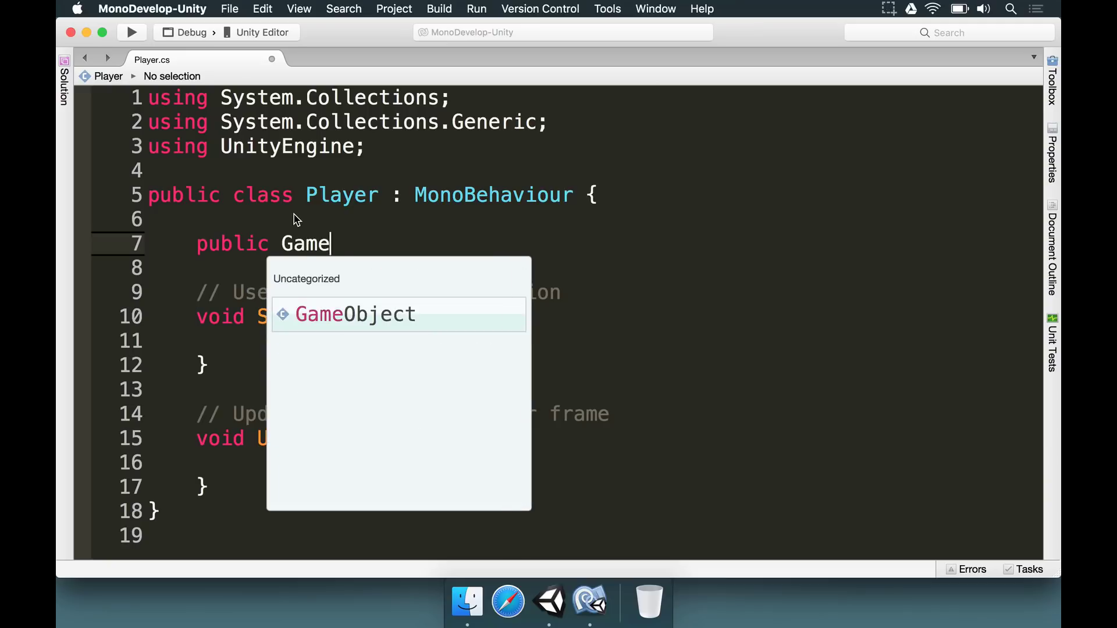
type("Object ball;")
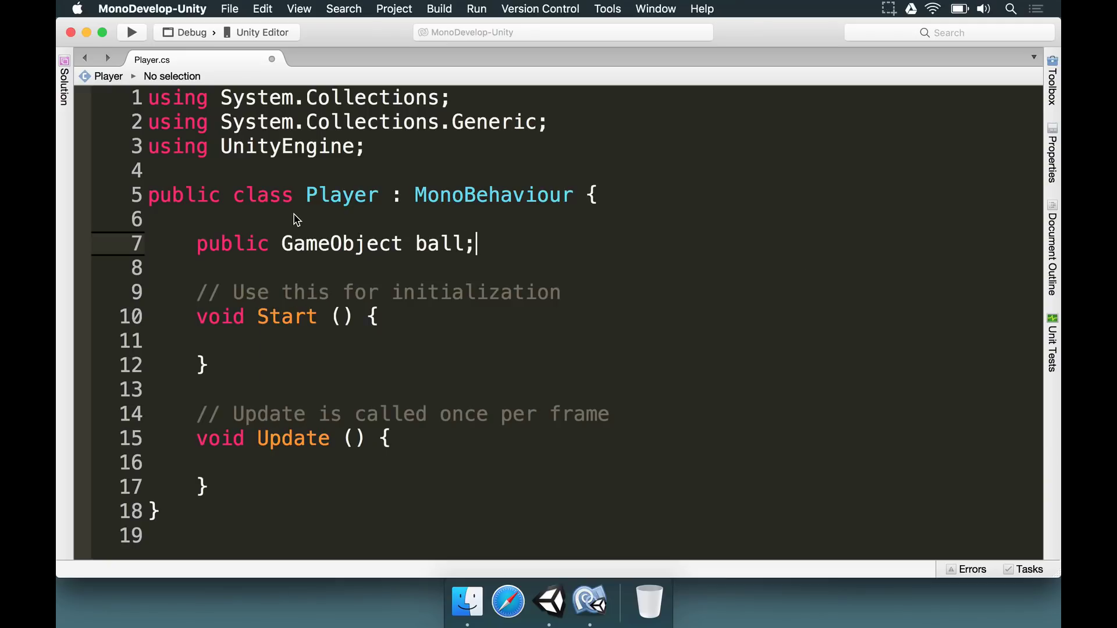
Examine the ball field's name, its GameObject type and its public access modifier.
double_click(432, 249)
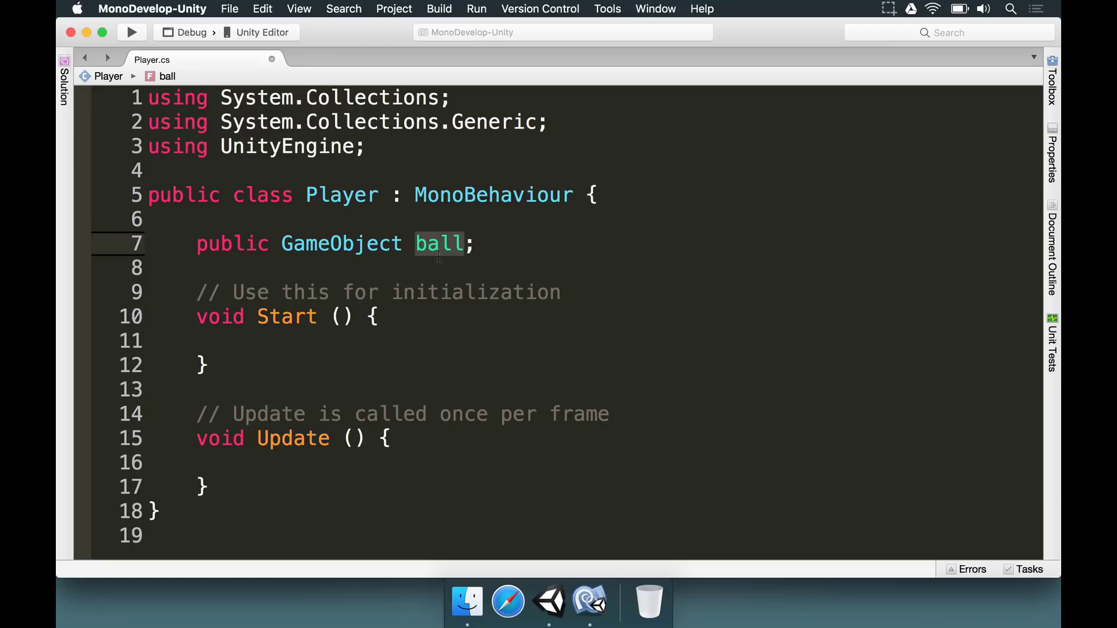
double_click(357, 244)
mouse_move(340, 250)
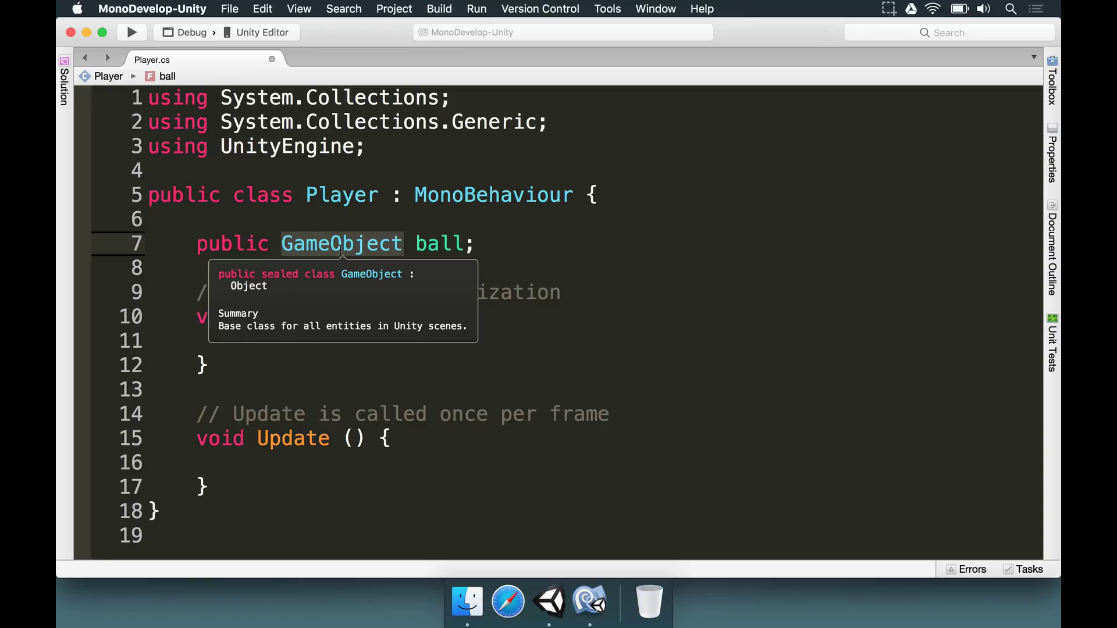
double_click(233, 247)
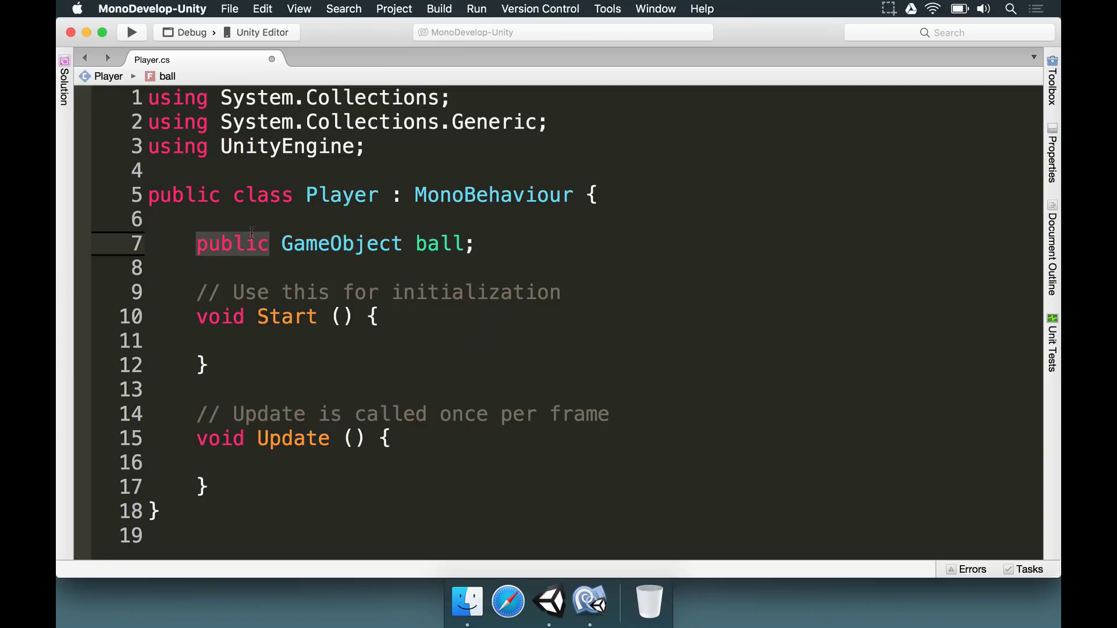
left_click(244, 229)
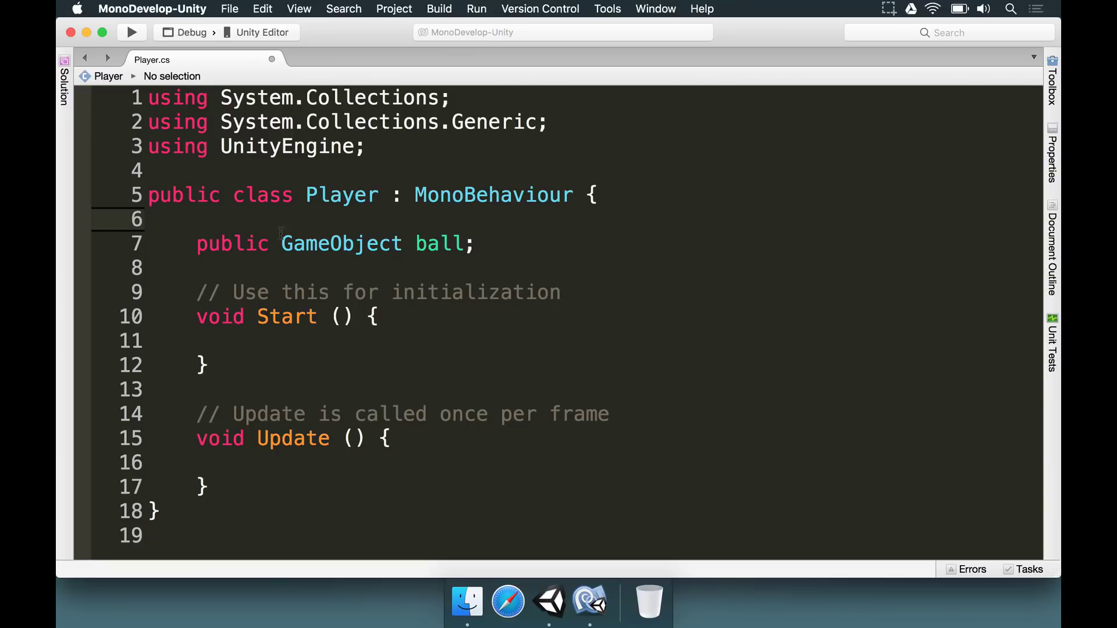
left_click_drag(158, 246, 595, 254)
left_click(595, 254)
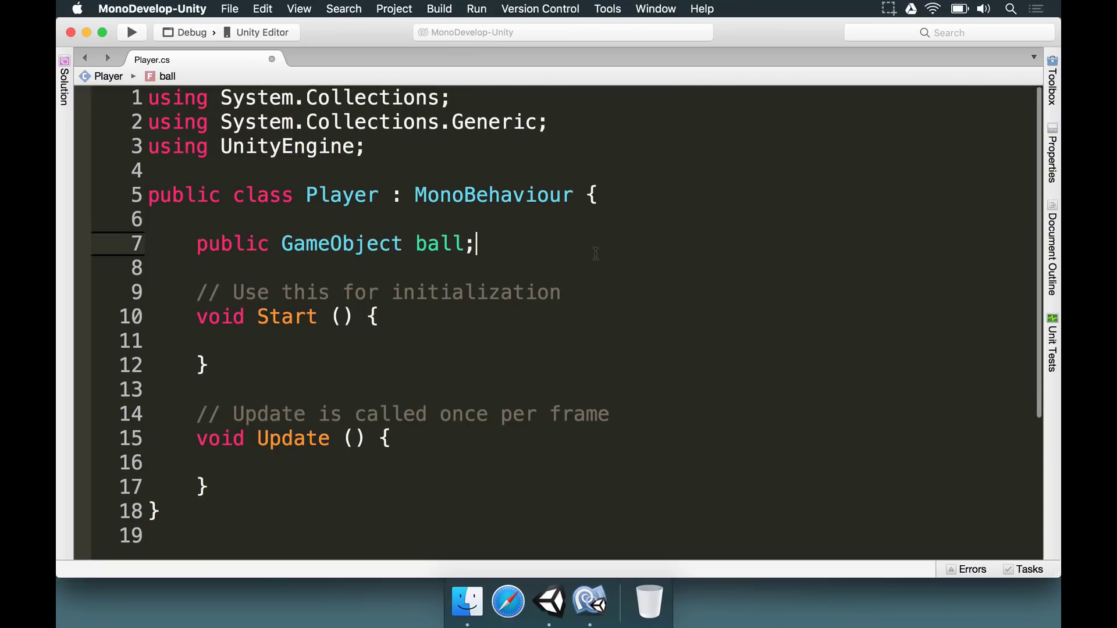
Save Player.cs, switch to Unity and assign the scene's Ball object to the Player script's Ball field.
left_click(230, 9)
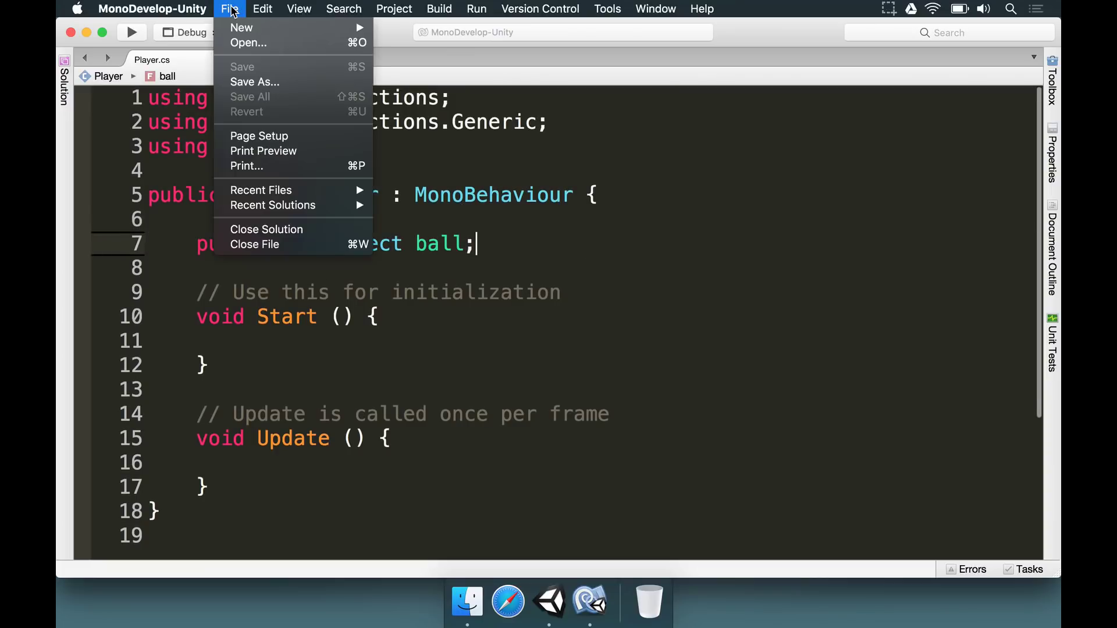
left_click(564, 242)
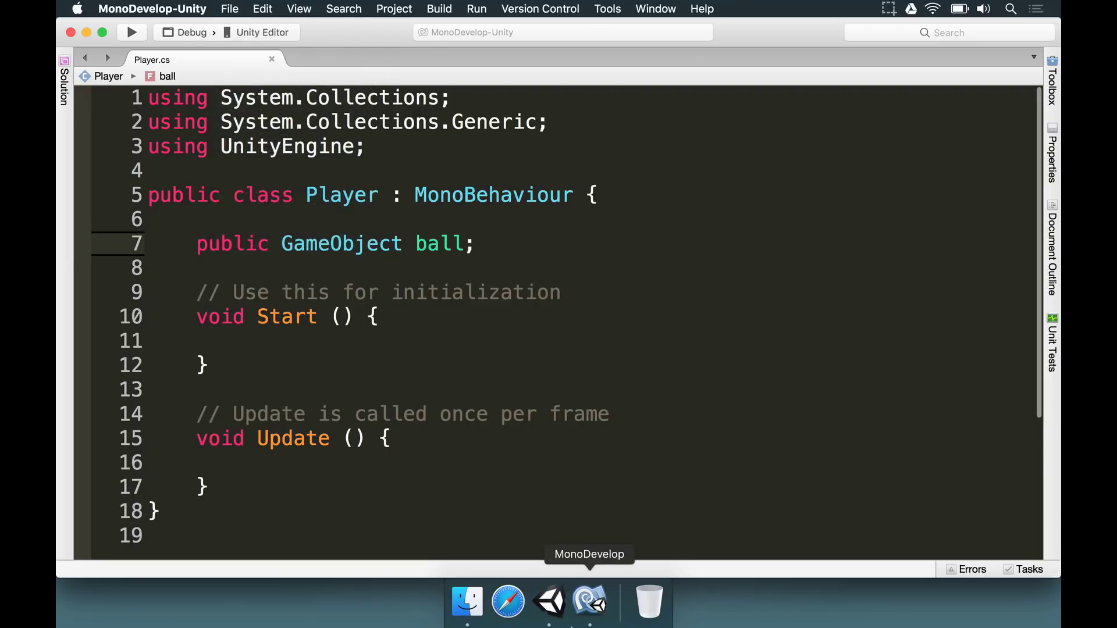
left_click(554, 621)
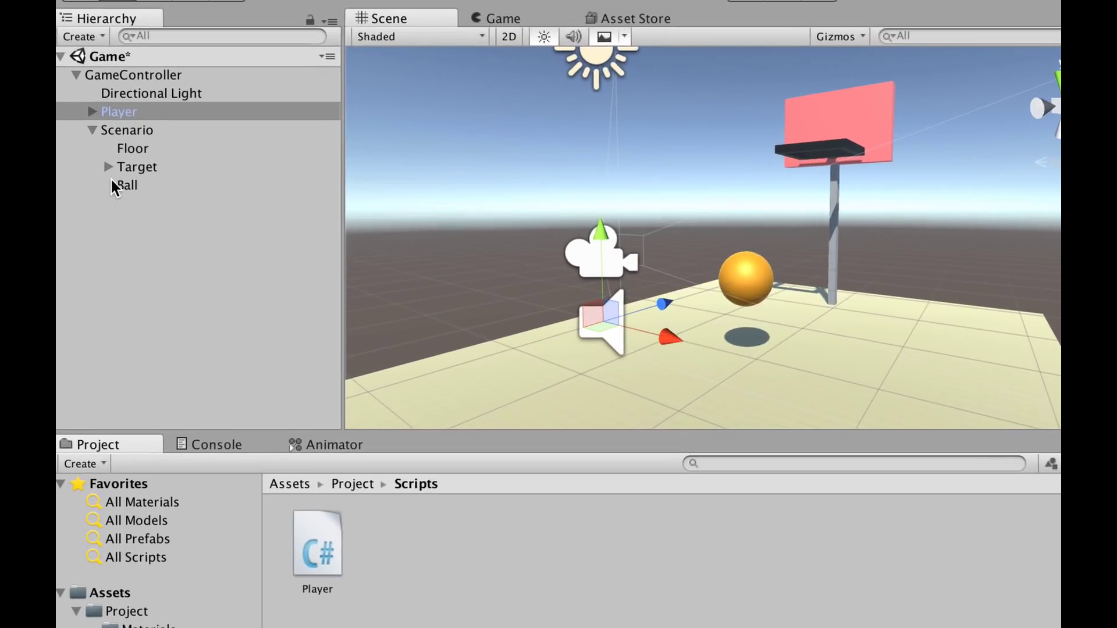
left_click_drag(114, 185, 1010, 254)
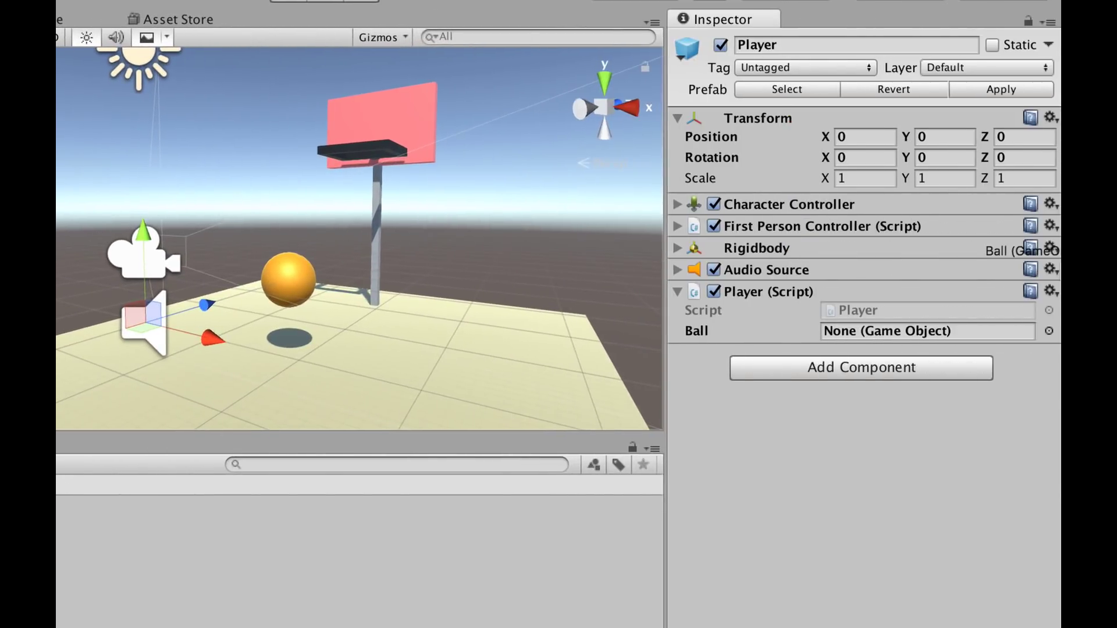
left_click_drag(985, 261, 923, 329)
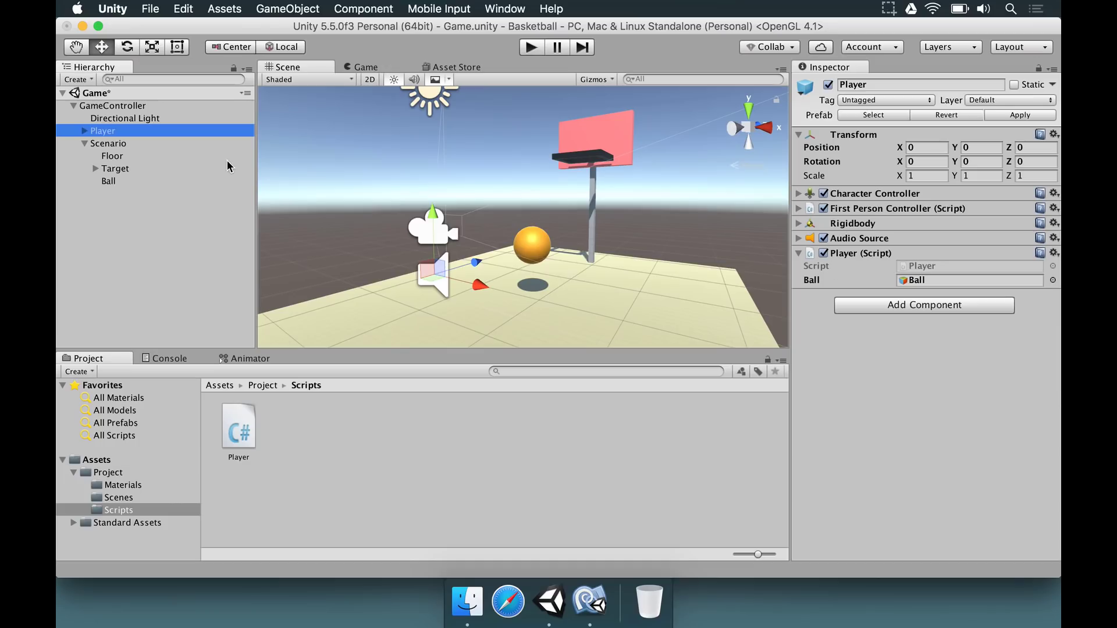
Review the components of the Ball and Player objects and test the scene in play mode.
left_click(108, 181)
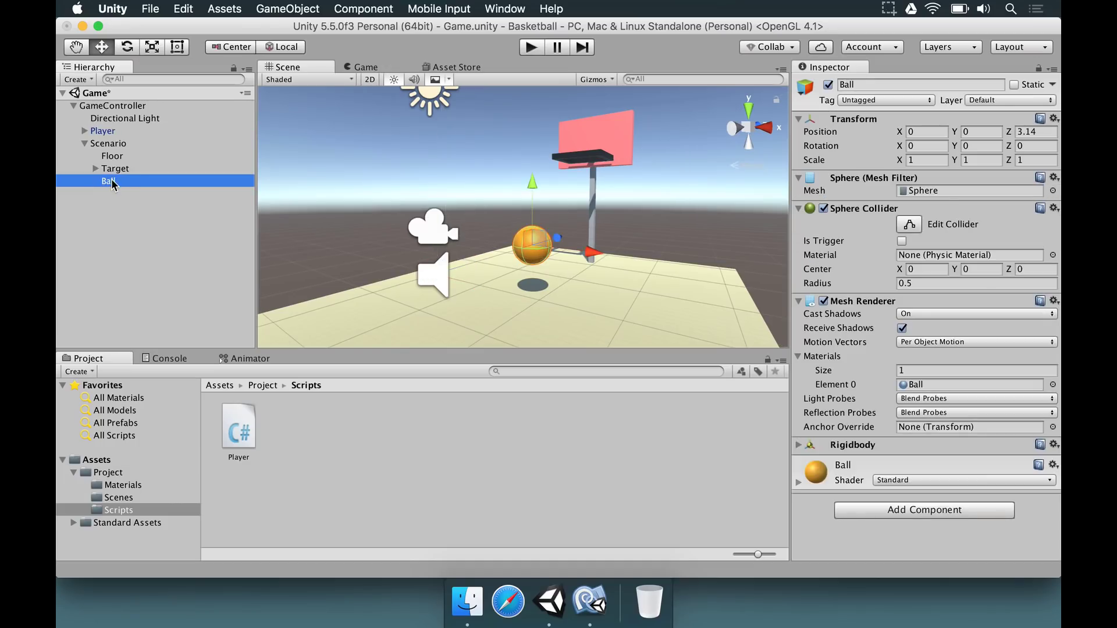
left_click(109, 131)
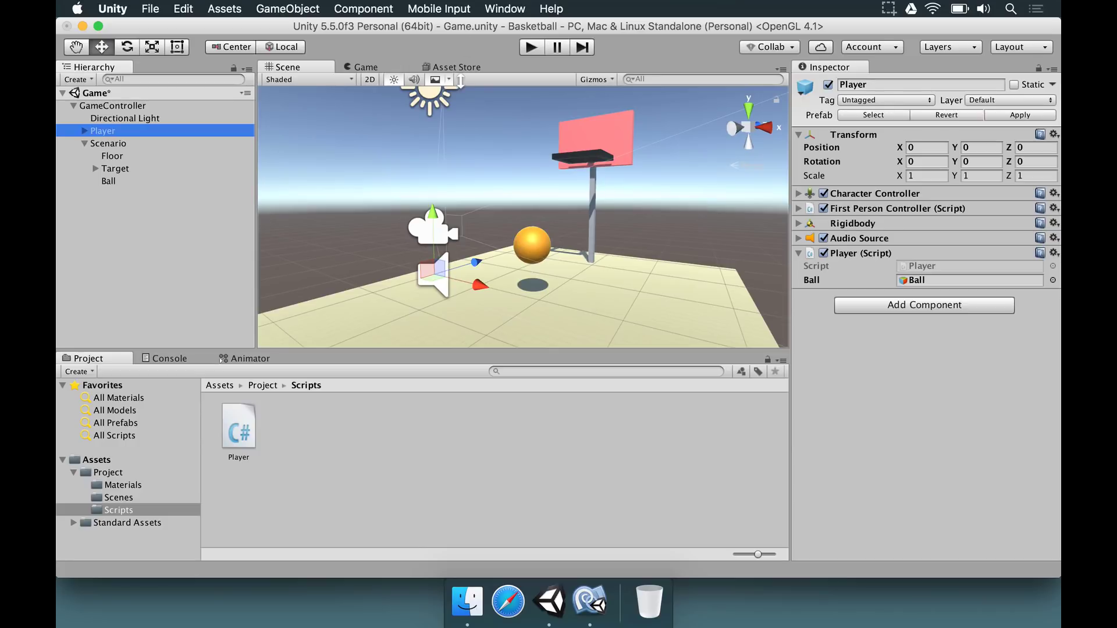
left_click(532, 48)
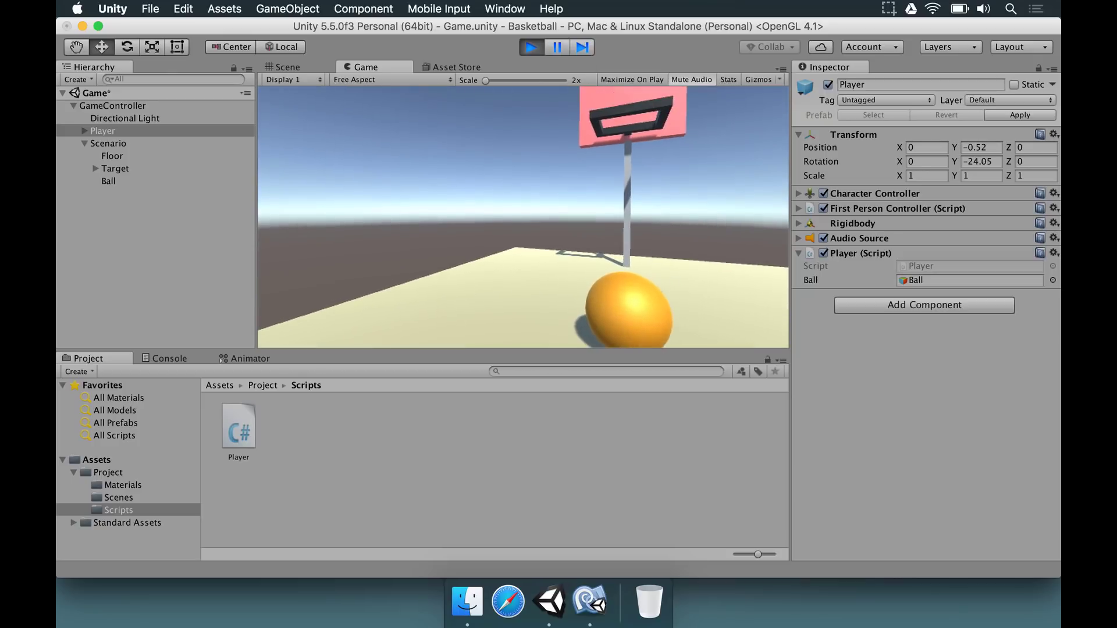
key("Escape")
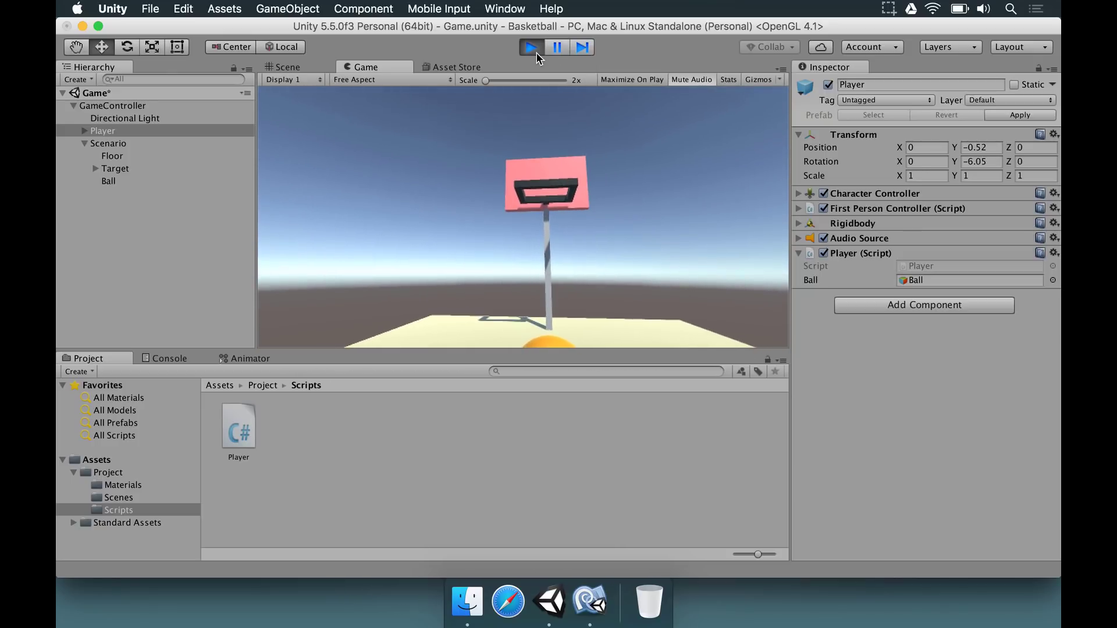
left_click(536, 50)
Examine the Camera component and the rotation values of the Player's FirstPersonCharacter child object.
left_click(84, 130)
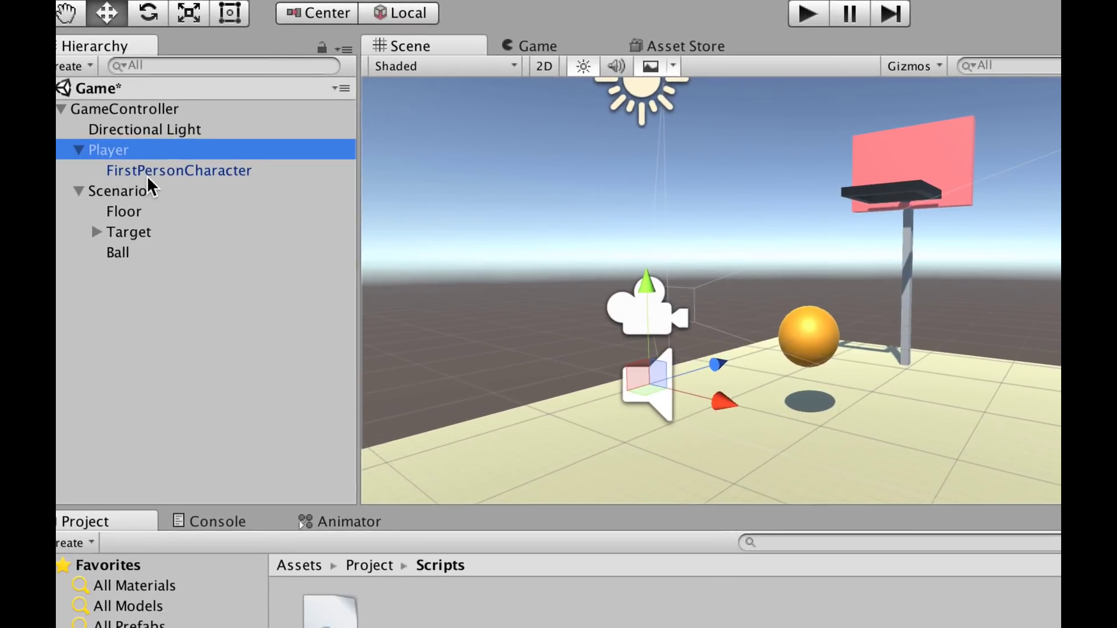
left_click(148, 167)
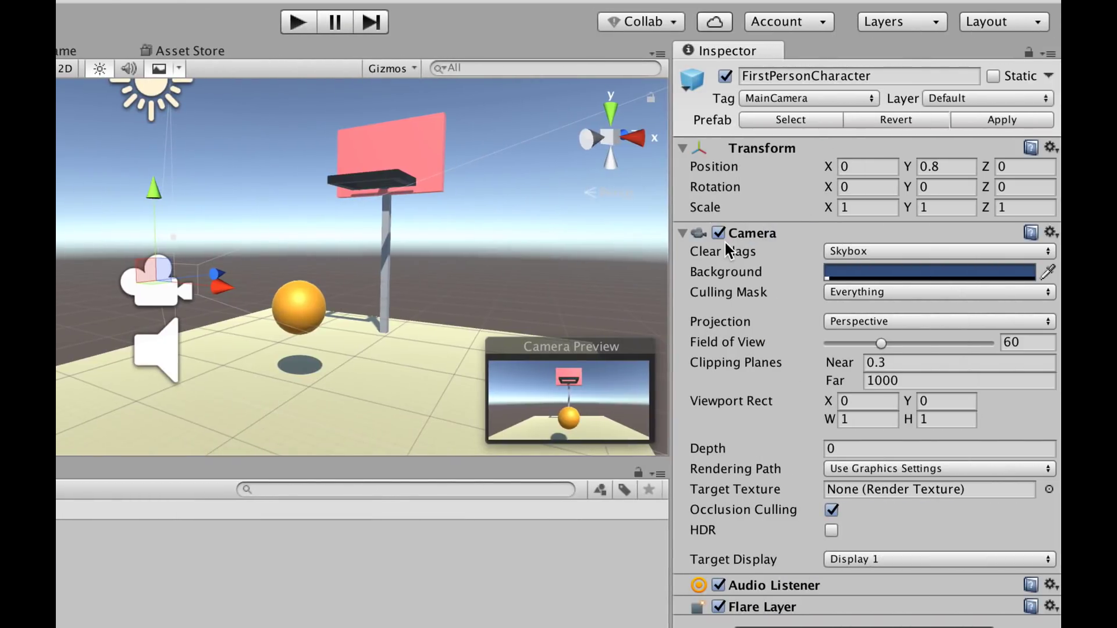
left_click(870, 187)
left_click(954, 189)
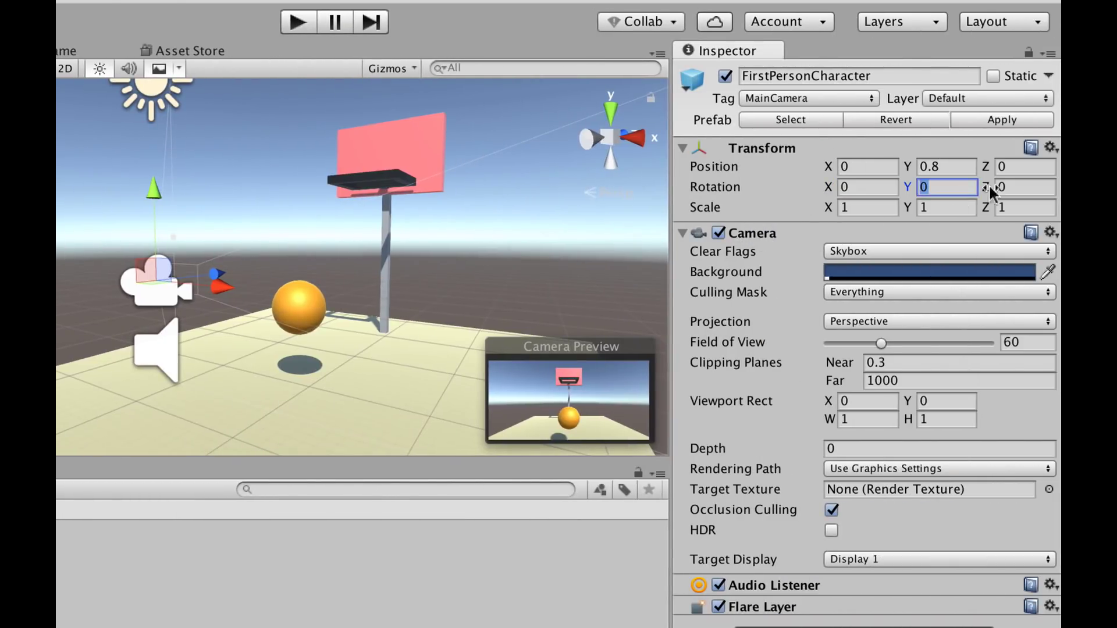
left_click(1003, 187)
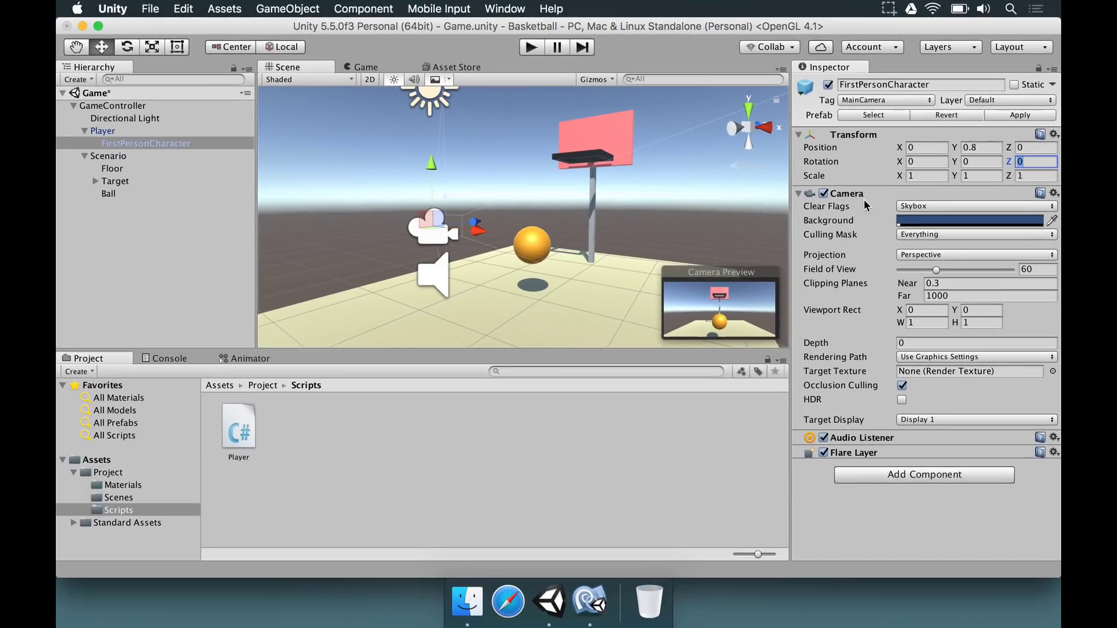
Switch to MonoDevelop and declare the field "public GameObject playerCamera;" directly below the ball field in the Player class.
left_click(590, 601)
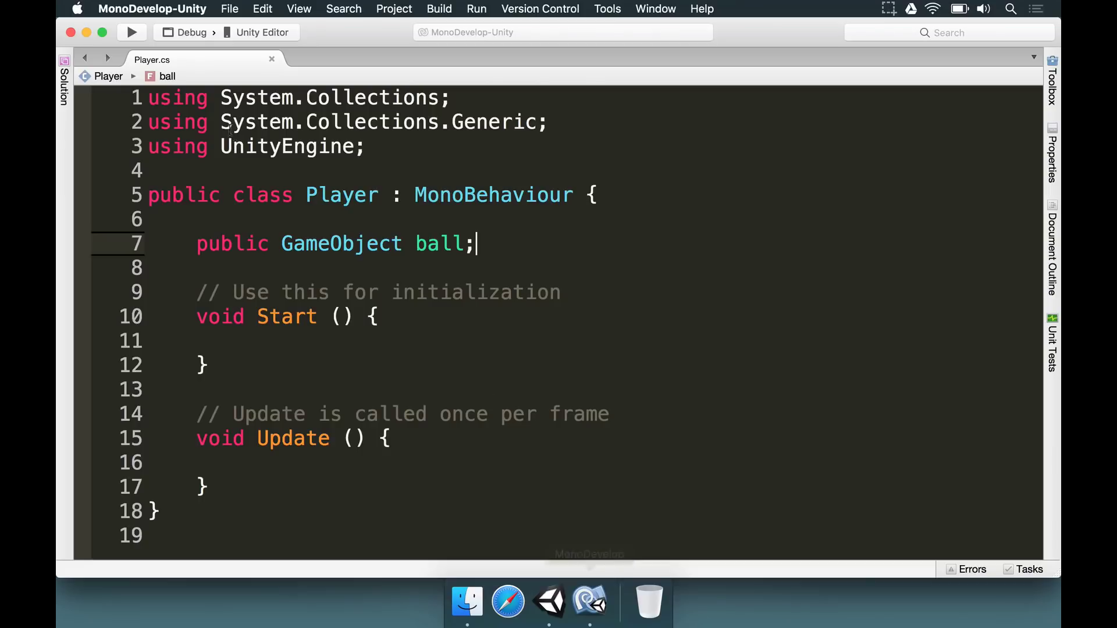
left_click(480, 226)
key("Return")
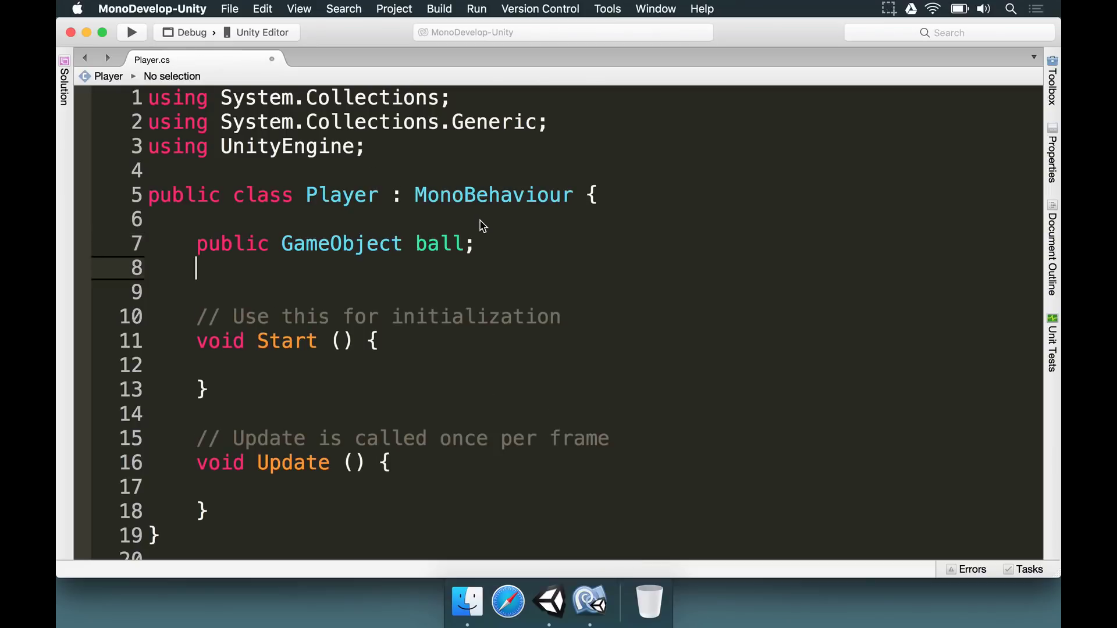
type("public GameObje")
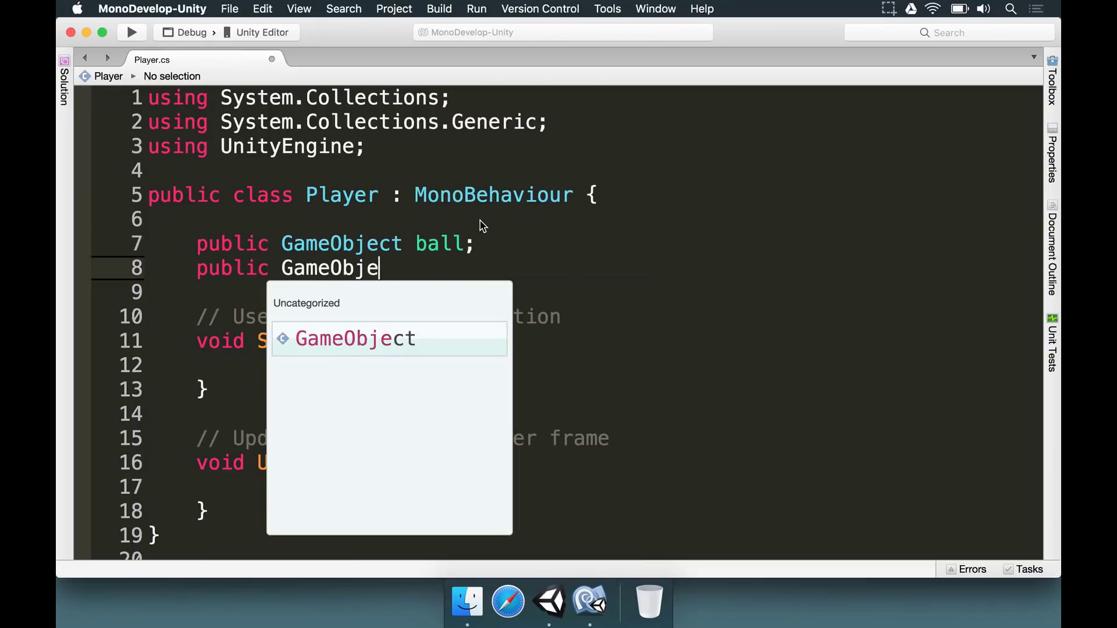
type("ct playerCamera;")
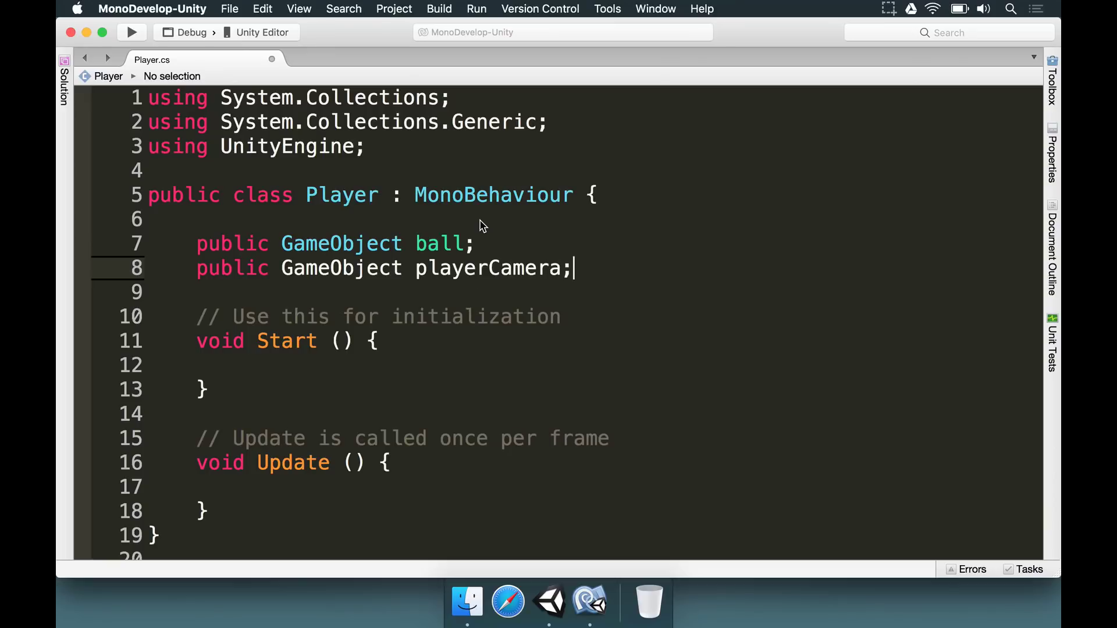
Switch to Unity and assign the FirstPersonCharacter object to the Player Camera field of the Player object's script.
left_click(558, 608)
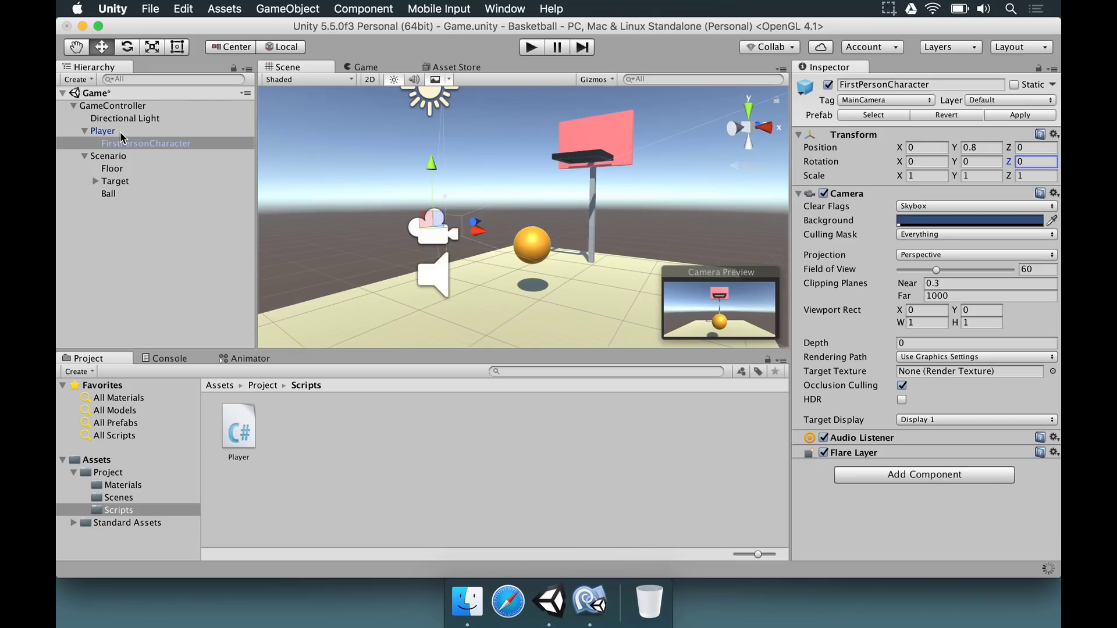
left_click(163, 133)
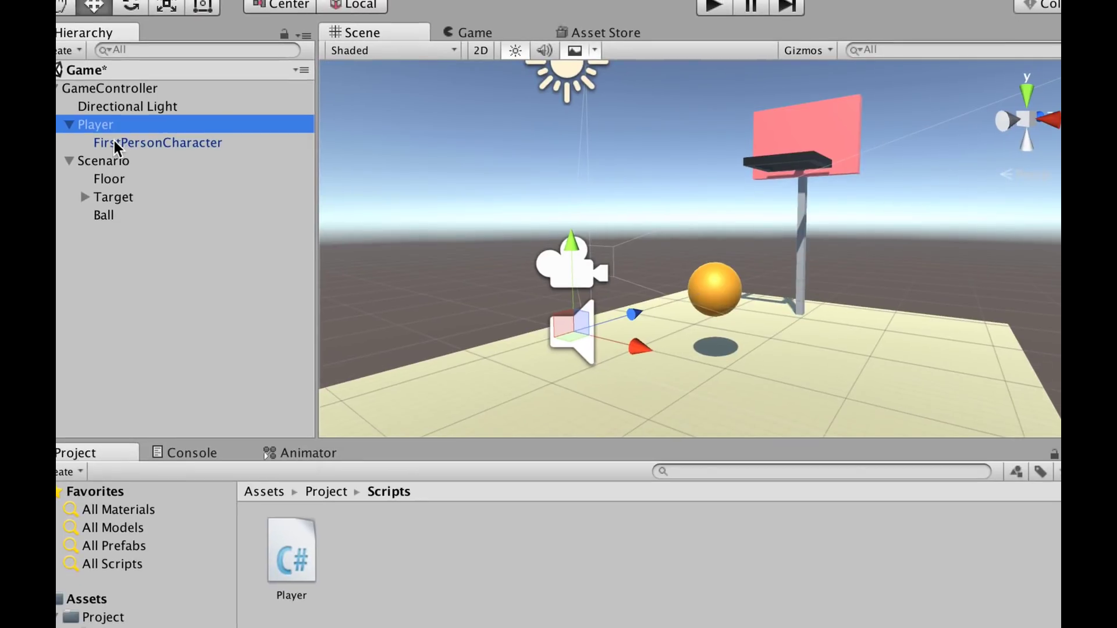
left_click(134, 143)
left_click_drag(740, 235, 1116, 363)
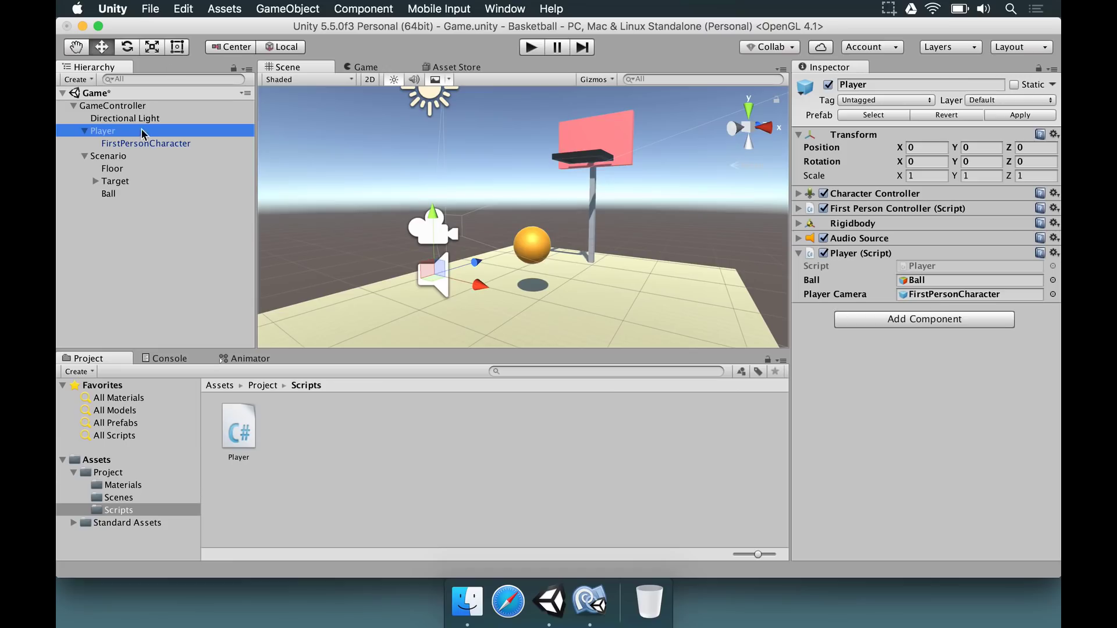
Inspect the Rigidbody settings of the Ball object, including its Use Gravity option.
left_click(109, 193)
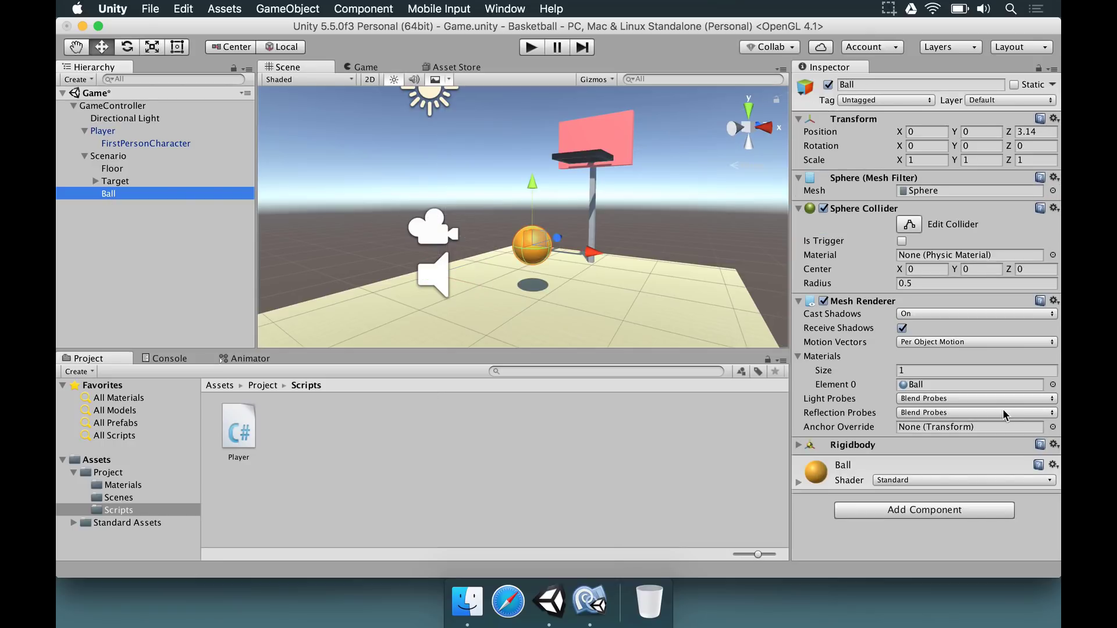
left_click(798, 444)
scroll(893, 431, "down", 3)
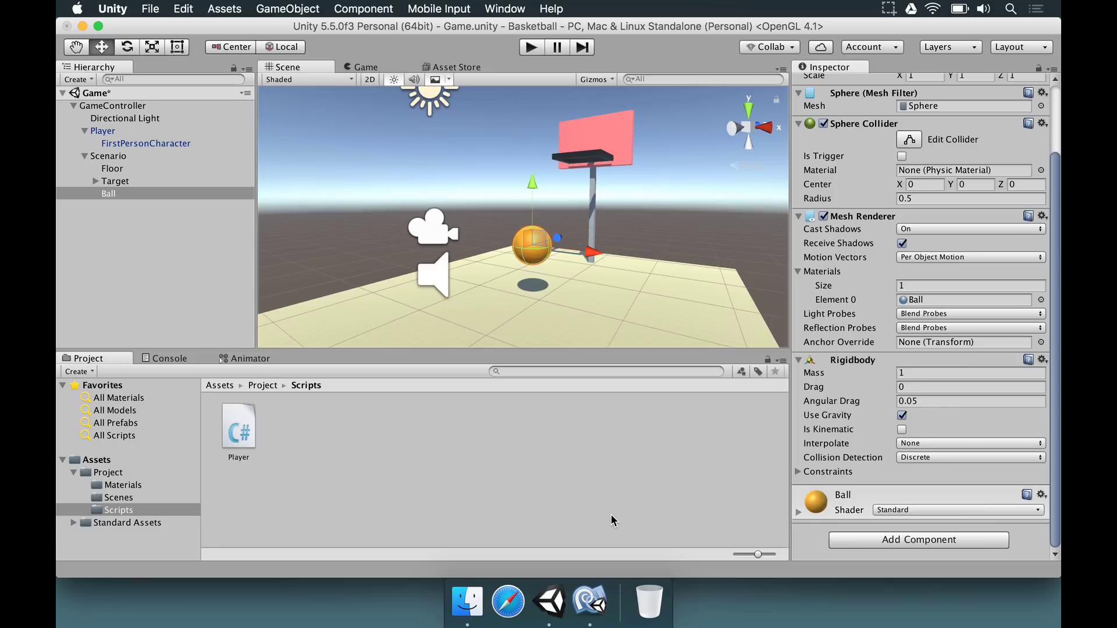
Switch to MonoDevelop and write the call "GetComponent<Rigidbody>()" inside the Start method of the Player class.
left_click(590, 600)
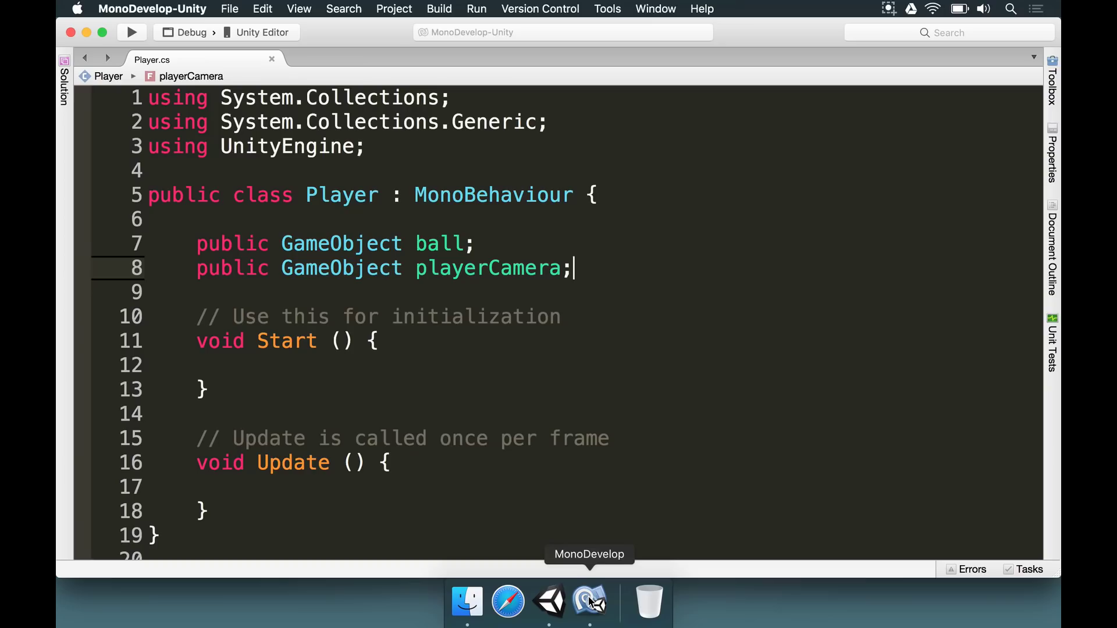
left_click(274, 357)
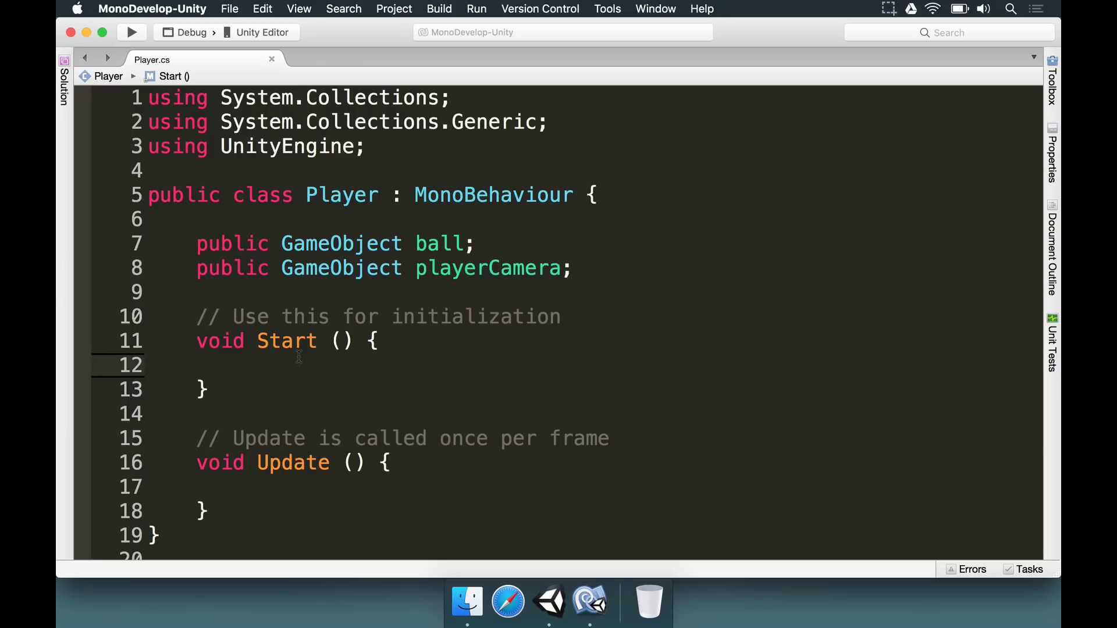
type("GetCom")
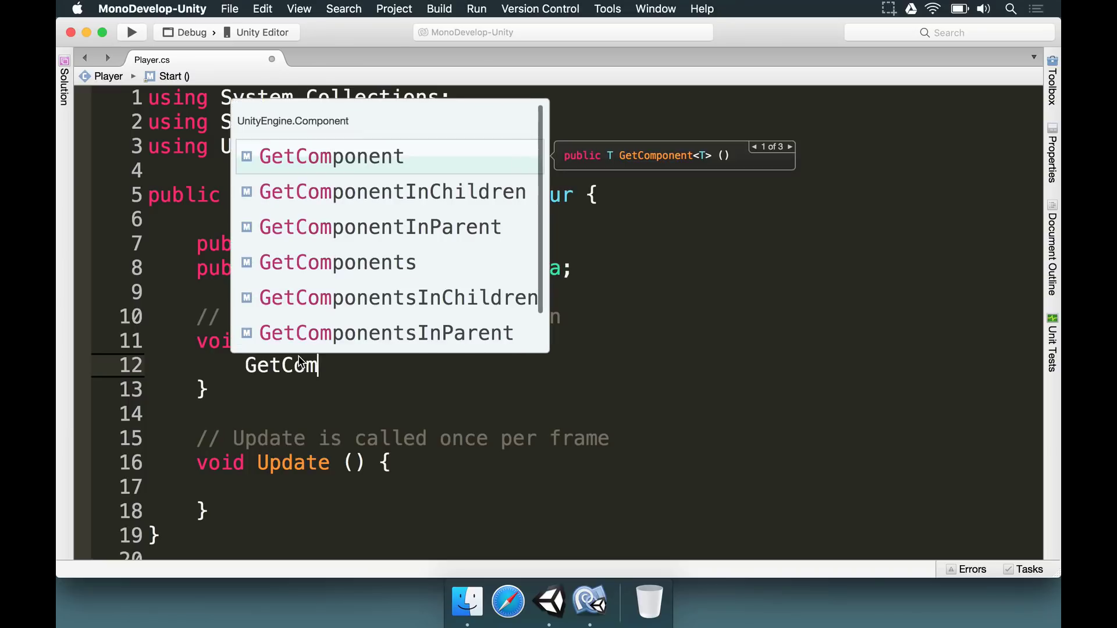
type("ponent<>")
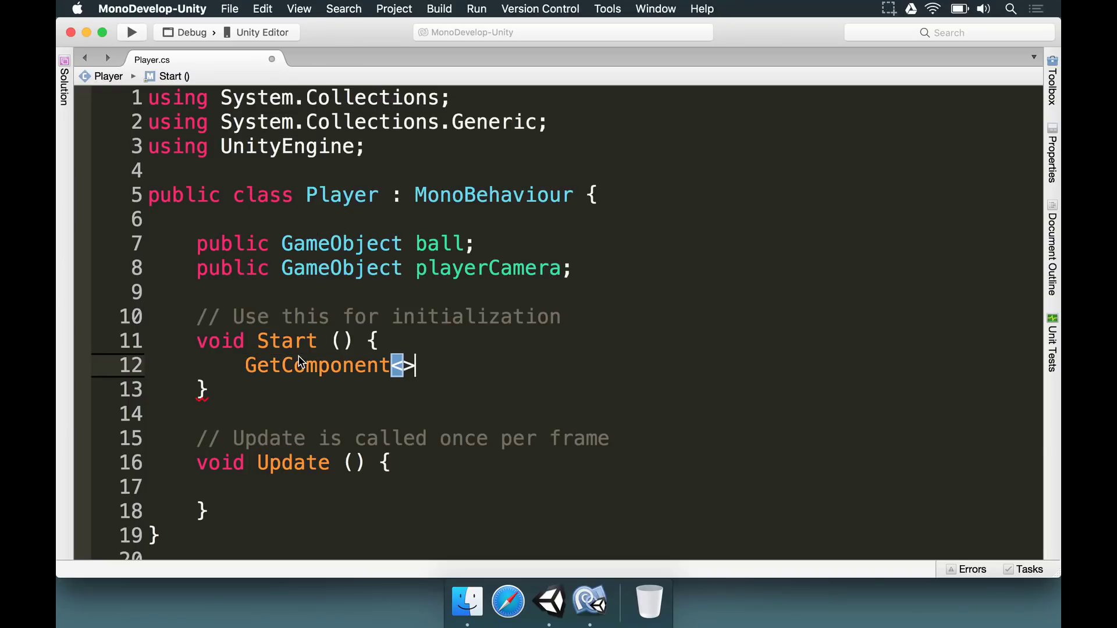
key("Left")
type("Rigidbody")
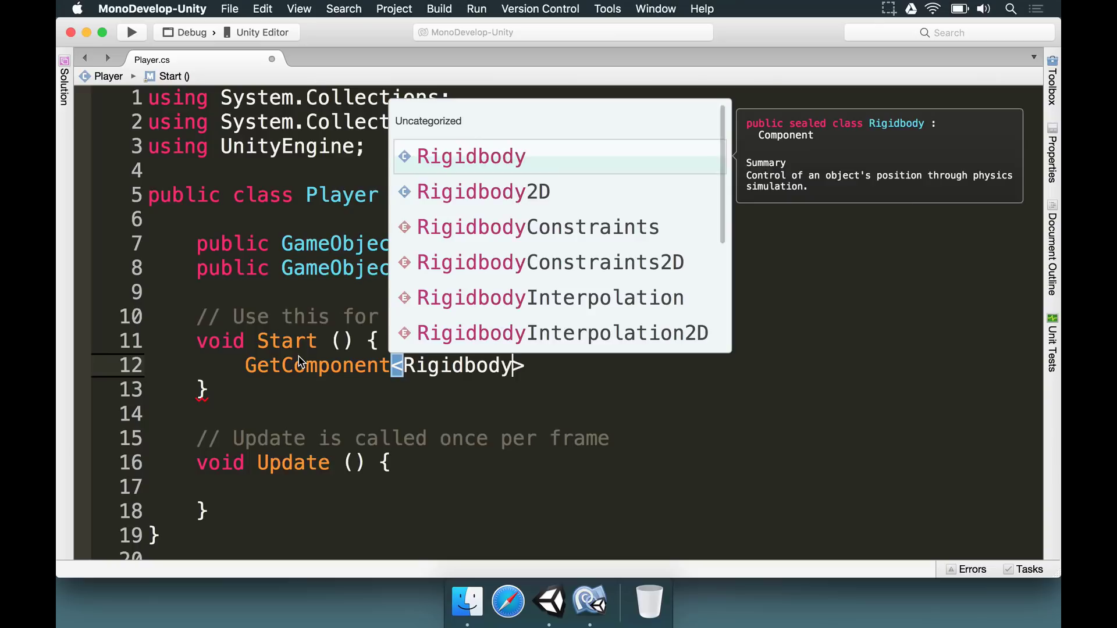
key("Return")
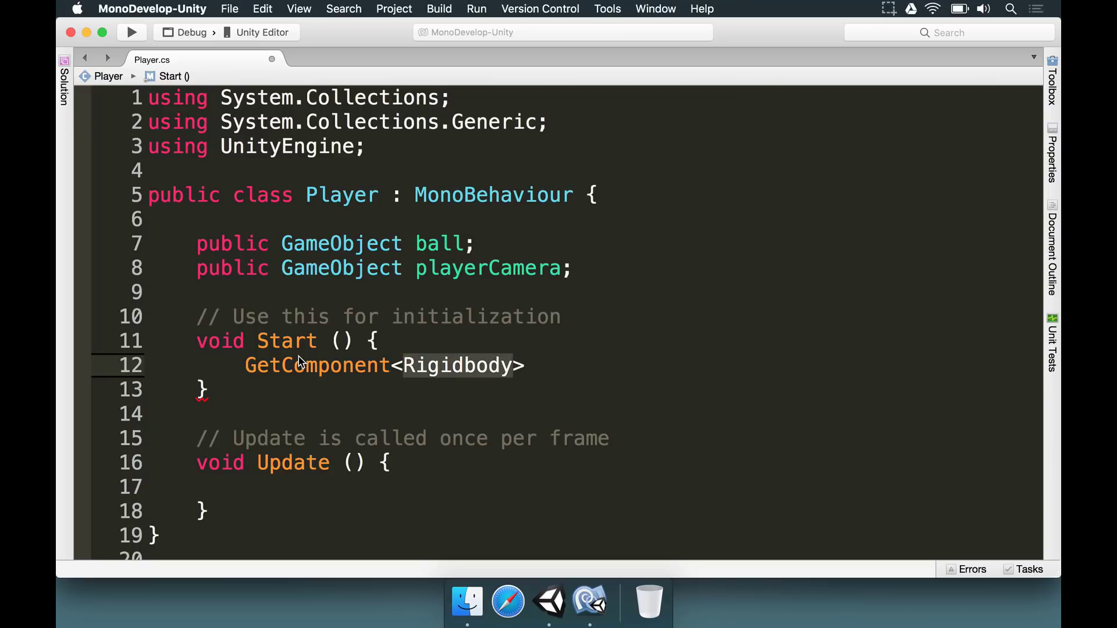
key("Right")
type("()")
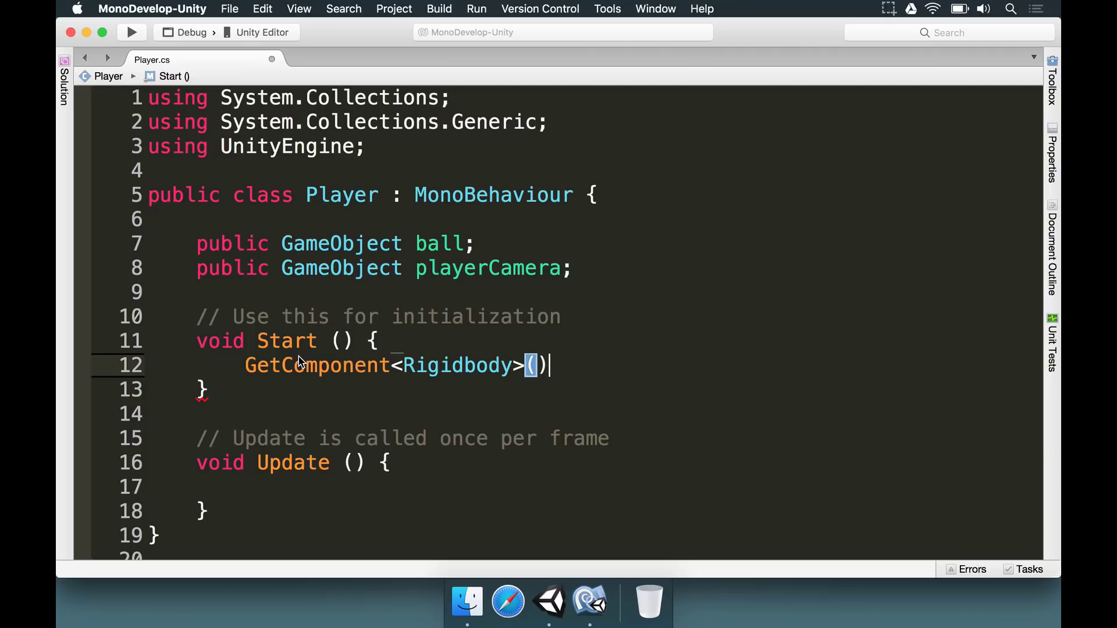
Complete the Rigidbody line in Start by appending ".useGravity = false;" to the GetComponent call.
type(".ena")
key("BackSpace")
key("BackSpace")
key("BackSpace")
key("BackSpace")
type(".")
key("Escape")
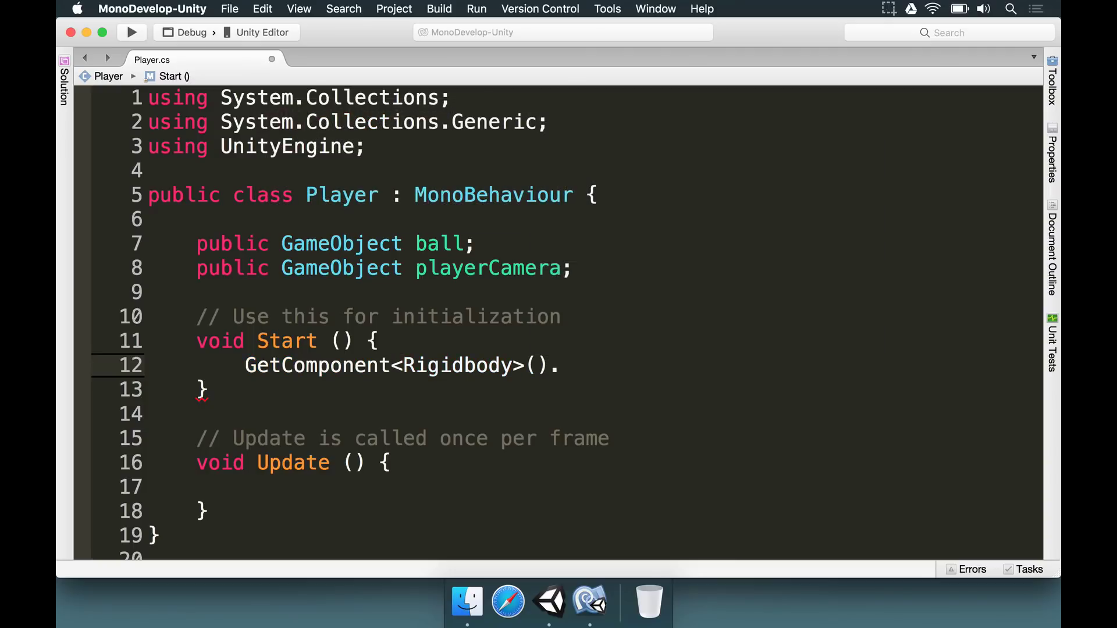
key("BackSpace")
type(".useGra")
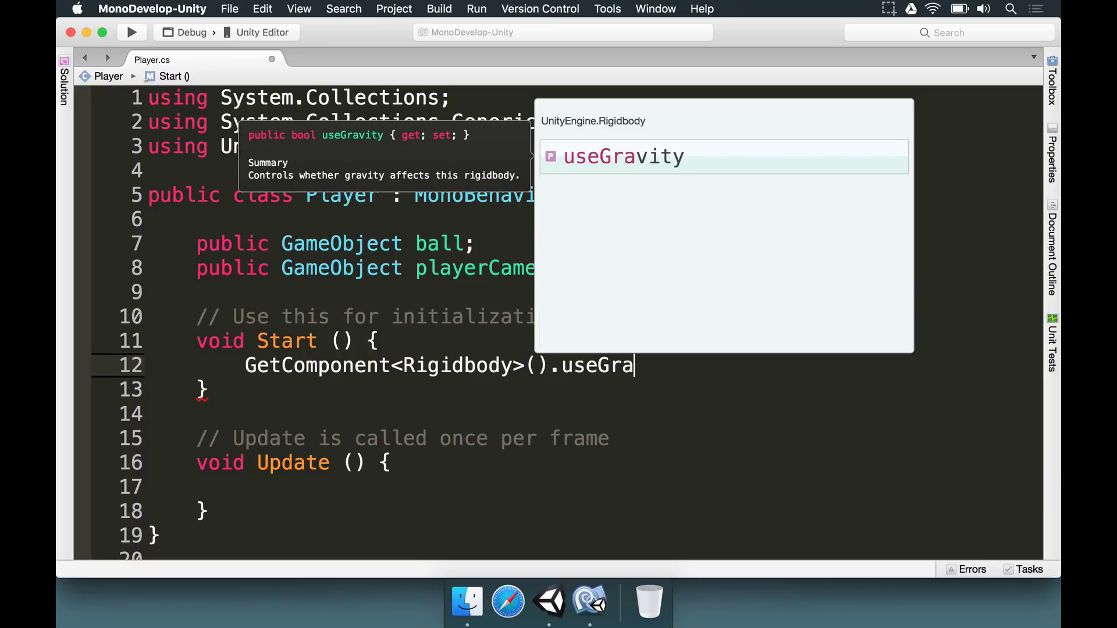
type("vity = false;")
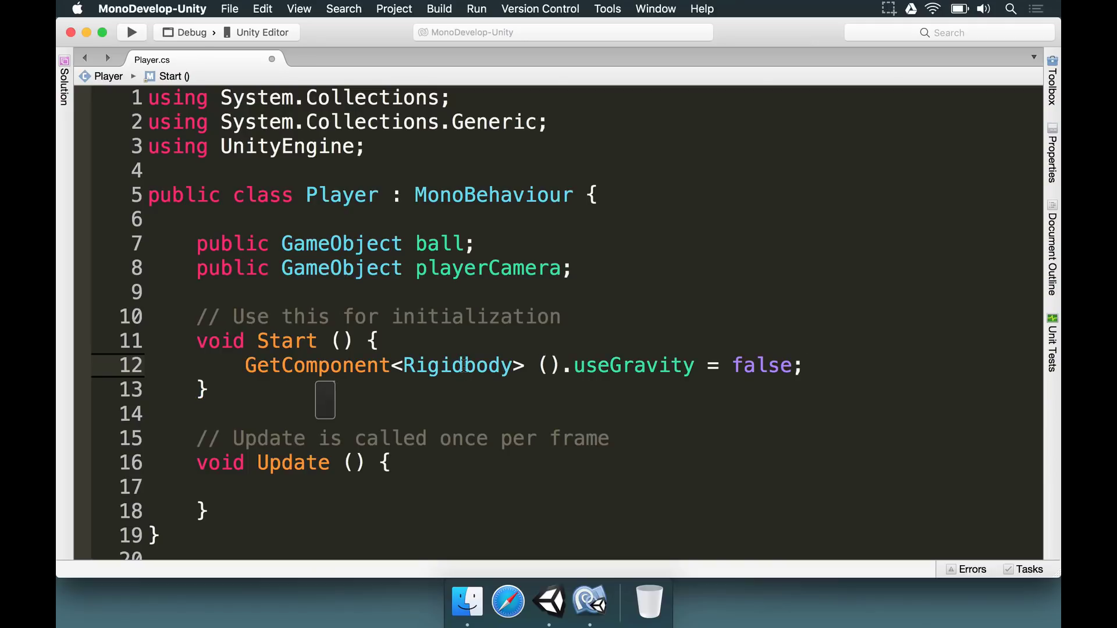
Save Player.cs, switch to Unity and run the scene briefly in play mode to test the gravity line.
left_click(294, 345)
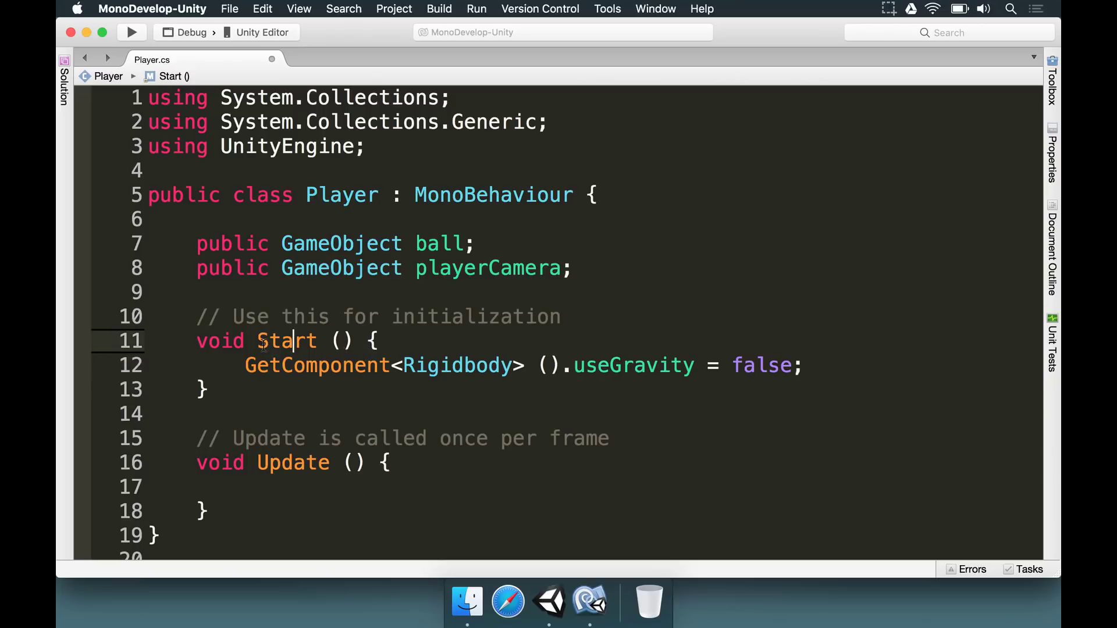
left_click(427, 344)
key("super+s")
key("Down")
key("Down")
left_click(562, 613)
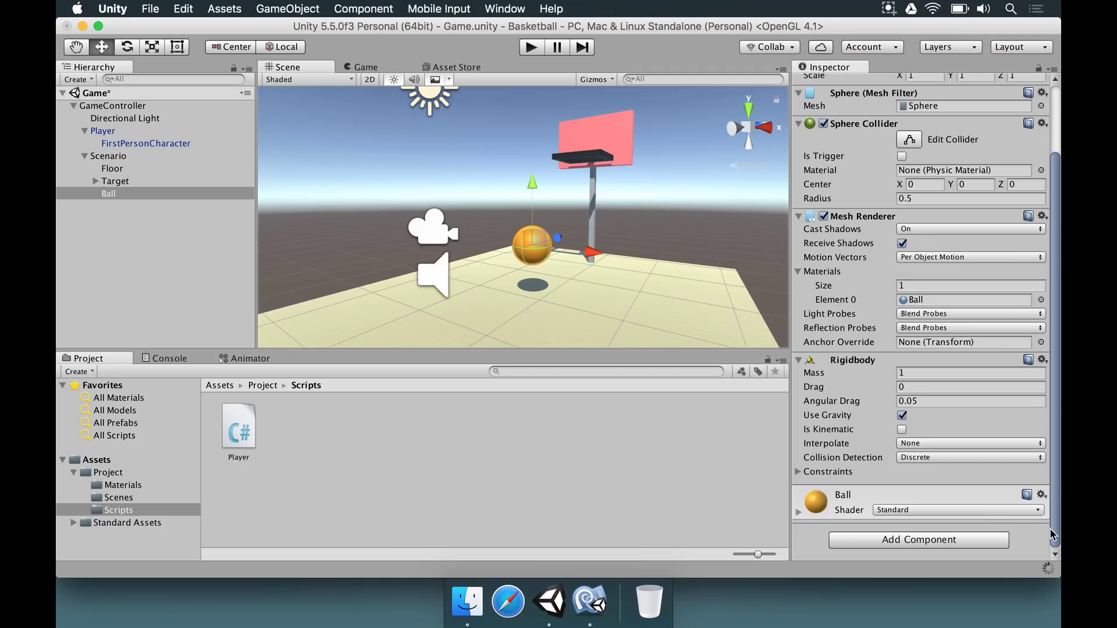
left_click(529, 48)
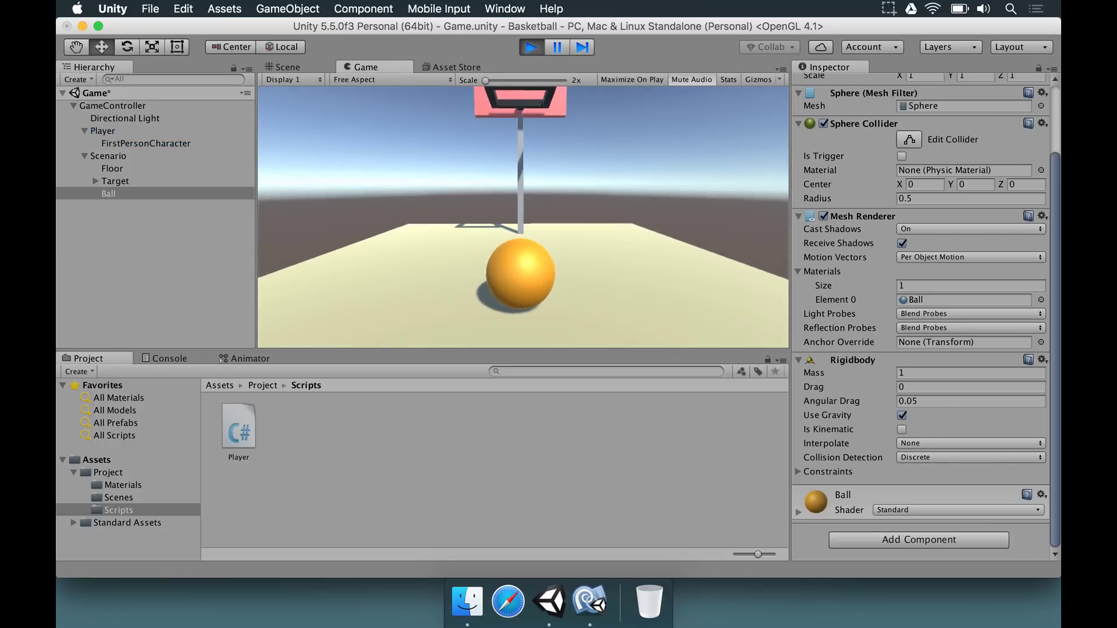
left_click(529, 47)
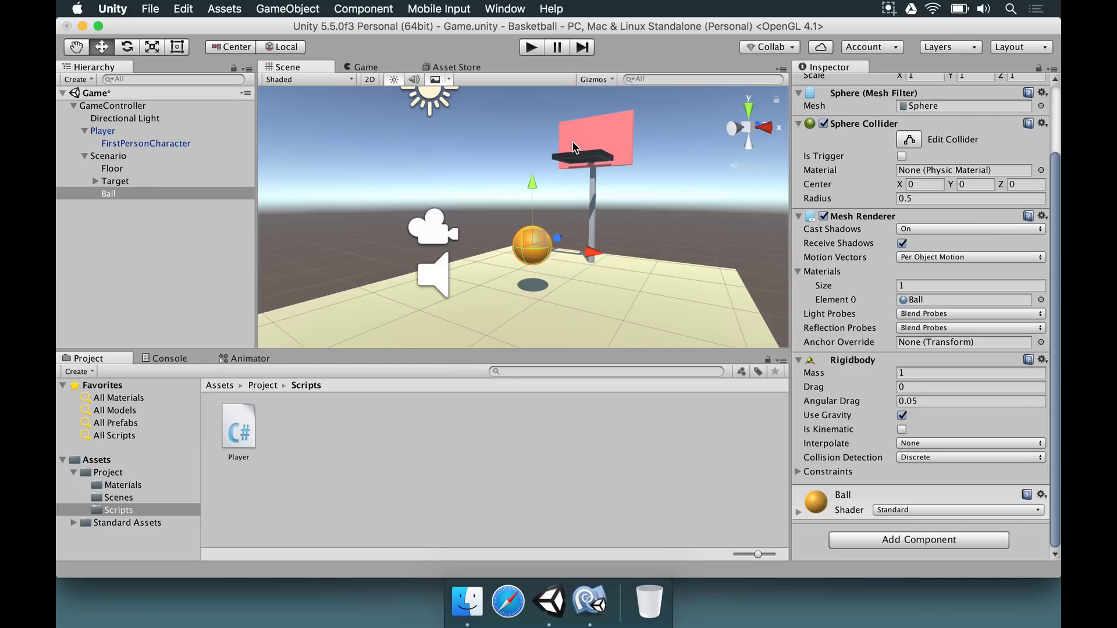
Return to Player.cs and prefix the GetComponent call in Start with "ball." so it targets the ball's Rigidbody.
key("super+Tab")
left_click_drag(245, 368, 576, 364)
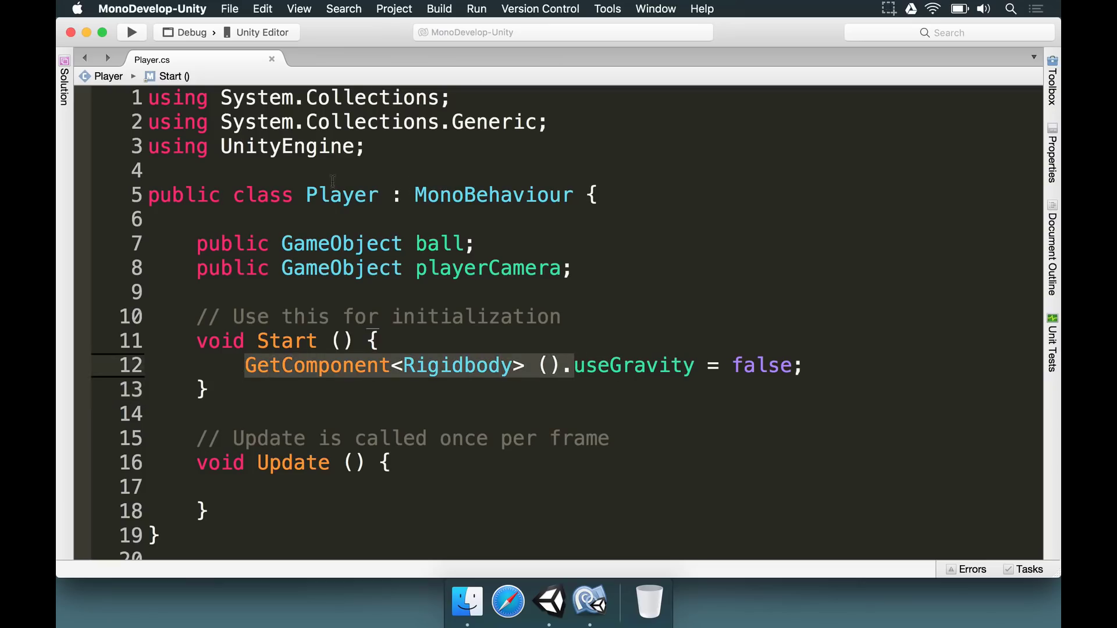
left_click(339, 199)
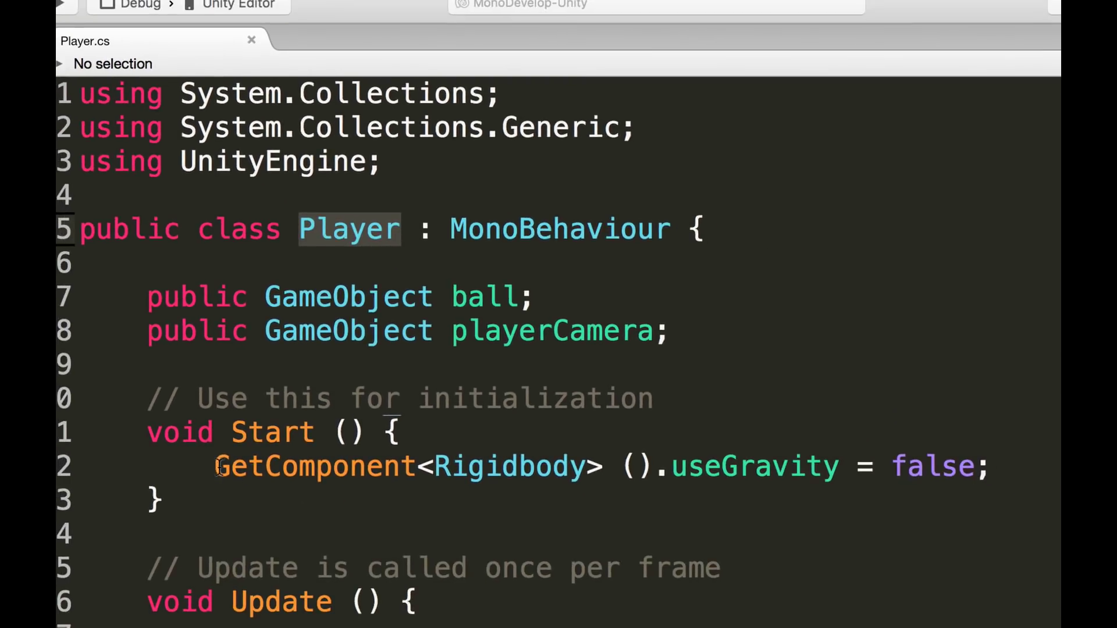
left_click_drag(219, 467, 647, 465)
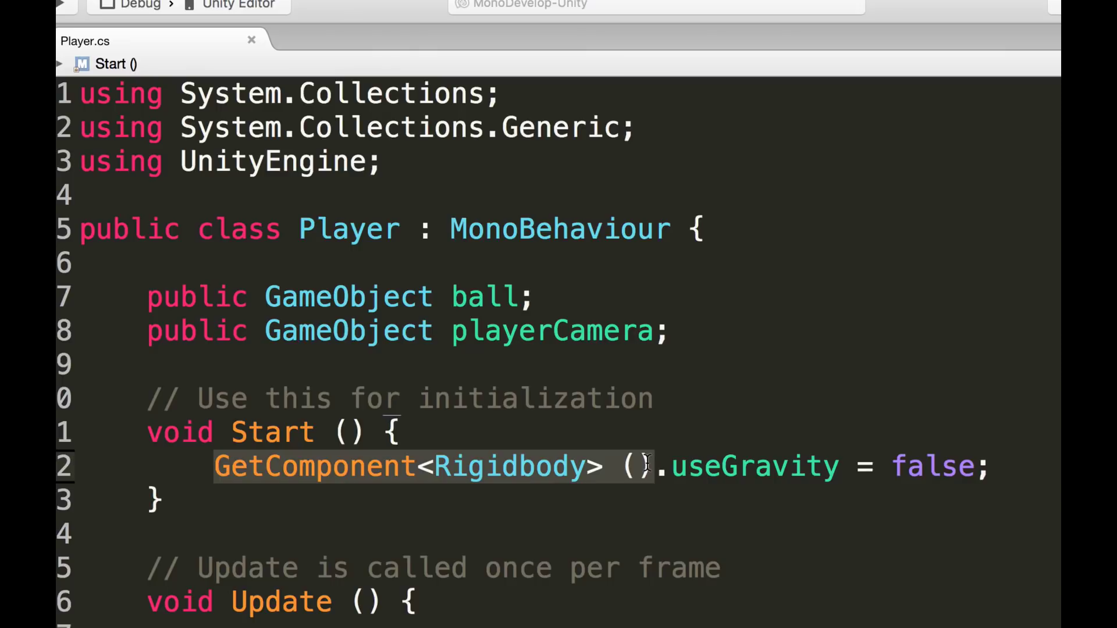
left_click(341, 213)
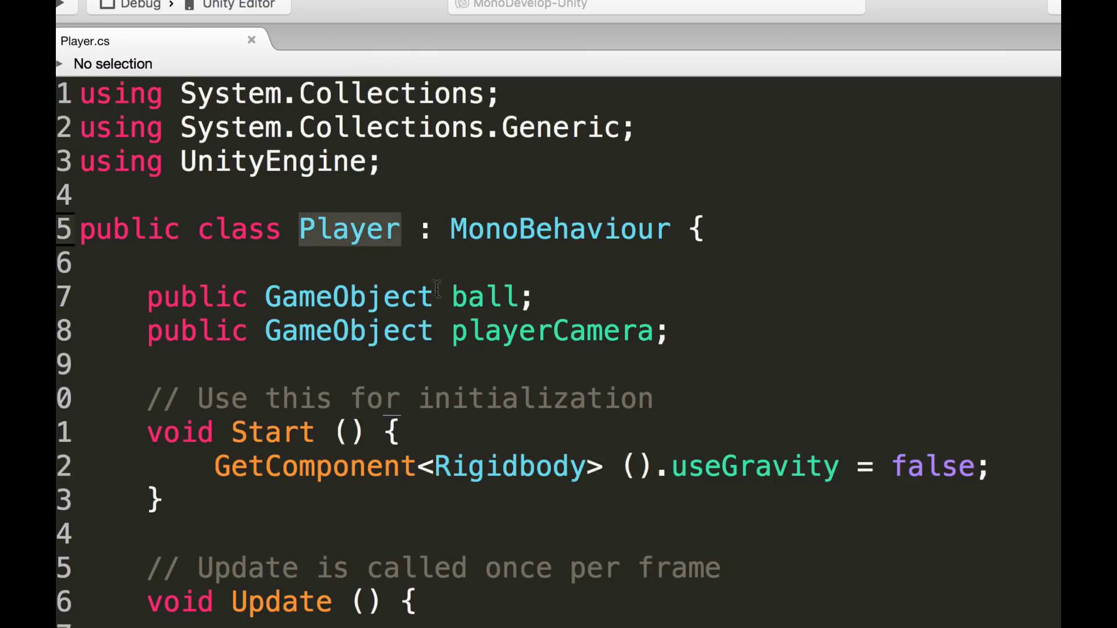
left_click(477, 296)
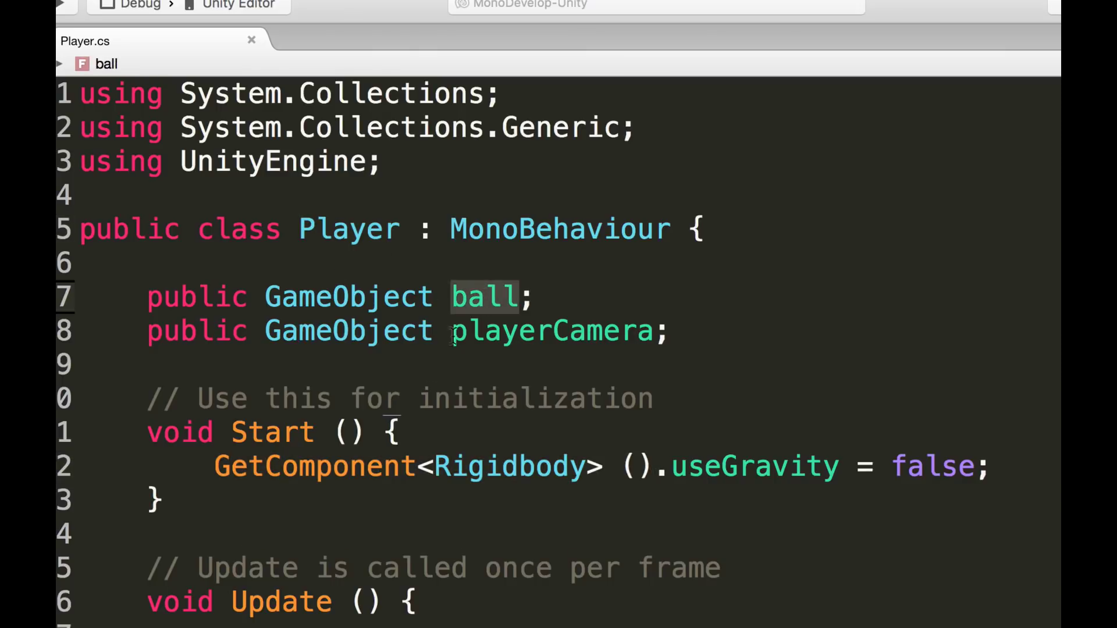
left_click(215, 467)
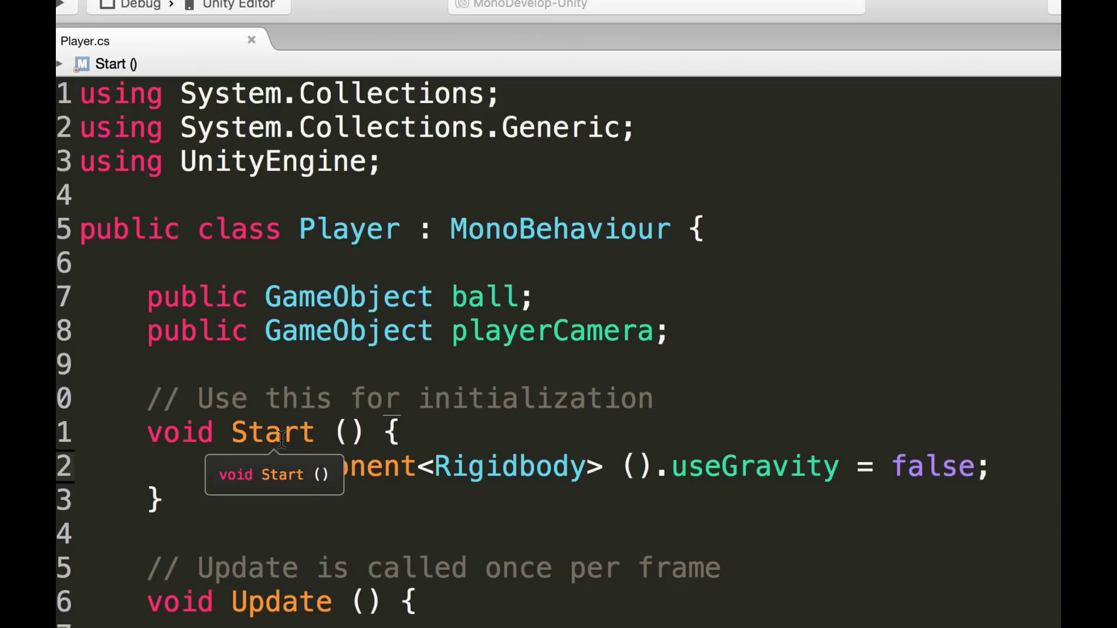
type("ball.")
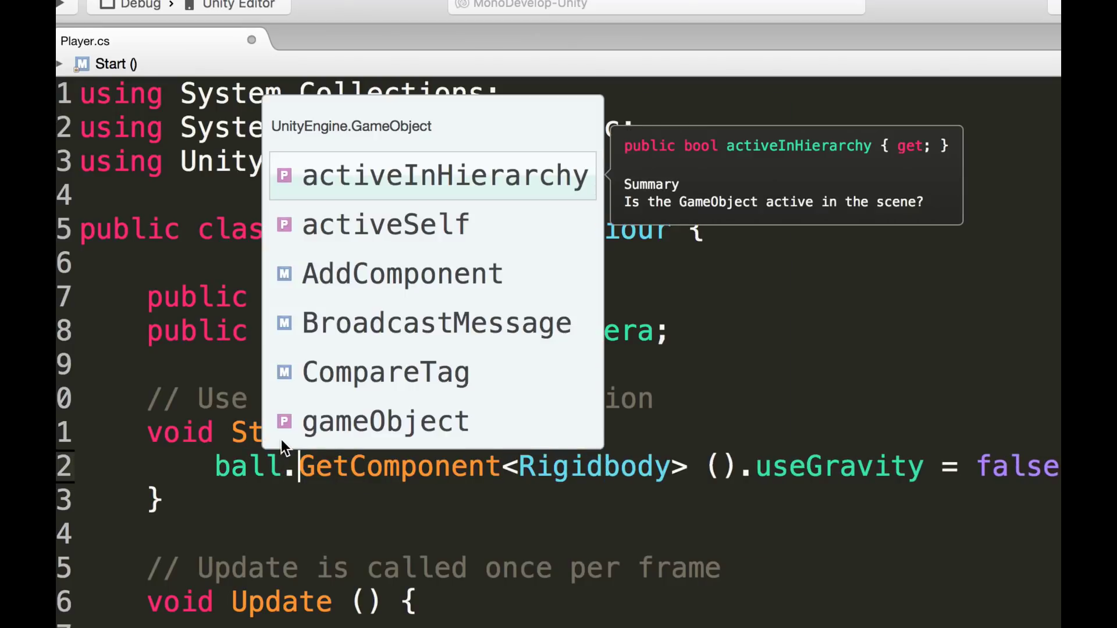
key("Escape")
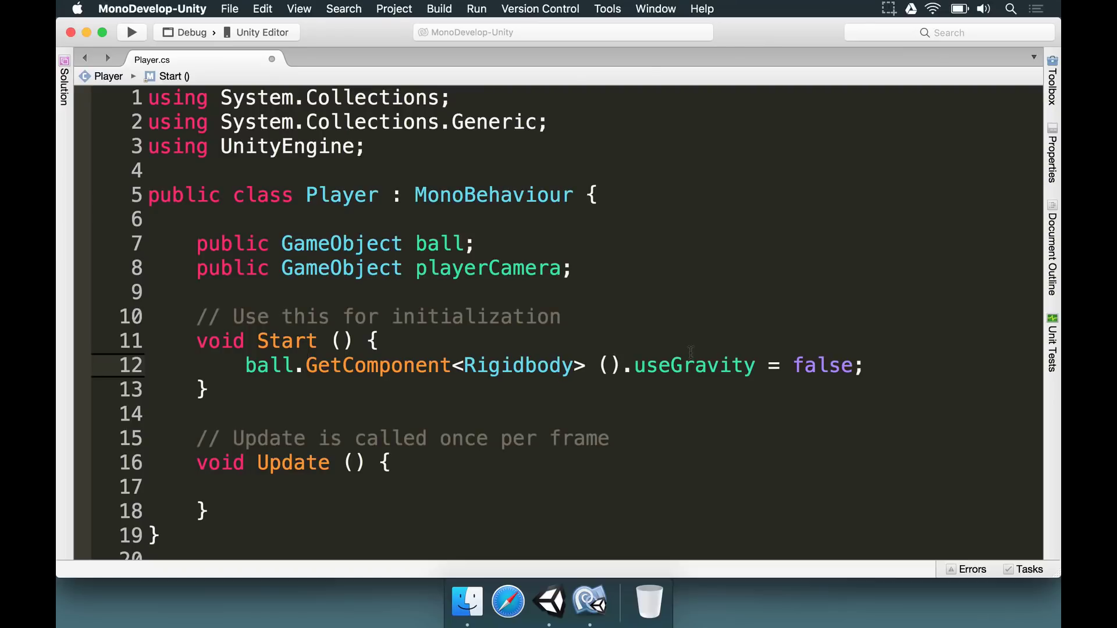
Save Player.cs, switch to Unity and run the scene in play mode to check that the ball ignores gravity, stopping it again.
key("super+s")
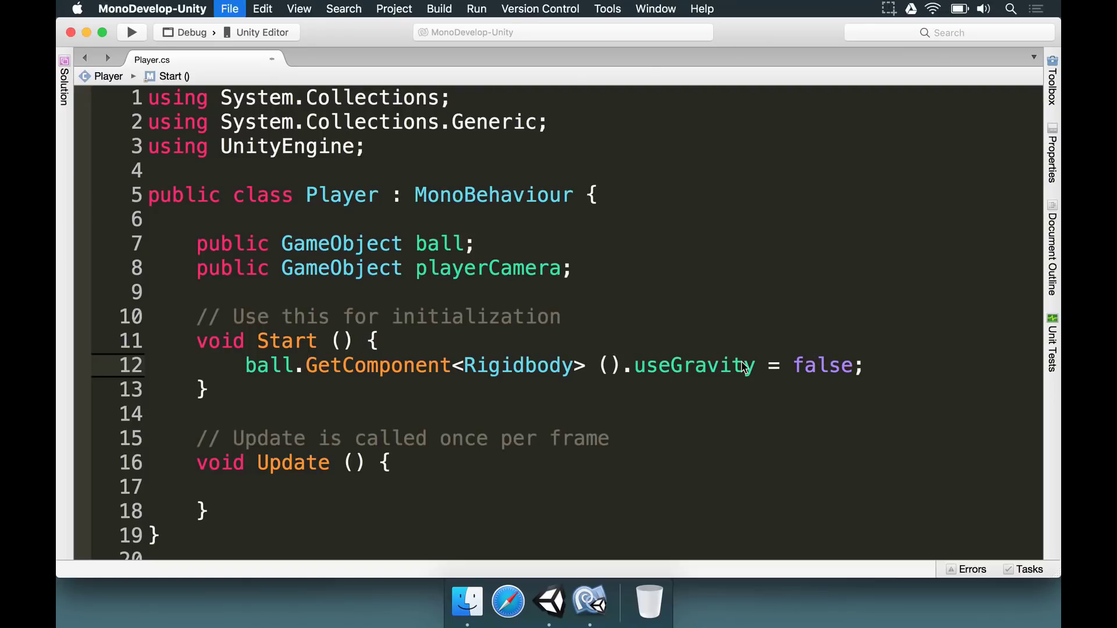
left_click(549, 601)
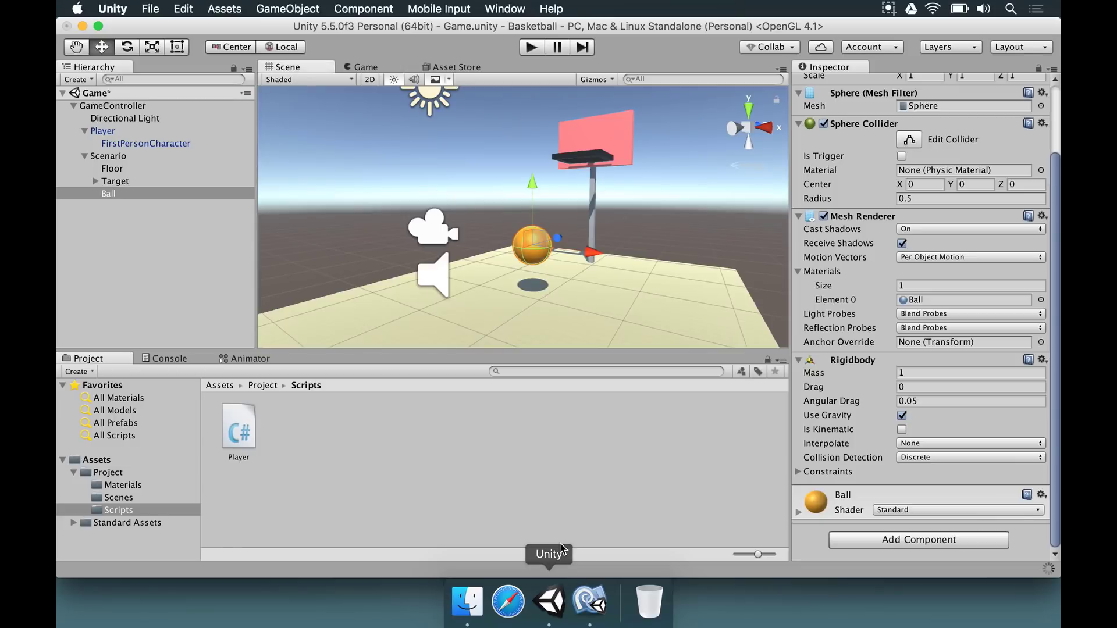
left_click(531, 49)
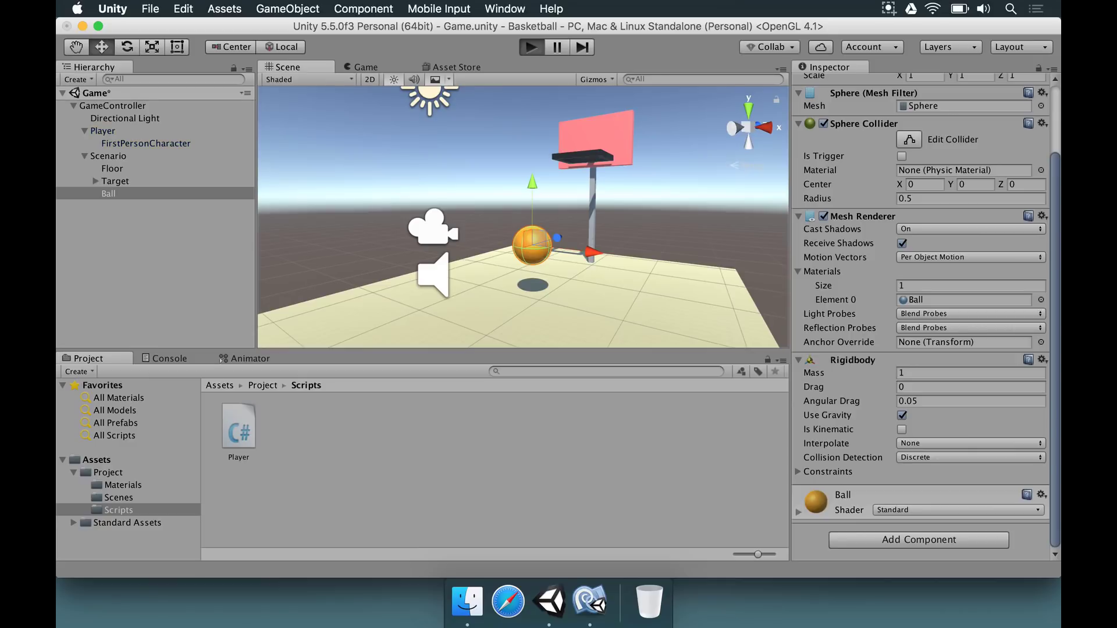
key("w")
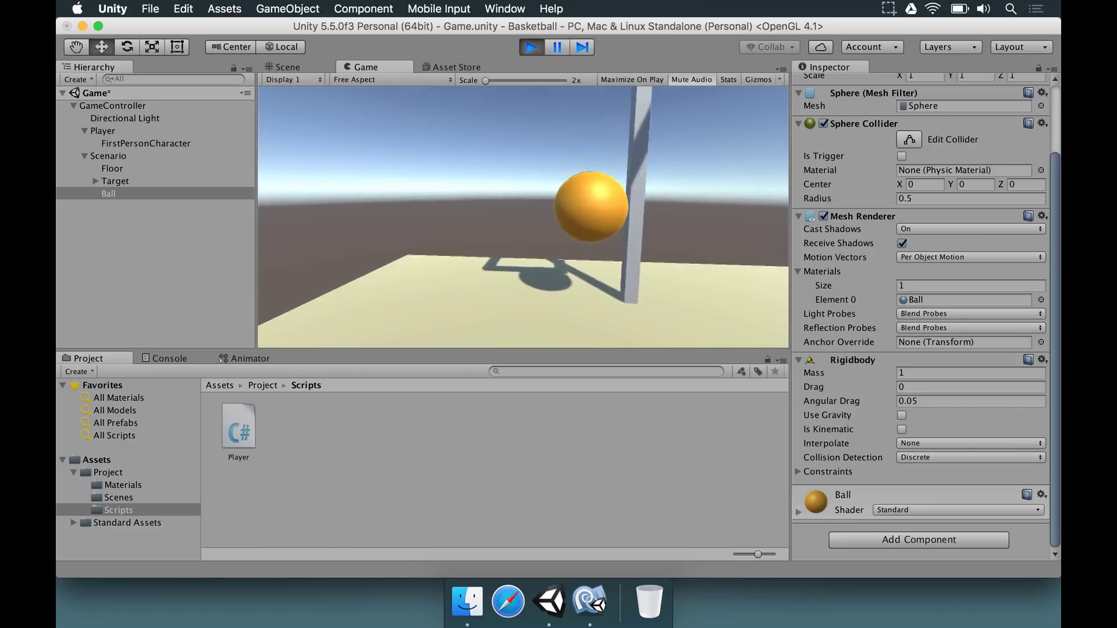
key("Escape")
left_click(530, 46)
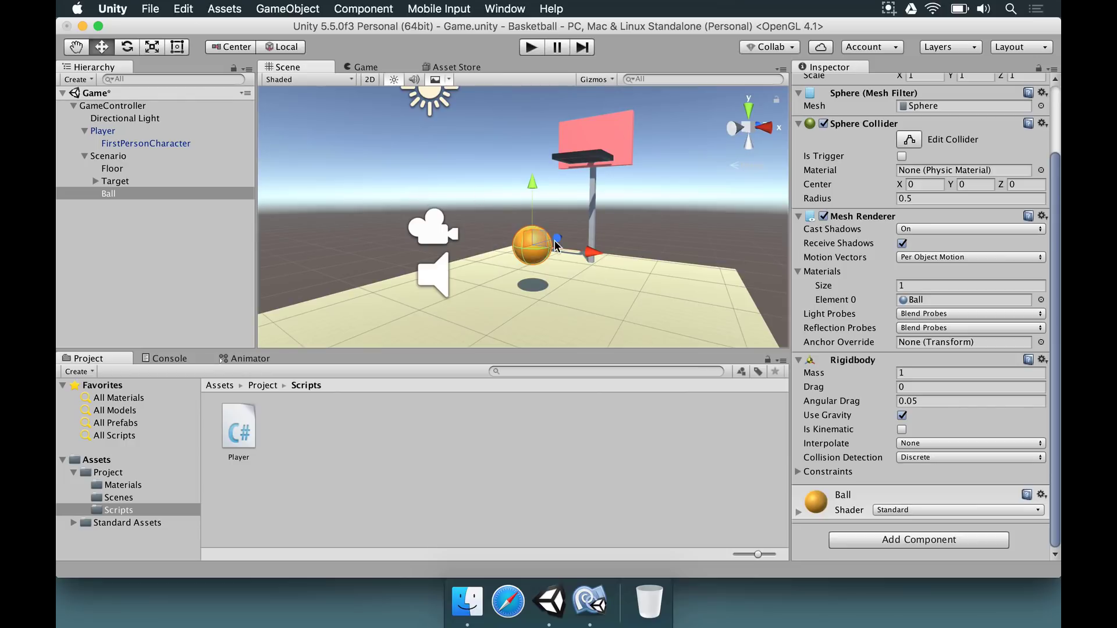
Return to MonoDevelop and start an assignment in the Update method with "ball.transform.position =".
left_click(589, 604)
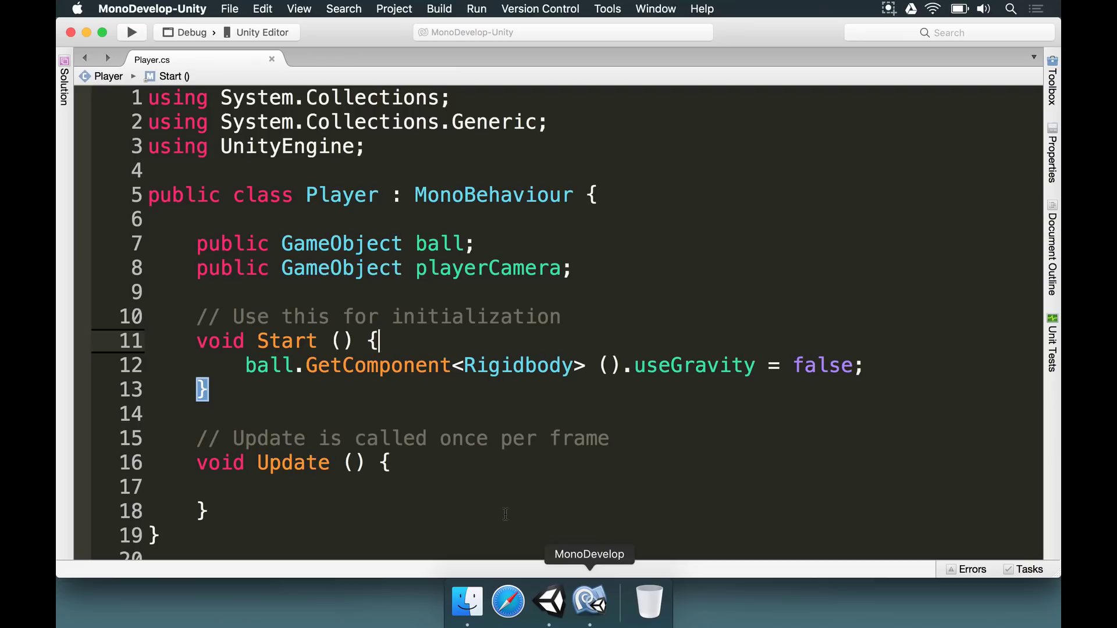
left_click(296, 482)
scroll(309, 470, "down", 2)
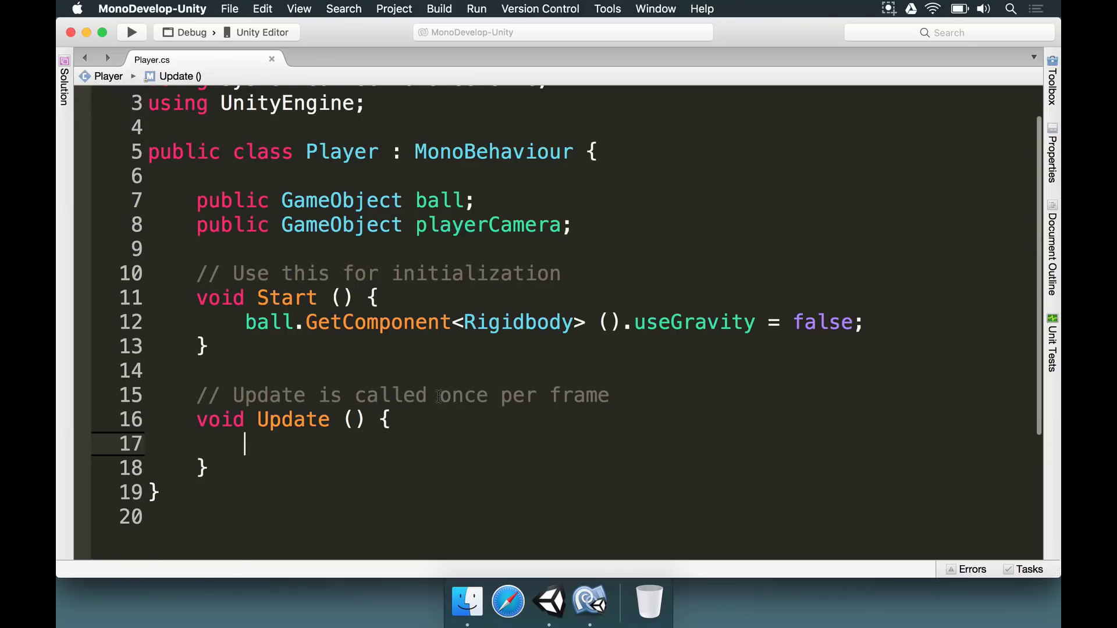
type("ball.transform.p")
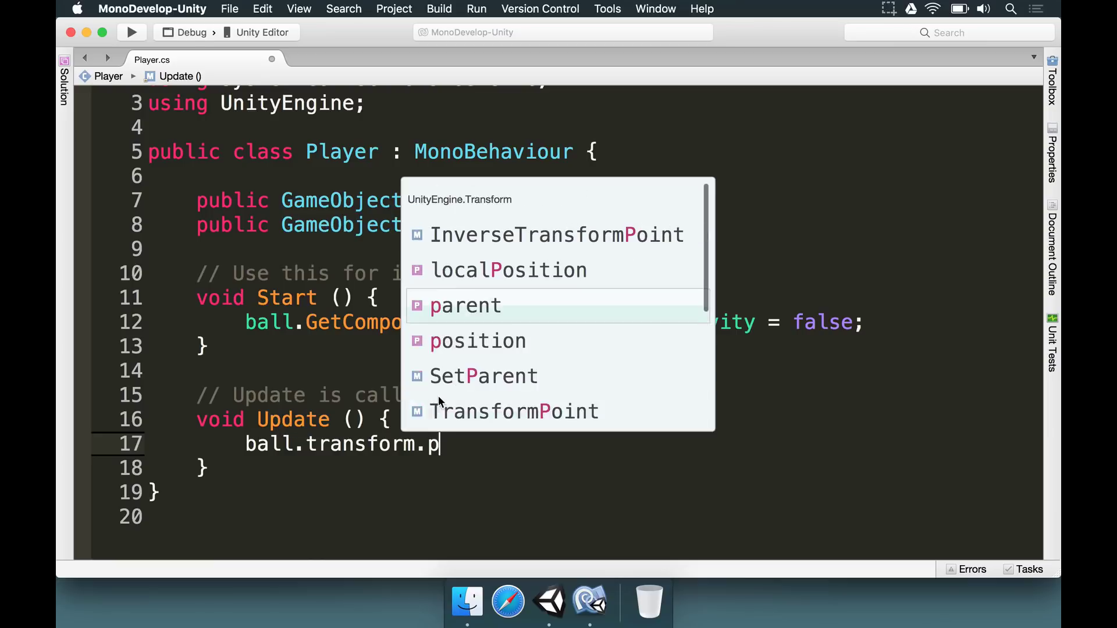
type("osition ")
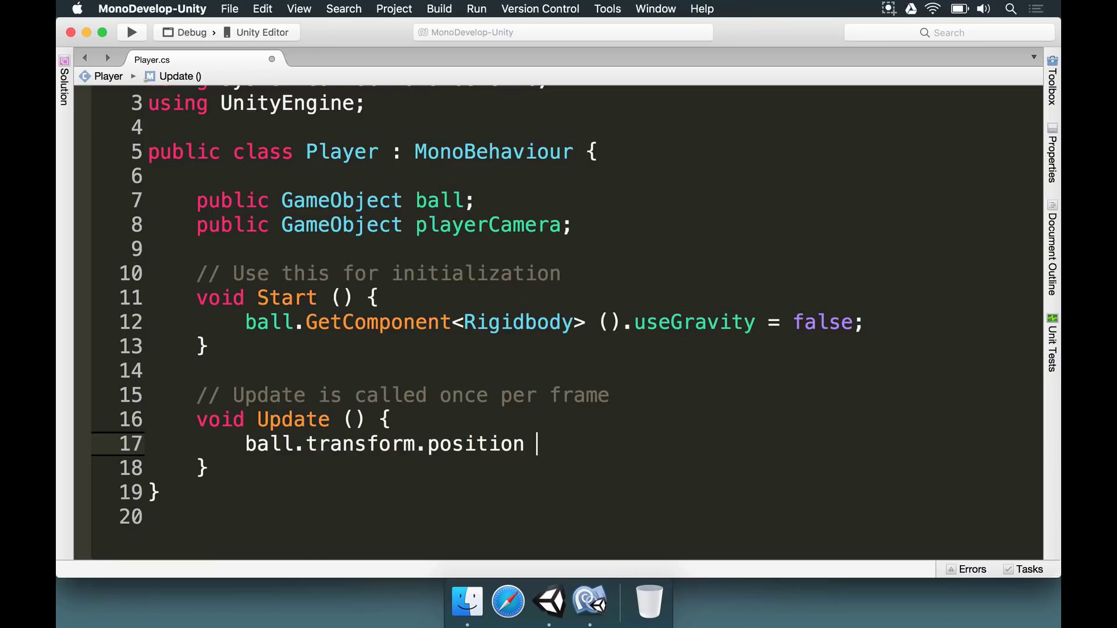
type("=")
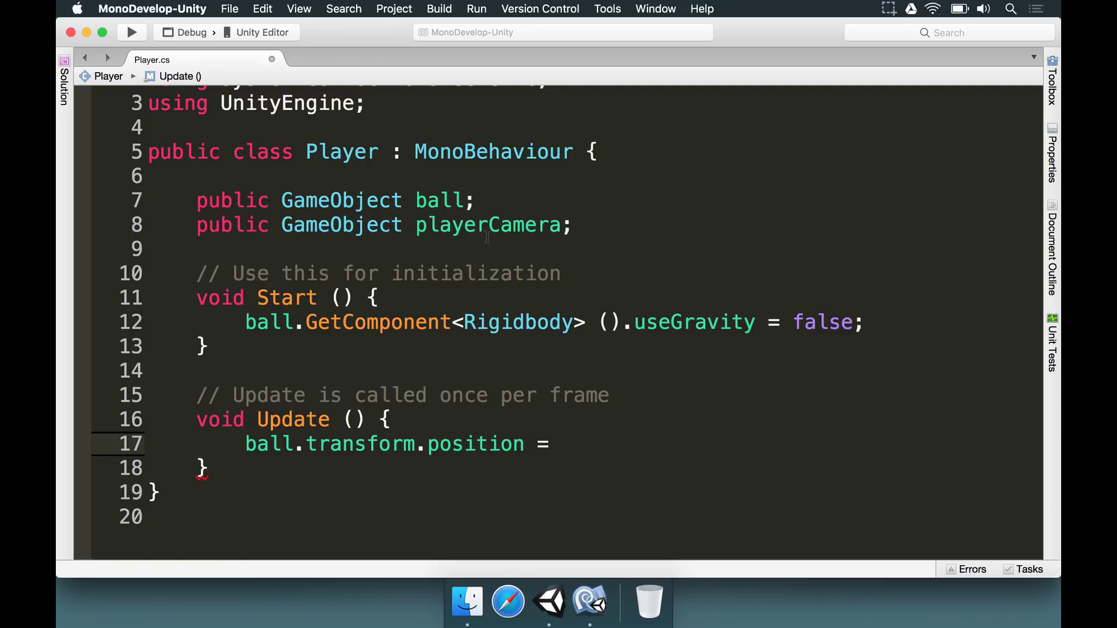
mouse_move(501, 226)
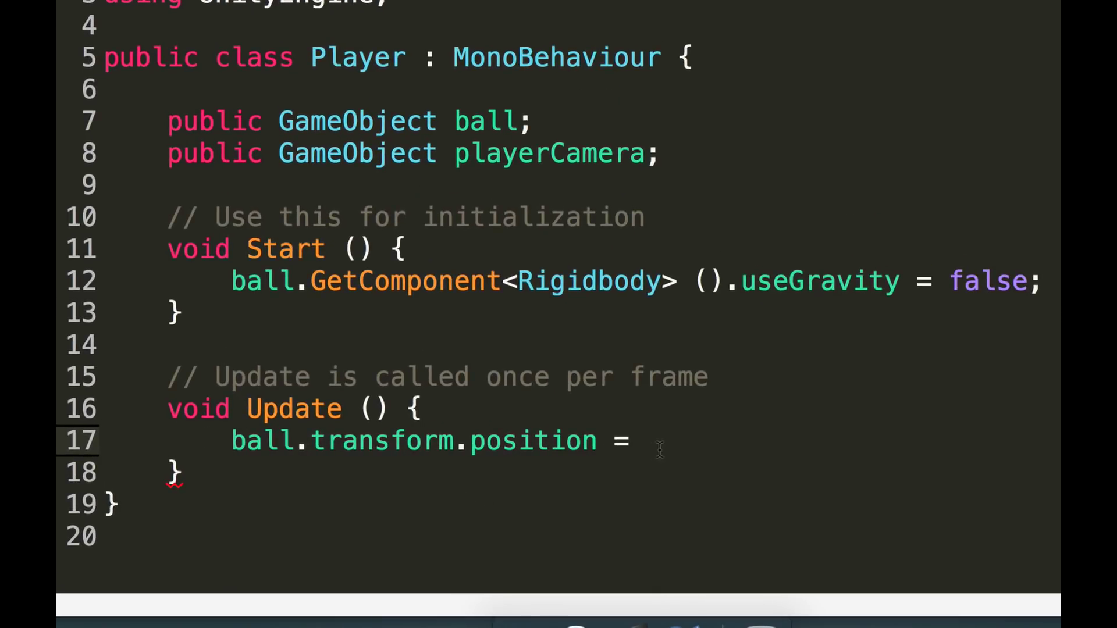
Complete the ball position assignment in Update with "playerCamera.transform.position + playerCamera.transform.forward;".
type("player")
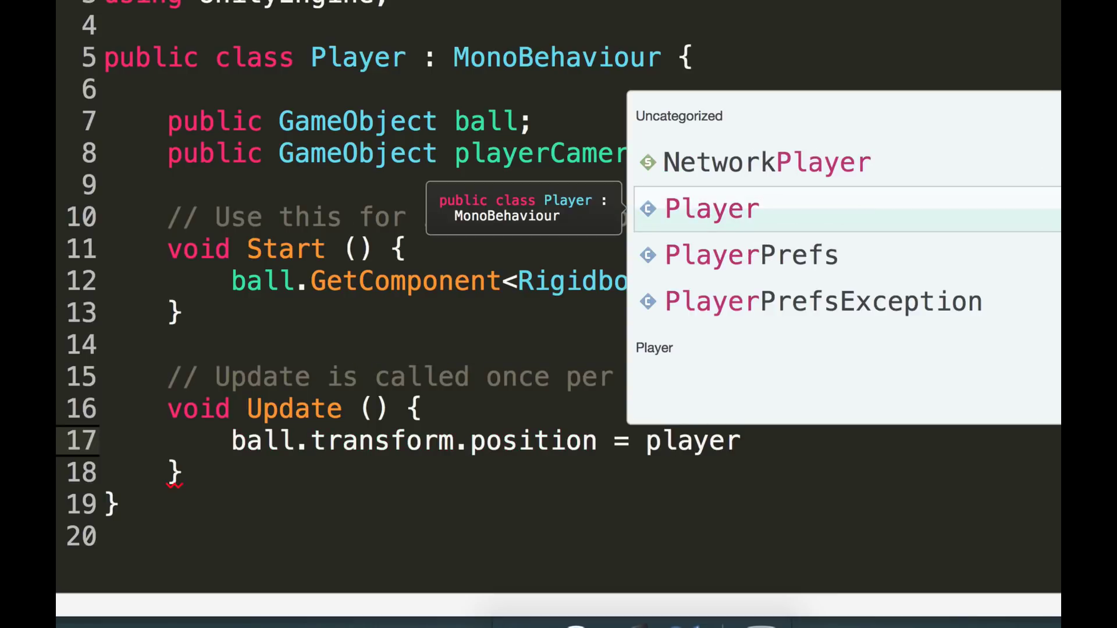
type("Camera.transform")
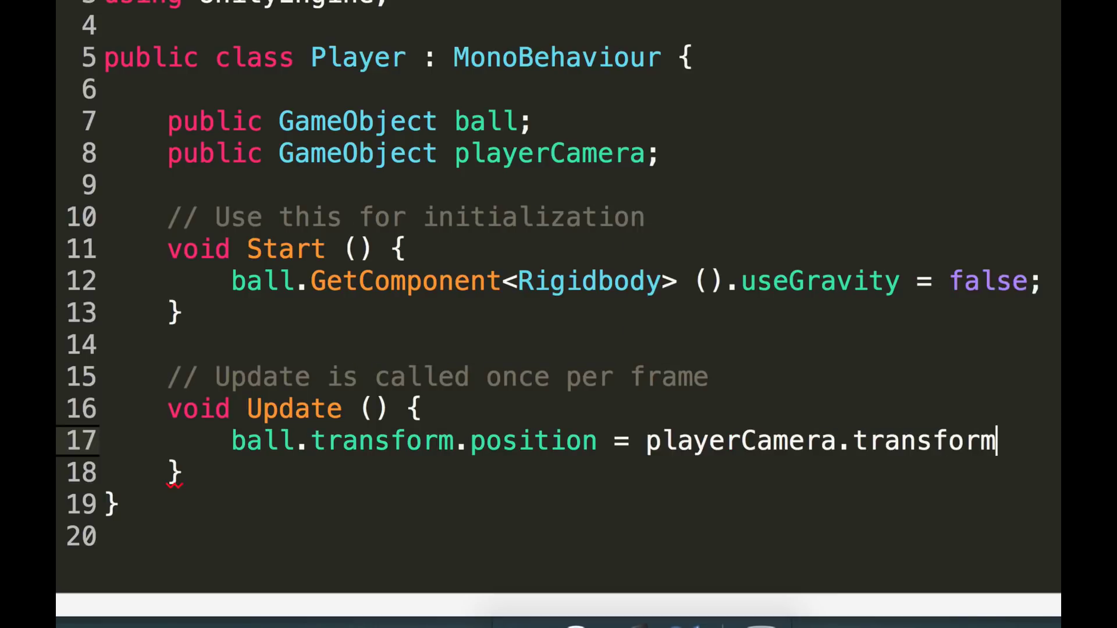
type(".pos")
type("ition")
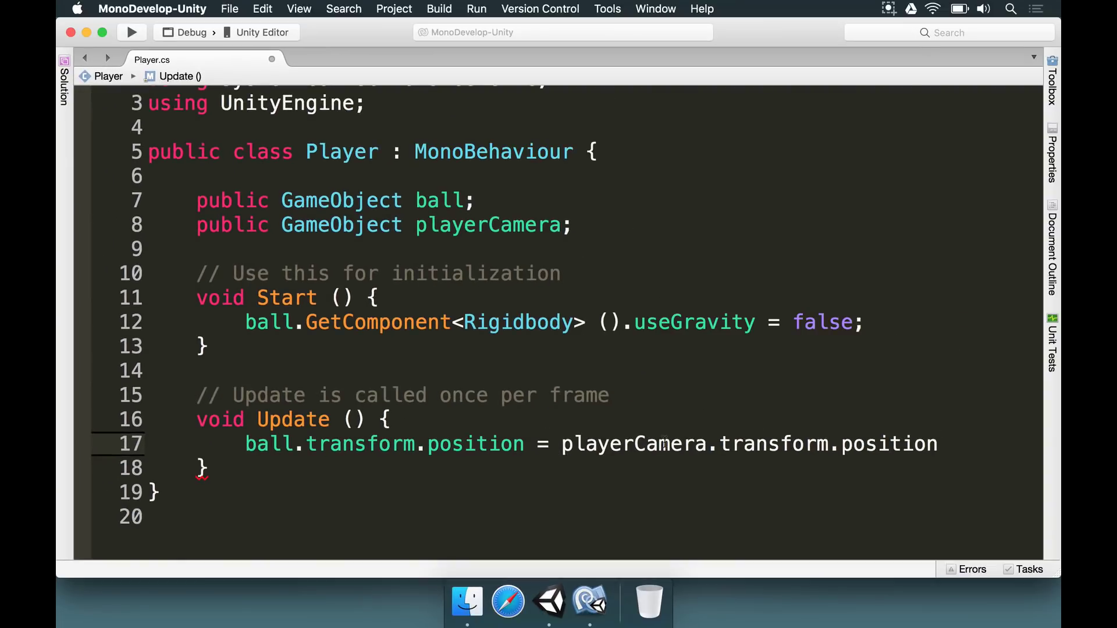
type(" + ")
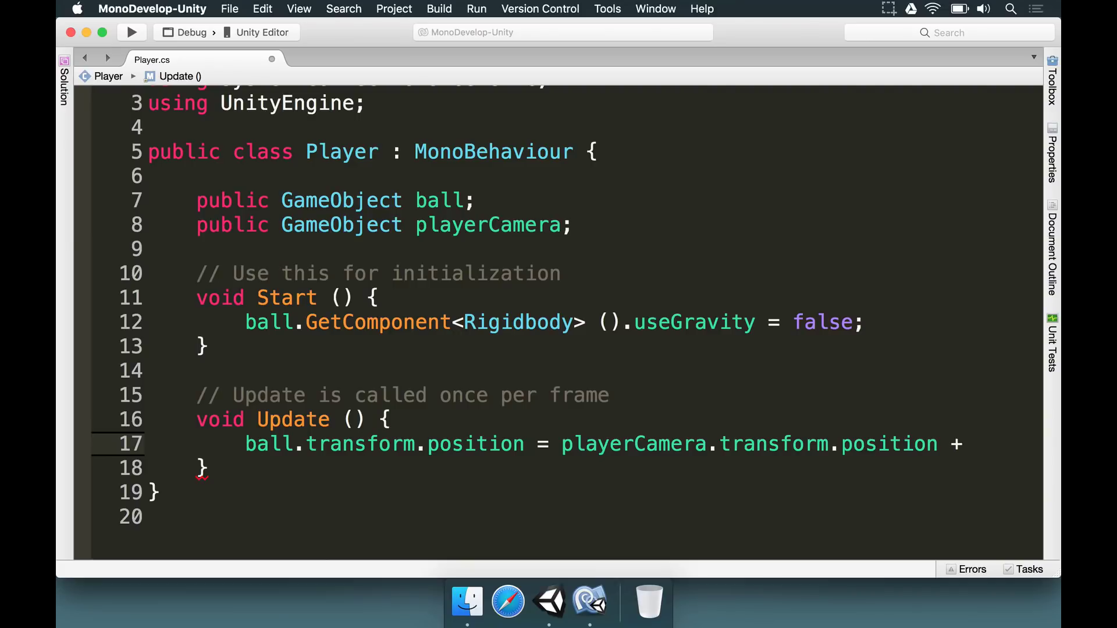
type("playerCamera.")
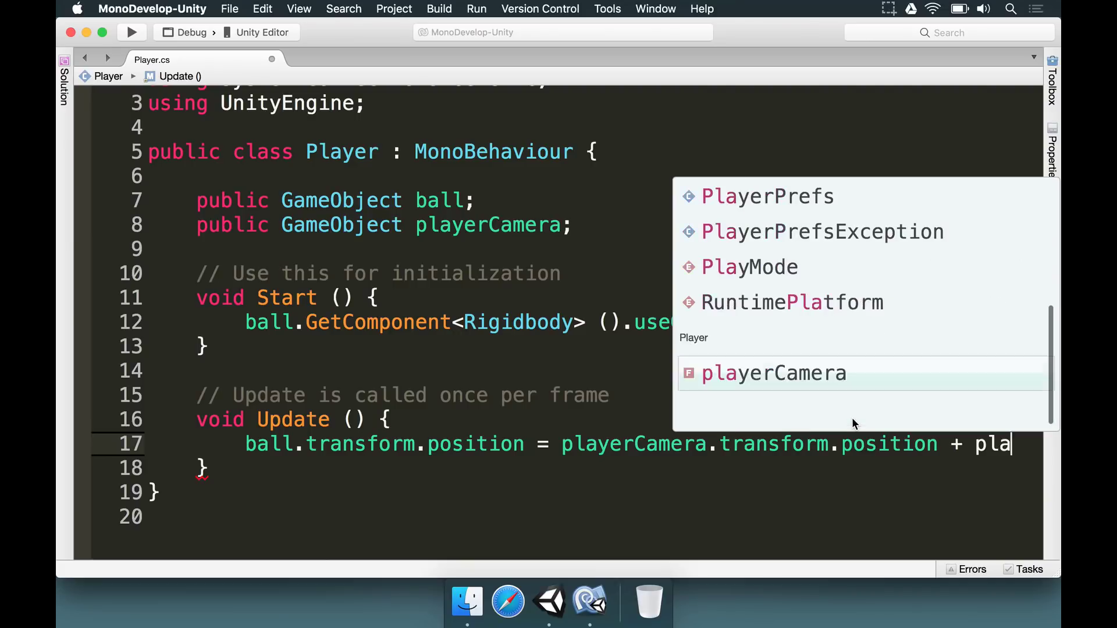
type("transform.forward")
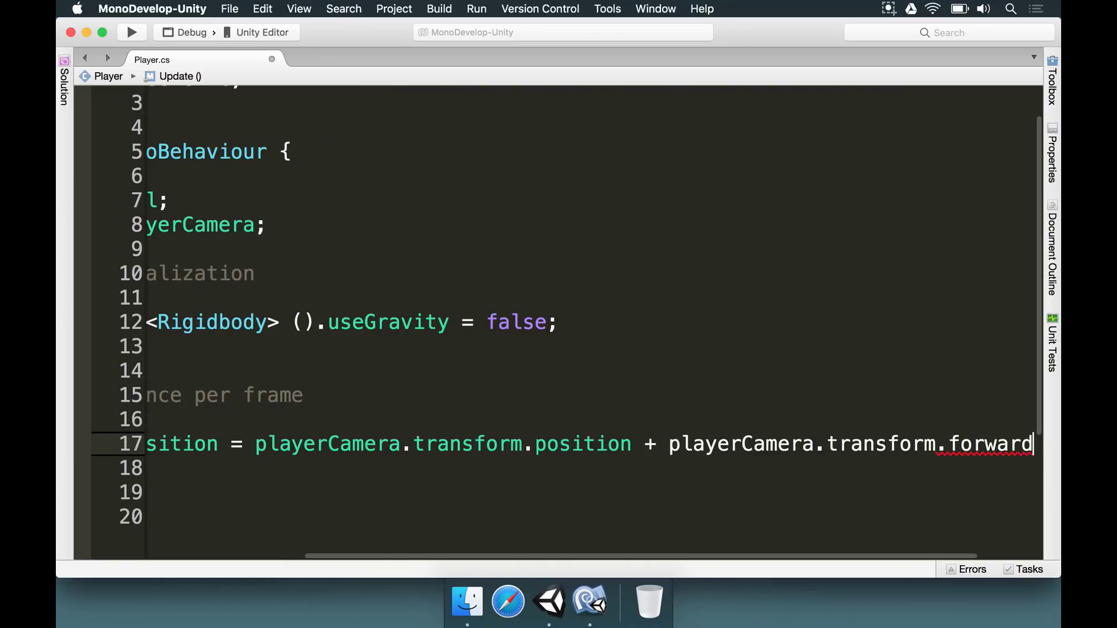
type(";")
scroll(815, 410, "right", 3)
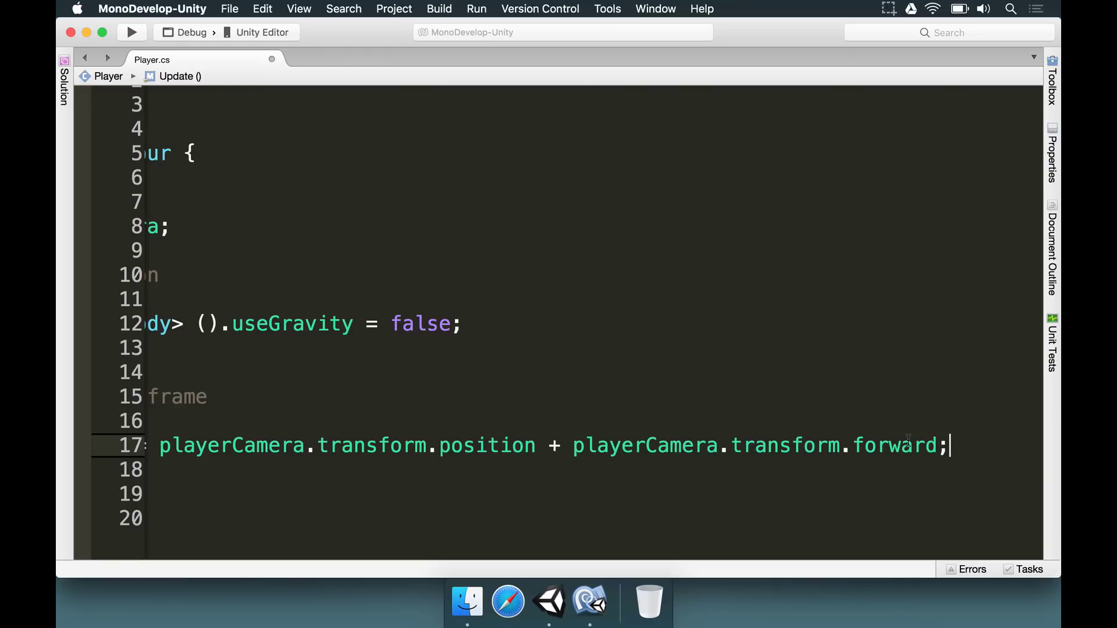
Multiply the playerCamera.transform.forward term by 2 in the ball position line by adding "* 2" before the semicolon.
mouse_move(908, 440)
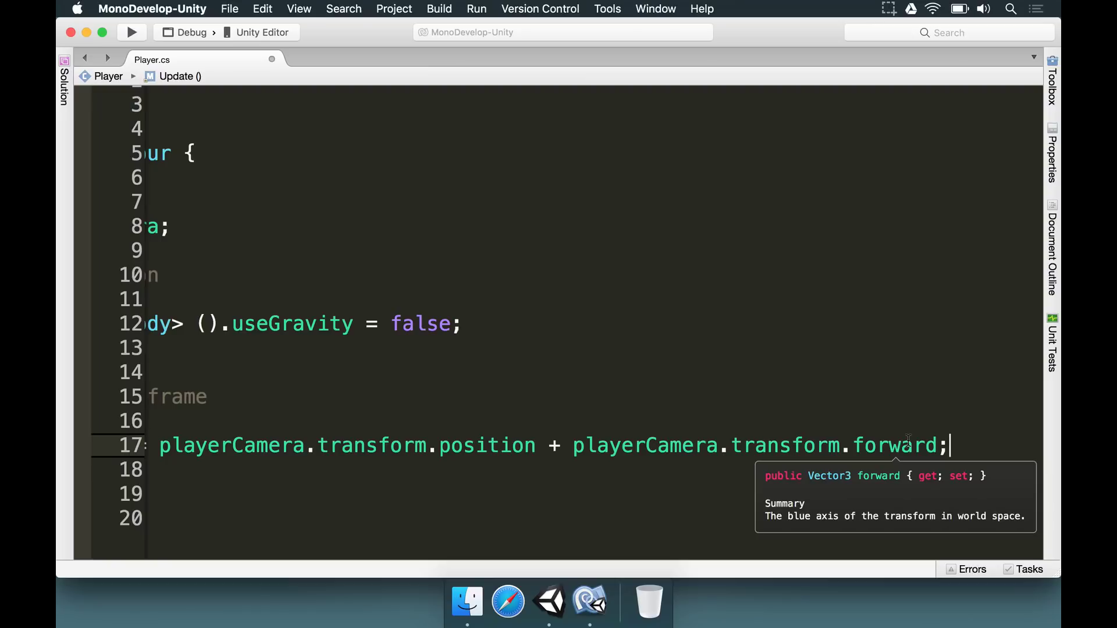
left_click(486, 446)
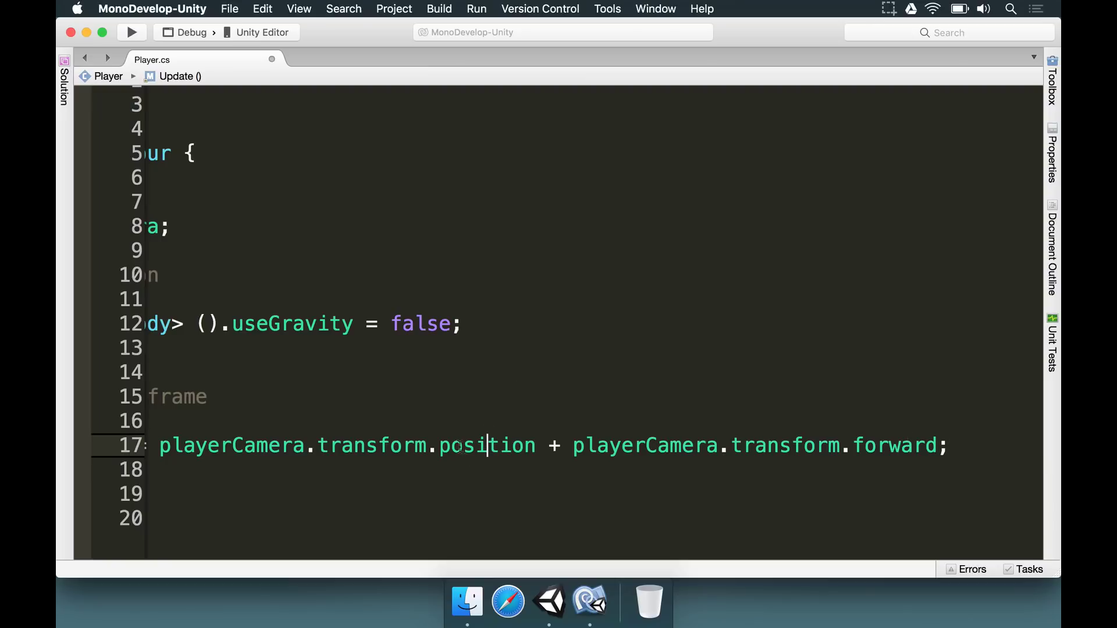
mouse_move(466, 445)
left_click(905, 446)
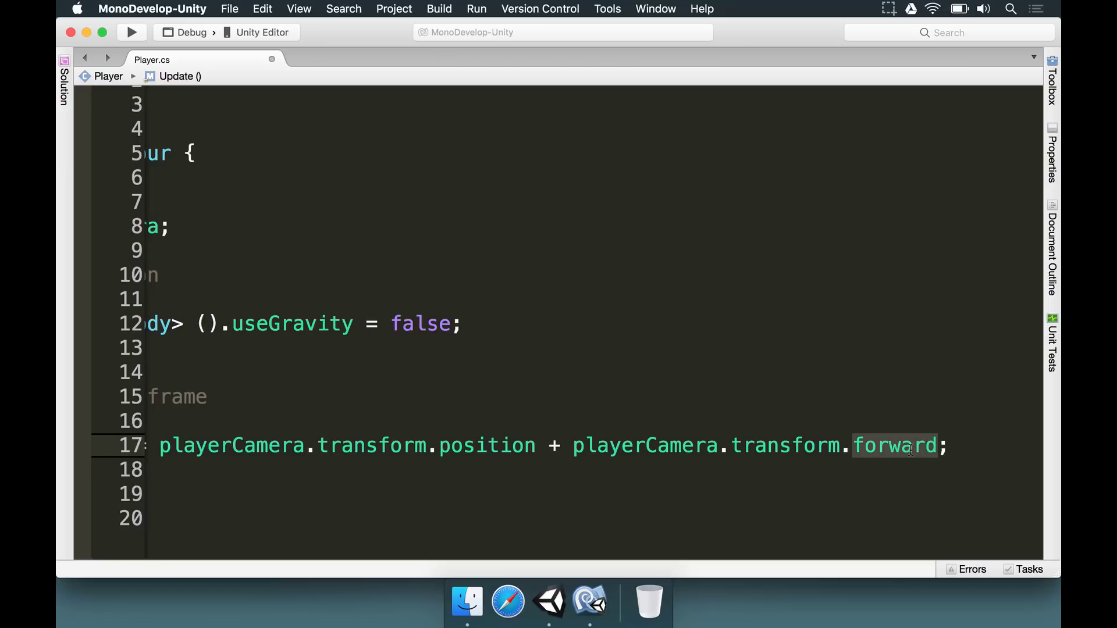
mouse_move(911, 450)
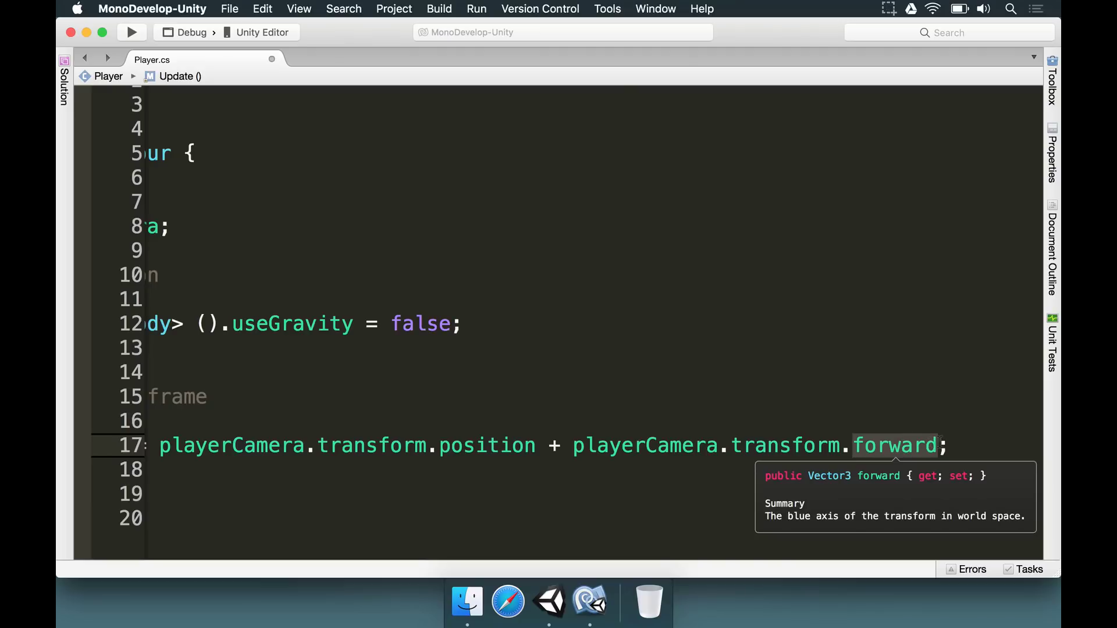
left_click(938, 445)
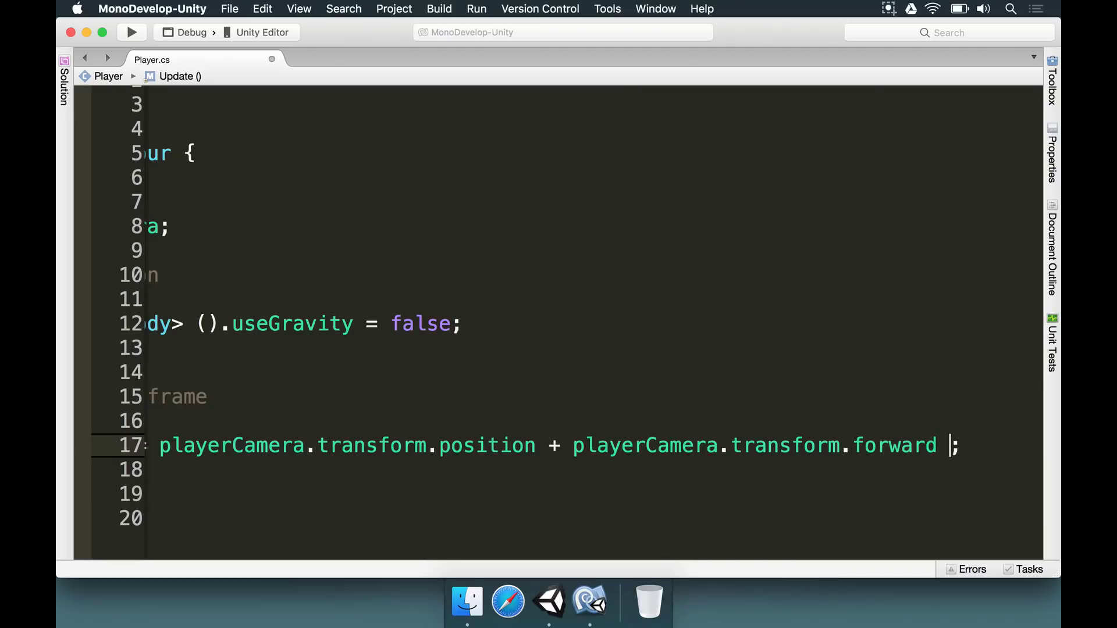
type("* 2")
key("BackSpace")
type("3")
key("BackSpace")
type("0.5f")
key("XF86MonBrightnessUp")
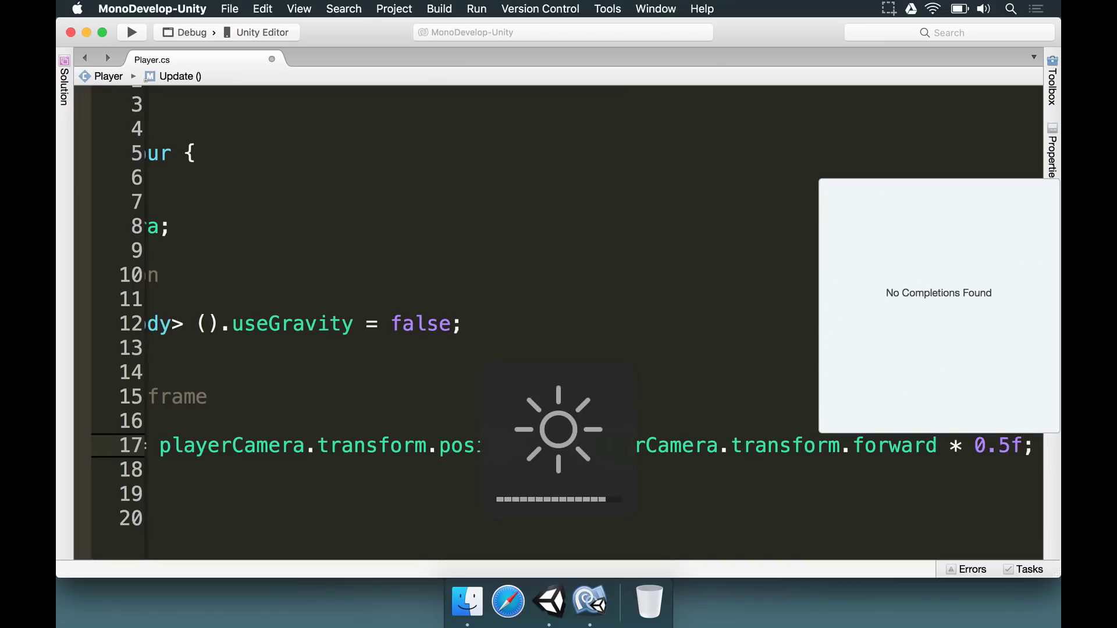
type("2")
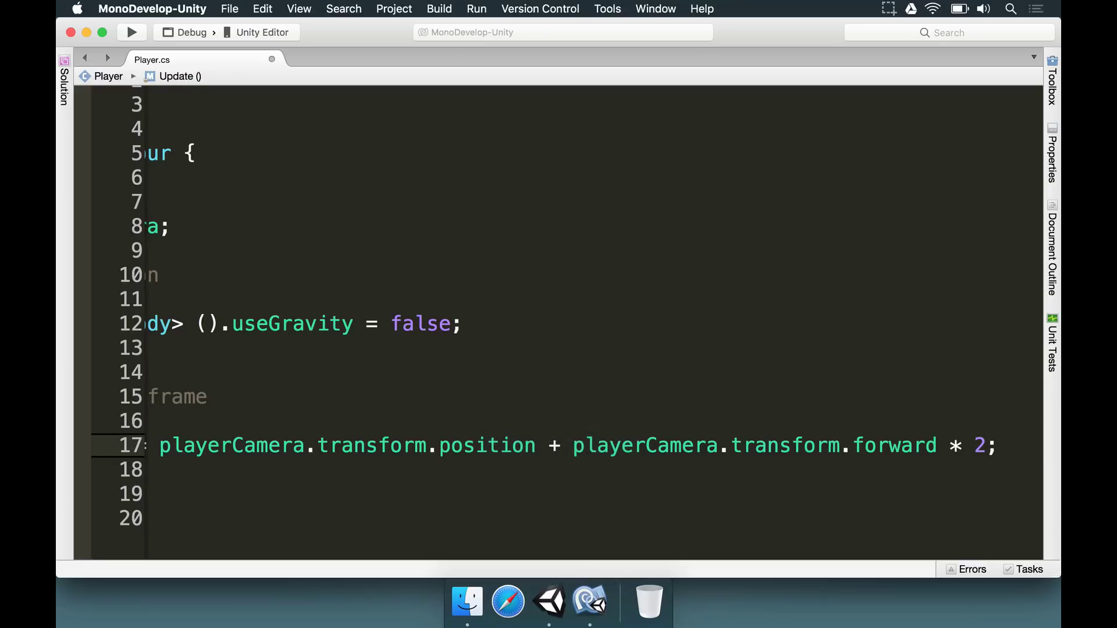
key("Left")
Save Player.cs, switch to Unity, select the Player object in the hierarchy and save the Game scene.
key("super+s")
left_click(549, 600)
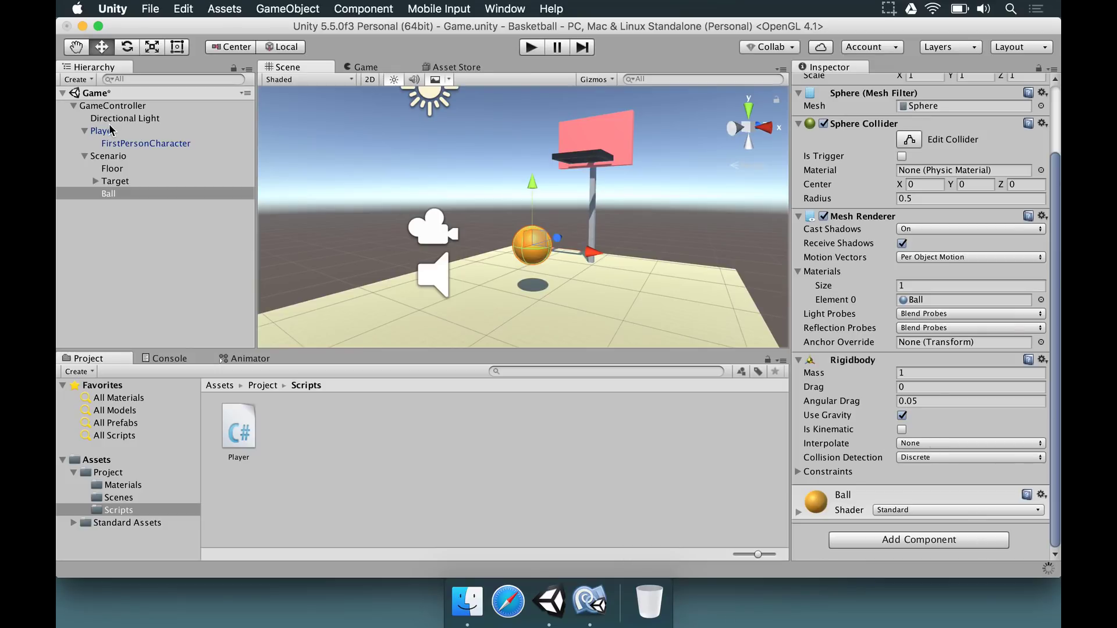
left_click(103, 131)
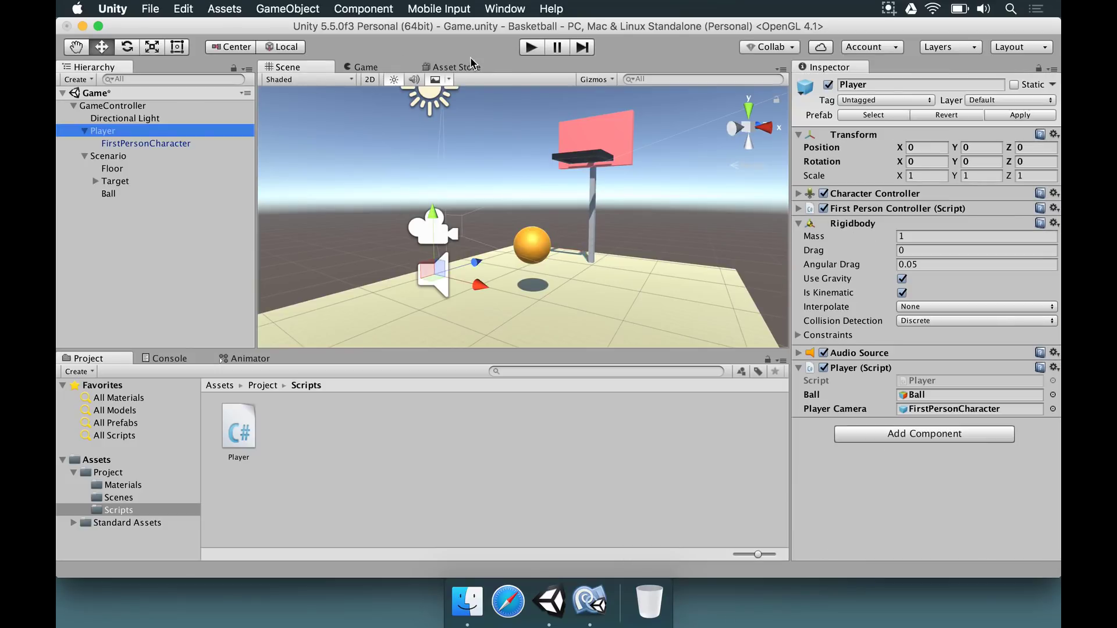
left_click(150, 8)
left_click(174, 67)
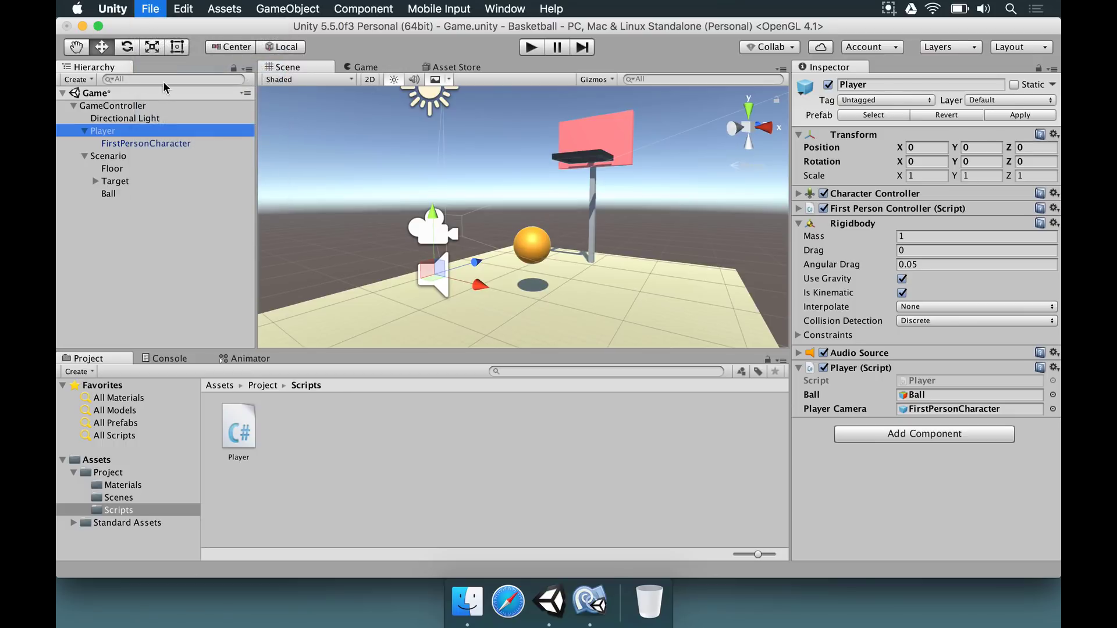
Play the scene and walk the player around to test the ball following the camera, stop it and return to Player.cs in MonoDevelop.
left_click(529, 52)
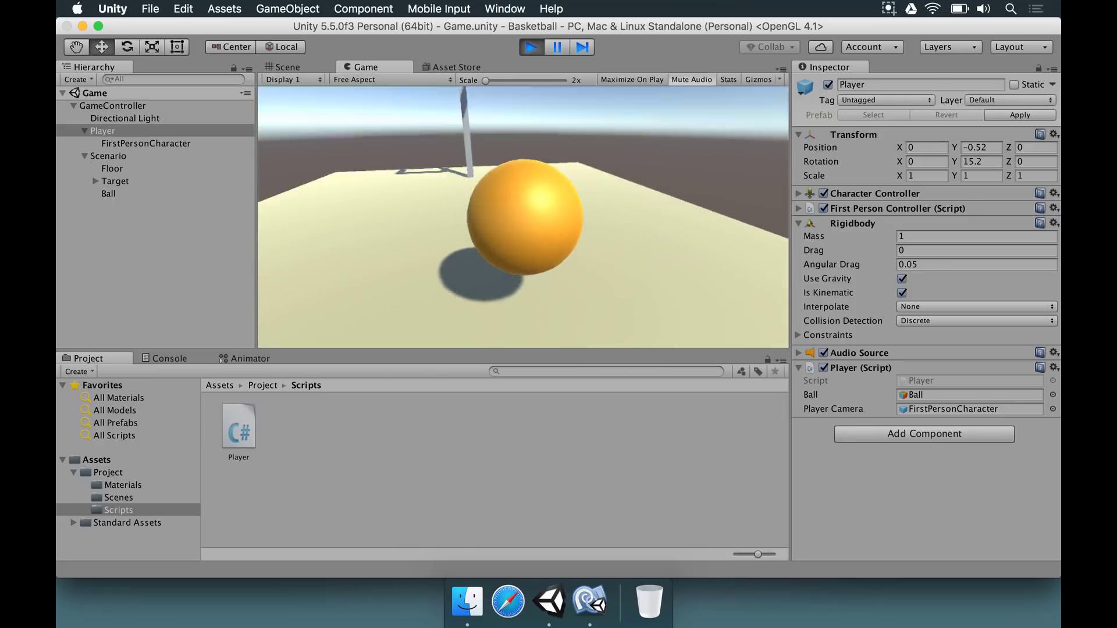
key("w")
key("s")
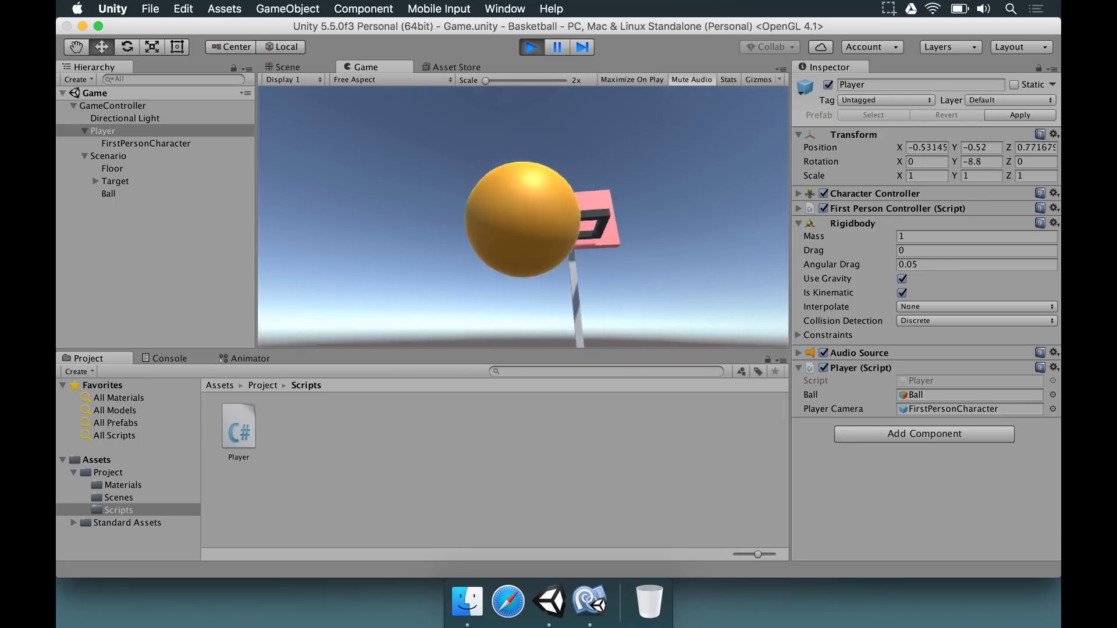
key("a")
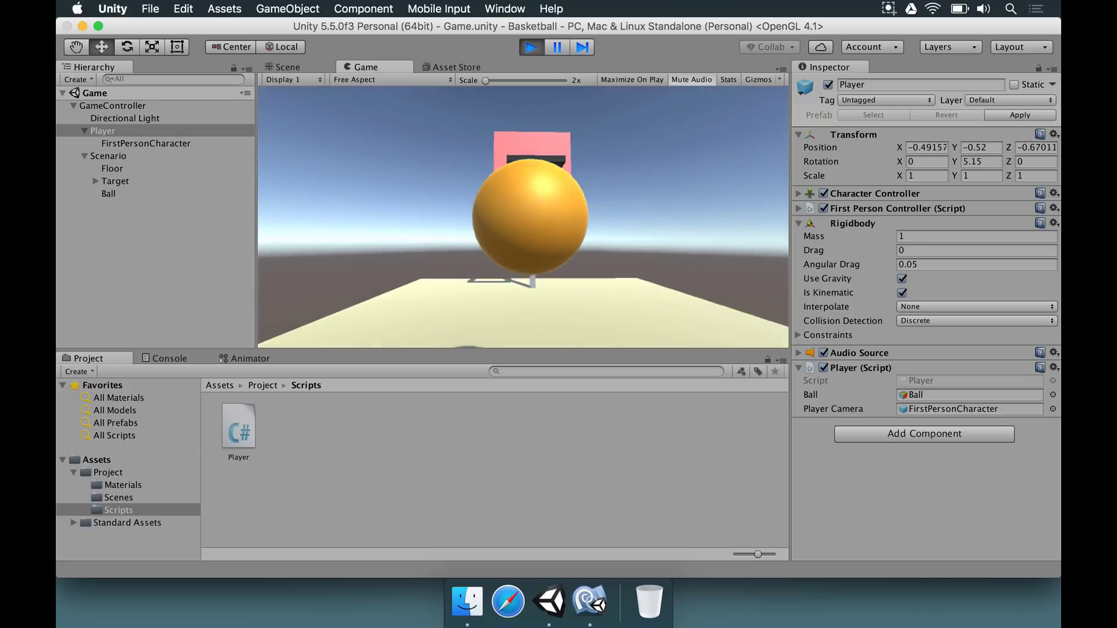
key("s")
key("d")
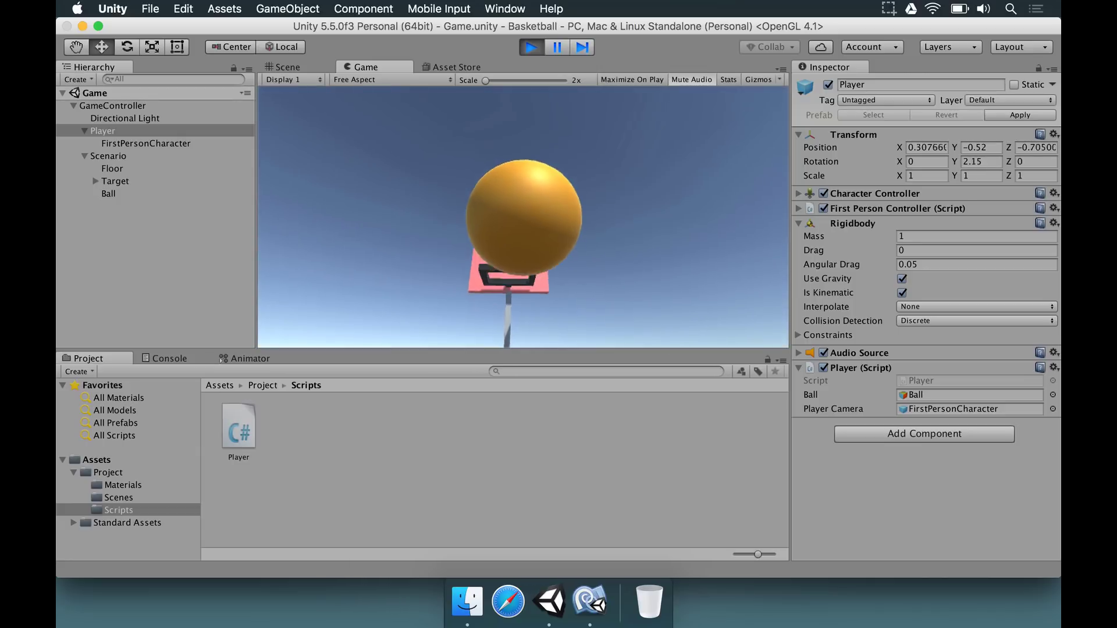
key("w")
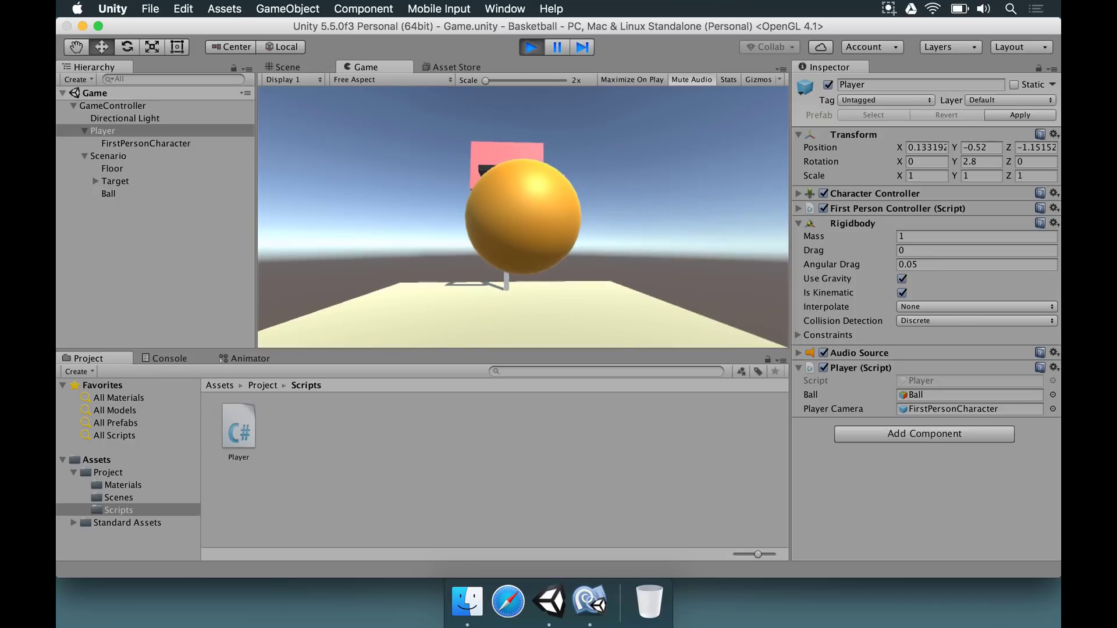
left_click(531, 47)
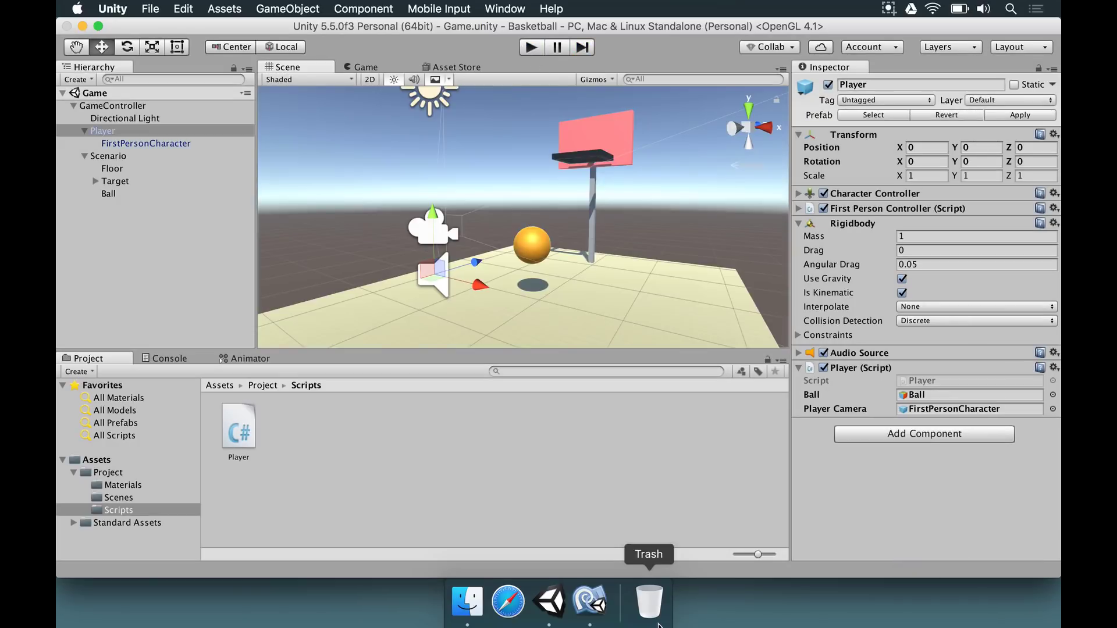
left_click(585, 609)
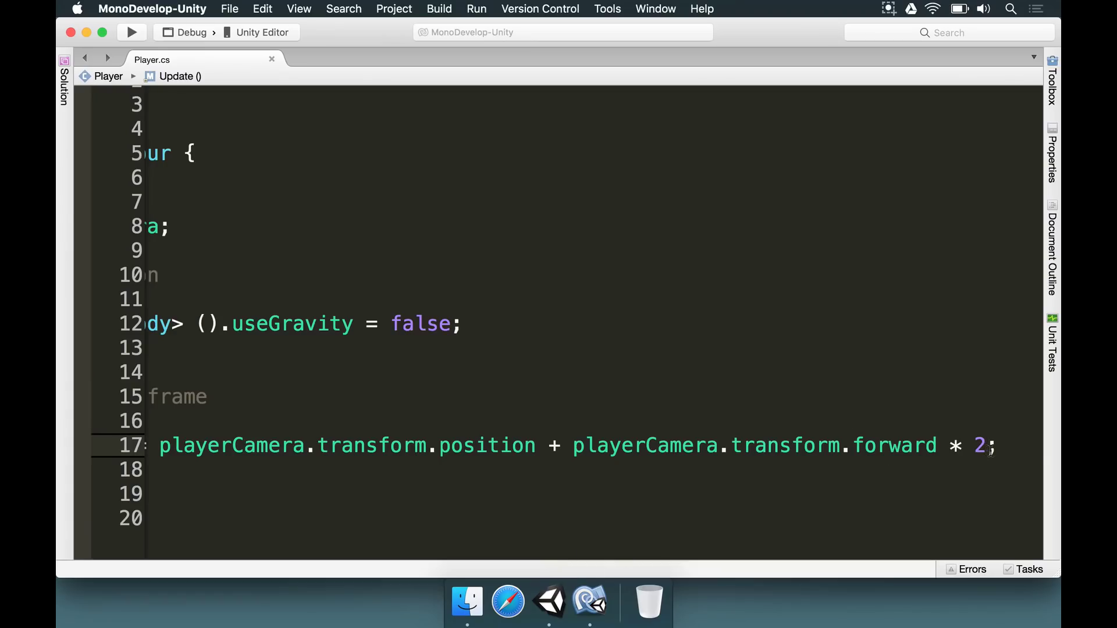
Declare "public float ballDistance = 2f;" in the Player class, separated by a blank line below the playerCamera field.
scroll(611, 332, "left", 5)
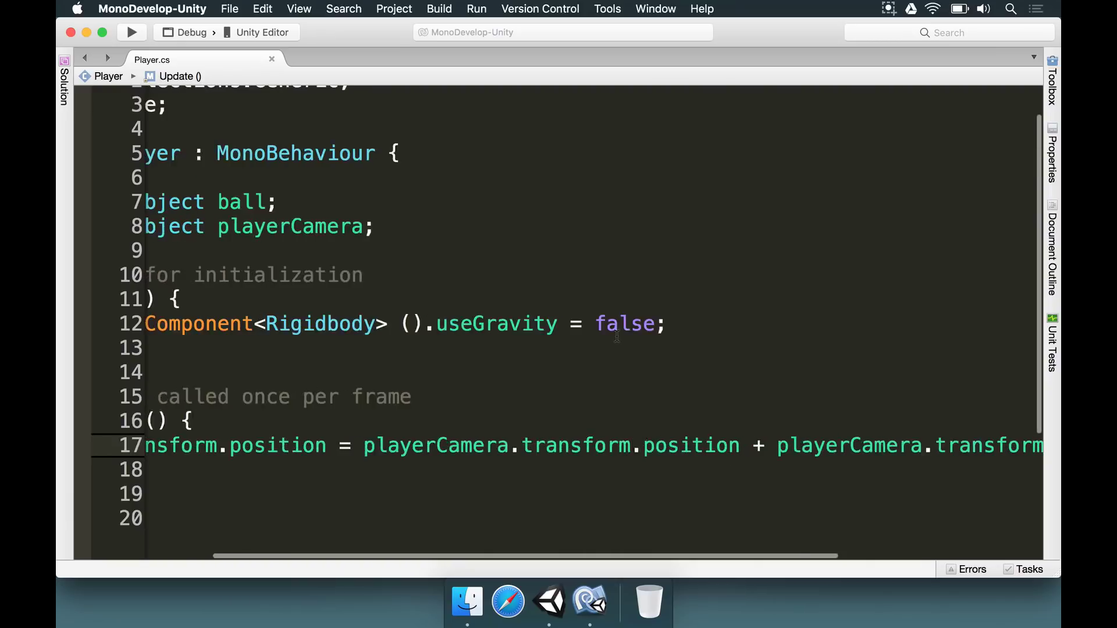
scroll(622, 335, "right", 3)
scroll(622, 334, "right", 2)
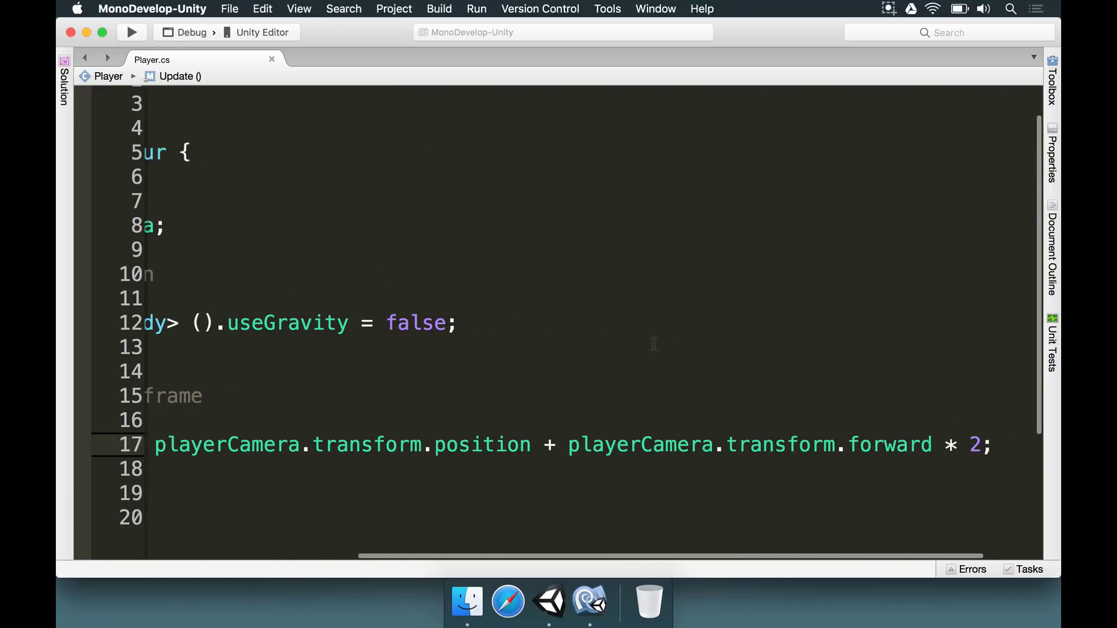
scroll(382, 298, "left", 10)
scroll(382, 298, "up", 2)
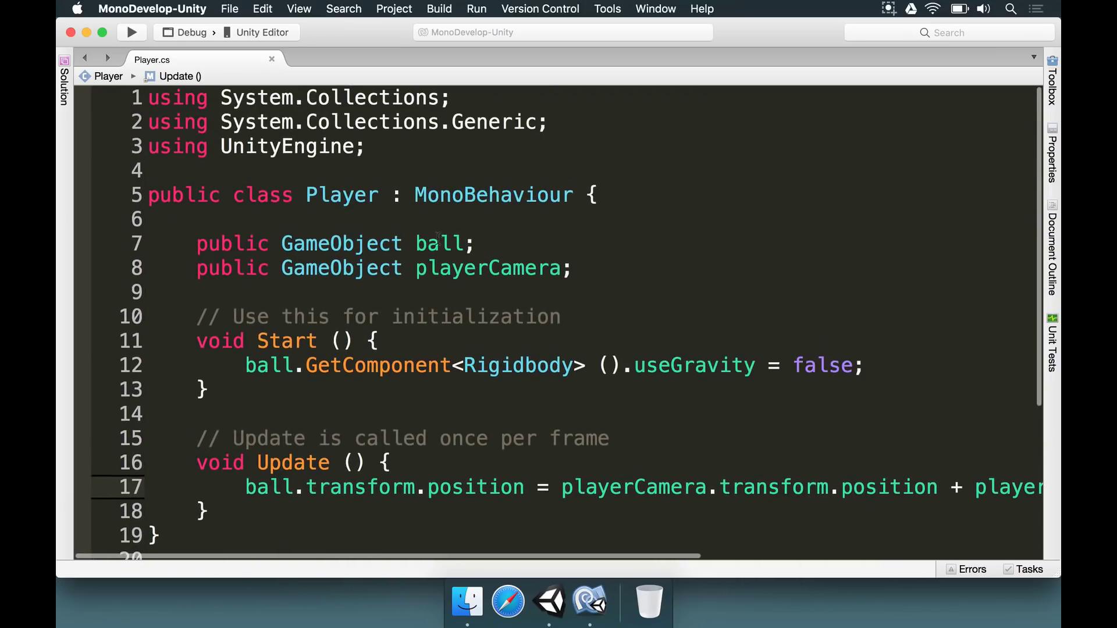
left_click(592, 273)
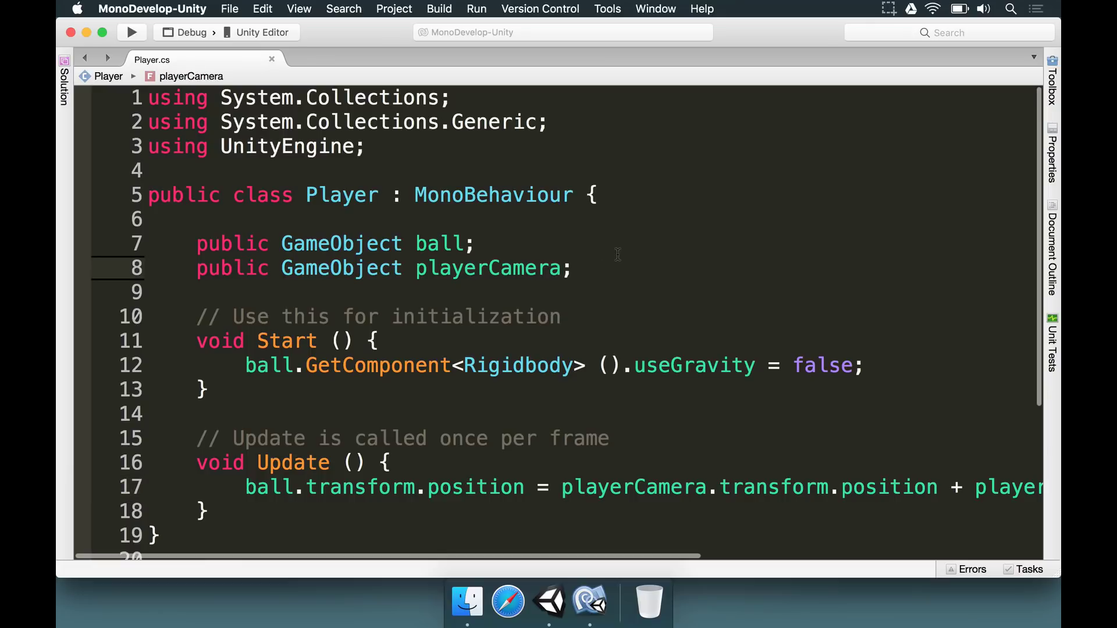
key("Return")
key("Return")
type("p")
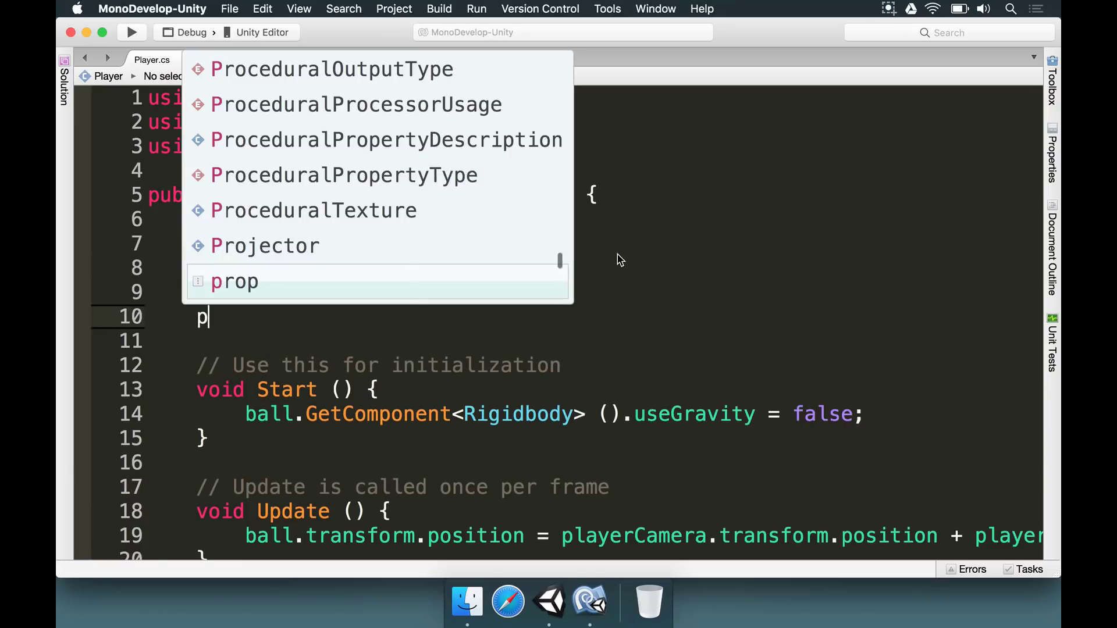
type("ublic float ball")
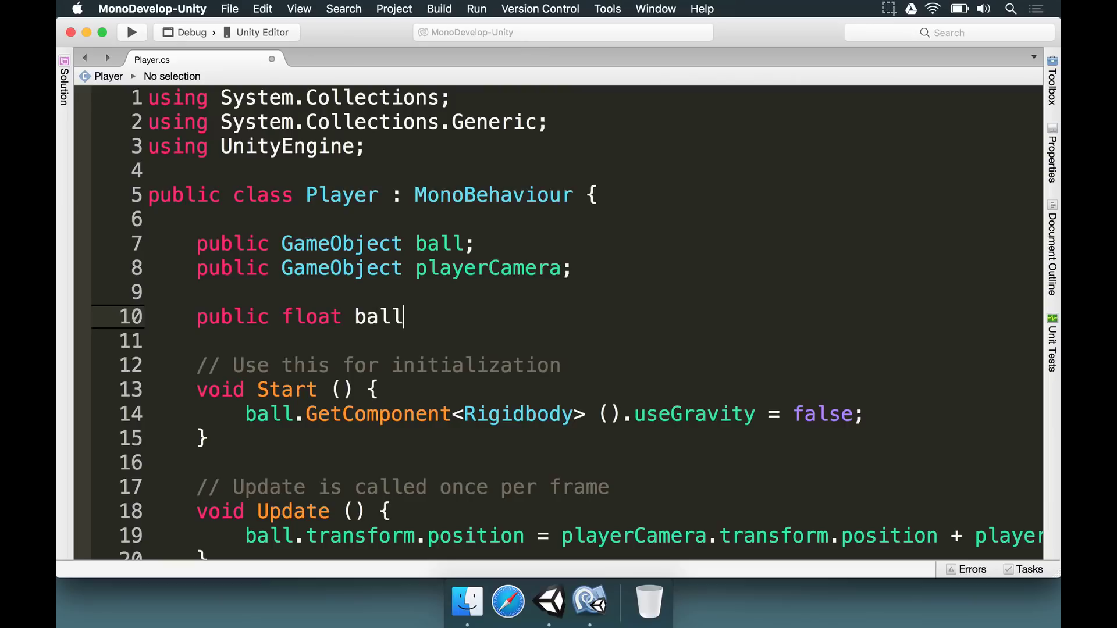
type("Distance = 2f;")
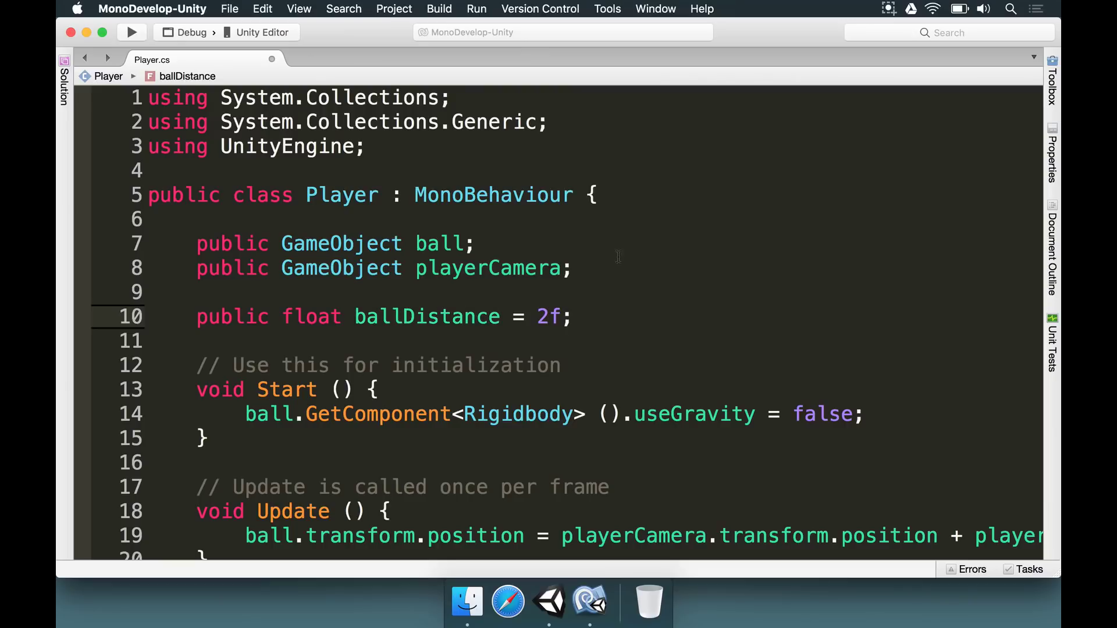
Highlight the name, type and value of the ballDistance declaration in turn to review them.
double_click(395, 321)
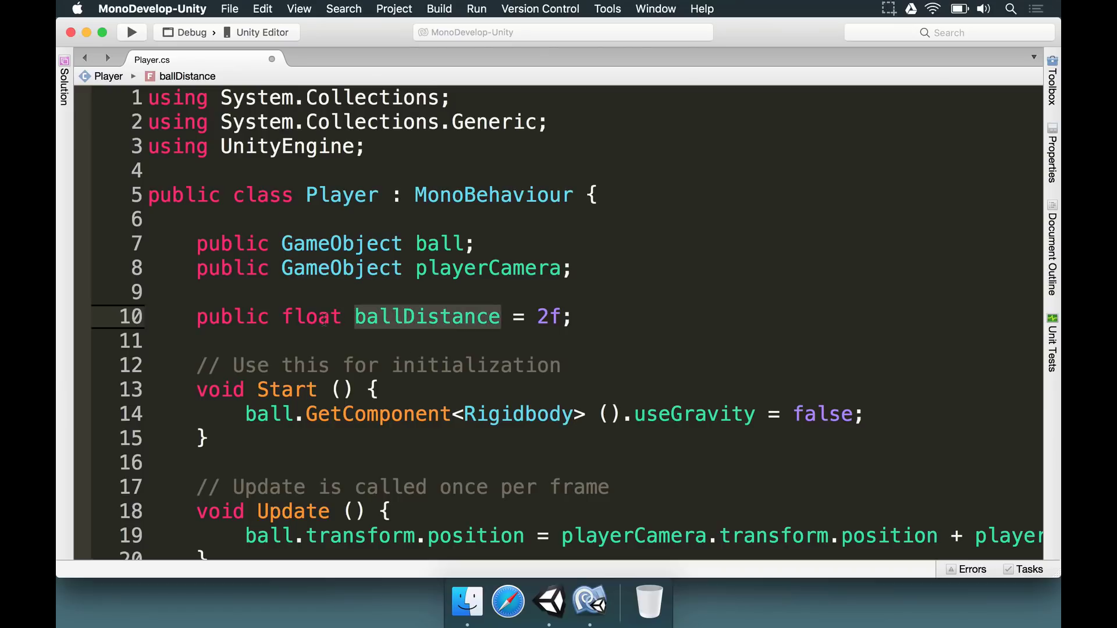
left_click(302, 318)
double_click(311, 318)
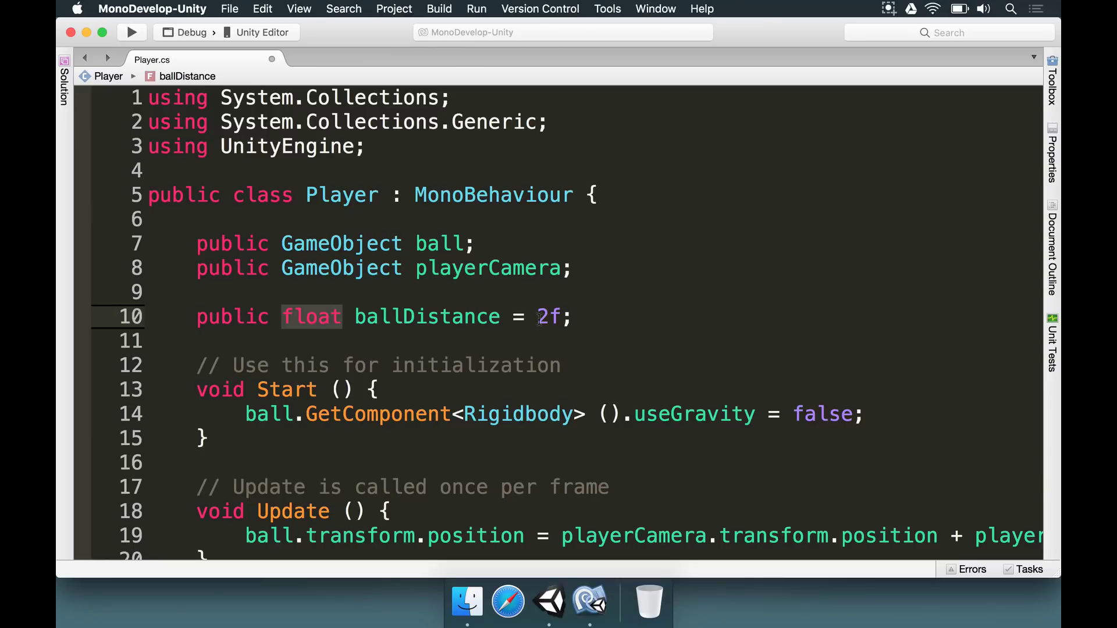
left_click_drag(537, 318, 562, 317)
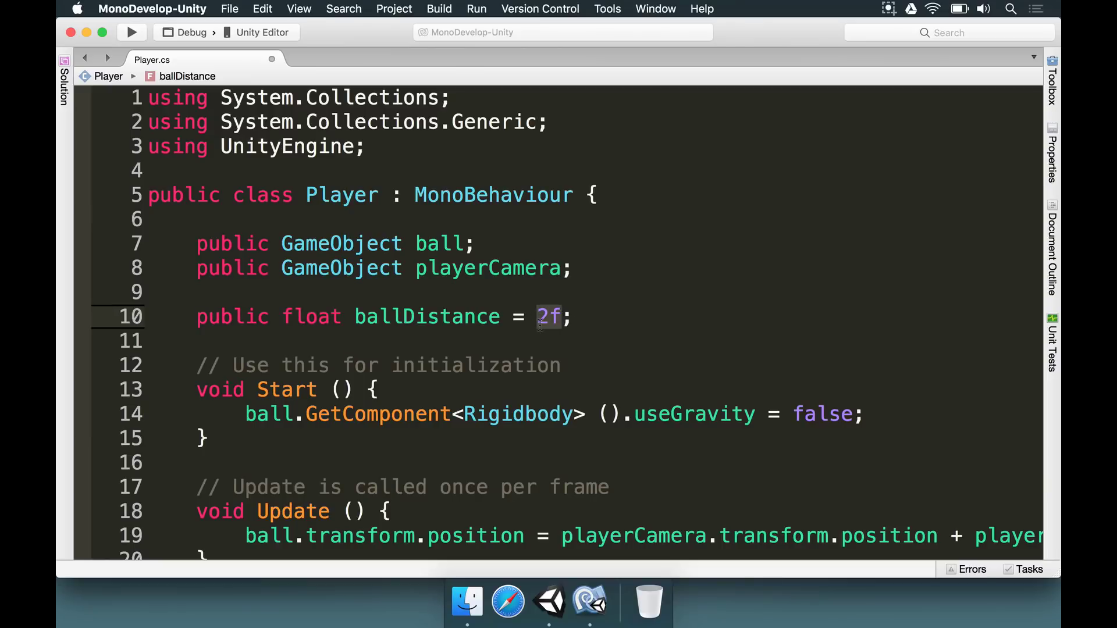
left_click(625, 296)
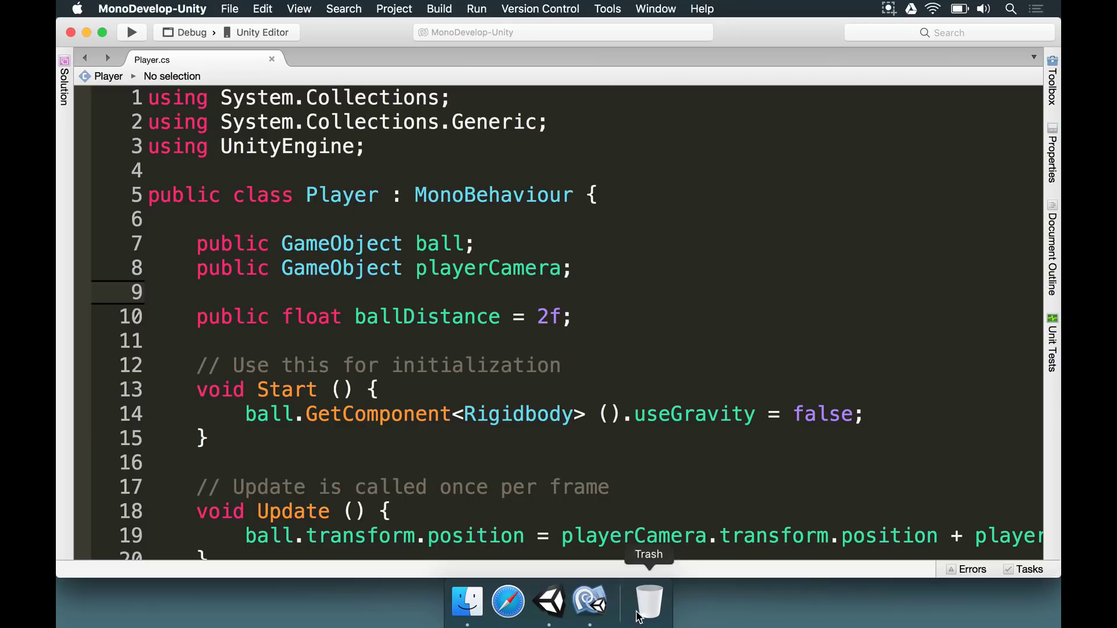
Replace the multiplier 2 in the ball position line of Update with ballDistance and save Player.cs.
scroll(294, 448, "down", 3)
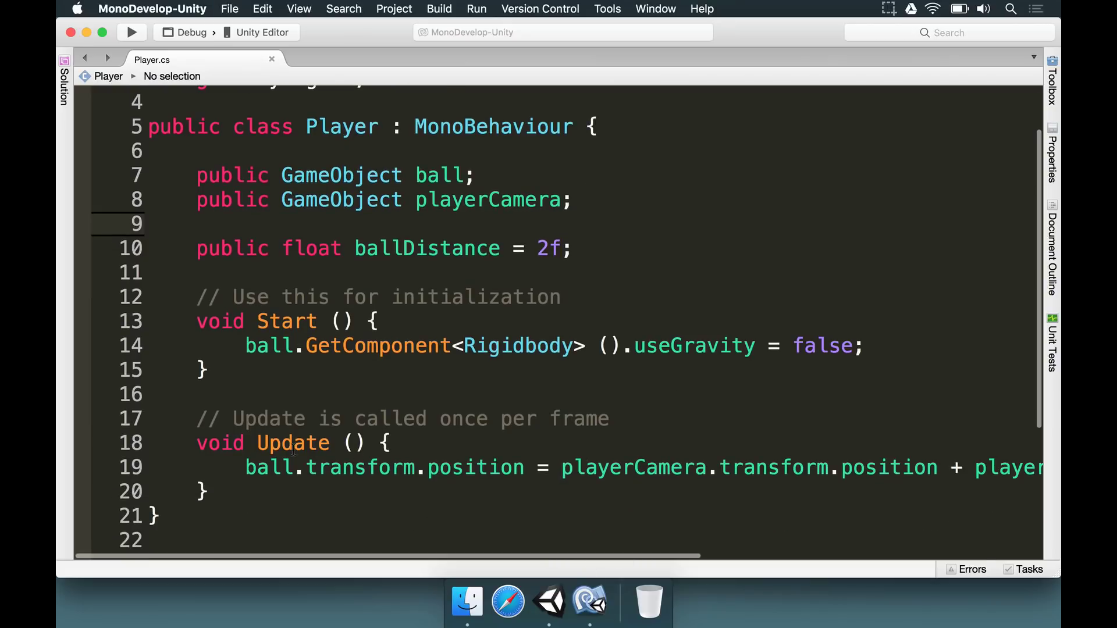
scroll(931, 494, "right", 15)
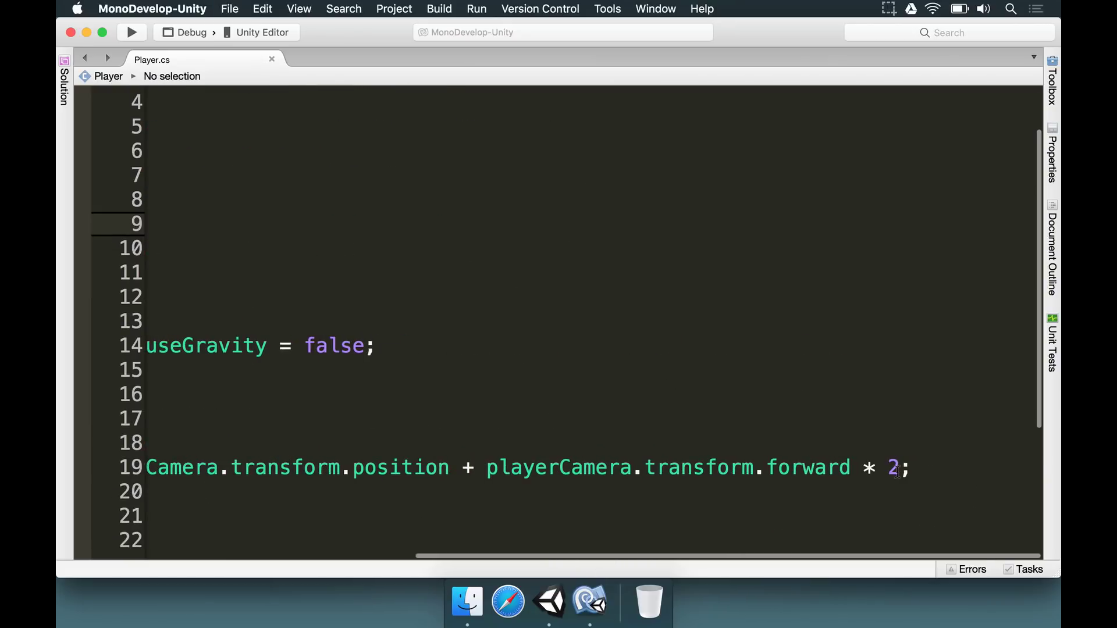
double_click(894, 469)
type("ballDistance")
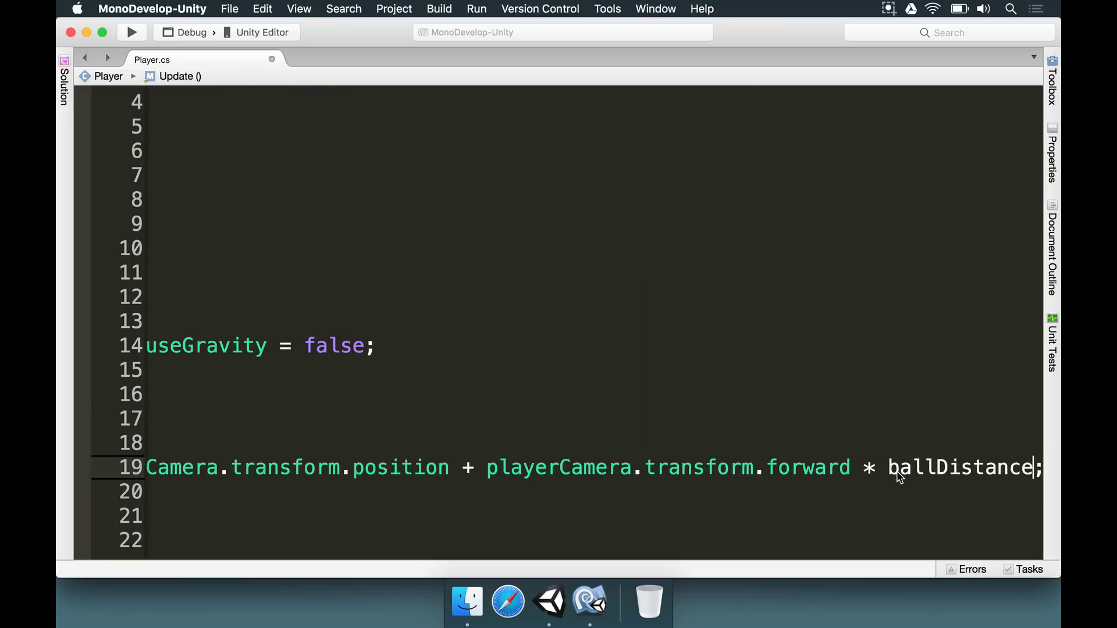
key("super+s")
key("super+0")
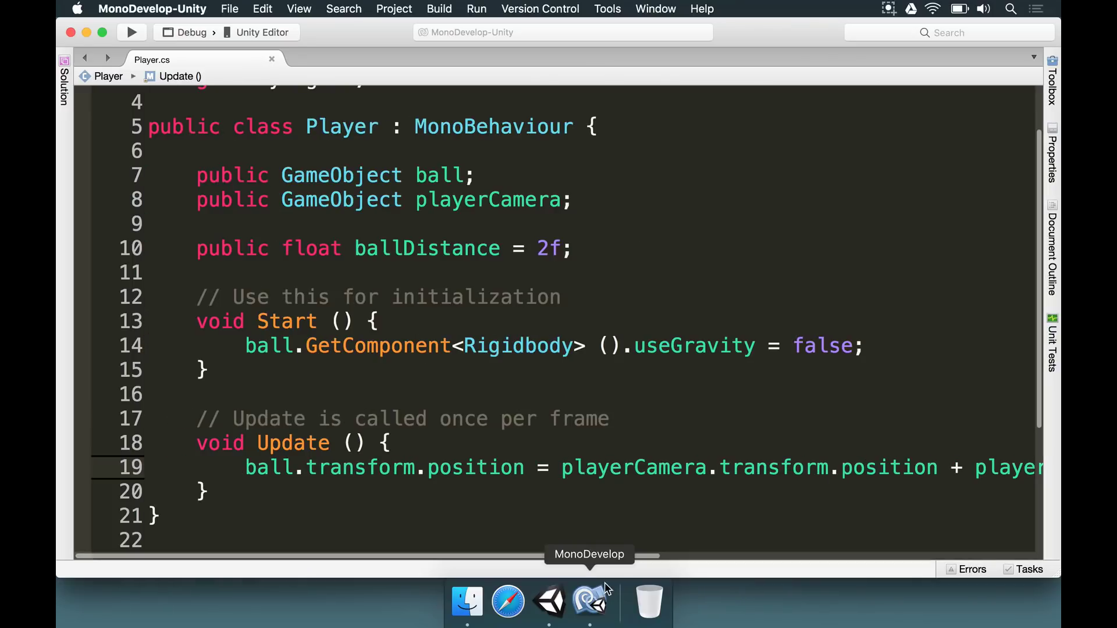
Switch to Unity, play the scene and test the Player script's Ball Distance at 1.75 while moving the player.
left_click(550, 601)
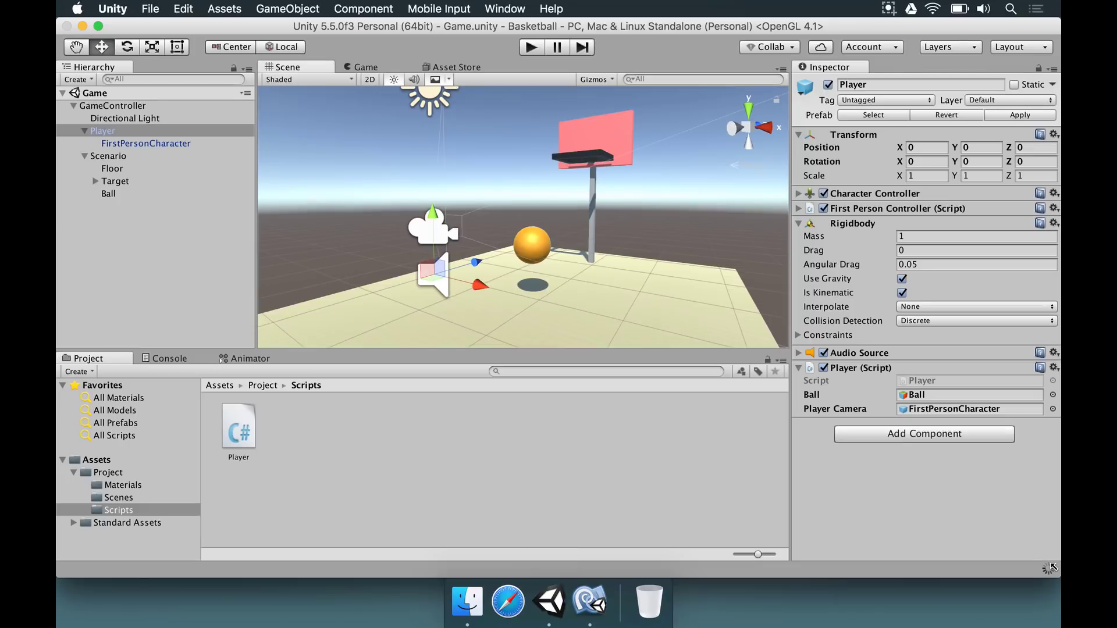
left_click(530, 49)
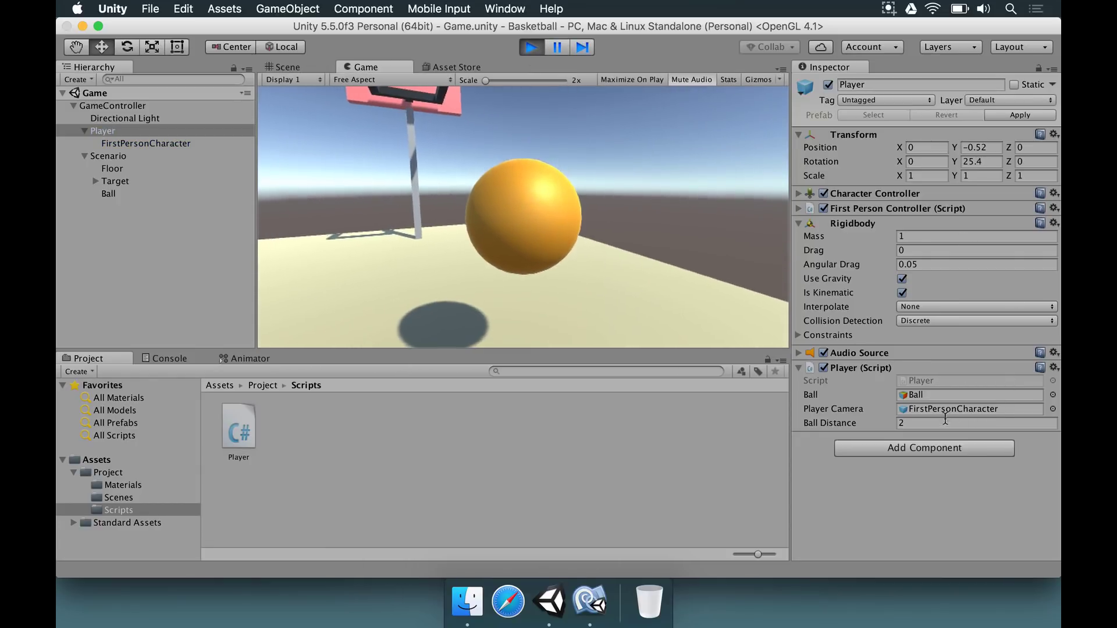
left_click(939, 423)
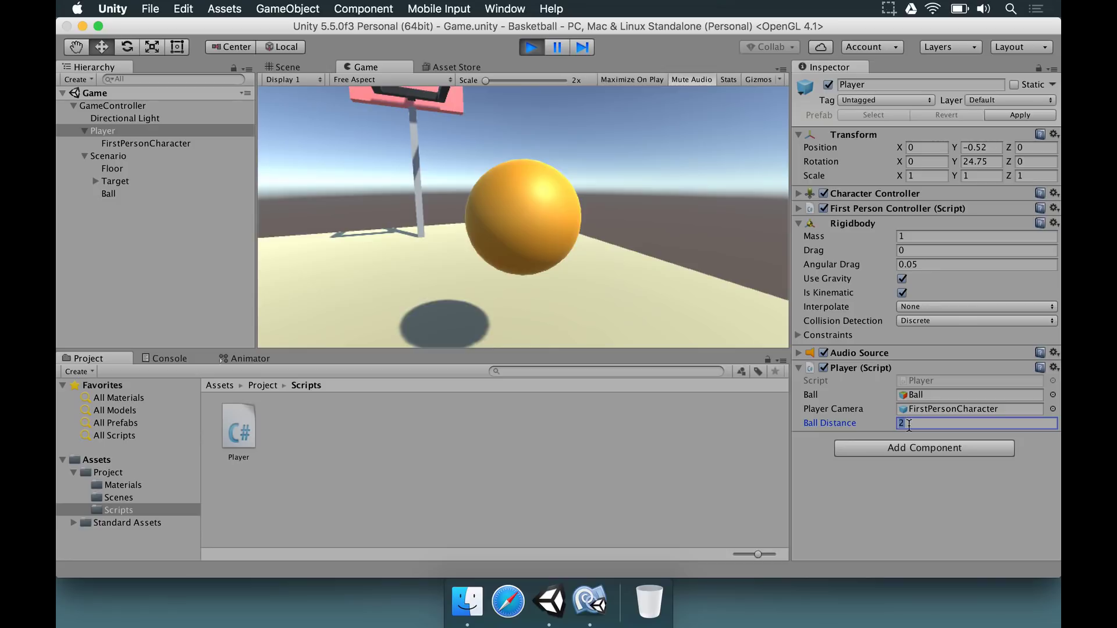
left_click_drag(861, 429, 827, 429)
left_click(526, 231)
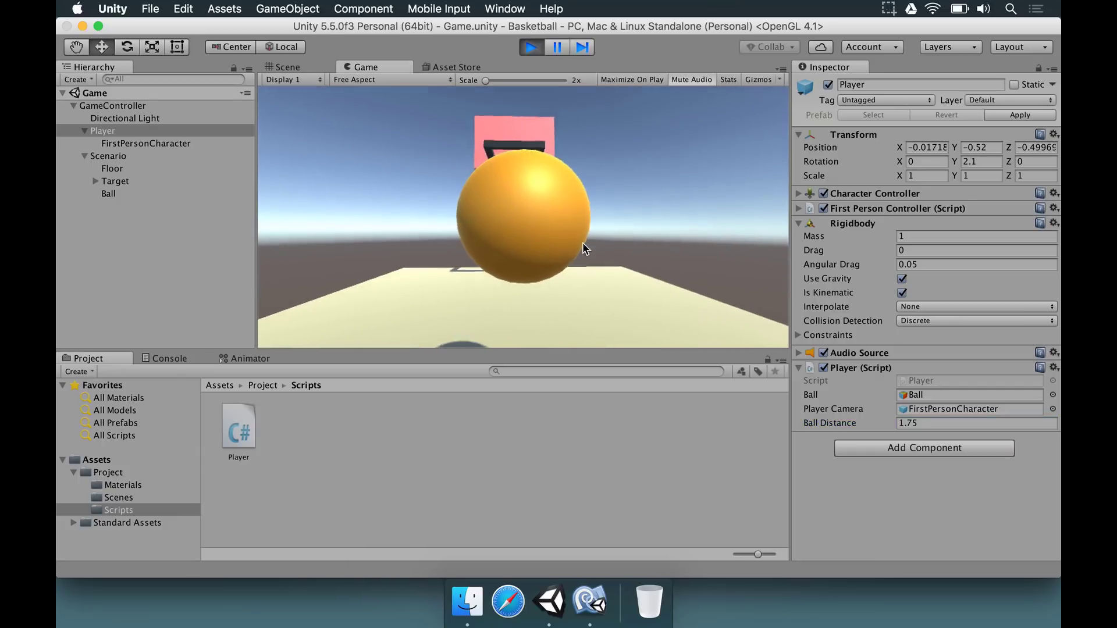
key("w")
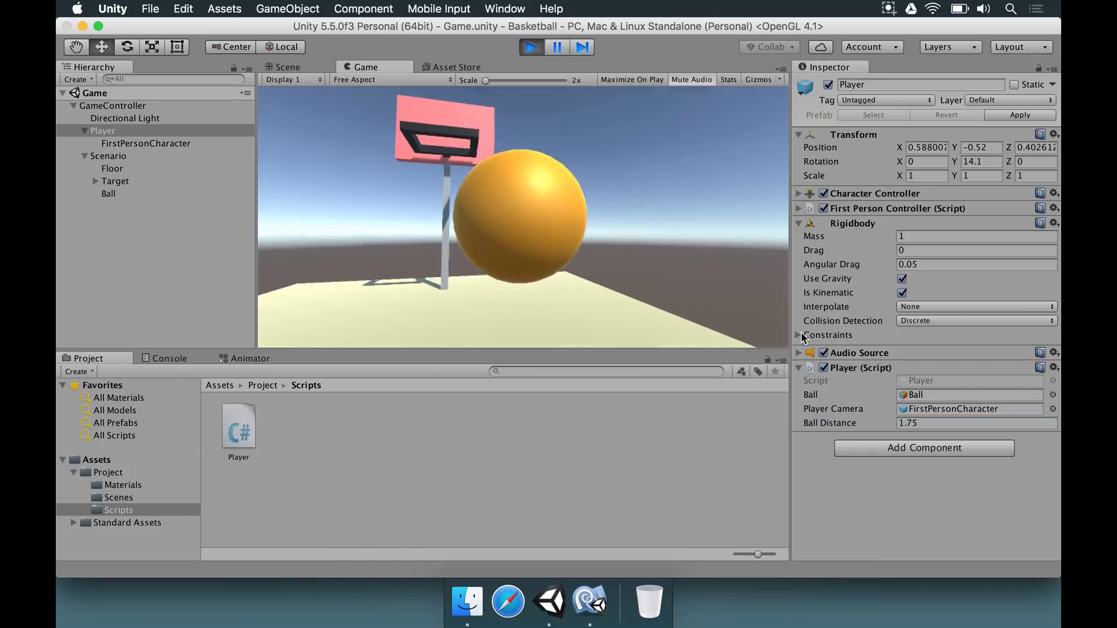
Try a Ball Distance of 2.25 in the running game and stop playing the scene.
left_click(955, 423)
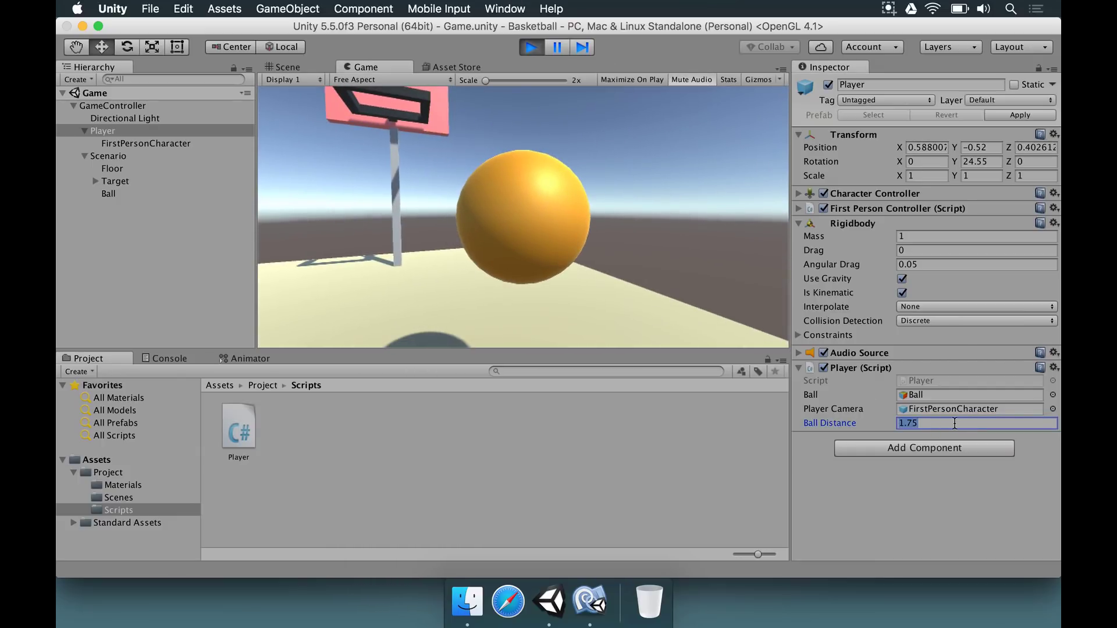
type("2.25")
key("Return")
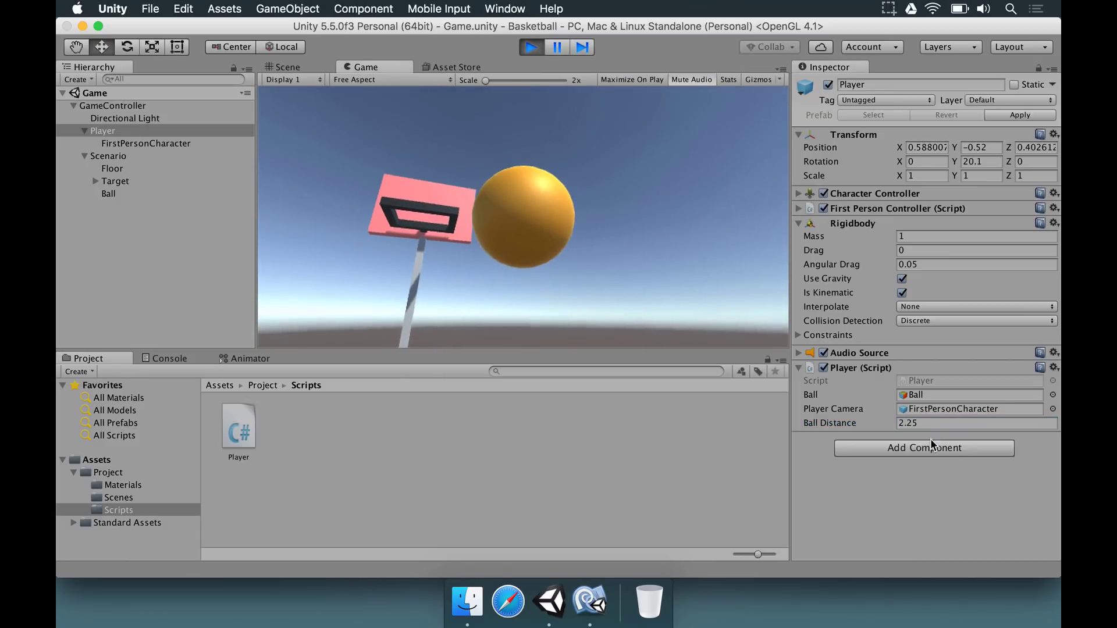
left_click(531, 46)
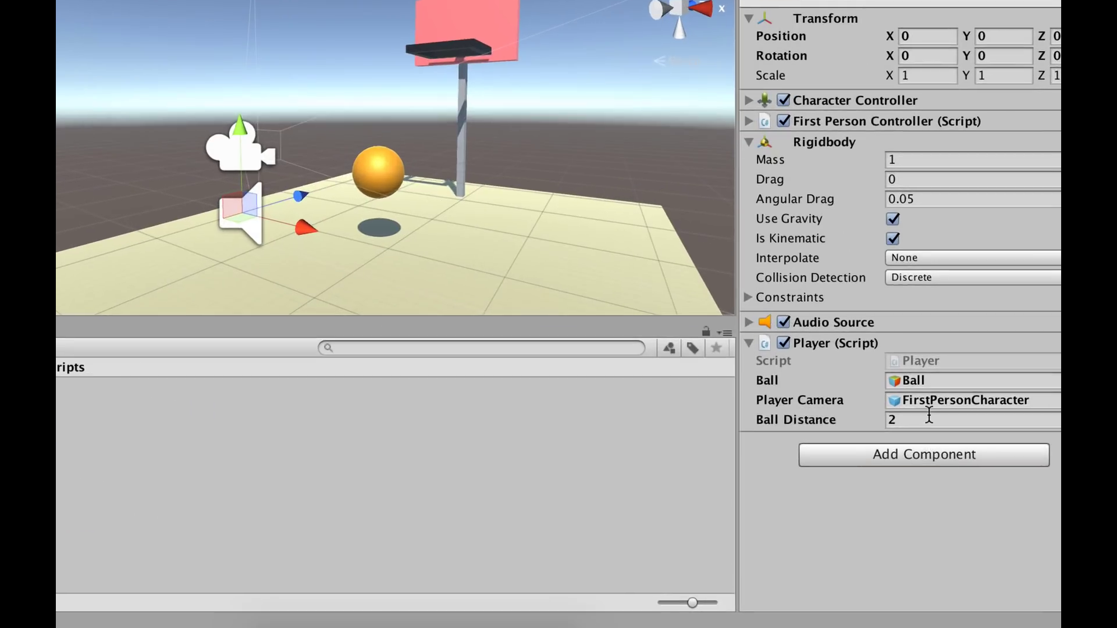
Set the Player script's Ball Distance to 2.25 outside play mode and save the Game scene.
left_click(927, 419)
type("2.2")
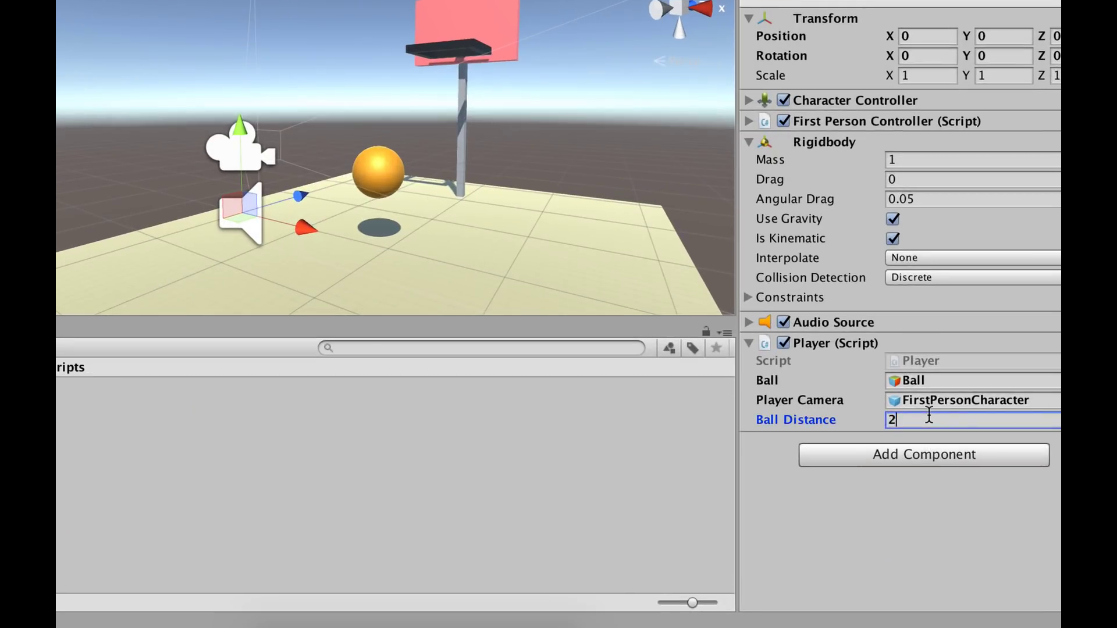
type("5")
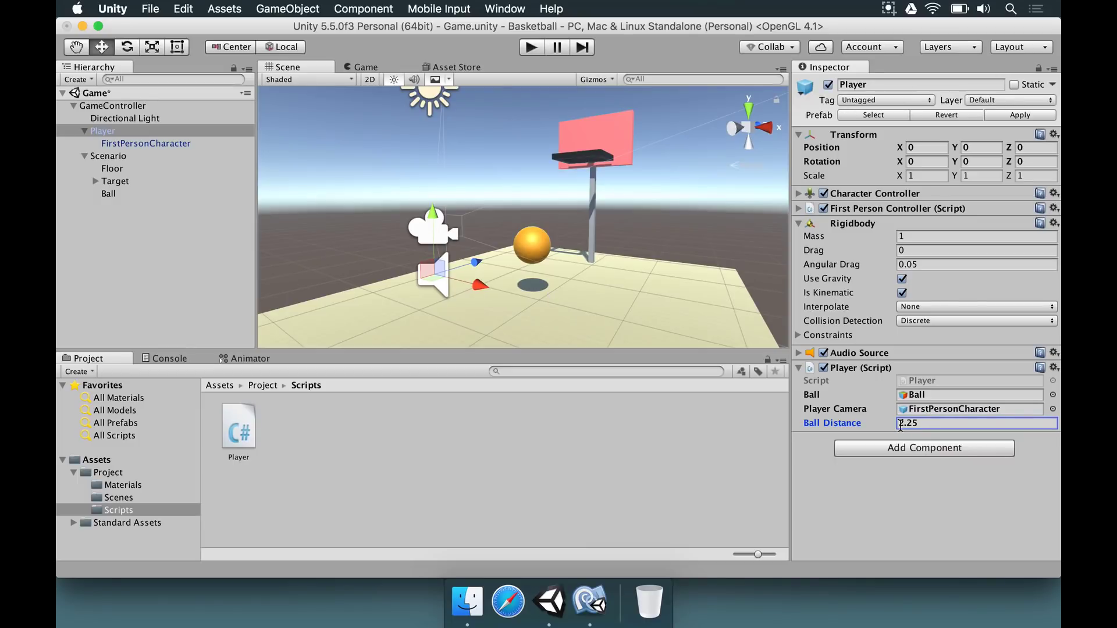
left_click(336, 155)
key("super+s")
Collapse the Player and Scenario objects in the hierarchy.
left_click(87, 136)
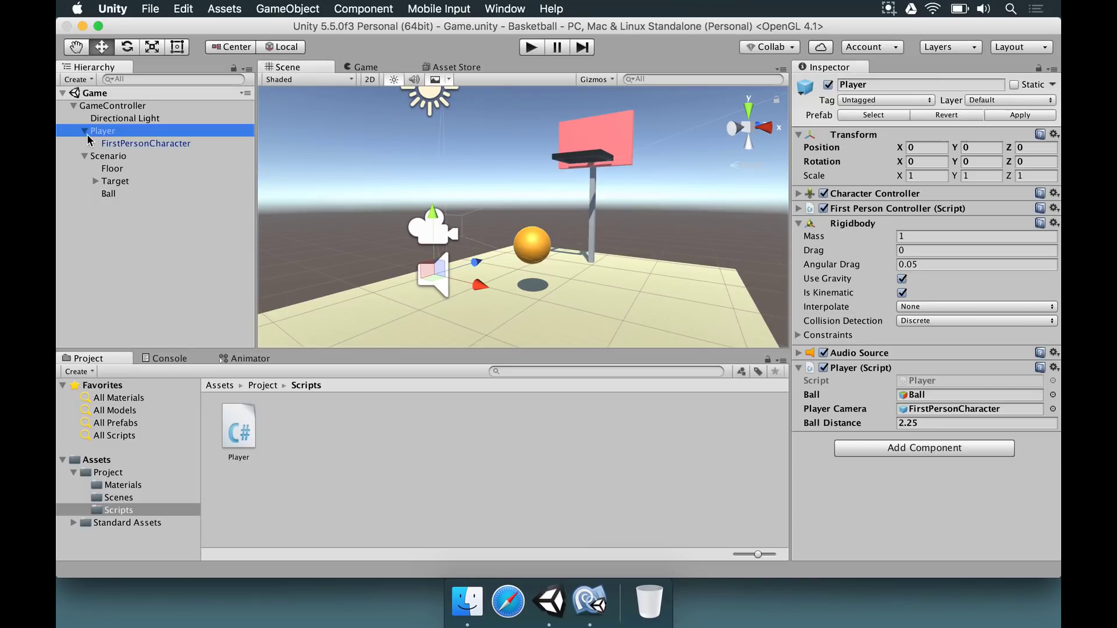
left_click(84, 131)
left_click(84, 143)
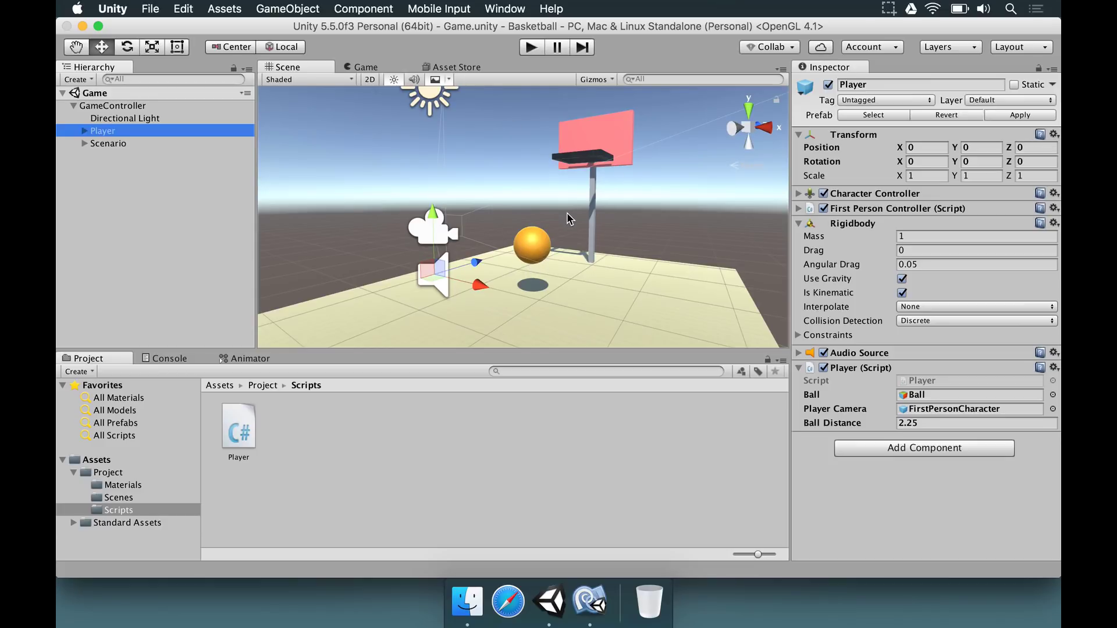
key("super+alt+2")
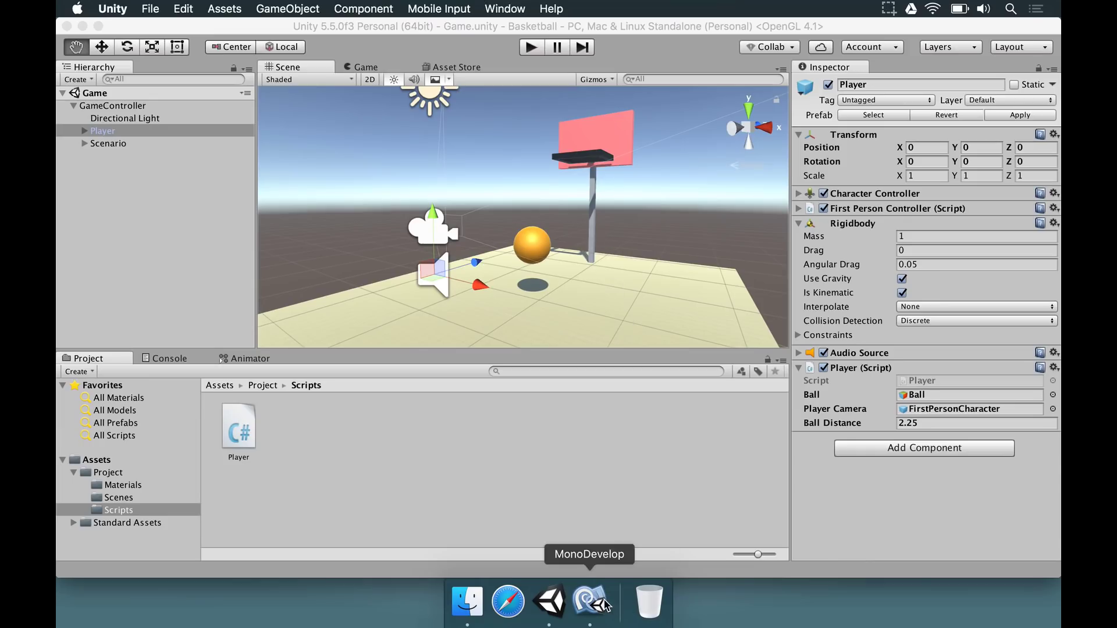
Switch to MonoDevelop, declare "public float ballThrowingForce = 5f;" below ballDistance and save Player.cs.
left_click(605, 604)
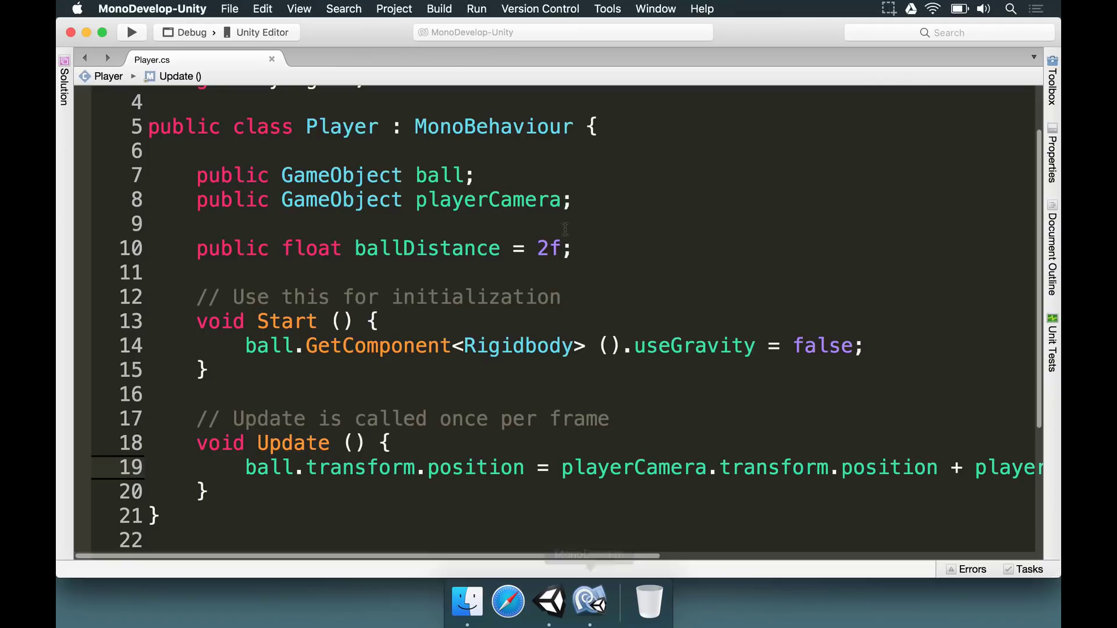
left_click(425, 251)
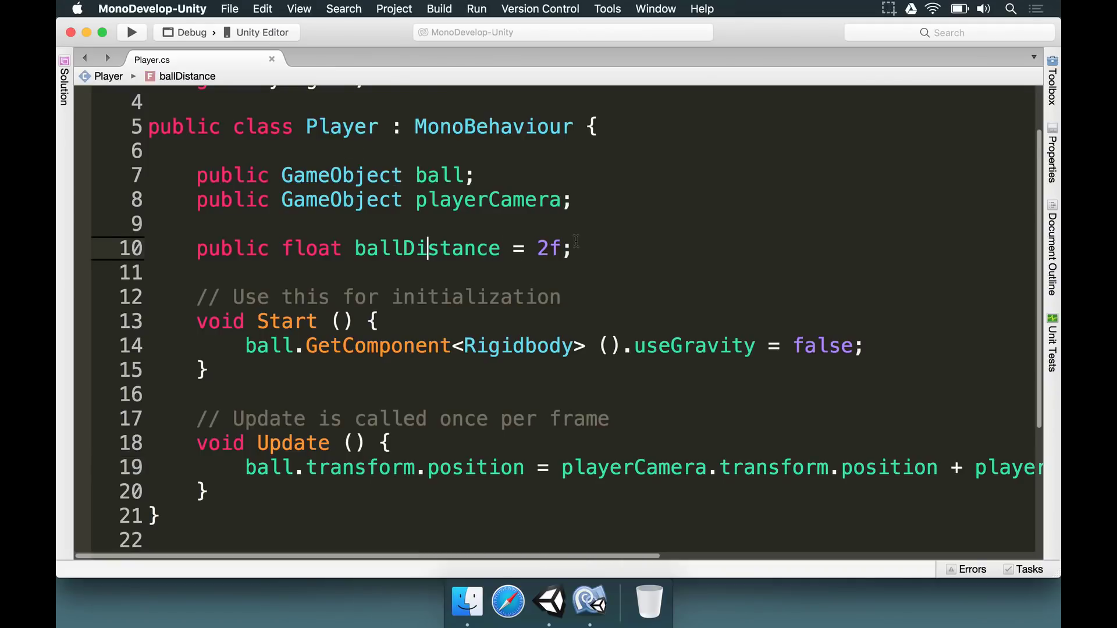
left_click(589, 246)
key("Return")
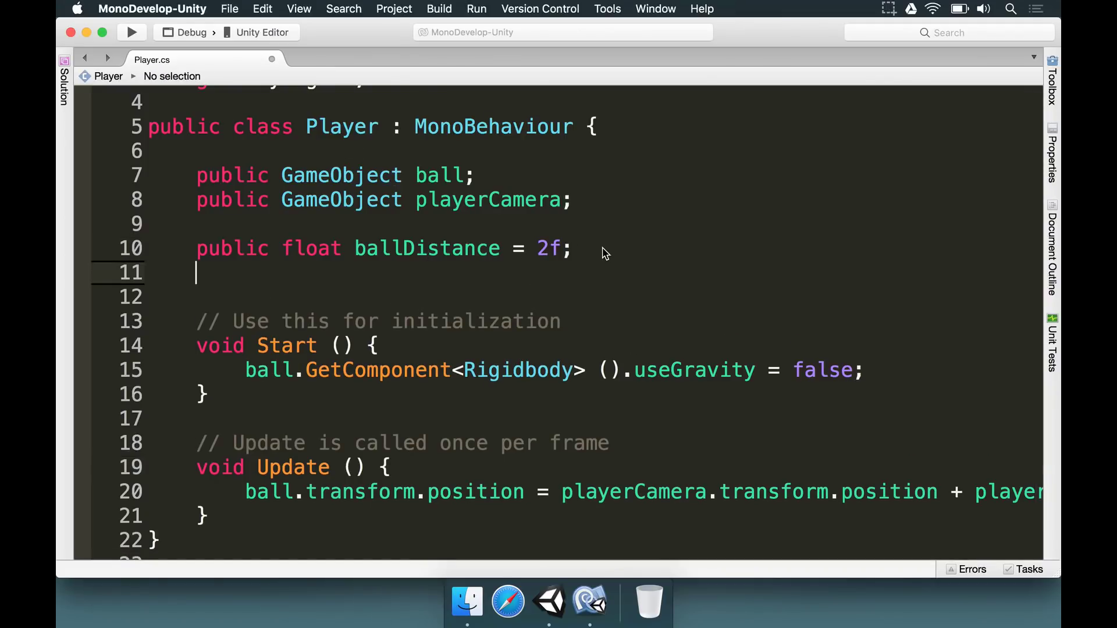
type("public float")
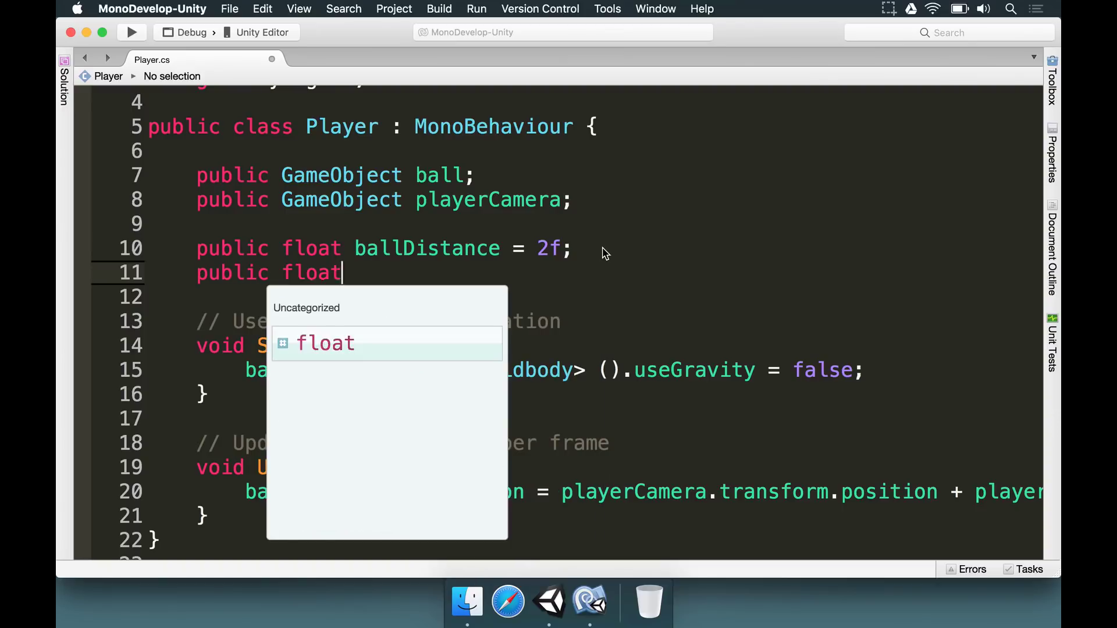
type(" ballThrowin")
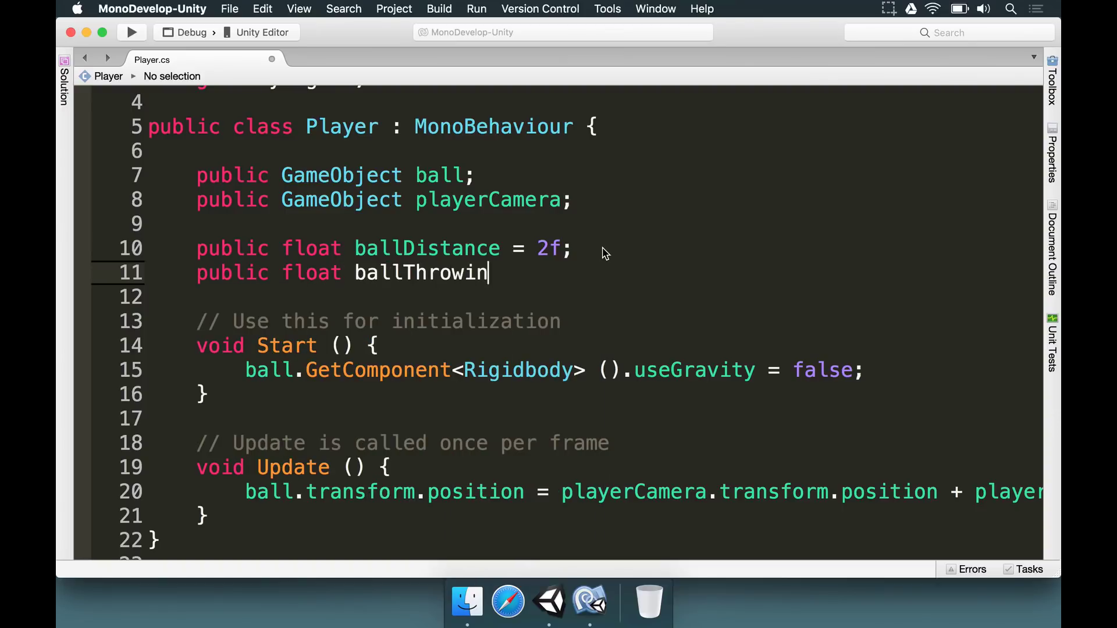
type("gForce = 5f;")
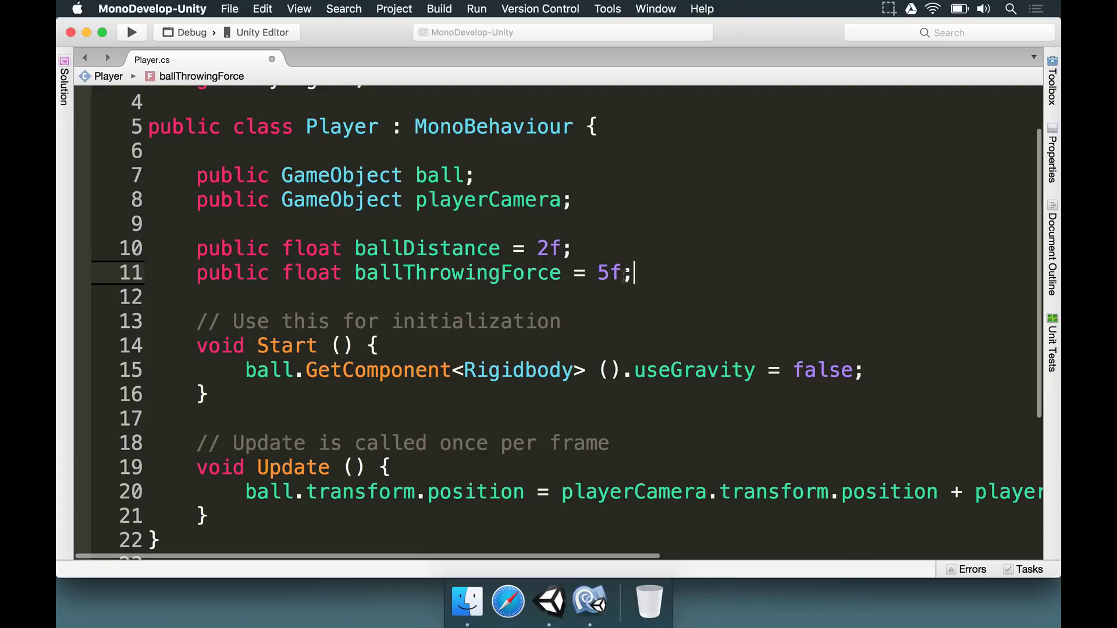
key("super+s")
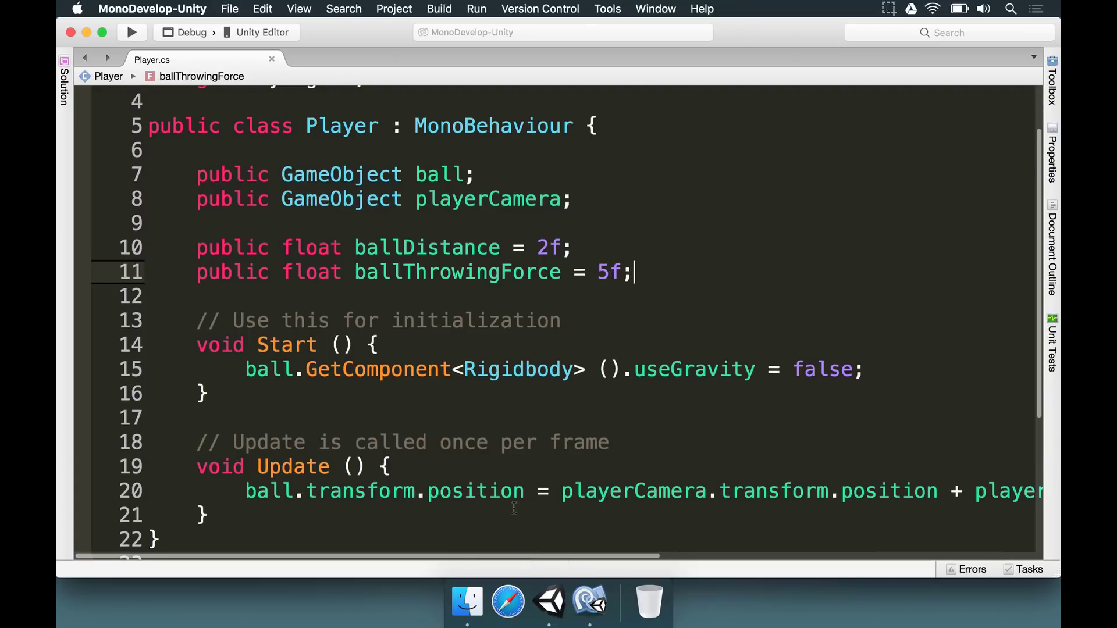
Declare "private bool holdingBall = true;" below ballThrowingForce, separated by a blank line.
scroll(439, 435, "down", 3)
mouse_move(461, 428)
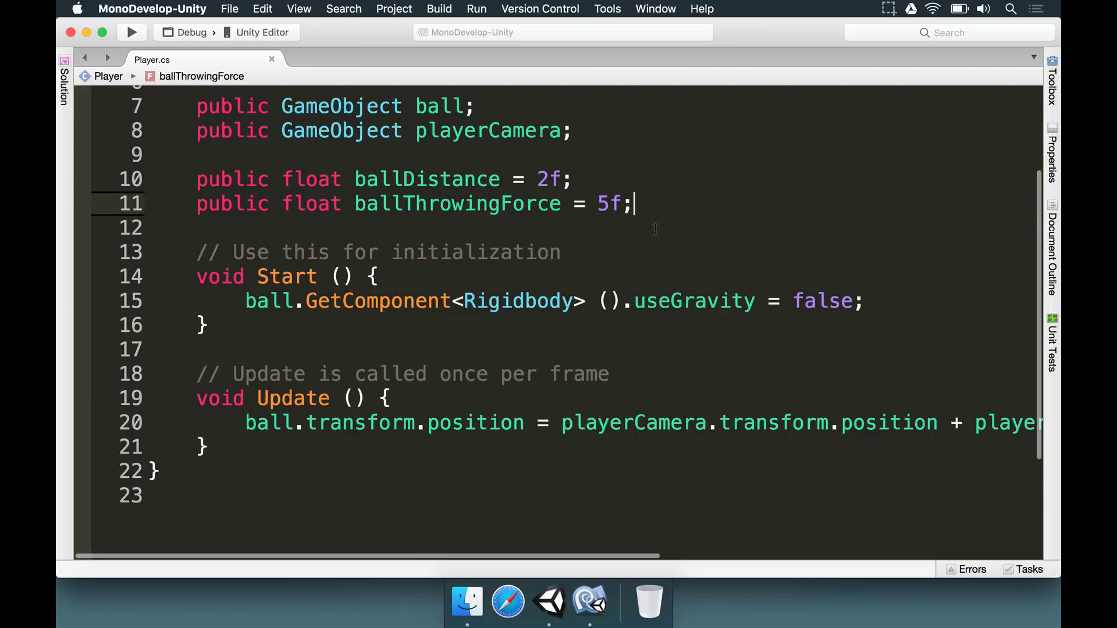
key("Return")
key("Return")
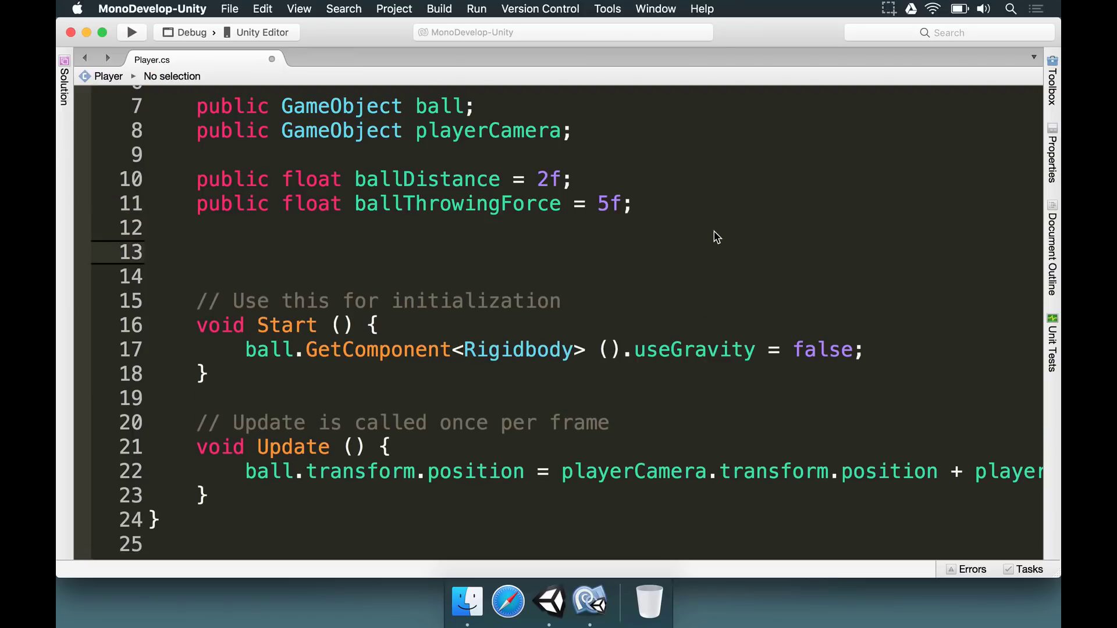
type("private bo")
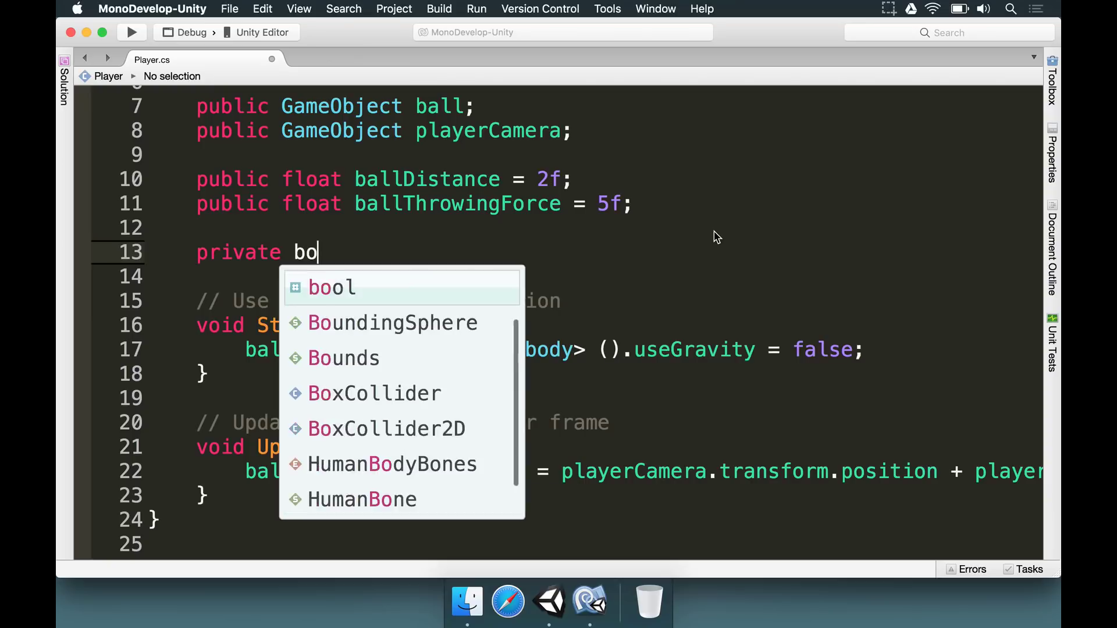
type("ol holding")
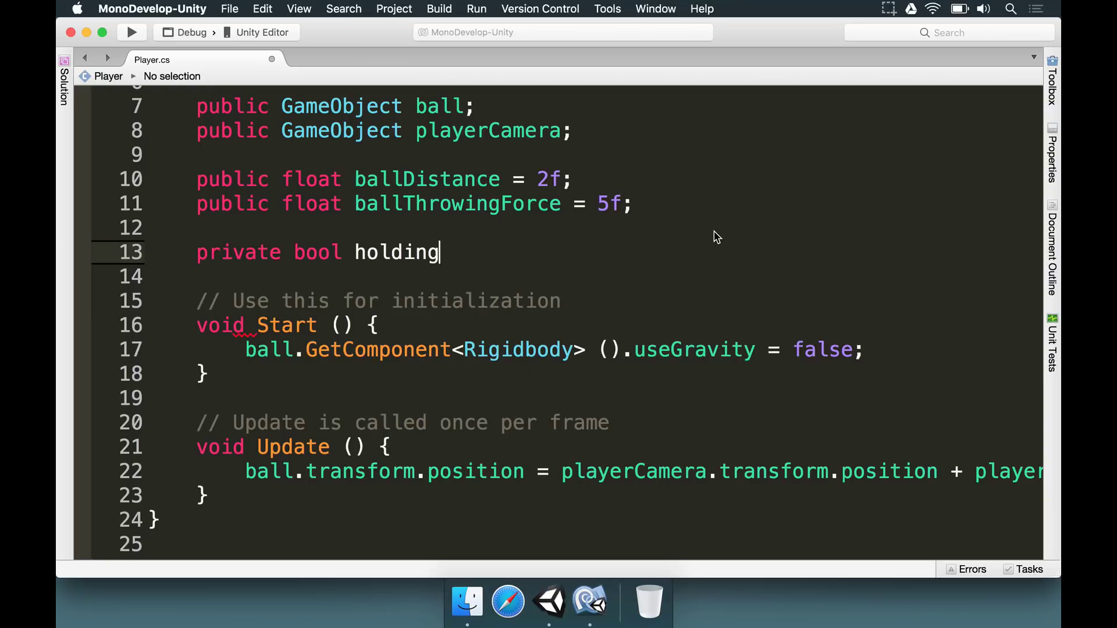
type("Ball = true;")
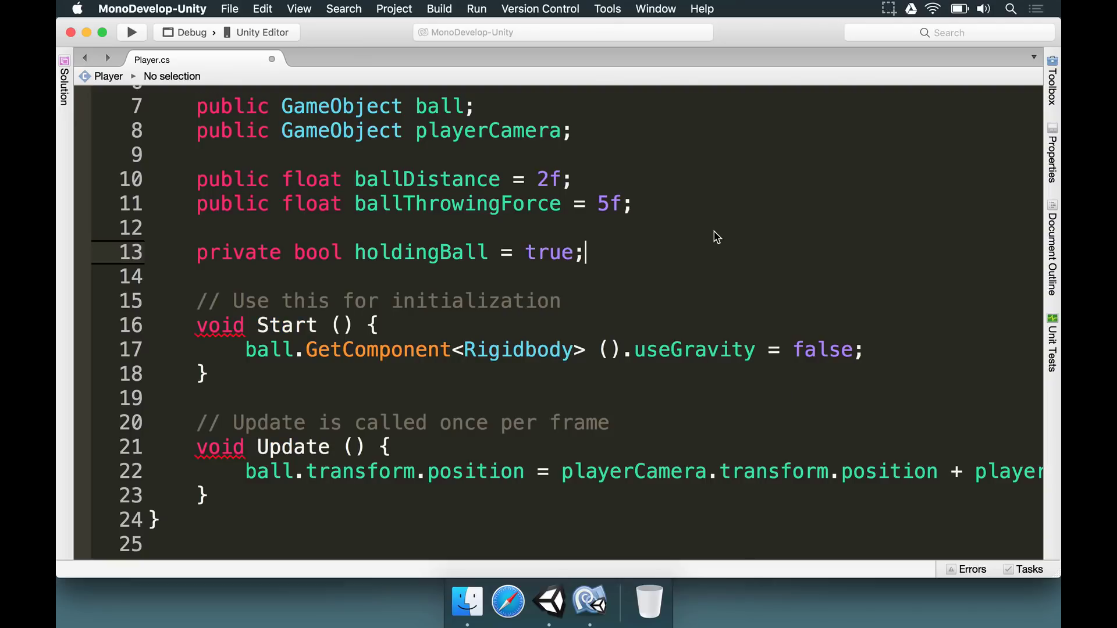
Examine each part of the holdingBall declaration and the ball position line in the Update method.
double_click(248, 251)
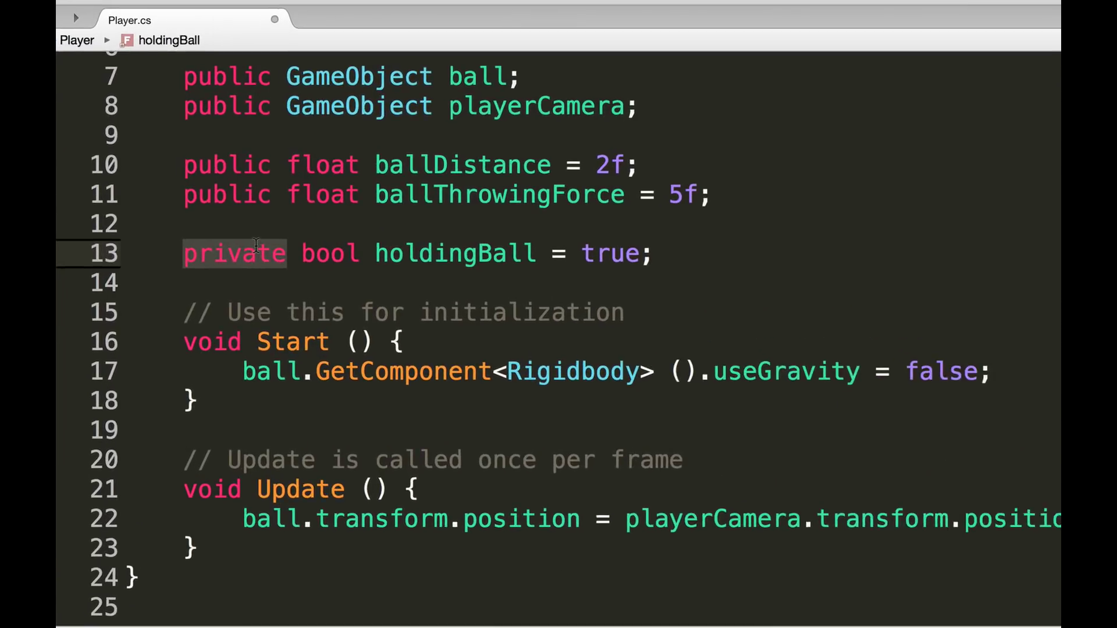
mouse_move(315, 253)
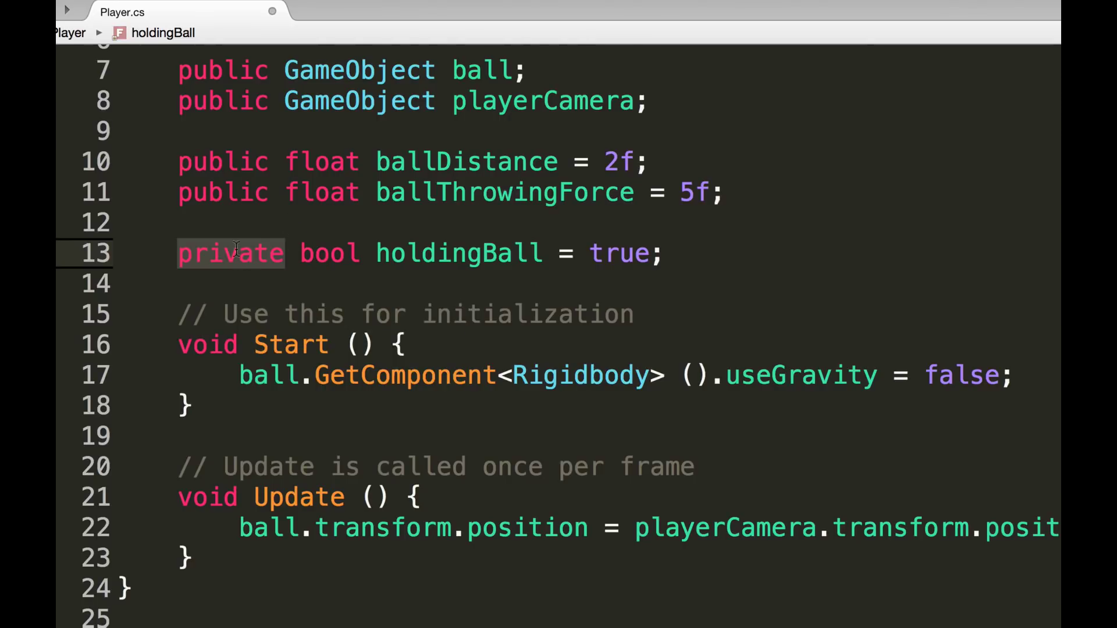
double_click(323, 254)
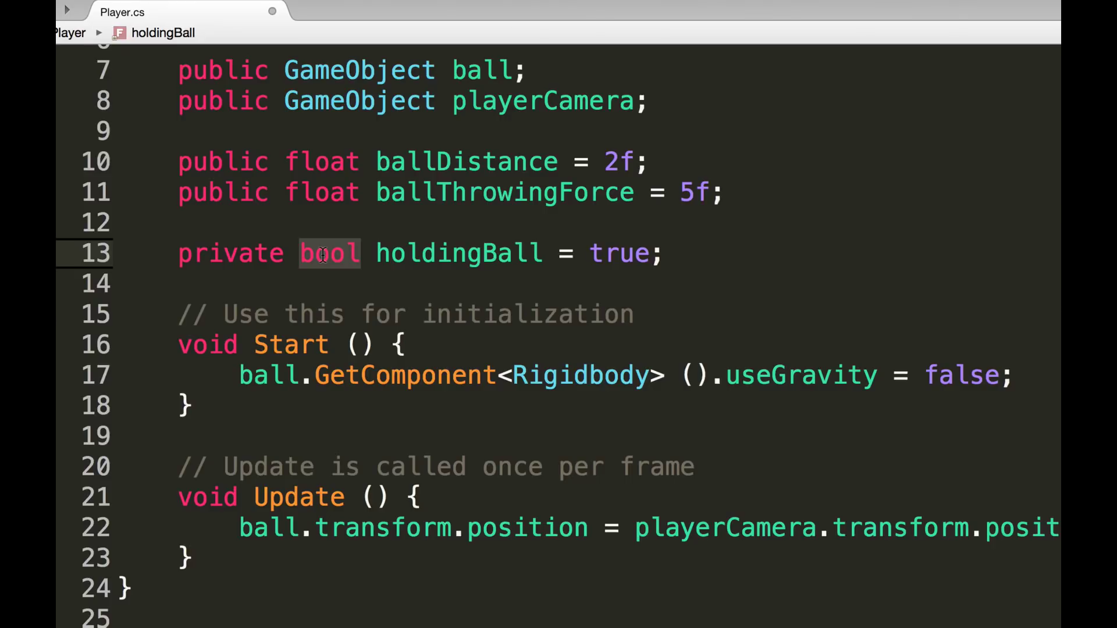
double_click(433, 254)
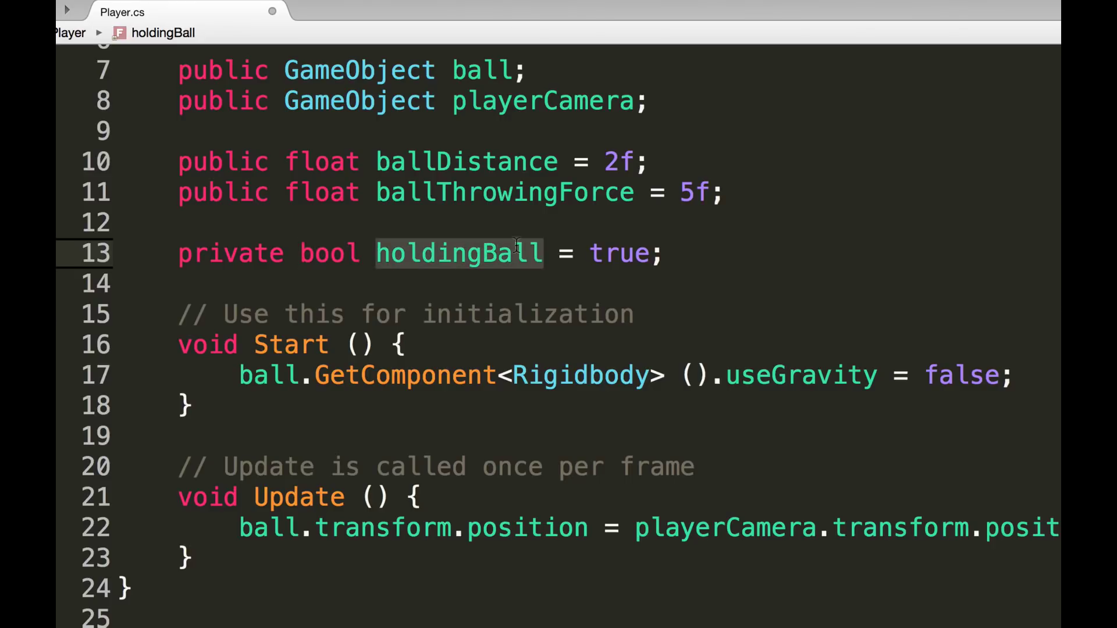
left_click(620, 254)
double_click(620, 254)
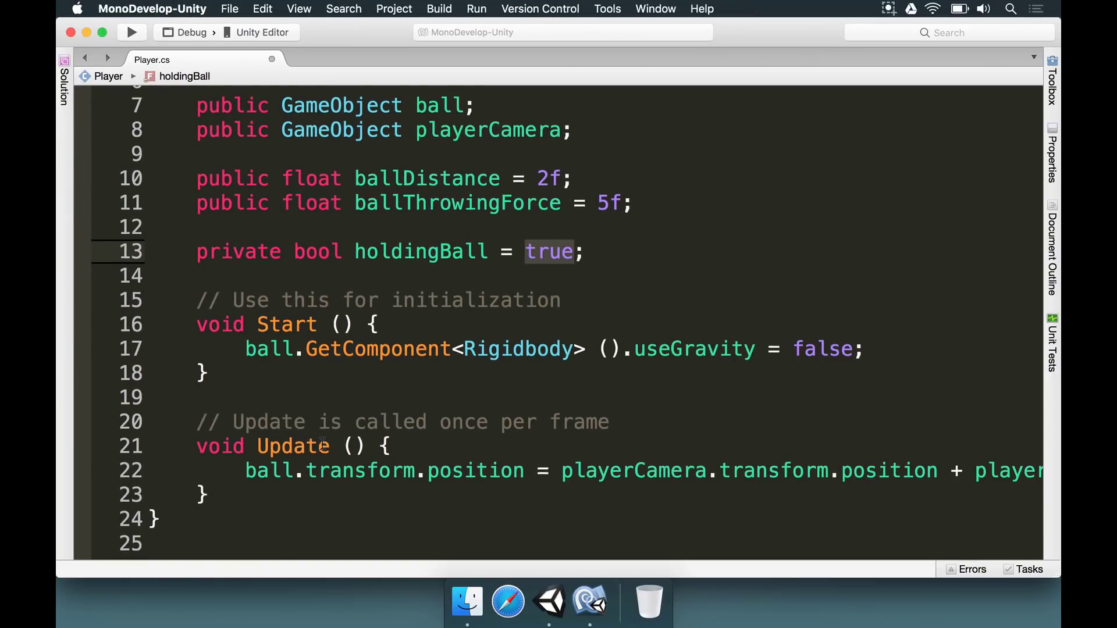
scroll(323, 446, "down", 2)
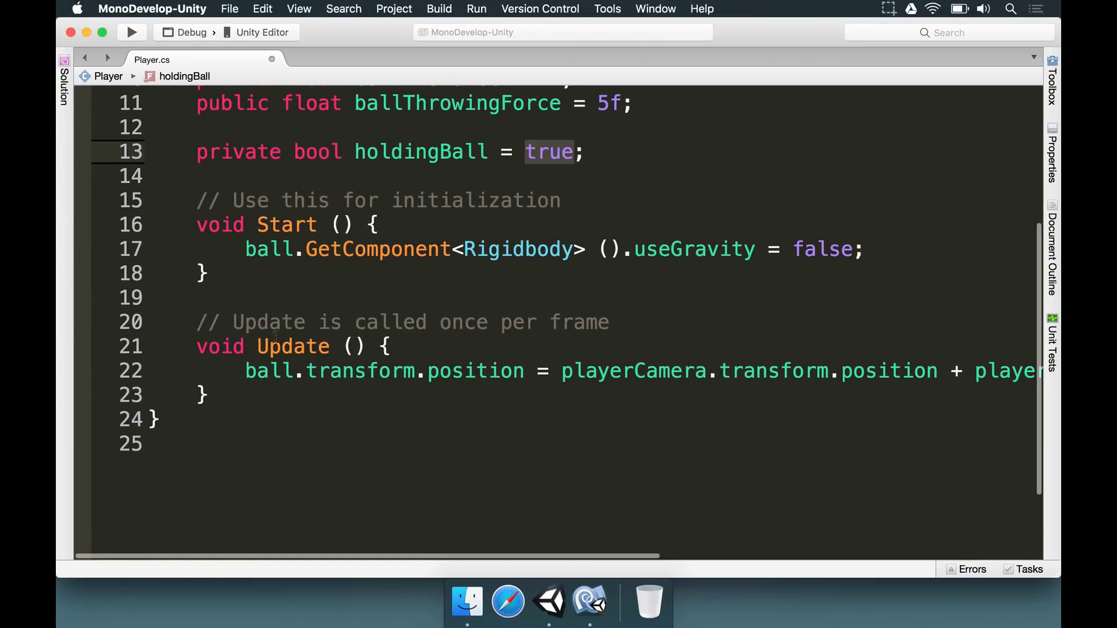
left_click(294, 348)
left_click_drag(245, 372, 640, 397)
left_click(538, 368)
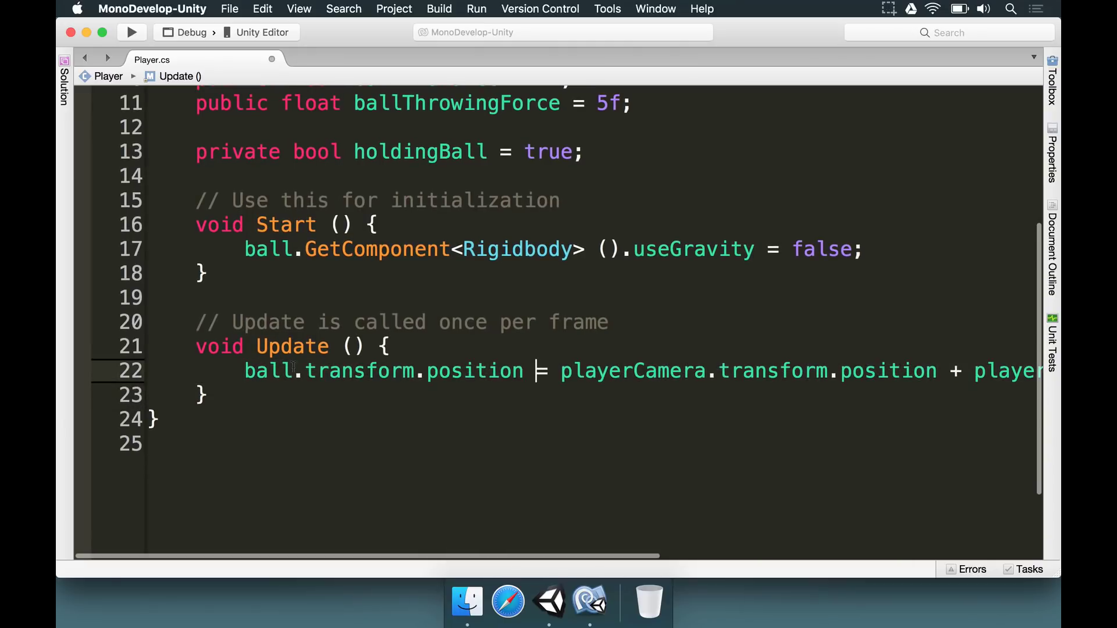
left_click_drag(244, 371, 343, 372)
scroll(359, 375, "up", 1)
scroll(360, 375, "up", 1)
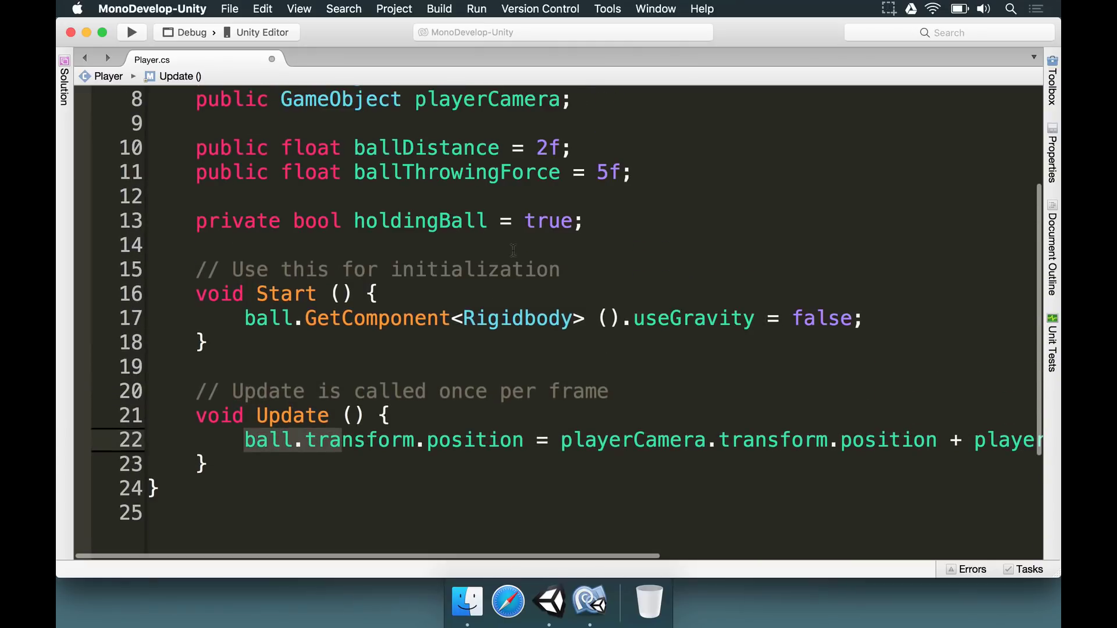
Wrap the ball position assignment in Update in an "if (holdingBall) { }" block.
left_click(441, 421)
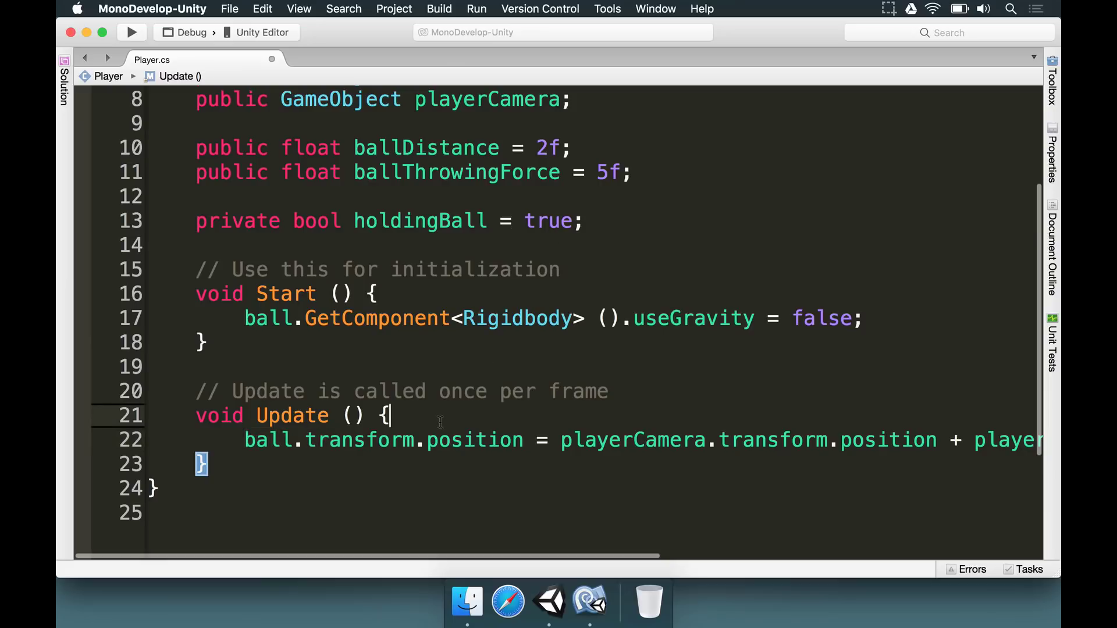
scroll(468, 370, "down", 2)
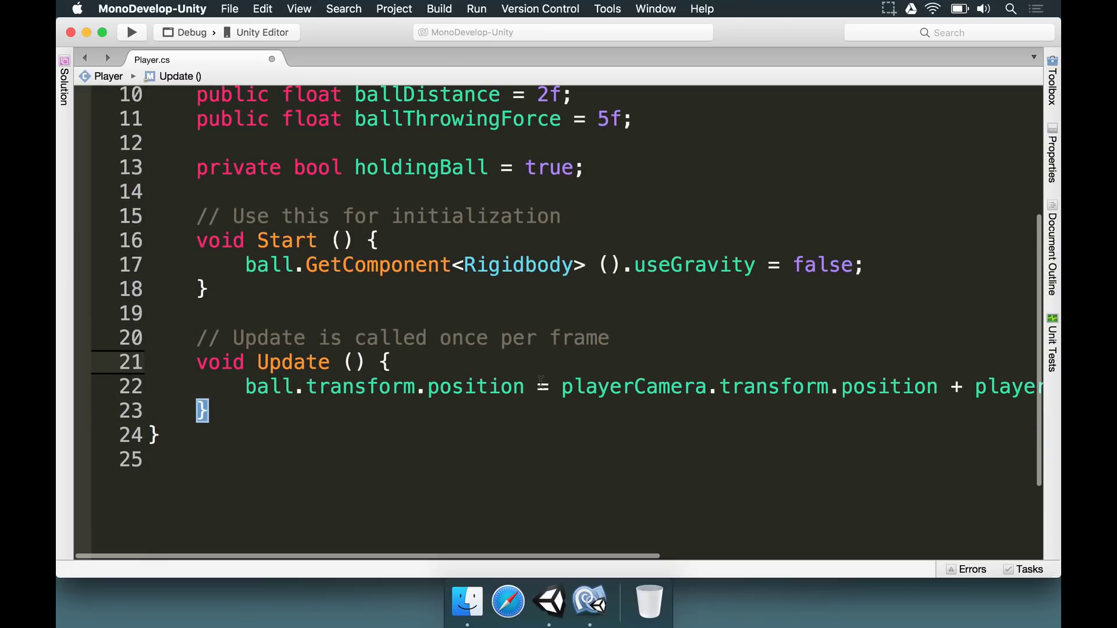
key("Return")
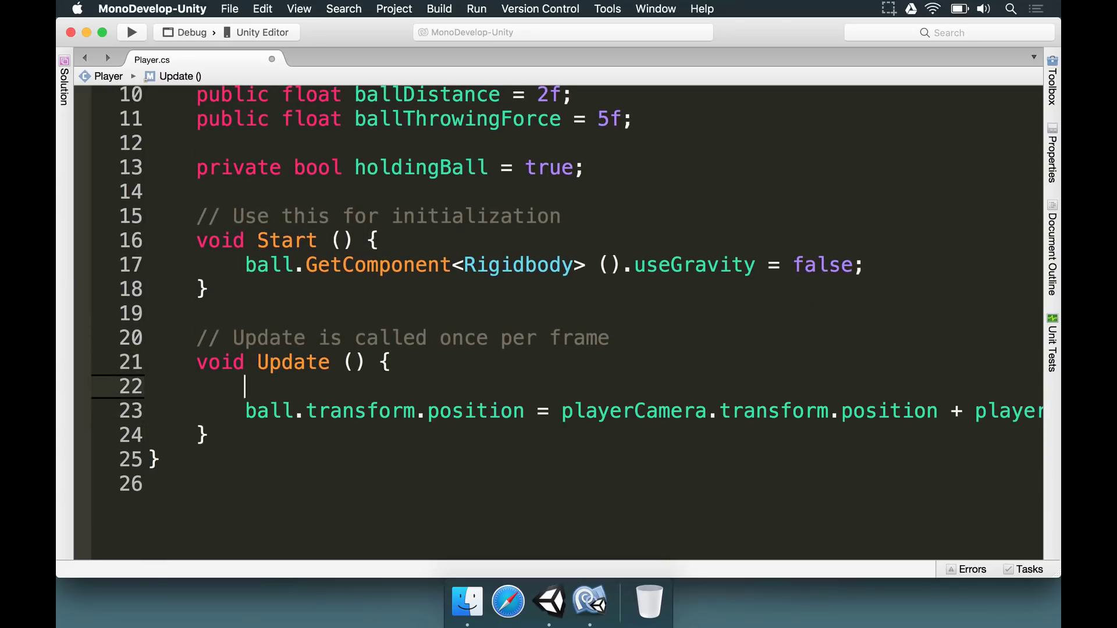
type("if (holding")
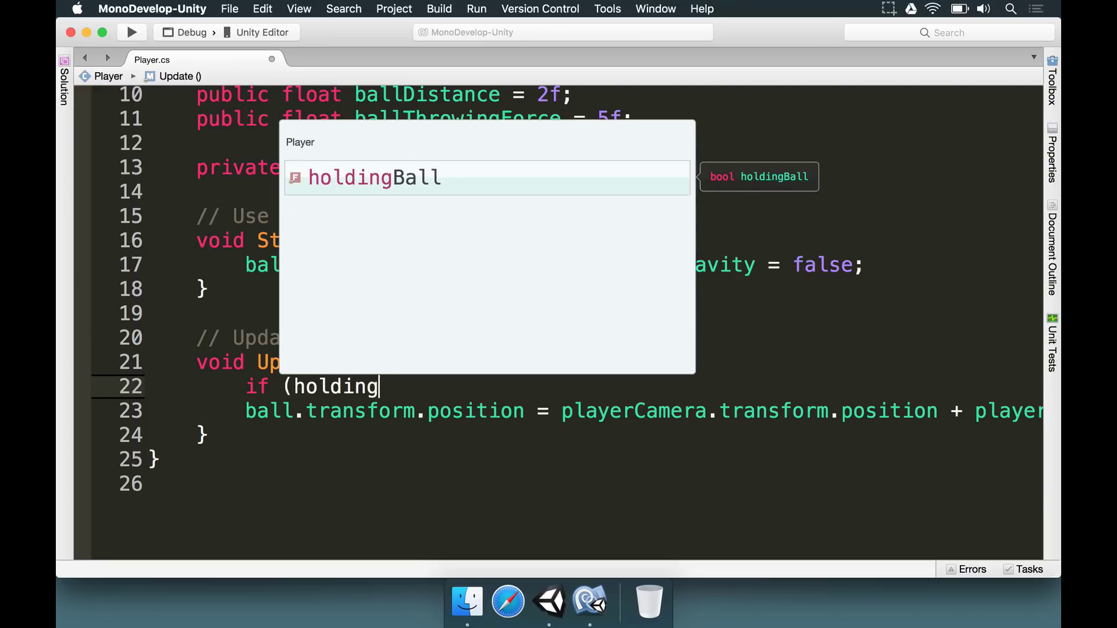
type("Ball) {")
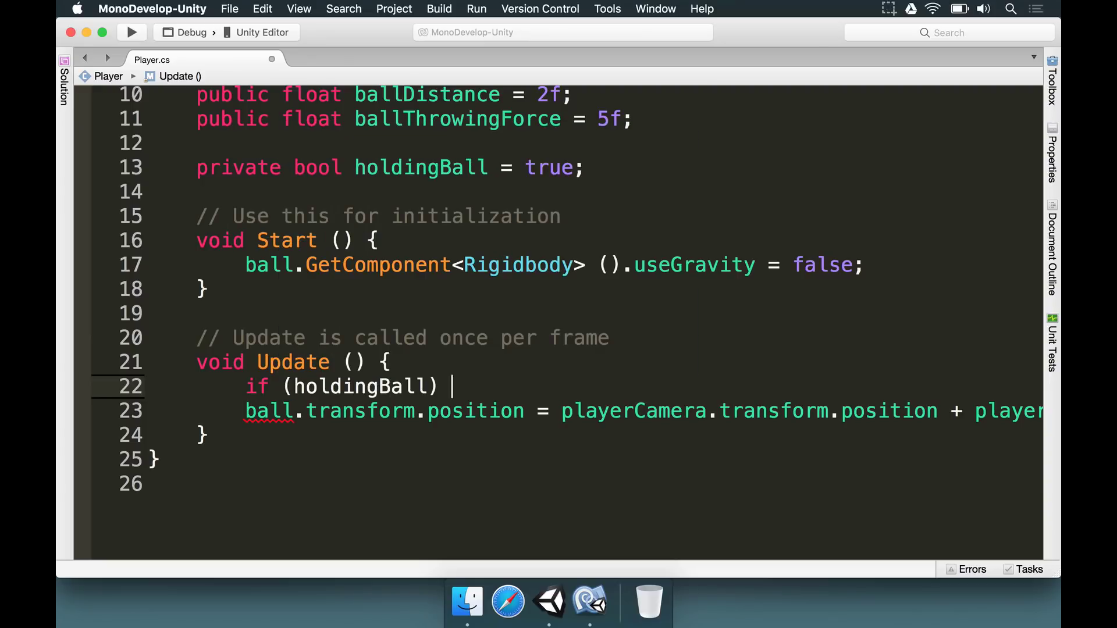
key("Down")
key("End")
key("Return")
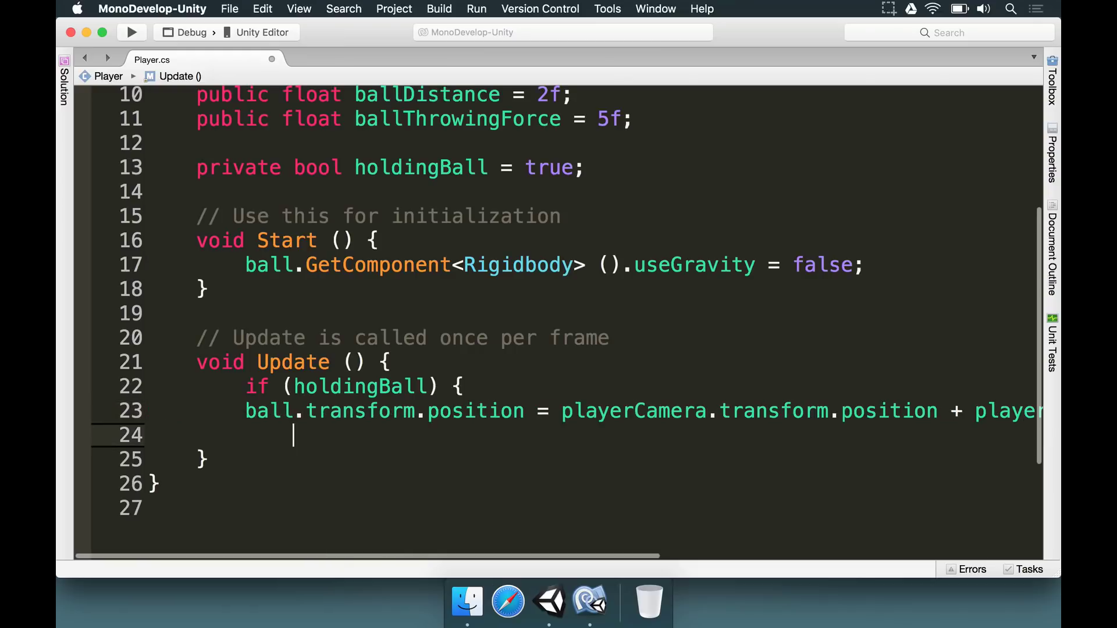
type("}")
key("Up")
key("Up")
key("Right")
key("Right")
key("Right")
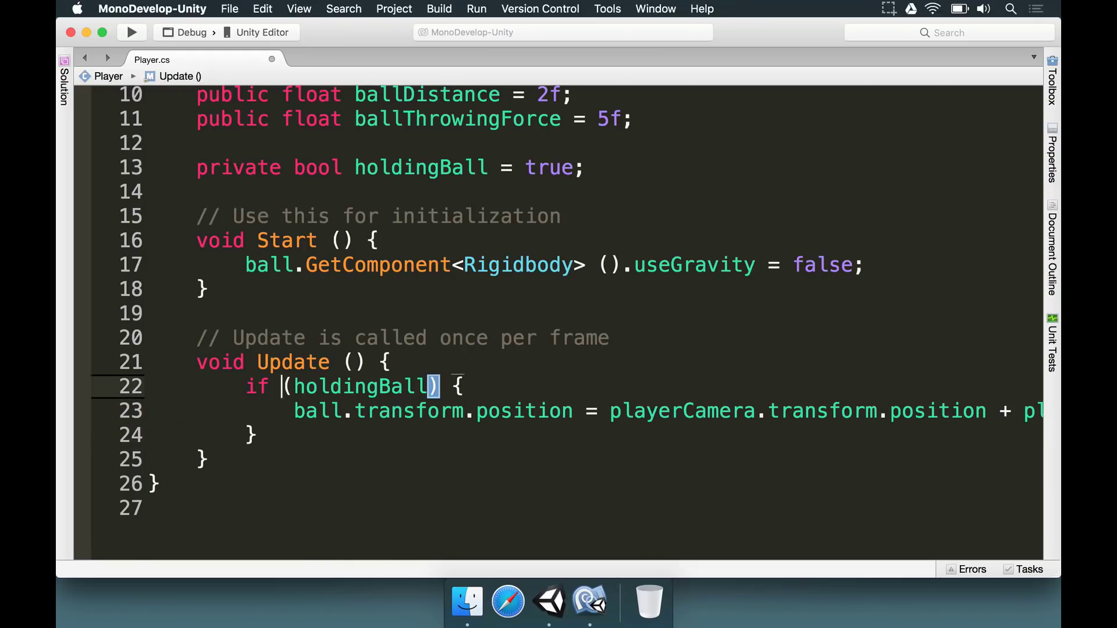
Add a nested if block with an empty condition below the ball position assignment, inside the holdingBall block.
key("Down")
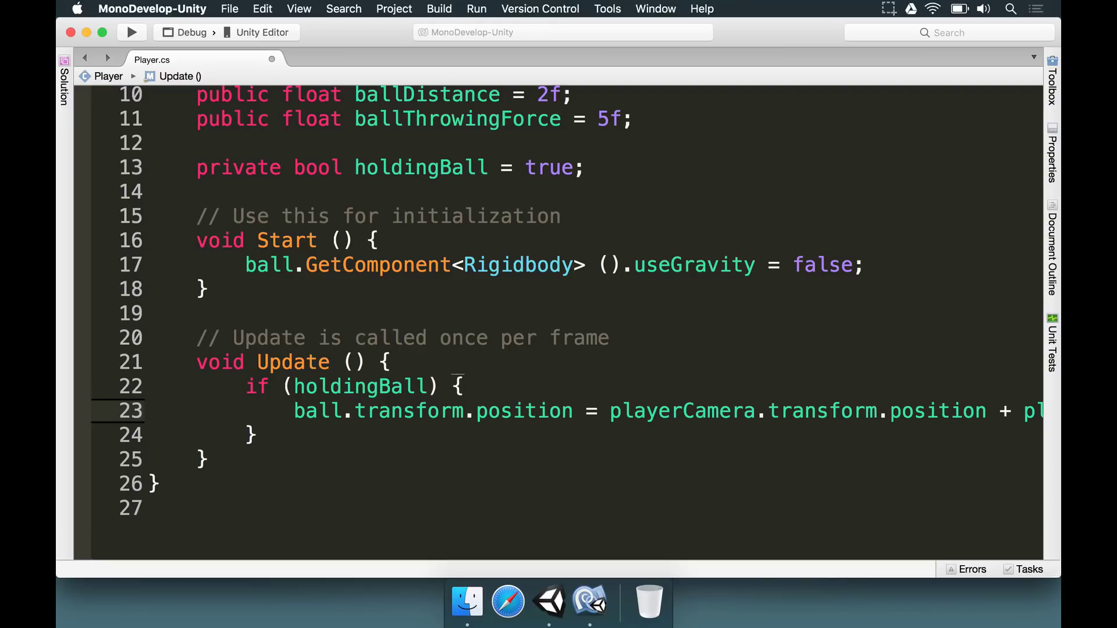
key("End")
key("Return")
key("Return")
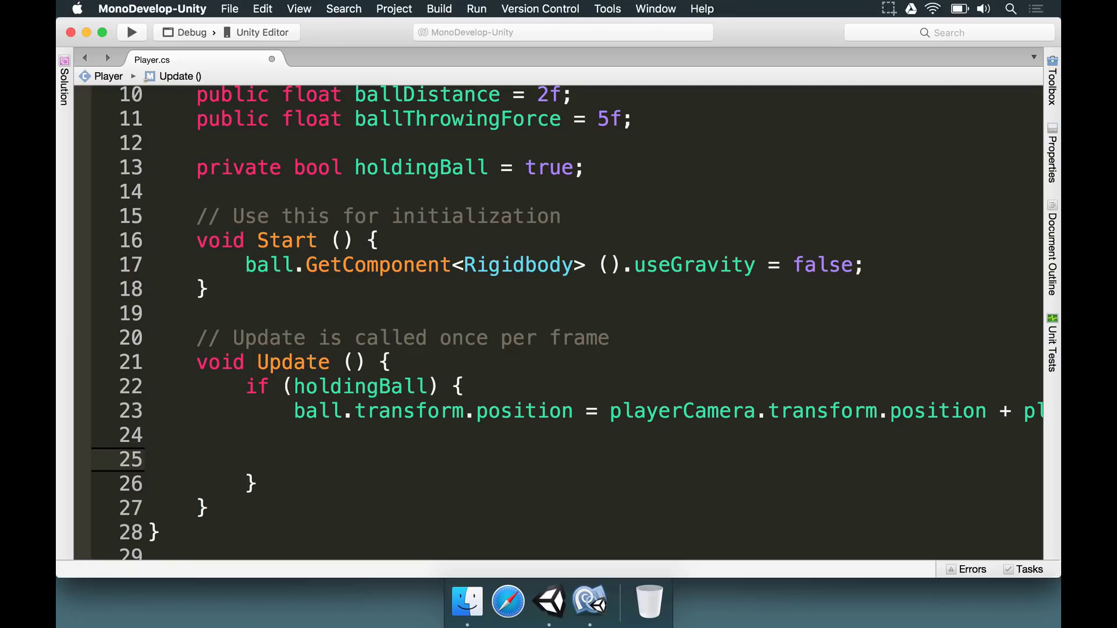
type("if () {")
key("Return")
key("Return")
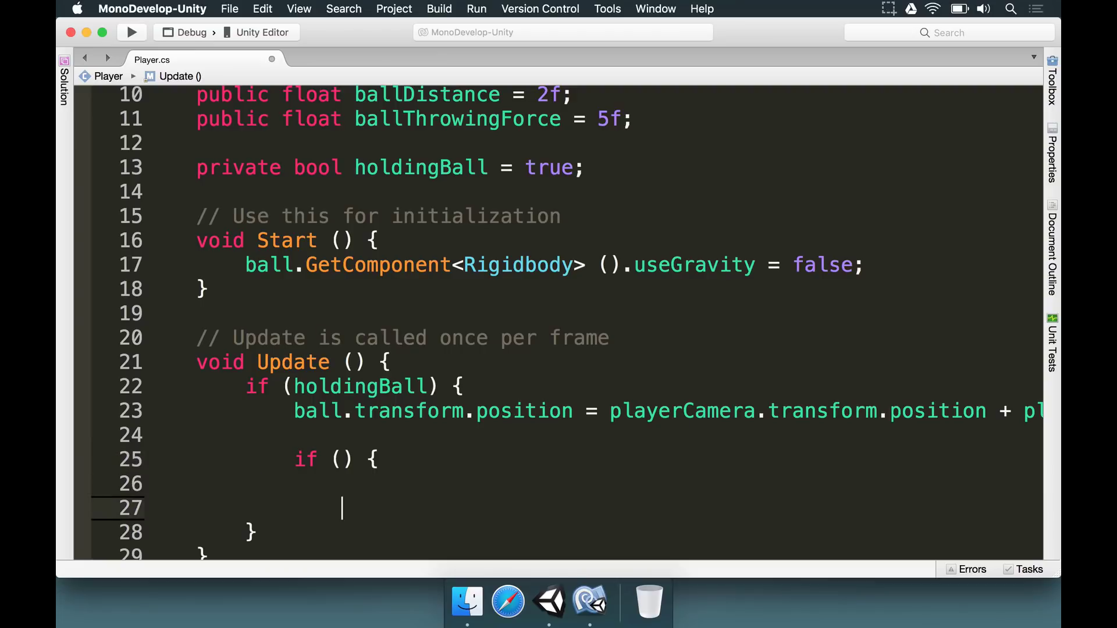
type("}")
Fill in the nested if statement's condition with "Input.GetMouseButtonDown(0)".
key("Up")
key("Up")
key("Right")
key("Right")
key("Right")
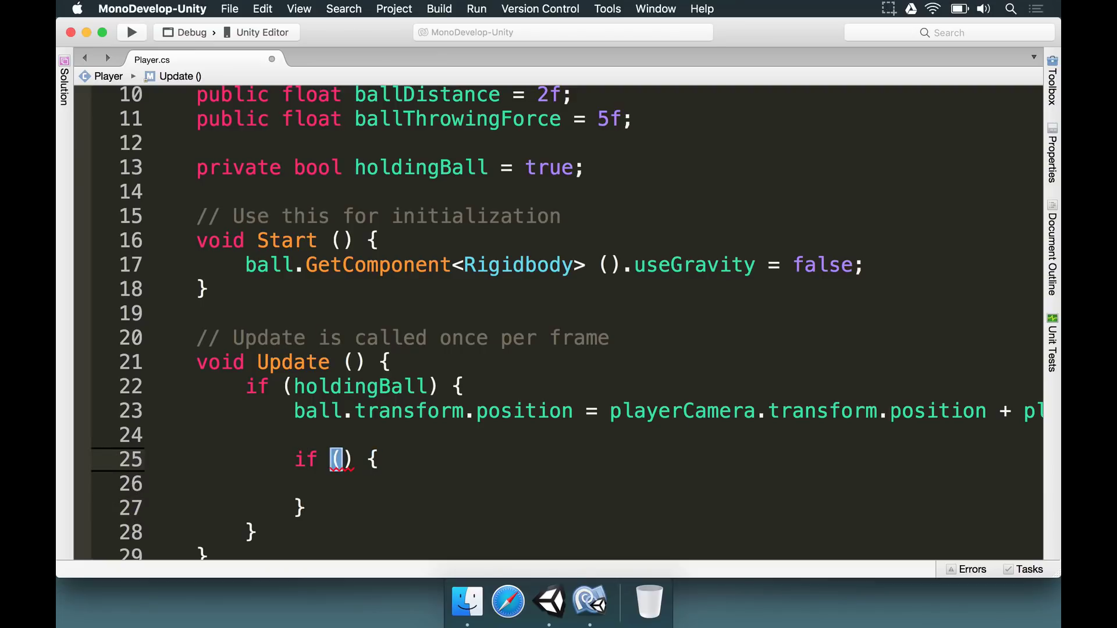
type("Input.G")
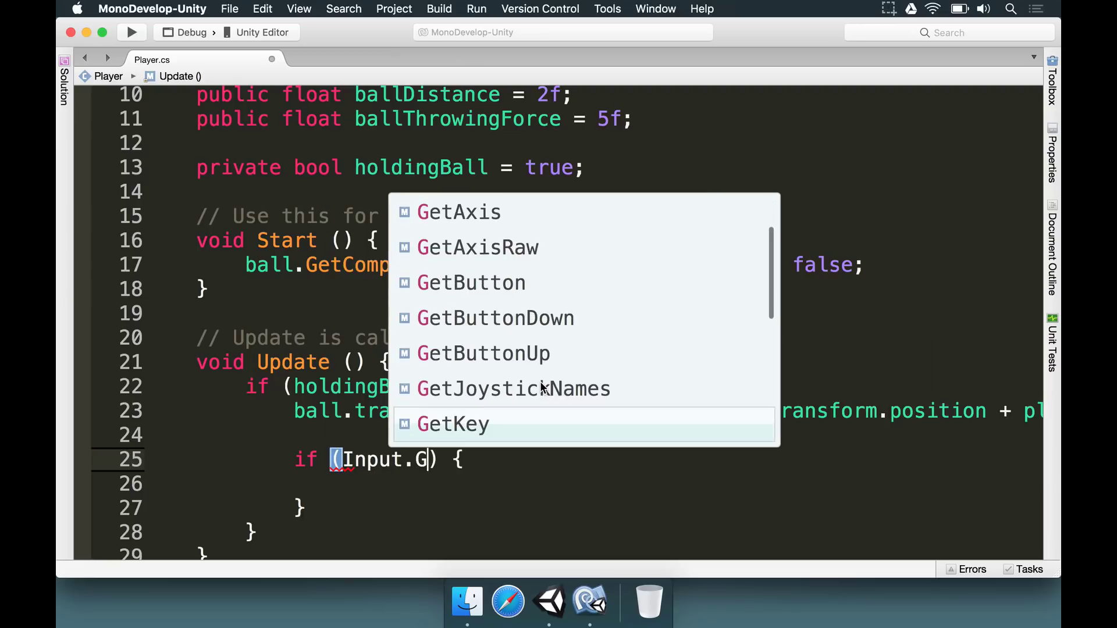
type("etMouse")
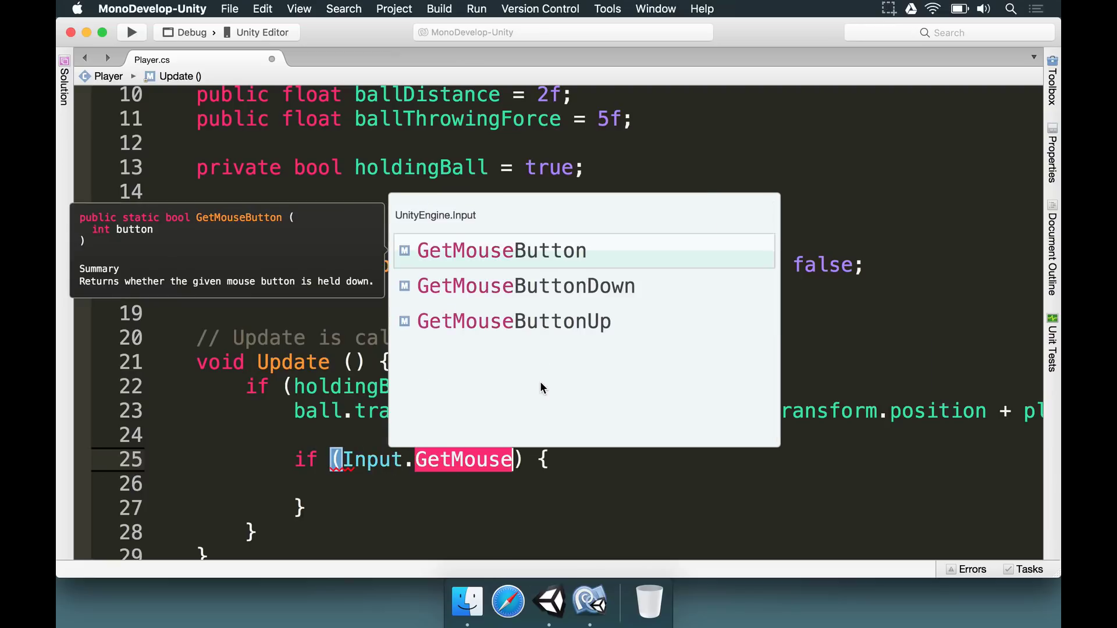
key("Down")
key("Return")
type("()")
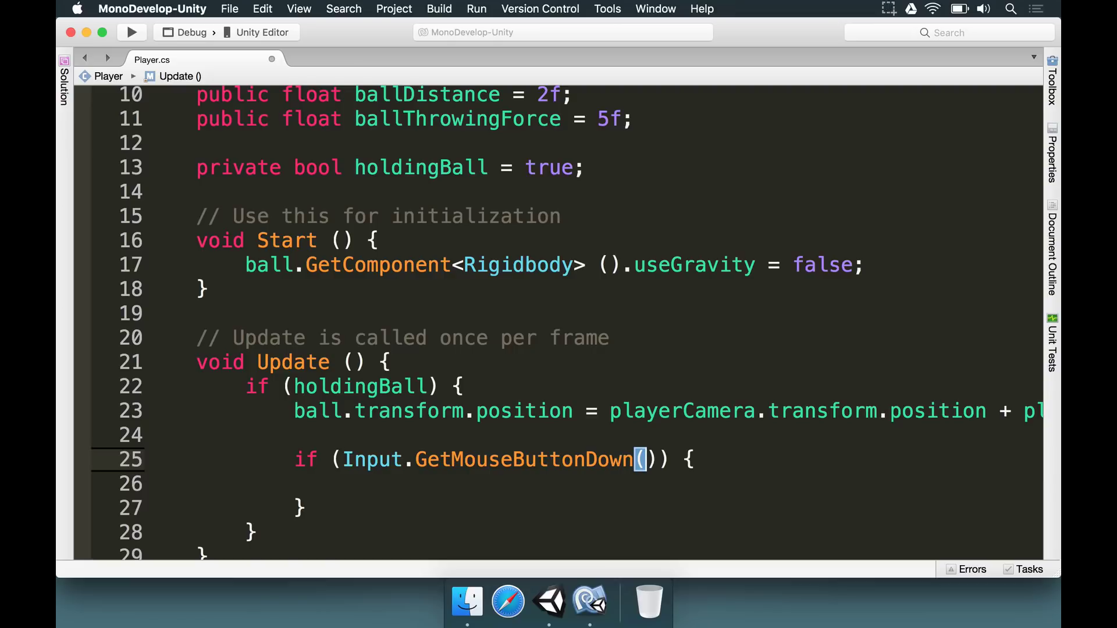
type("0")
key("BackSpace")
type("1")
key("BackSpace")
type("0")
left_click(712, 452)
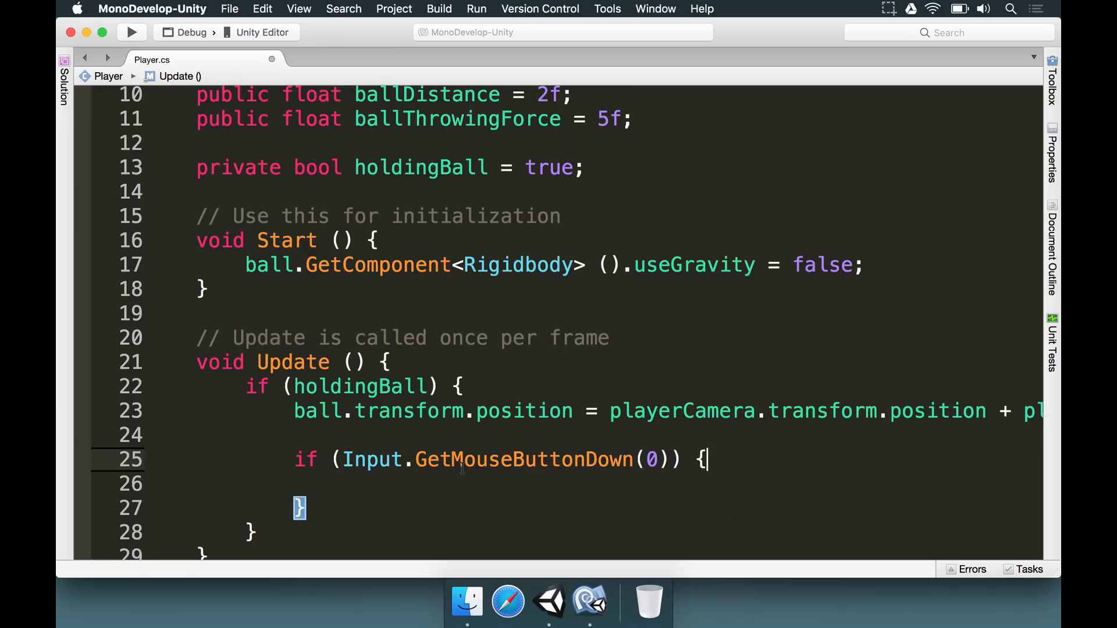
Write "holdingBall = false;" inside the GetMouseButtonDown block.
scroll(463, 466, "down", 1)
left_click(371, 461)
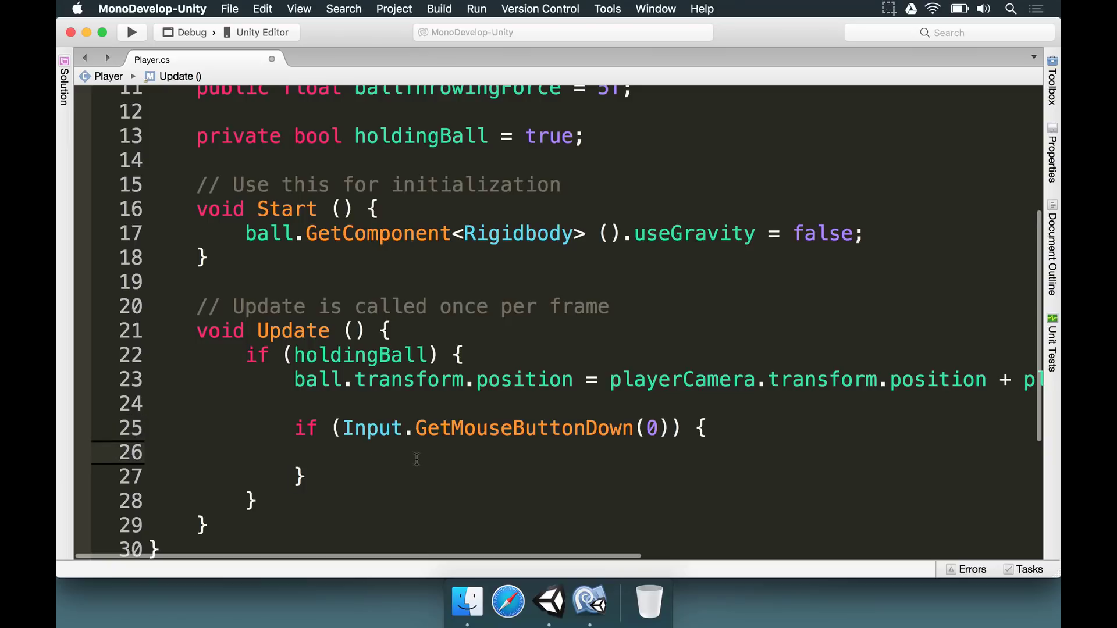
scroll(416, 459, "up", 1)
scroll(378, 464, "down", 1)
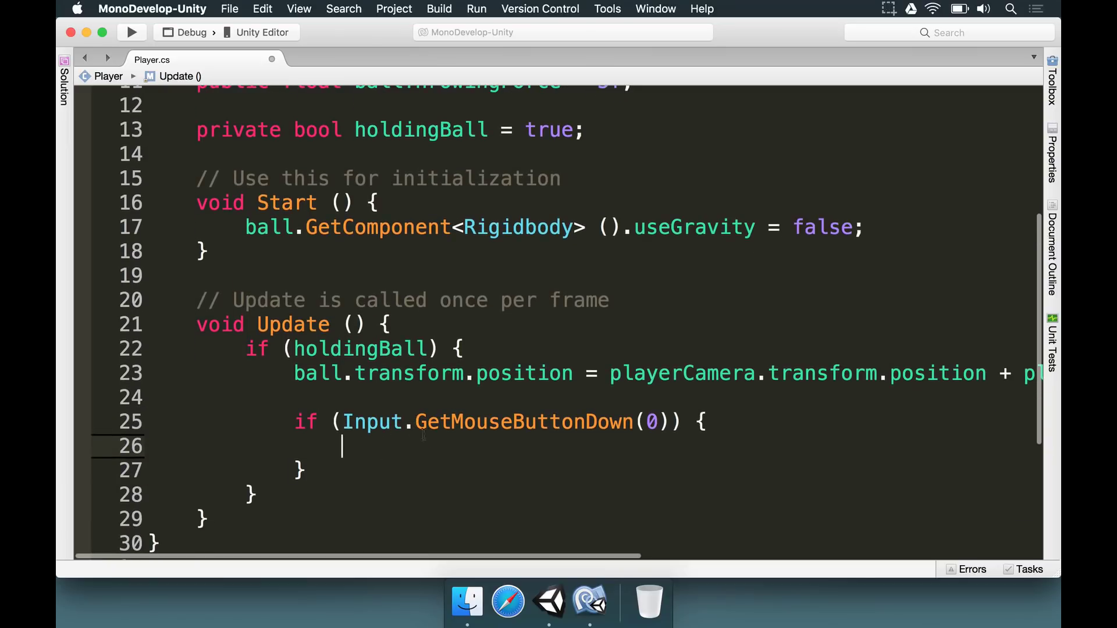
type("holdin")
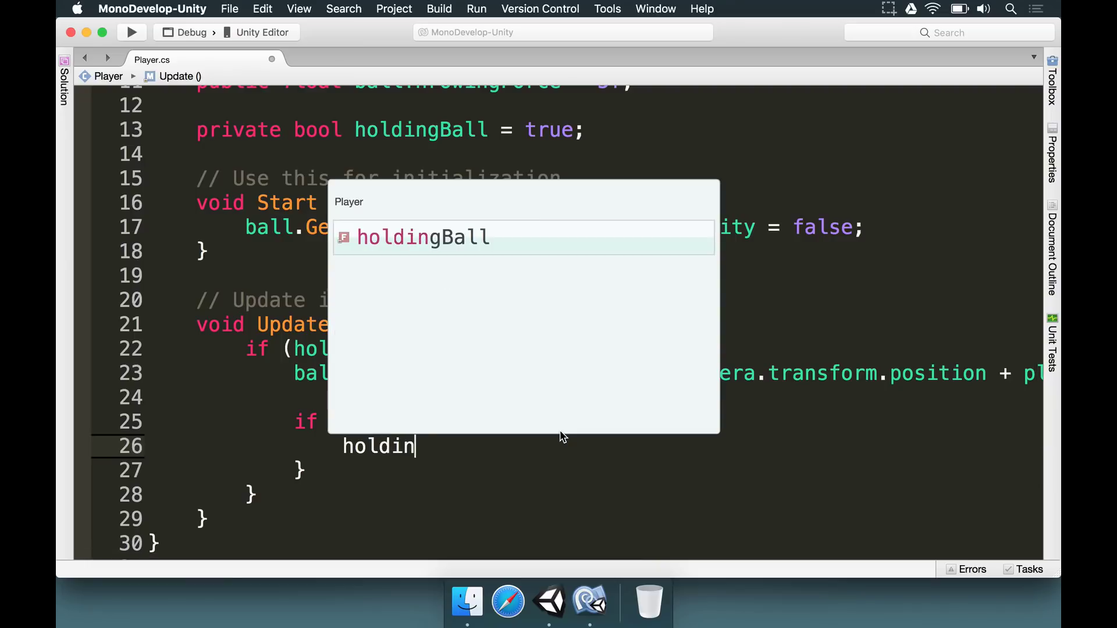
type("gBall = false;")
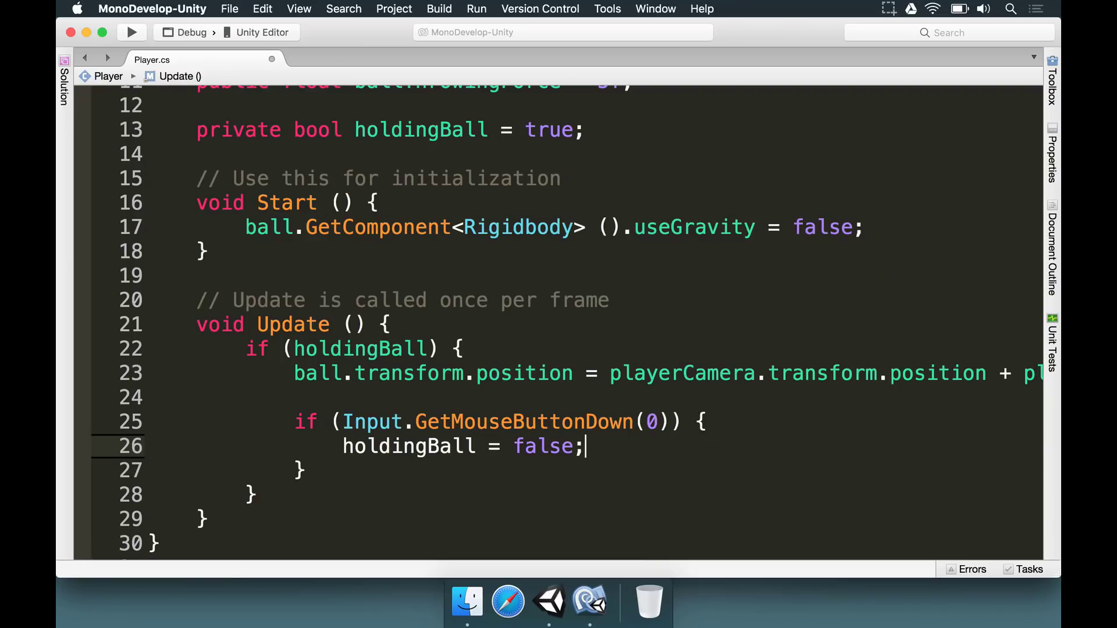
Add "ball.GetComponent<Rigidbody>().useGravity = true;" below holdingBall = false in the GetMouseButtonDown block and save the script.
key("Return")
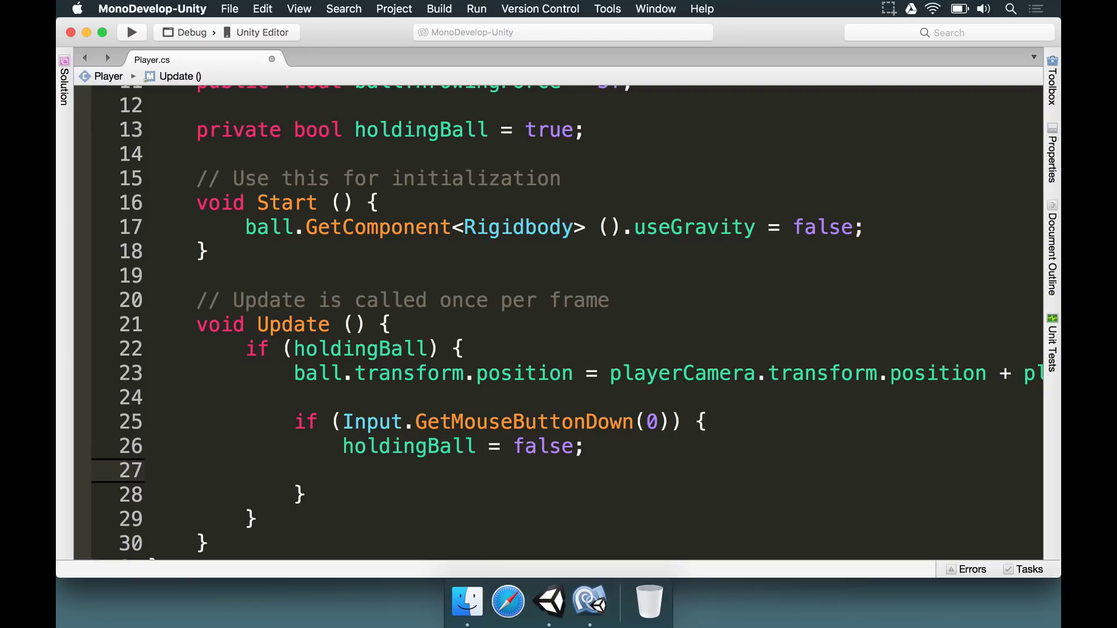
type("ball.GetCom")
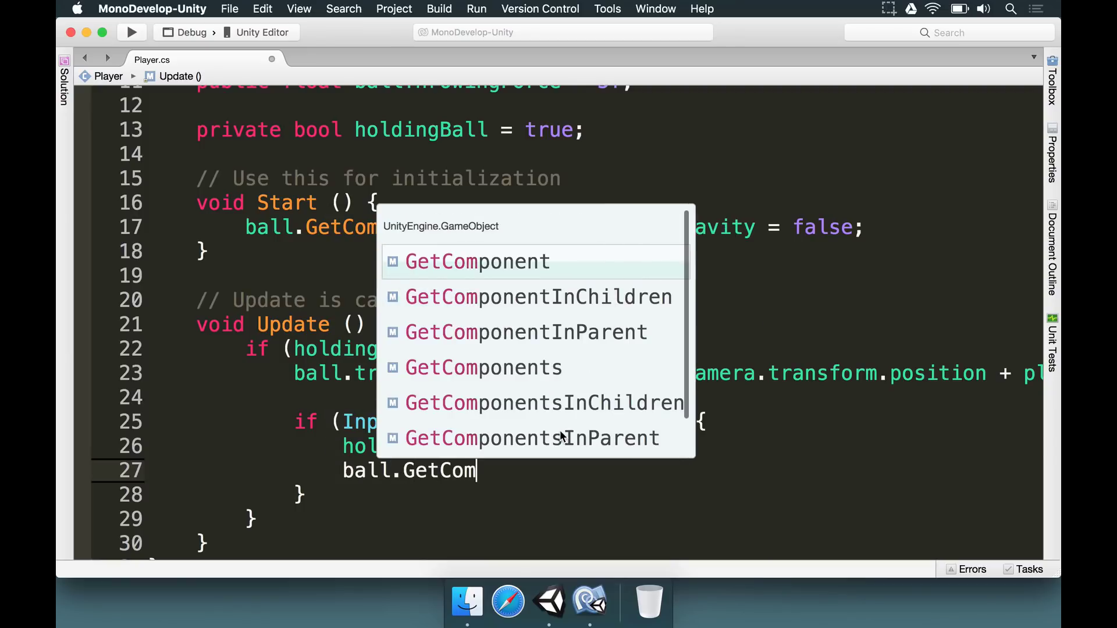
key("Return")
type("<Rigid")
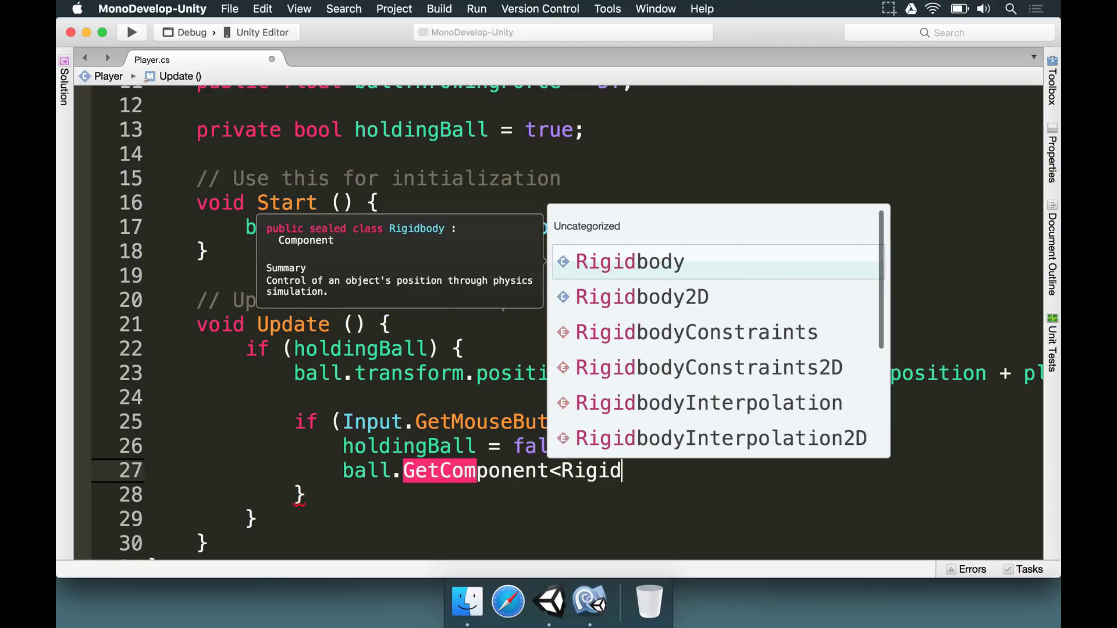
type("body>().")
type("us")
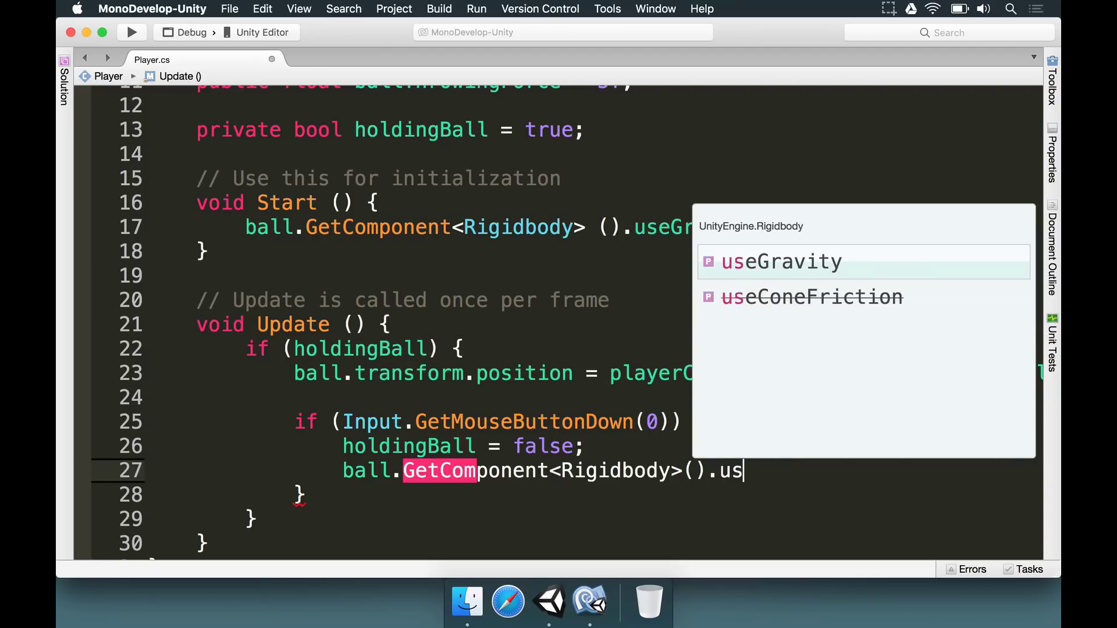
type("eGravity = true;")
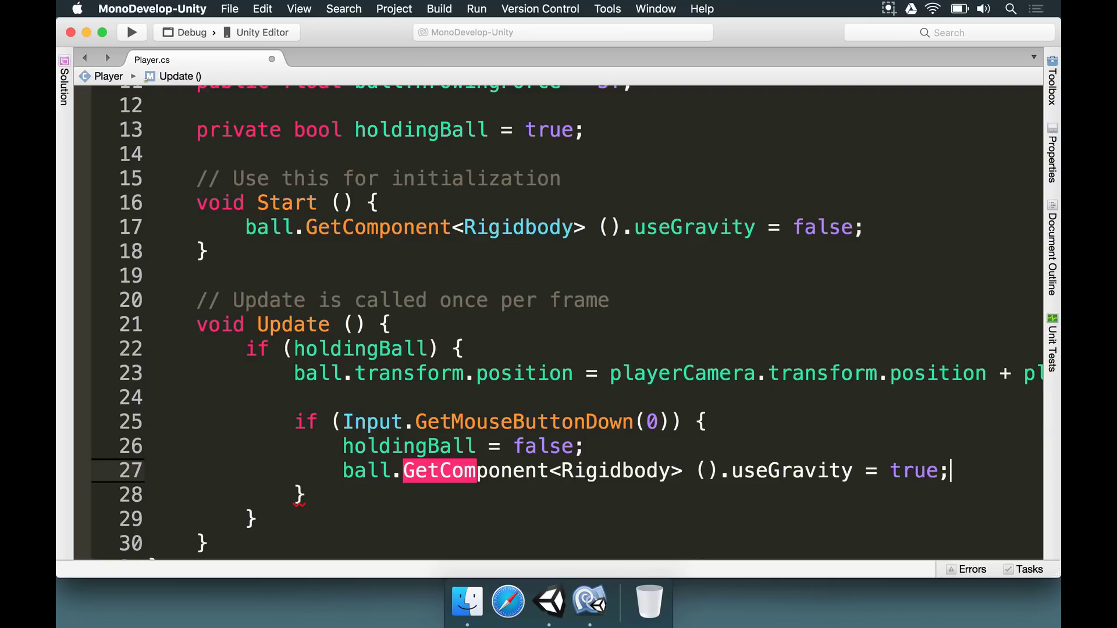
key("super+s")
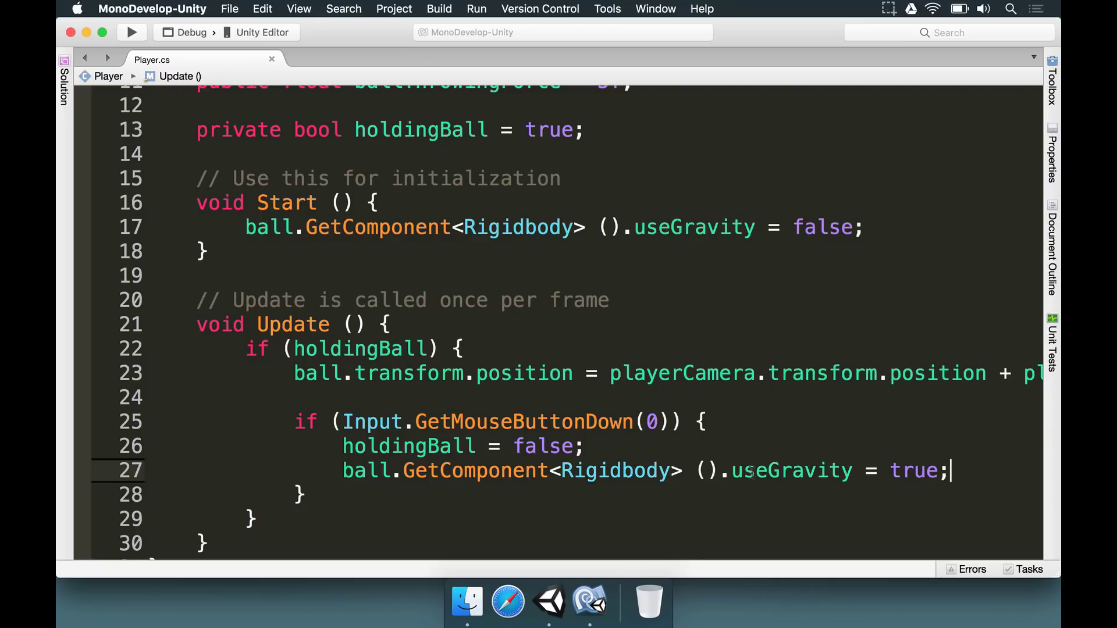
left_click(753, 457)
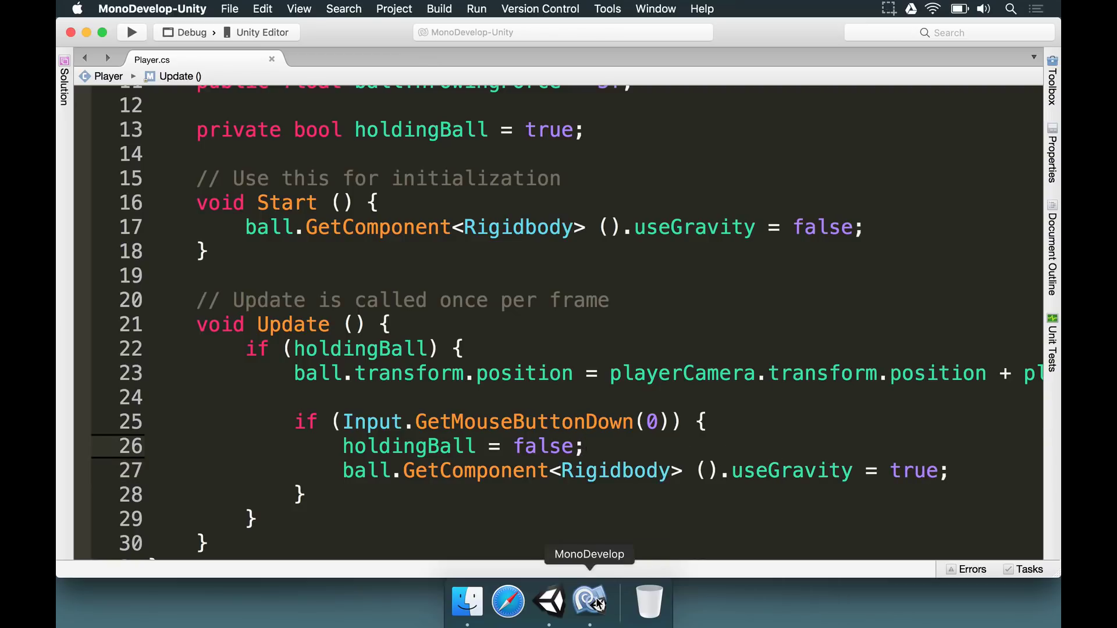
Switch to Unity and play-test the game, moving the player around and releasing the ball, and stop play mode.
left_click(556, 602)
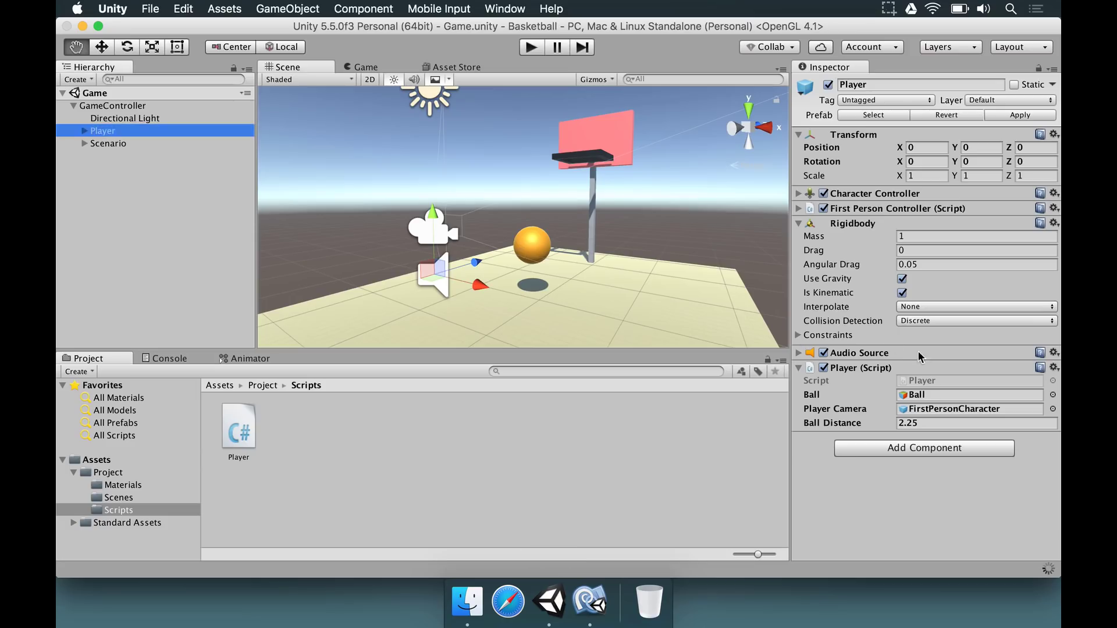
left_click(529, 48)
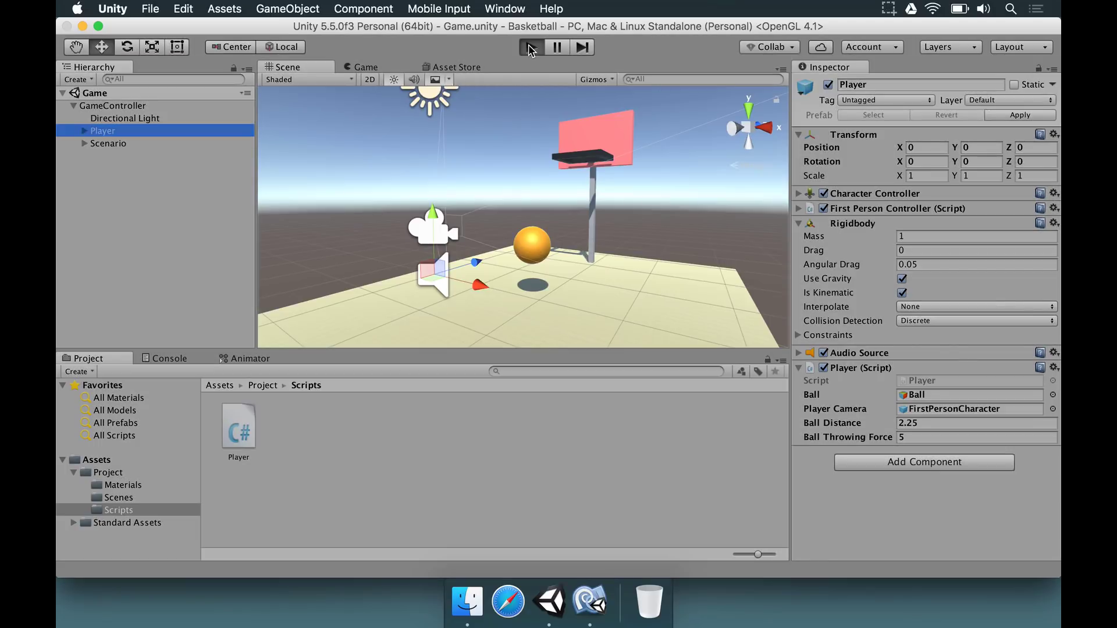
key("w")
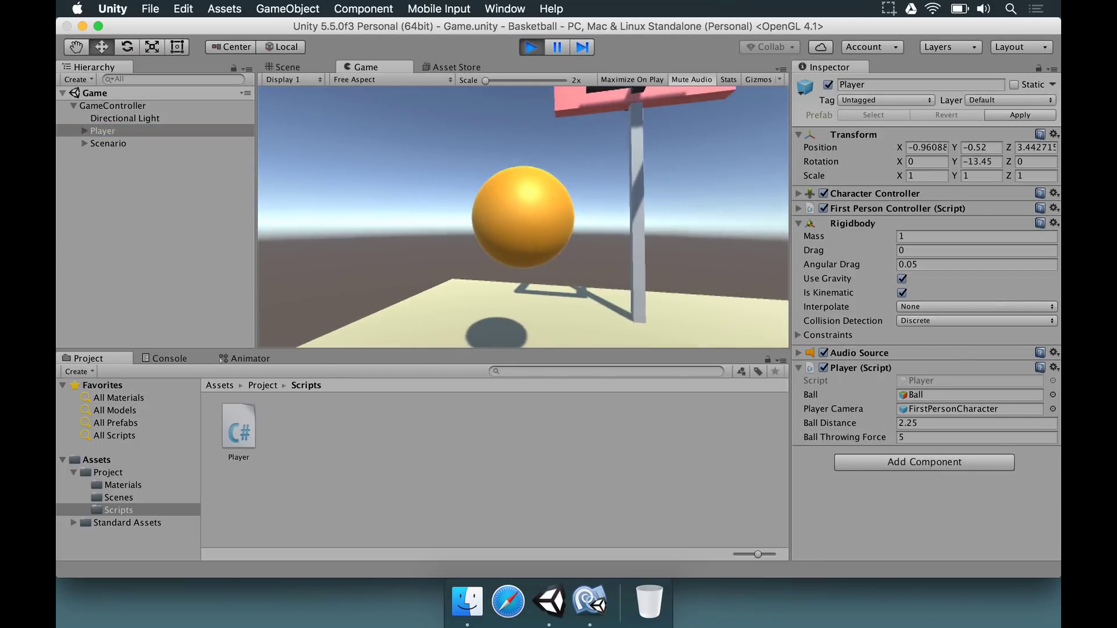
key("s")
left_click(523, 217)
key("a")
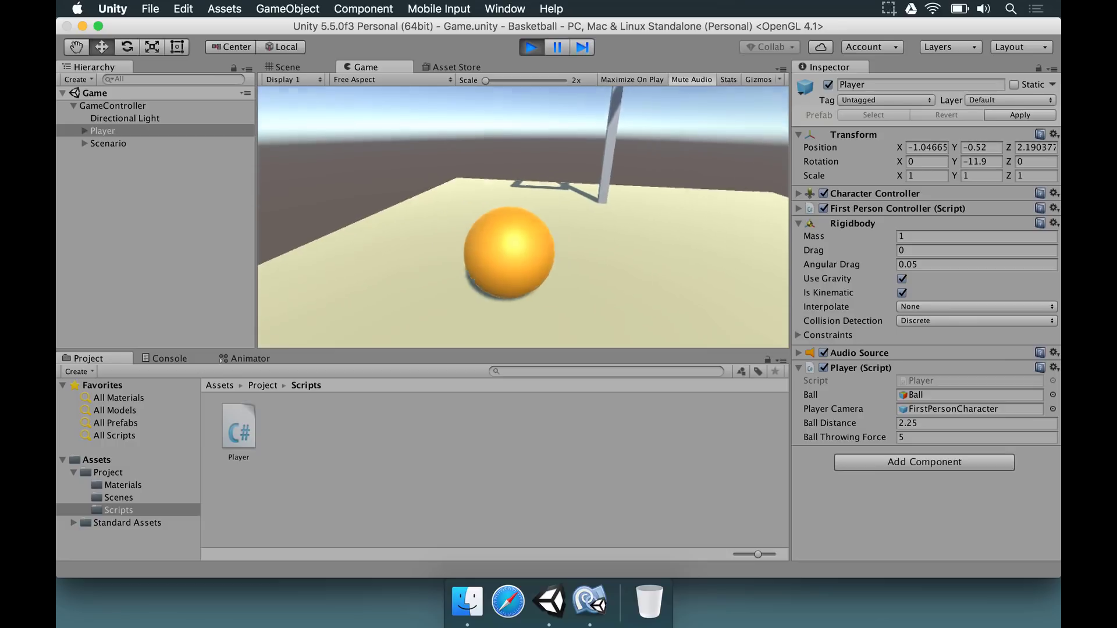
key("d")
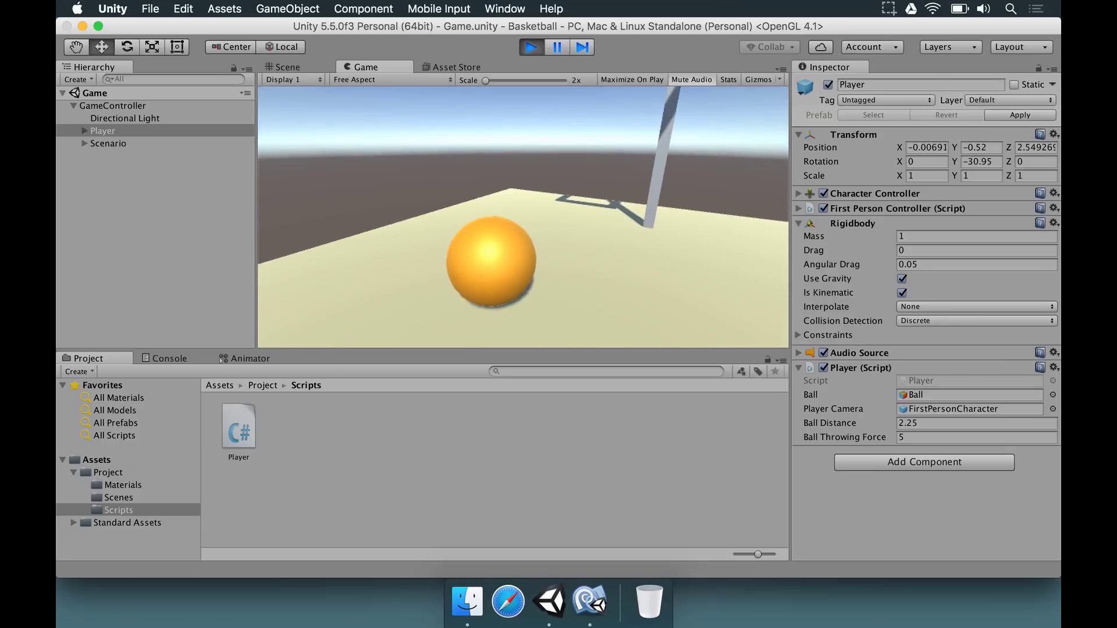
key("s")
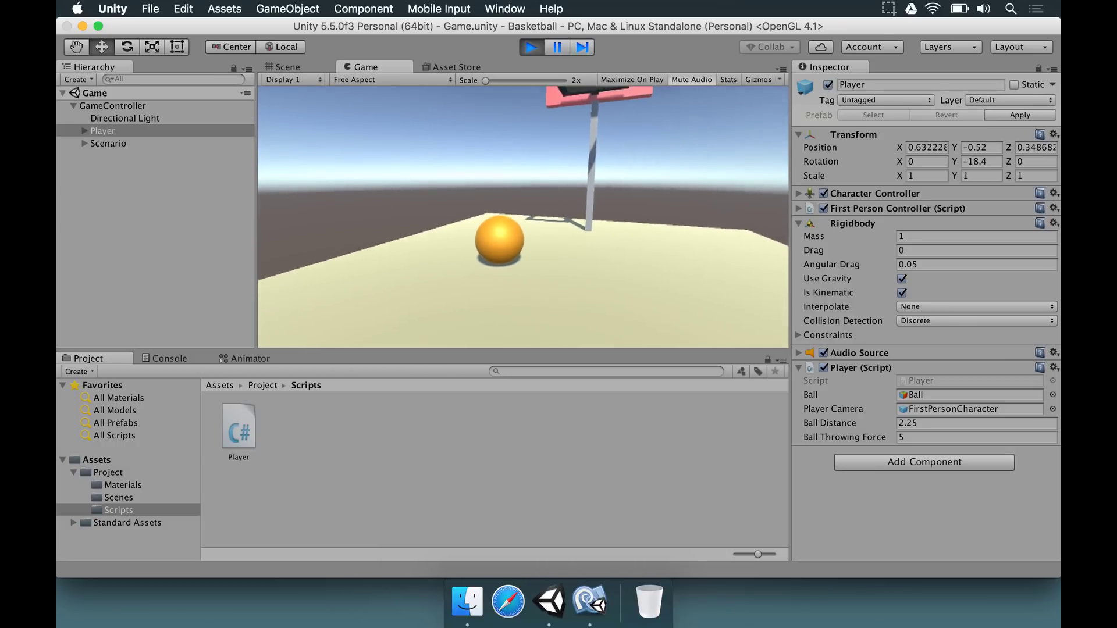
key("w")
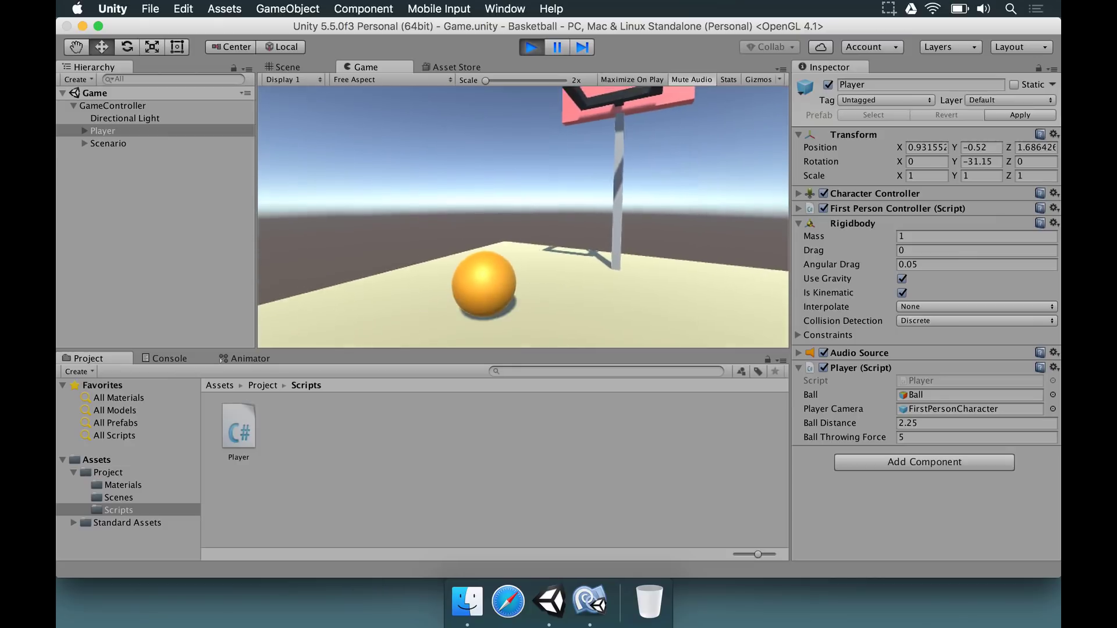
key("s")
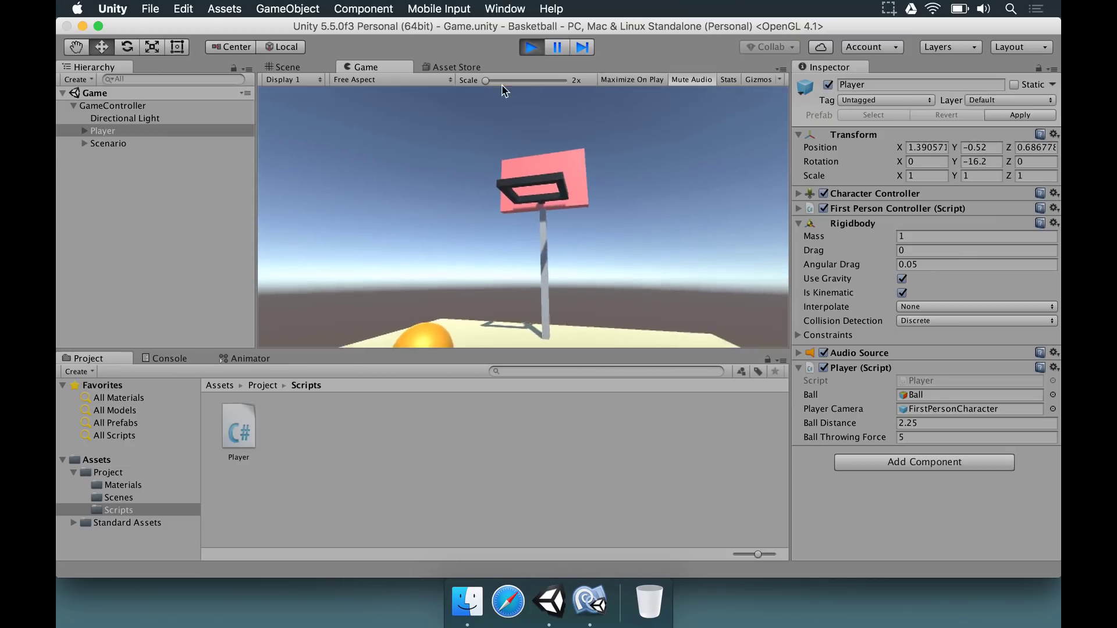
left_click(531, 48)
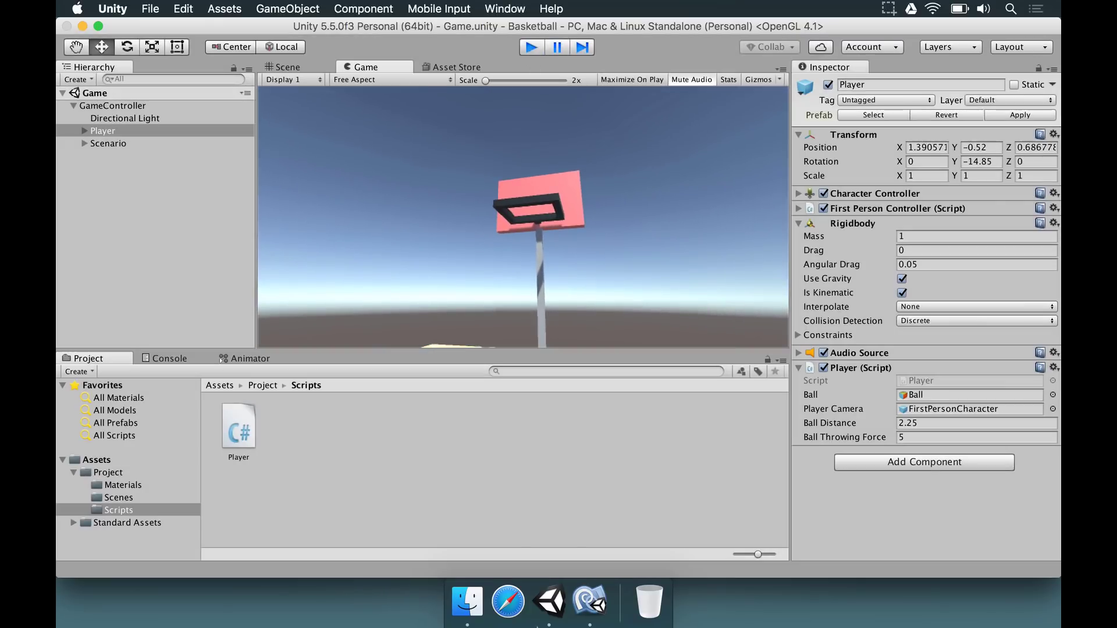
Switch back to MonoDevelop and begin a new line below the useGravity = true statement with "ball.GetComponent<Rigidbody>()".
left_click(589, 602)
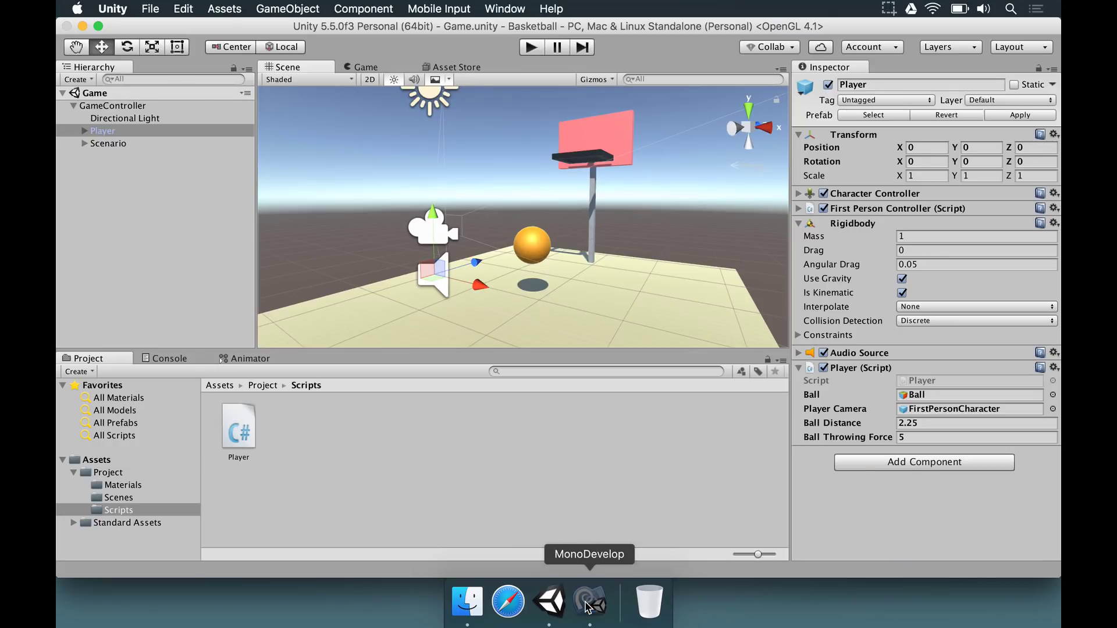
left_click(1007, 475)
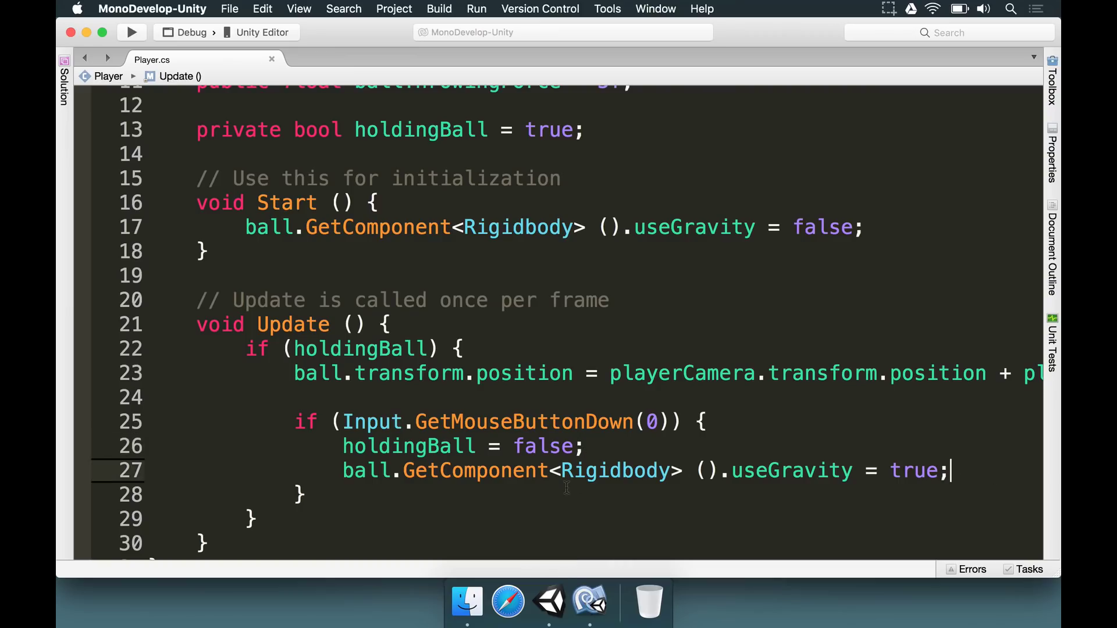
scroll(678, 470, "down", 2)
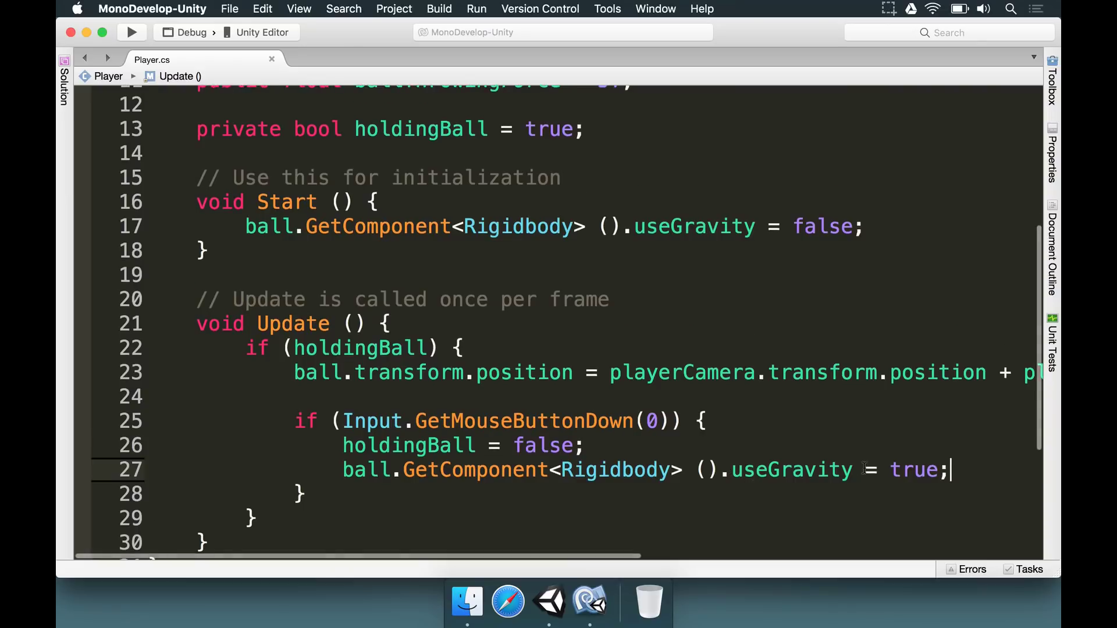
key("Return")
type("ball.GtC")
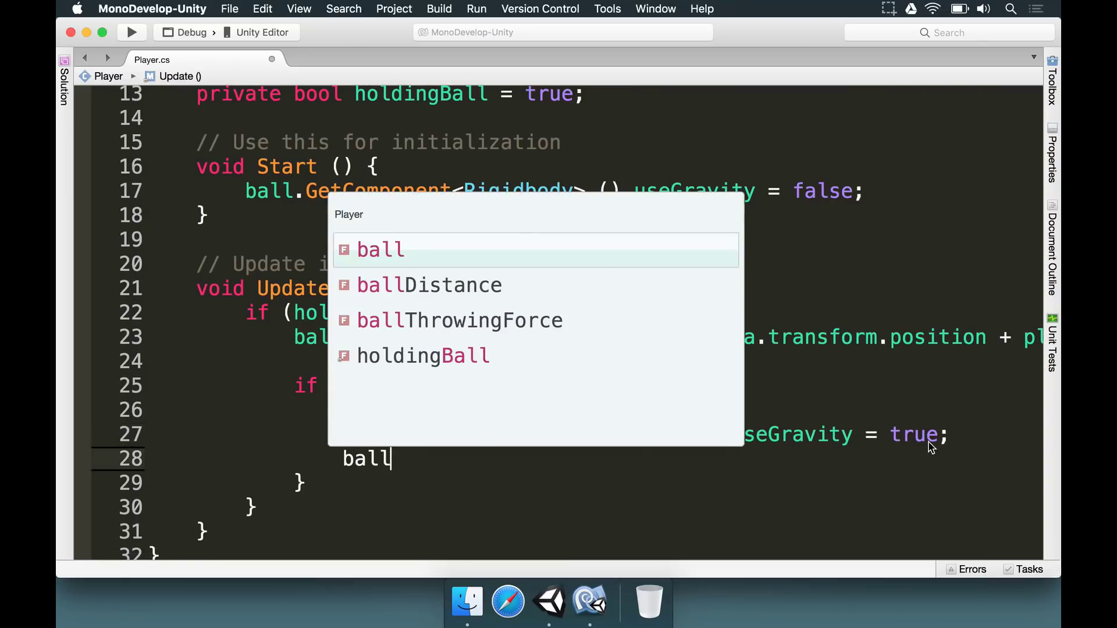
key("BackSpace")
key("BackSpace")
type("et")
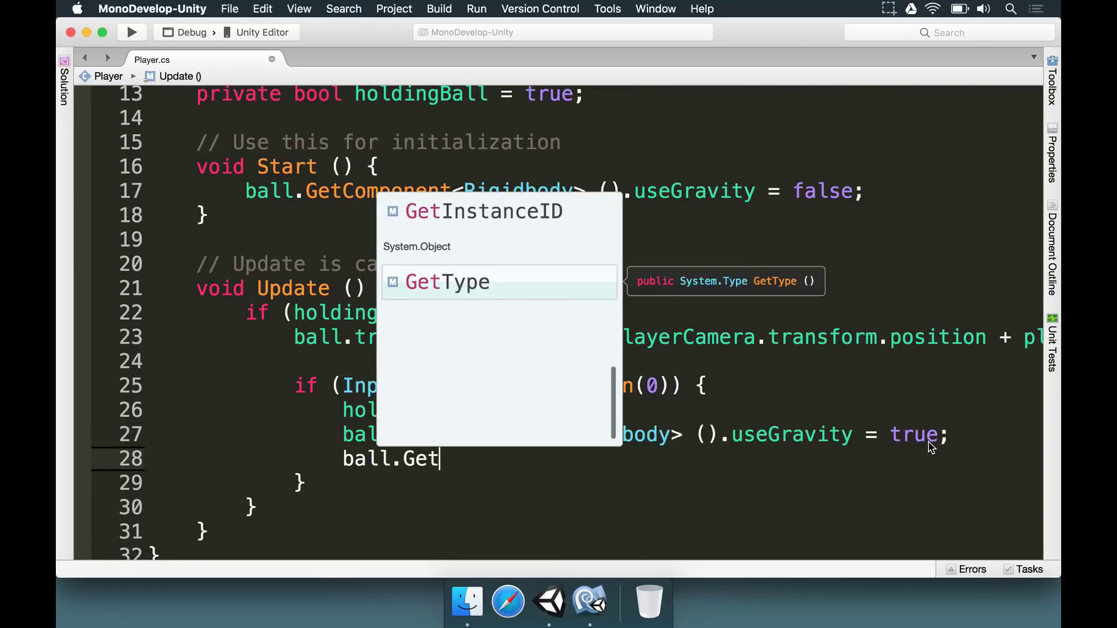
type("Component<Ri")
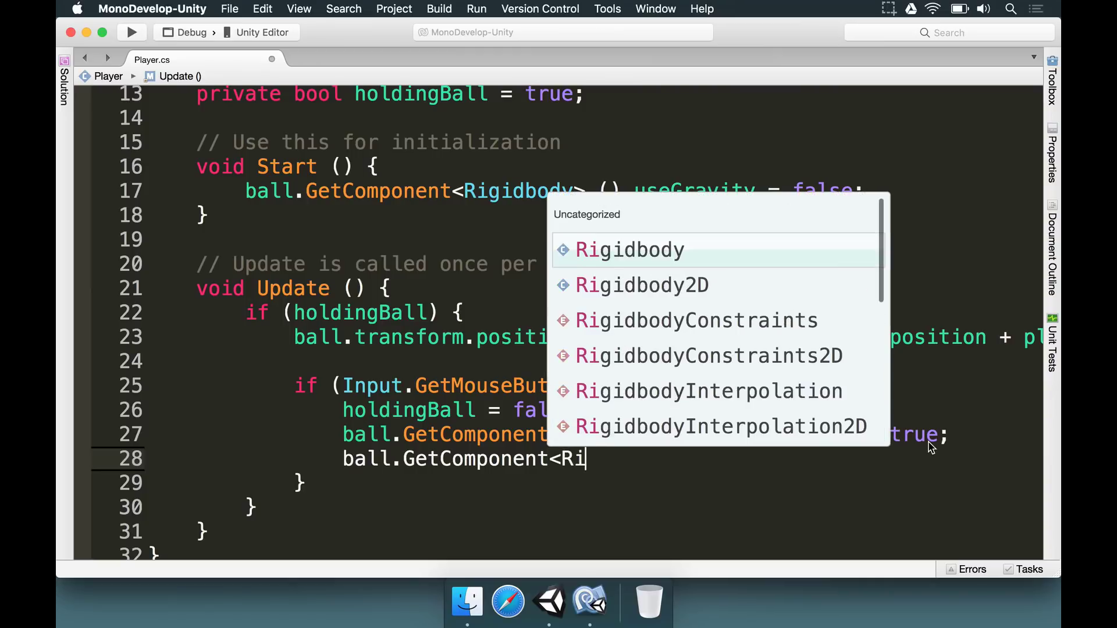
type("gidbody>()")
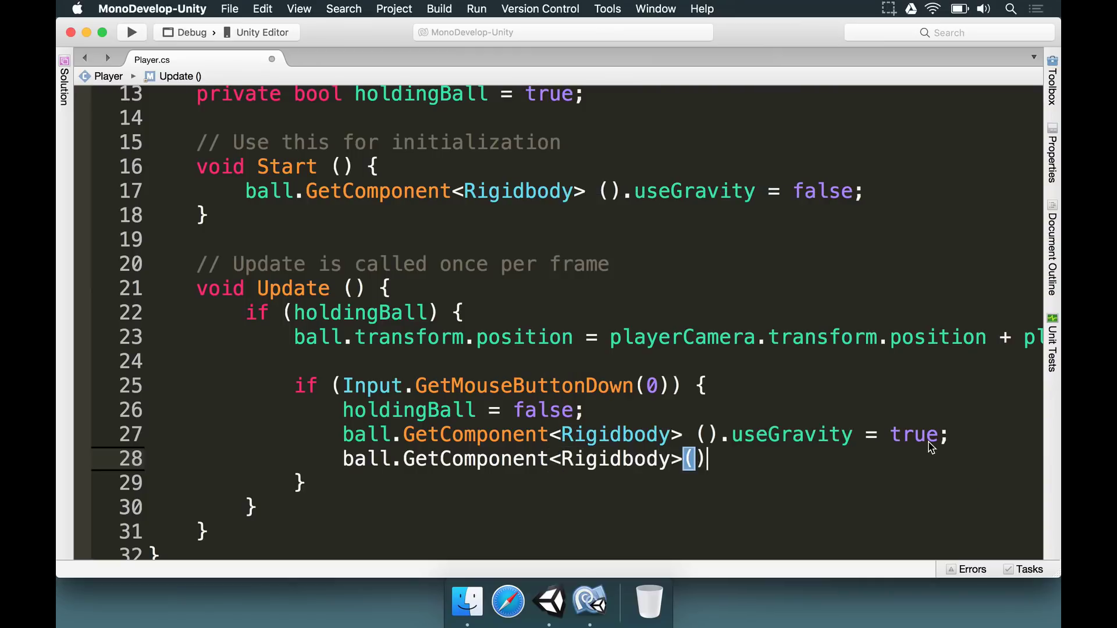
Complete the new Rigidbody line with an AddForce call that has empty parentheses and a semicolon.
type(".")
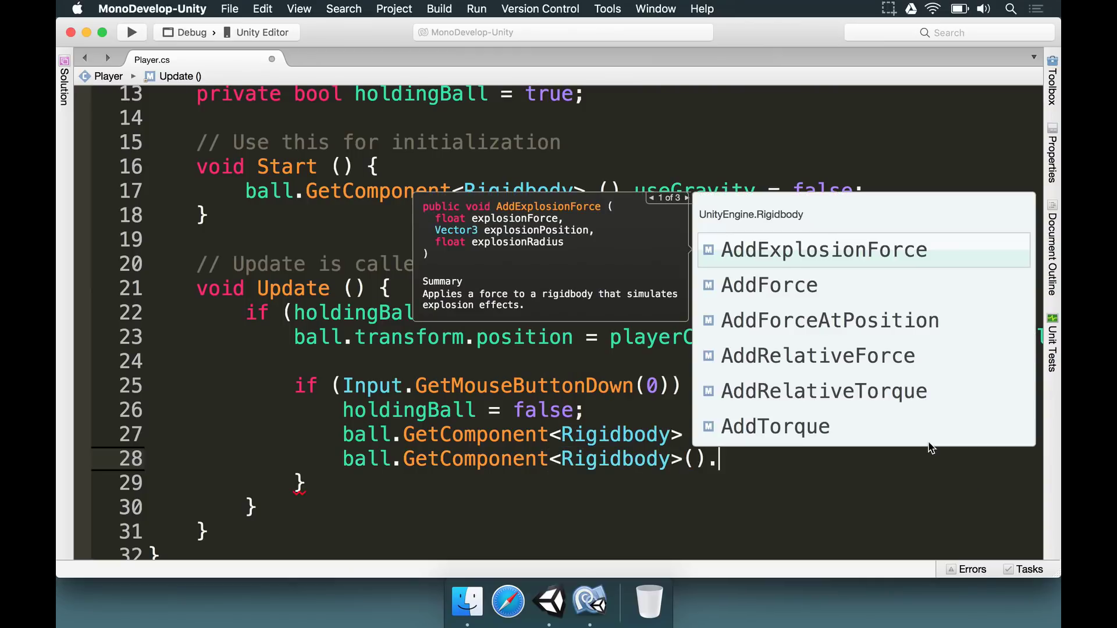
type("Add")
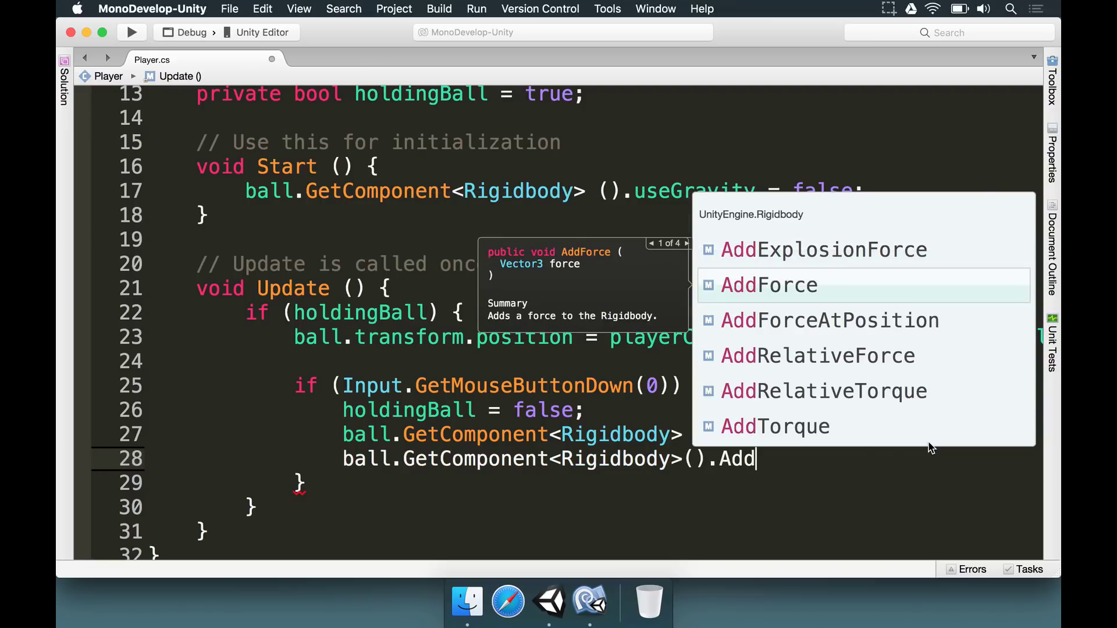
key("Return")
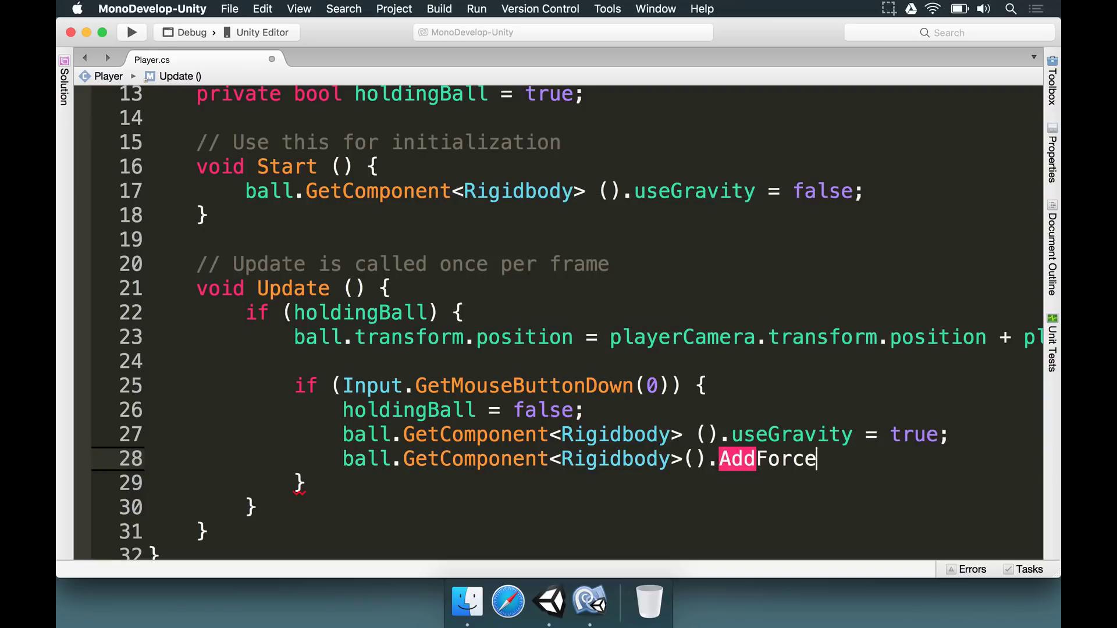
type("();")
key("Left")
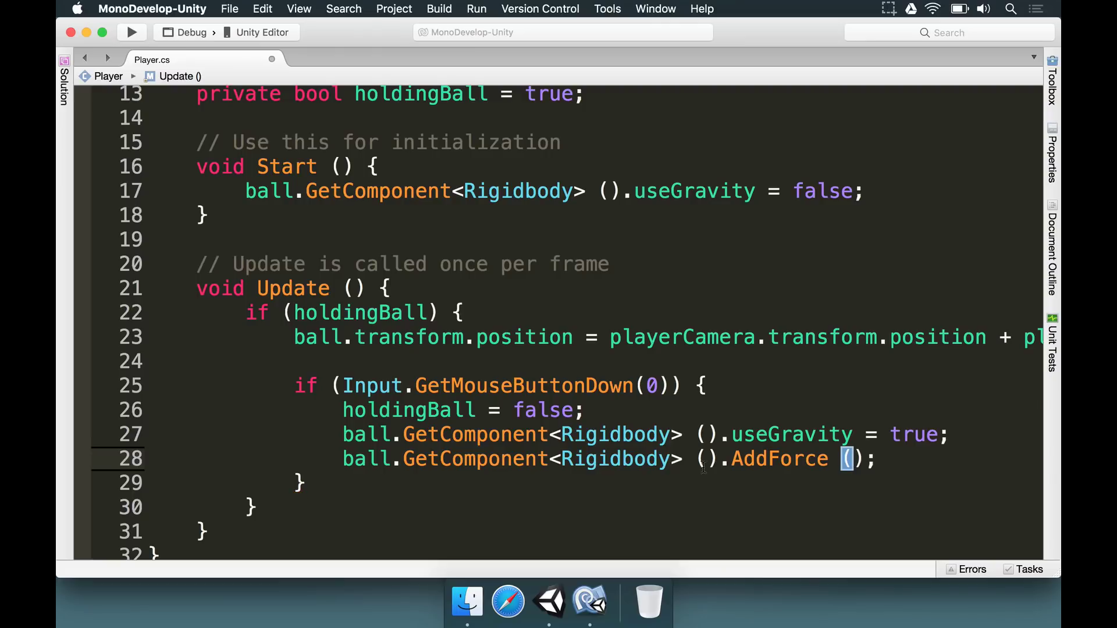
Enter playerCamera.transform.forward as the argument of the AddForce call, following the direction expression used in the ball position line.
scroll(703, 465, "right", 2)
scroll(798, 460, "right", 15)
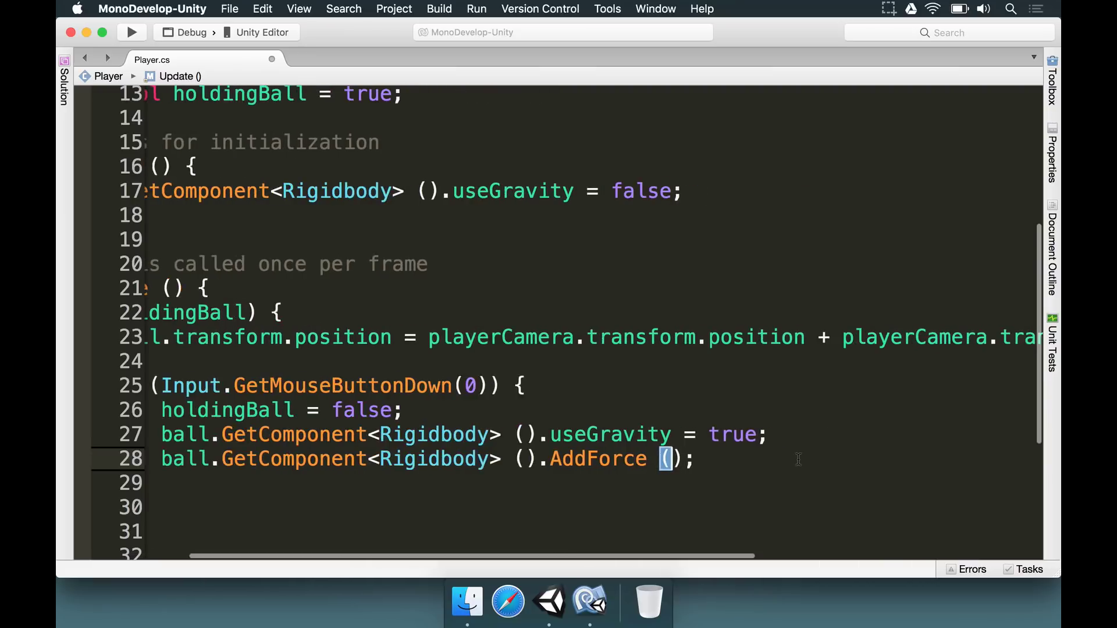
scroll(726, 393, "right", 3)
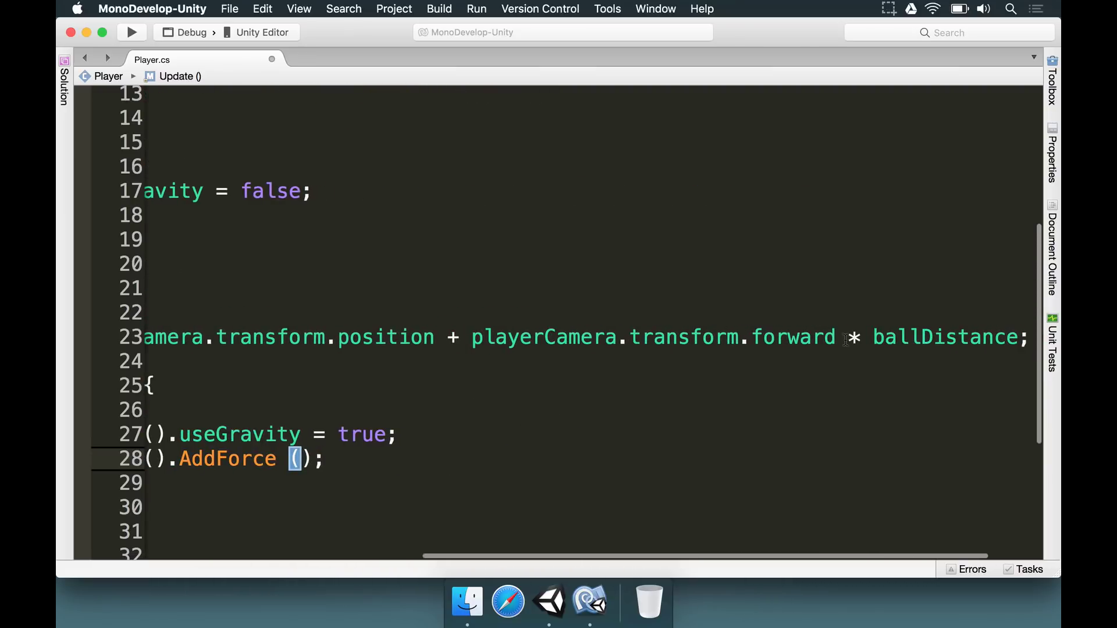
scroll(501, 389, "left", 10)
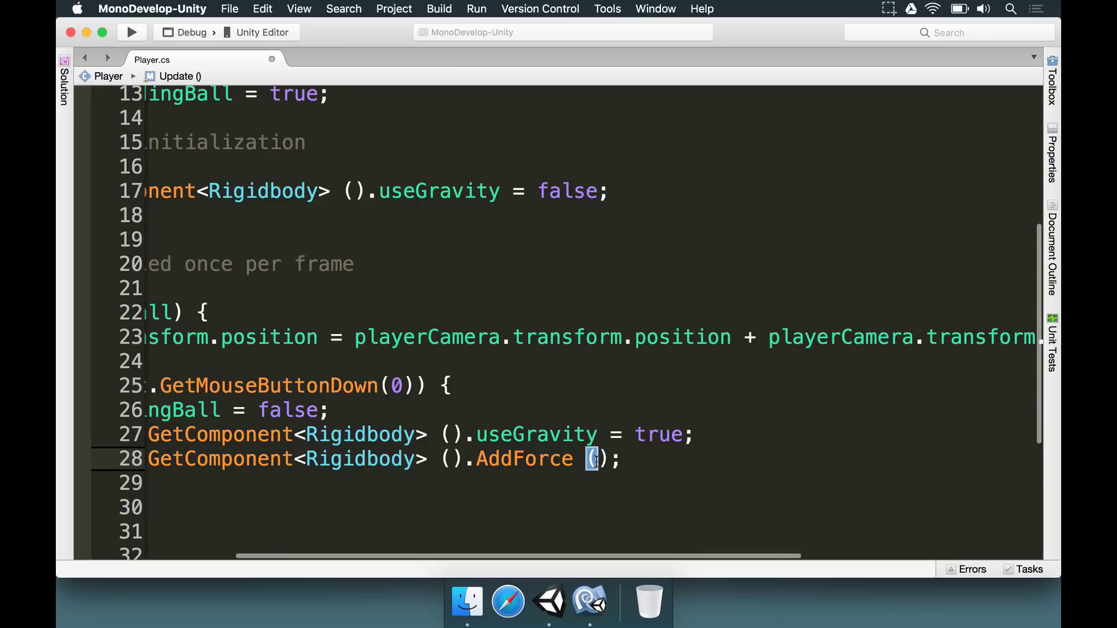
type("playerCamera.trans")
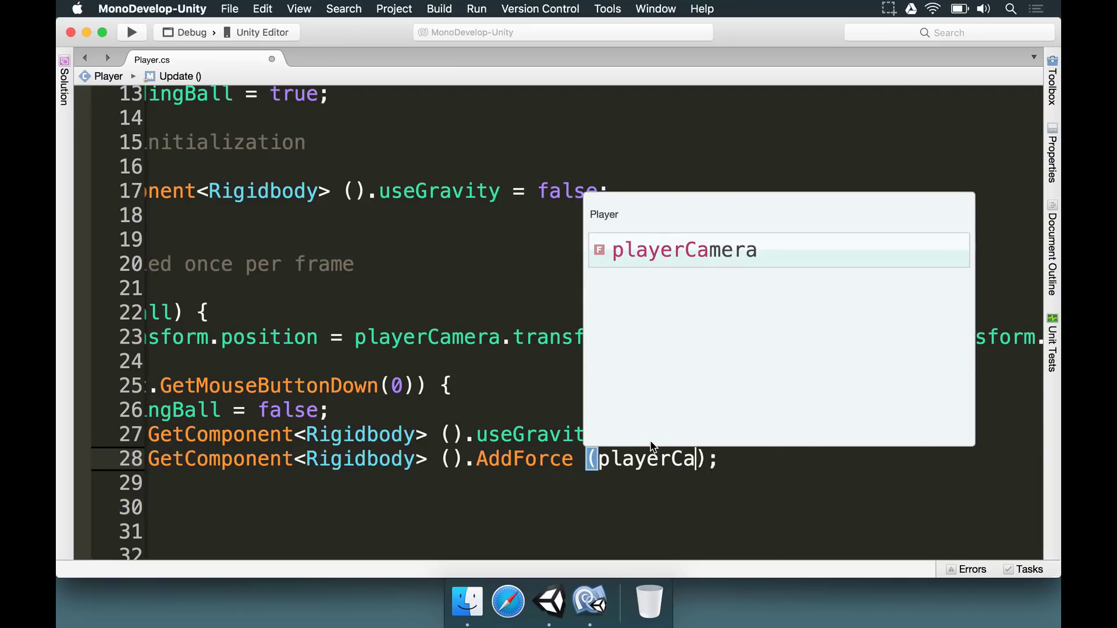
type("form.forward")
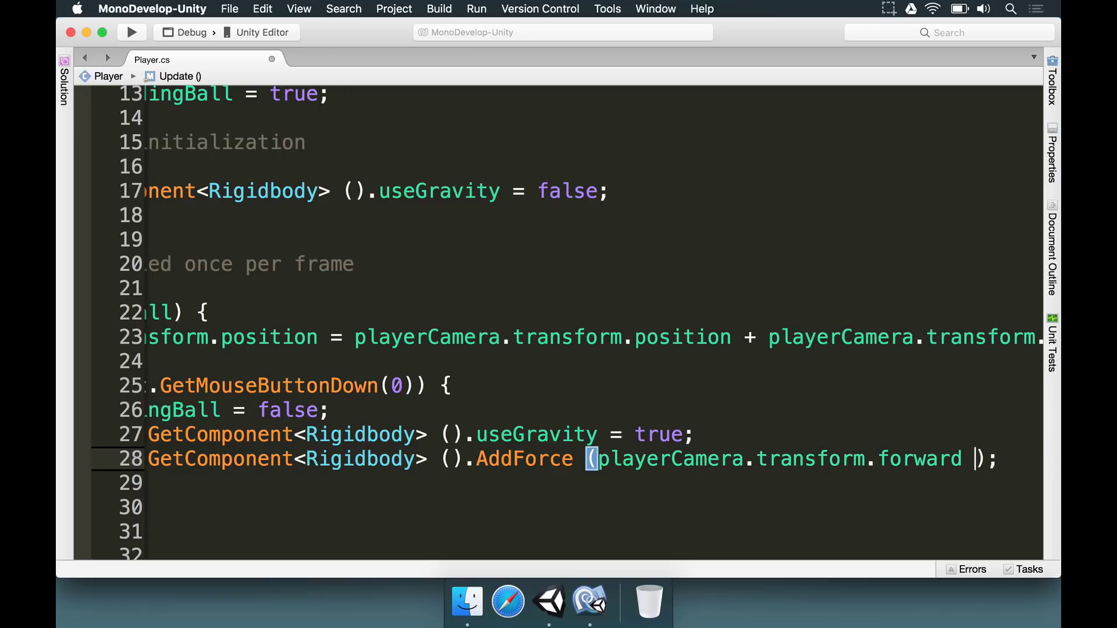
Multiply the AddForce direction by ballThrowingForce and remove the surplus closing characters so the line ends with a single ");".
type(" *")
type(" ballThrowingForce")
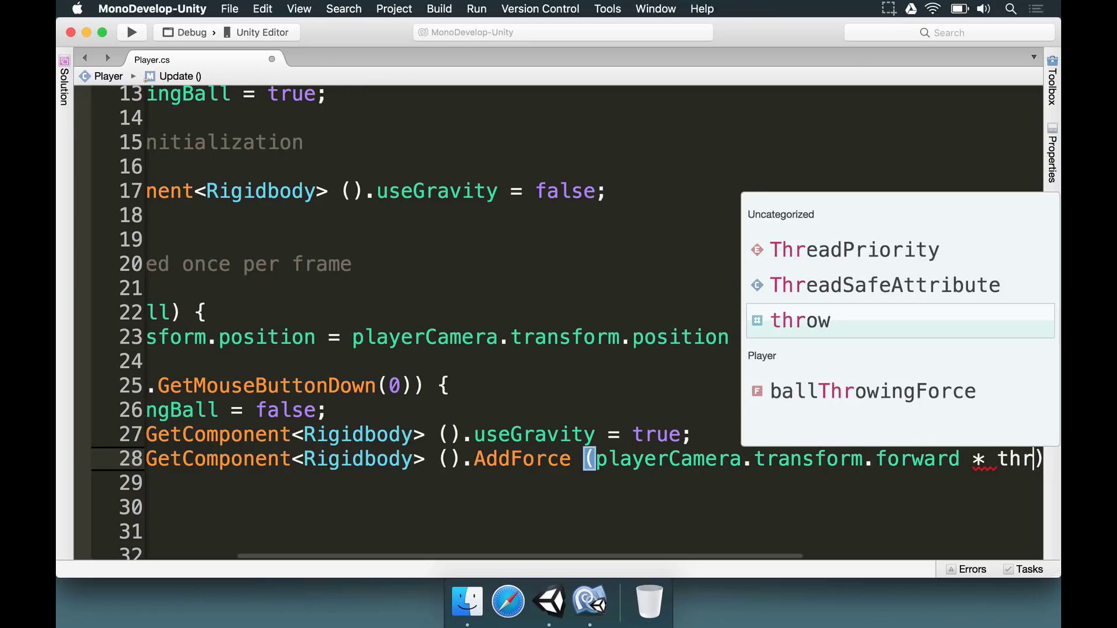
key("Return")
type(");")
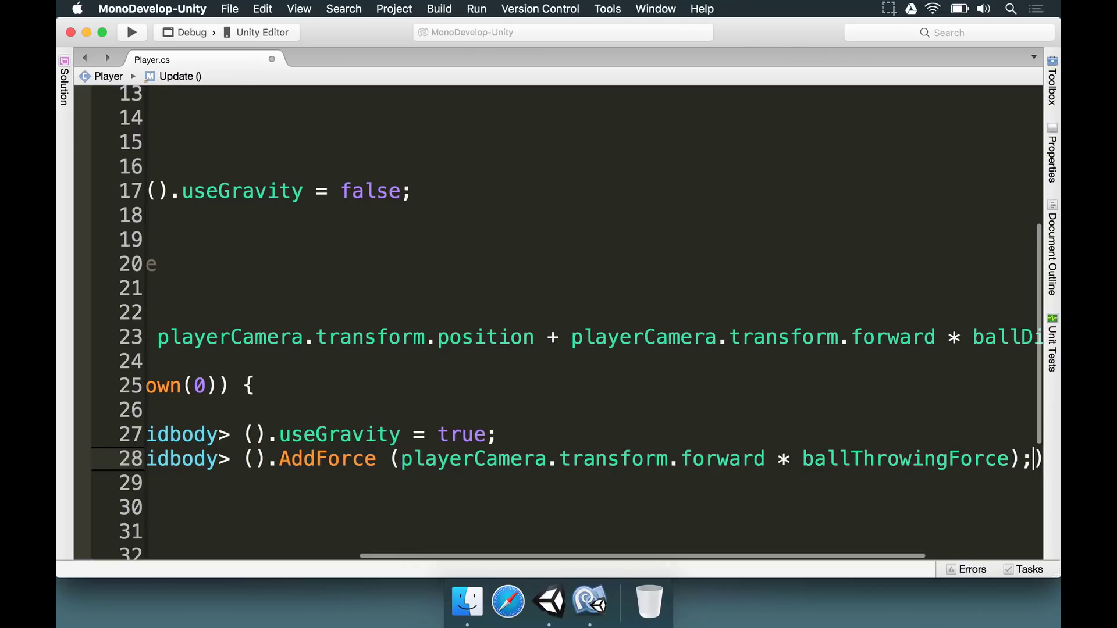
scroll(544, 358, "right", 5)
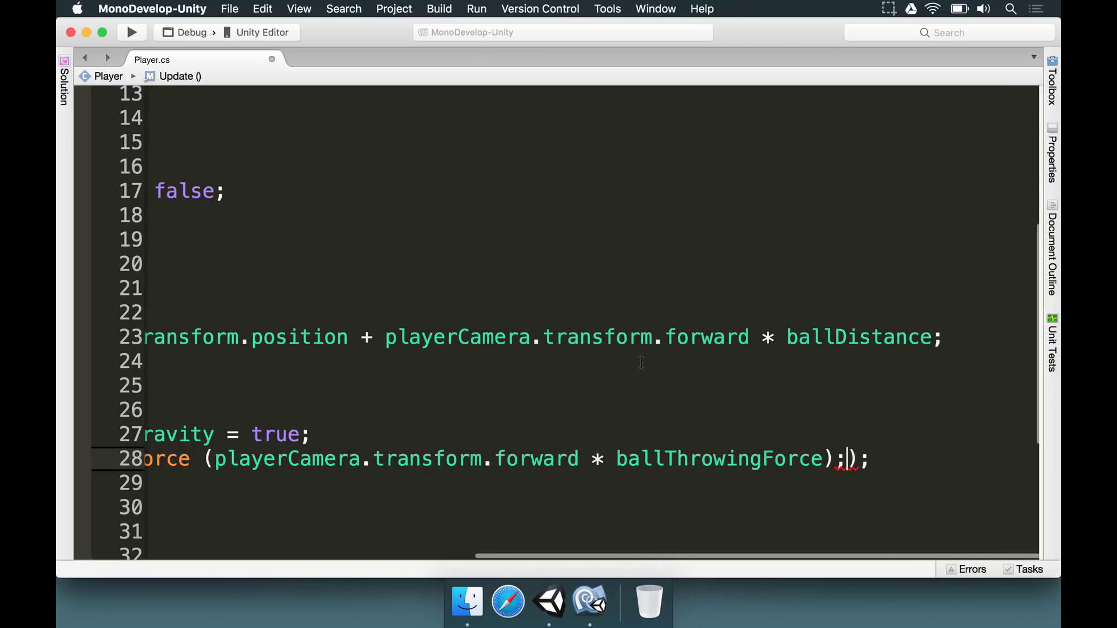
key("BackSpace")
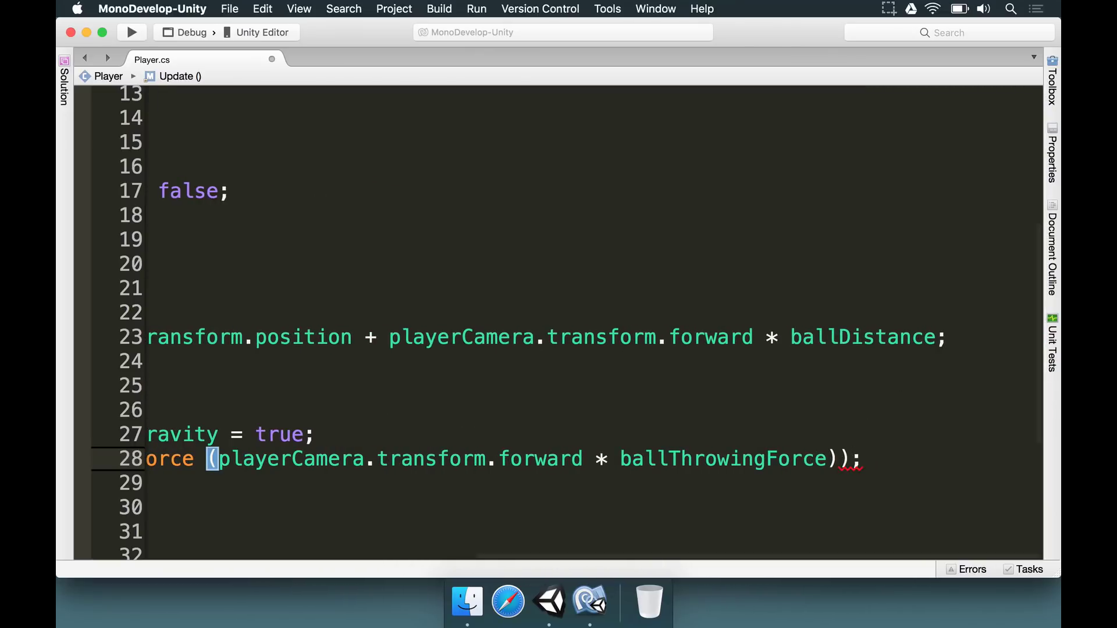
key("BackSpace")
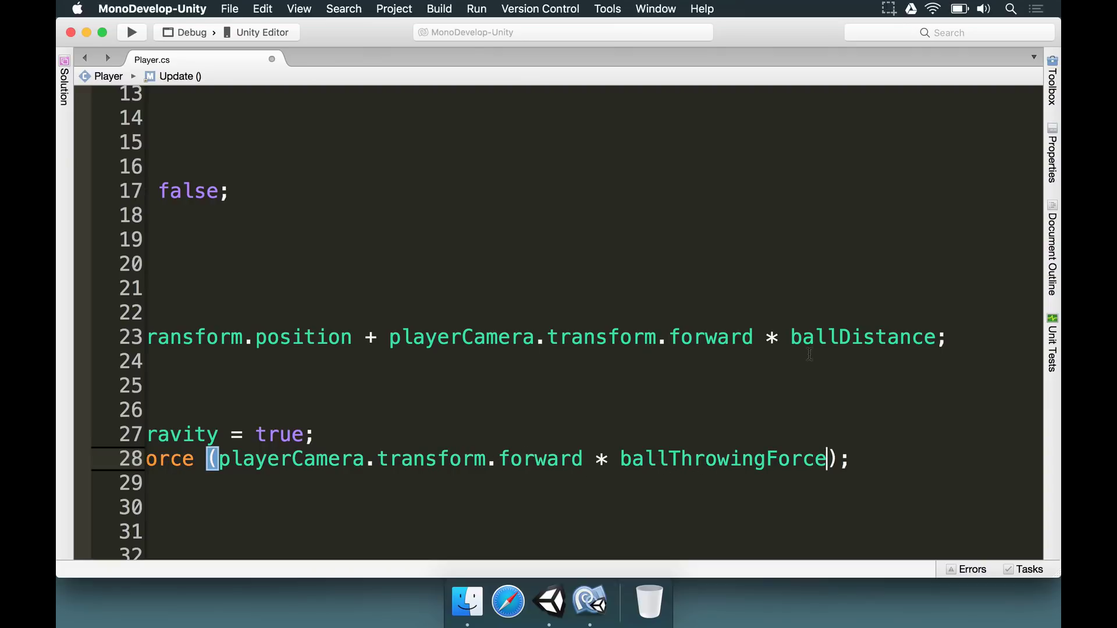
Check the ballDistance multiplier against the new AddForce line and save the Player script.
double_click(848, 331)
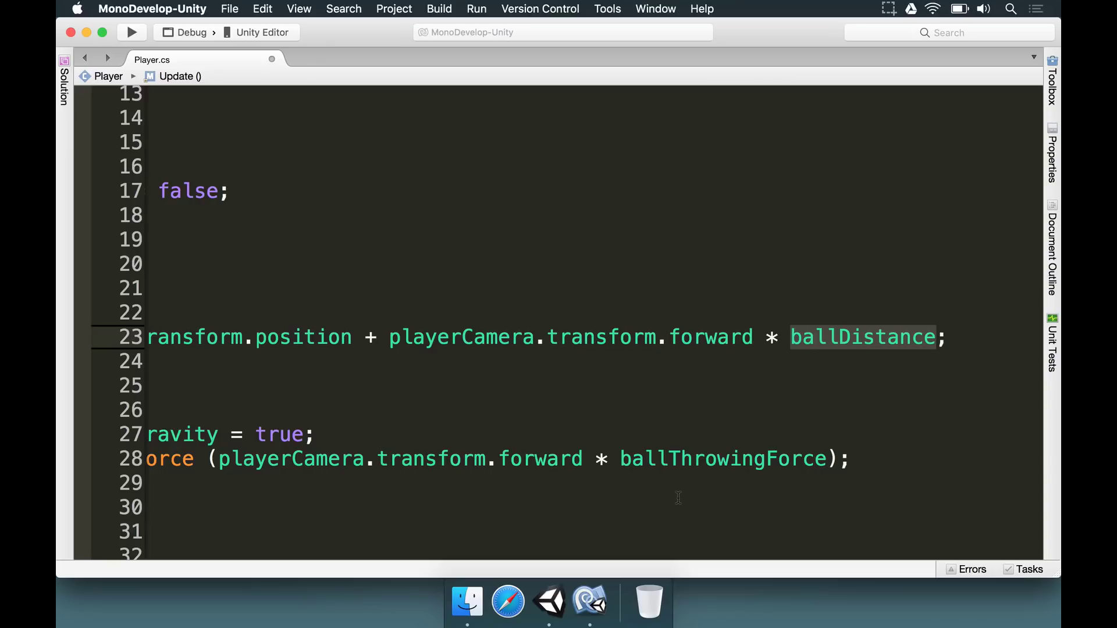
scroll(739, 470, "up", 1)
left_click(763, 458)
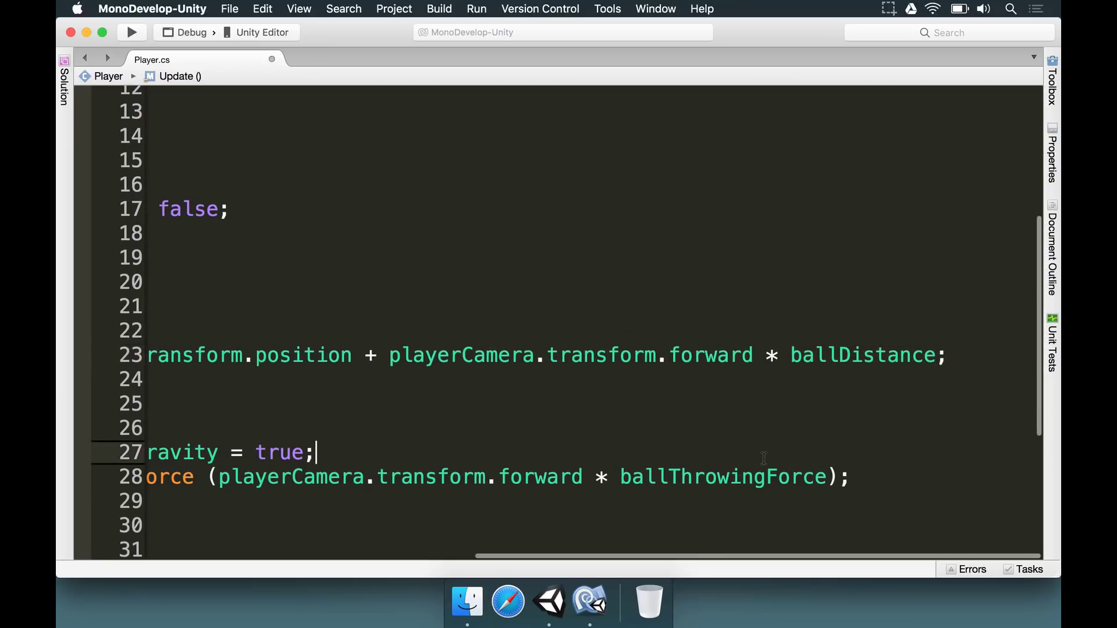
scroll(767, 463, "left", 10)
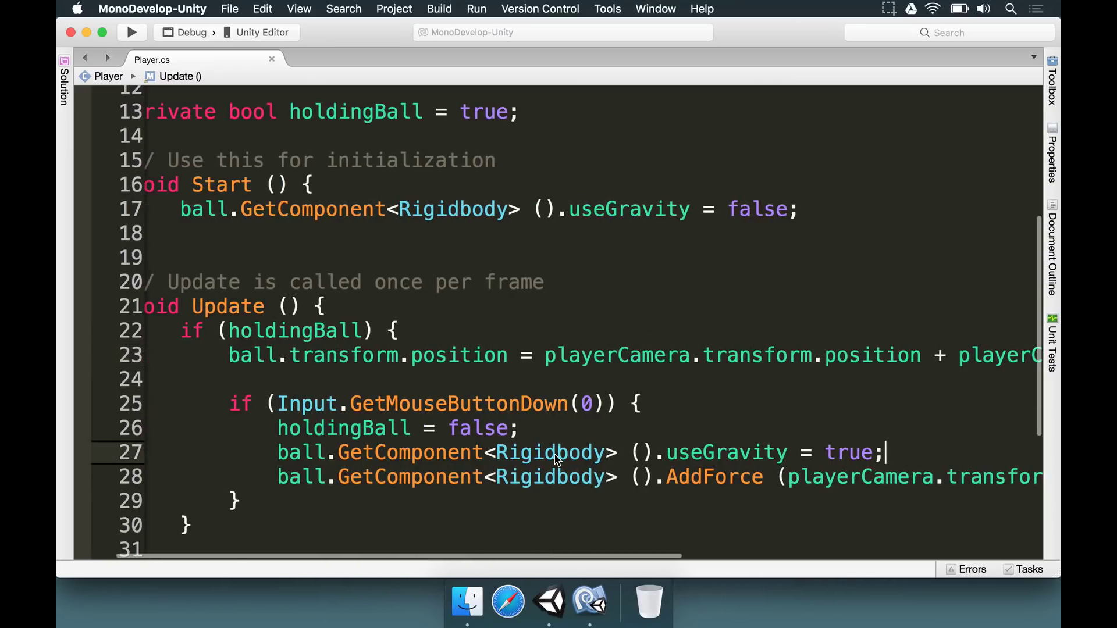
Switch to Unity and play-test throwing the ball, back the player away from it, and stop play mode.
left_click(550, 602)
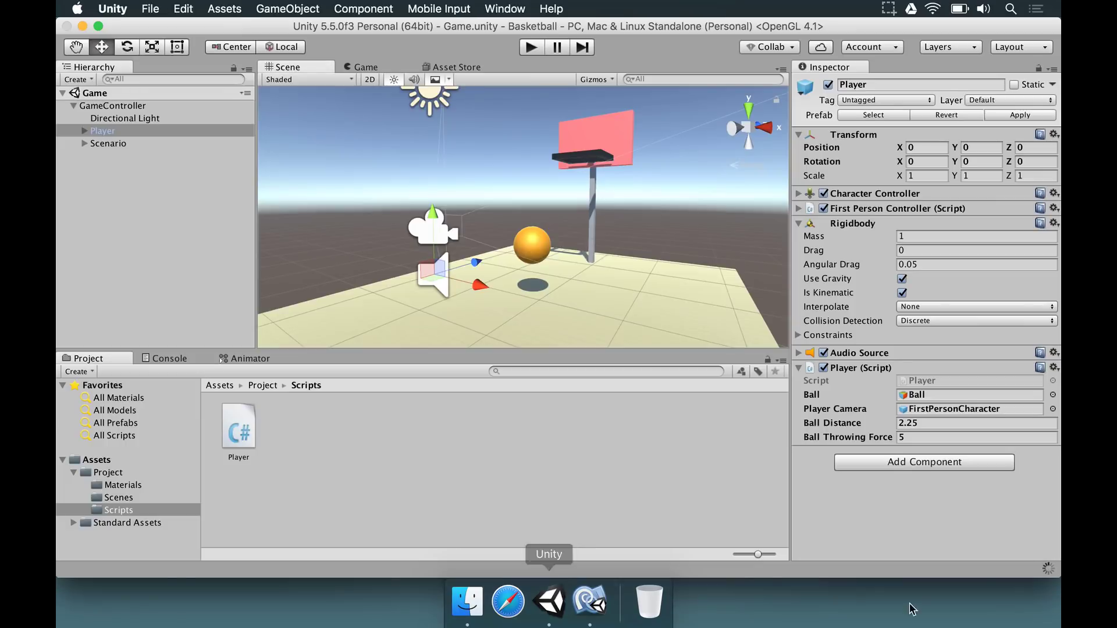
left_click(532, 47)
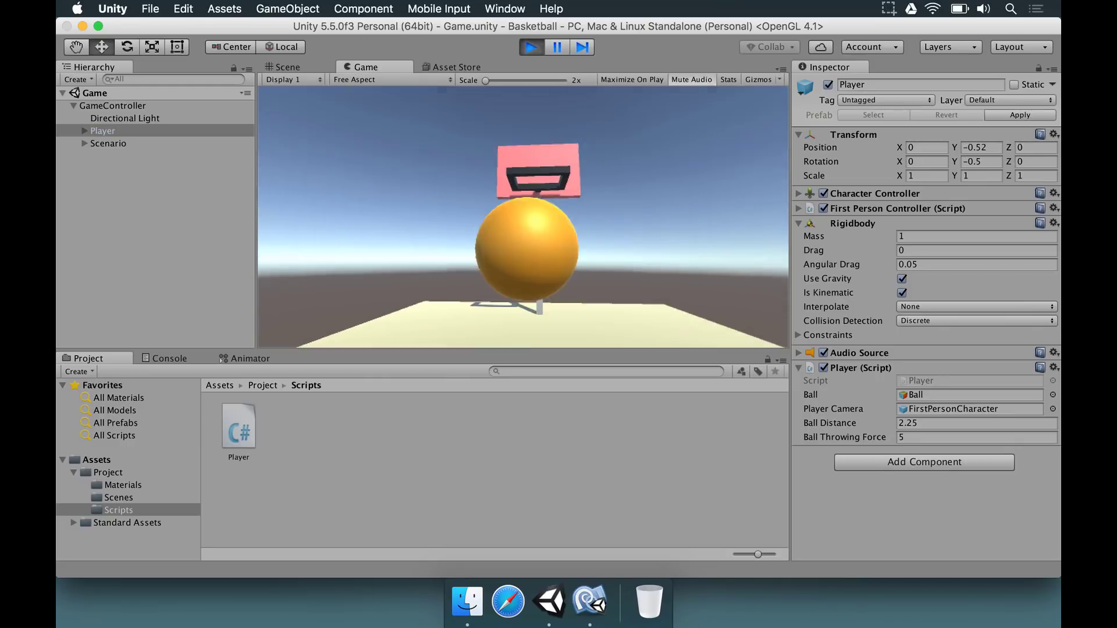
left_click(523, 217)
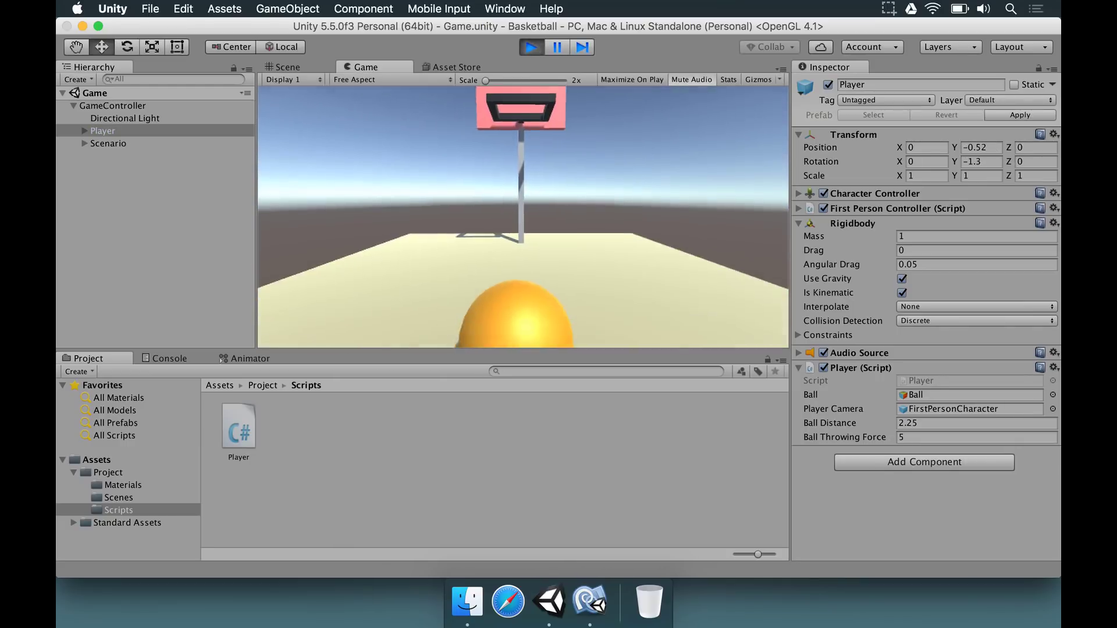
key("s")
key("Escape")
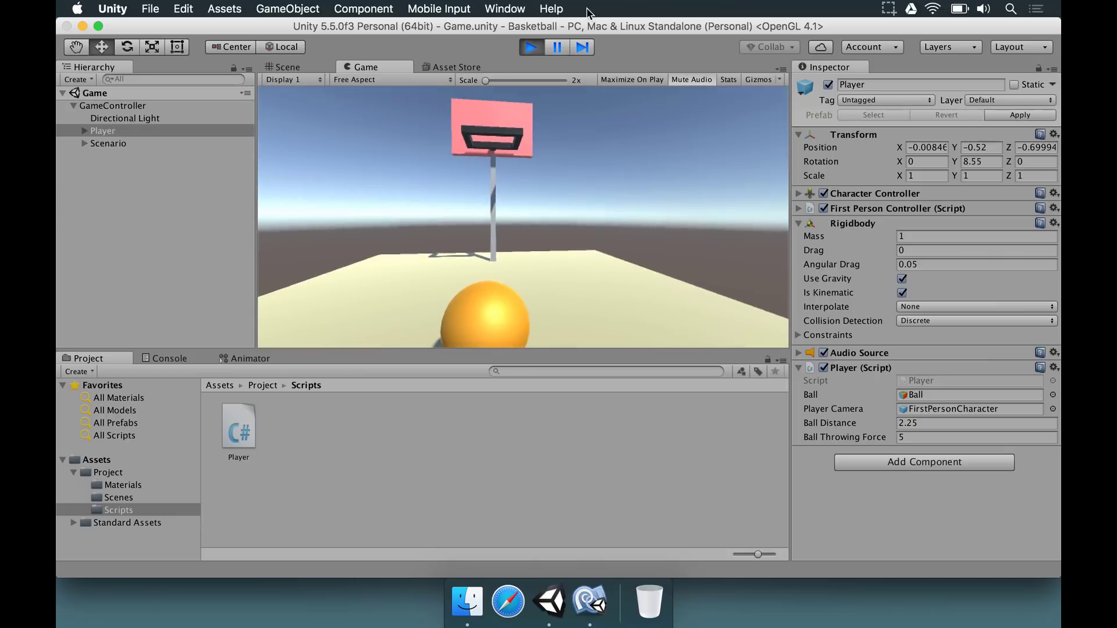
left_click(532, 47)
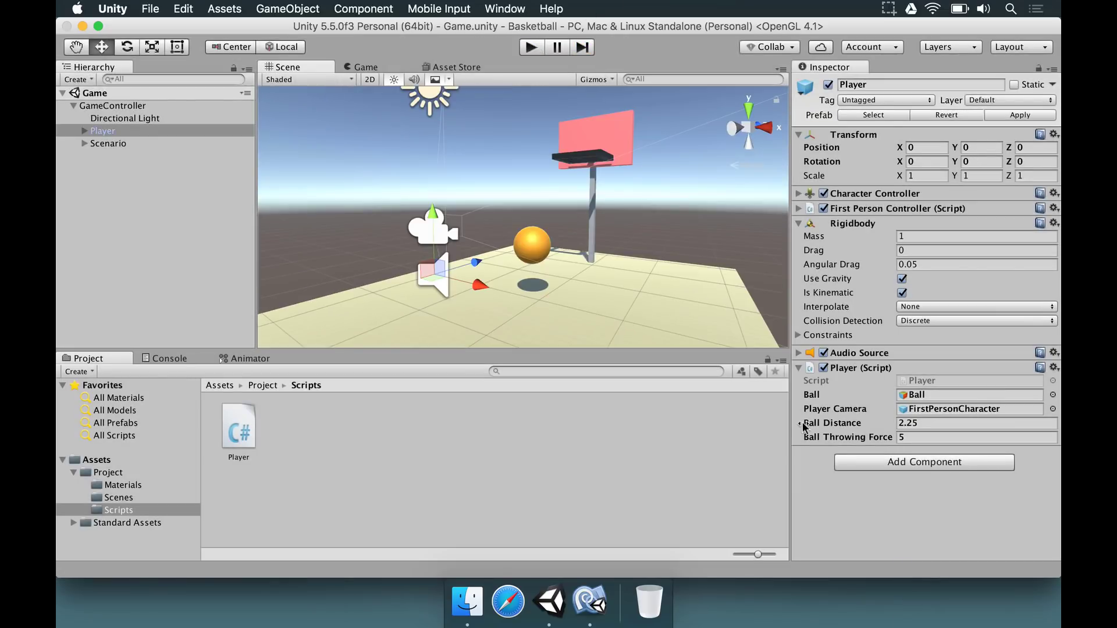
Set the Player script's Ball Throwing Force to 200 and play-test a throw toward the hoop, stopping play mode at the end.
left_click(923, 439)
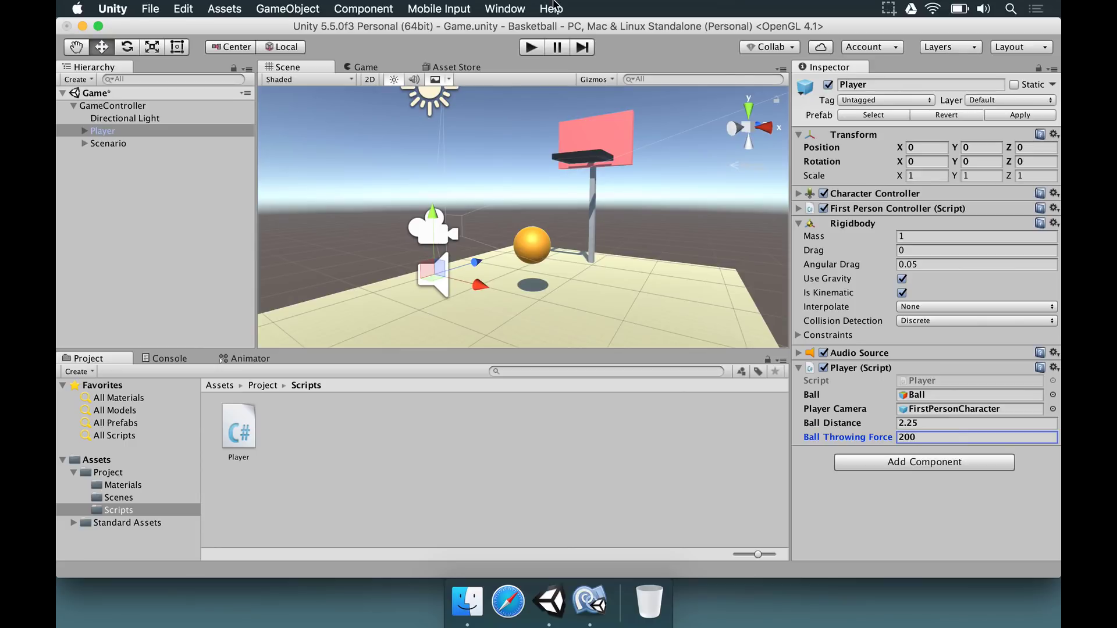
left_click(531, 48)
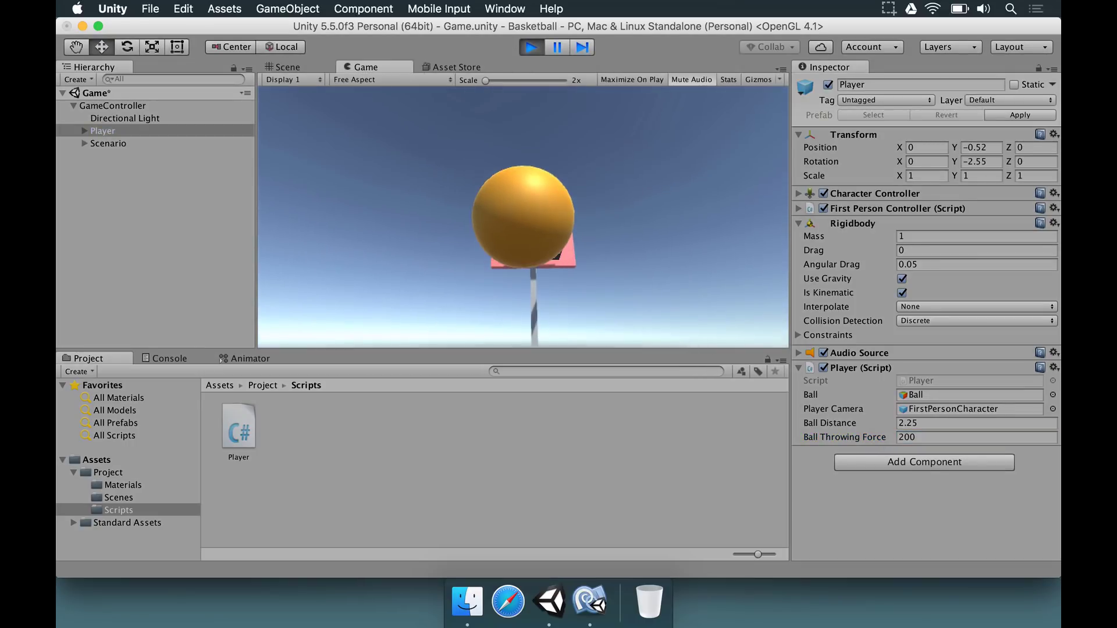
key("Escape")
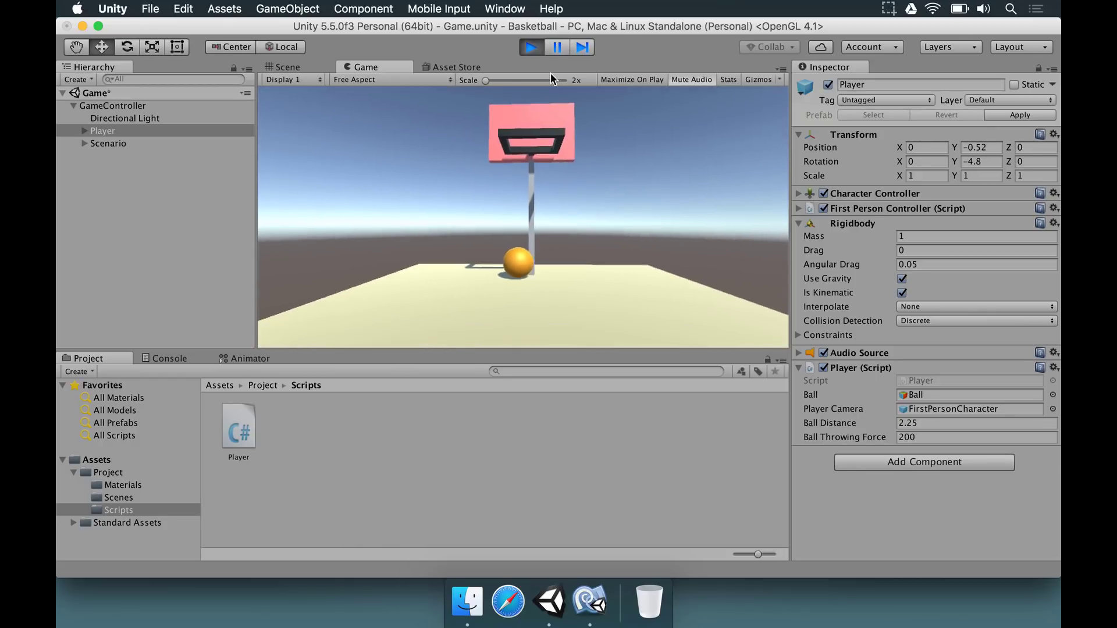
left_click(531, 48)
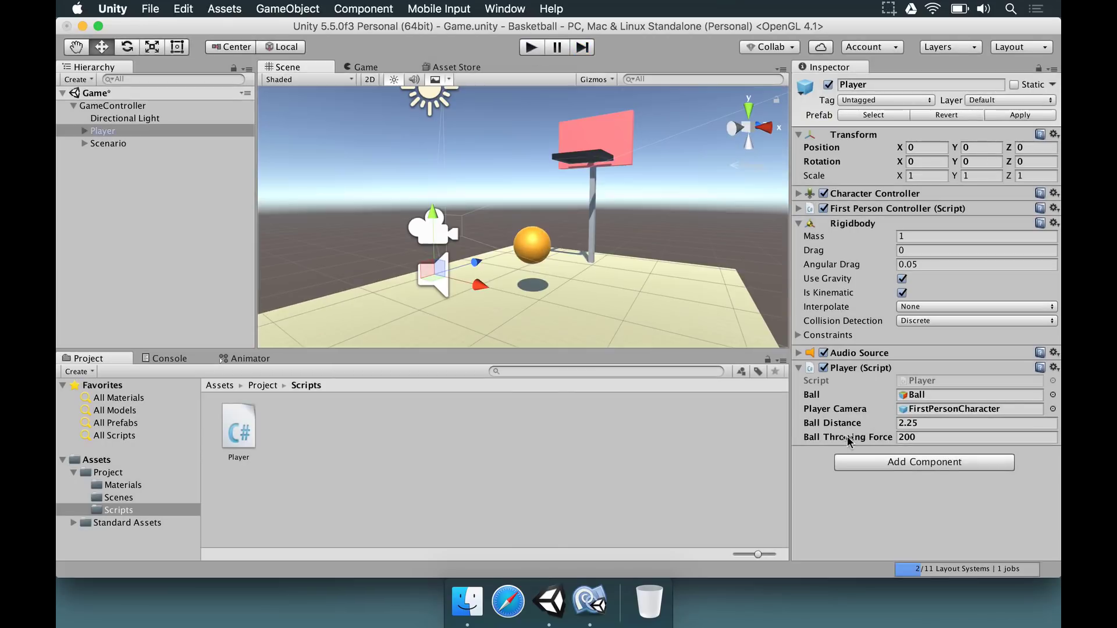
Set Ball Throwing Force to 400, play-test a throw toward the hoop while backing the player away, and stop play mode.
left_click(919, 439)
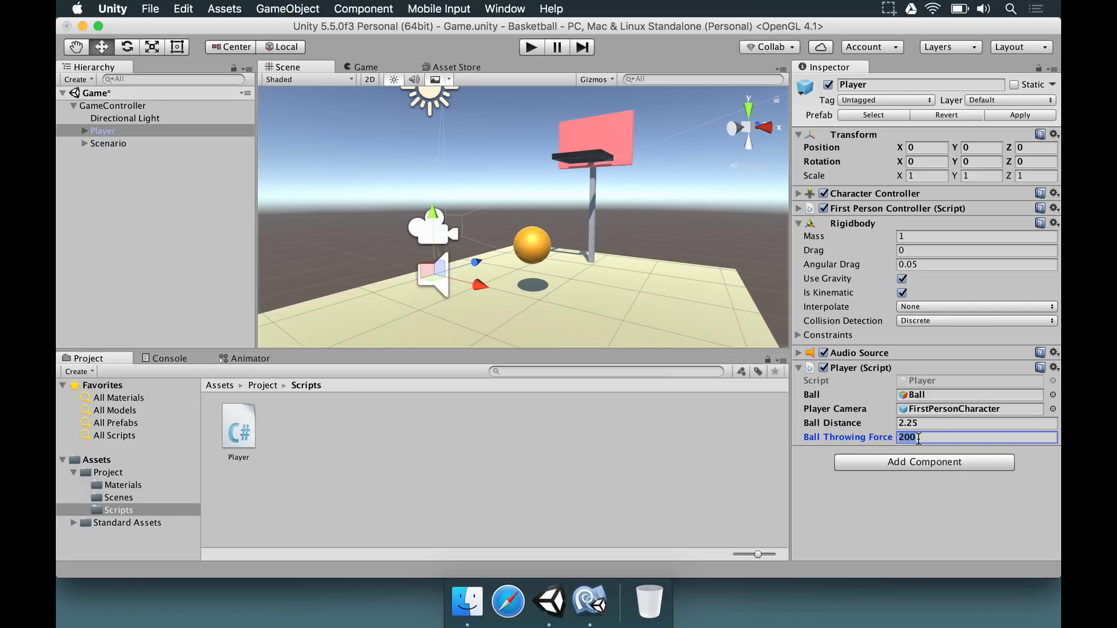
type("400")
left_click(531, 47)
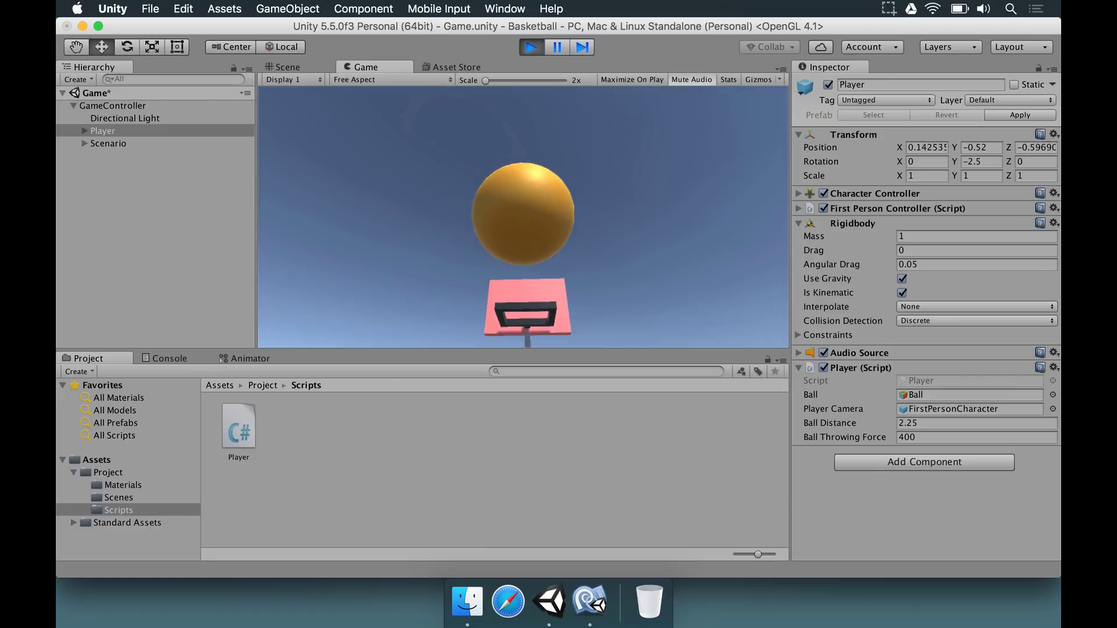
left_click(523, 217)
key("s")
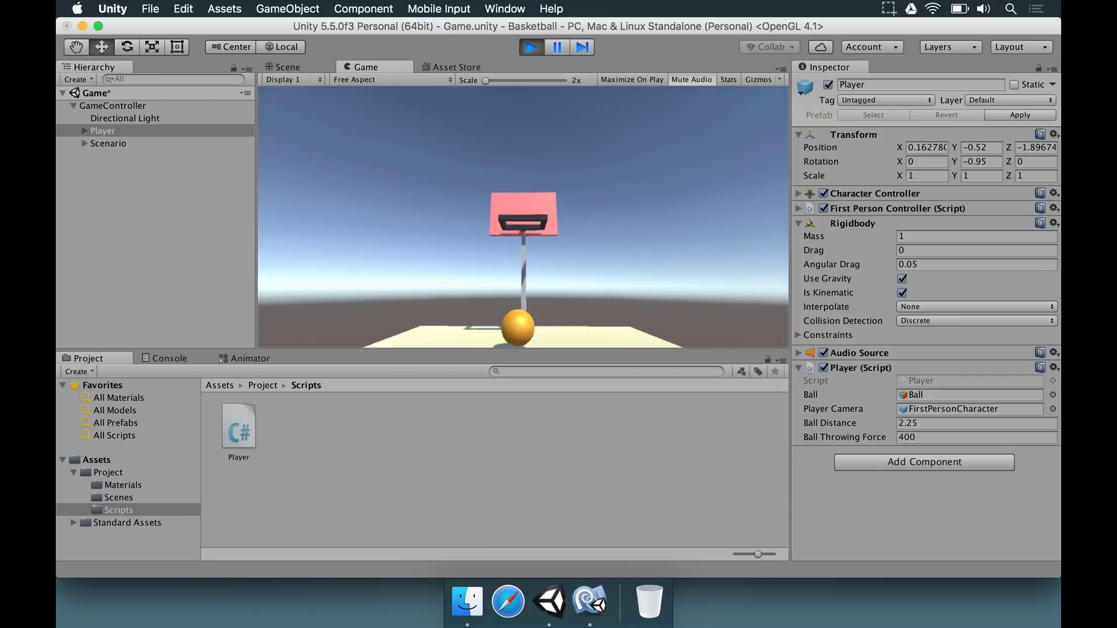
key("super+p")
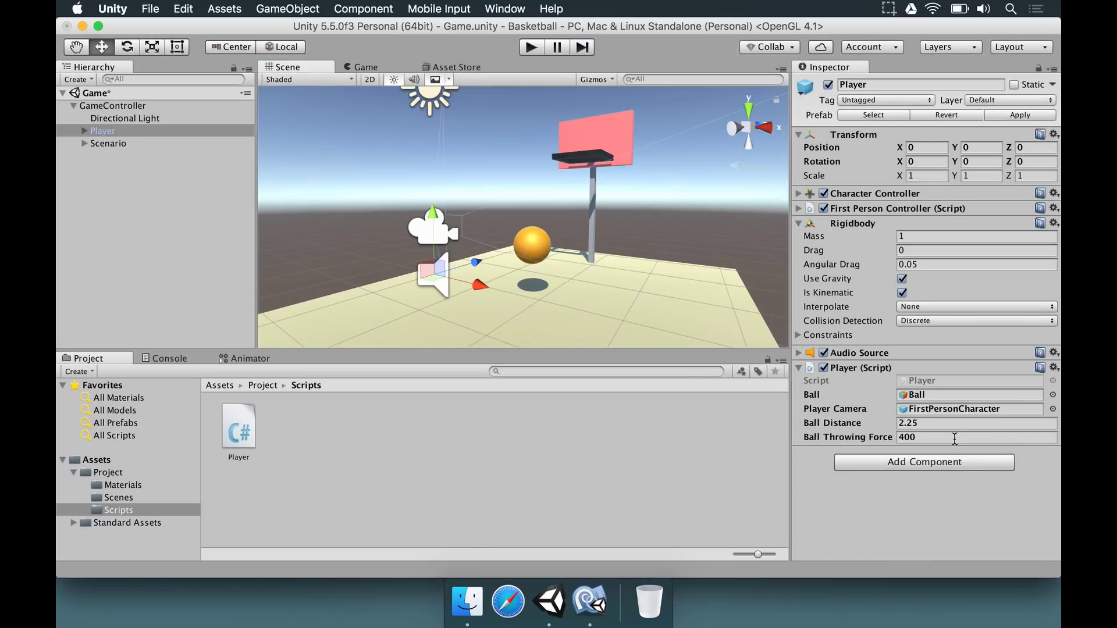
Set Ball Throwing Force to 550, play-test a throw at the backboard, and stop play mode.
left_click(954, 438)
type("550")
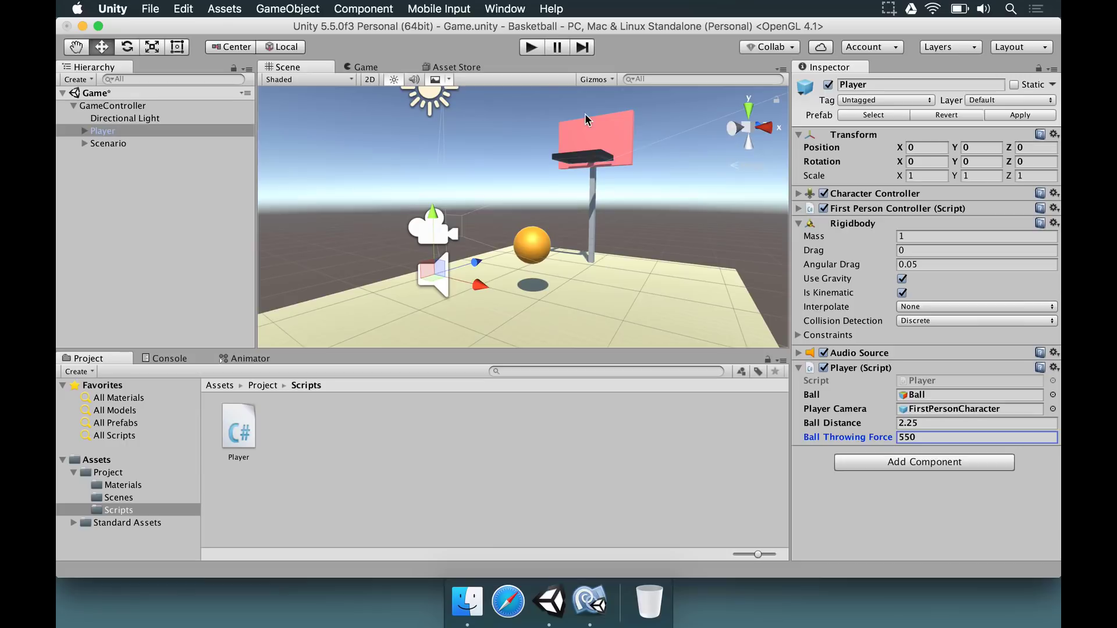
left_click(533, 49)
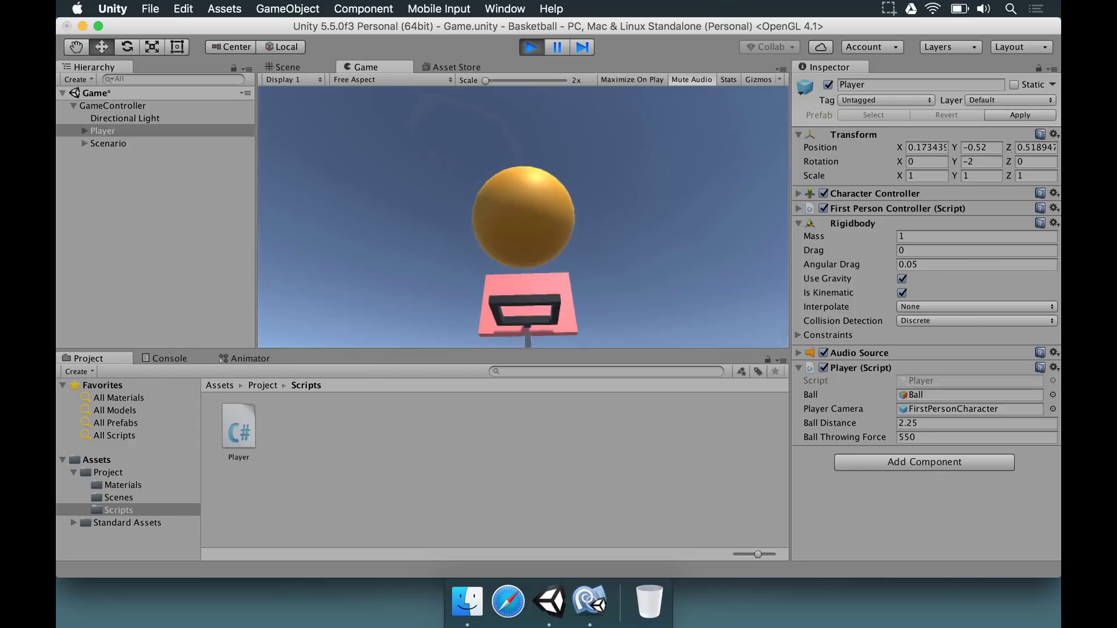
left_click(523, 217)
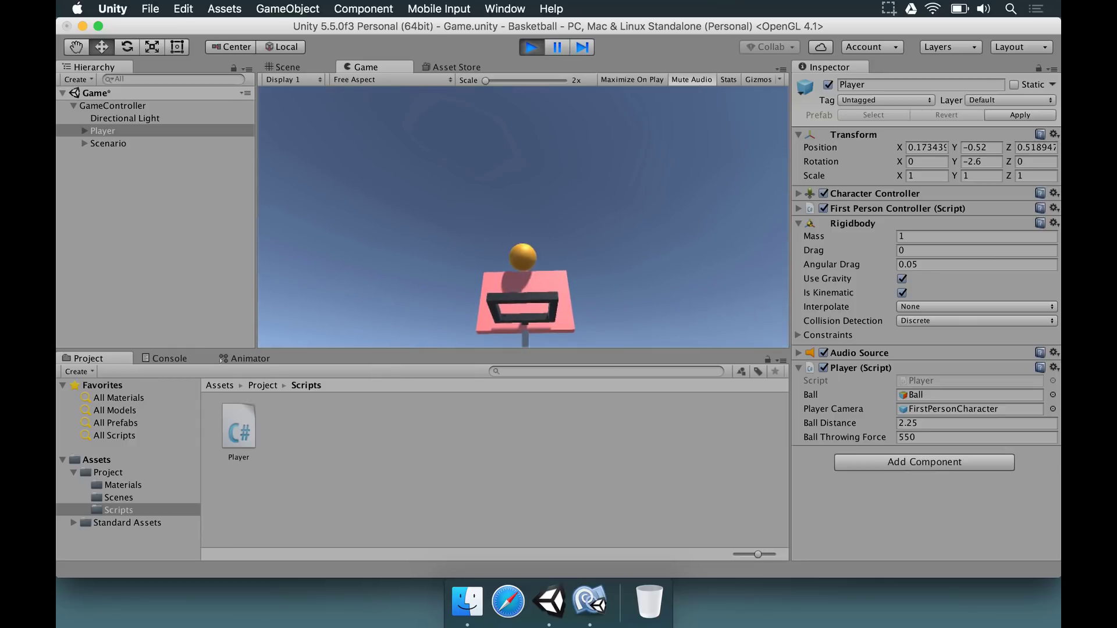
left_click(531, 47)
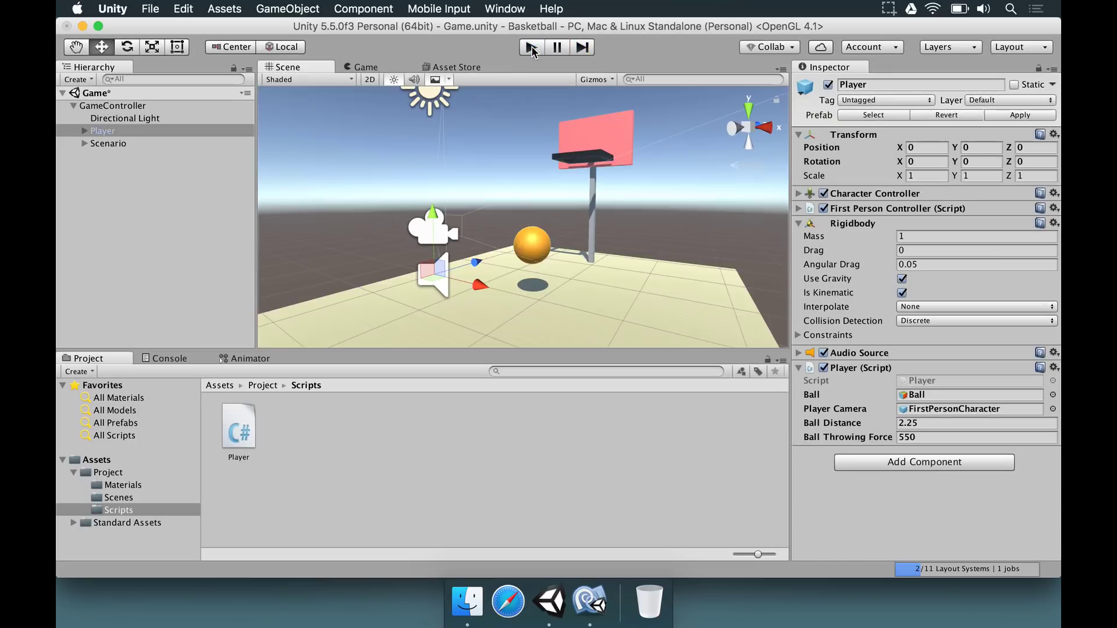
Play-test a throw at the hoop, walk the player around and into the ball on the court, and stop play mode.
left_click(531, 47)
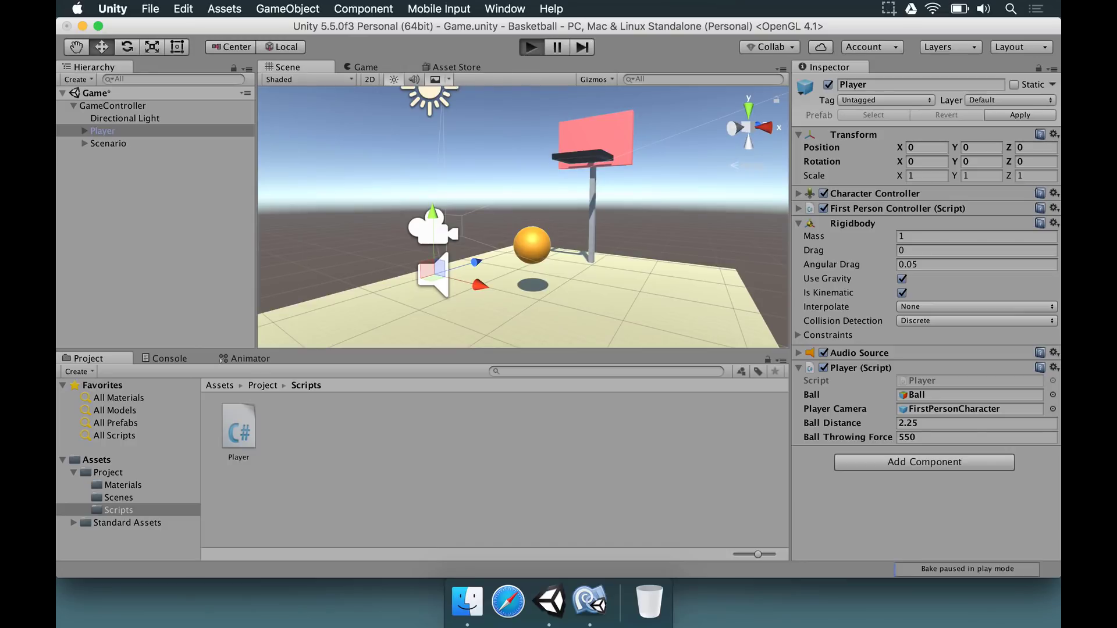
key("s")
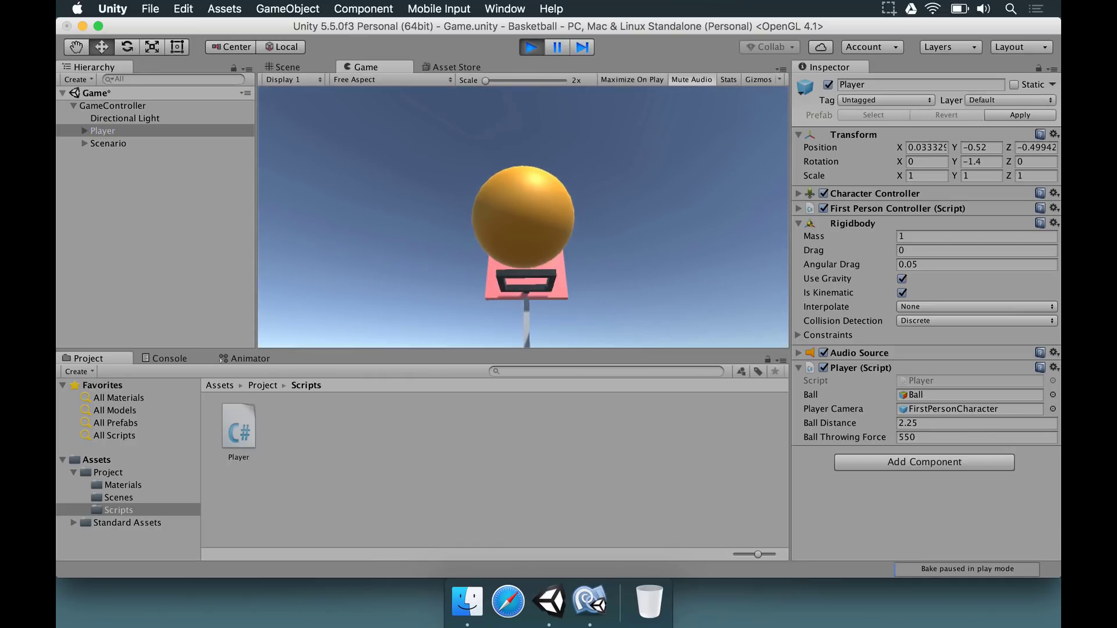
left_click(523, 217)
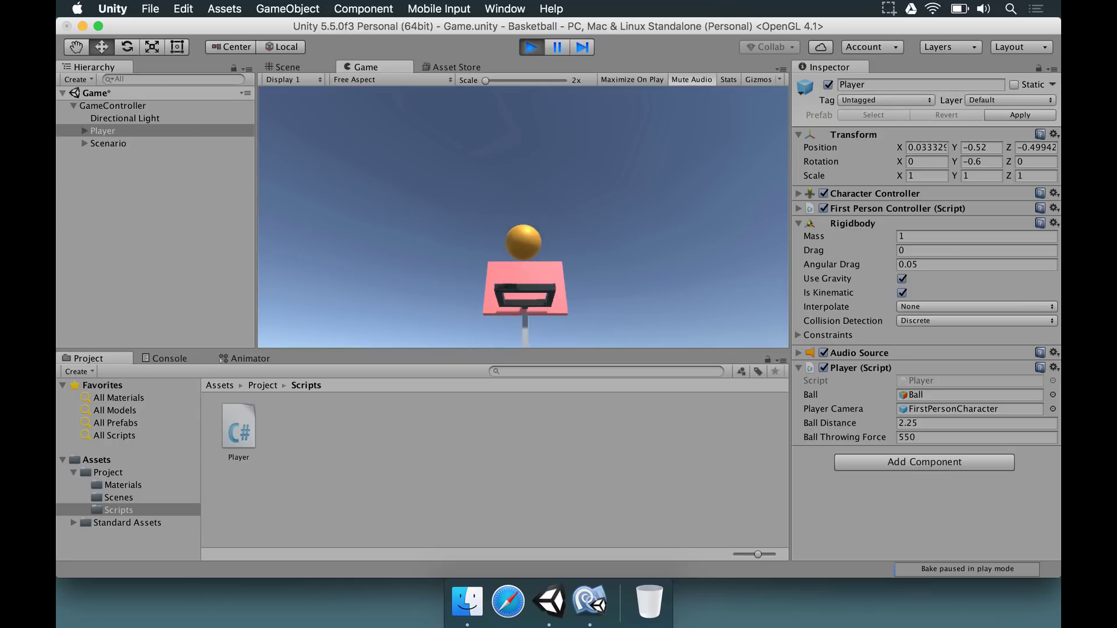
key("w")
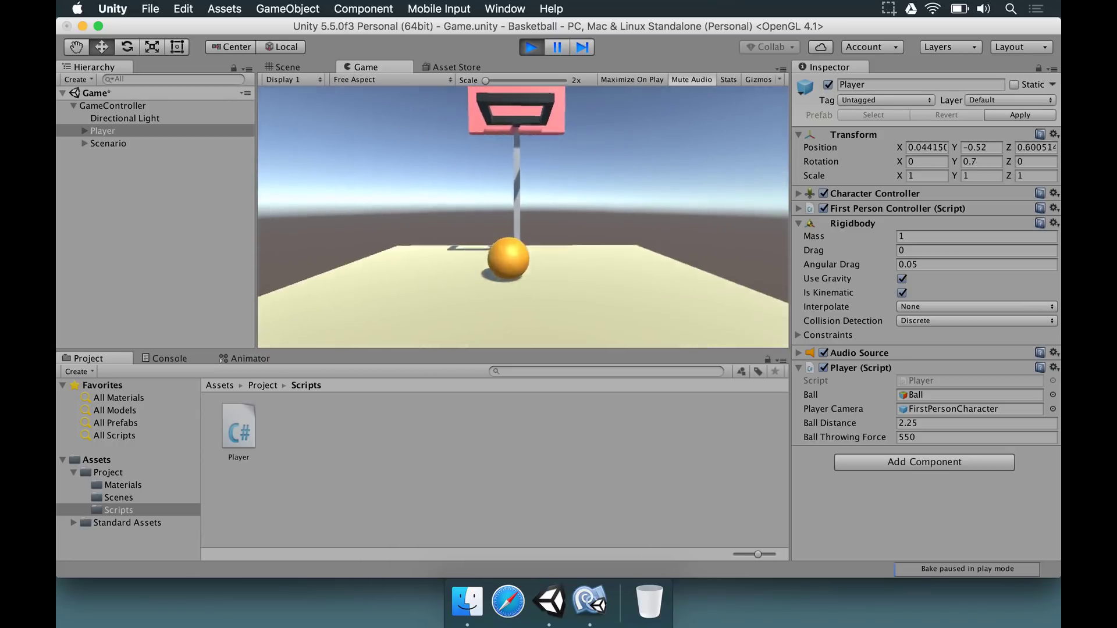
key("s")
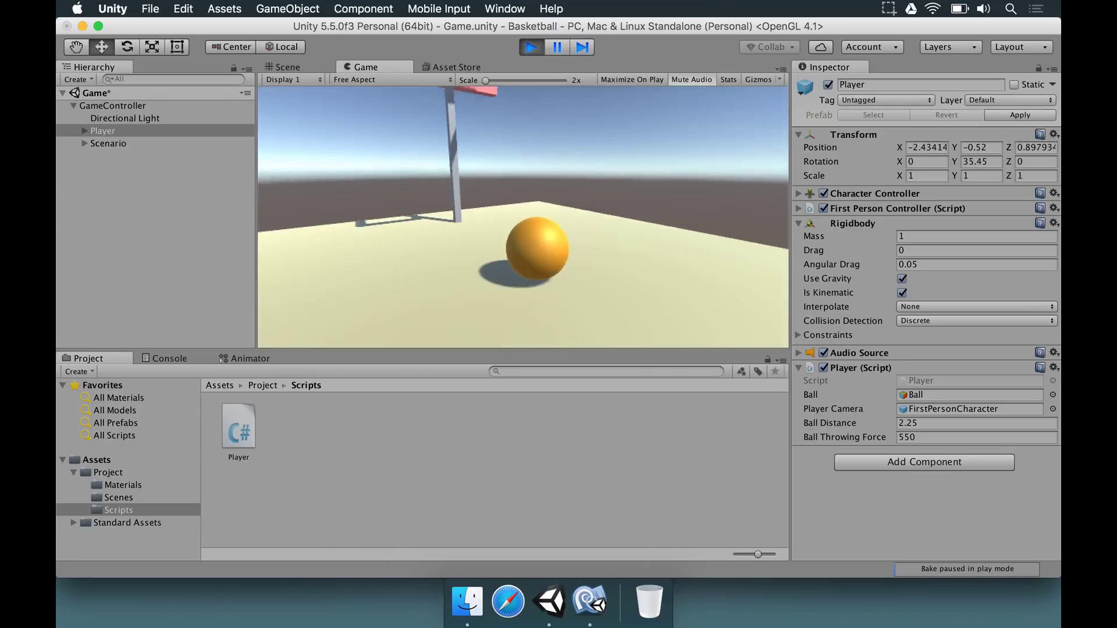
key("s")
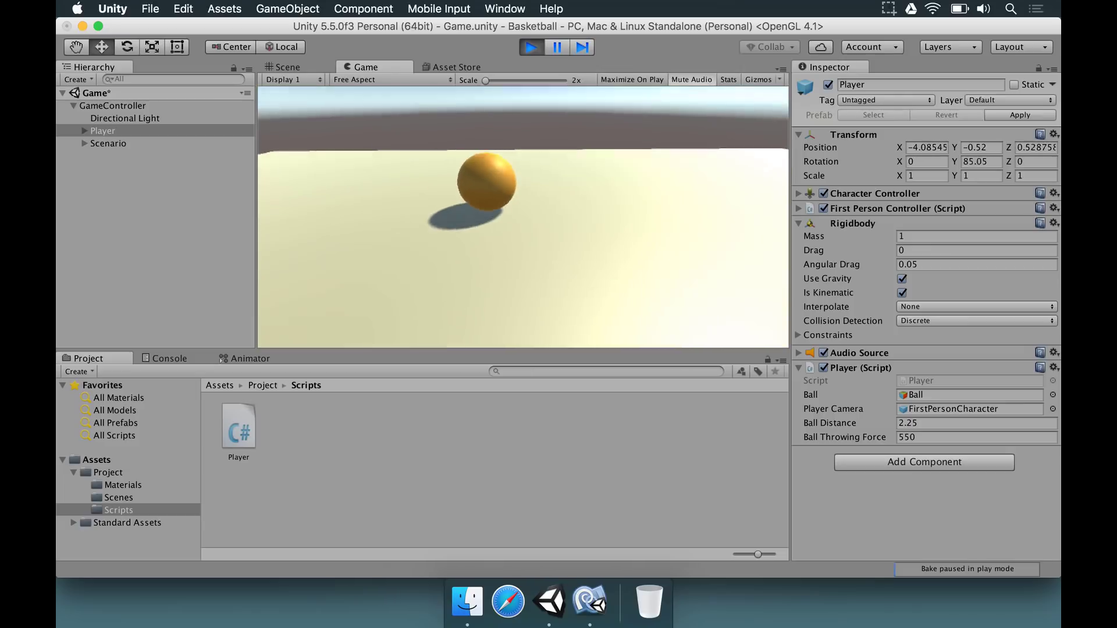
key("d")
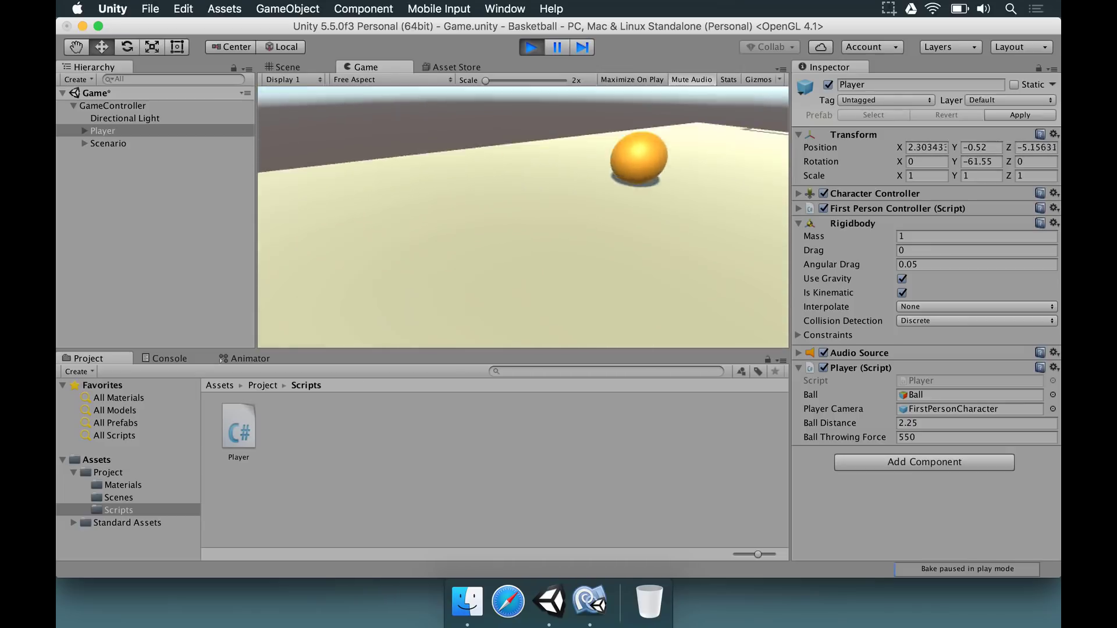
key("w")
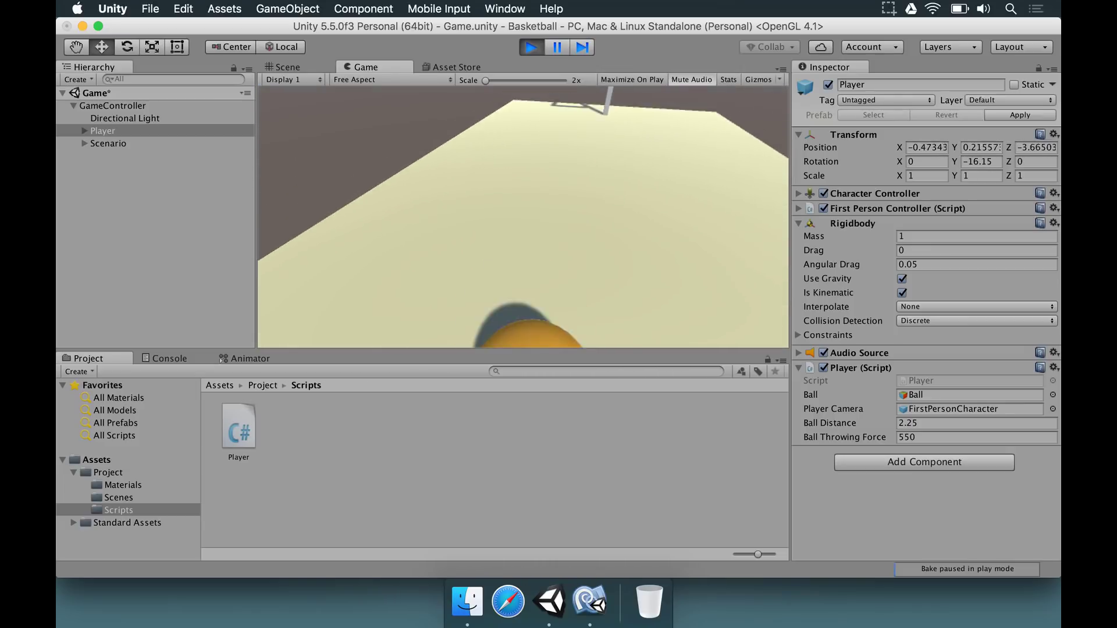
key("s")
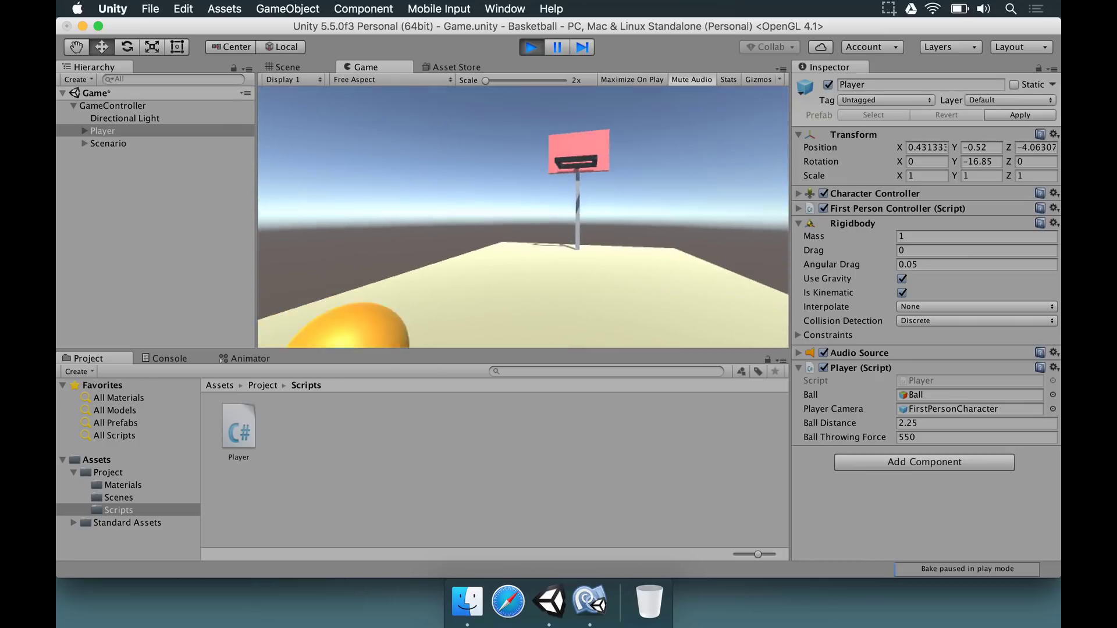
key("s")
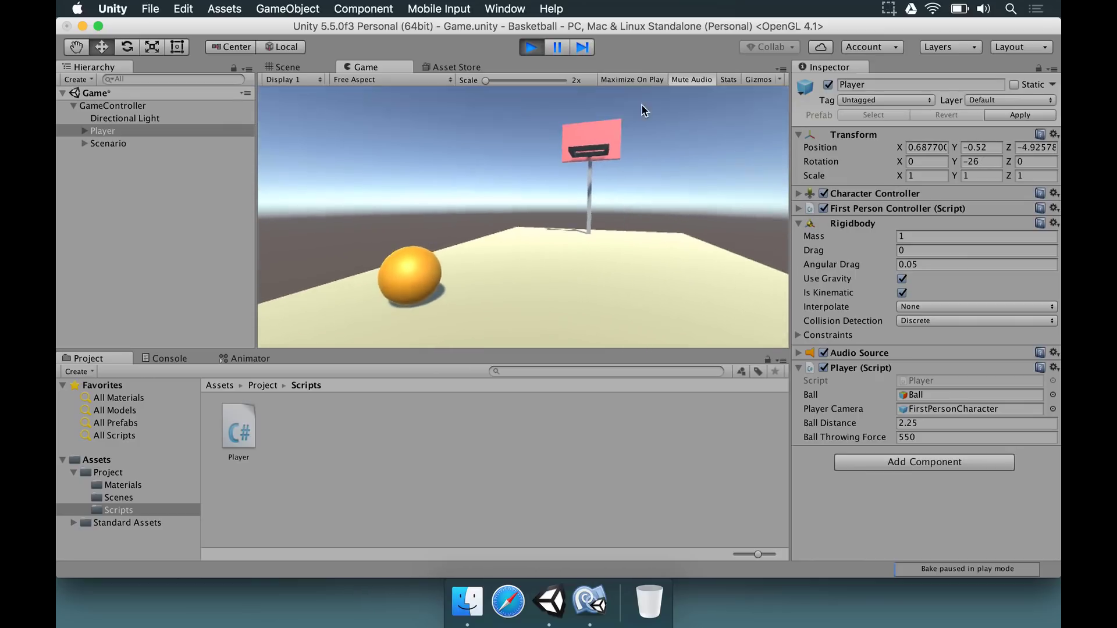
left_click(531, 47)
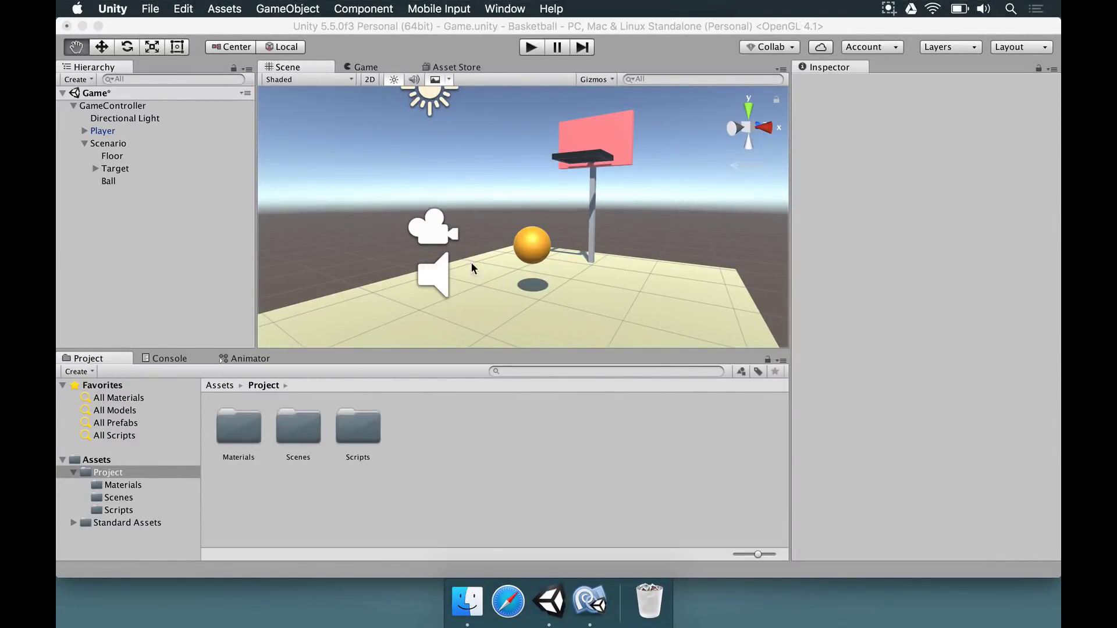
Select the Ball under Scenario and view it up close in the scene to examine its collider and Rigidbody.
left_click(108, 181)
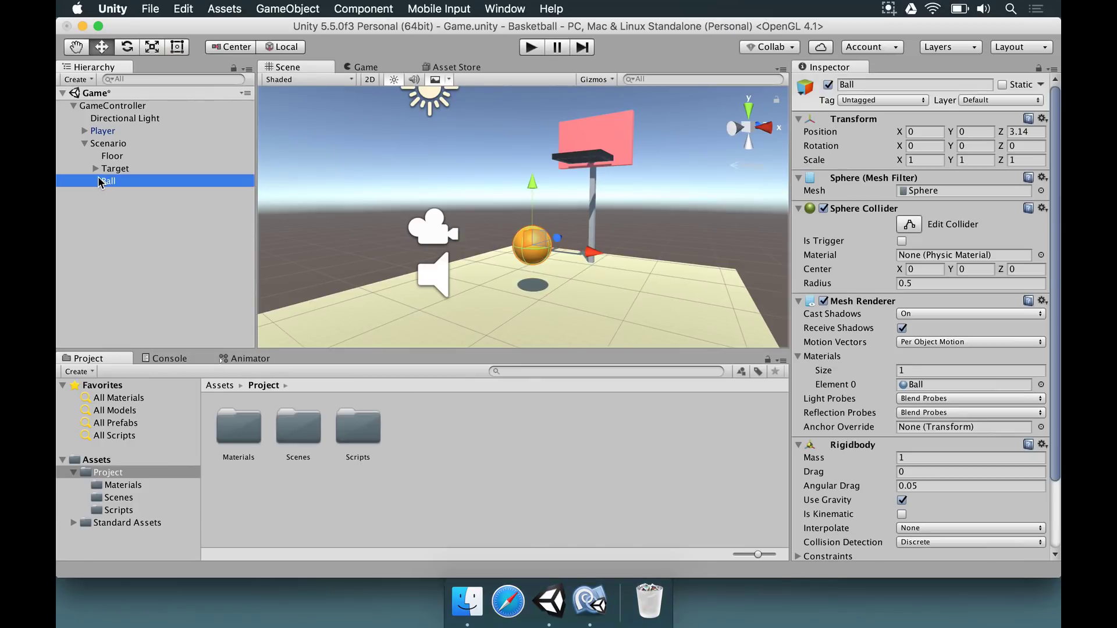
key("w")
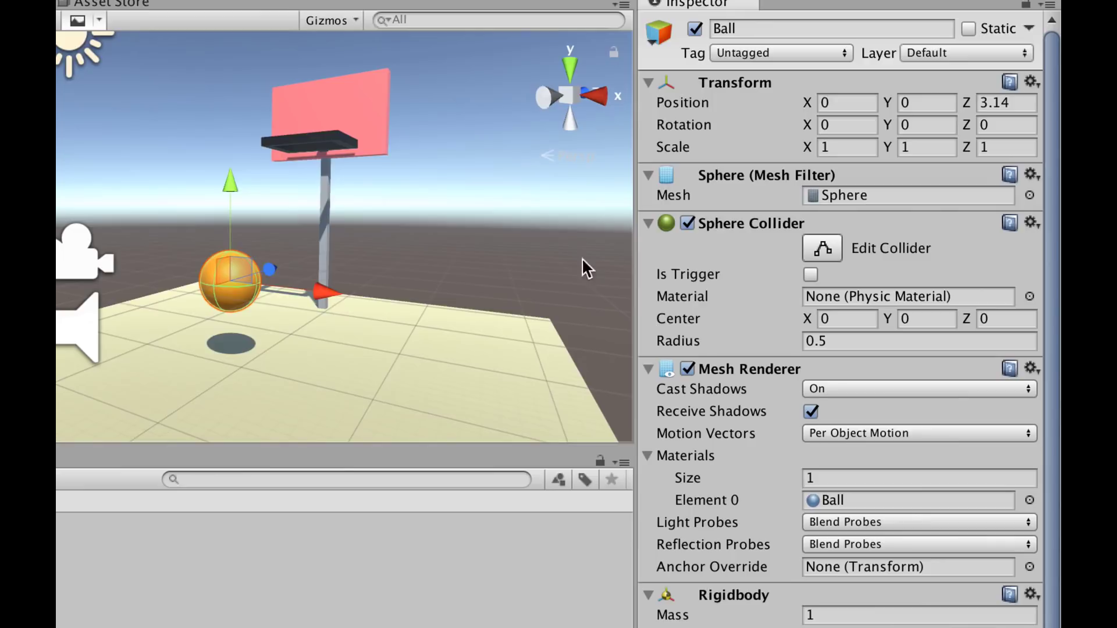
key("w")
right_click_drag(257, 278, 274, 303)
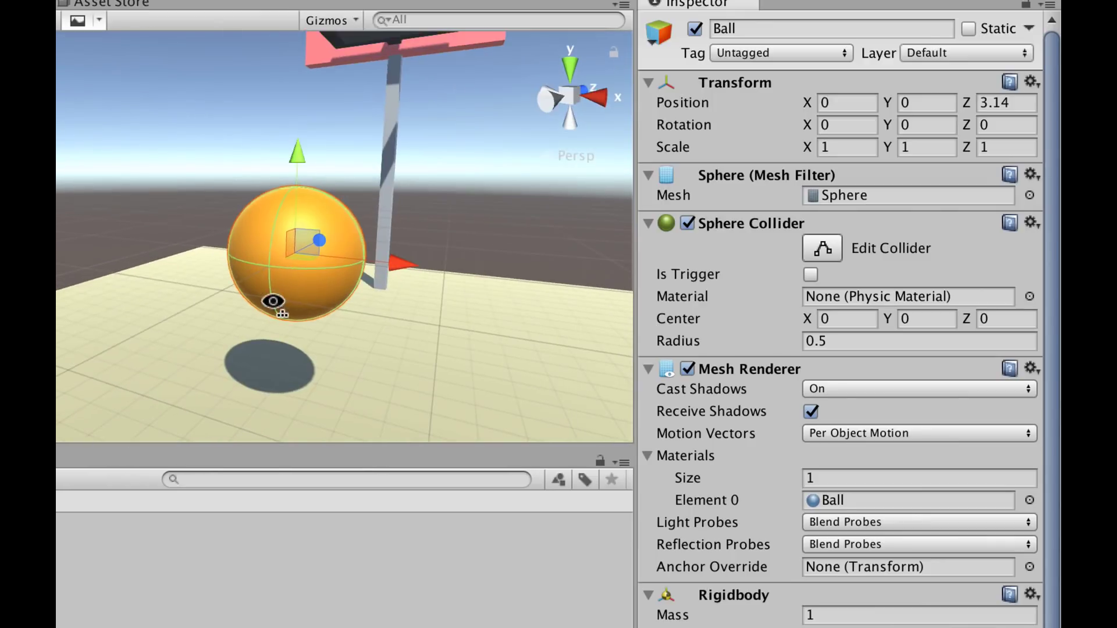
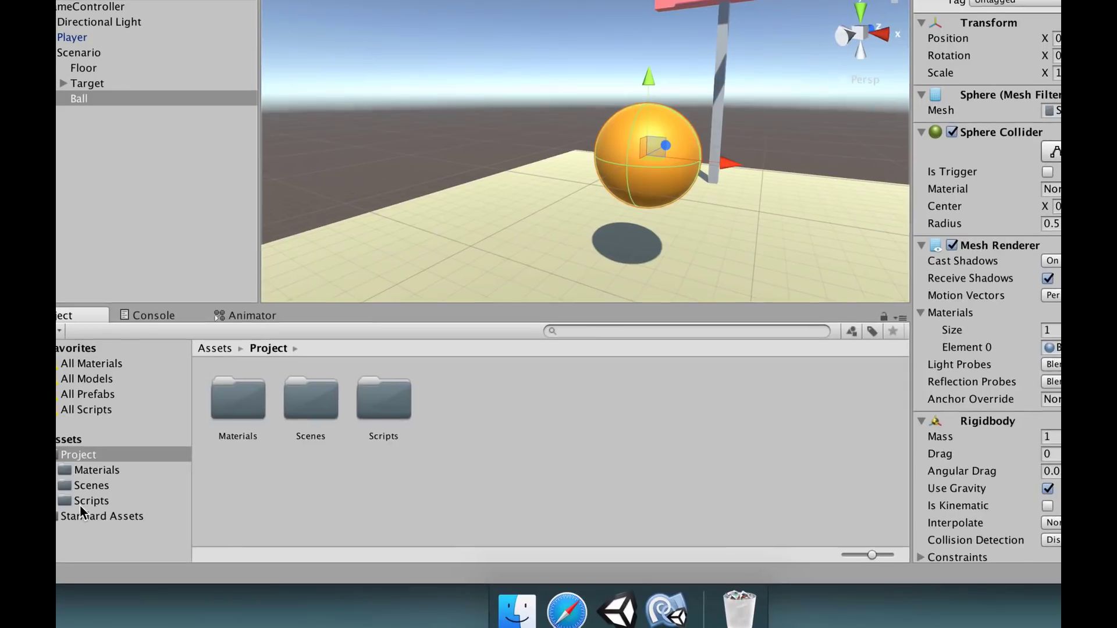
Create a folder named Physic Materials inside the Project folder.
left_click(118, 454)
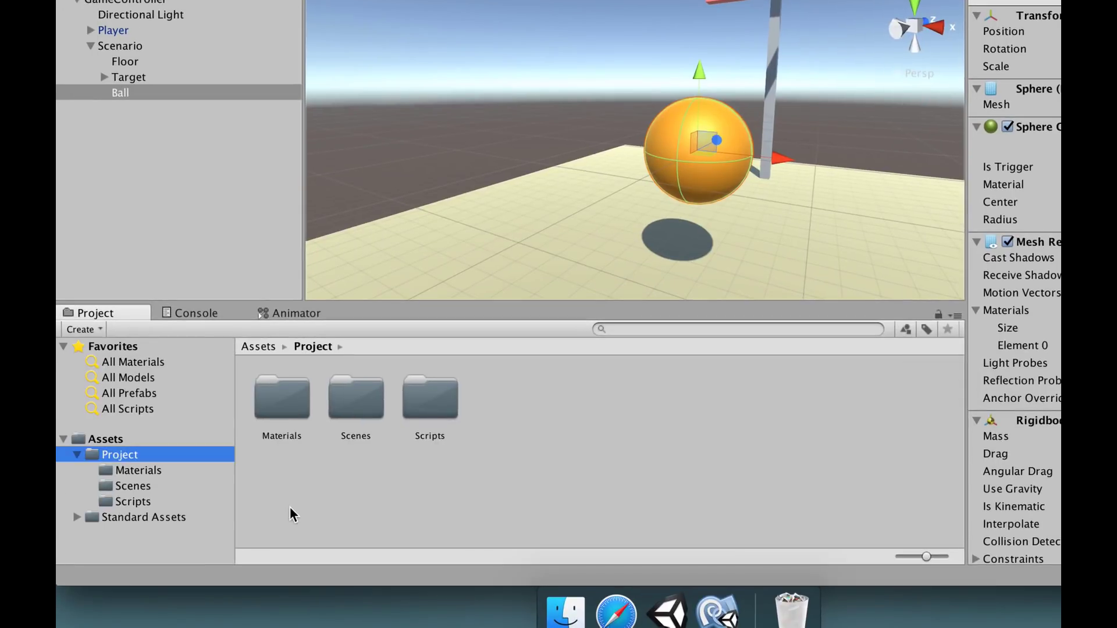
right_click(290, 507)
mouse_move(429, 243)
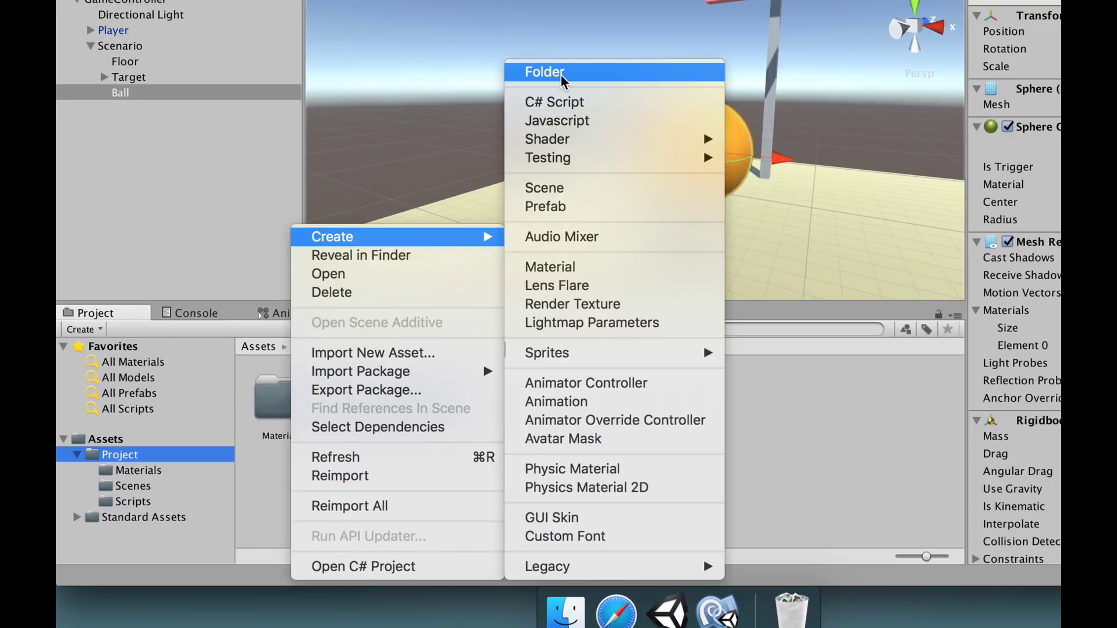
left_click(545, 71)
type("Phy")
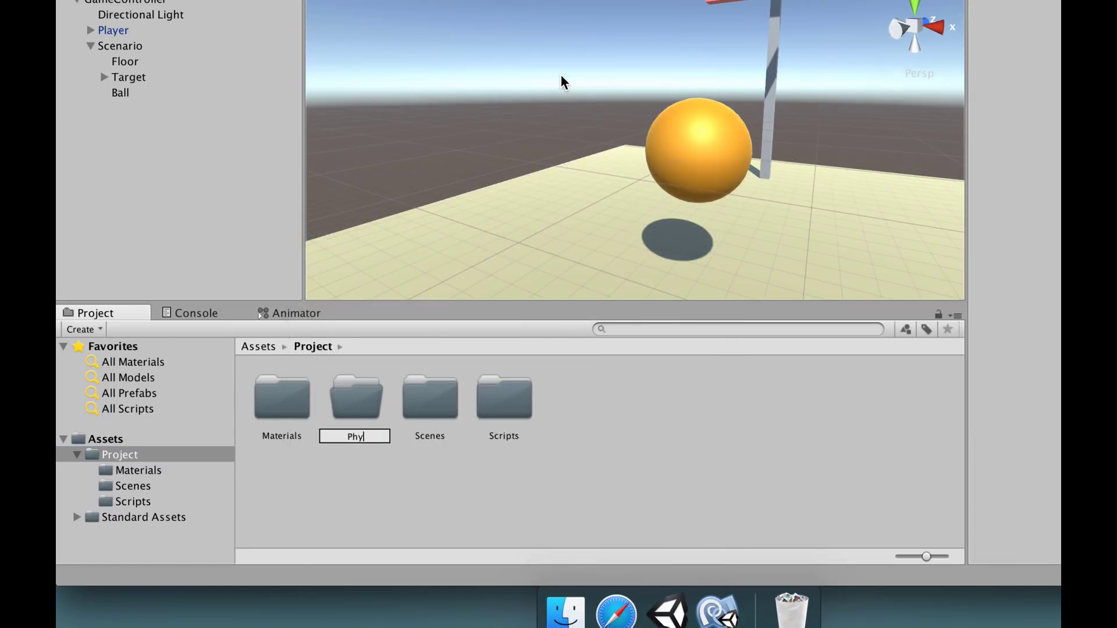
type("sic Materials")
key("Return")
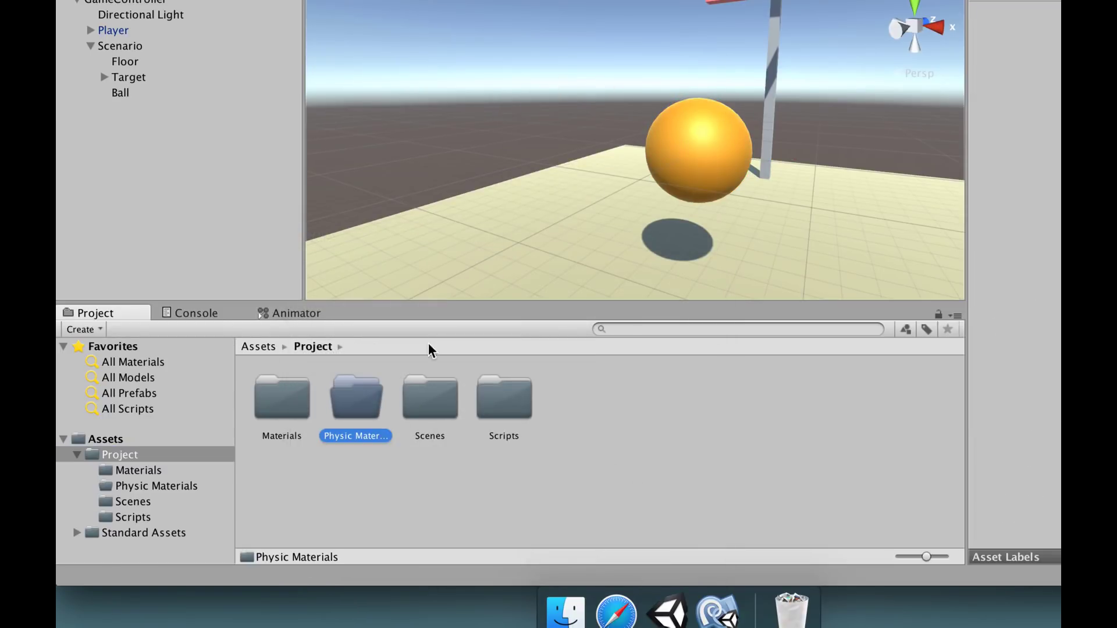
Create a physic material named Ball in the Physic Materials folder and assign it to the Ball object's Sphere Collider.
double_click(367, 404)
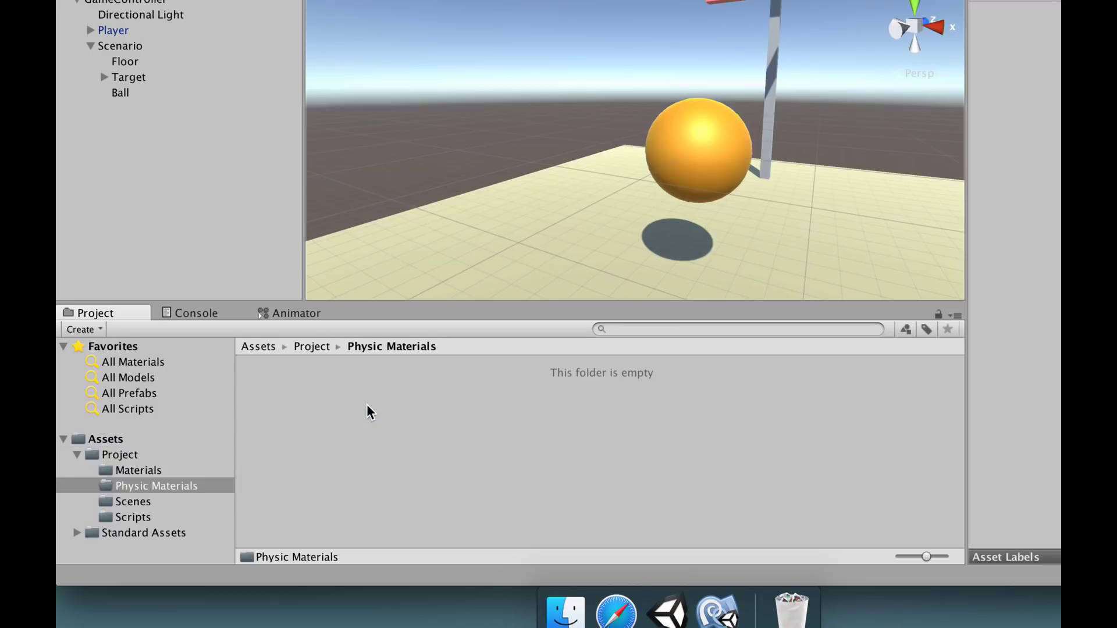
right_click(259, 472)
mouse_move(438, 239)
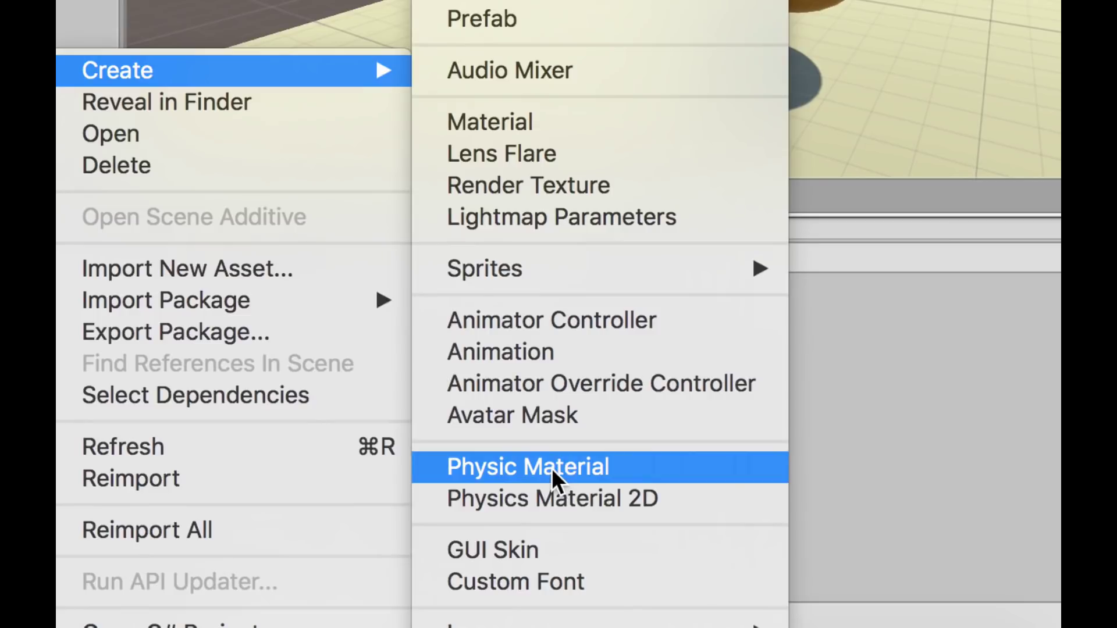
left_click(551, 469)
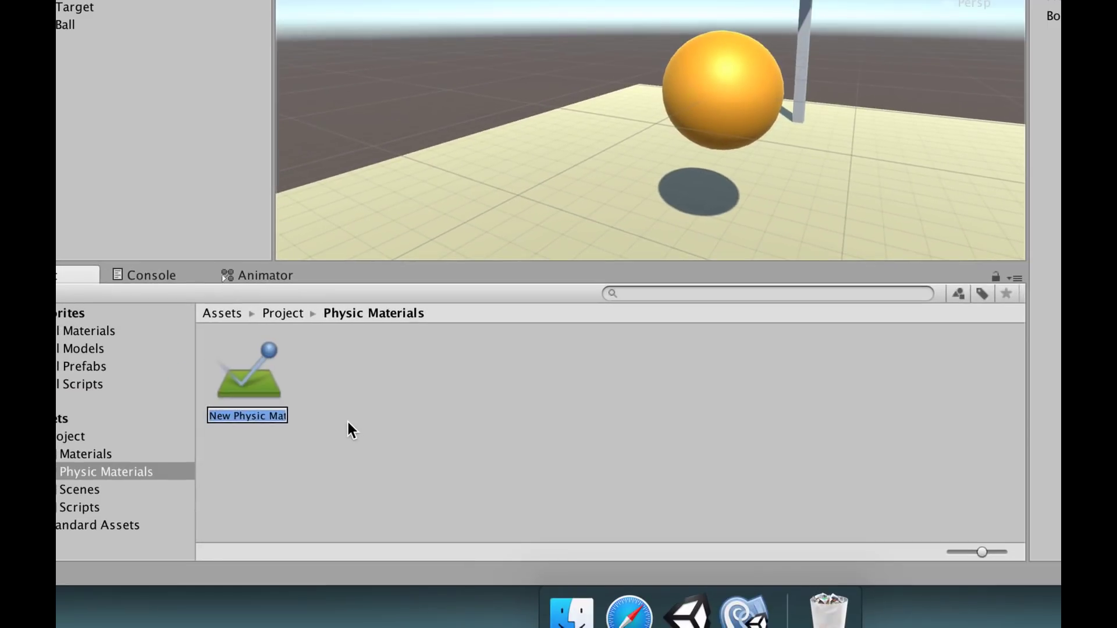
type("Ball")
key("Return")
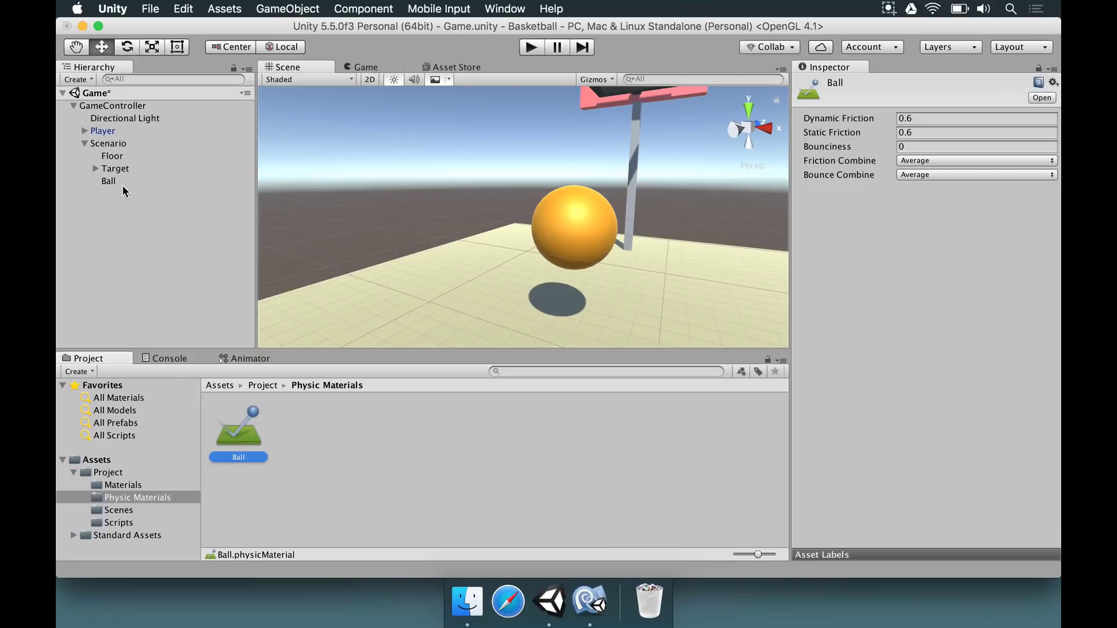
left_click(120, 183)
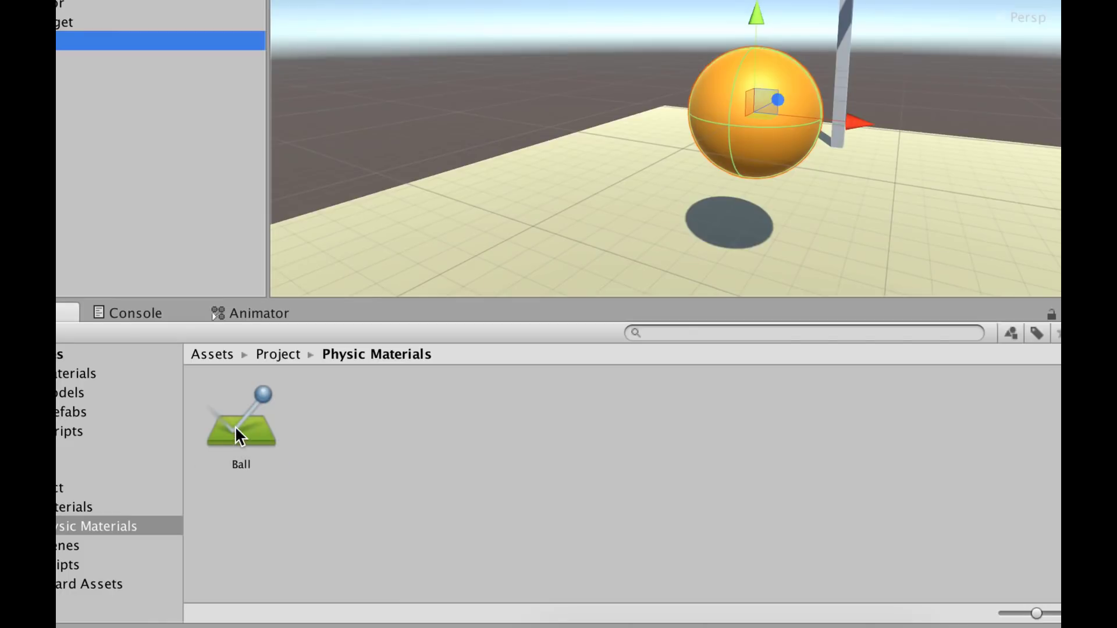
left_click_drag(235, 435, 906, 143)
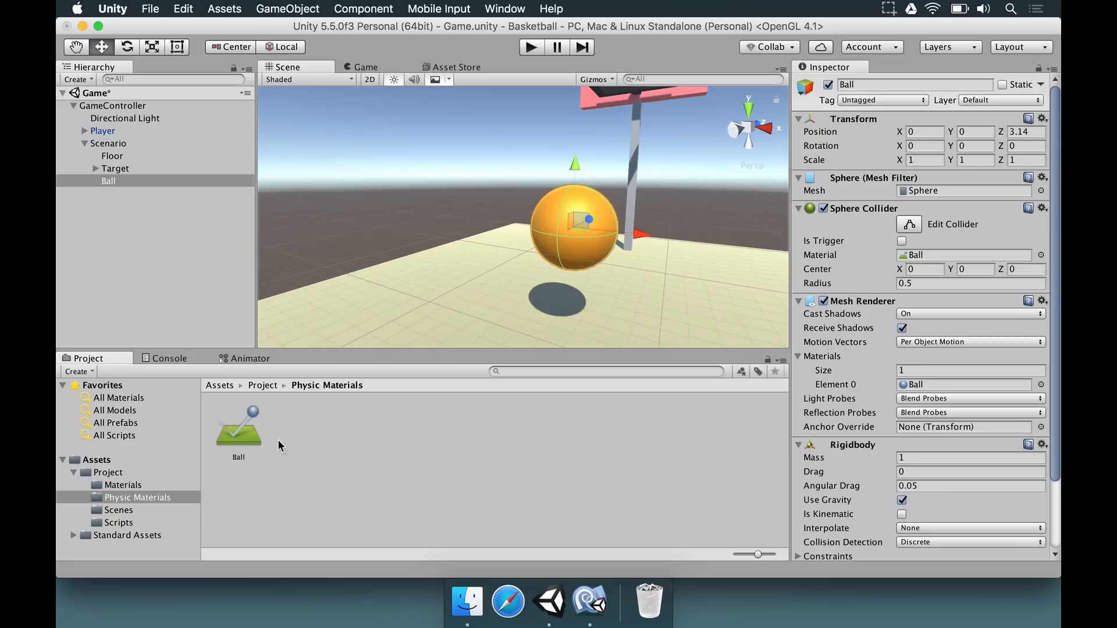
Set the Bounciness of the Ball physic material to 0.75.
left_click(261, 442)
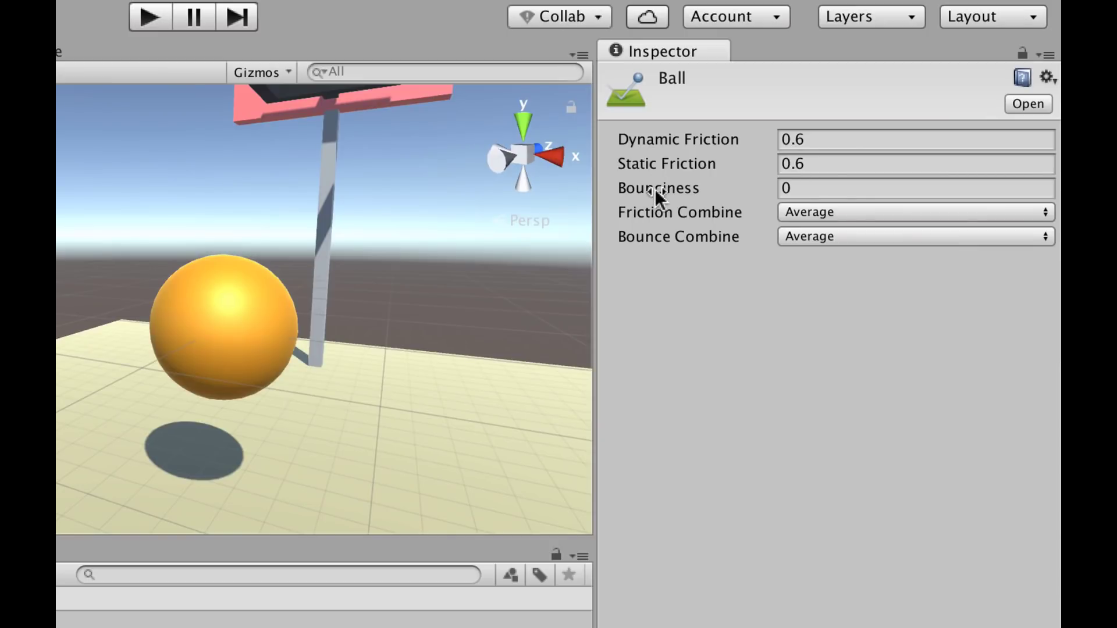
left_click(811, 189)
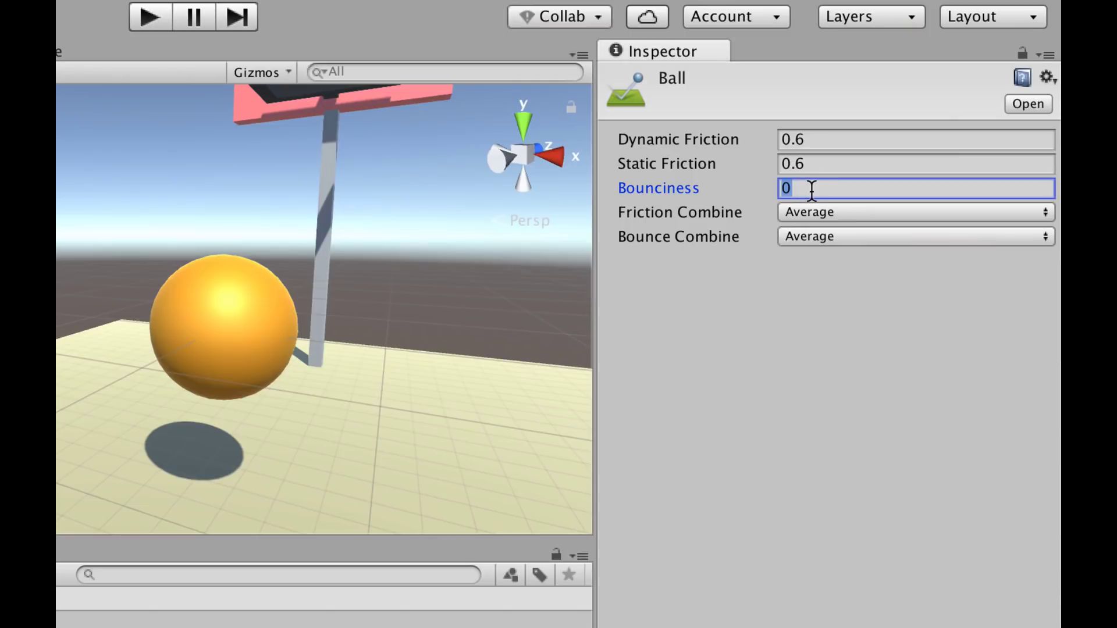
type("0.75")
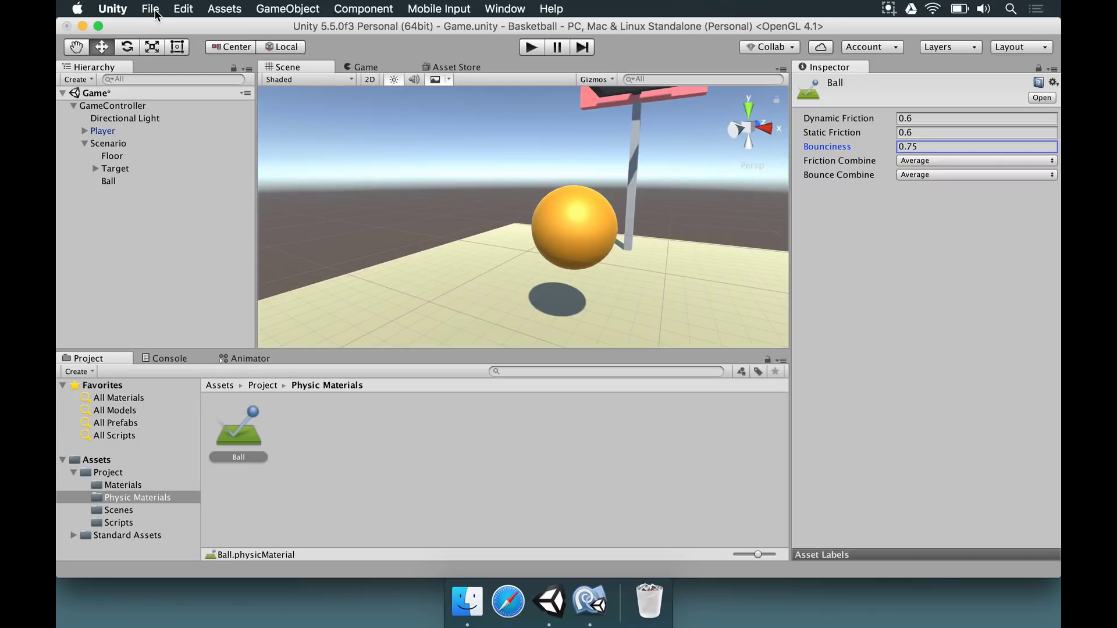
Save the scene and play-test how the ball bounces, stopping play mode at the end.
left_click(152, 9)
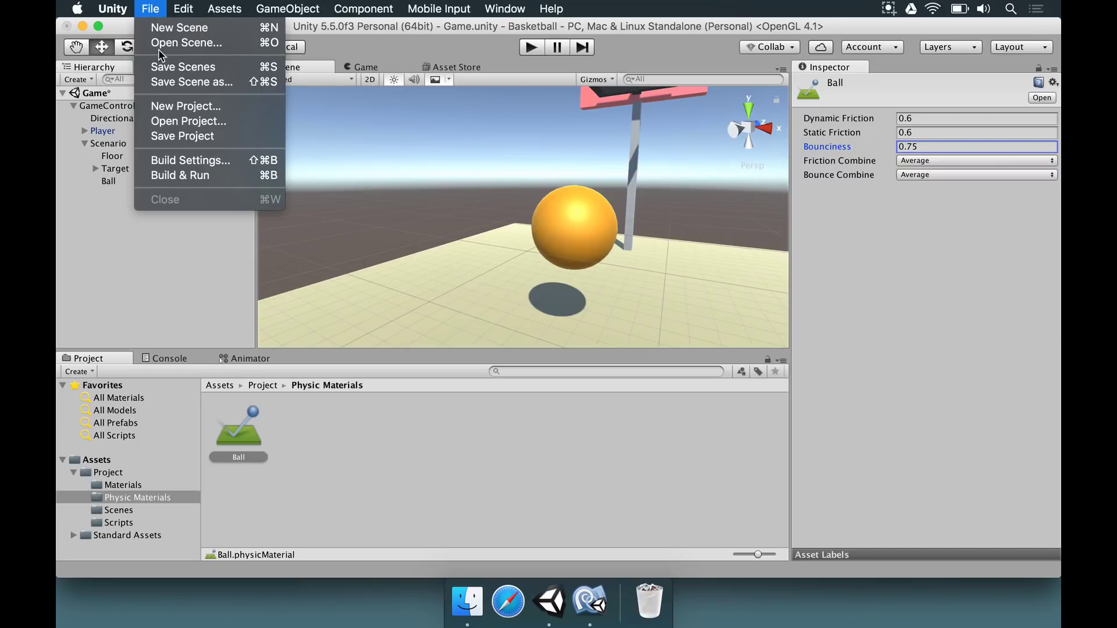
left_click(180, 70)
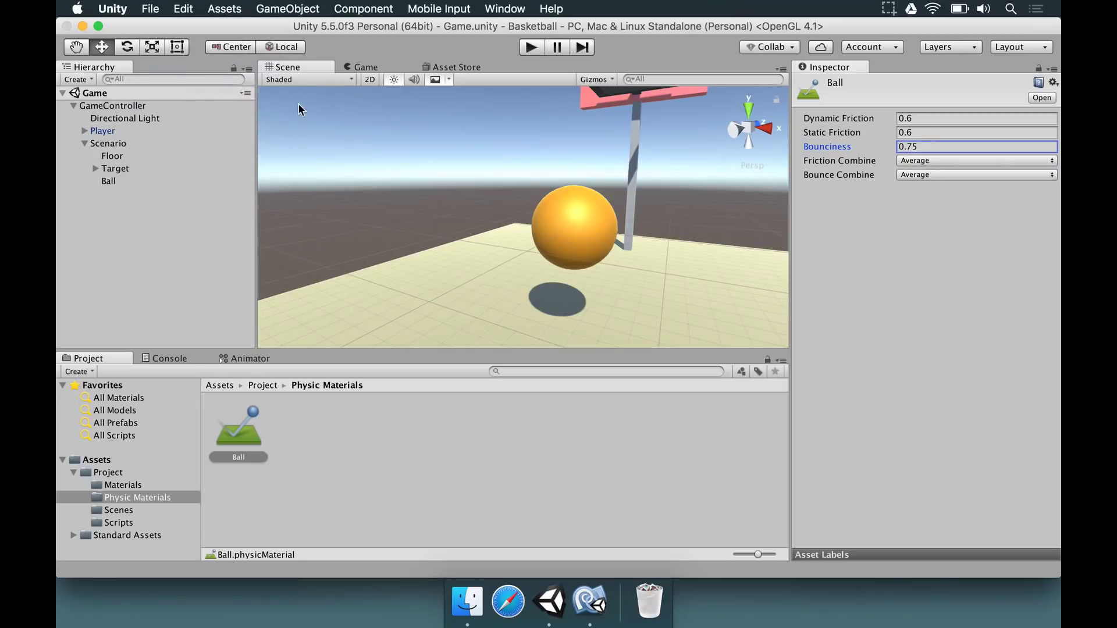
left_click(536, 49)
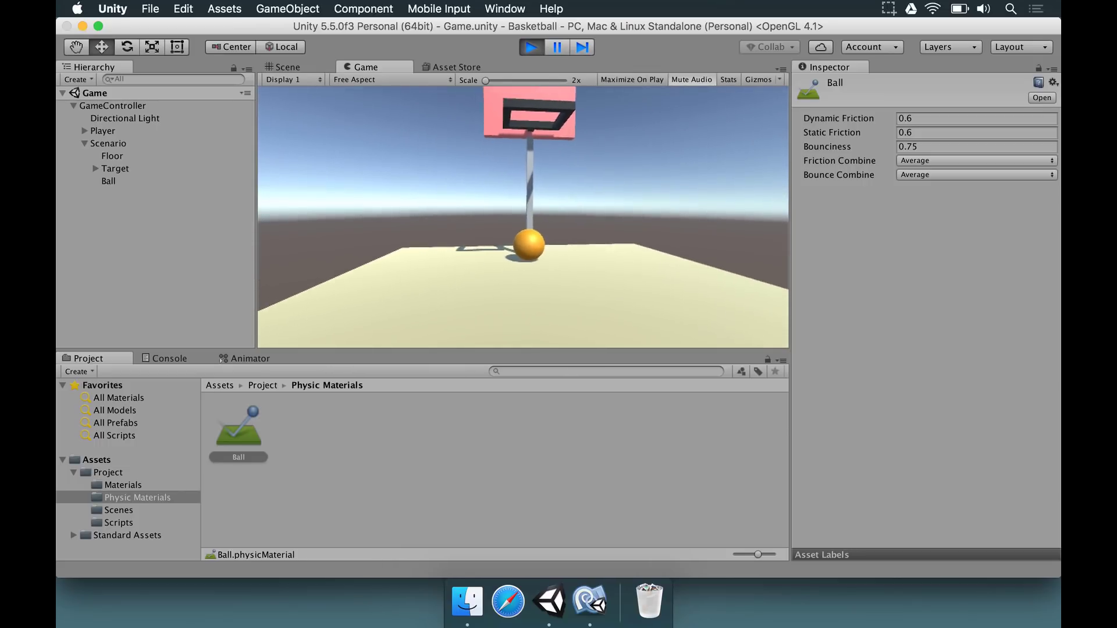
key("super+p")
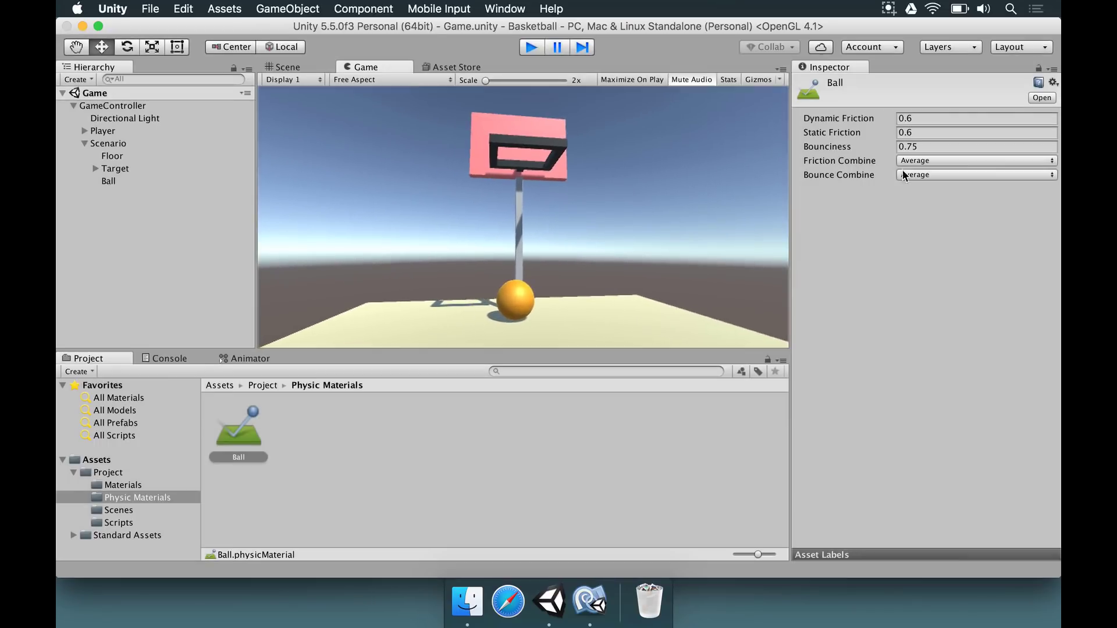
Set the Ball physic material's Bounciness to 0.85, play-test the bounce, and stop play mode.
left_click(915, 147)
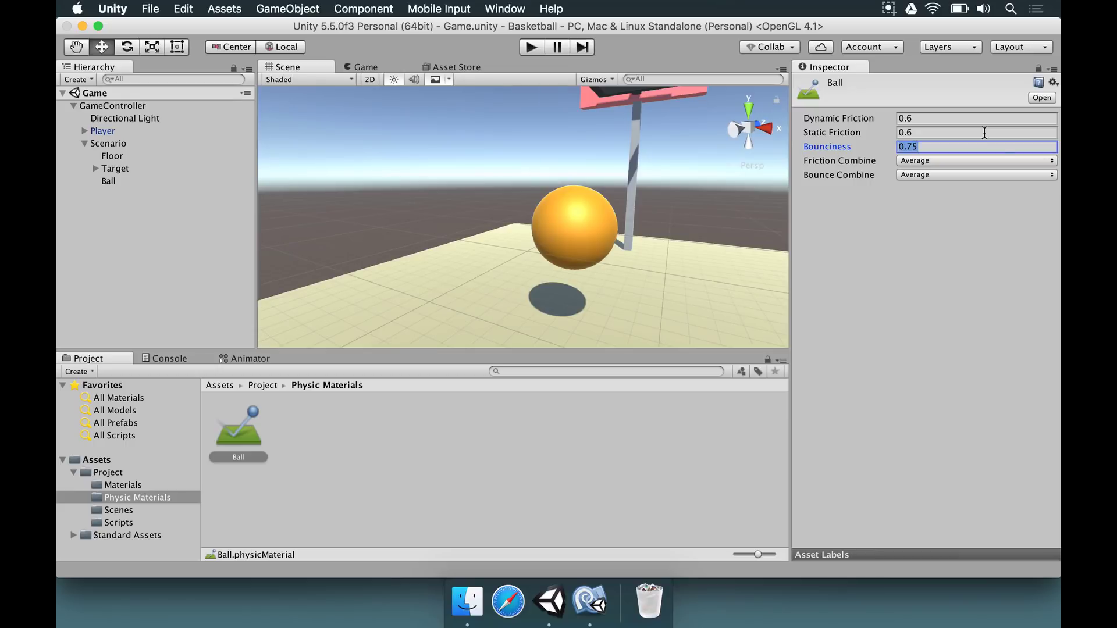
type("0.")
left_click(532, 47)
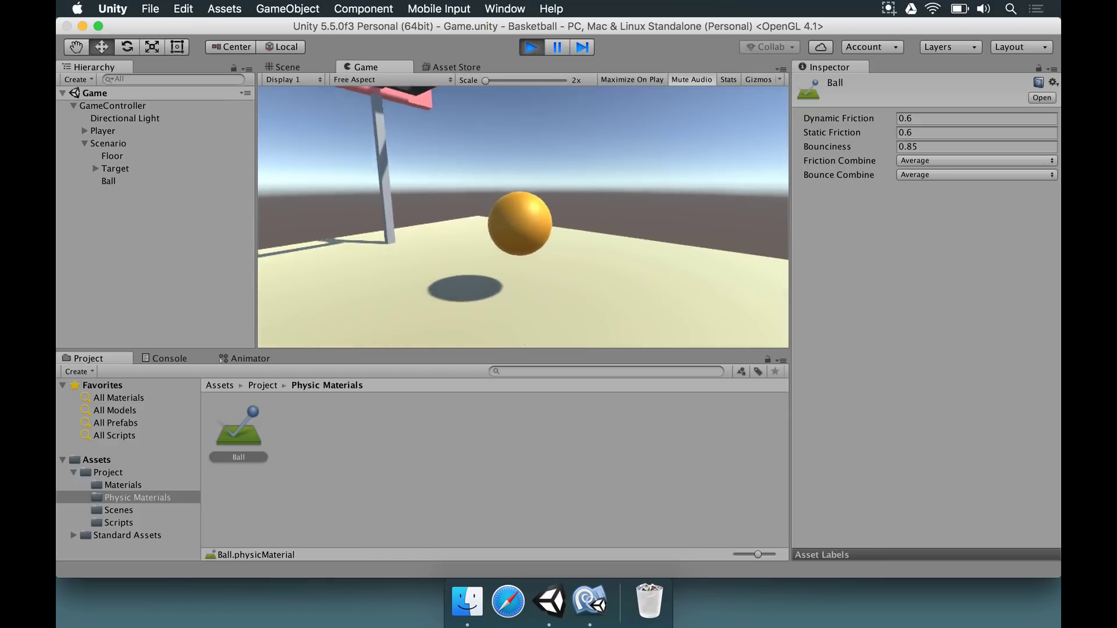
left_click(530, 47)
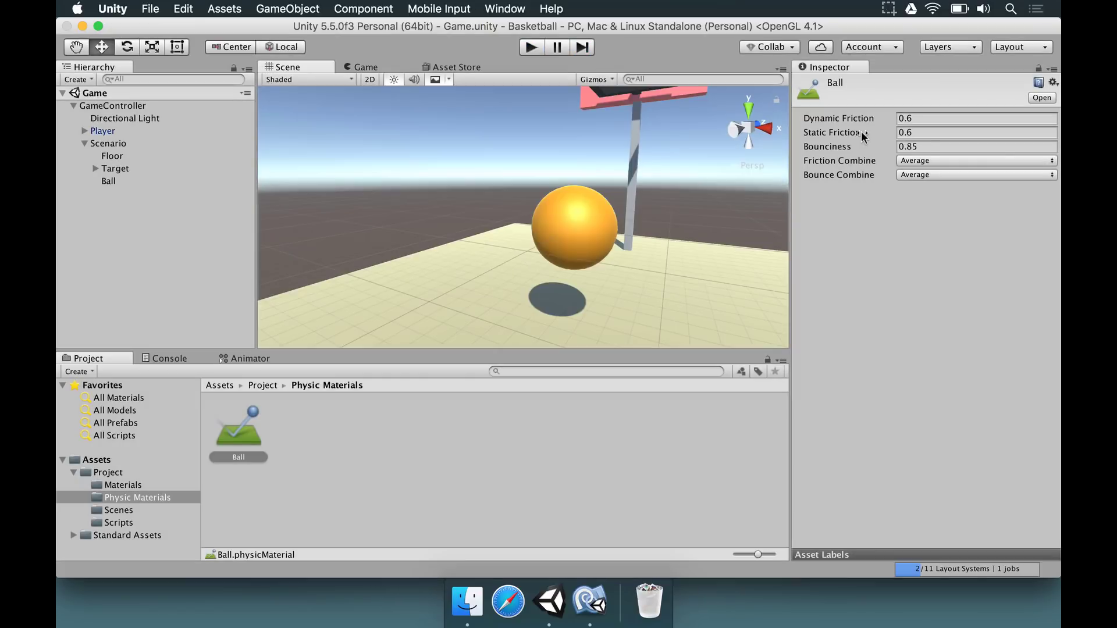
Set the Ball physic material's Bounciness to 0.75.
left_click(932, 146)
type("0.")
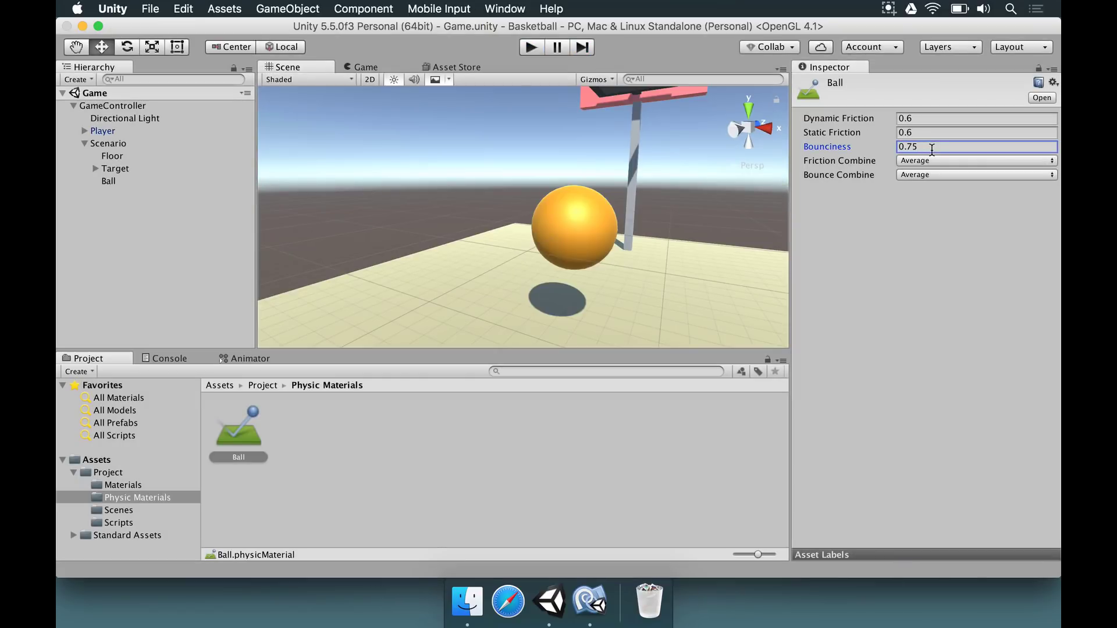
right_click_drag(547, 236, 734, 282)
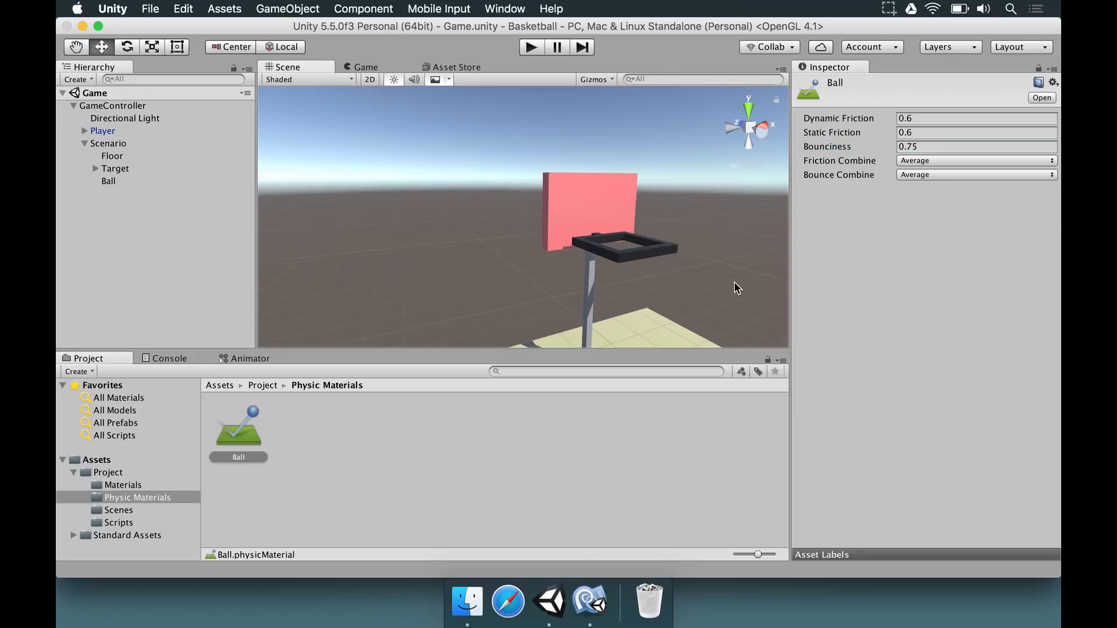
Examine the Board, Hoop and Pole of the basketball target and the physics material settings of their colliders.
left_click(569, 200)
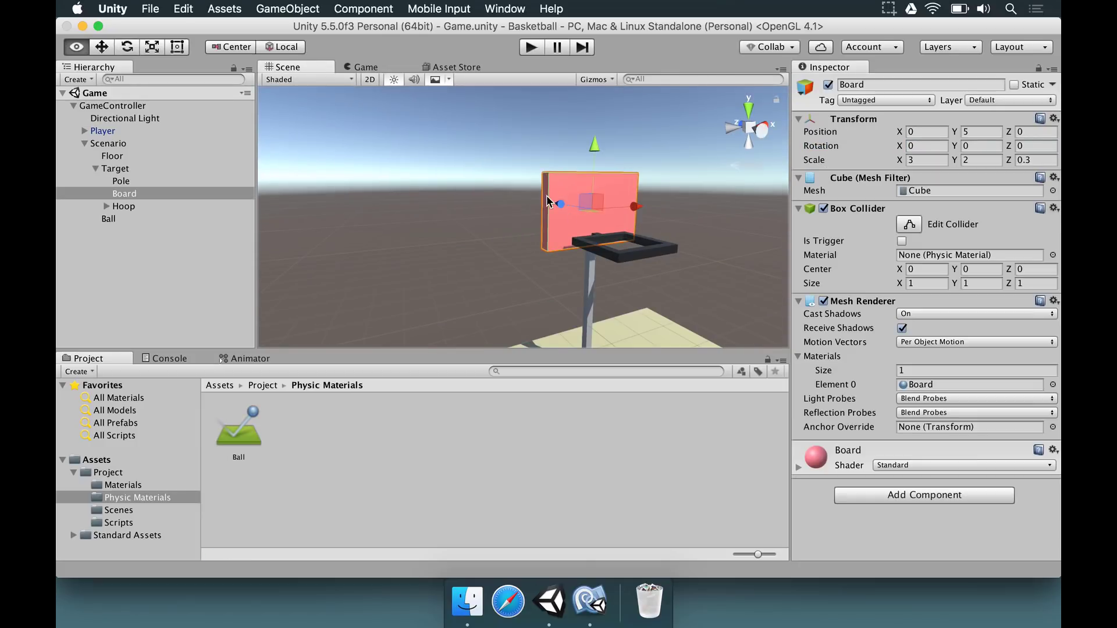
left_click_drag(546, 194, 611, 245, "alt")
left_click(615, 252)
left_click(602, 289)
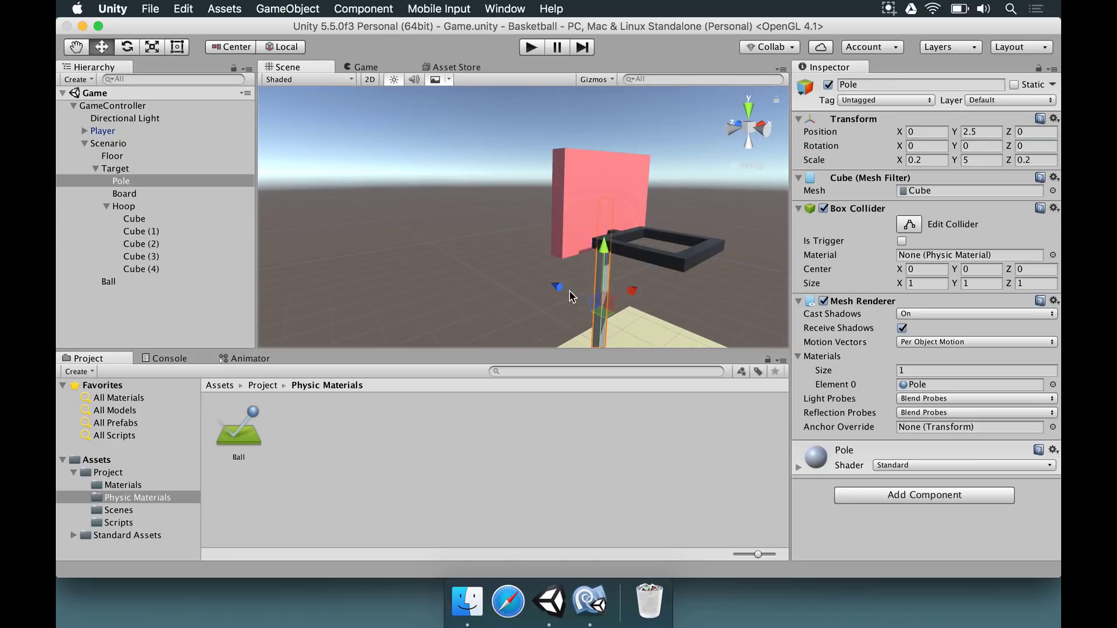
left_click(453, 186)
right_click_drag(462, 221, 334, 209)
key("s")
left_click(106, 208)
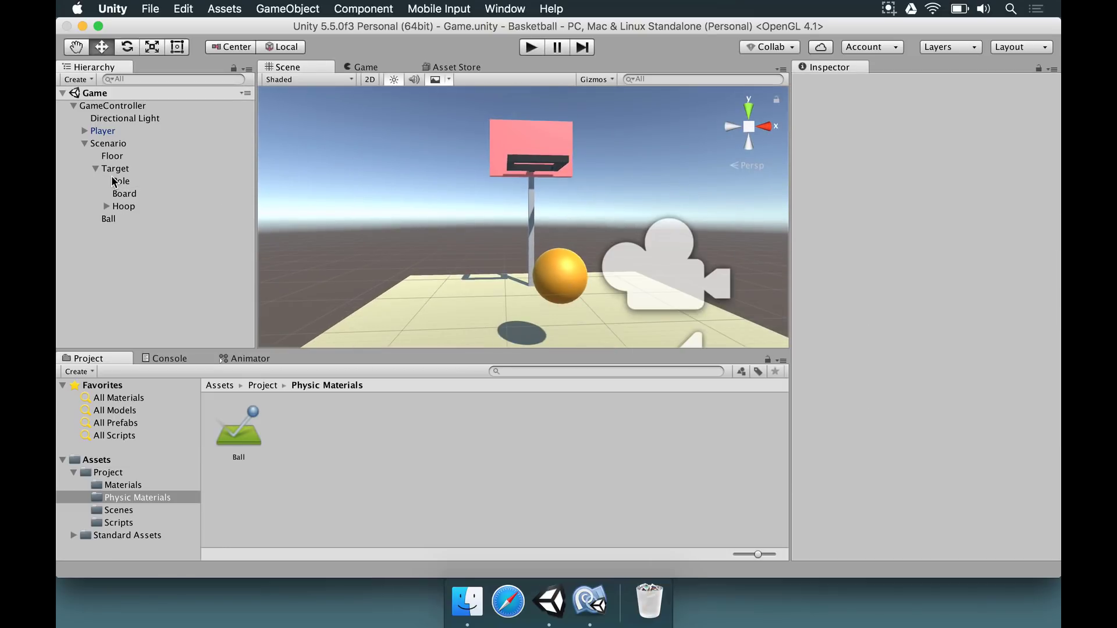
left_click(103, 170)
Try the Ball, MaxFriction, Metal, Rubber and Wood physic materials on the Floor's Box Collider, and reset its material to None.
left_click(110, 157)
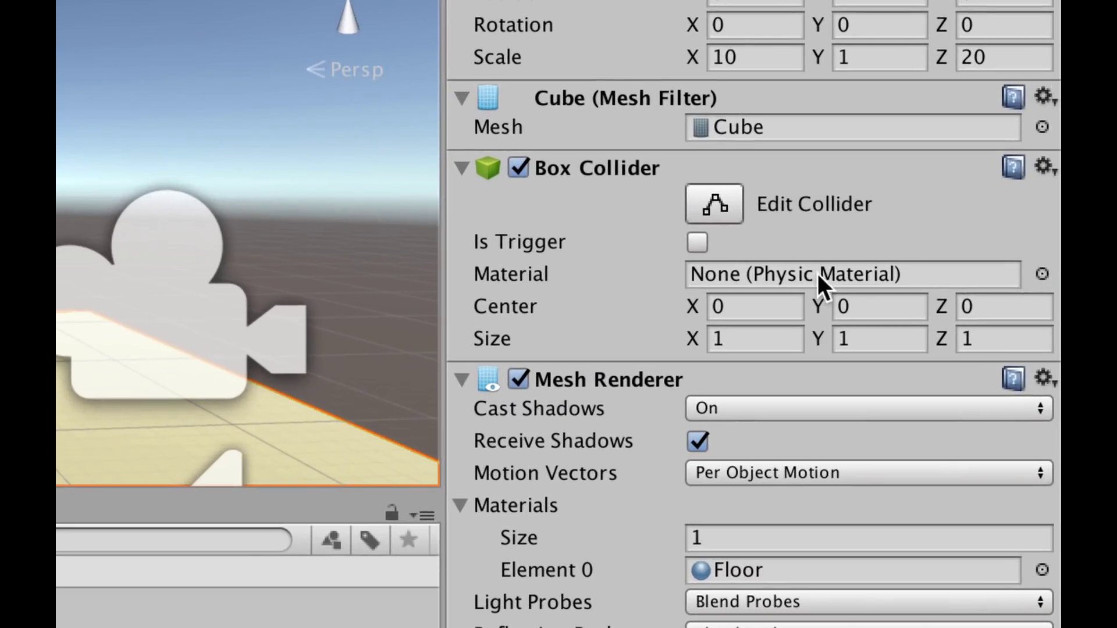
left_click(1042, 274)
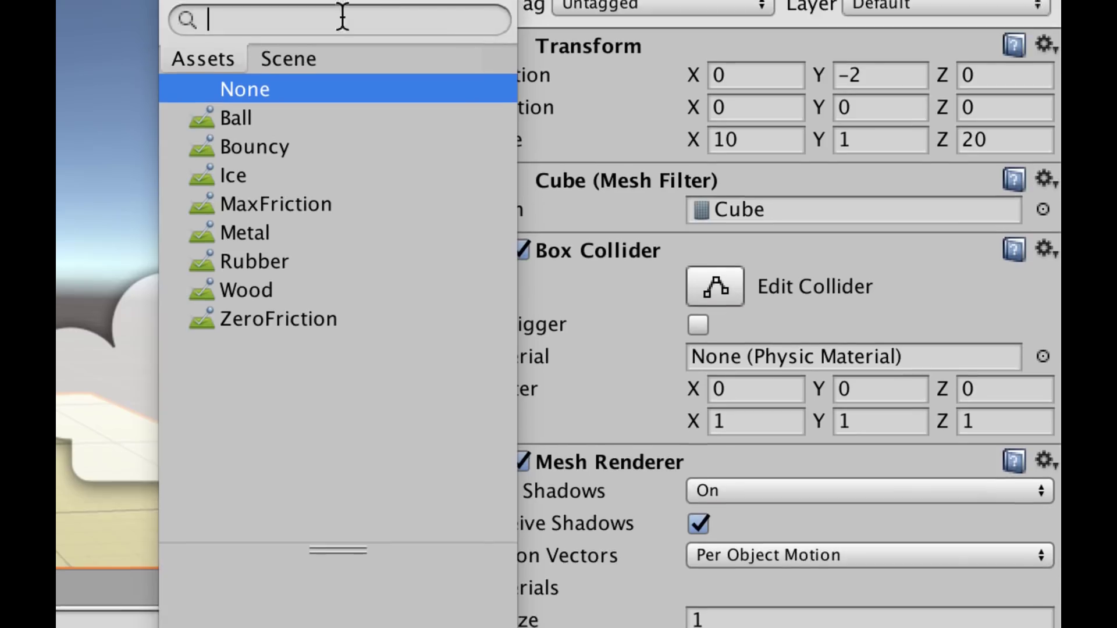
left_click(256, 116)
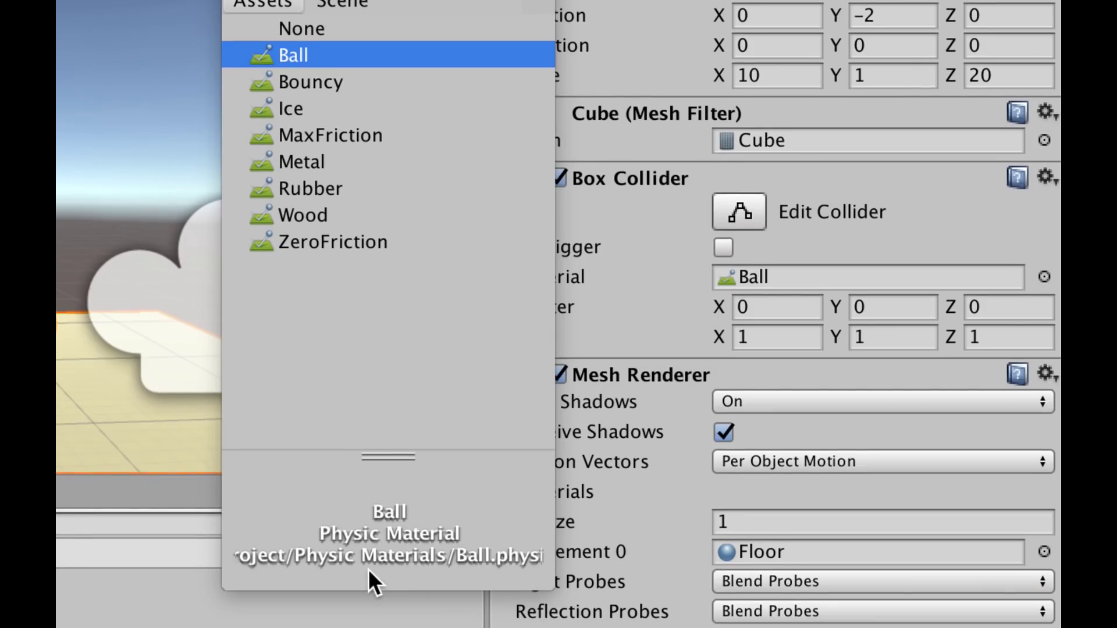
left_click(334, 136)
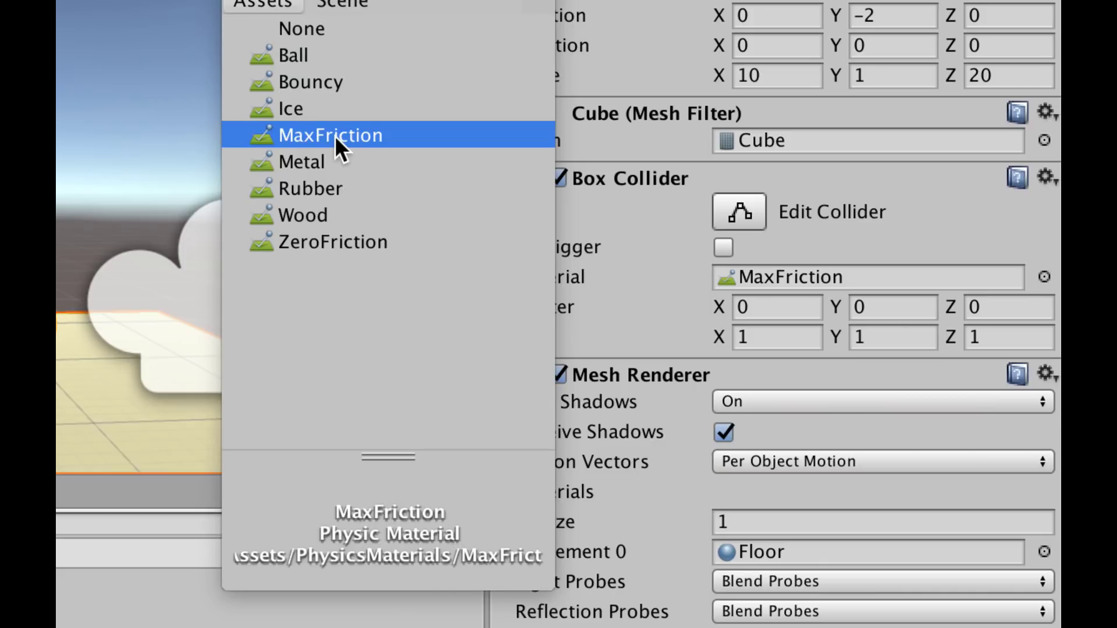
left_click(334, 160)
left_click(327, 186)
left_click(324, 215)
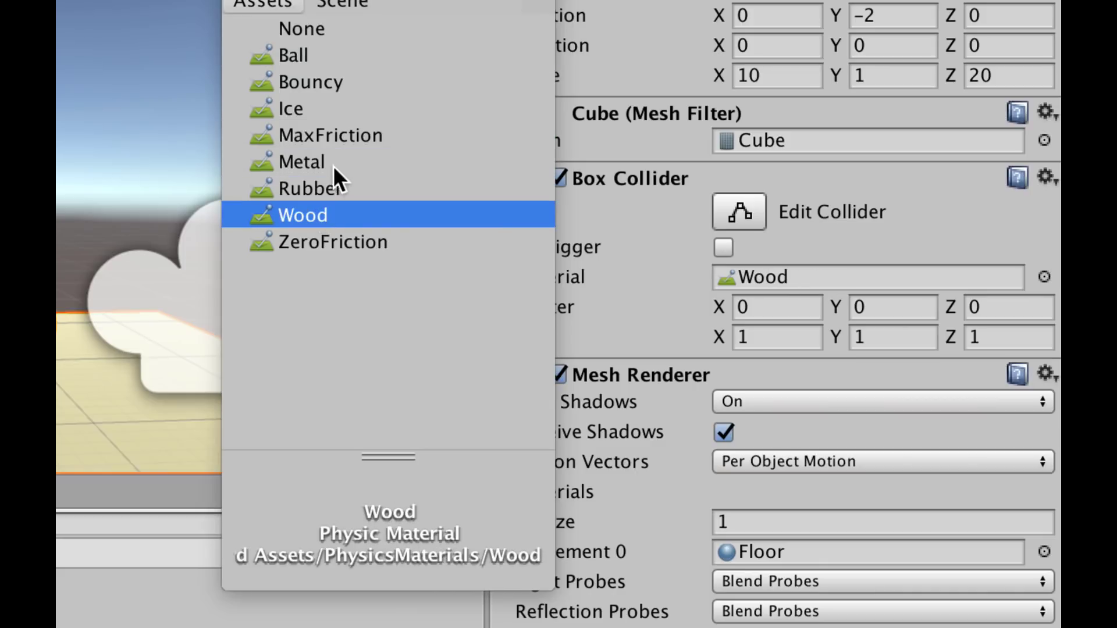
left_click(324, 163)
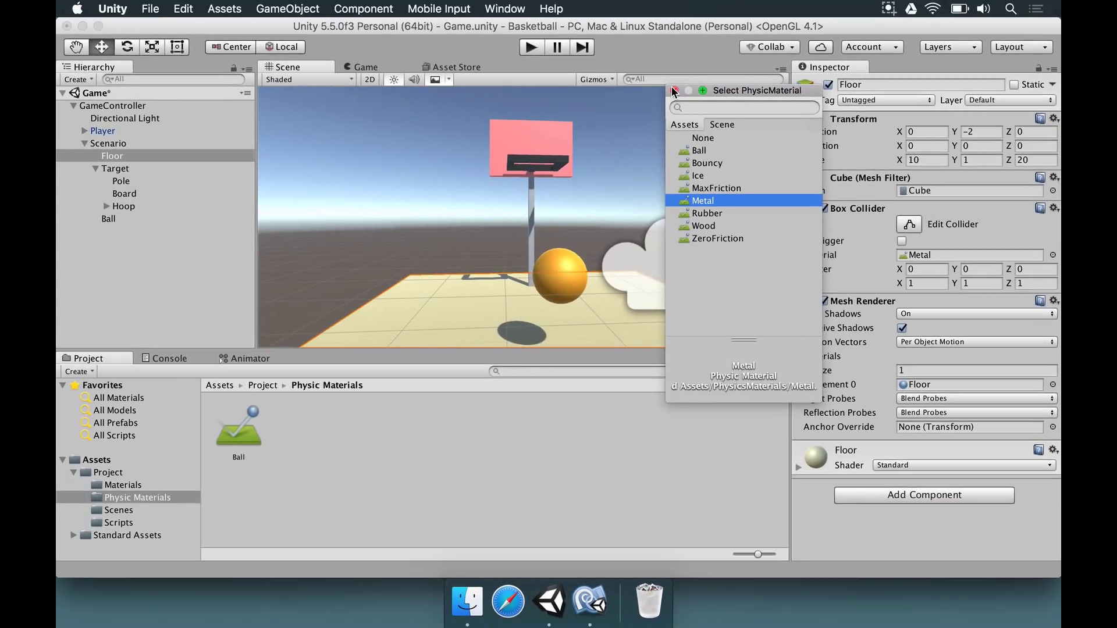
left_click(673, 91)
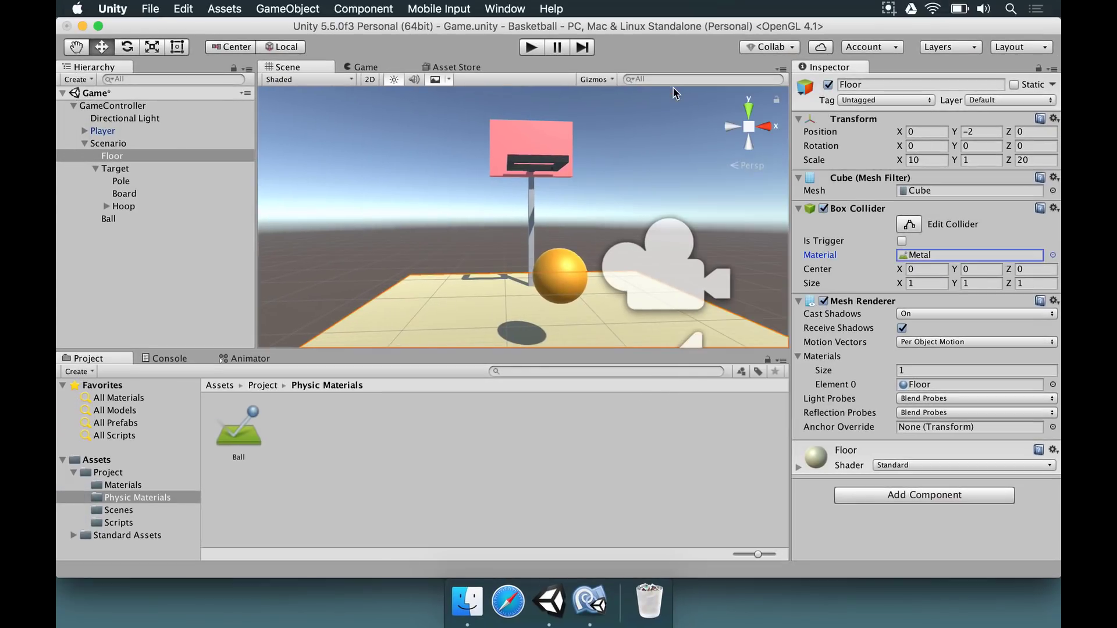
left_click(1053, 255)
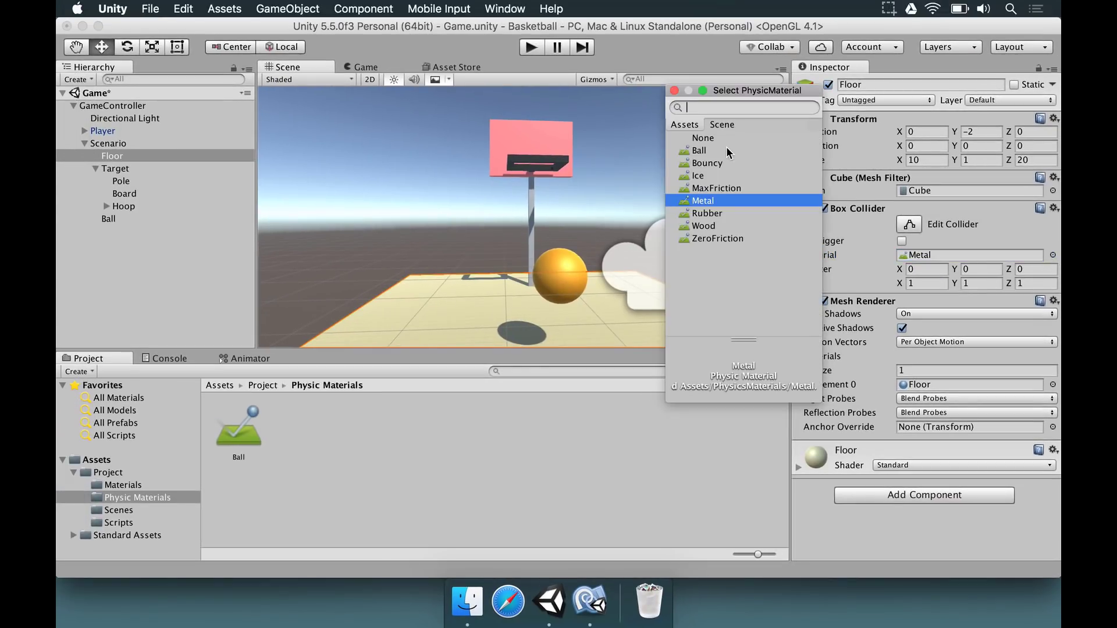
double_click(703, 140)
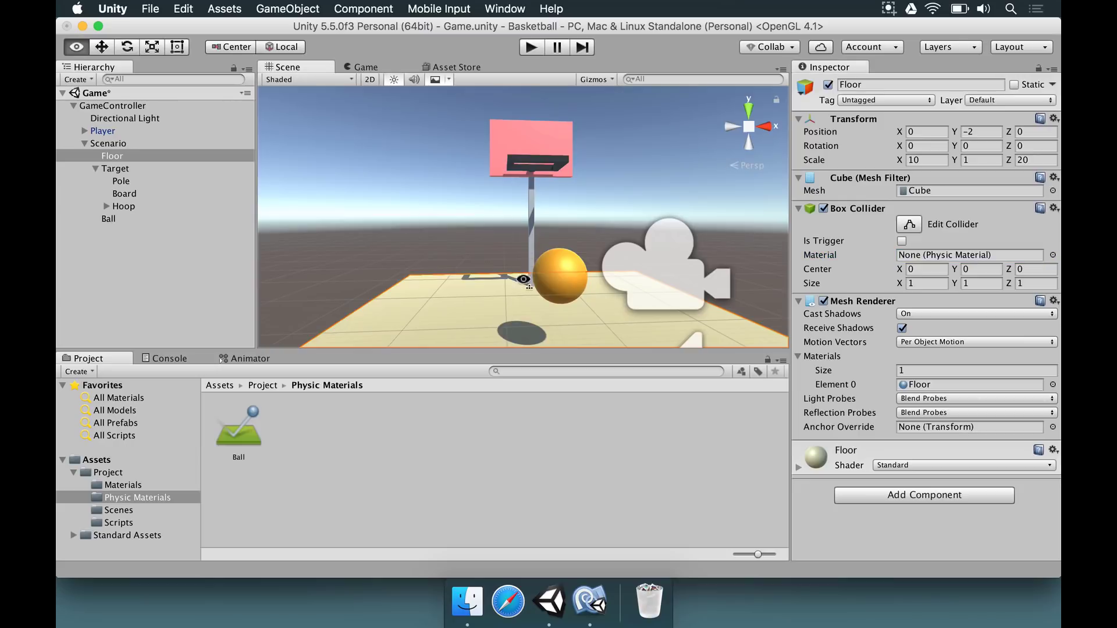
Select the Ball physic material in the Physic Materials folder and save the scene.
scroll(522, 274, "down", 5)
left_click_drag(521, 268, 623, 286, "alt")
left_click(257, 435)
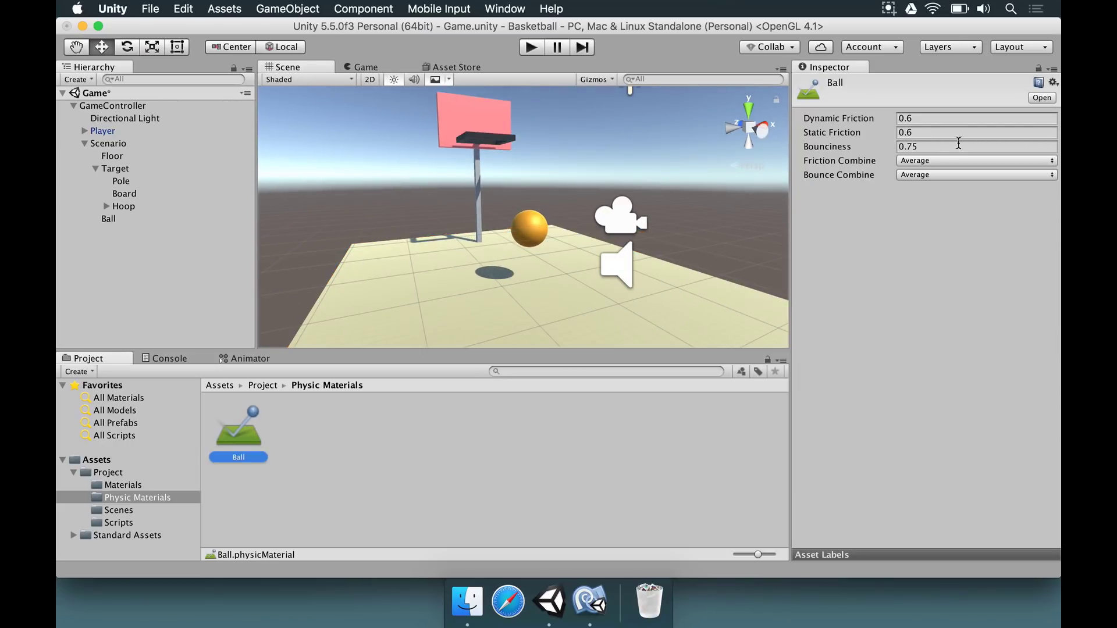
key("super+s")
left_click_drag(610, 191, 577, 254, "alt")
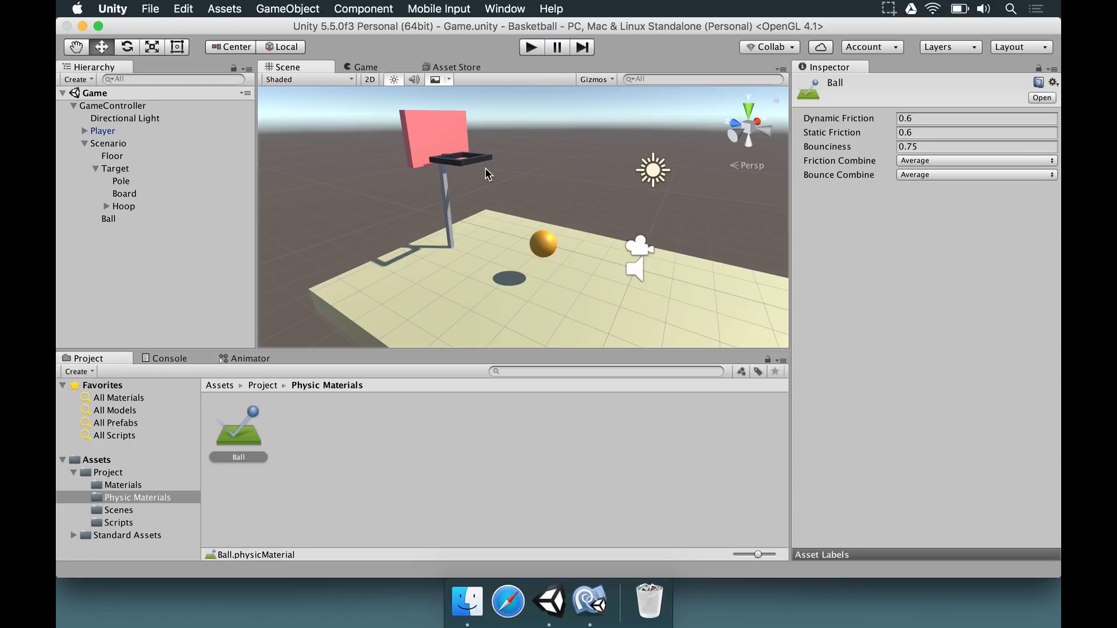
key("q")
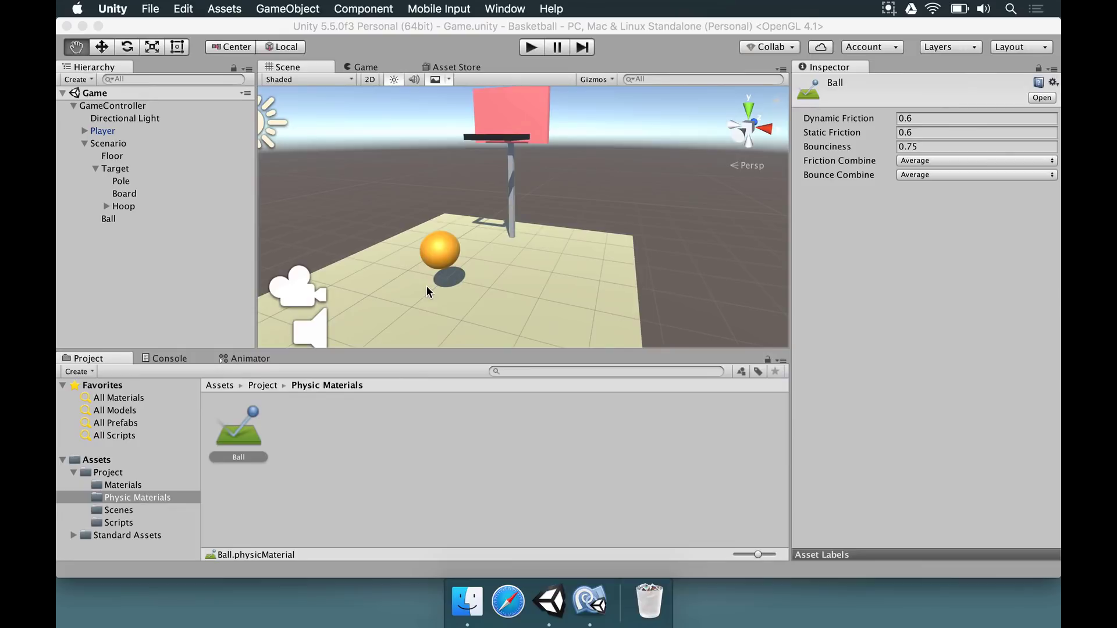
Collapse the Scenario group and review the Player and GameController objects in the hierarchy, leaving GameController selected.
left_click(85, 144)
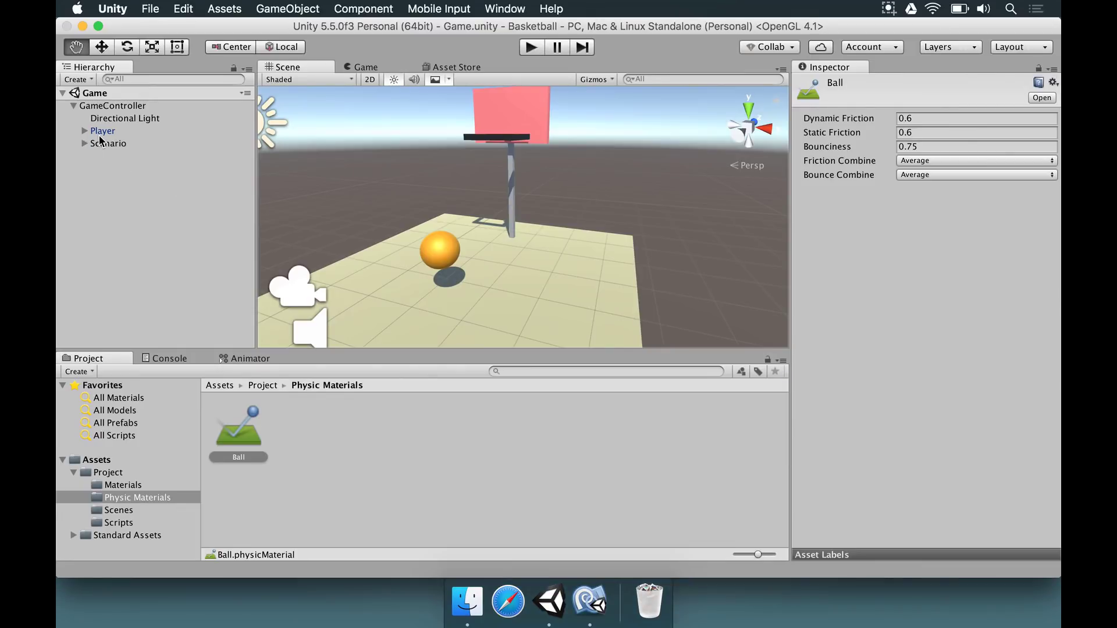
left_click(100, 133)
double_click(100, 135)
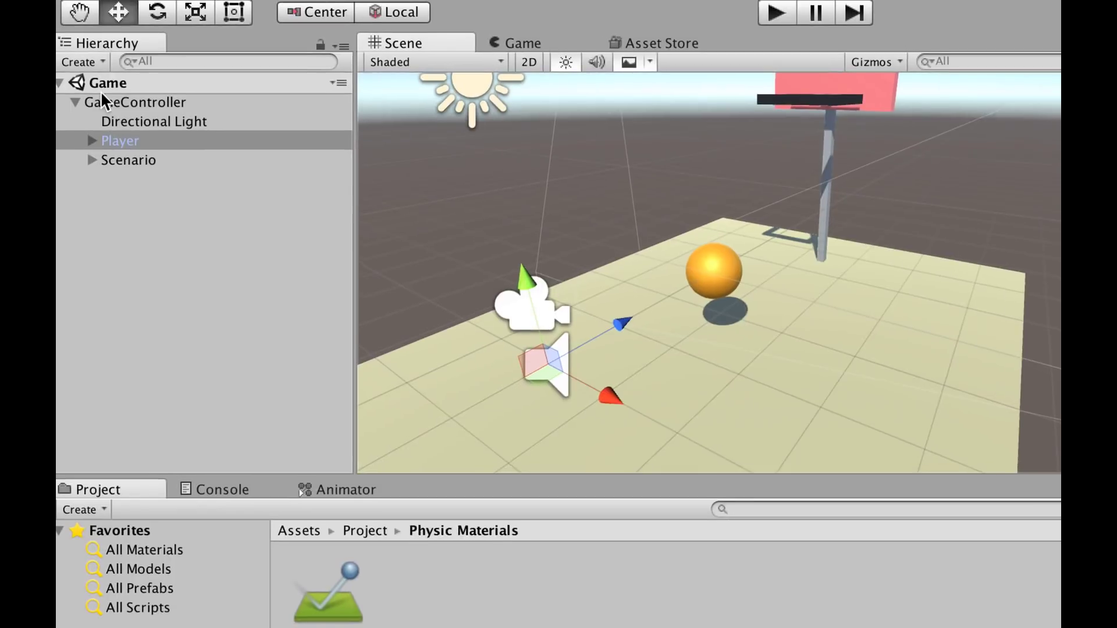
left_click(102, 101)
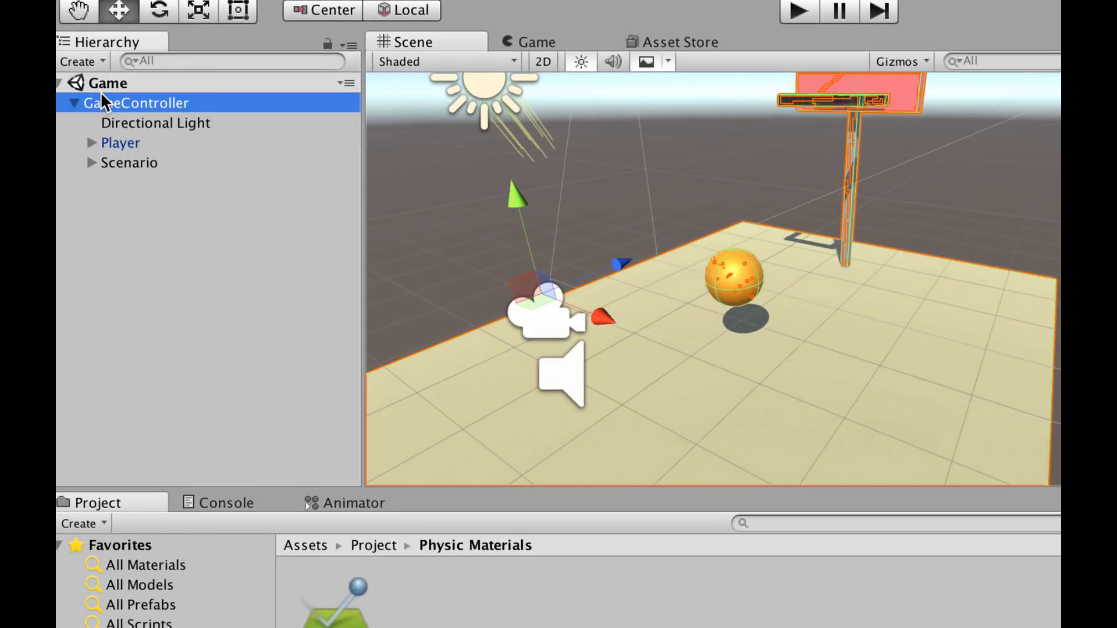
left_click(127, 143)
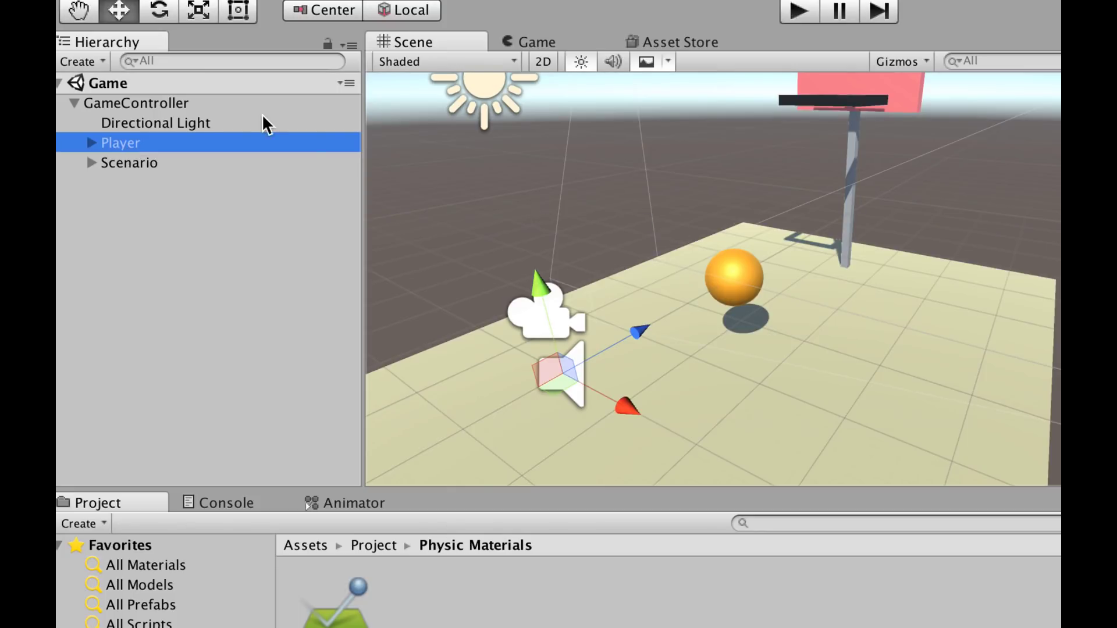
left_click(206, 105)
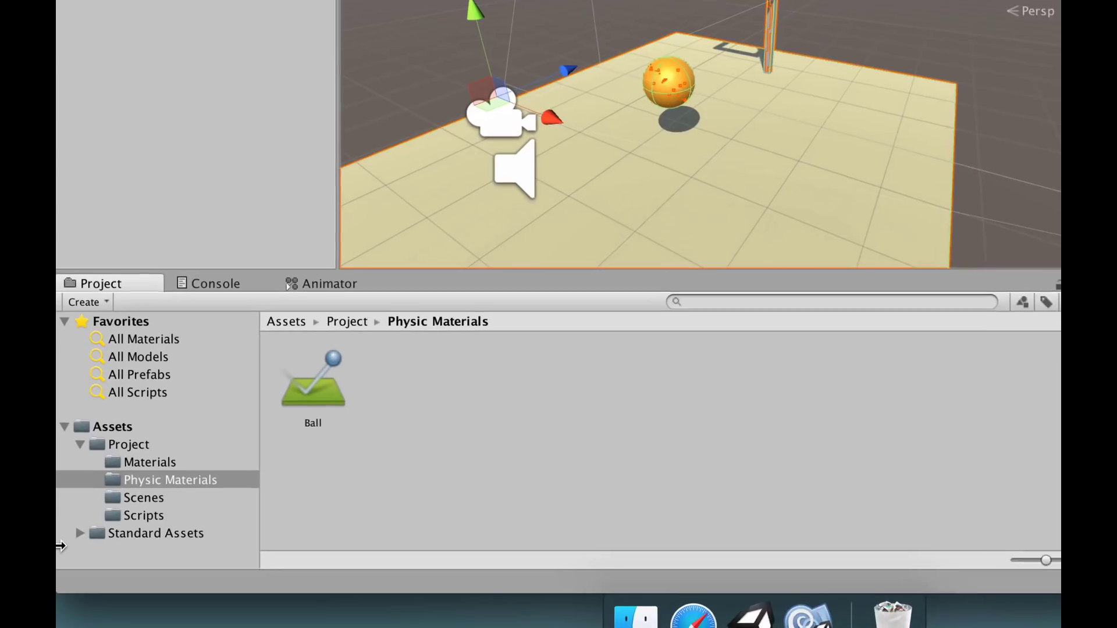
Create a new C# script in the Scripts folder and name it GameControl.
left_click(123, 516)
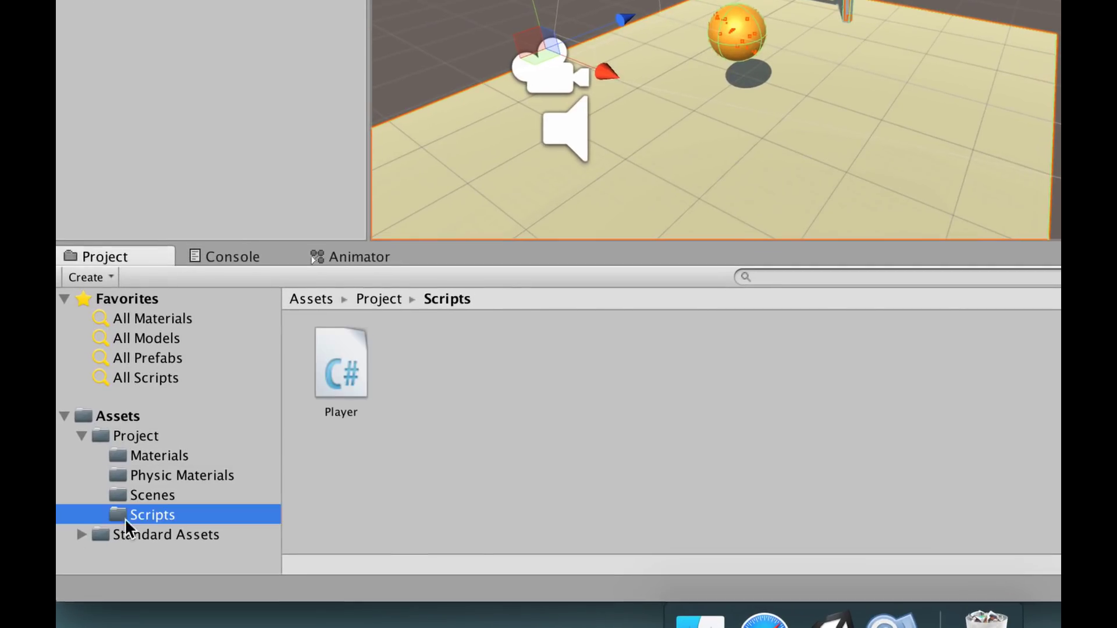
right_click(349, 512)
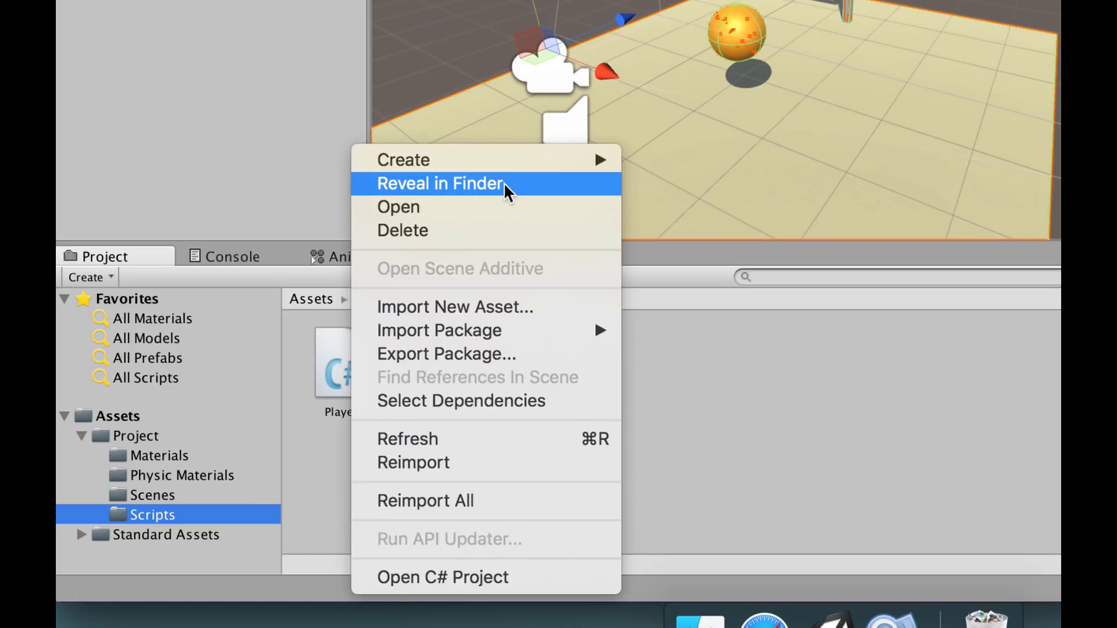
mouse_move(518, 166)
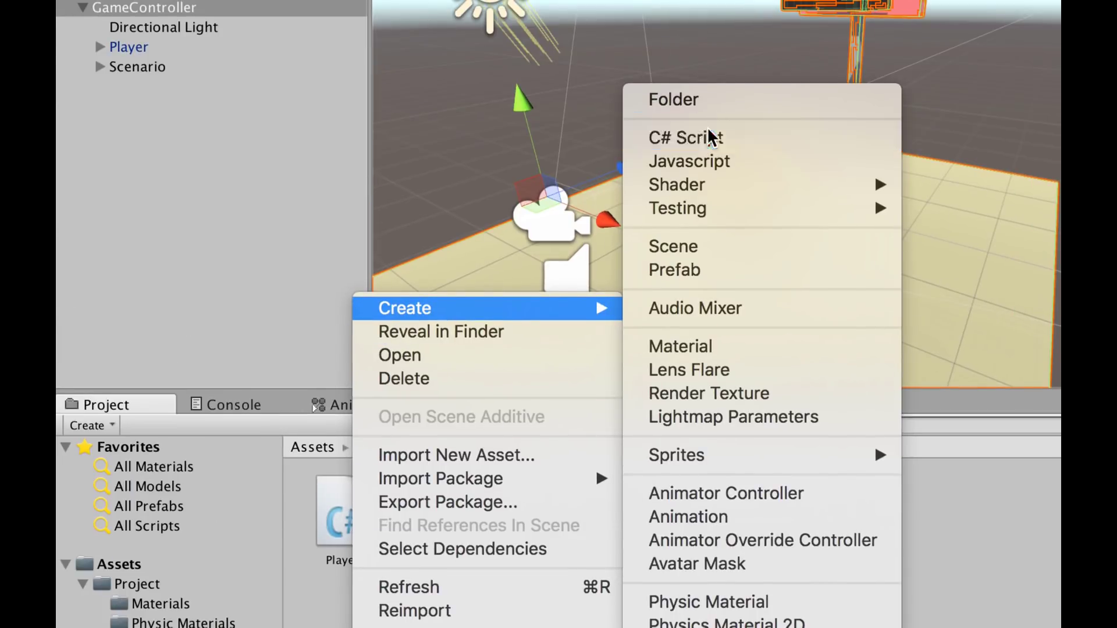
left_click(710, 137)
type("GameControl")
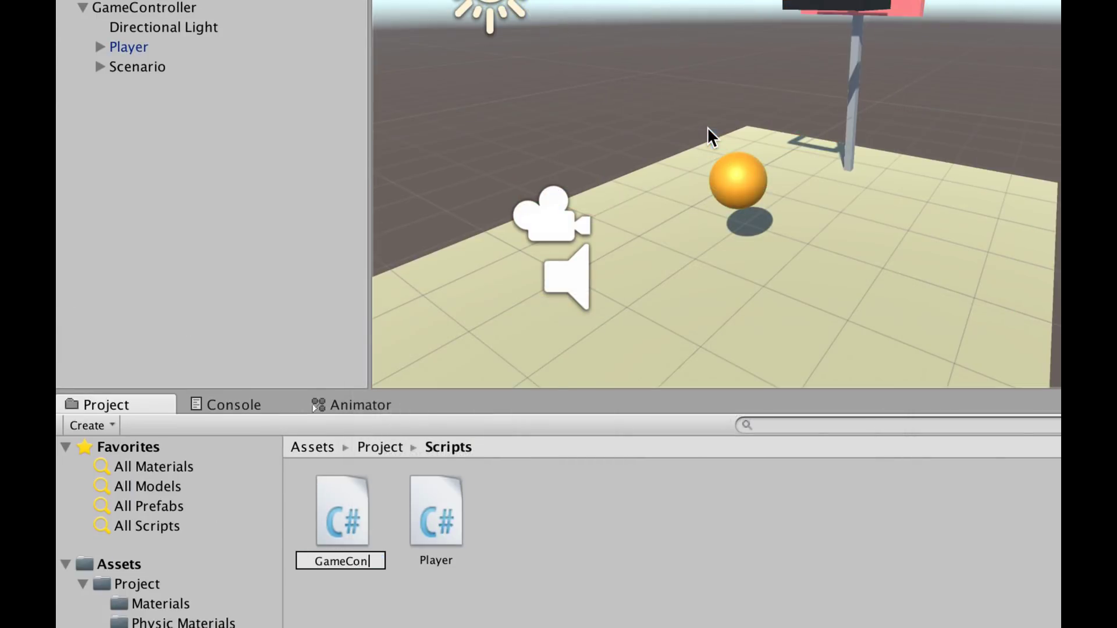
Name the new C# script GameController and attach it to the GameController object in the scene.
type("ler")
key("Return")
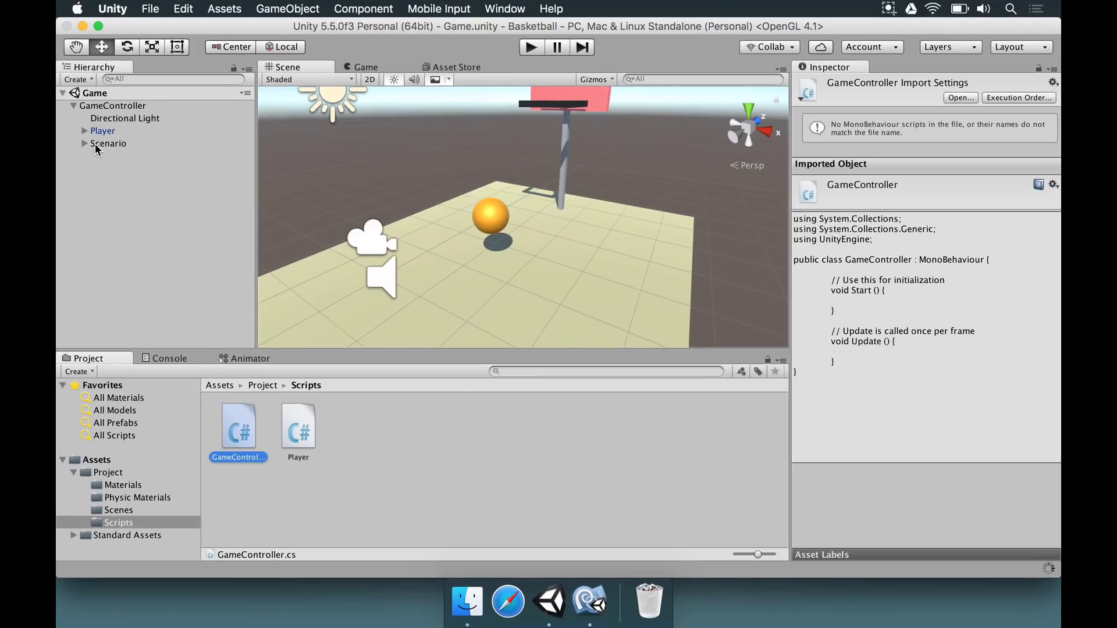
left_click(104, 107)
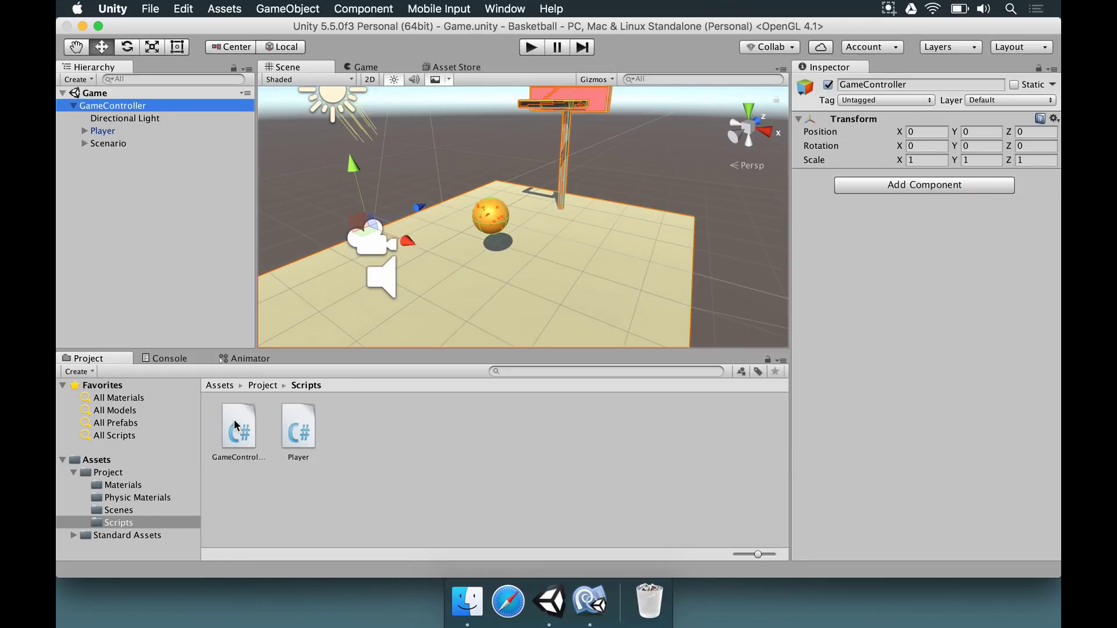
left_click_drag(240, 427, 875, 244)
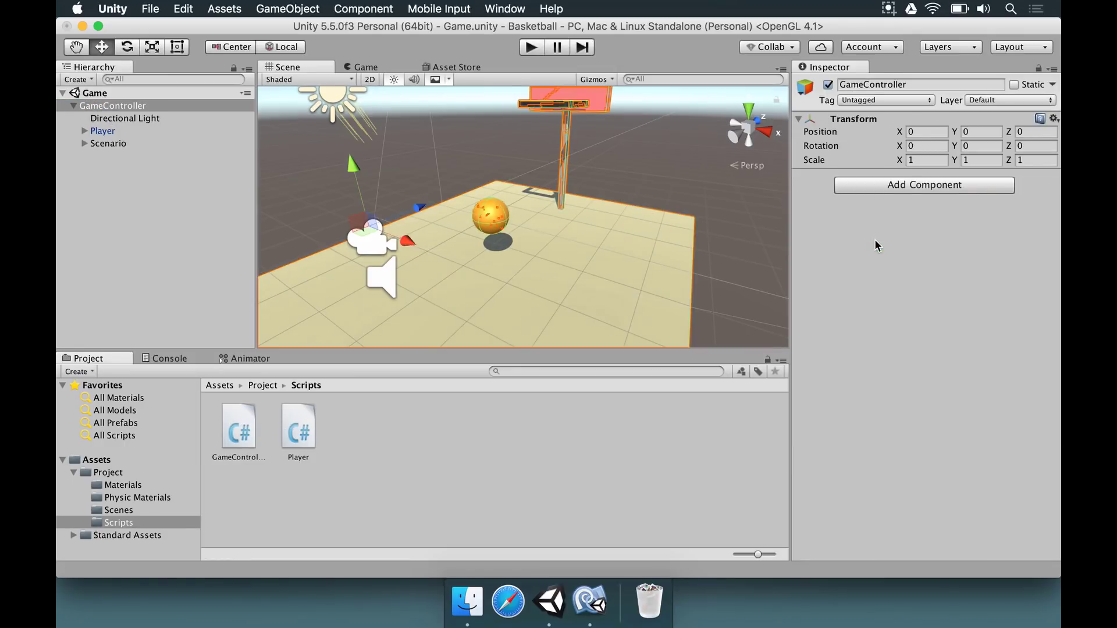
mouse_move(238, 433)
left_mouse_down()
mouse_move(113, 111)
mouse_move(102, 147)
mouse_move(1003, 250)
mouse_move(267, 446)
mouse_move(250, 439)
left_mouse_up()
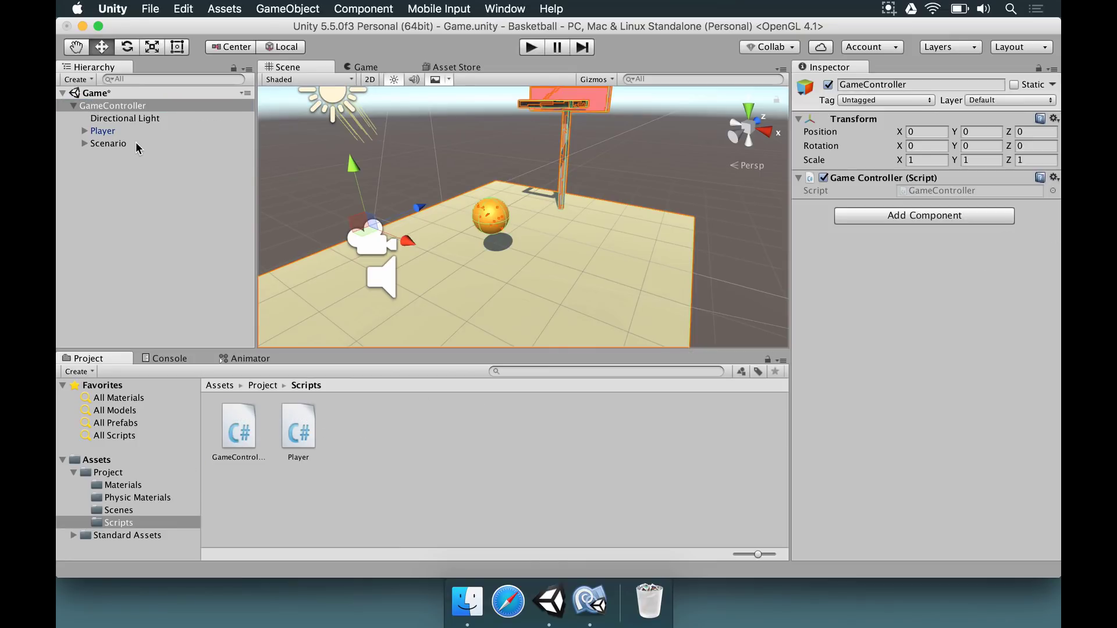
Open the GameController script in MonoDevelop and declare a public Player field named player at the start of the class.
double_click(941, 190)
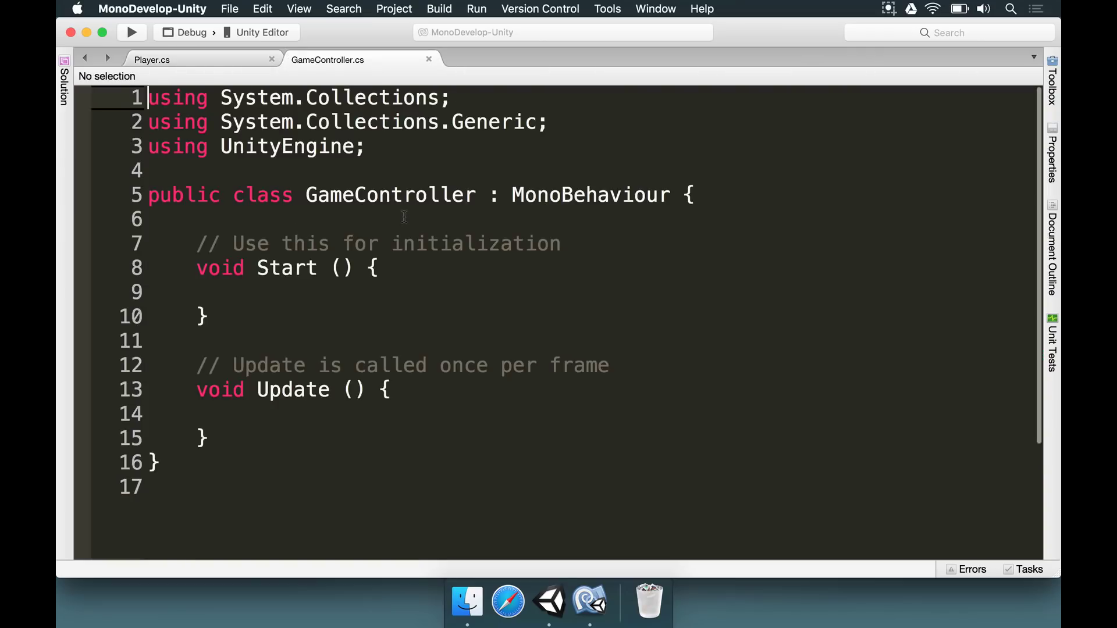
left_click(404, 217)
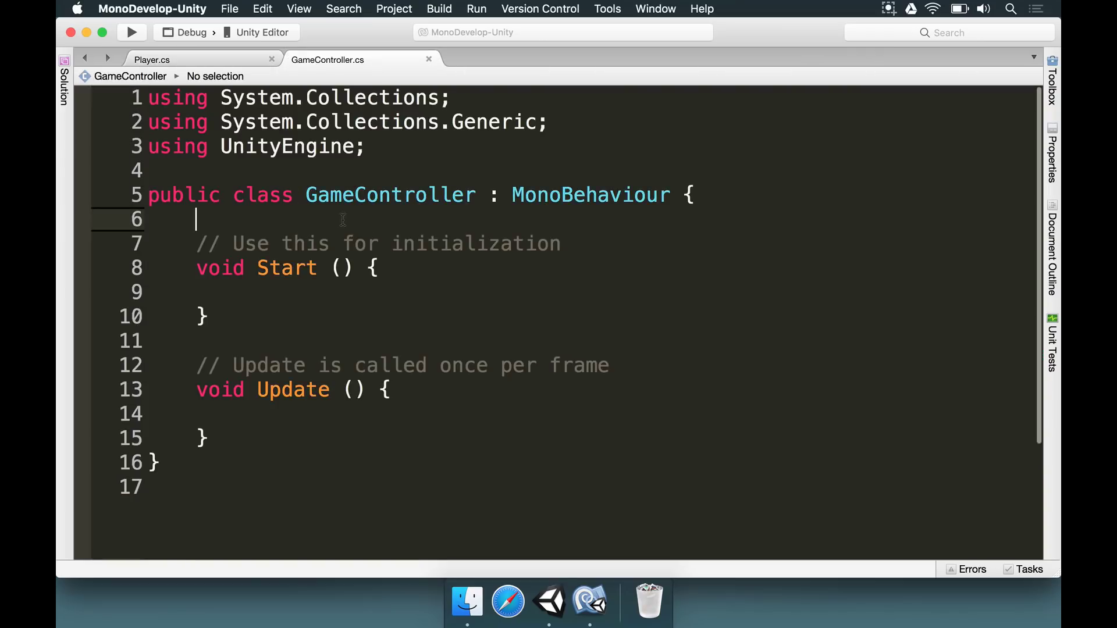
key("Return")
key("Return")
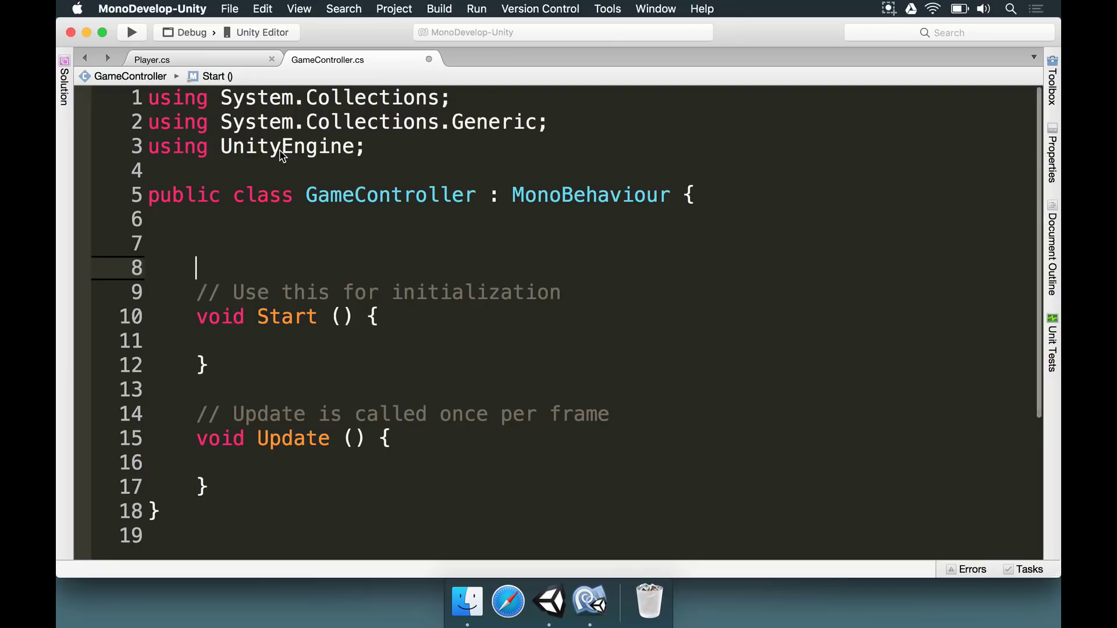
key("Up")
type("publi")
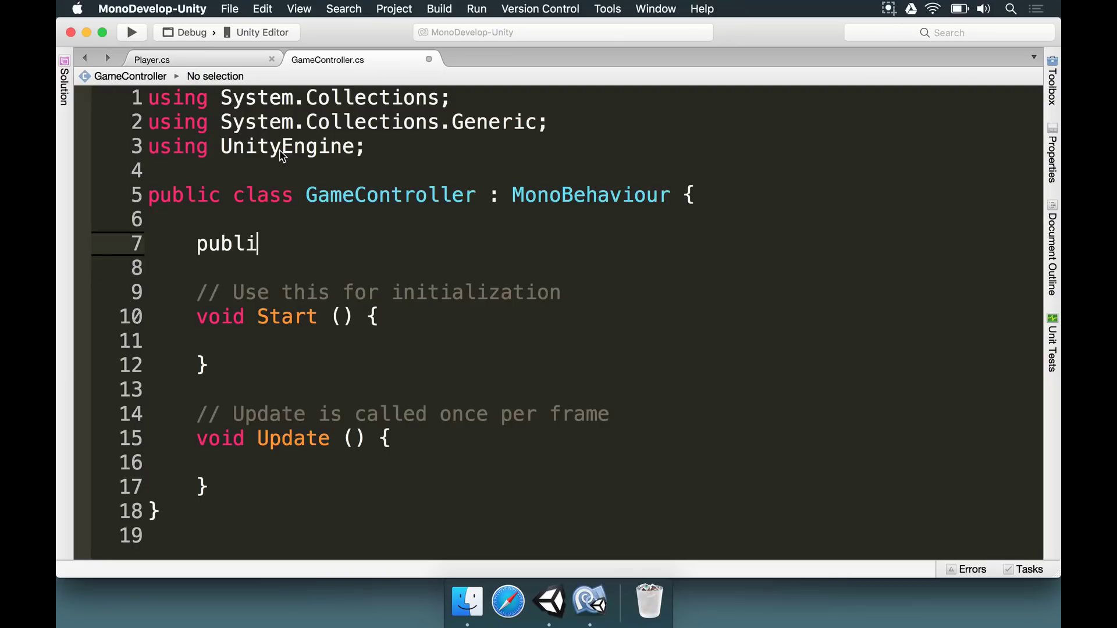
type("c Player ")
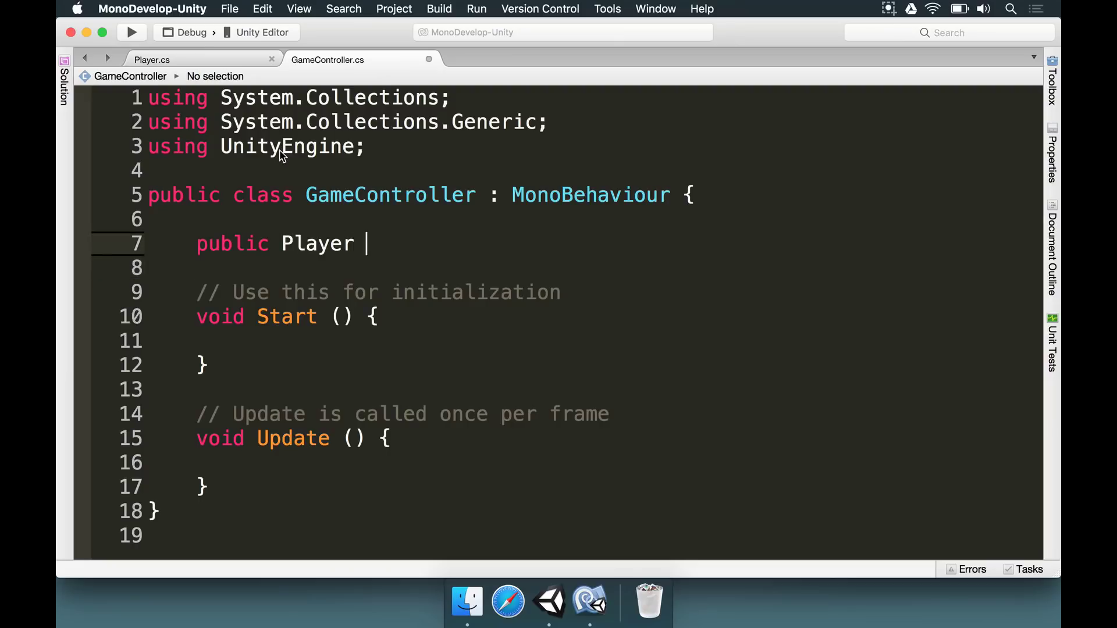
type("player;")
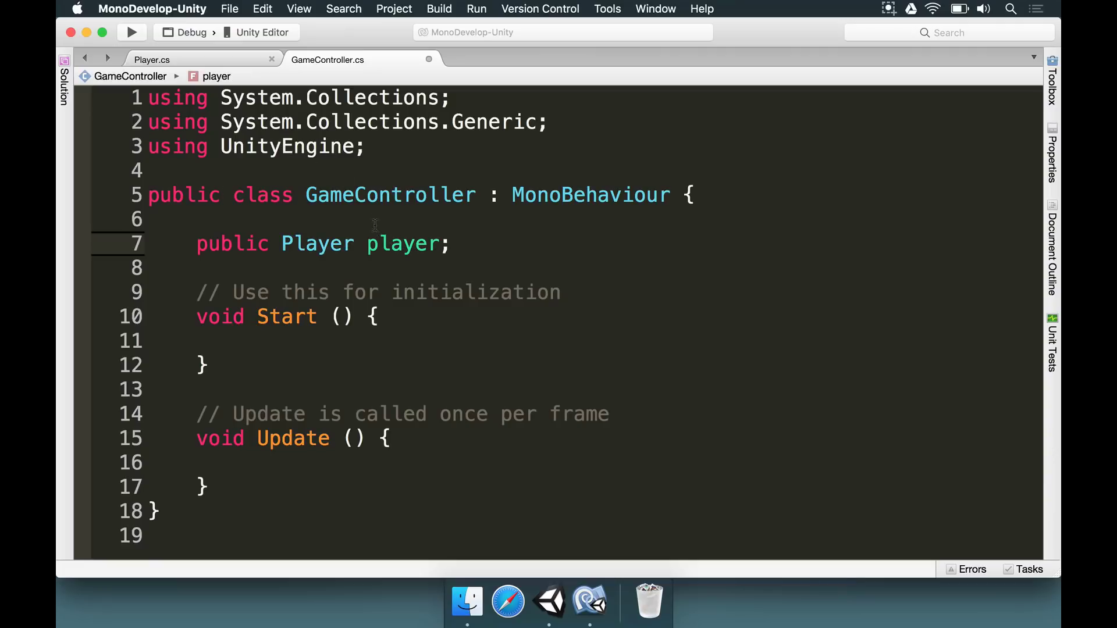
In Player.cs, change the access modifier of the holdingBall variable to public and save the script.
left_click(193, 58)
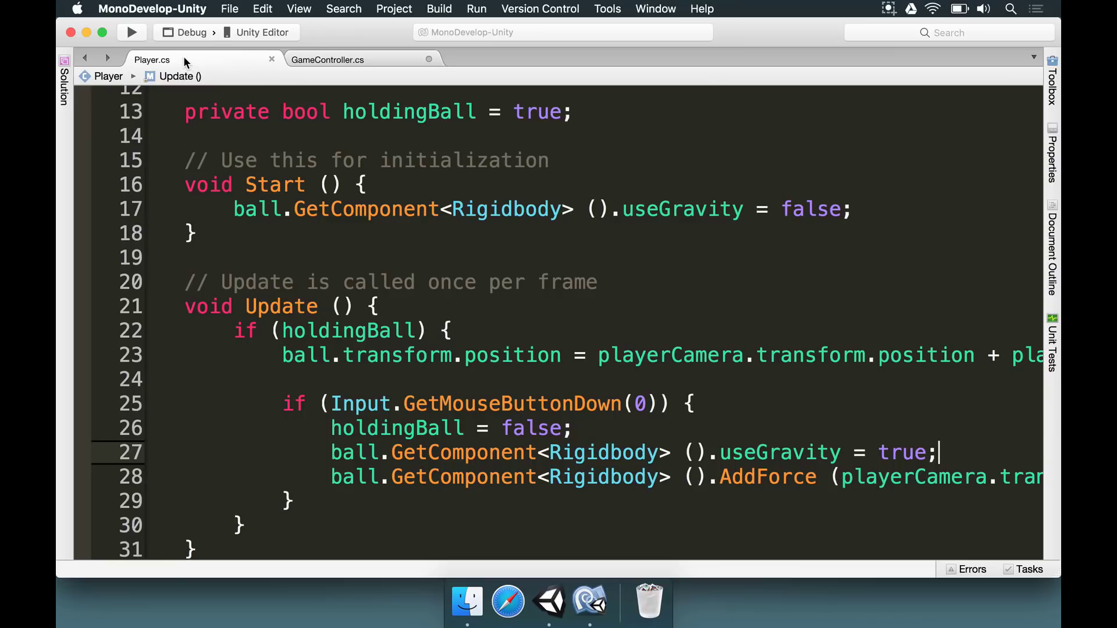
scroll(386, 324, "up", 1)
scroll(386, 324, "up", 3)
left_click(400, 234)
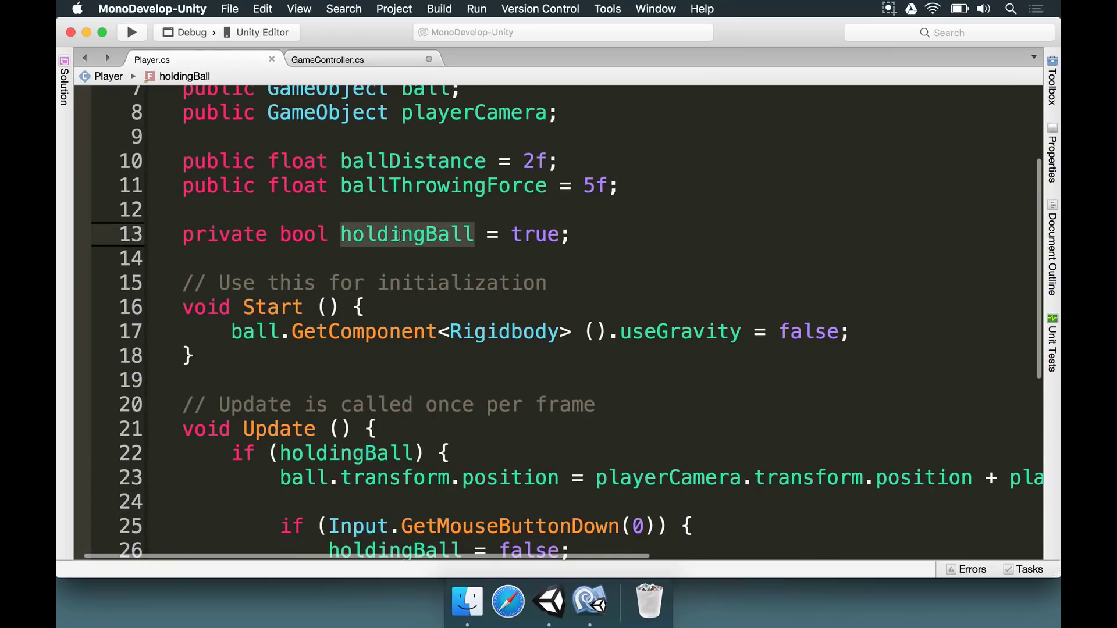
left_click(223, 230)
scroll(295, 245, "up", 3)
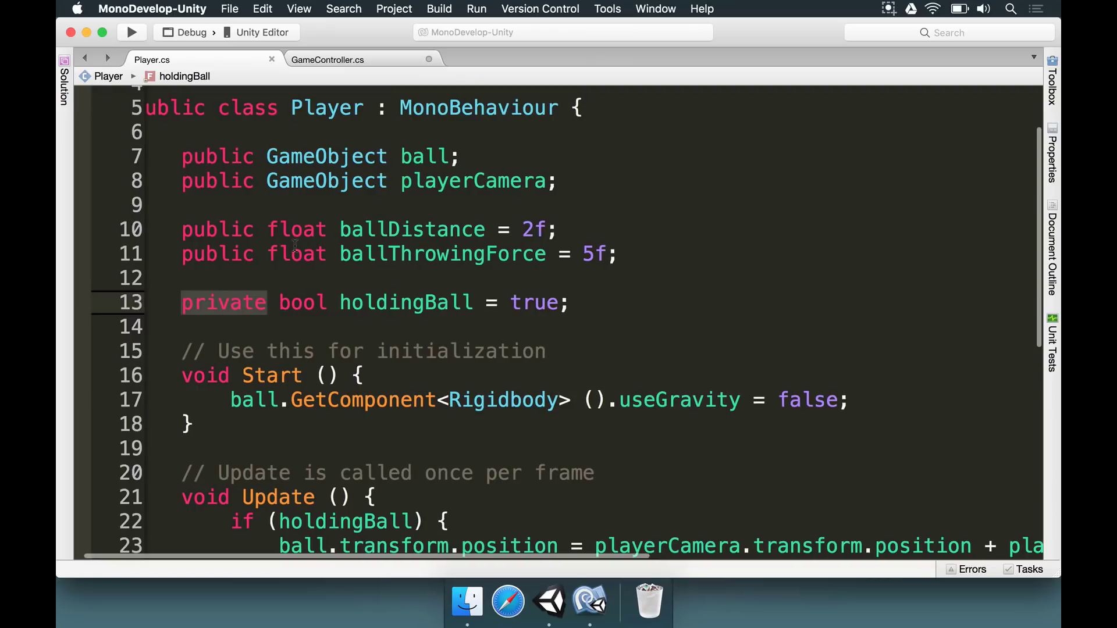
type("public")
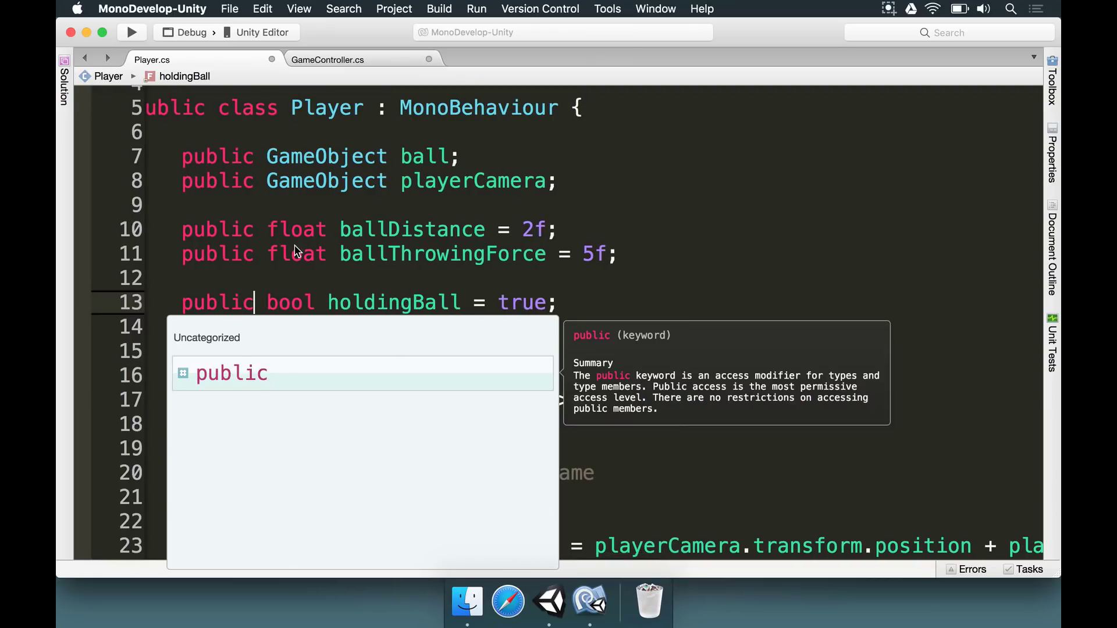
key("super+s")
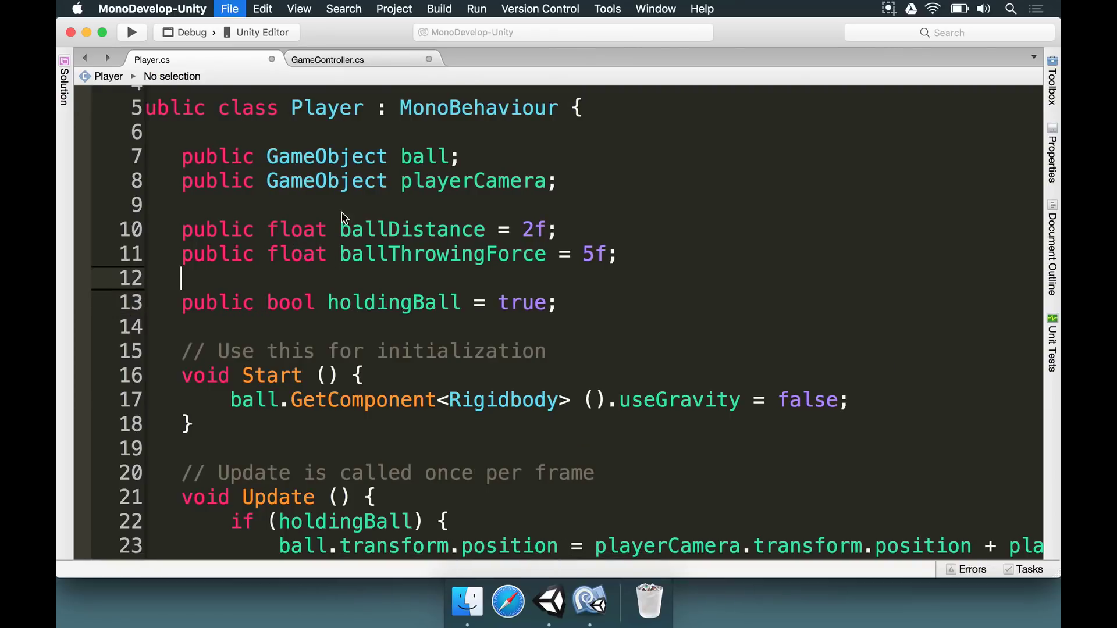
In GameController.cs, add an empty if block to Update that checks player.holdingBall == false.
left_click(318, 57)
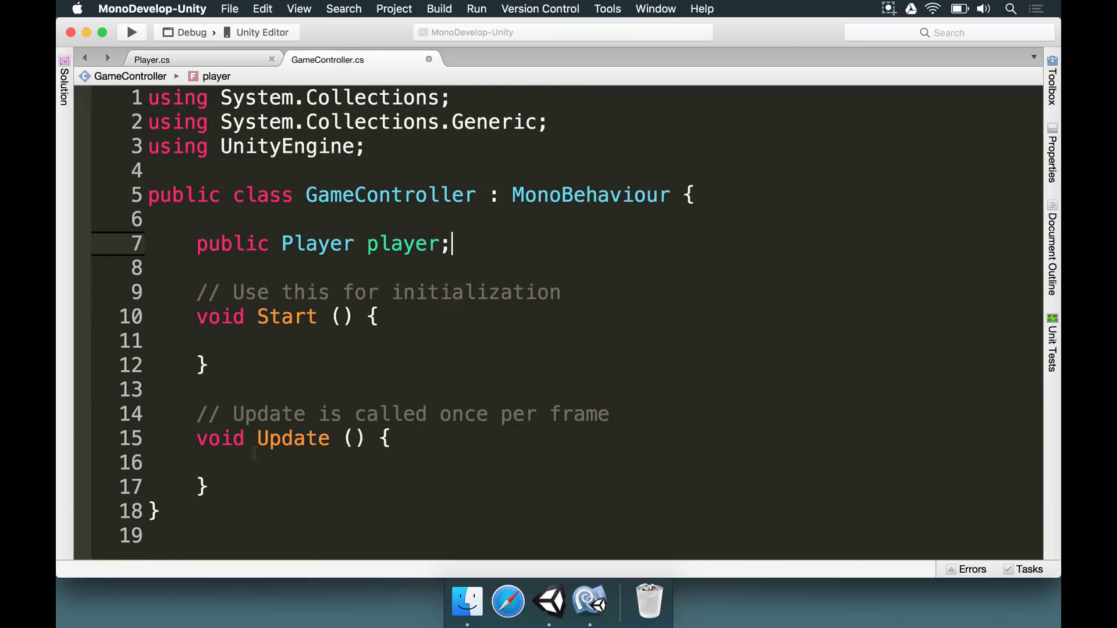
left_click(197, 62)
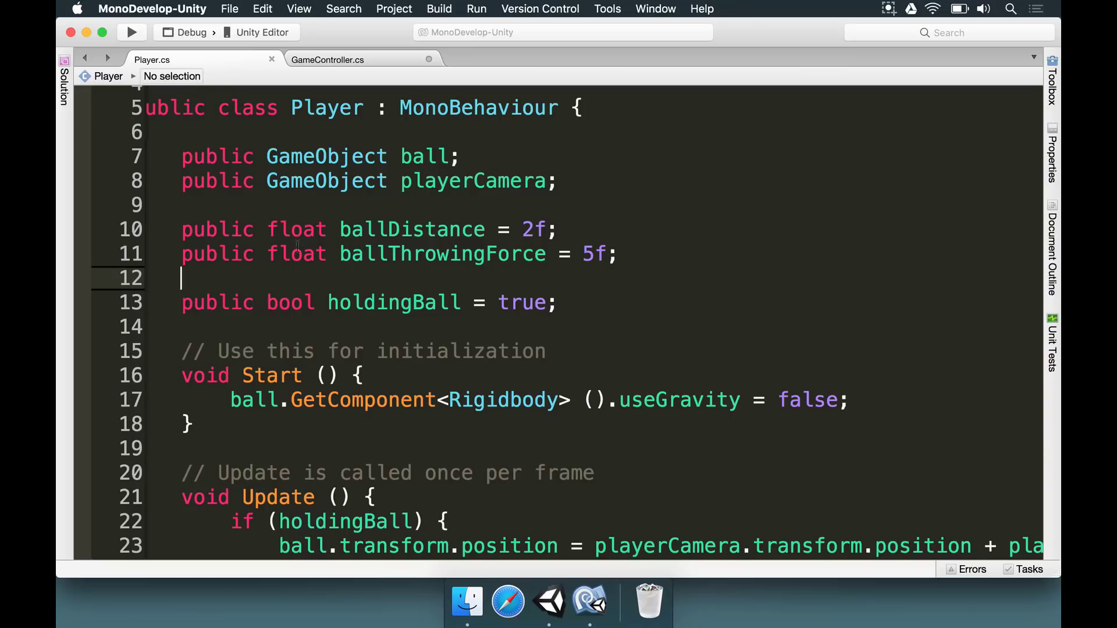
left_click(368, 62)
left_click(329, 457)
type("if ")
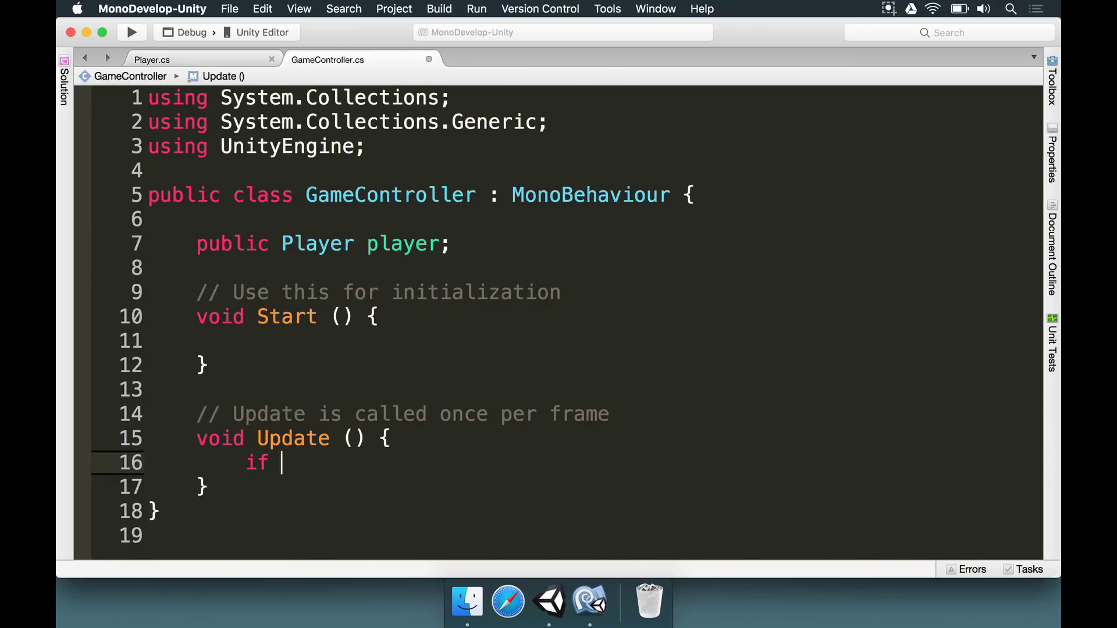
type("(player.holdingBall ==")
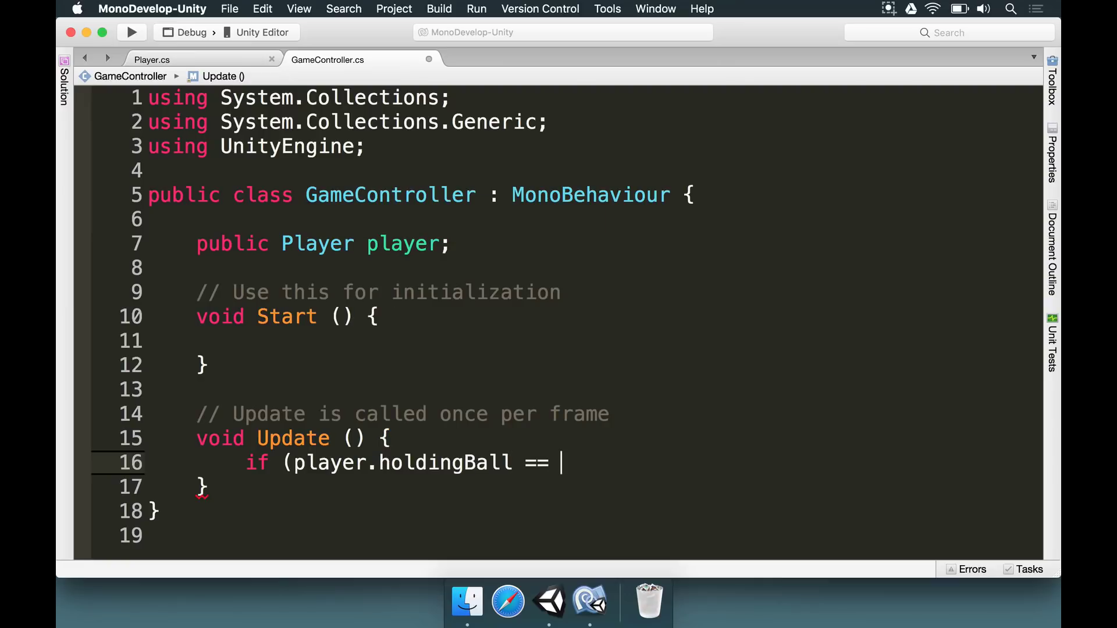
type(" false) {")
key("Return")
key("Return")
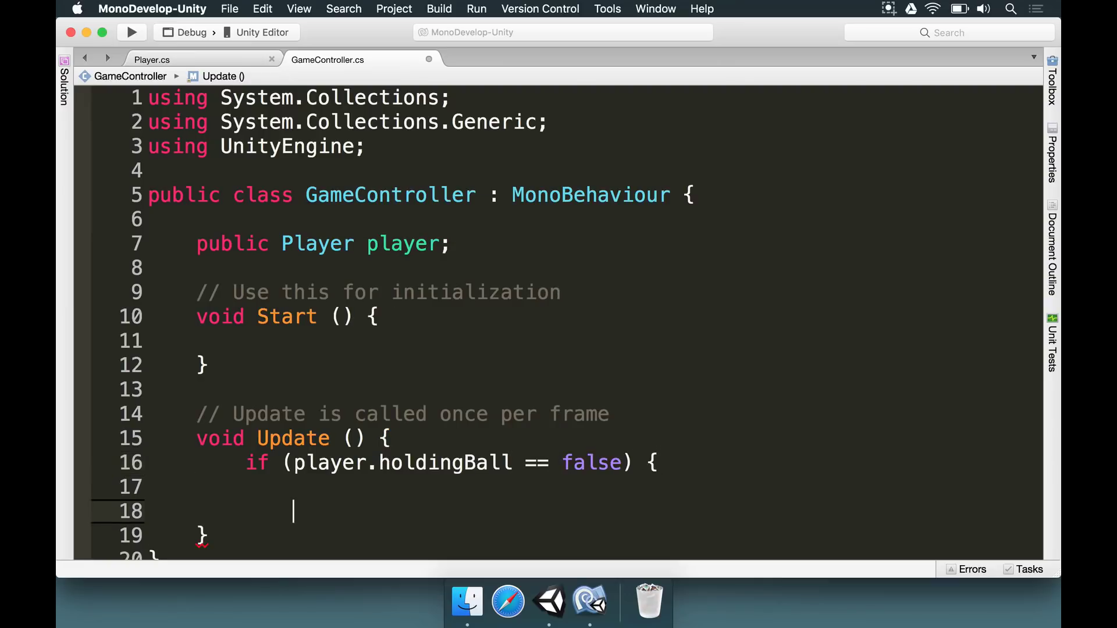
type("}")
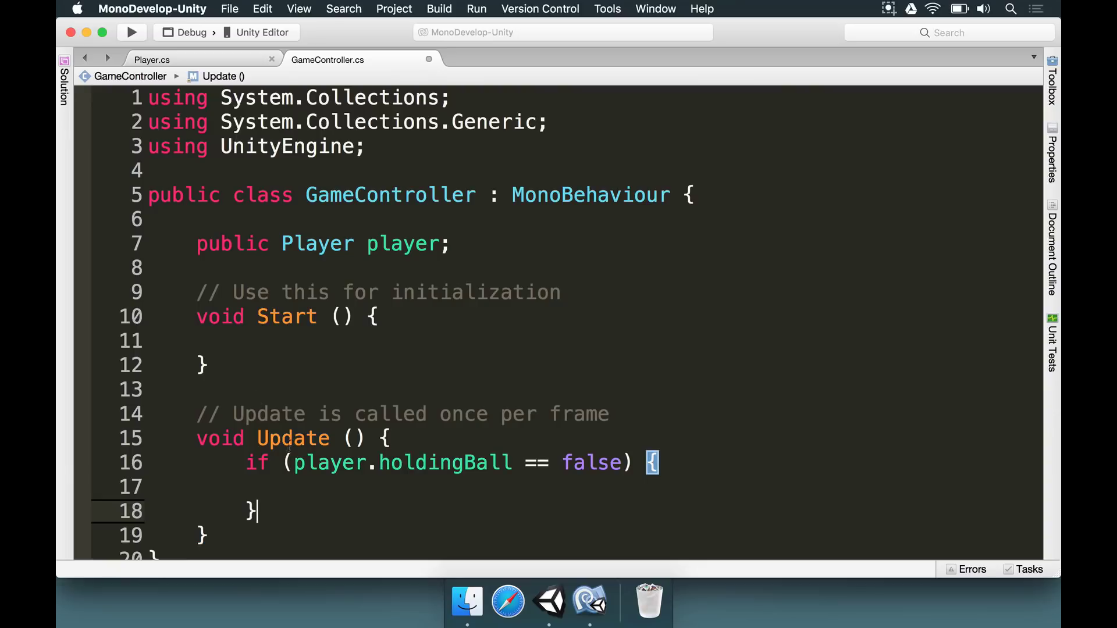
Declare a public float resetTimer with the value 5f below the player field.
left_click(215, 385)
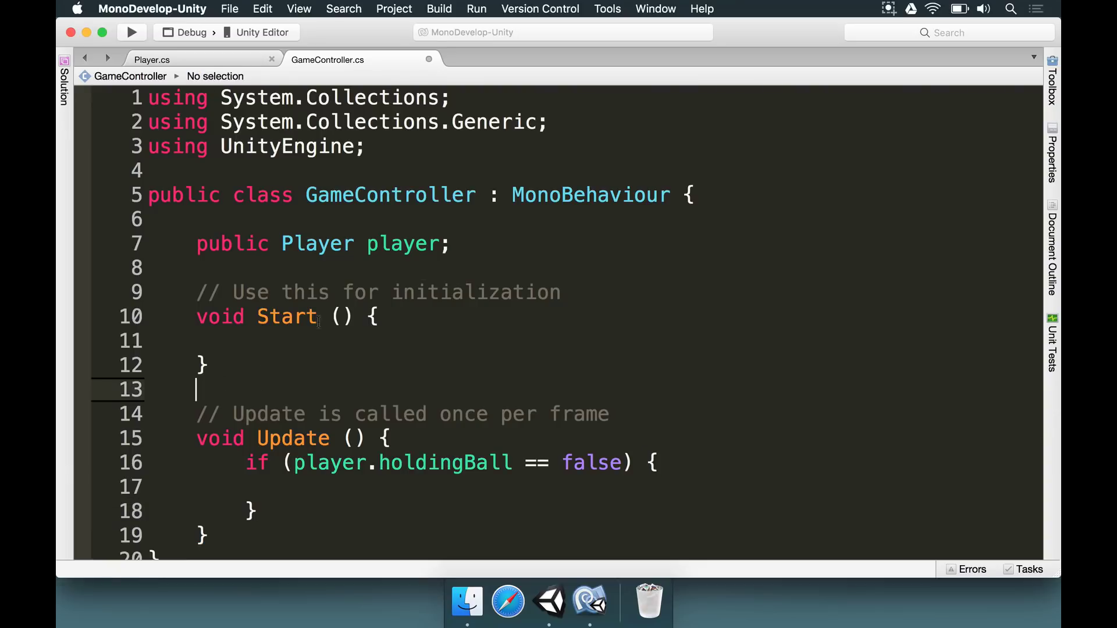
left_click(490, 253)
scroll(541, 261, "down", 1)
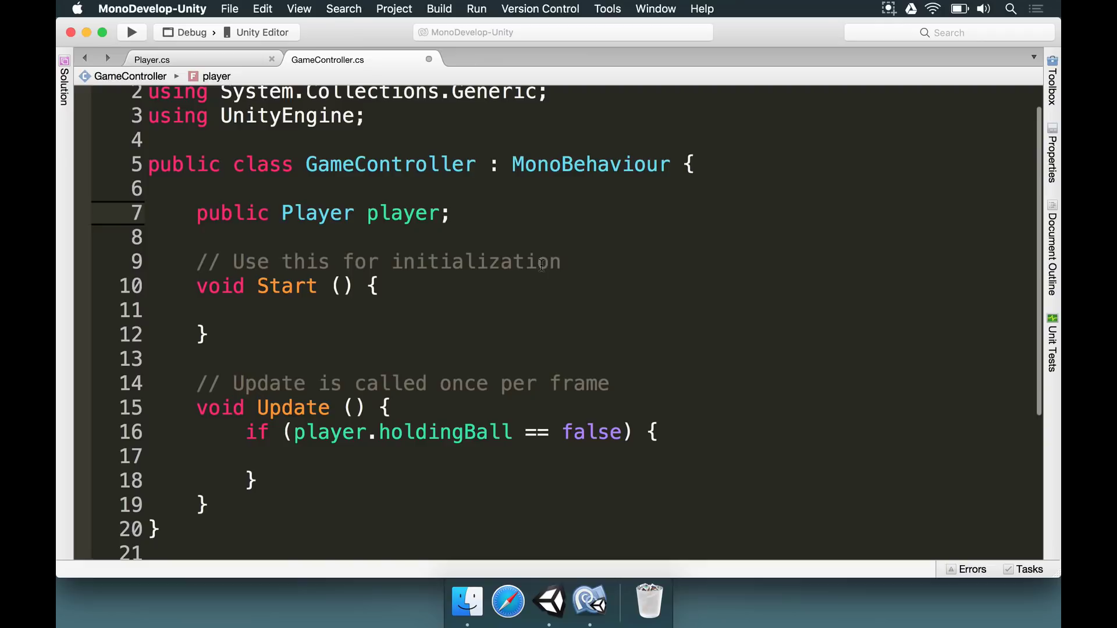
key("Return")
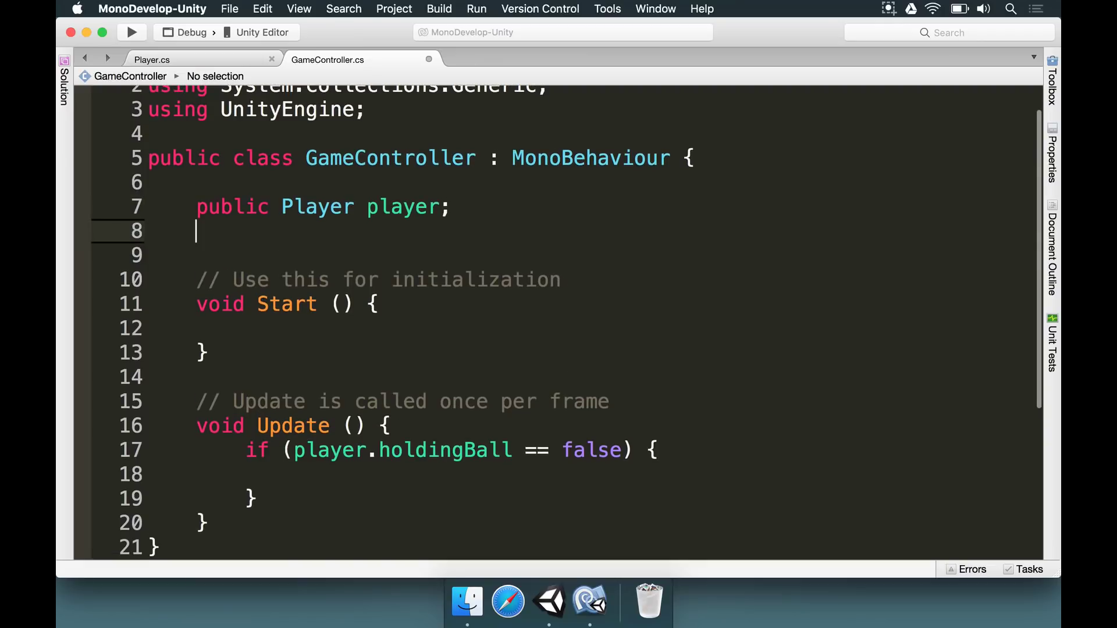
type("public ")
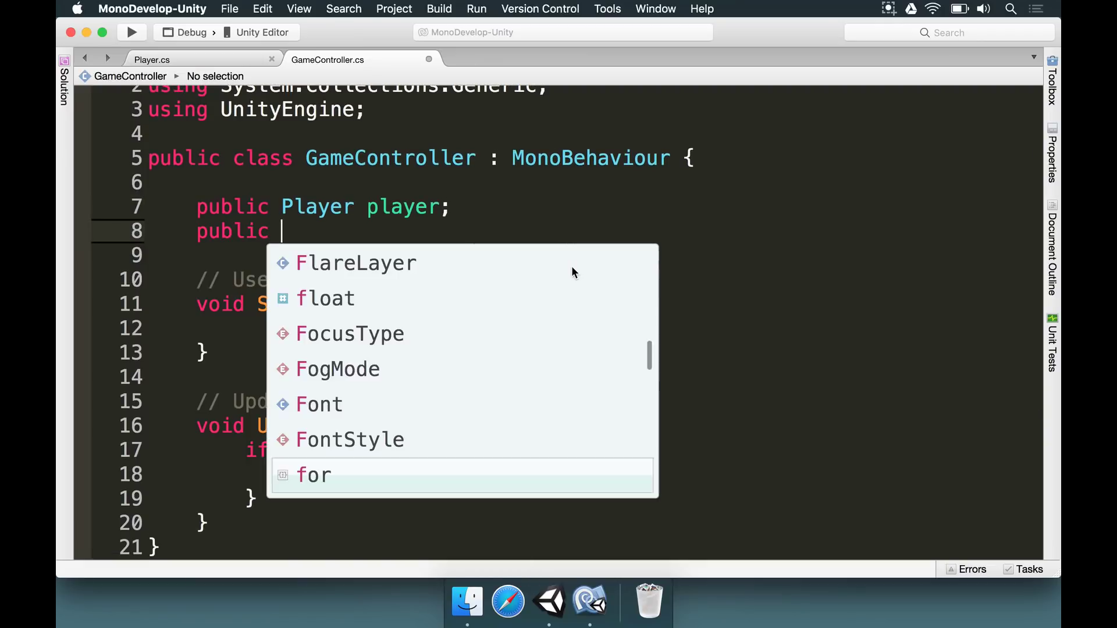
type("float timeTo")
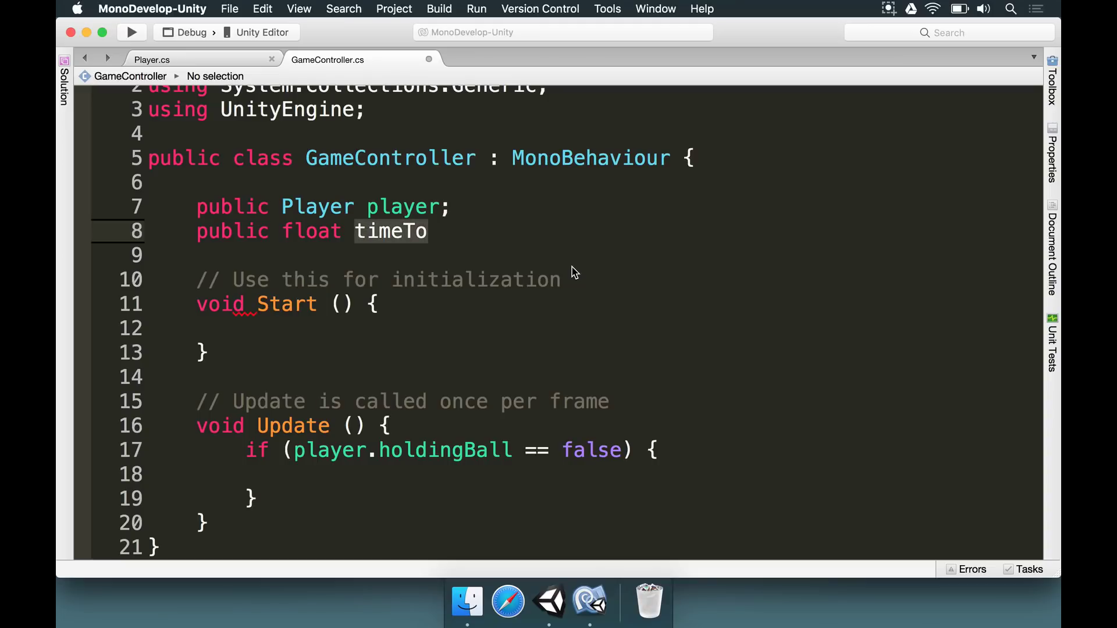
key("alt+BackSpace")
type("resetTimer = 5")
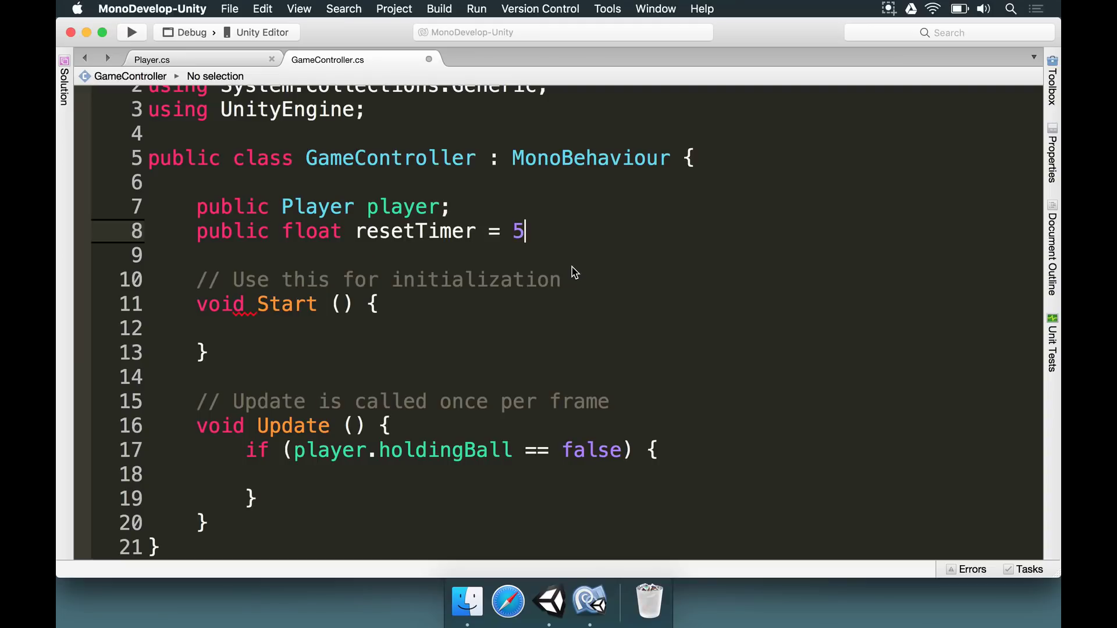
type("f;")
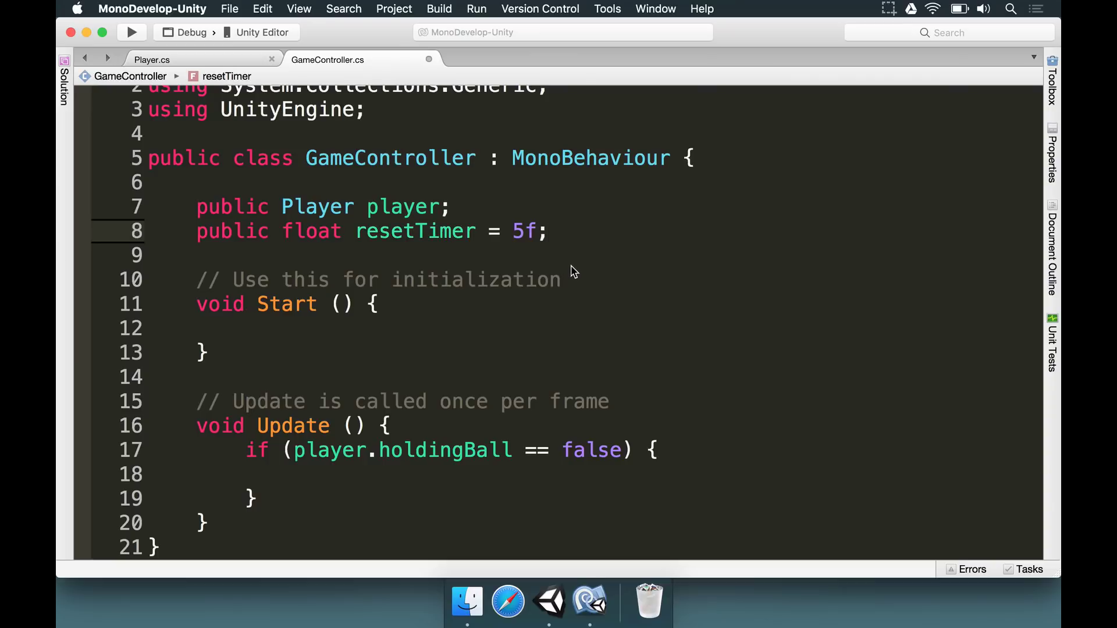
Inside the holdingBall if block, add the countdown statement resetTimer -= Time.deltaTime;.
double_click(534, 240)
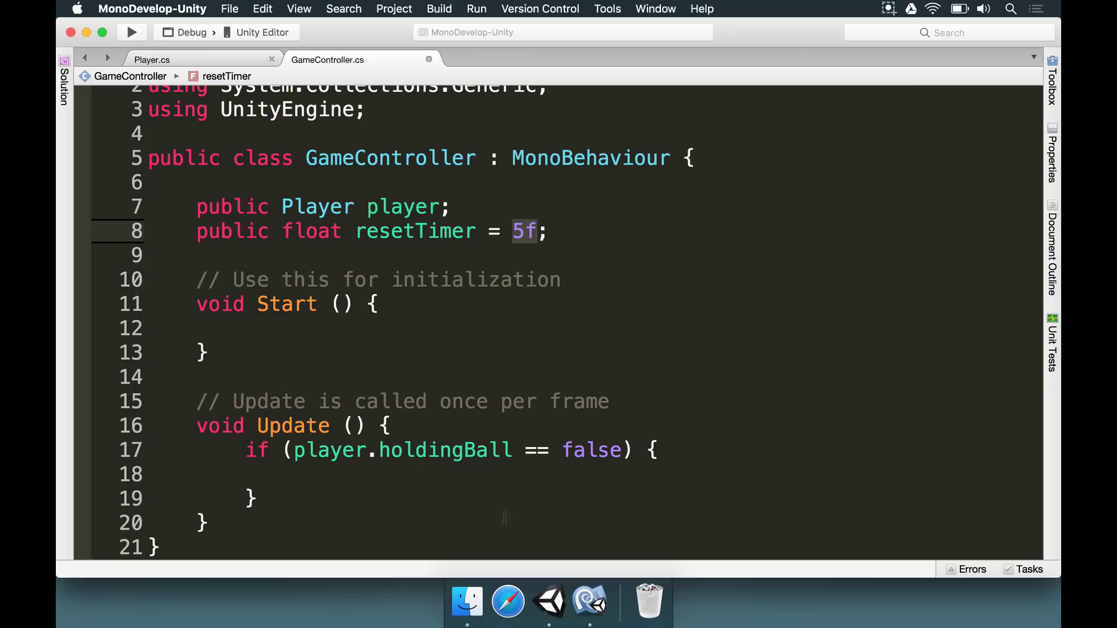
left_click(376, 487)
left_click(338, 475)
scroll(321, 440, "down", 3)
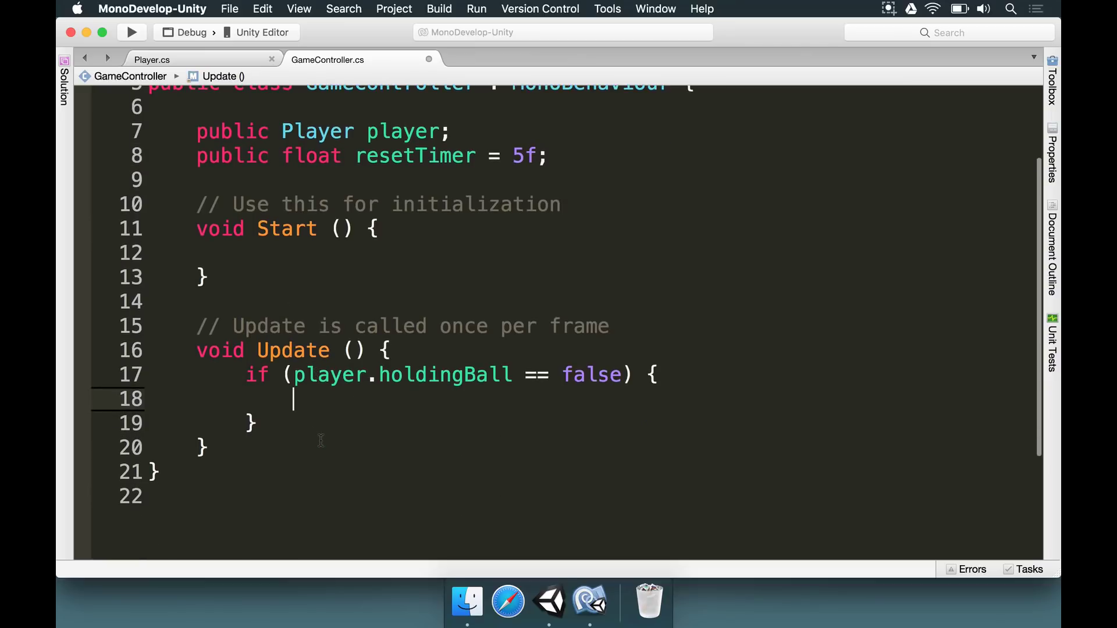
type("resetTimer ")
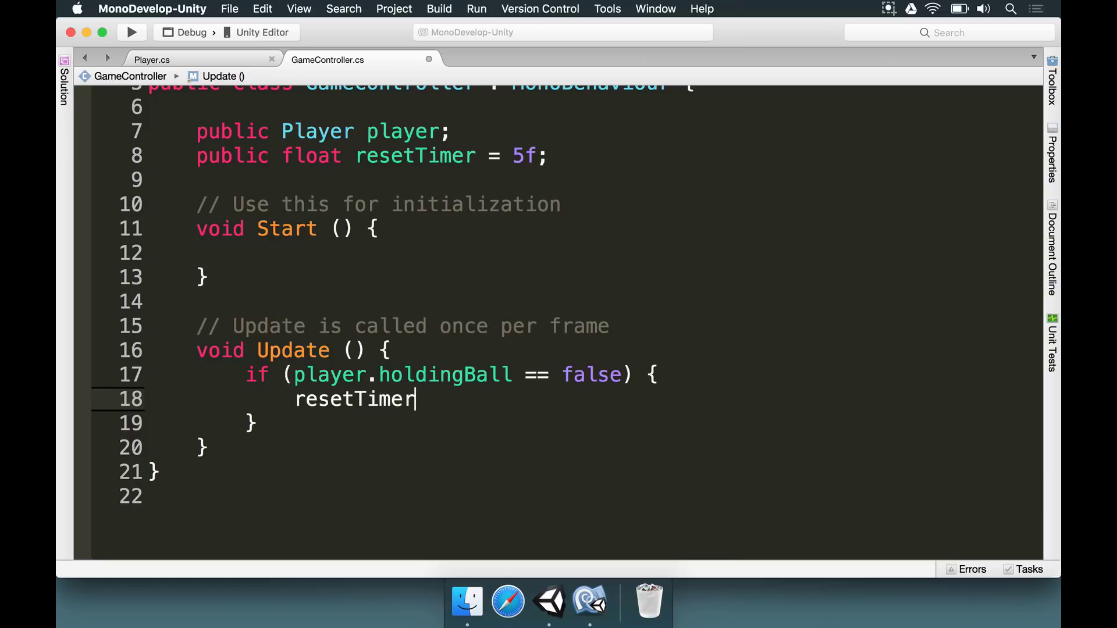
type("-= Time.deltaT")
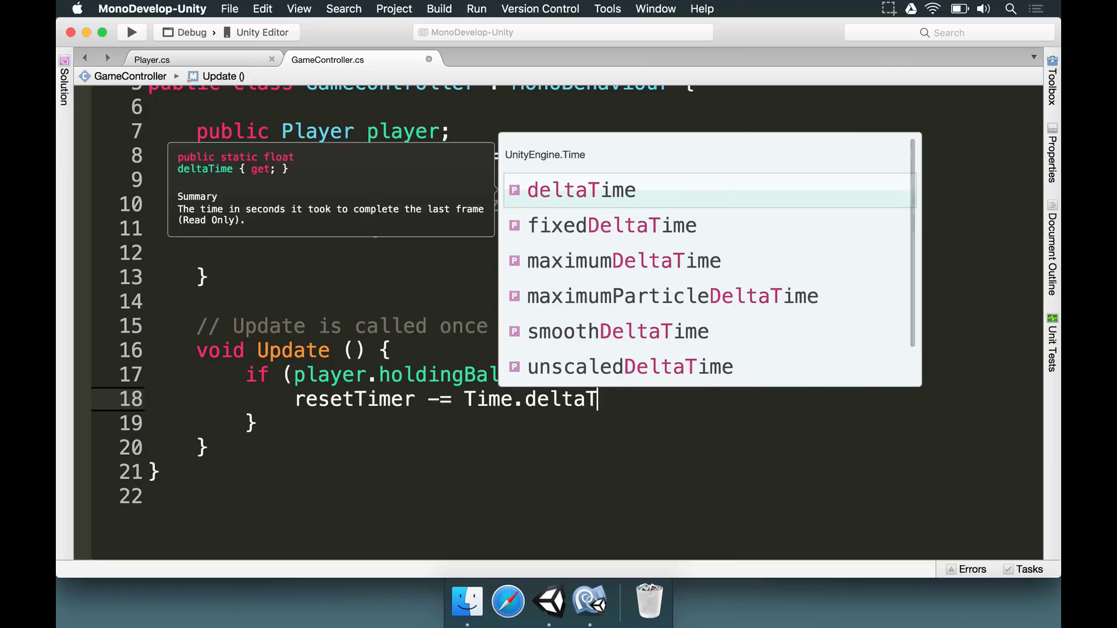
key("Return")
type(";")
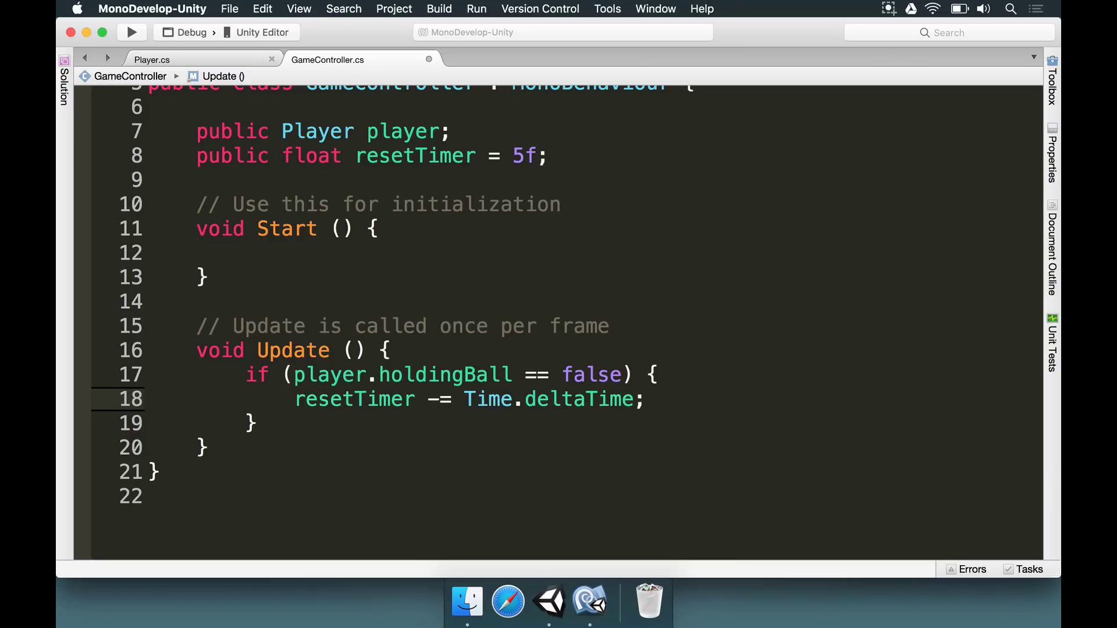
Below the countdown statement, add an empty nested if block that checks resetTimer <= 0.
key("Return")
type("if (resetT")
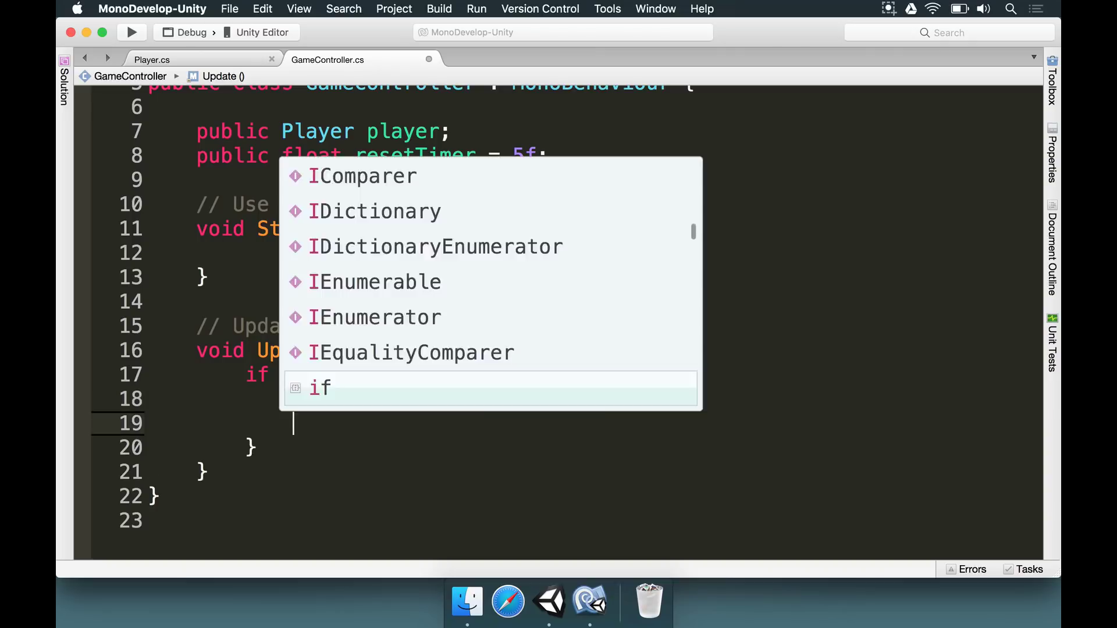
type("imer <=")
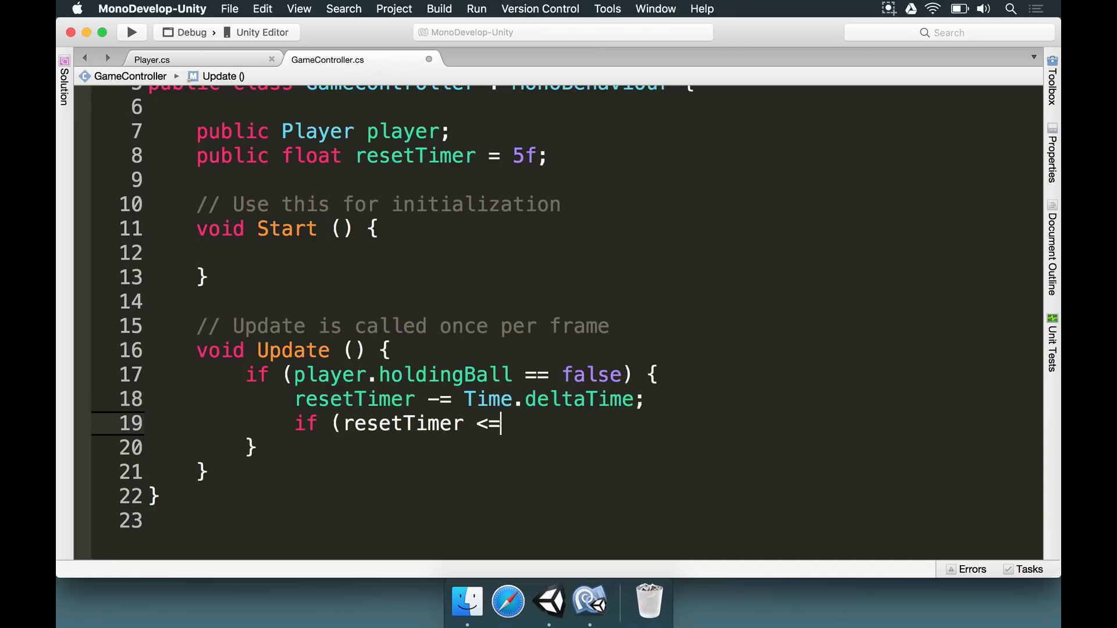
type(" 0) {")
key("Return")
key("Return")
type("}")
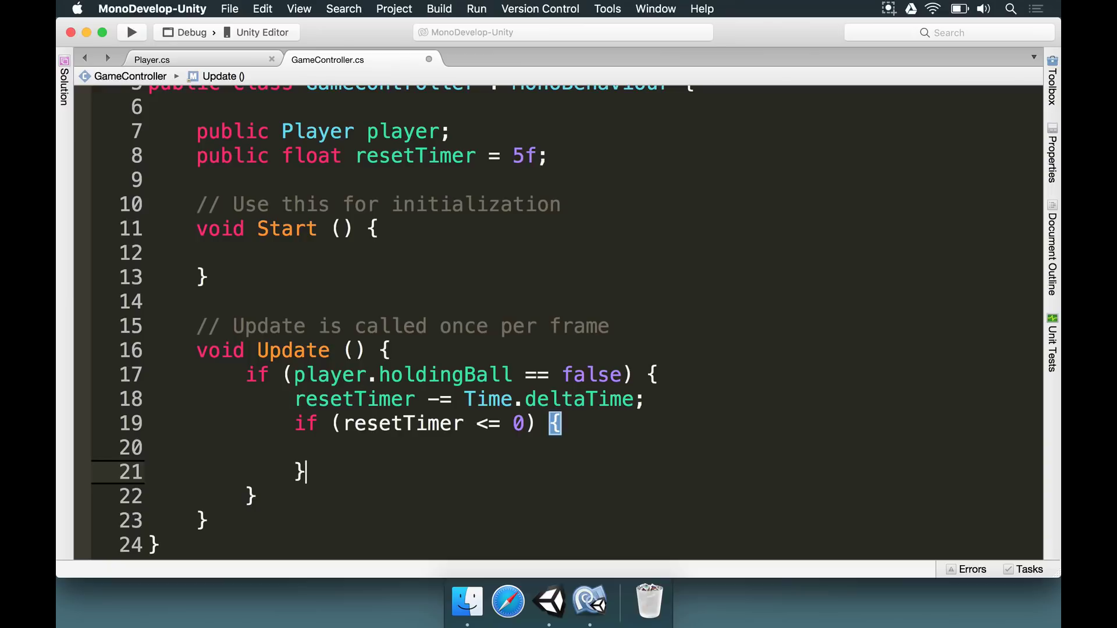
Review the Update logic, examining the Time.deltaTime subtraction from resetTimer and the resetTimer <= 0 condition.
key("Up")
key("Up")
key("Up")
key("Left")
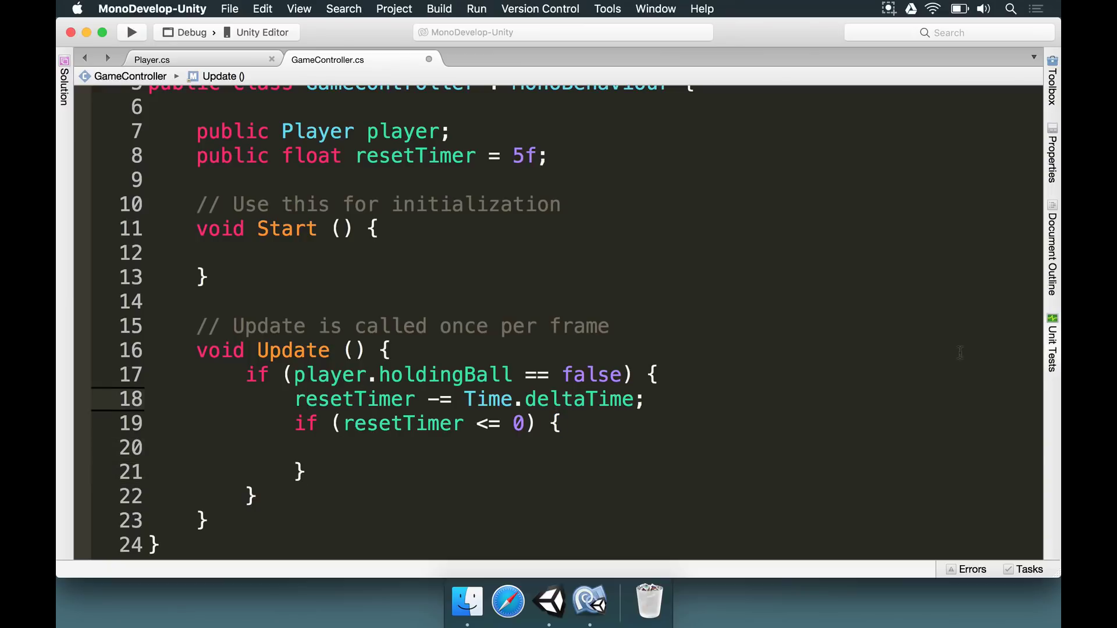
left_click_drag(463, 400, 634, 400)
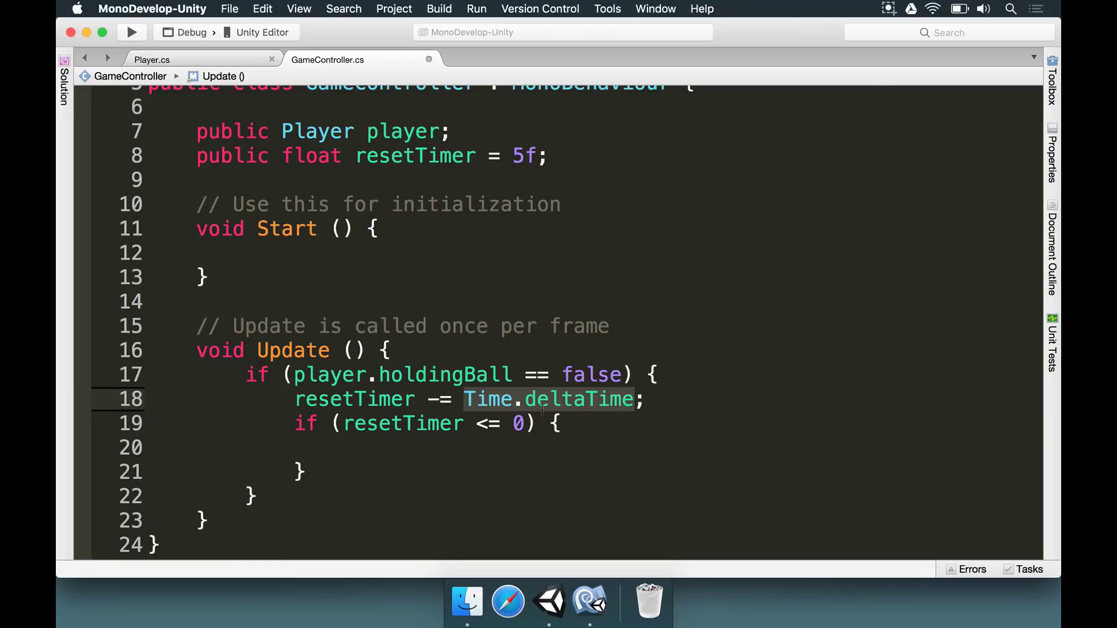
left_click(321, 352)
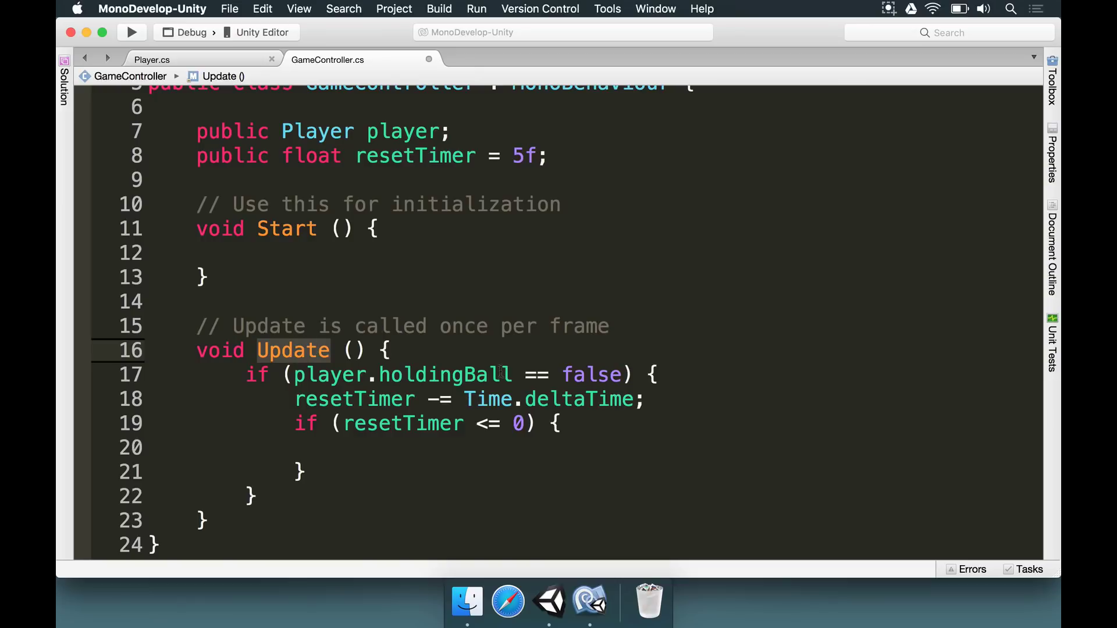
left_click(304, 402)
mouse_move(412, 380)
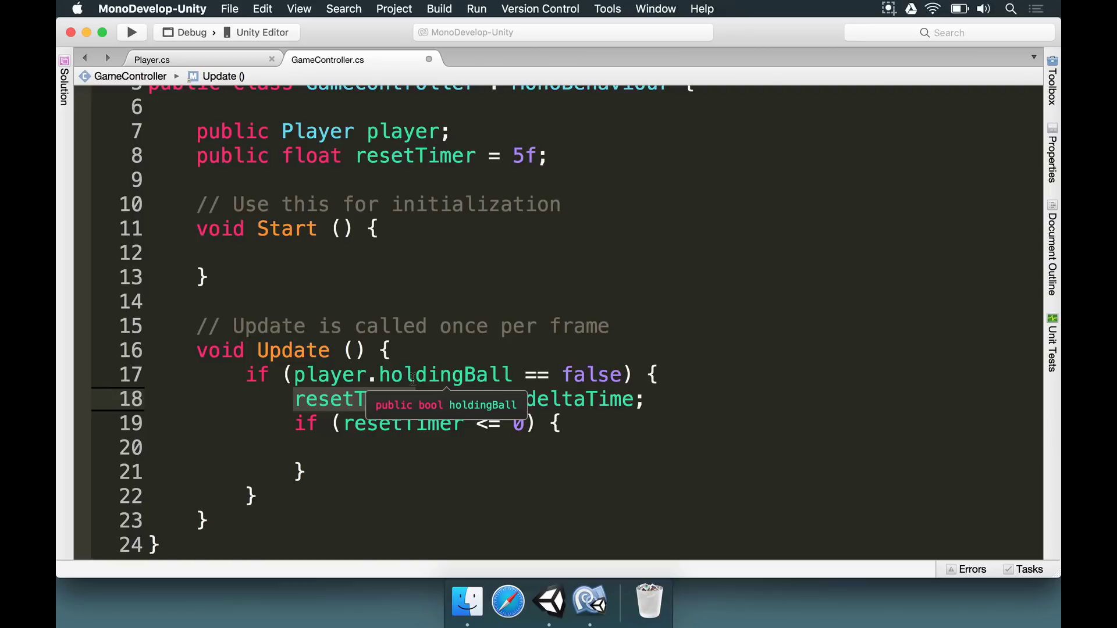
left_click_drag(430, 399, 452, 399)
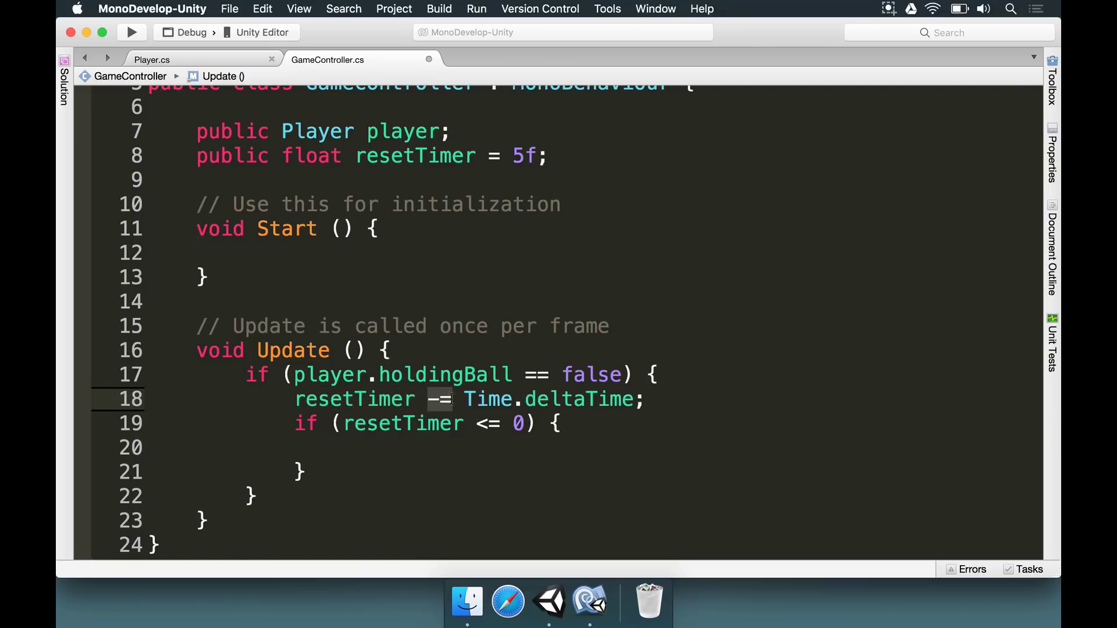
double_click(341, 406)
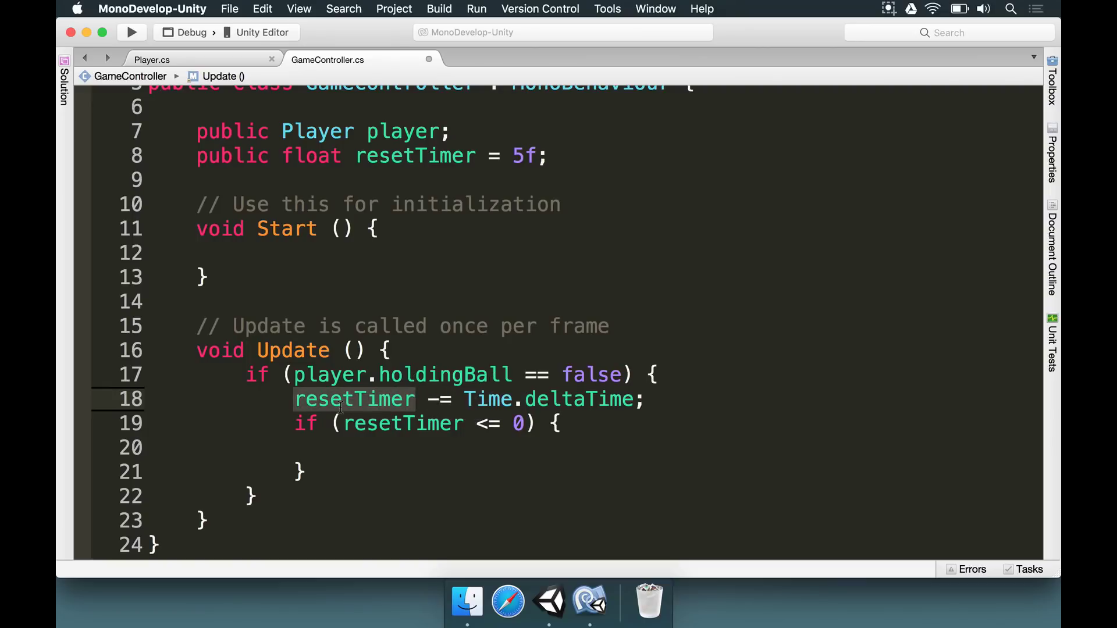
left_click_drag(466, 399, 633, 394)
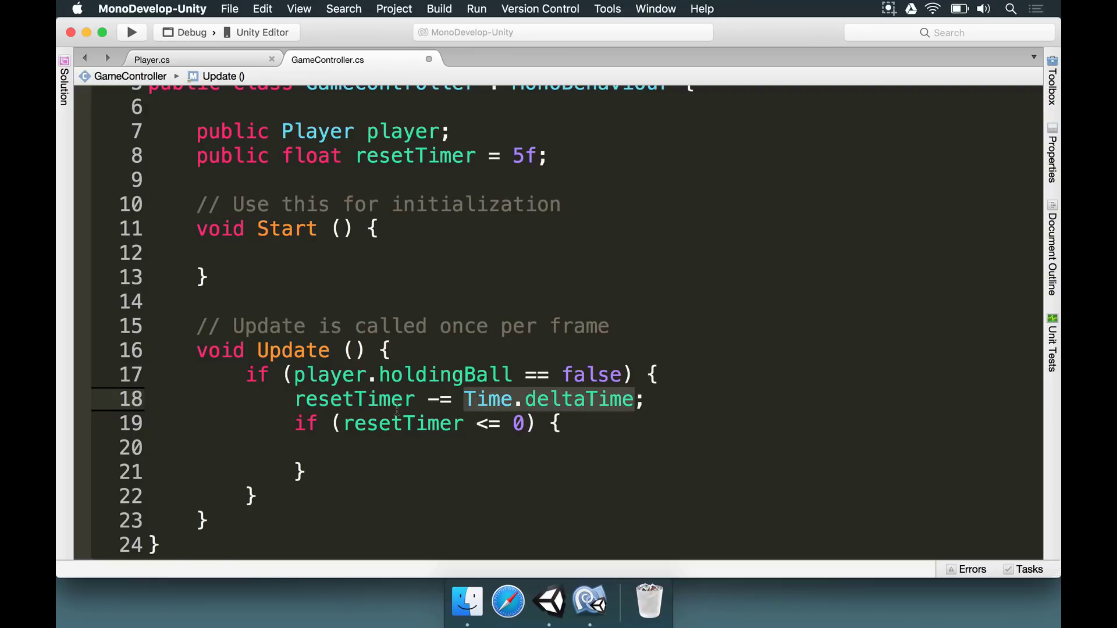
double_click(324, 399)
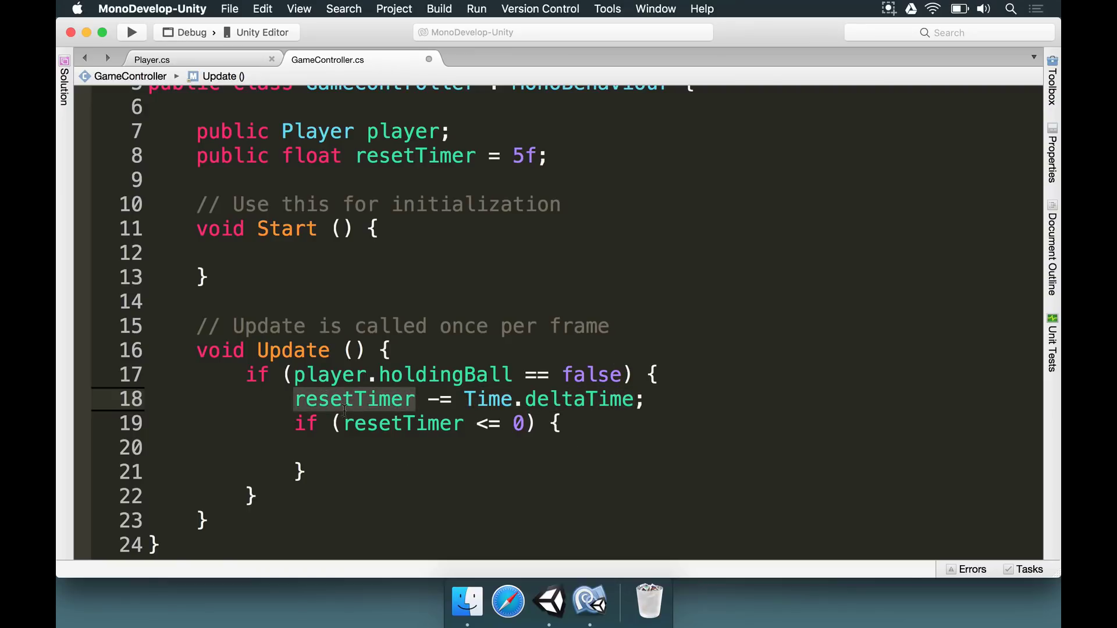
left_click_drag(343, 423, 528, 425)
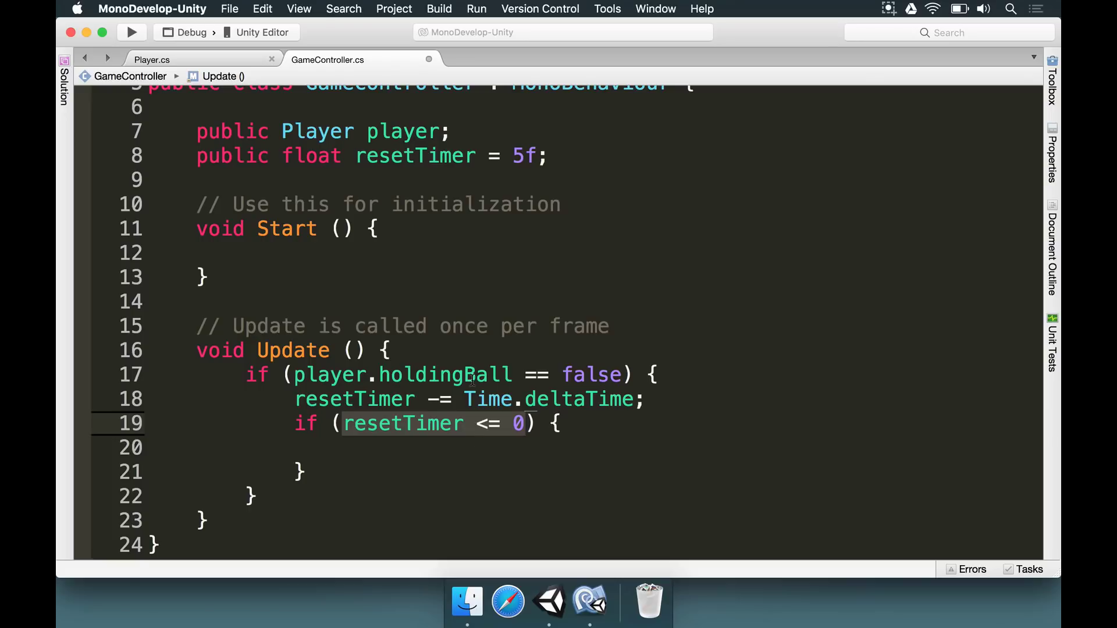
Add the directive using UnityEngine.SceneManagement; below the using UnityEngine line.
scroll(472, 380, "up", 3)
left_click(571, 270)
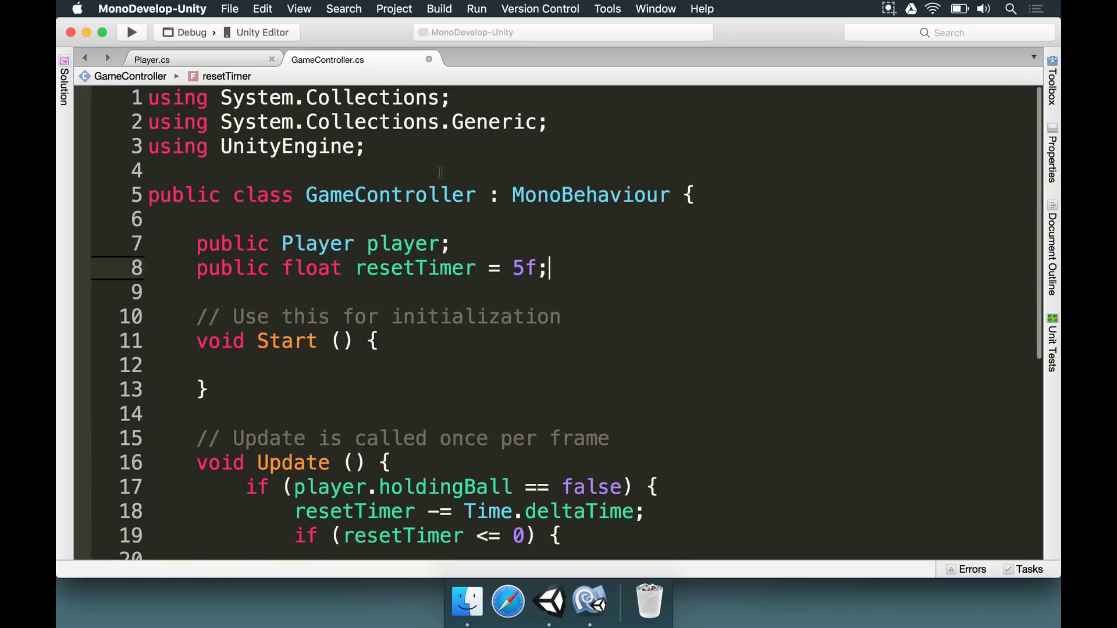
left_click(516, 147)
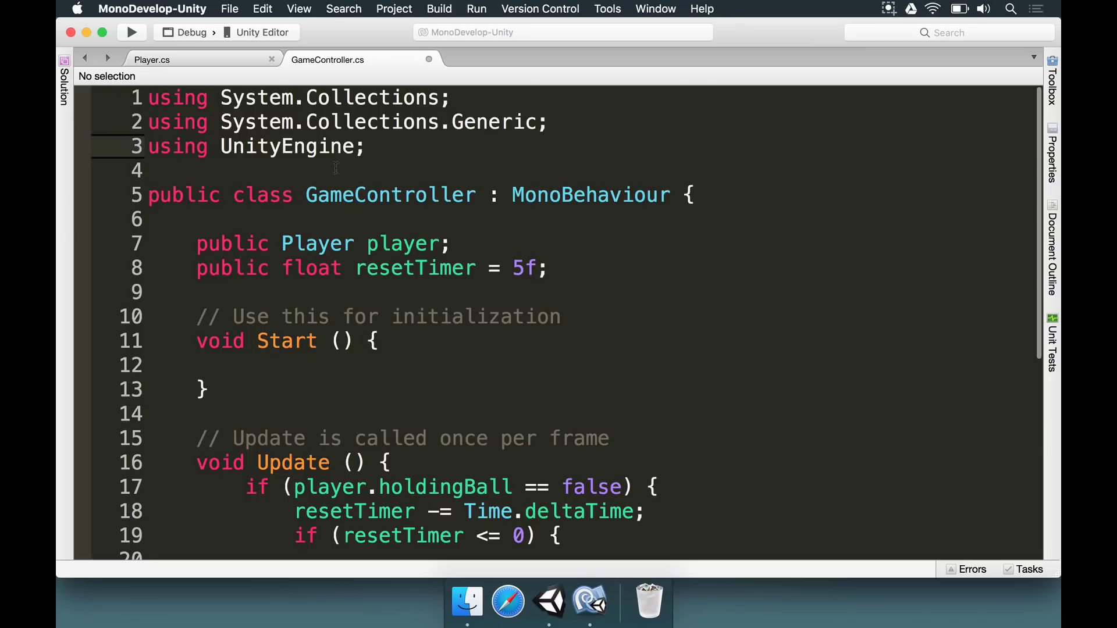
key("Return")
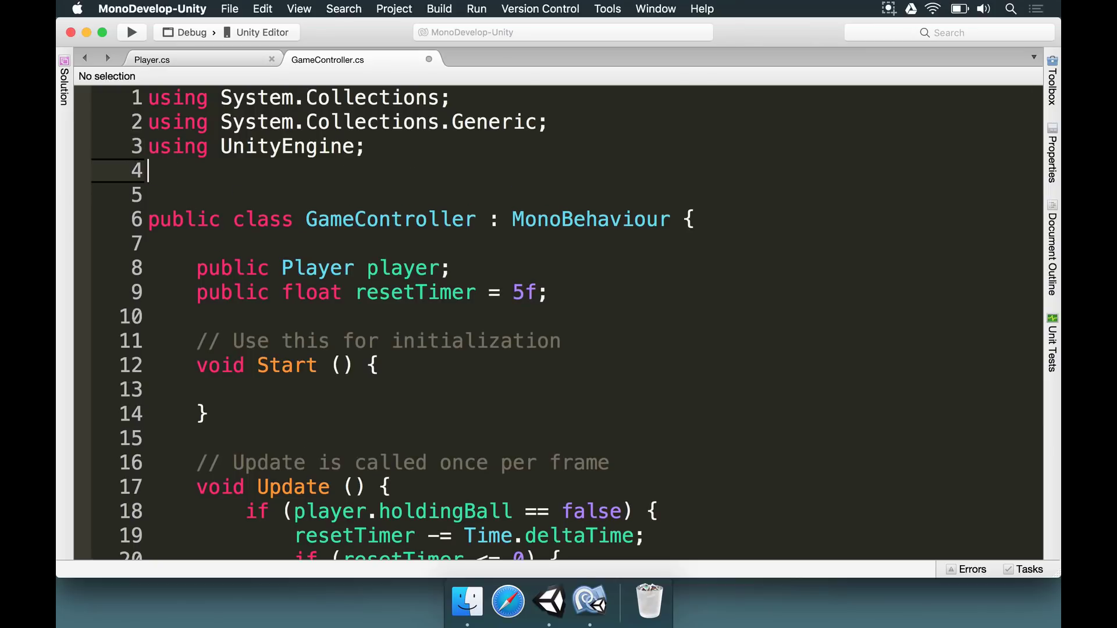
type("using ")
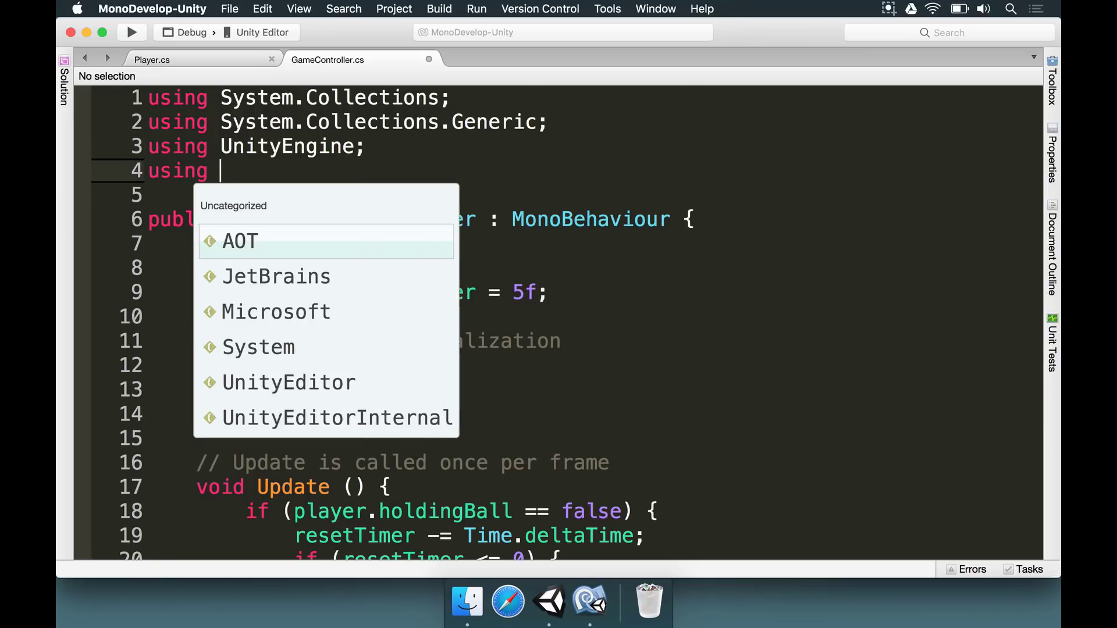
type("UnityEngine.SceneManagement;")
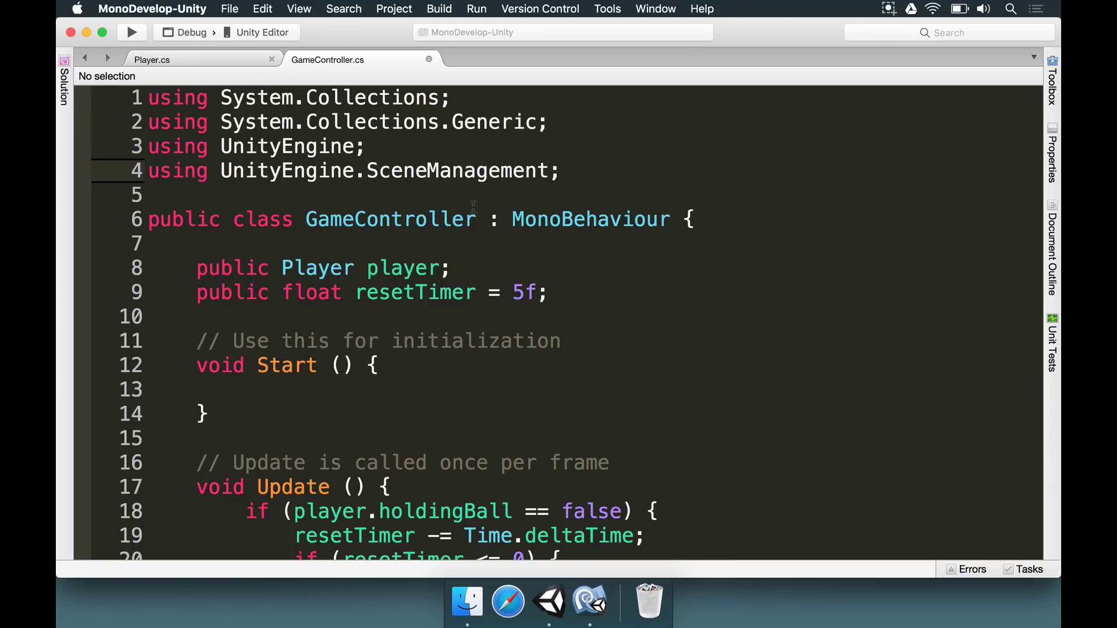
Inside the resetTimer <= 0 block, add SceneManager.LoadScene ("Game"); and save the script.
scroll(473, 207, "down", 3)
left_click(460, 462)
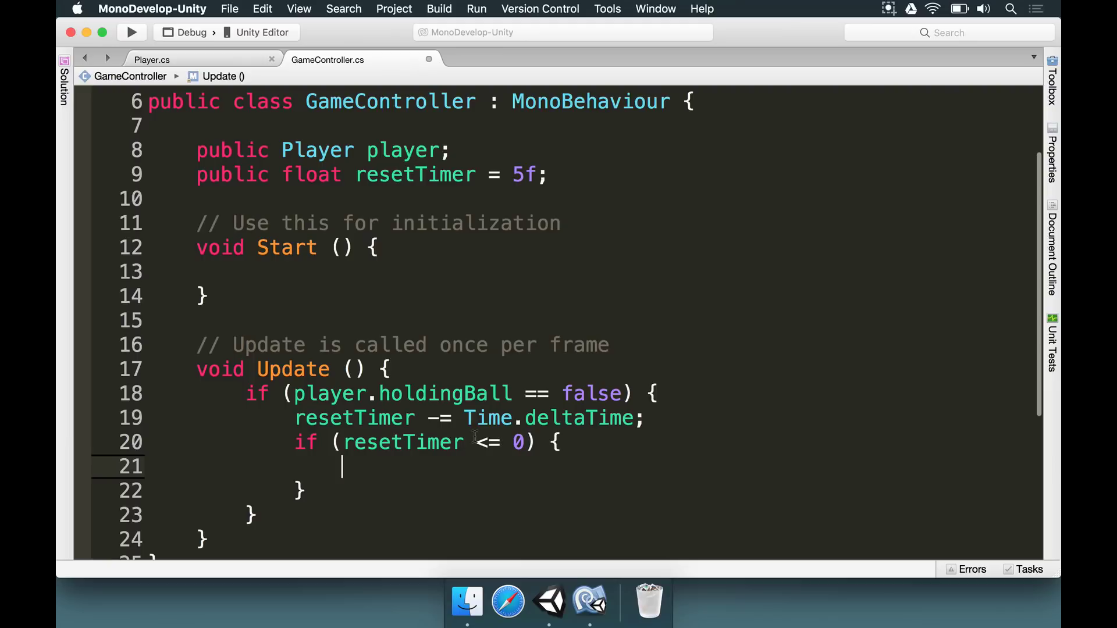
scroll(573, 445, "up", 1)
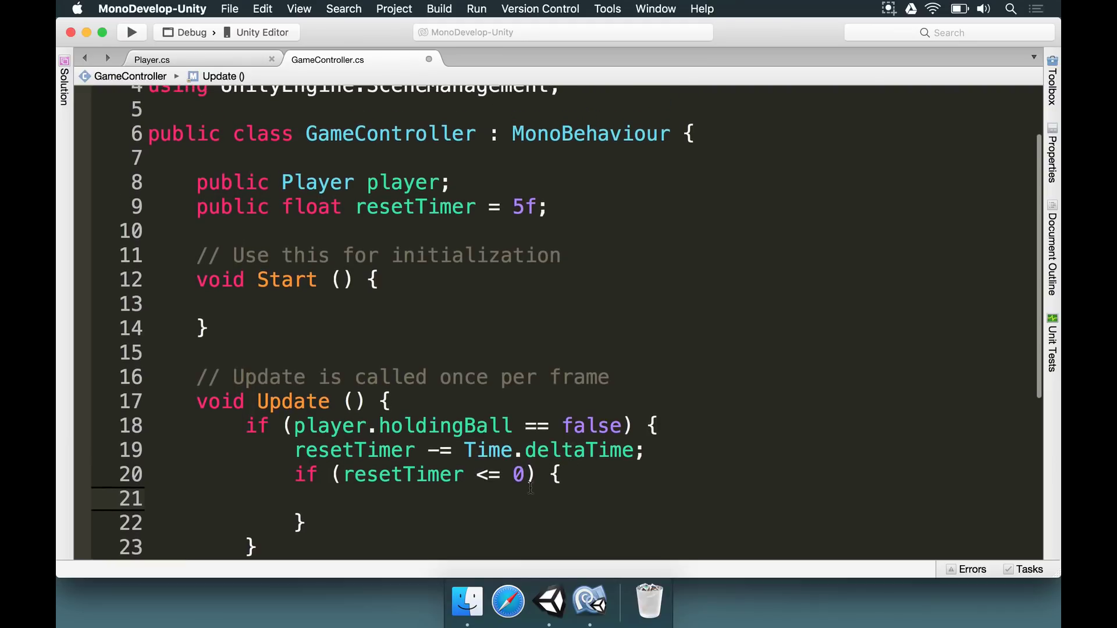
type("SceneManager.L")
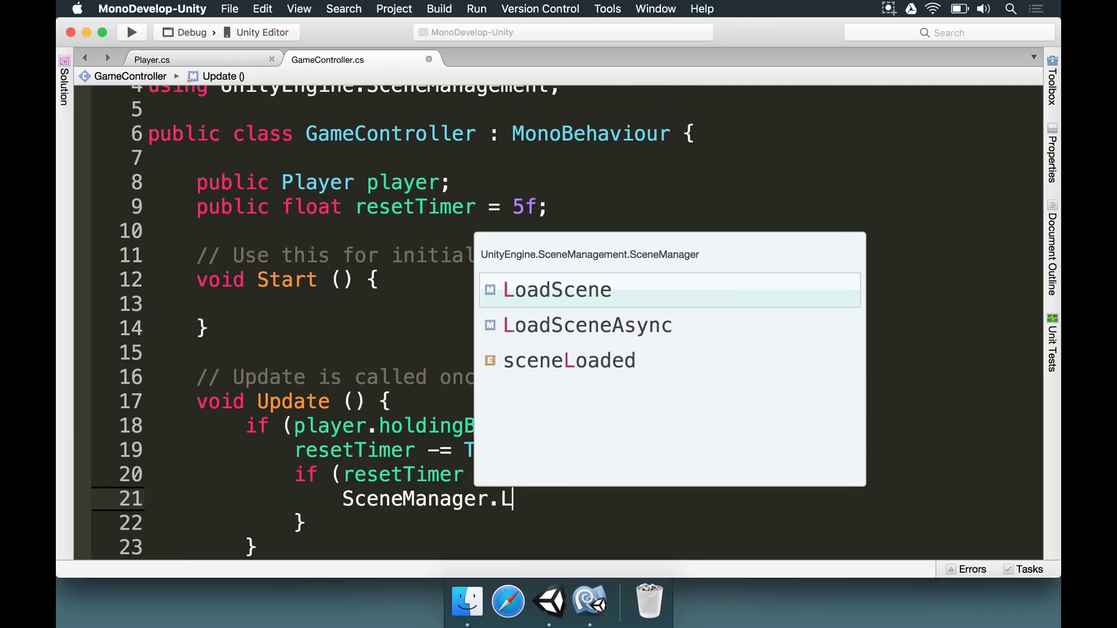
type("oadS")
key("Return")
type("(")
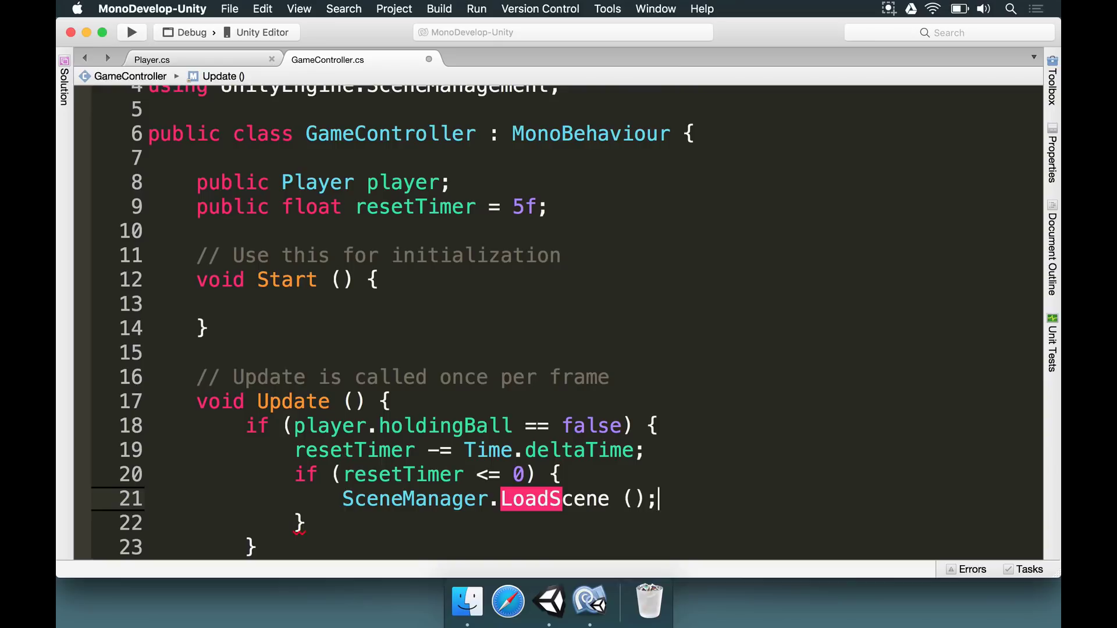
type("\"")
key("Left")
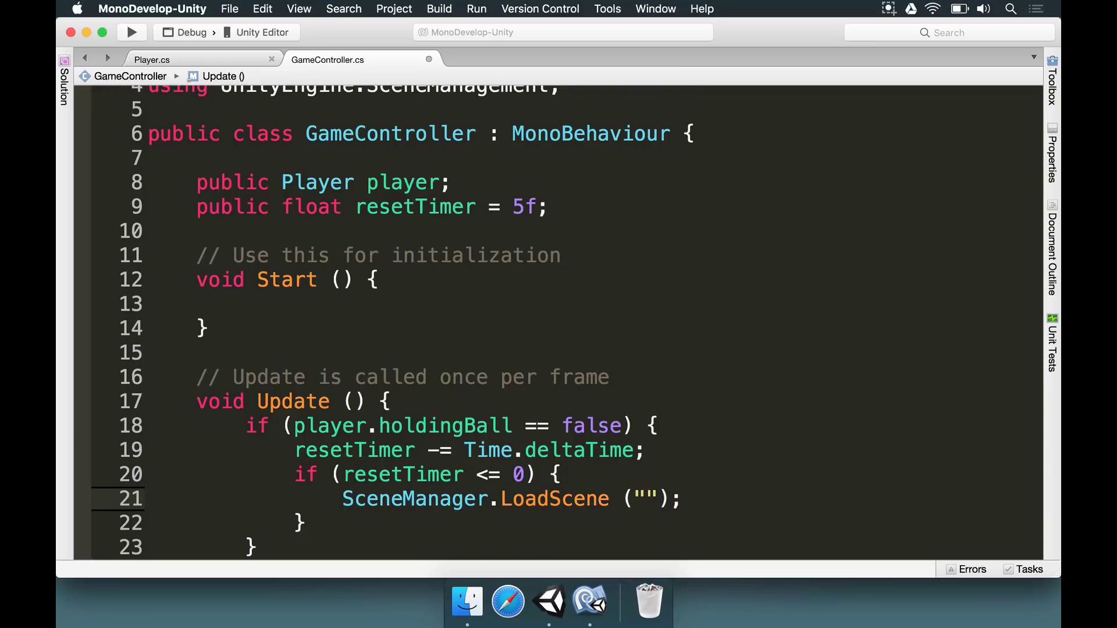
type("Game")
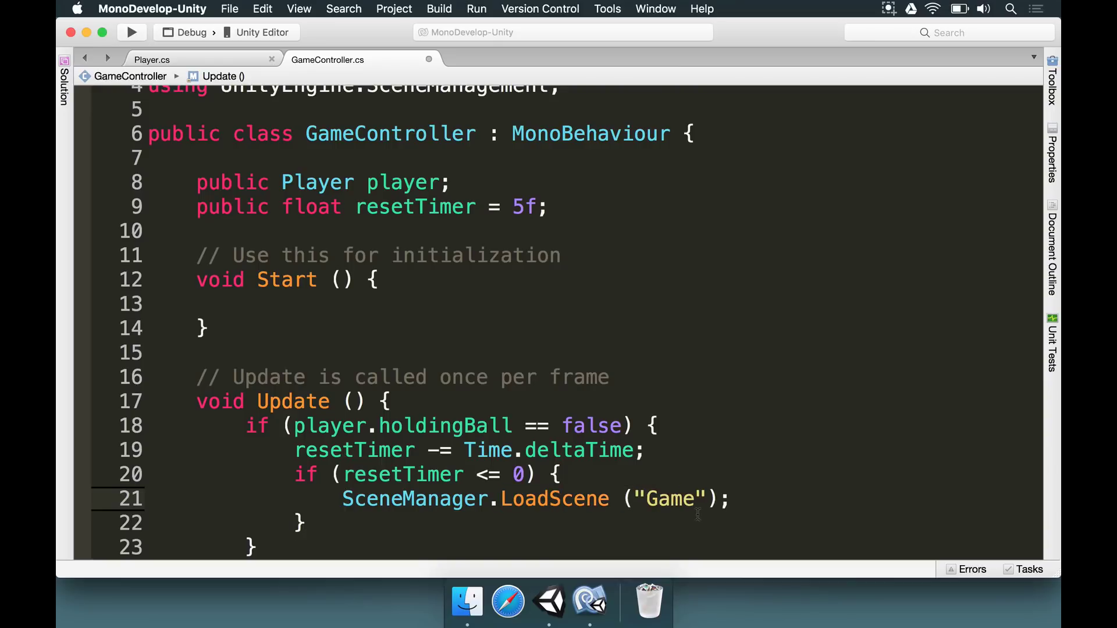
key("super+s")
Switch to Unity, assign the Player object to the GameController script's Player field, and save the scene.
left_click(561, 615)
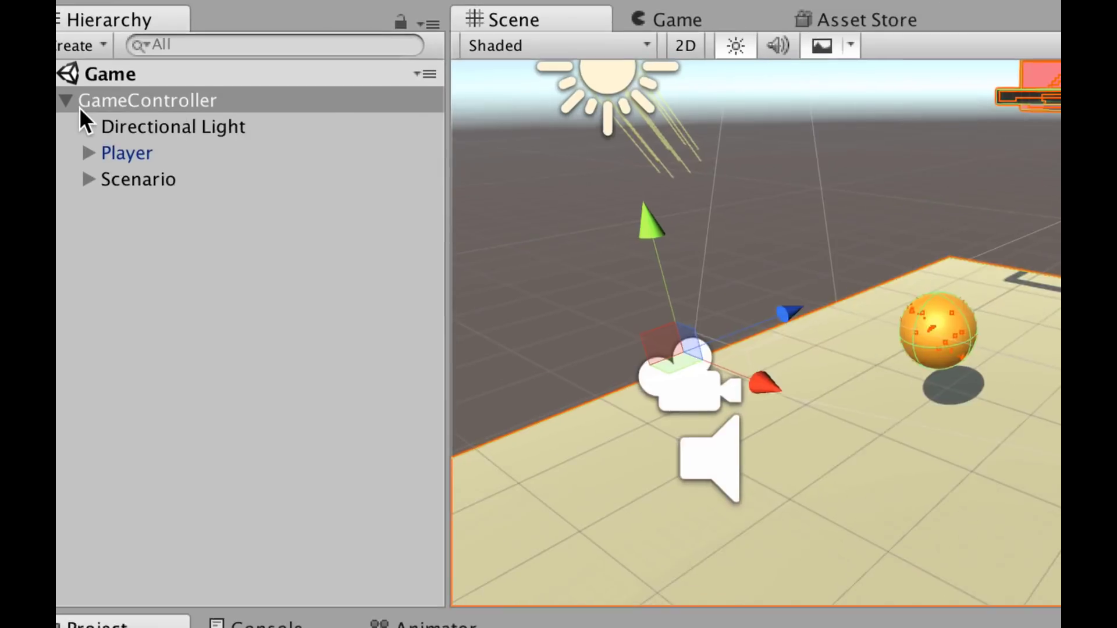
left_click_drag(115, 131, 110, 109)
left_click_drag(61, 152, 750, 327)
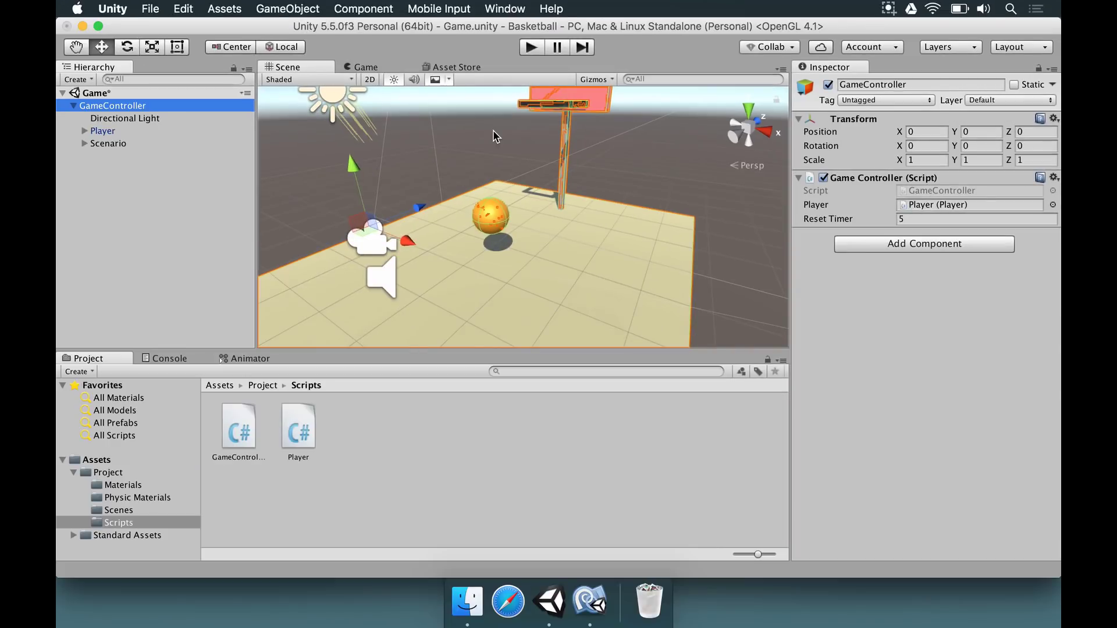
right_click_drag(534, 154, 540, 113)
right_click_drag(455, 225, 456, 234)
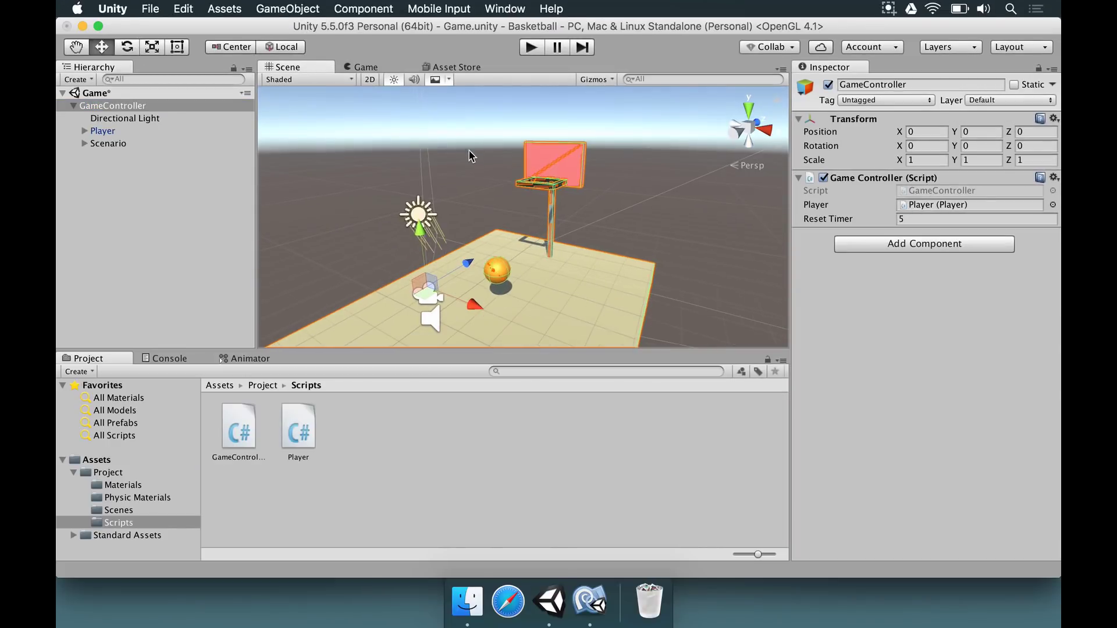
left_click(470, 158)
right_click_drag(465, 162, 462, 177)
key("super+s")
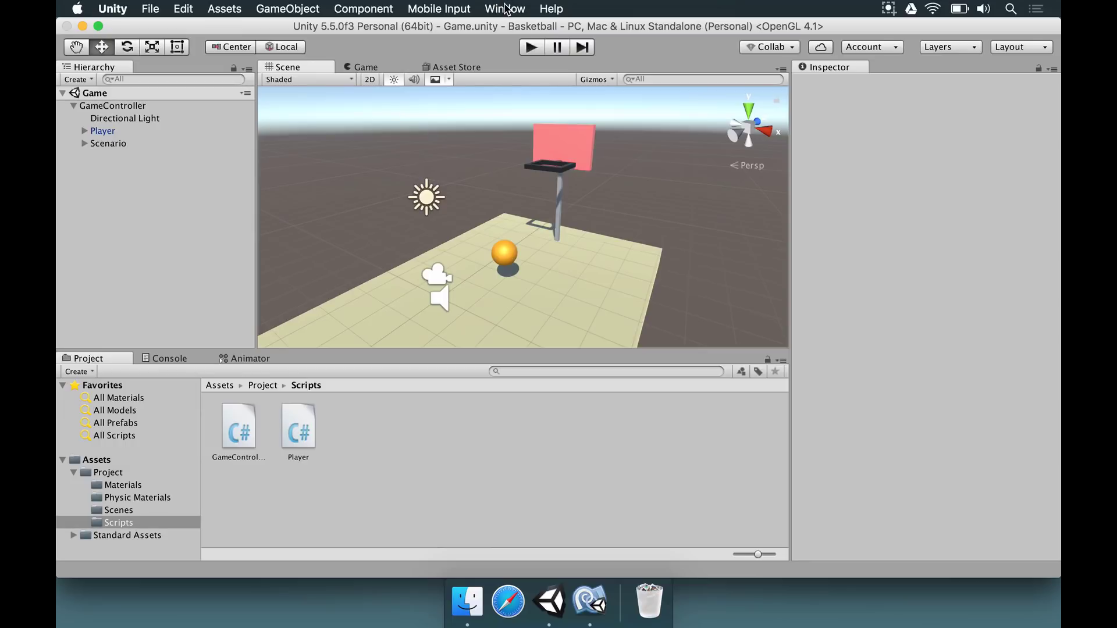
In the scene's Lighting settings, turn off Auto lightmap baking and build the lighting manually.
left_click(505, 9)
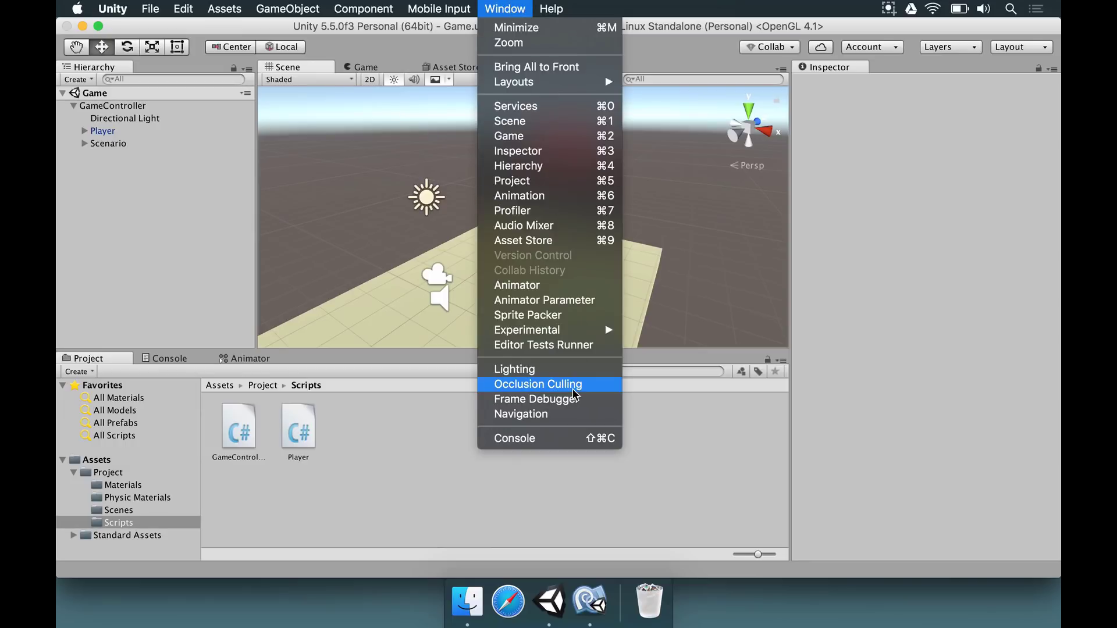
left_click(566, 375)
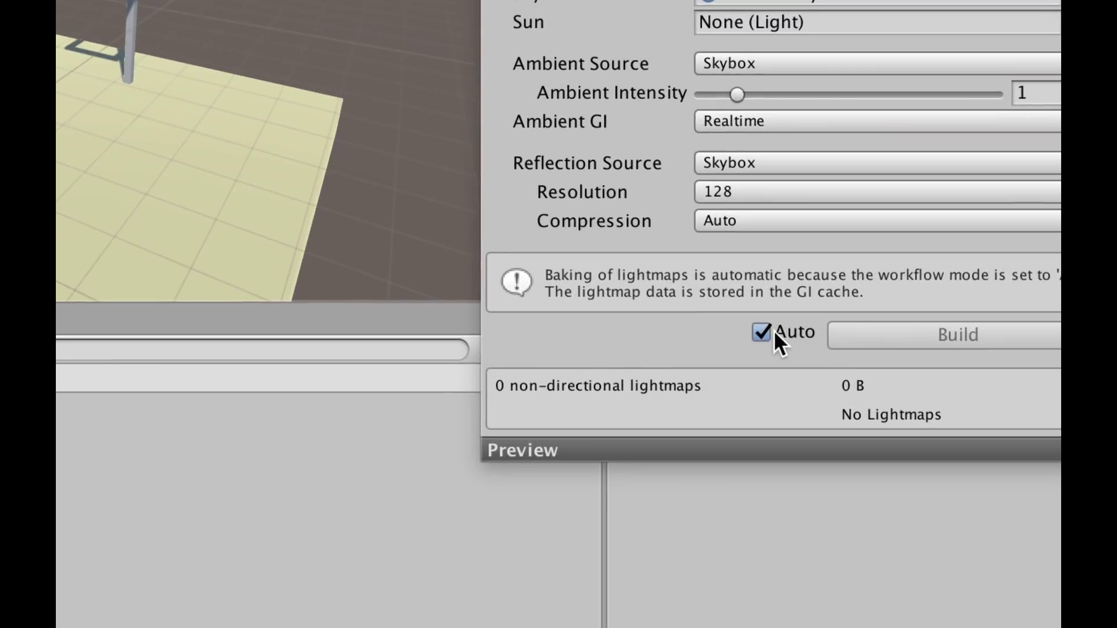
left_click(765, 333)
left_click(899, 337)
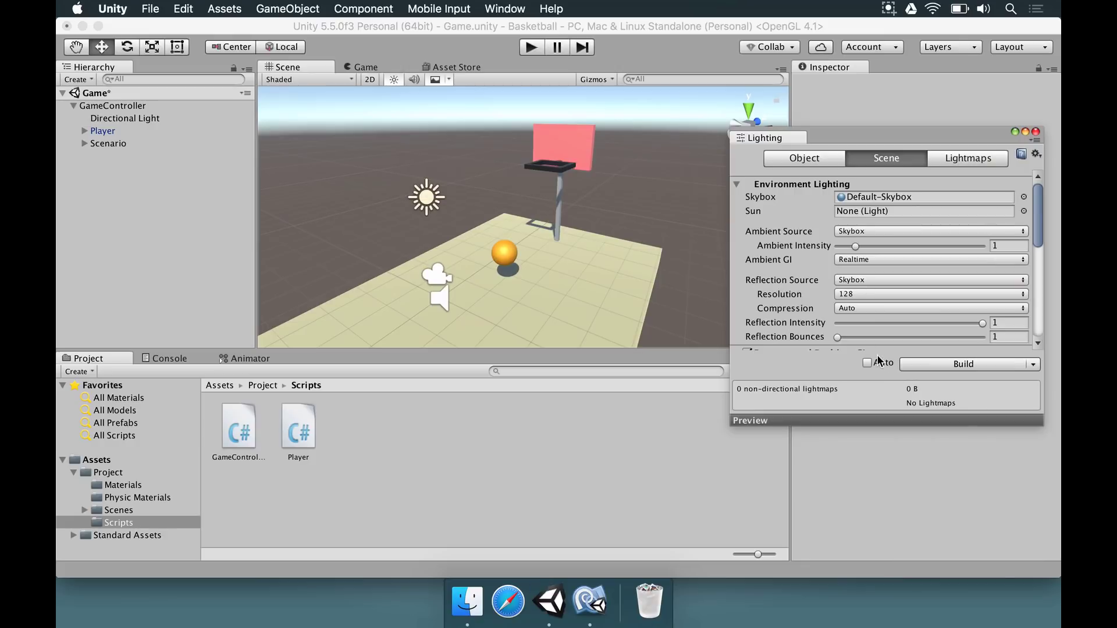
left_click(1036, 131)
Play the Game scene to test throwing the ball and the timed scene reset, then stop play mode.
left_click(529, 49)
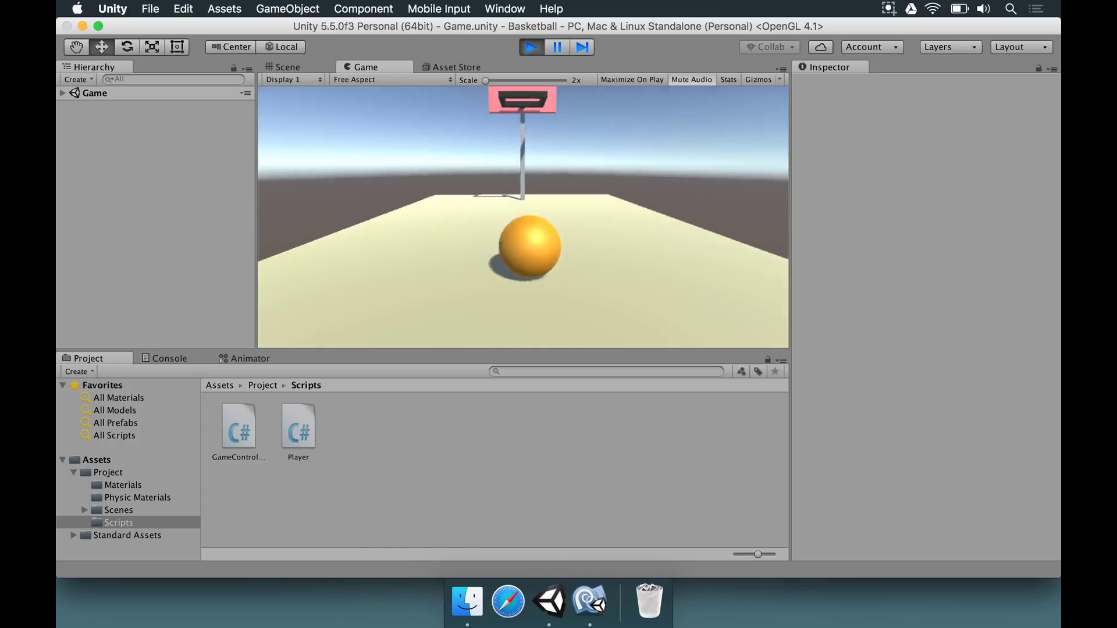
key("Escape")
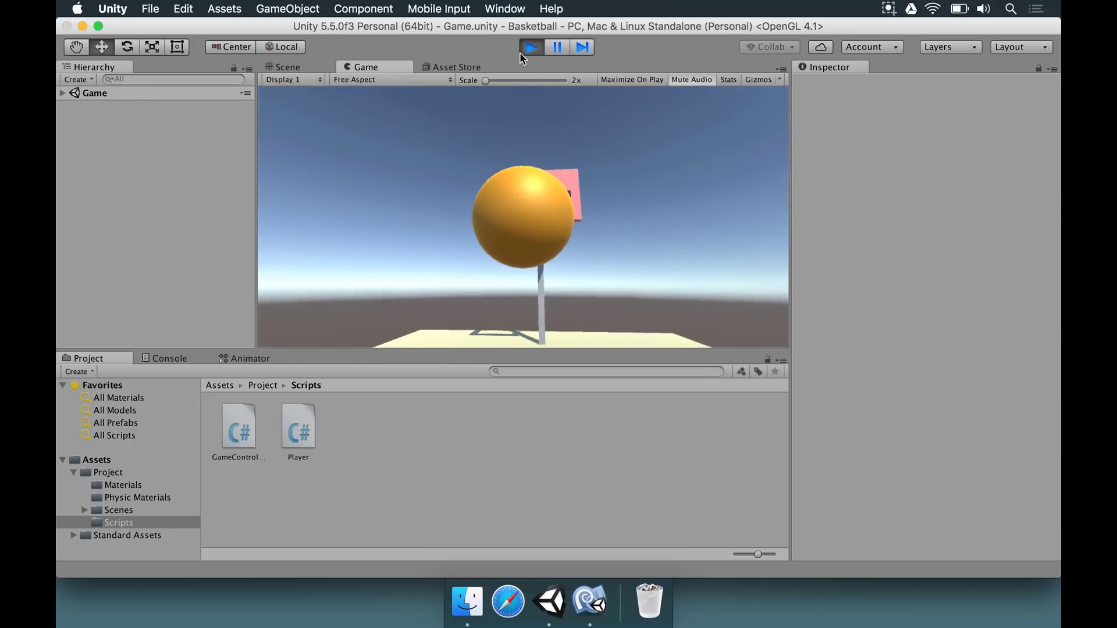
left_click(521, 50)
key("q")
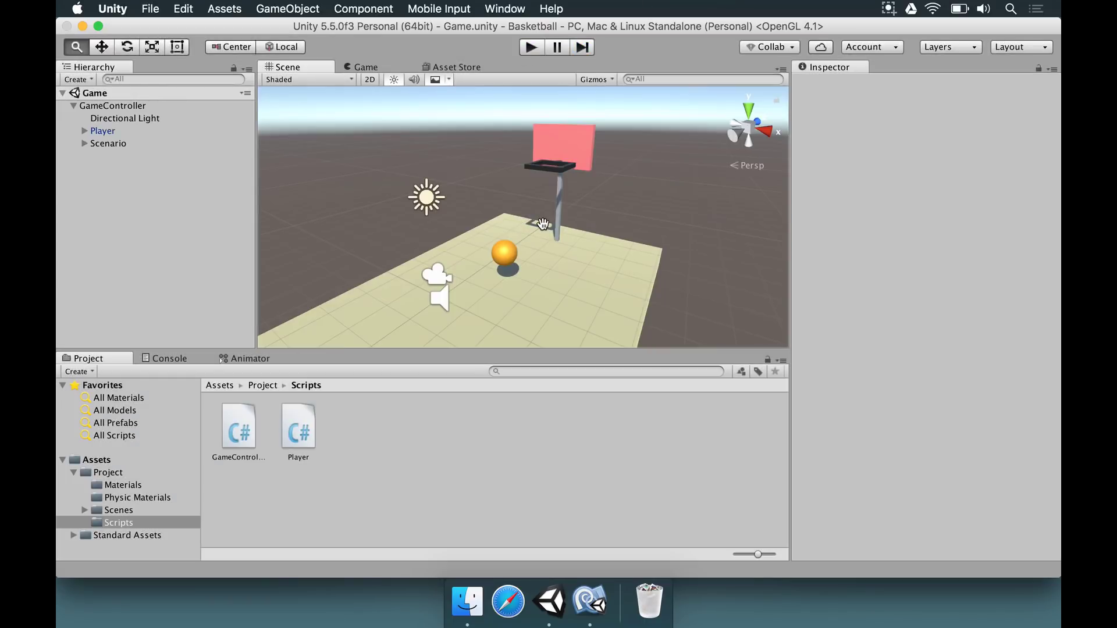
Add a Particle System as a child of the Ball object inside Scenario.
left_click_drag(542, 224, 507, 163, "alt")
scroll(507, 163, "up", 3)
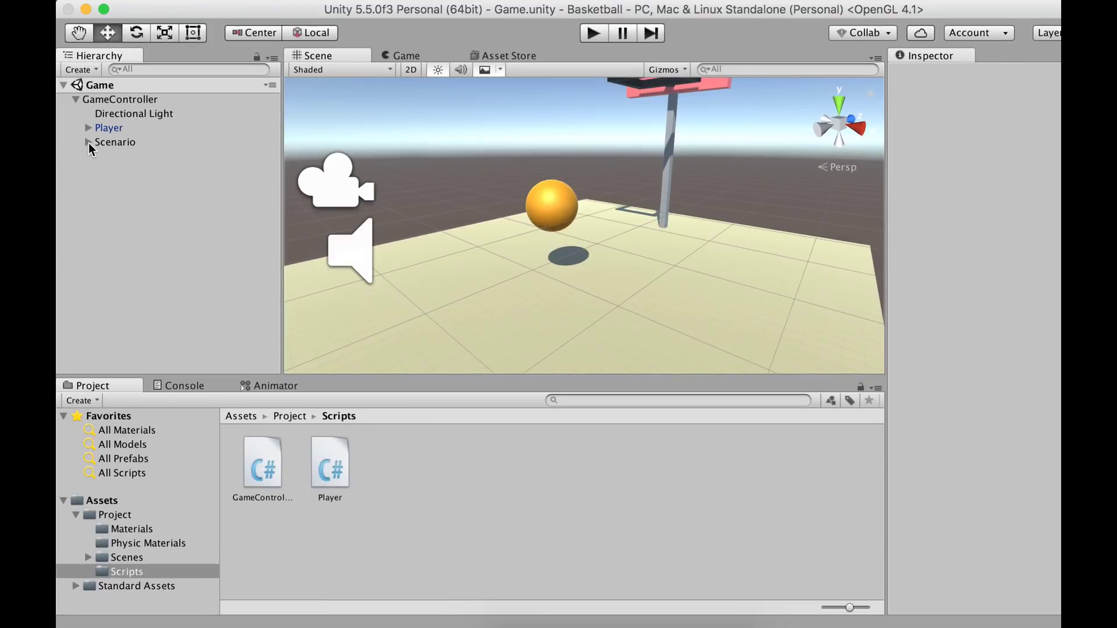
left_click(79, 142)
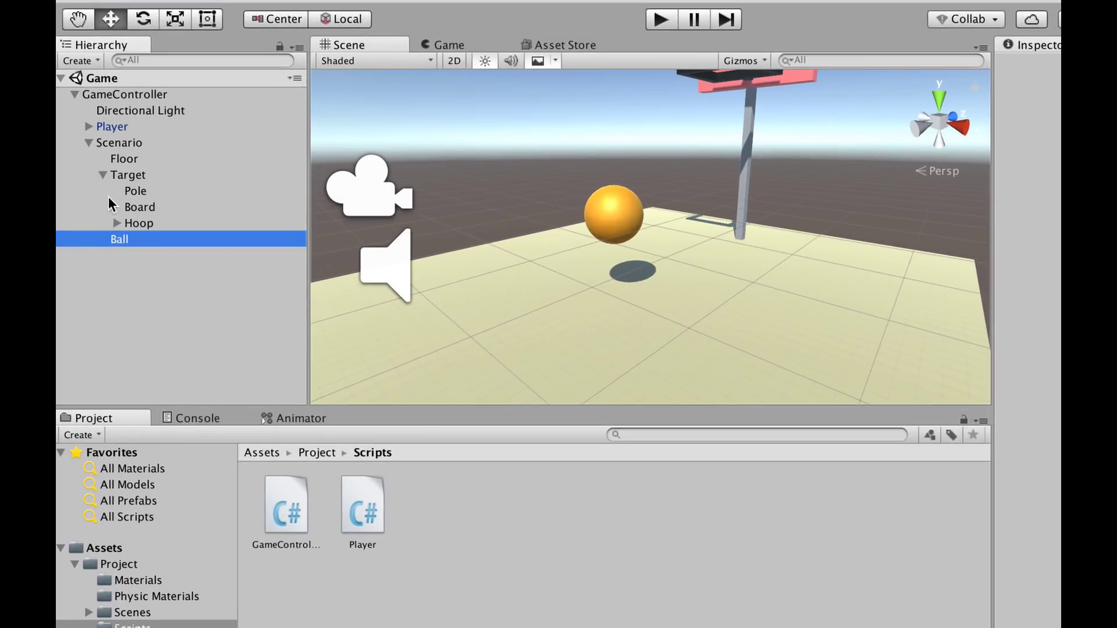
left_click(103, 175)
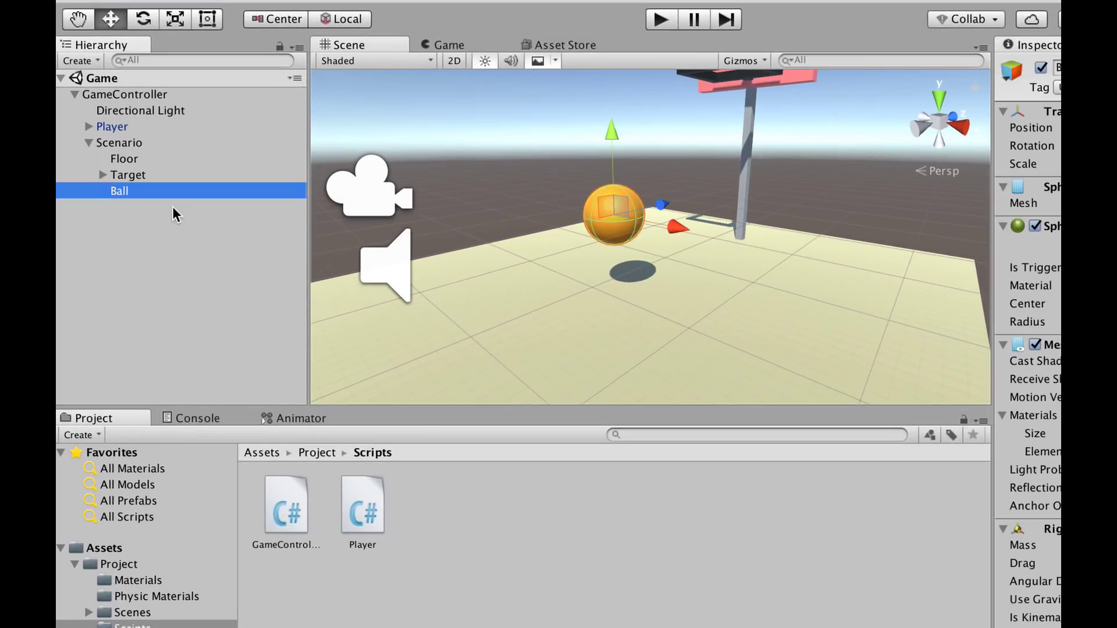
right_click(118, 194)
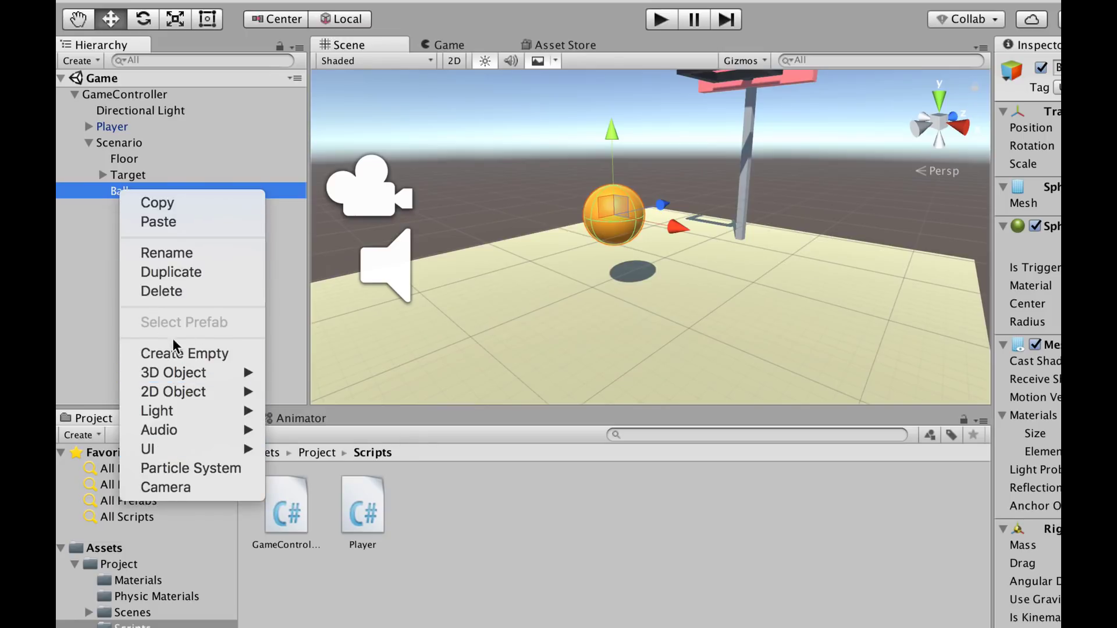
left_click(176, 469)
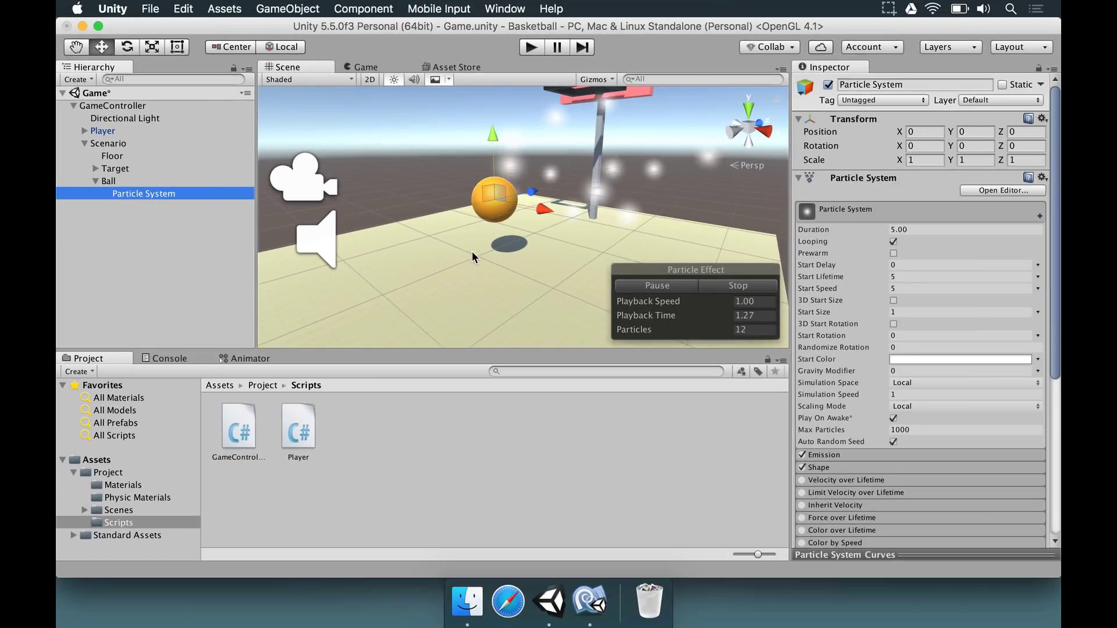
Change the particle system's emission shape to Sphere.
left_click_drag(454, 233, 407, 221, "alt")
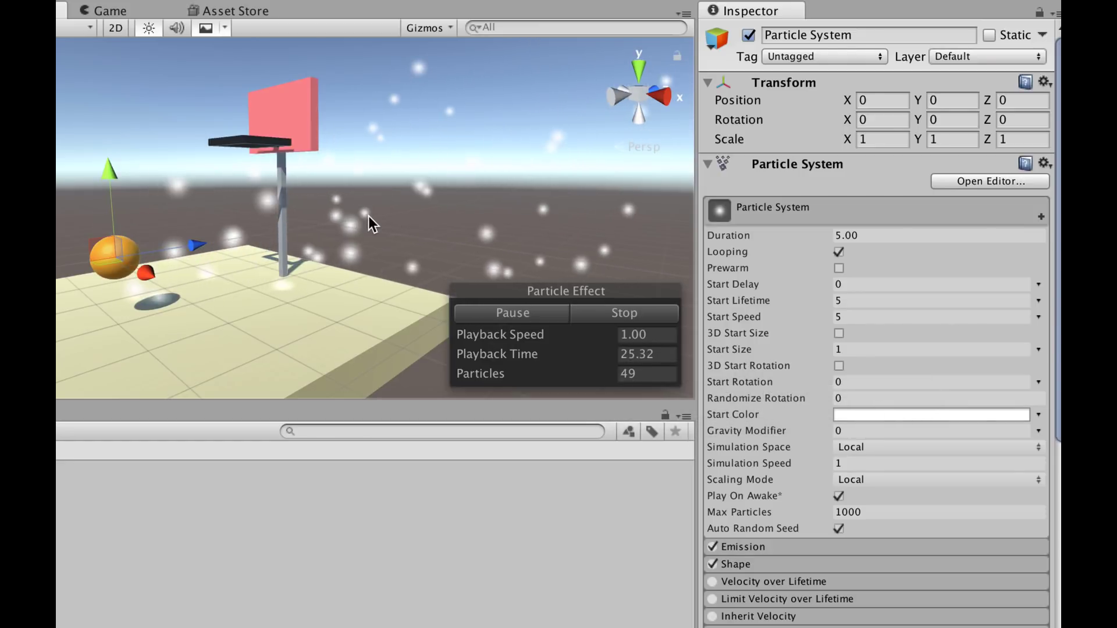
right_click_drag(395, 222, 291, 244)
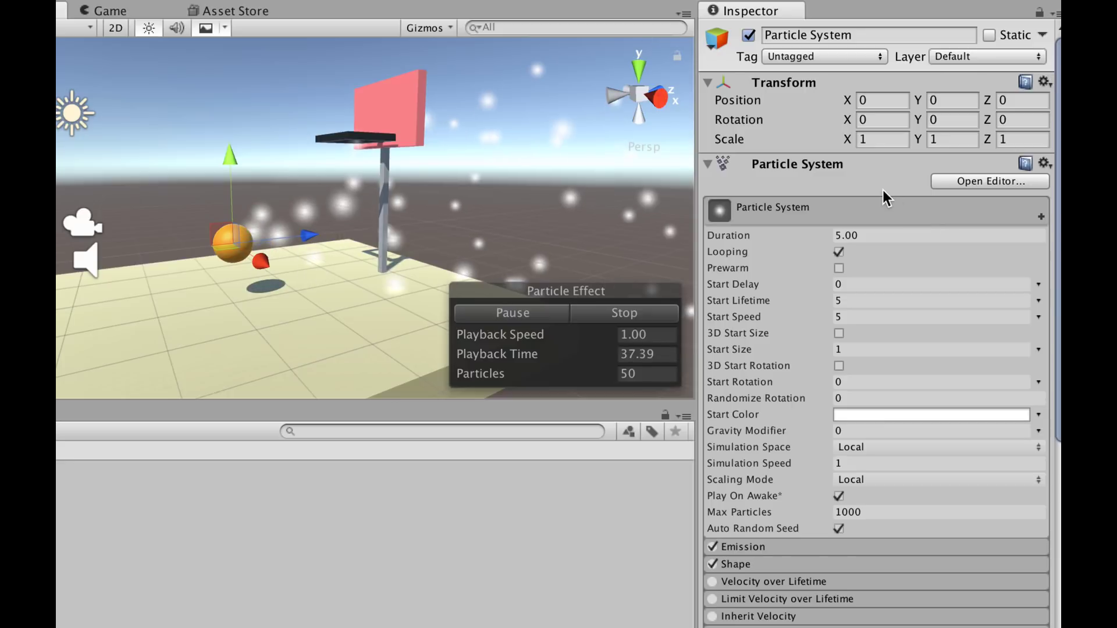
scroll(882, 190, "down", 3)
left_click(750, 426)
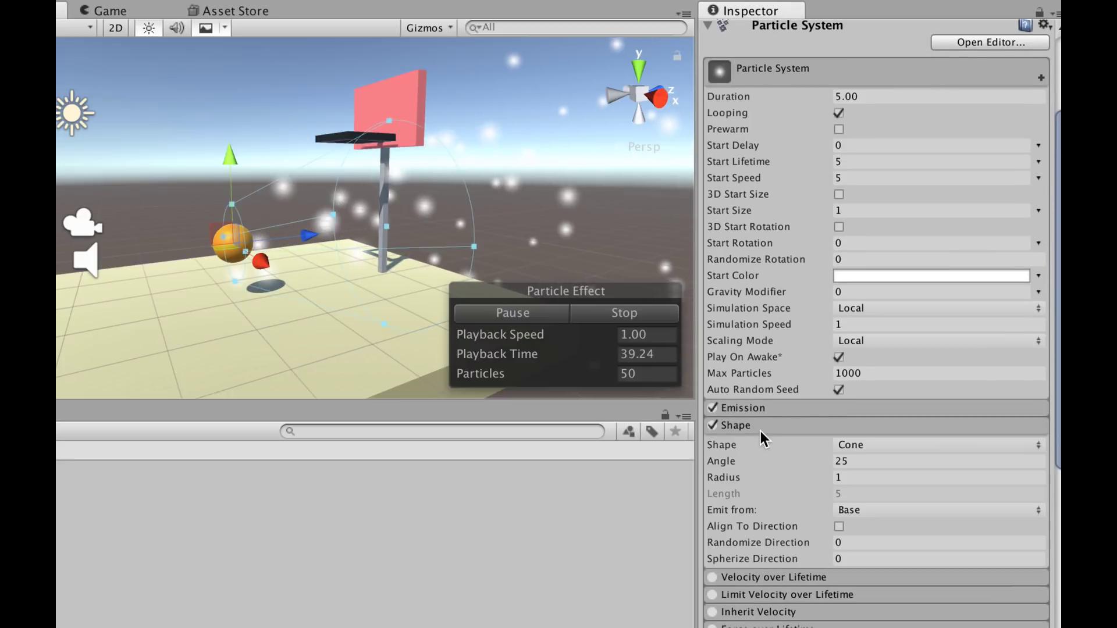
left_click(853, 443)
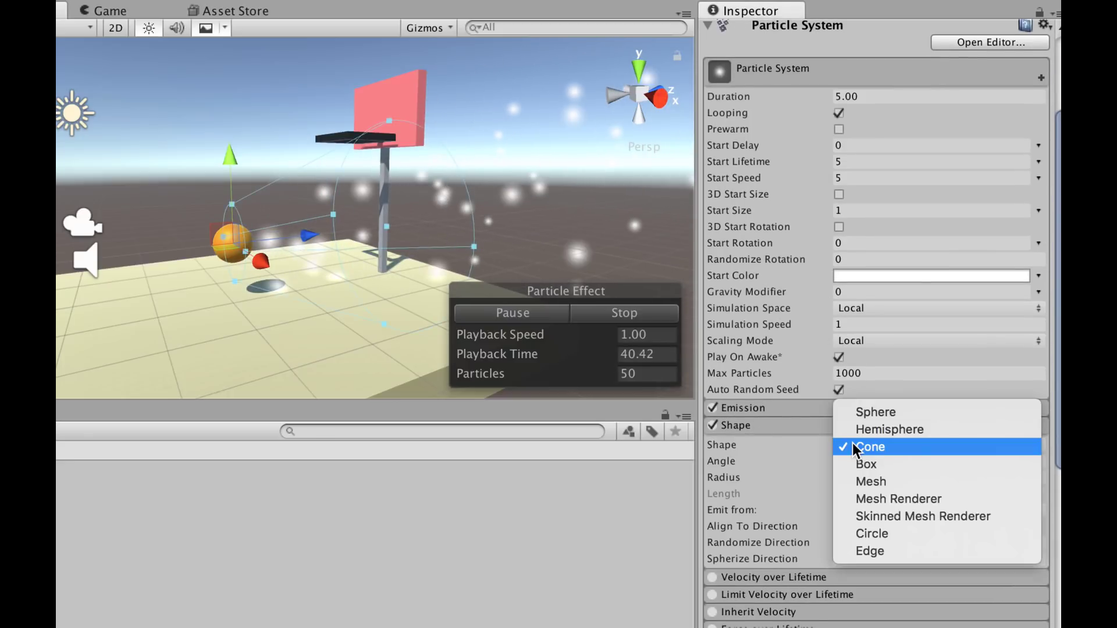
left_click(876, 416)
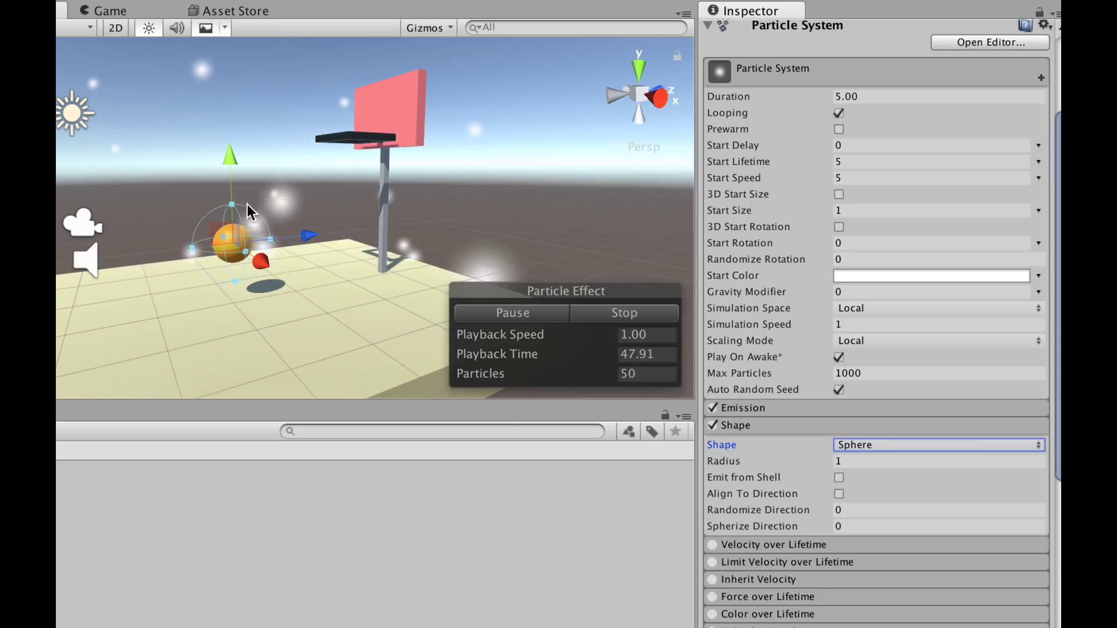
Set the particle system's Start Speed to 1, Start Size to 0.3 and Start Lifetime to 0.5.
left_click(850, 178)
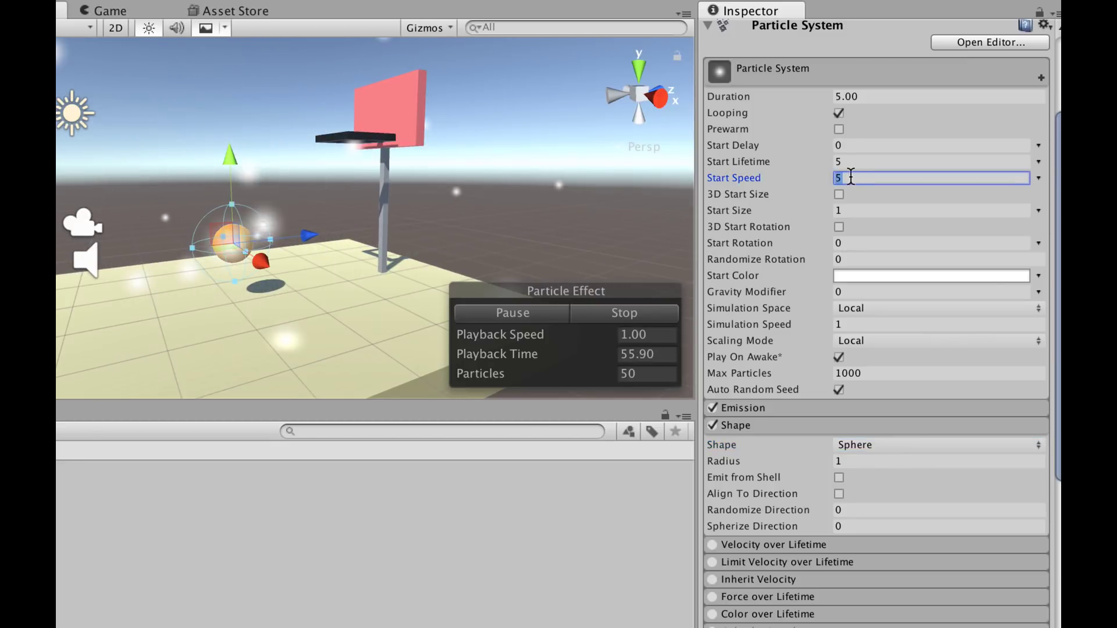
type("1")
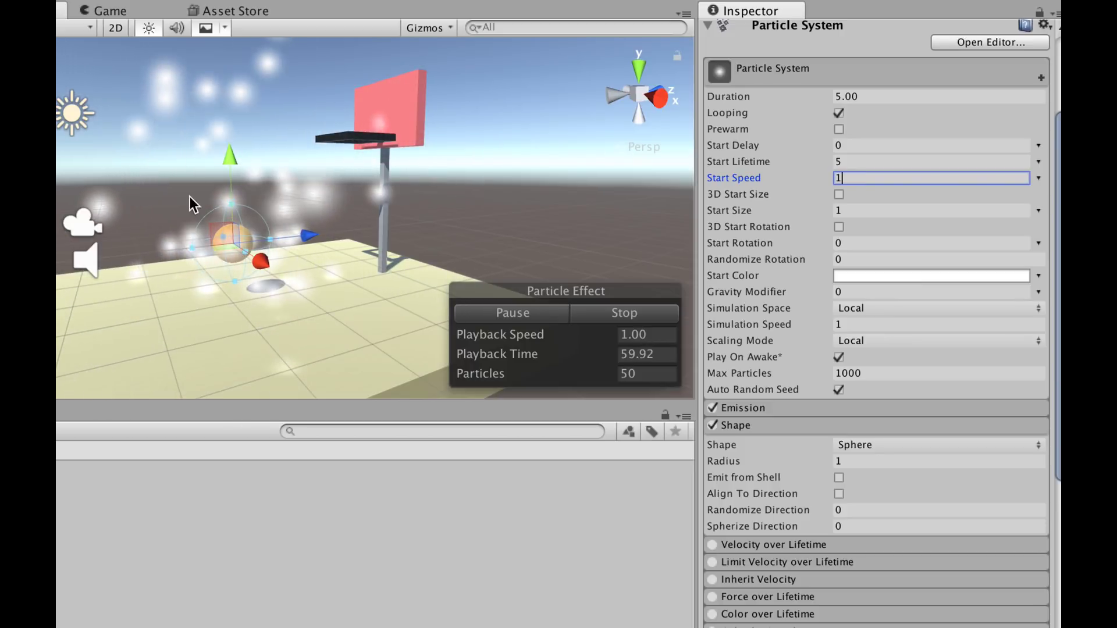
left_click(866, 212)
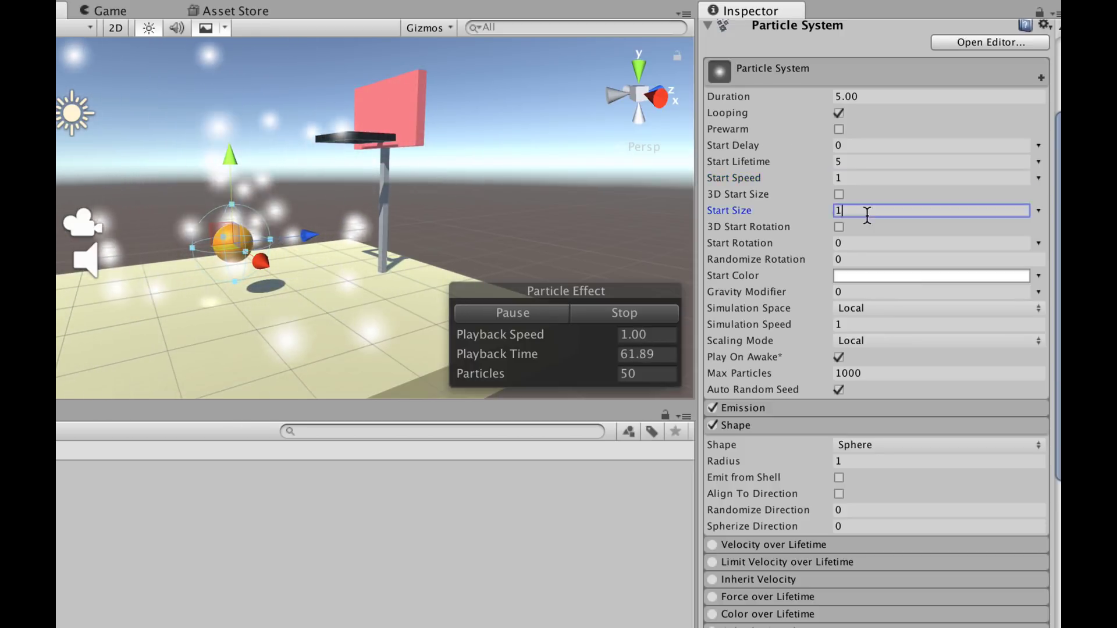
type("0.3")
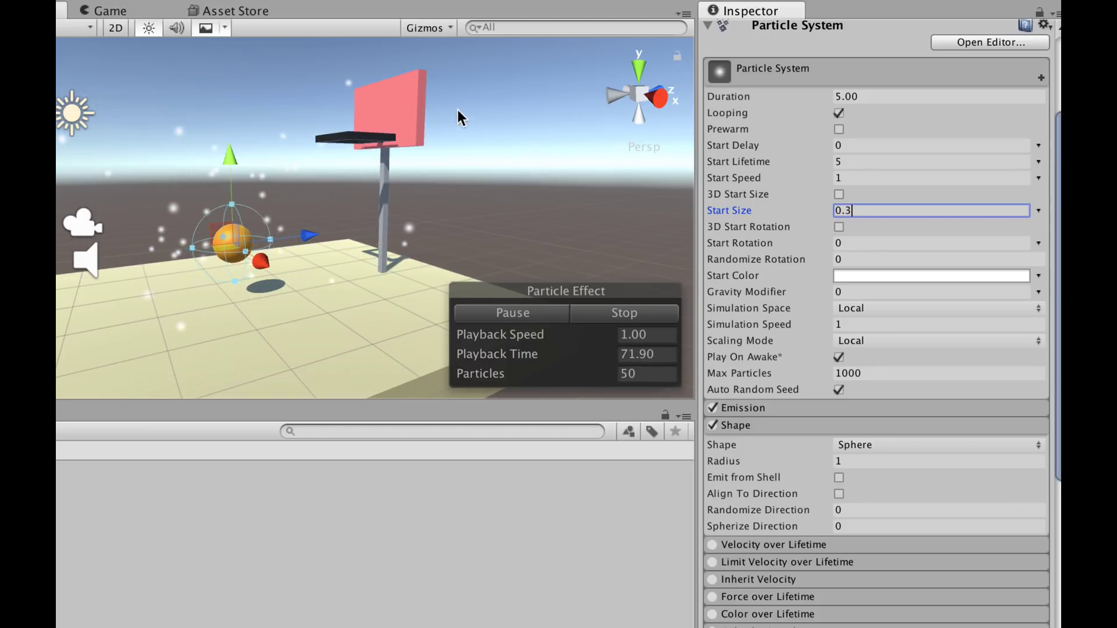
left_click(849, 162)
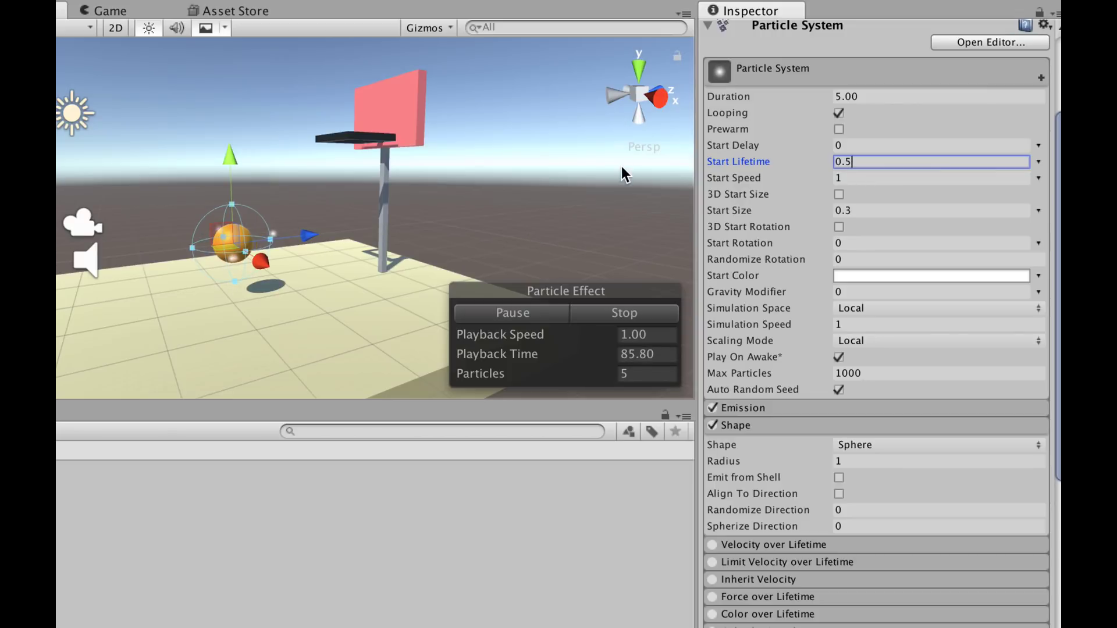
key("Return")
Set the particle system's emission Rate over Time to 50 and check the effect around the ball.
key("f")
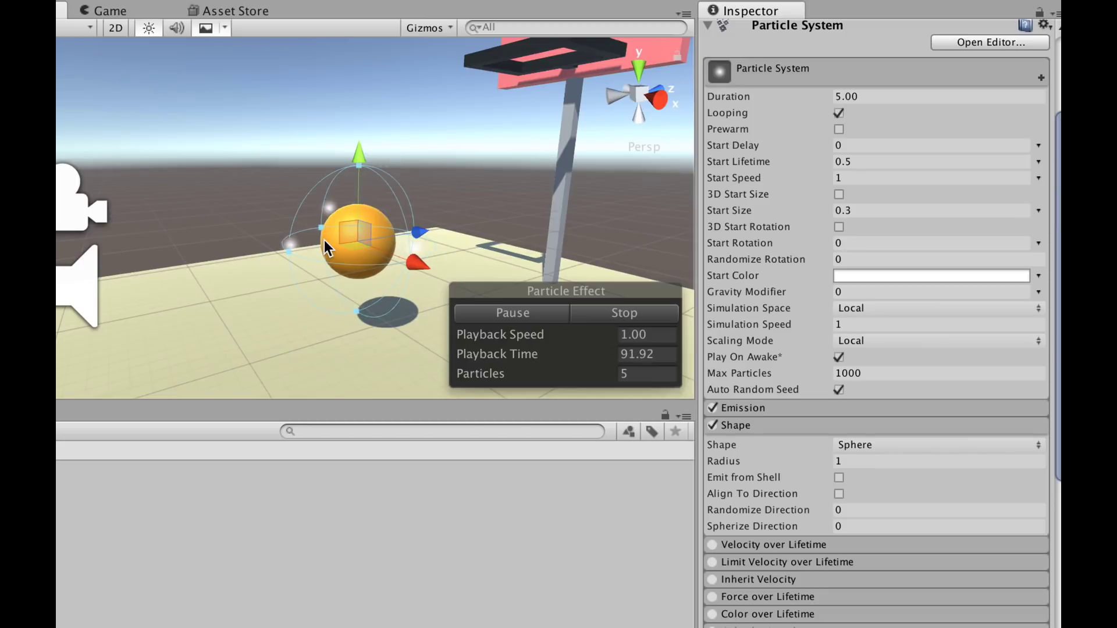
left_click(747, 408)
left_click(871, 428)
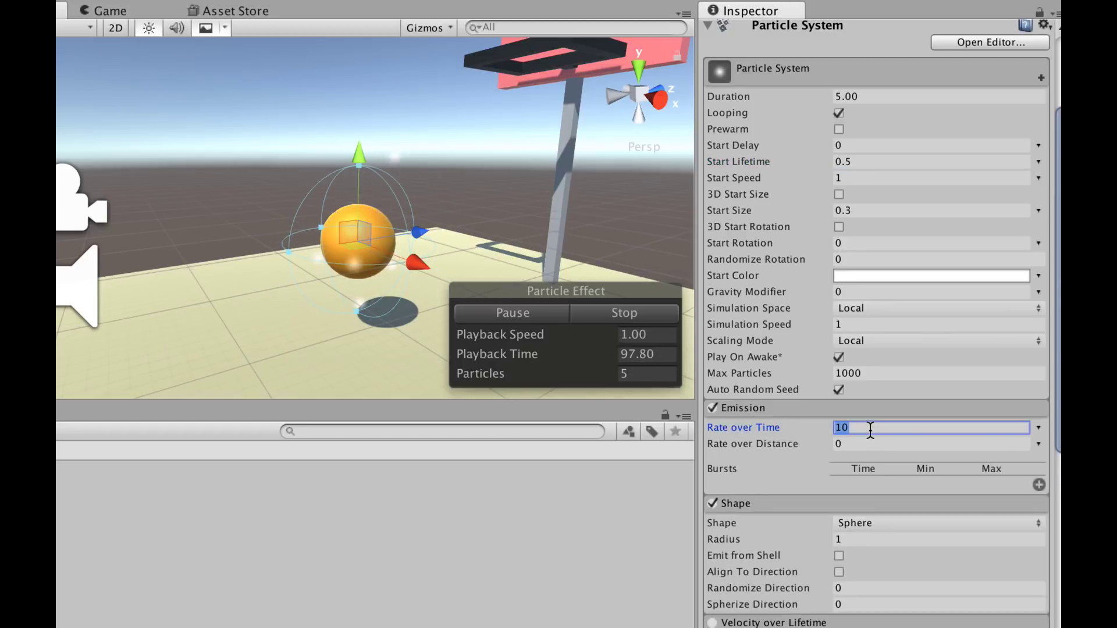
type("50")
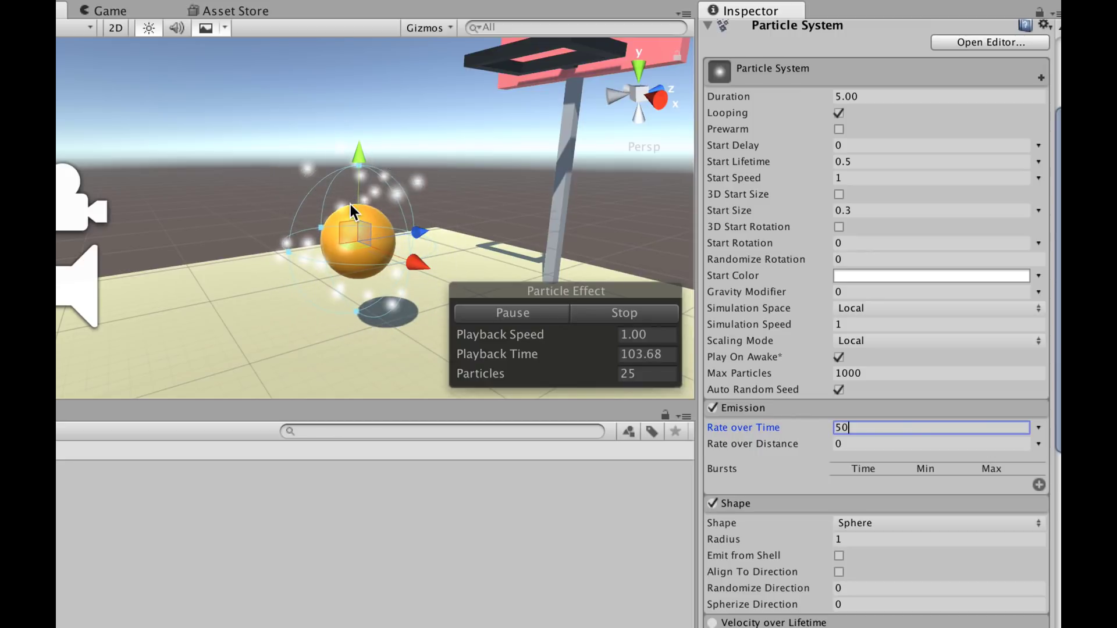
left_click_drag(368, 209, 402, 192, "alt")
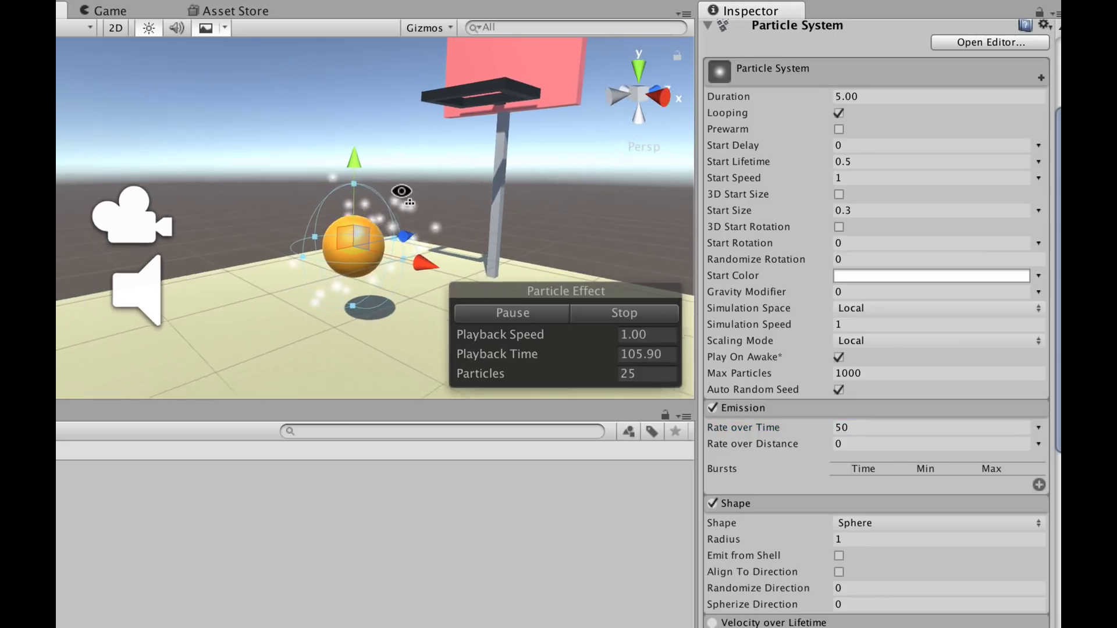
Enable the particle system's Color over Lifetime module and leave Color by Speed collapsed and off.
scroll(401, 191, "down", 2)
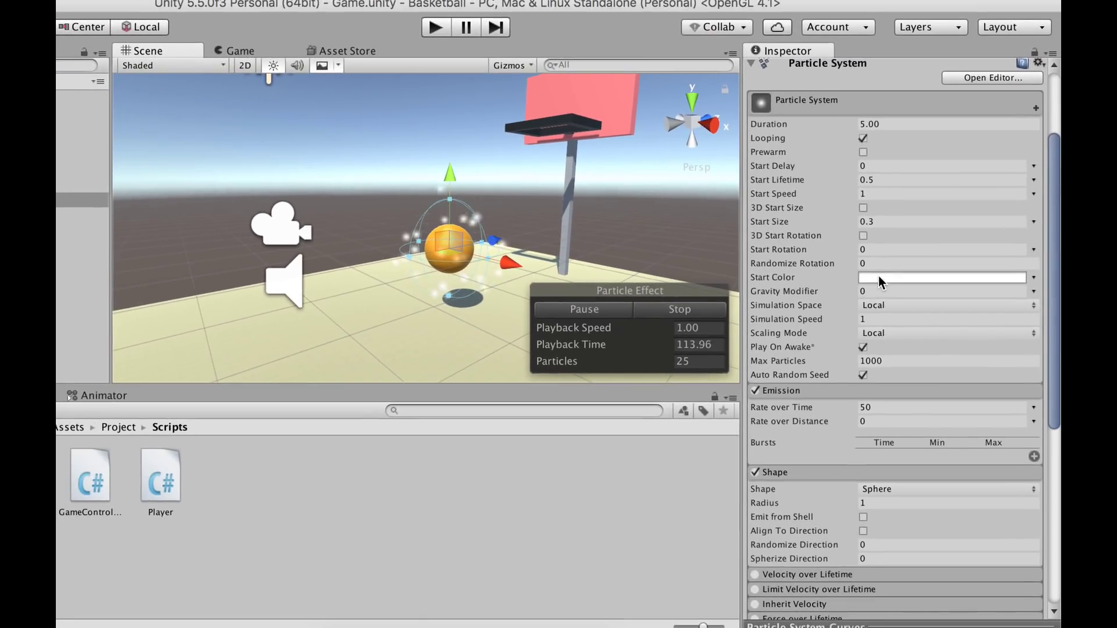
scroll(878, 276, "down", 6)
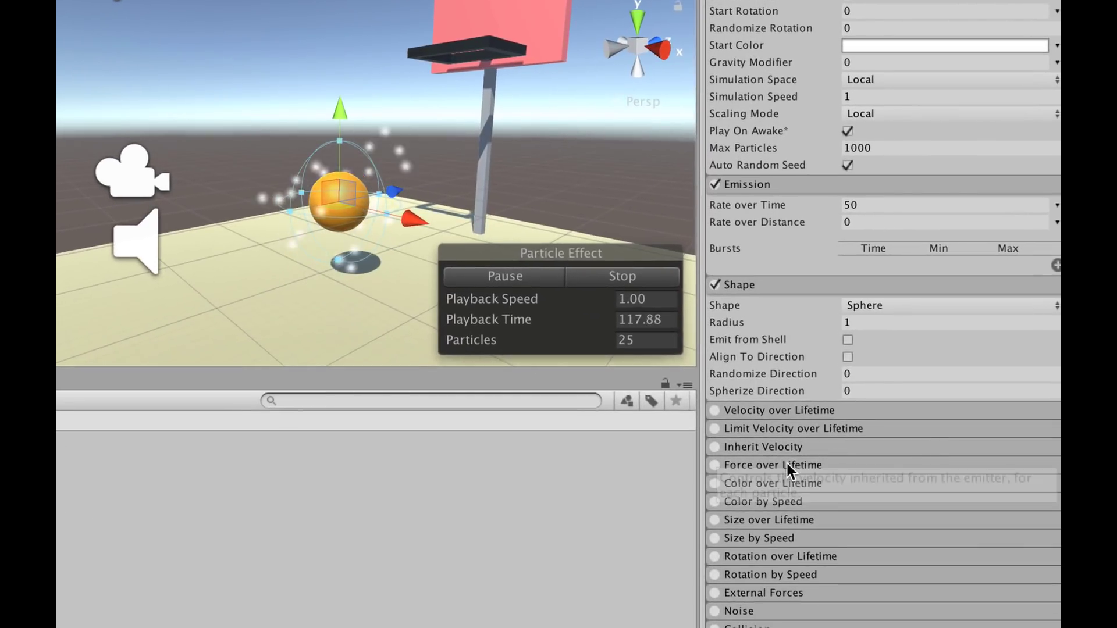
left_click(777, 500)
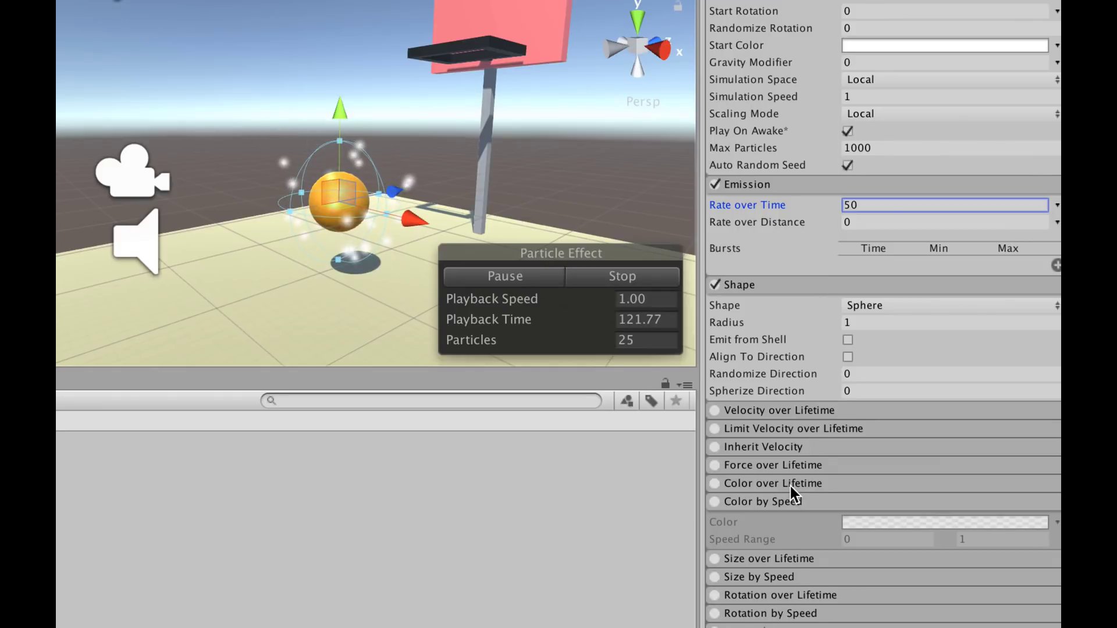
left_click(766, 484)
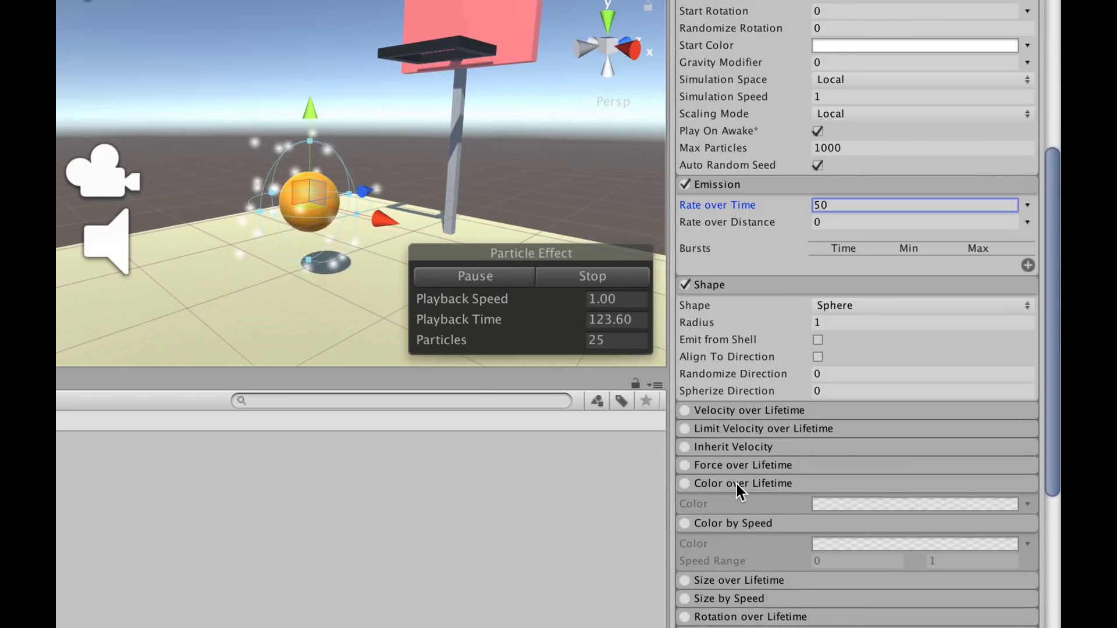
left_click(686, 483)
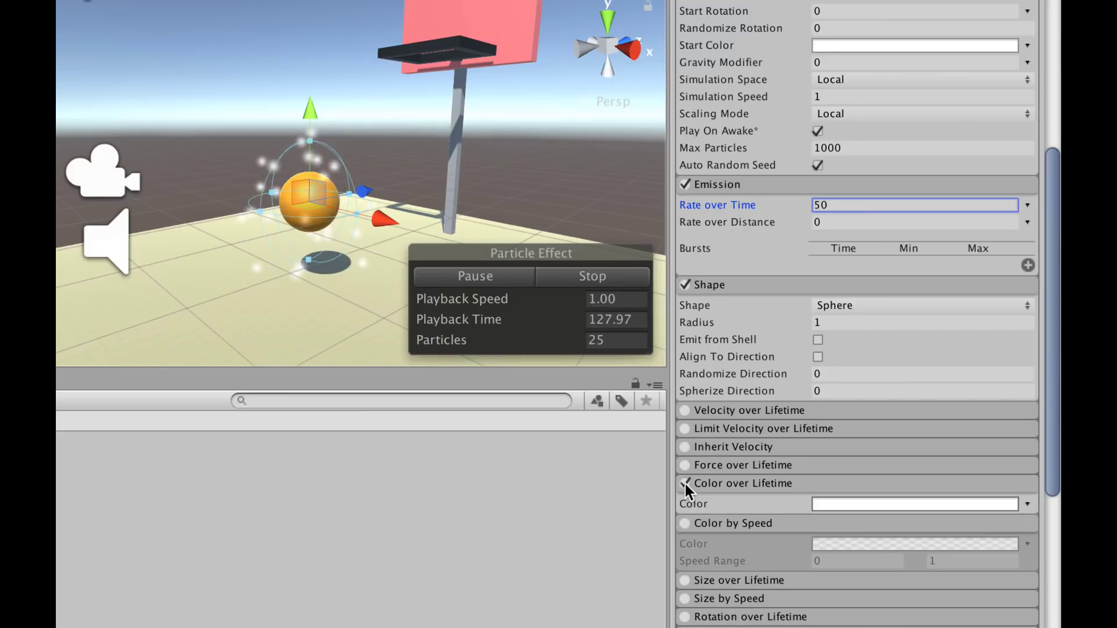
left_click(711, 523)
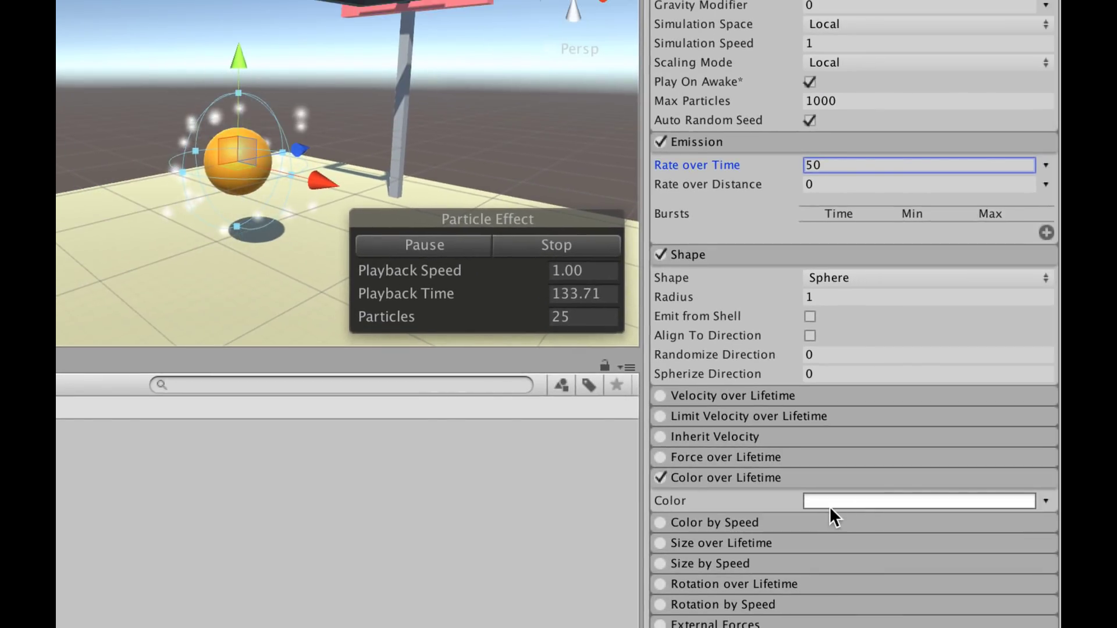
In the Color over Lifetime gradient, set the color key at 0% to red (FF0000).
left_click(819, 501)
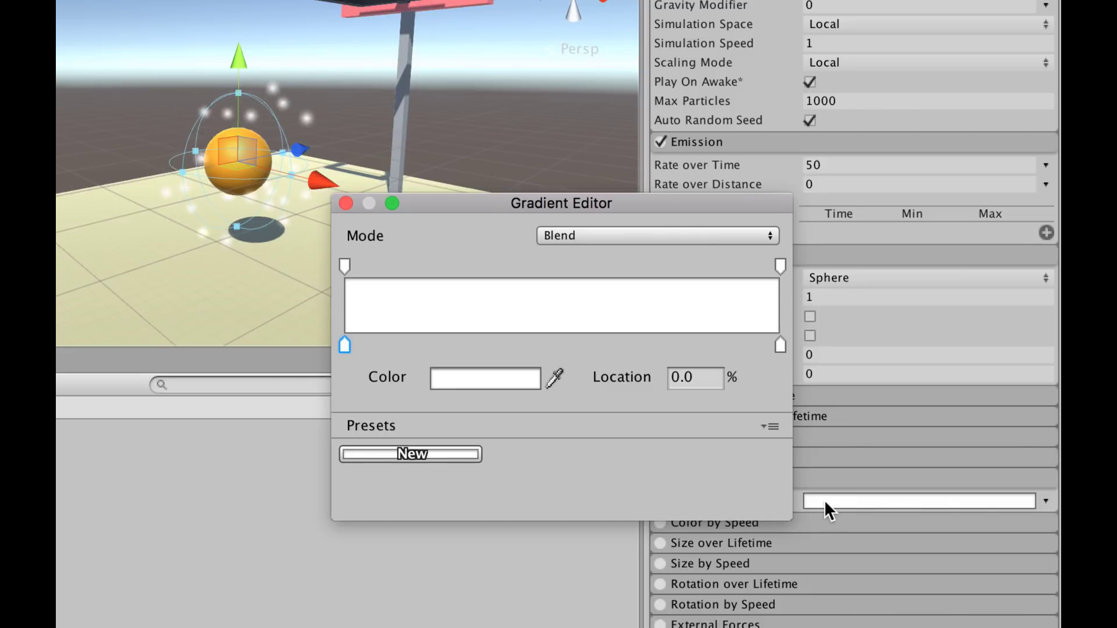
double_click(345, 346)
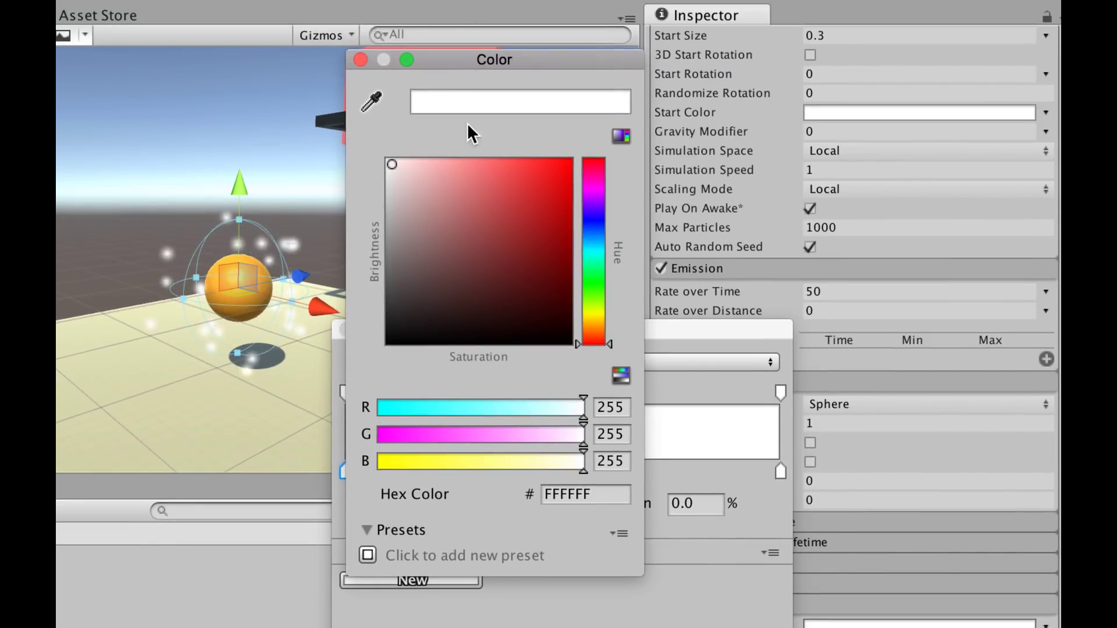
left_click_drag(477, 201, 578, 156)
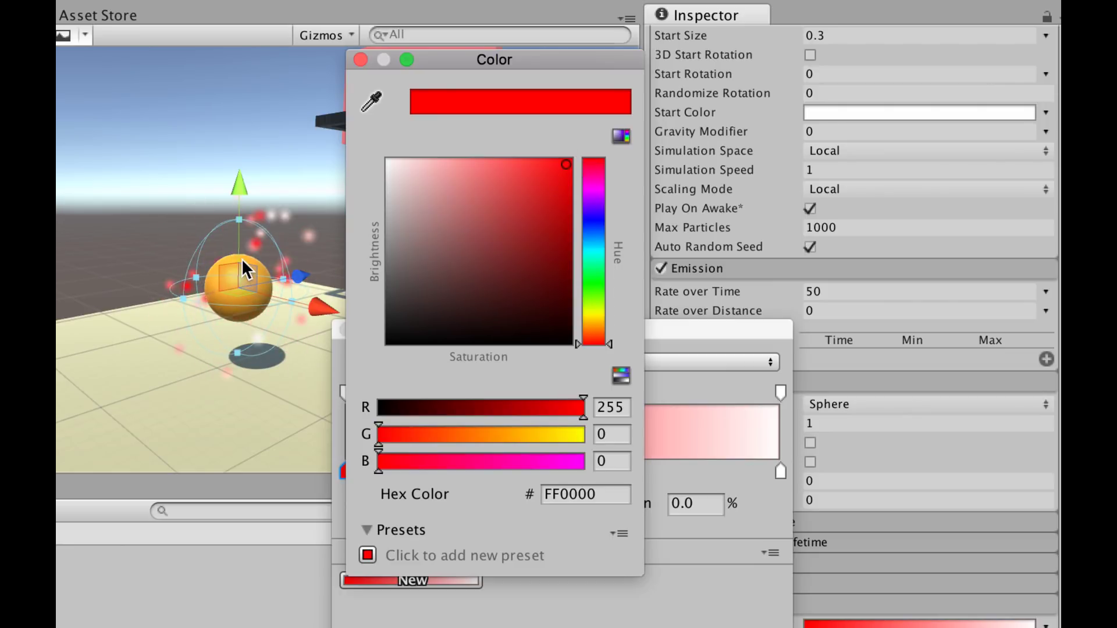
left_click(361, 60)
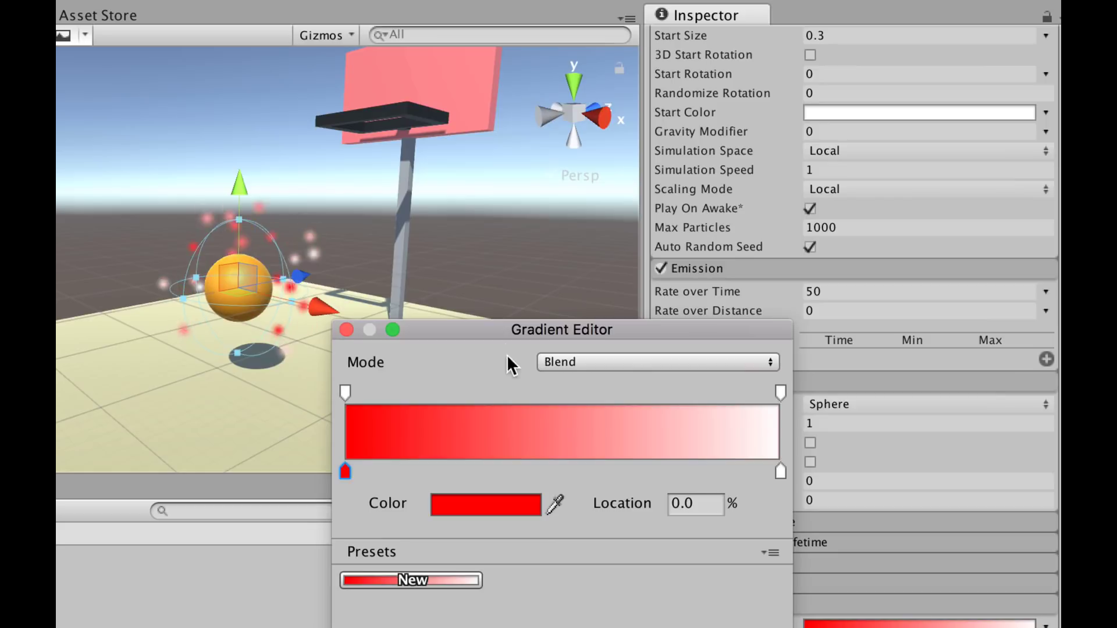
Add a color key near the middle of the gradient, at about 47.6%, and make it blue (0037FF).
left_click(542, 465)
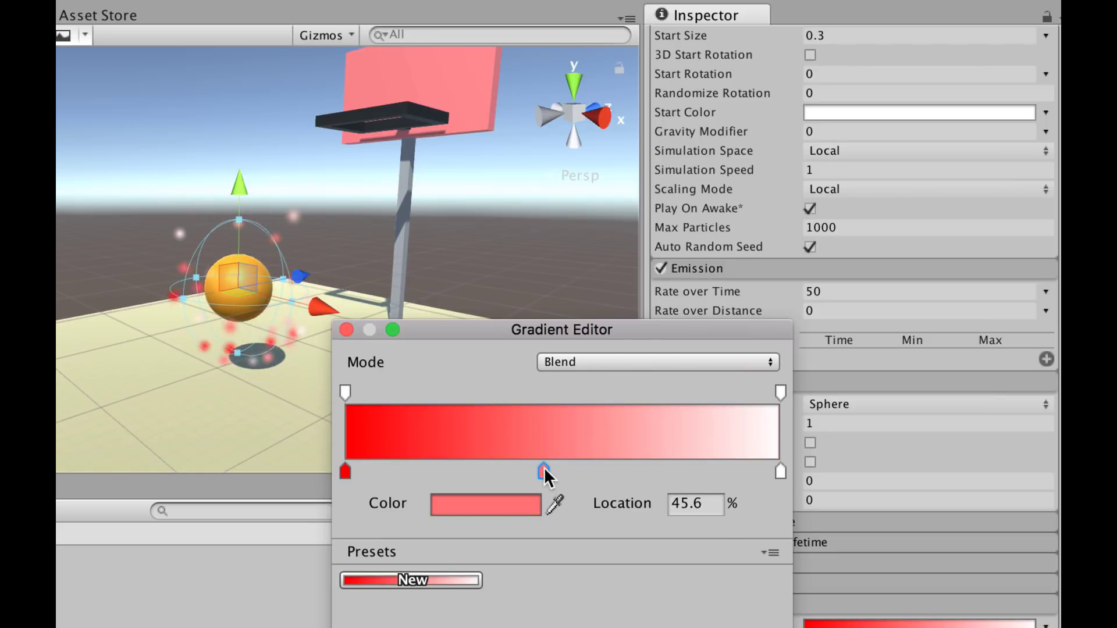
left_click_drag(543, 469, 552, 470)
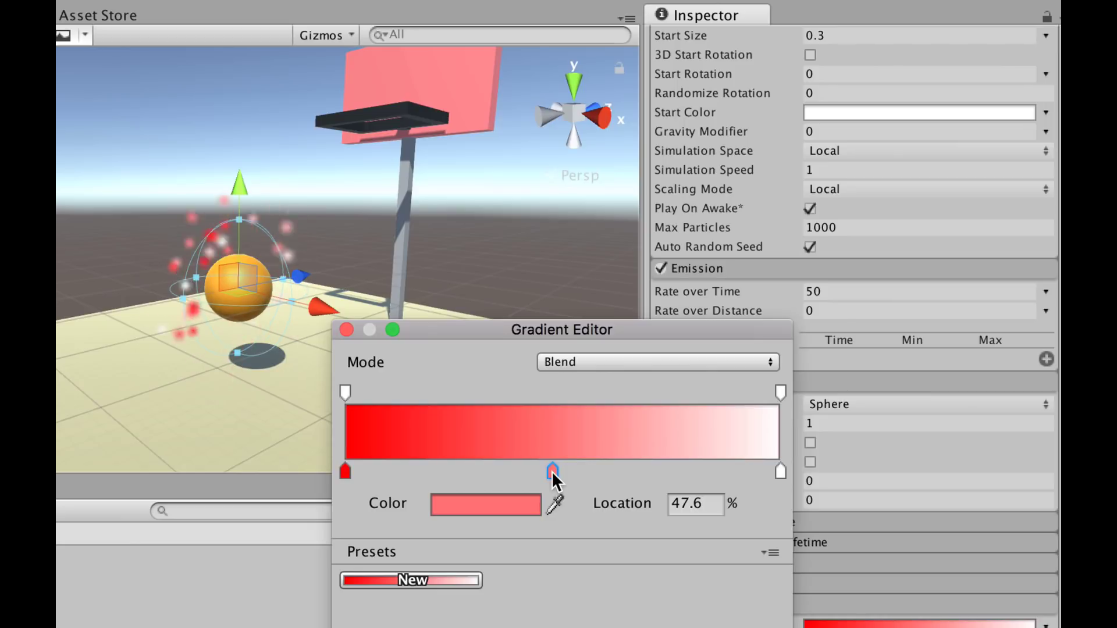
double_click(551, 470)
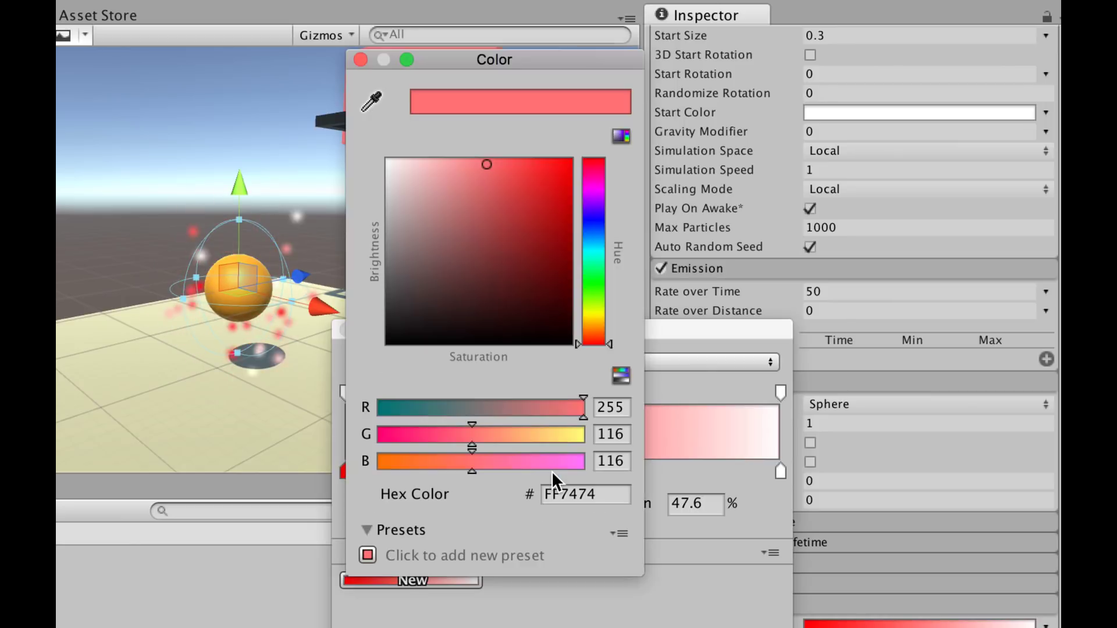
left_click(595, 227)
left_click_drag(556, 198, 596, 146)
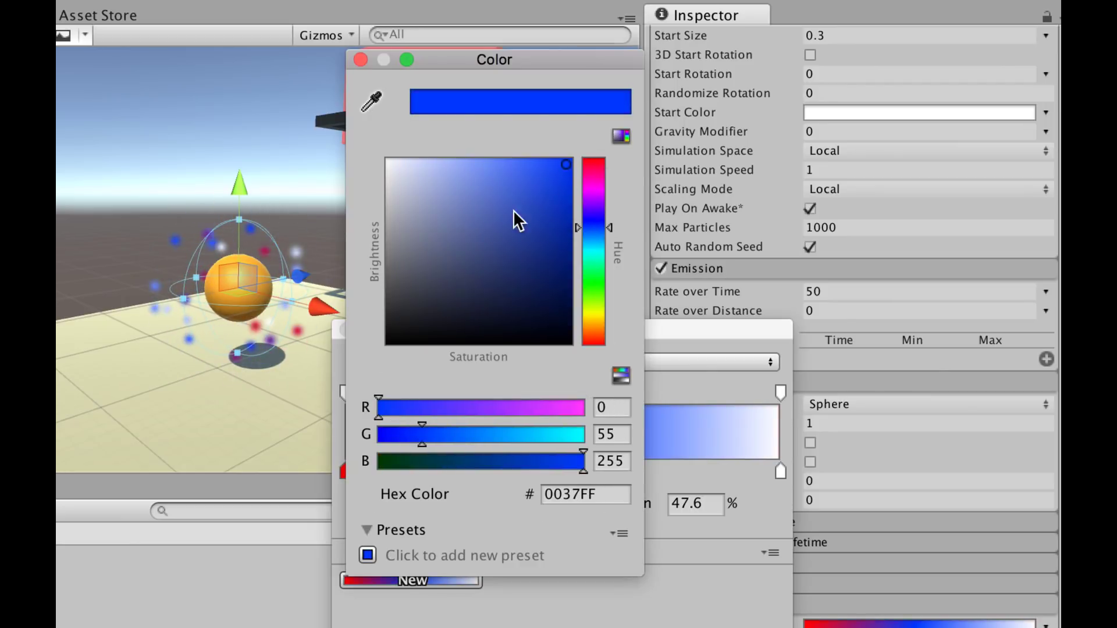
left_click(361, 59)
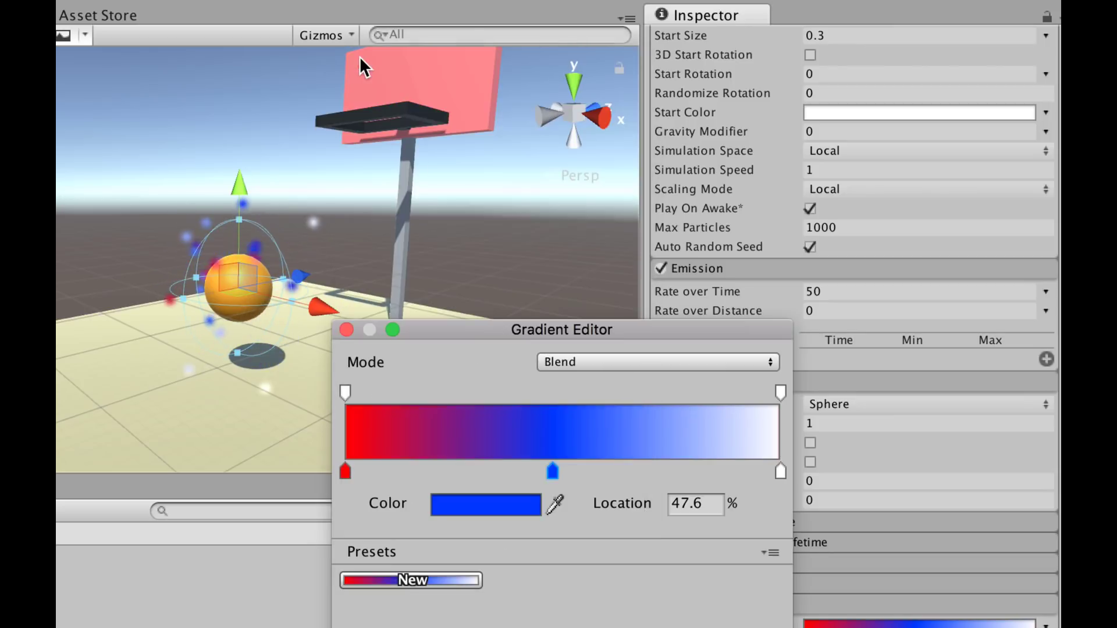
Set the gradient's color key at 100% to green (00FF41).
double_click(780, 470)
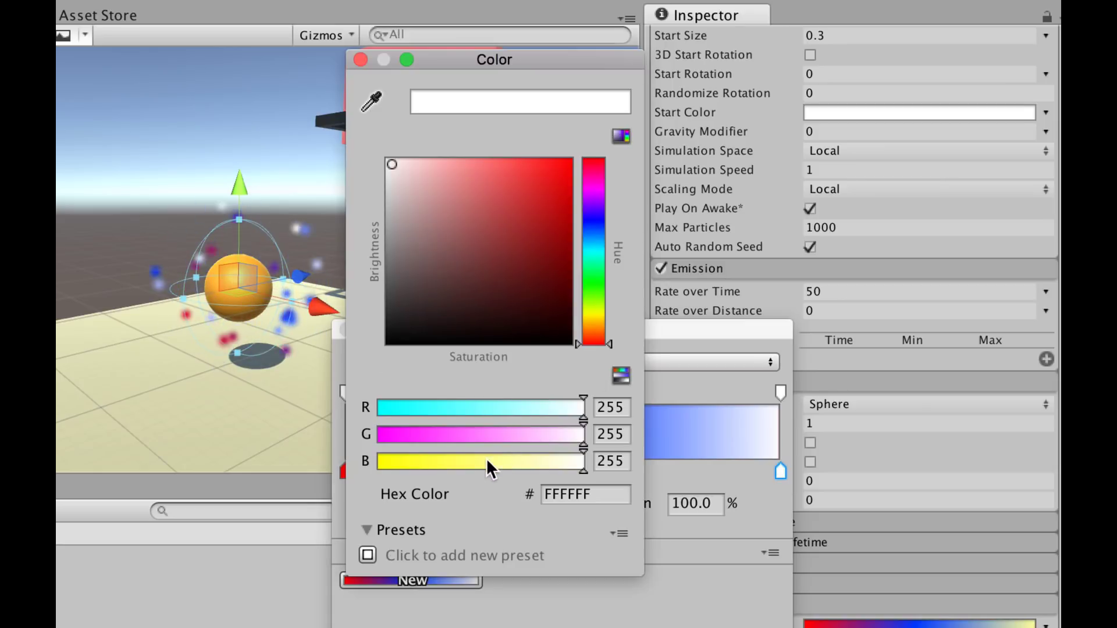
left_click_drag(489, 462, 595, 463)
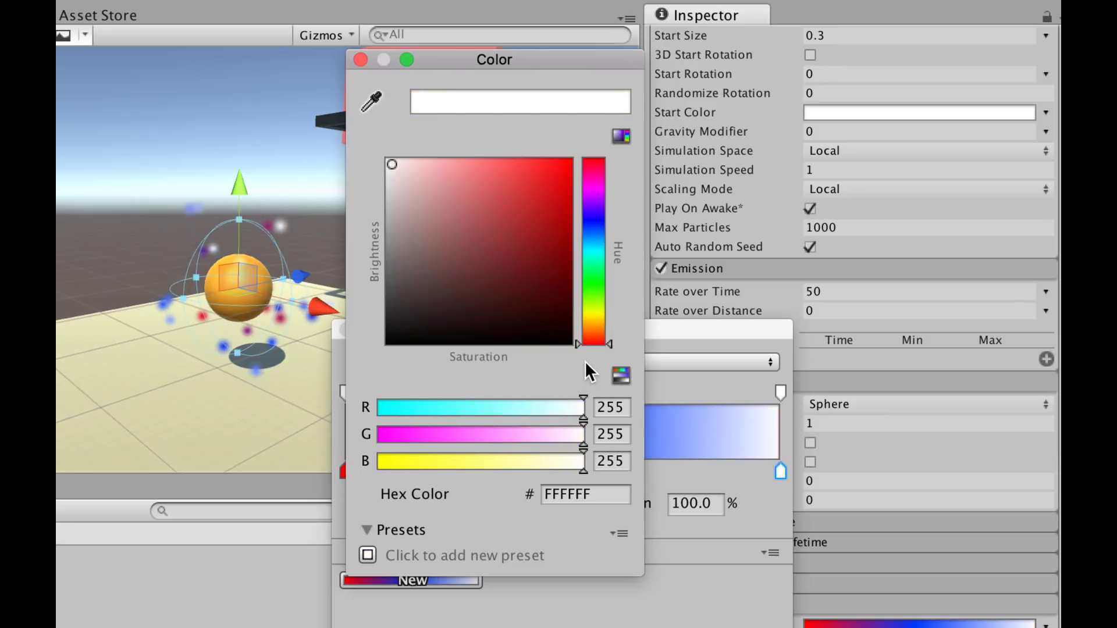
left_click(594, 275)
left_click_drag(565, 232, 581, 156)
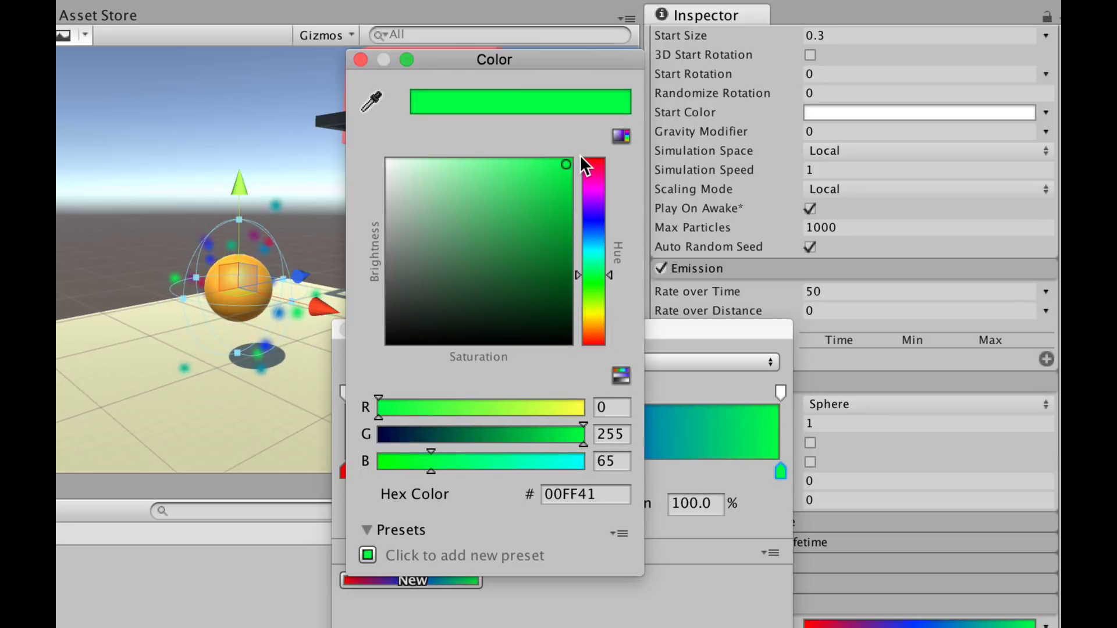
left_click(360, 60)
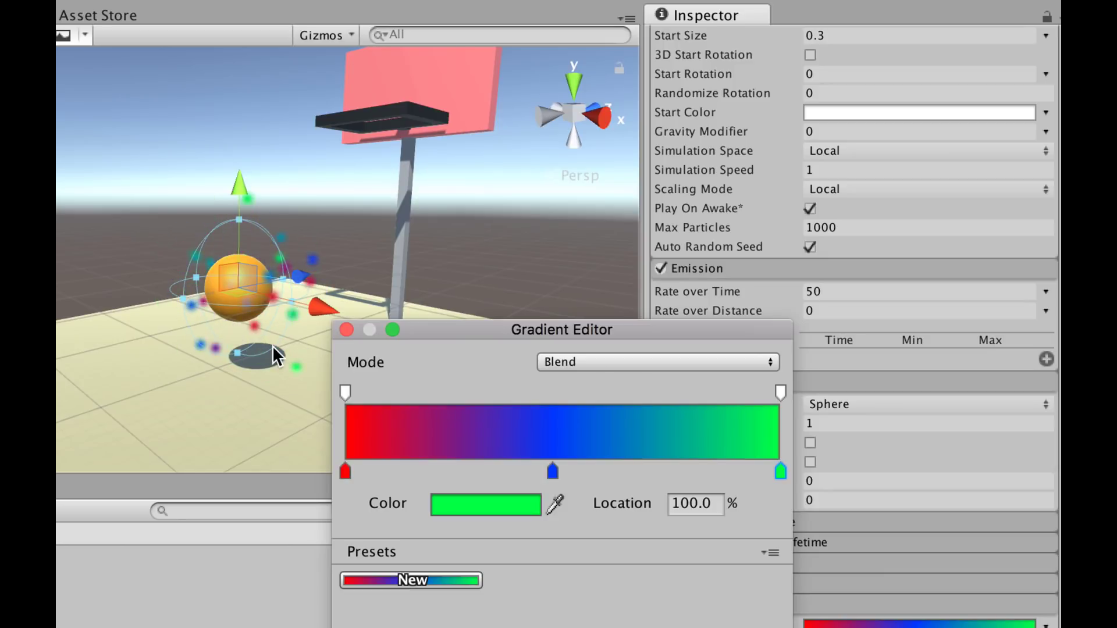
Move the gradient's blue color key to 47.1% and close the gradient editor.
mouse_move(350, 470)
left_mouse_down()
mouse_move(400, 473)
mouse_move(335, 473)
left_mouse_up()
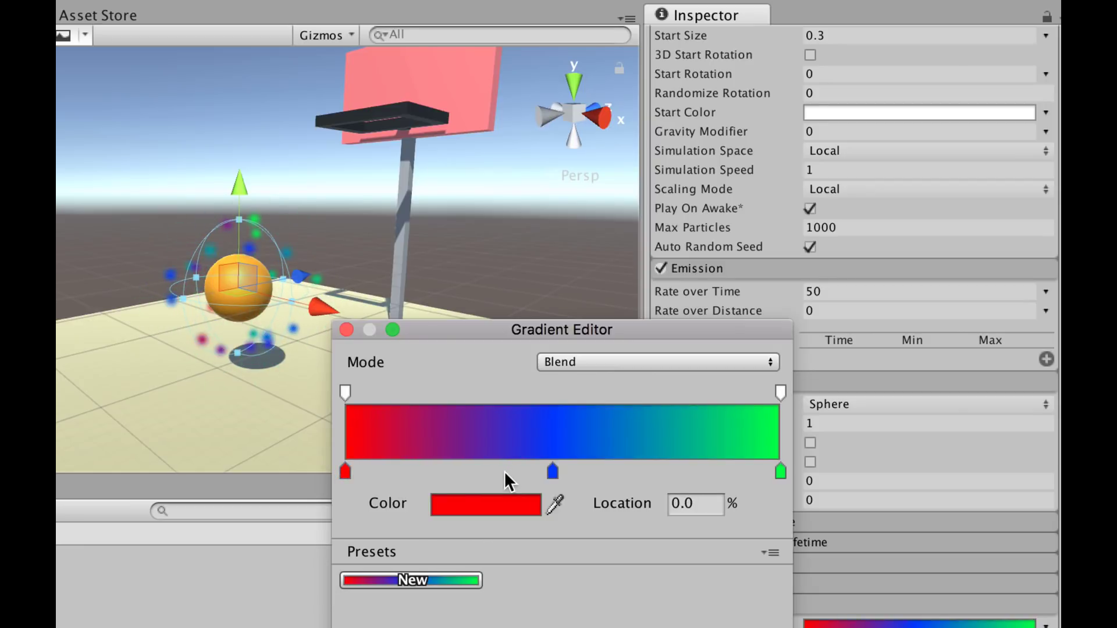
mouse_move(552, 472)
left_mouse_down()
mouse_move(467, 472)
mouse_move(654, 480)
mouse_move(543, 476)
left_mouse_up()
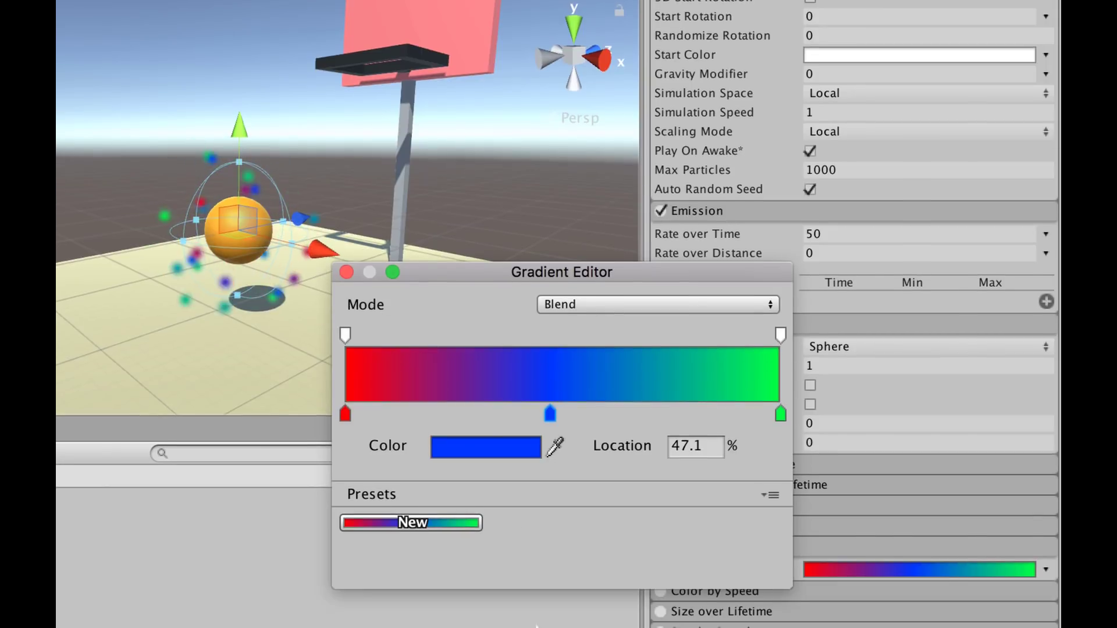
left_click(347, 329)
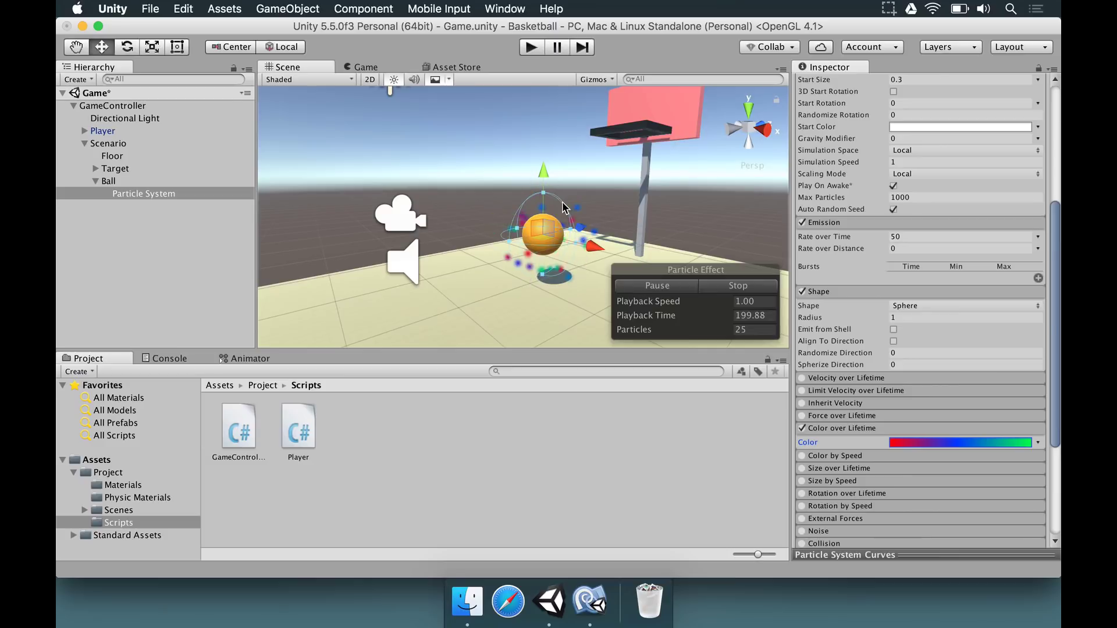
Save the scene and play-test the colored particles on the thrown ball, ending the play session.
key("super+s")
left_click(530, 48)
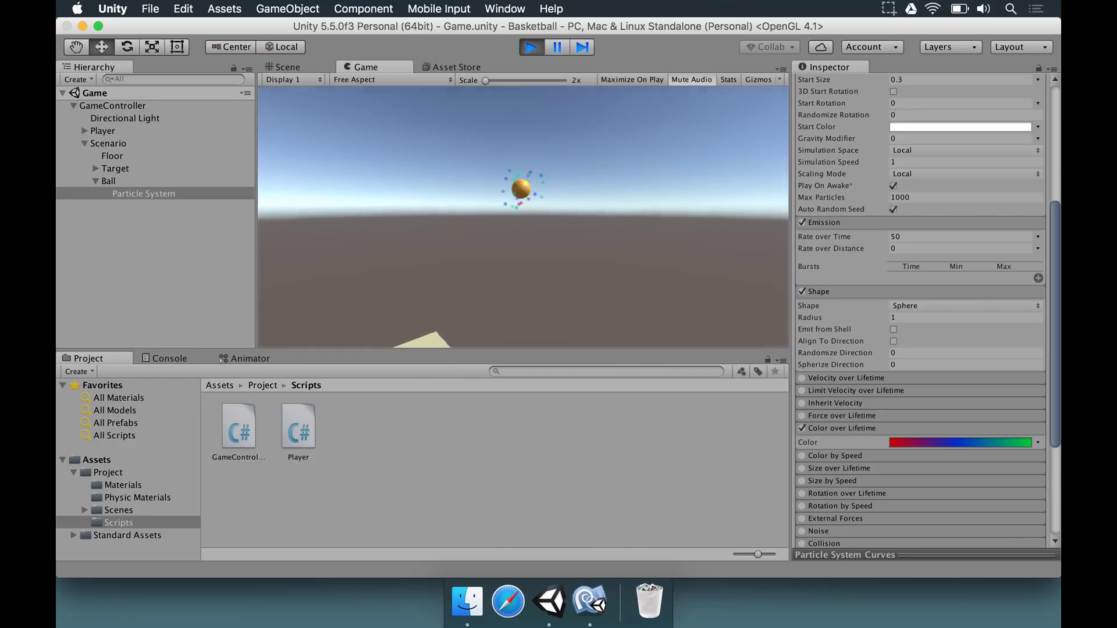
key("super+p")
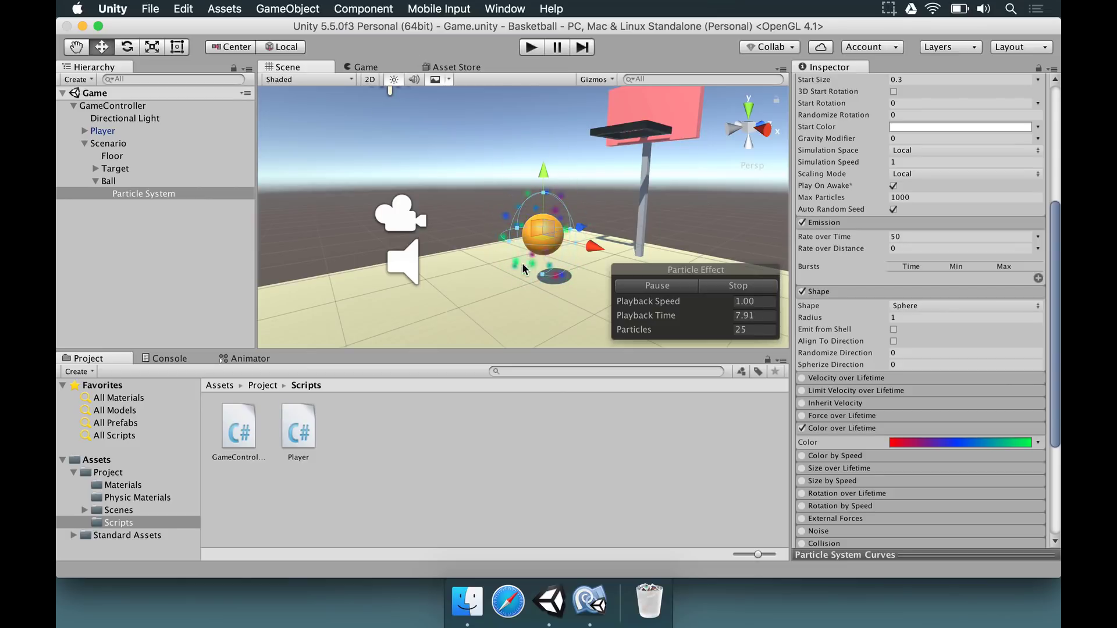
Set the Simulation Space of the ball's particle system to World.
scroll(1045, 244, "up", 10)
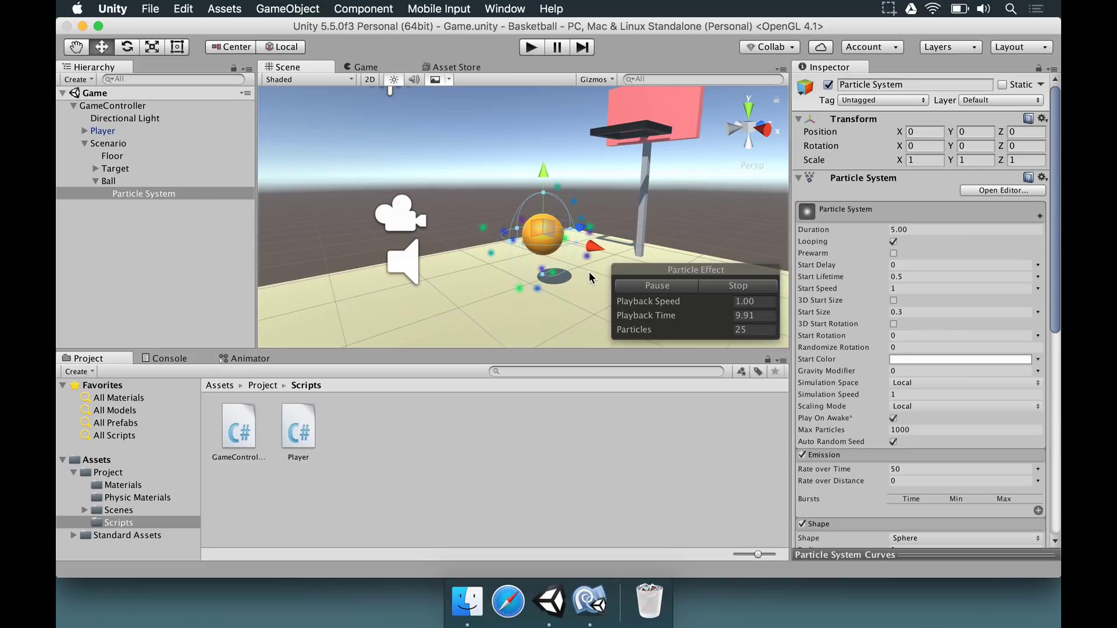
left_click(146, 194)
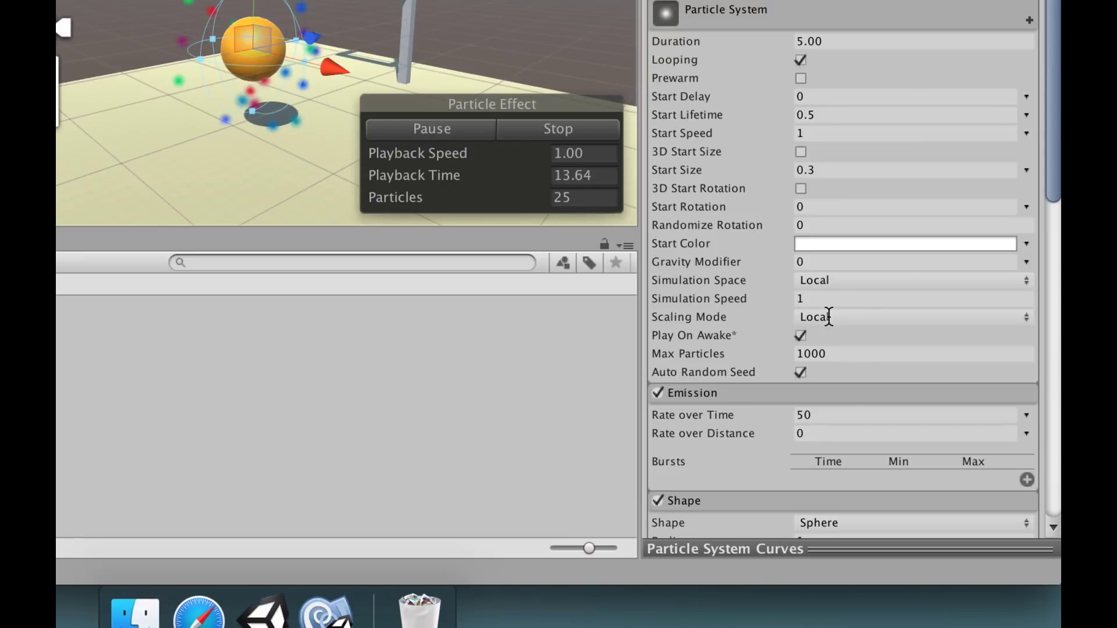
left_click(807, 280)
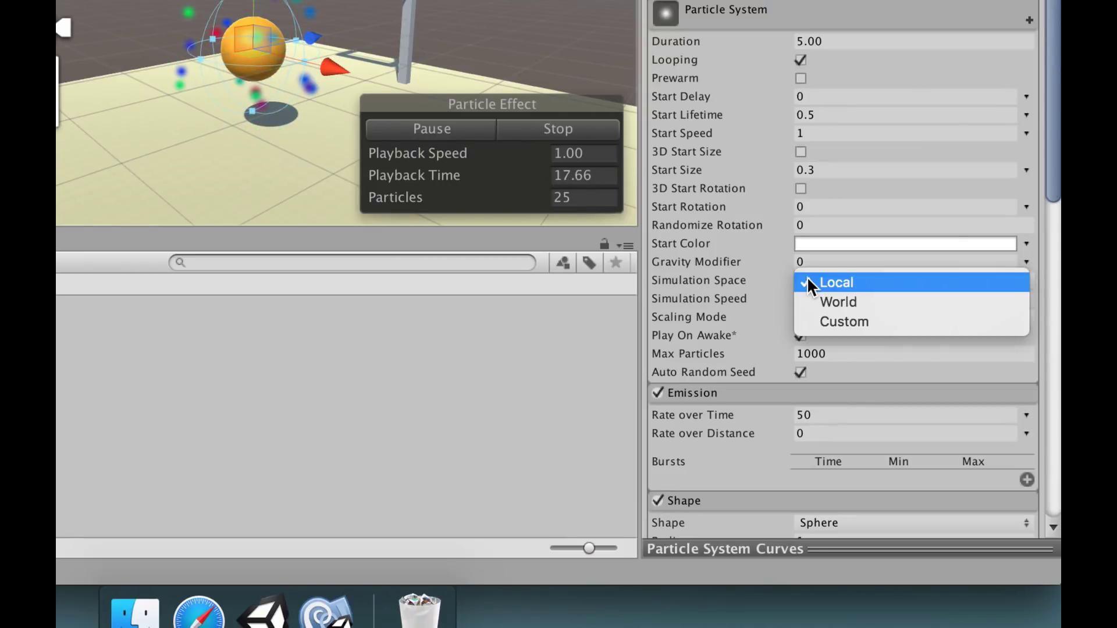
left_click(808, 297)
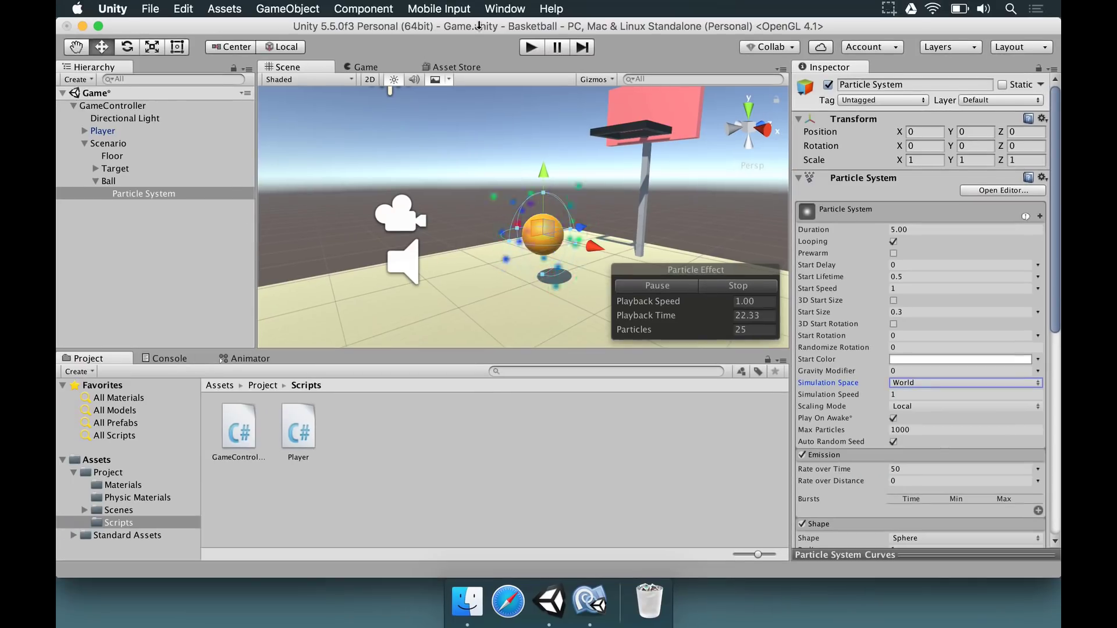
Save the scene and run the game to check how the world-space particles follow the ball, then stop it.
key("super+s")
left_click(531, 48)
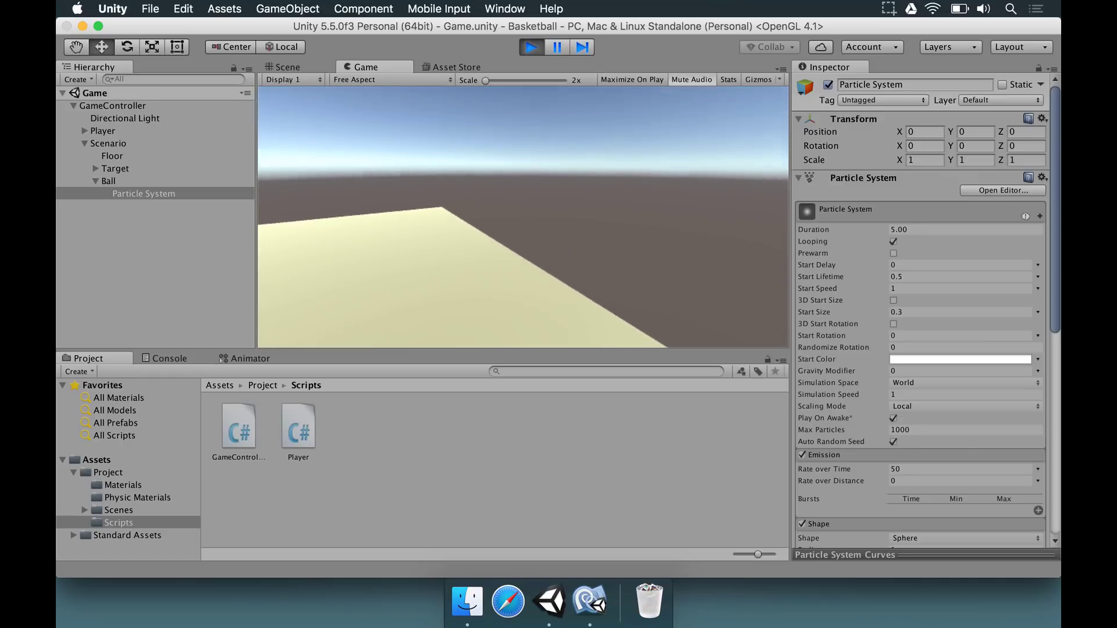
left_click(530, 48)
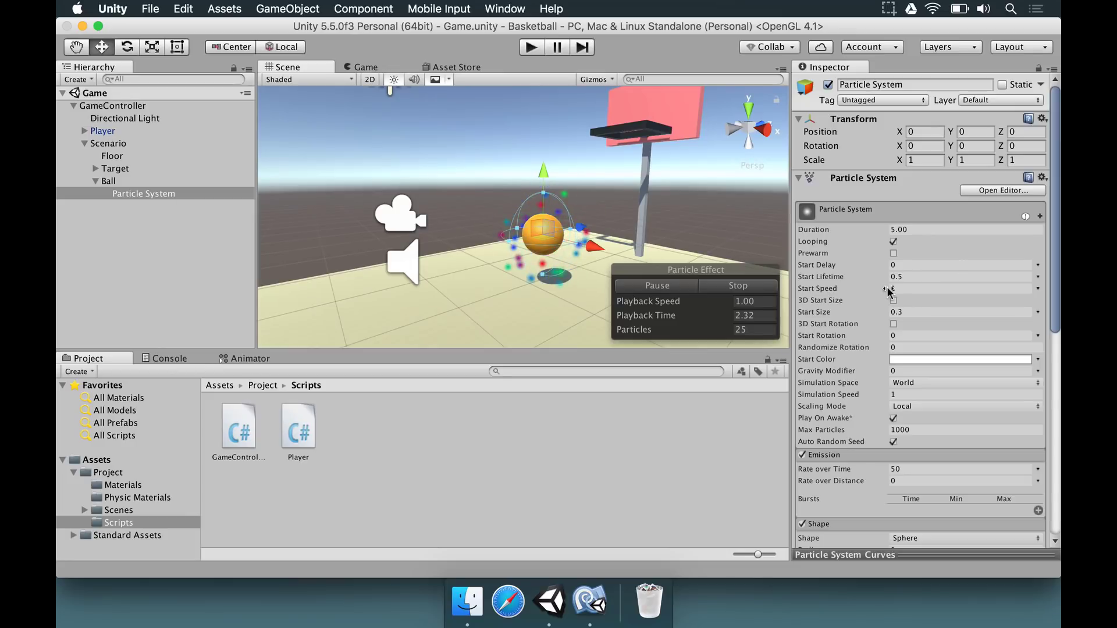
Set the particle system's Start Lifetime to 1.5 and Start Speed to 0.3, and check the effect around the ball.
left_click(911, 278)
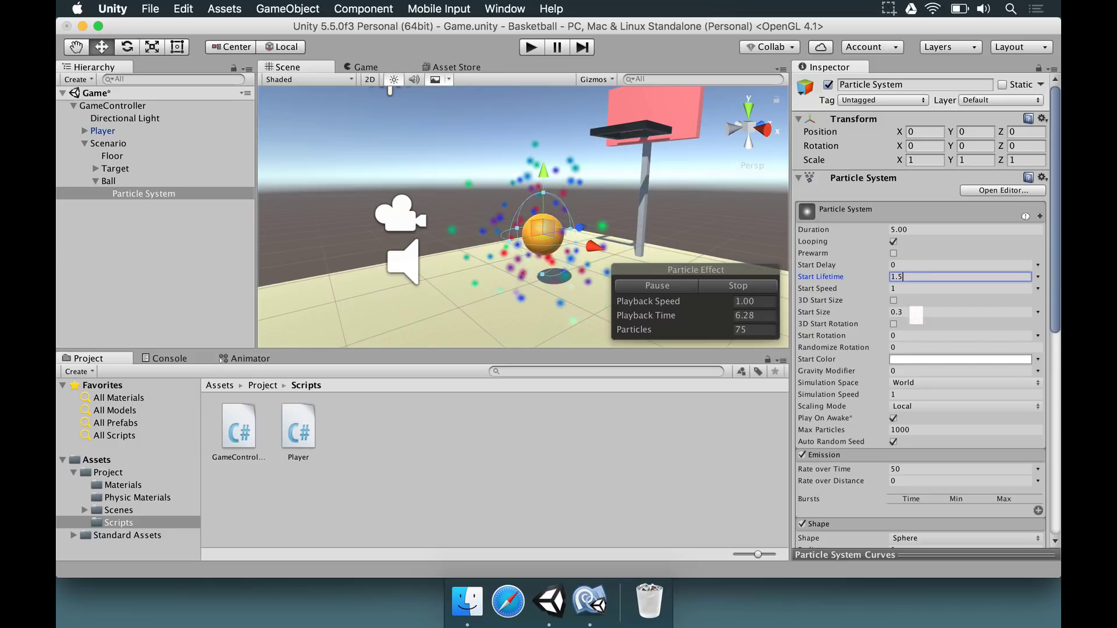
left_click(916, 290)
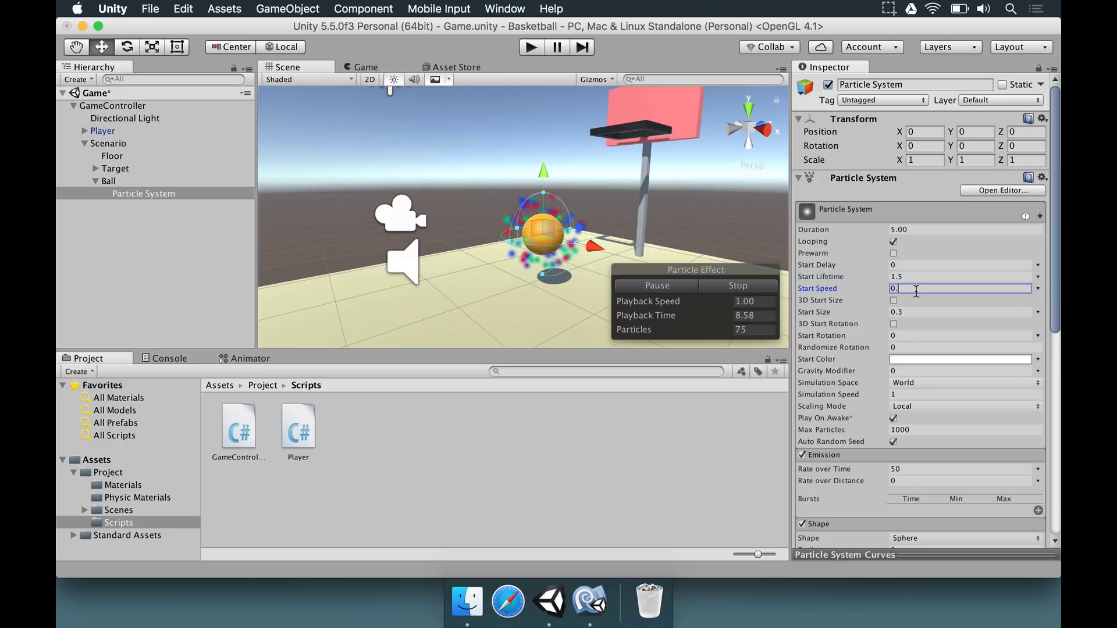
right_click_drag(561, 227, 575, 231)
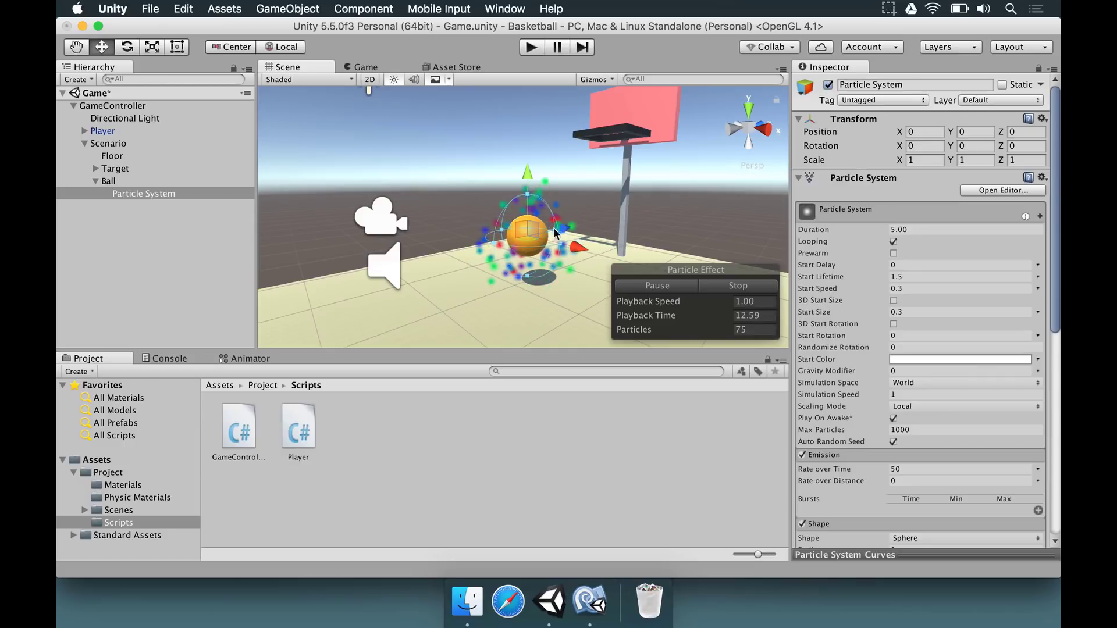
Save the scene and play-test the ball's particle trail with the new lifetime and speed, ending the play session.
key("super+s")
left_click(530, 51)
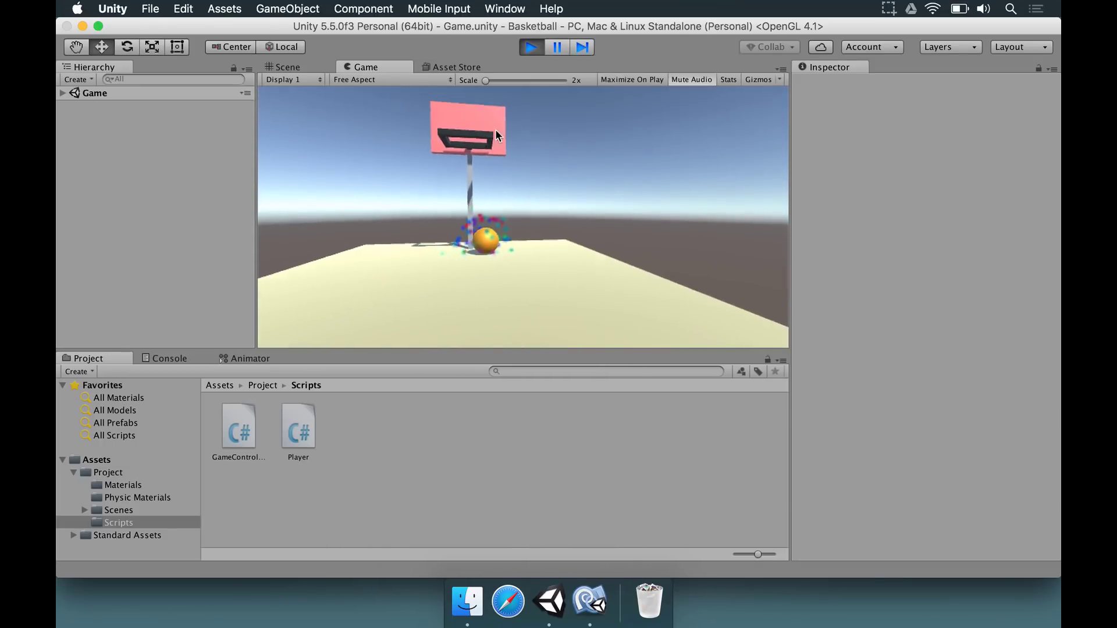
left_click(530, 46)
Rename the Particle System object under Ball as Trail Particle.
left_click(109, 168)
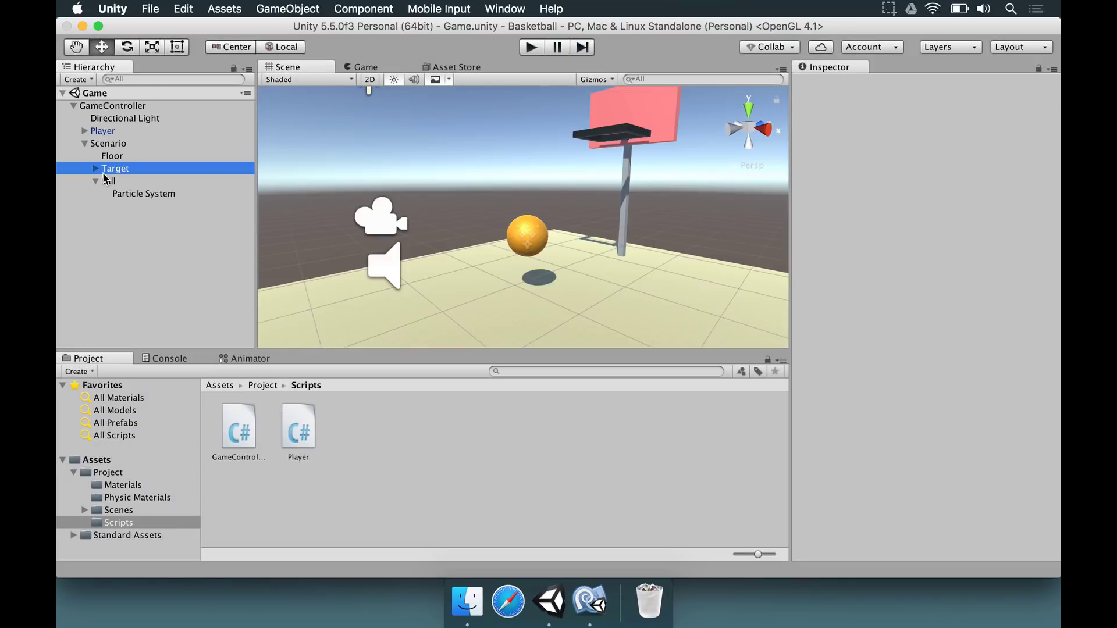
left_click(111, 129)
left_click(112, 182)
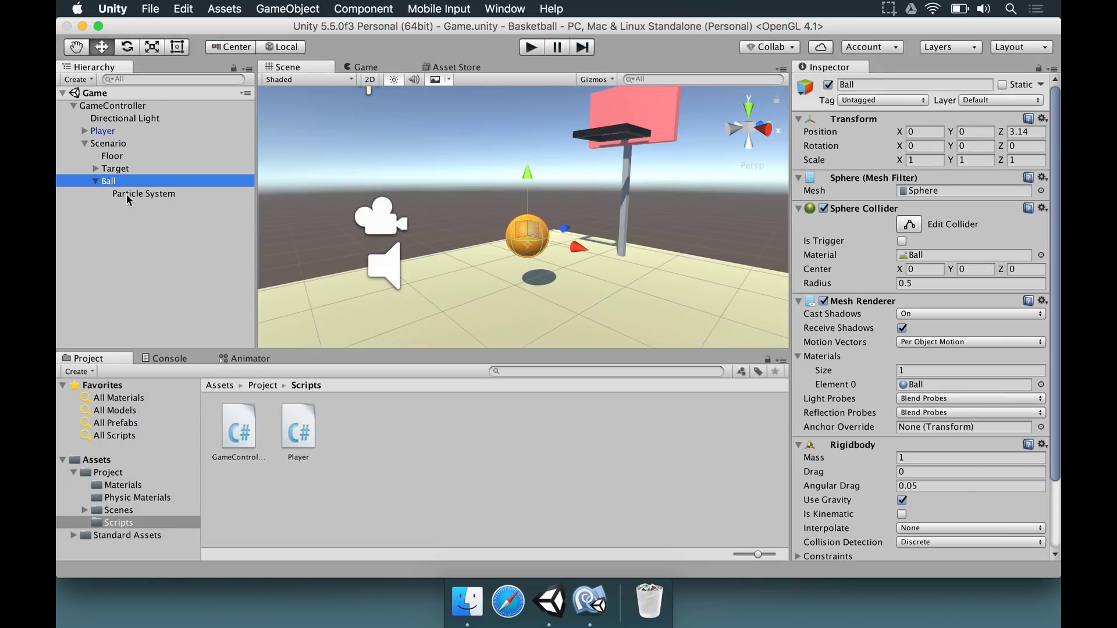
left_click(135, 194)
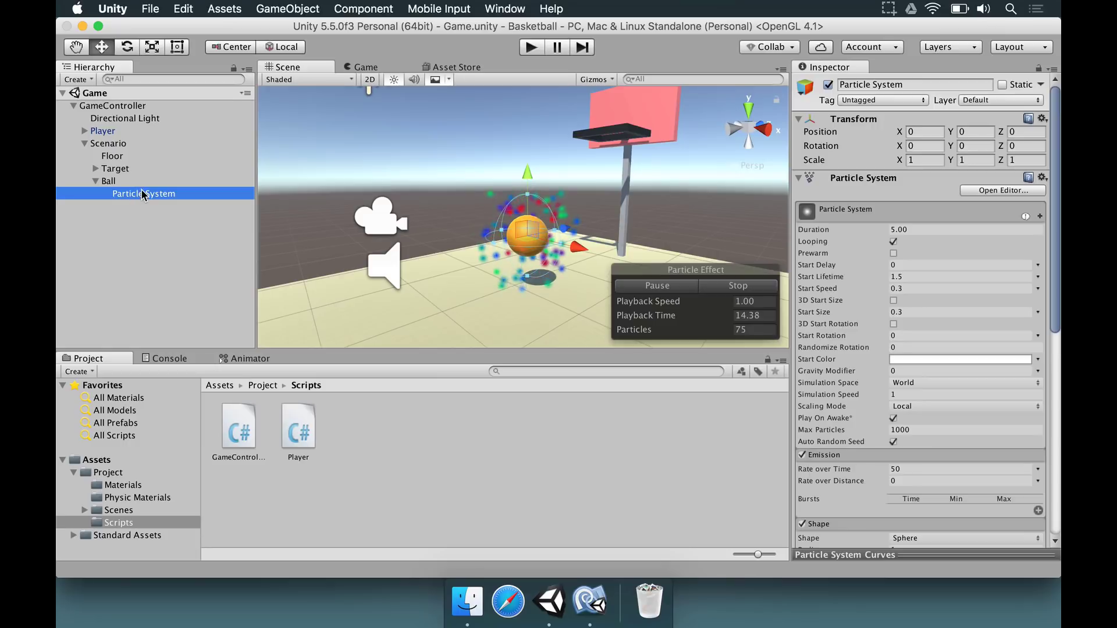
left_click(125, 194)
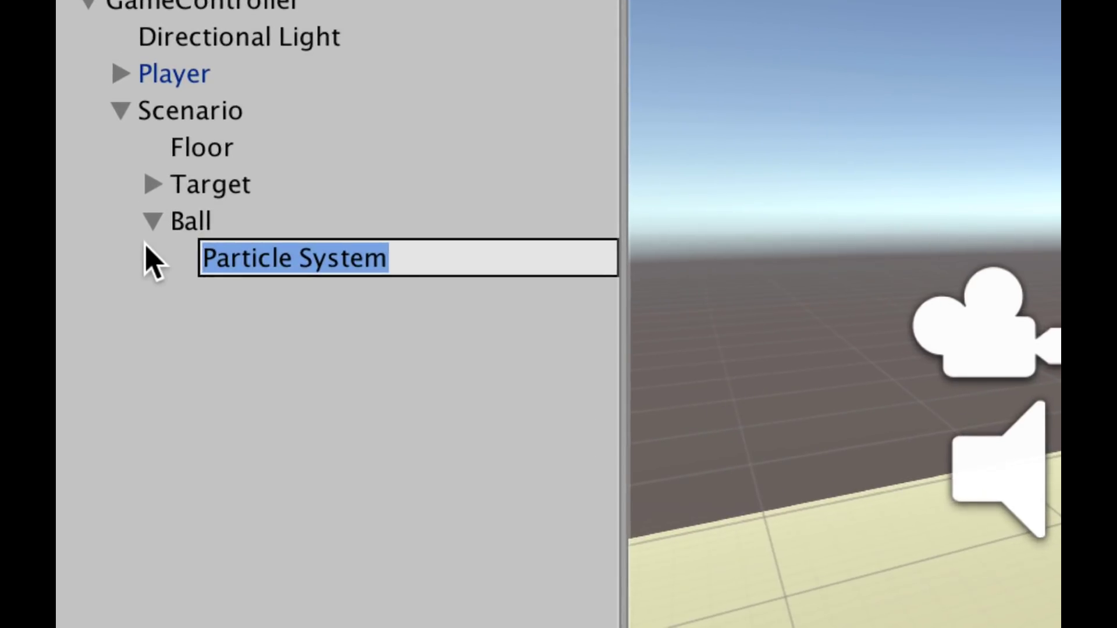
type("Trail")
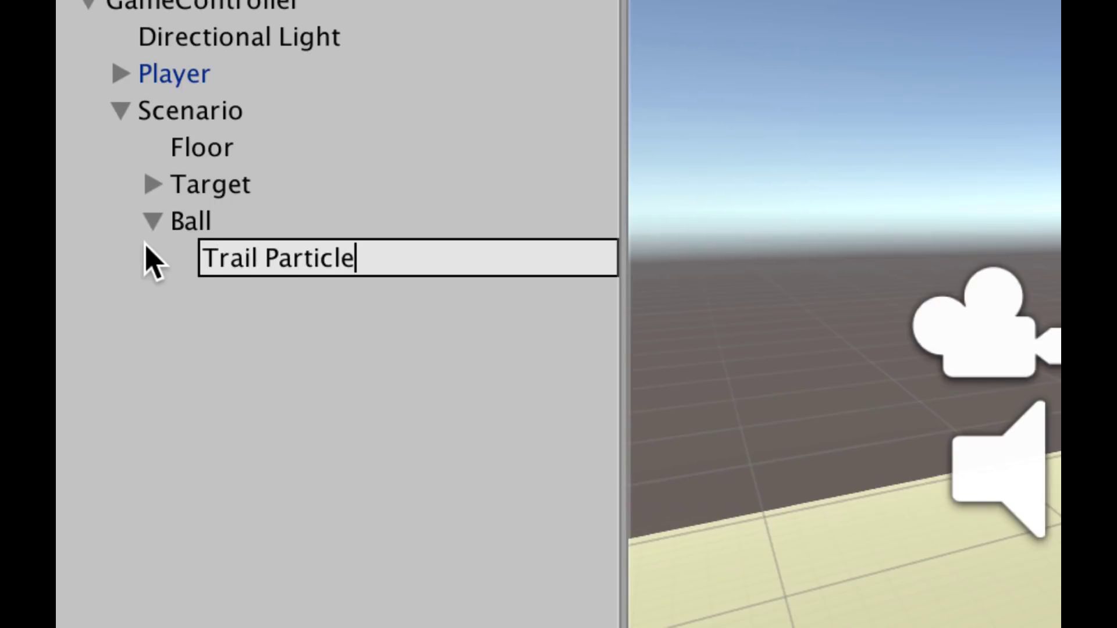
key("Return")
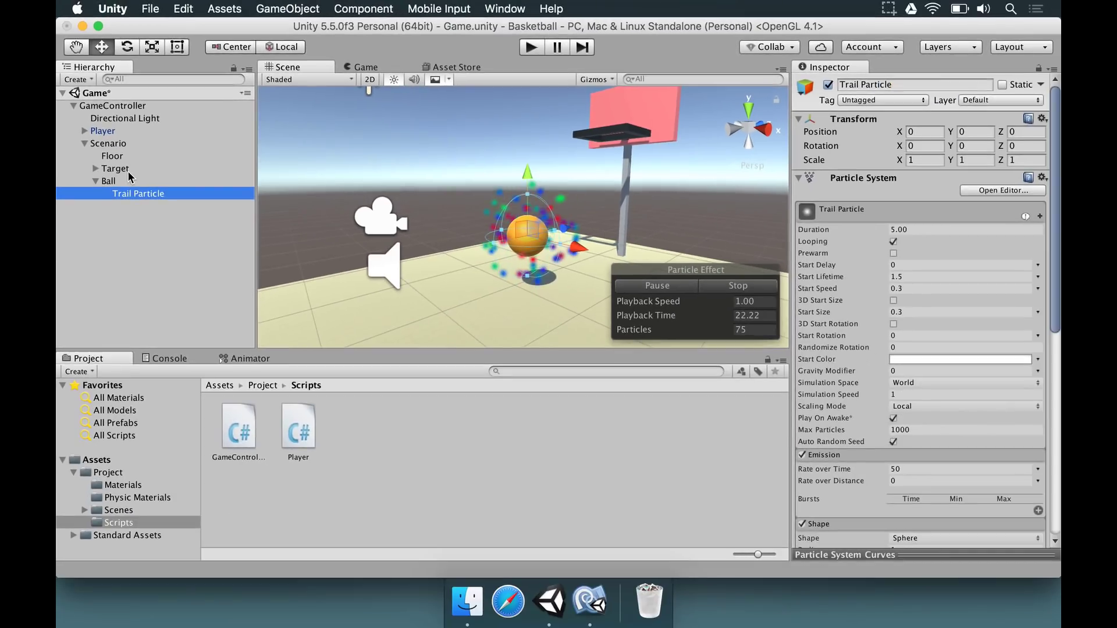
Create a C# script named Ball in the project's Scripts folder.
left_click(265, 224)
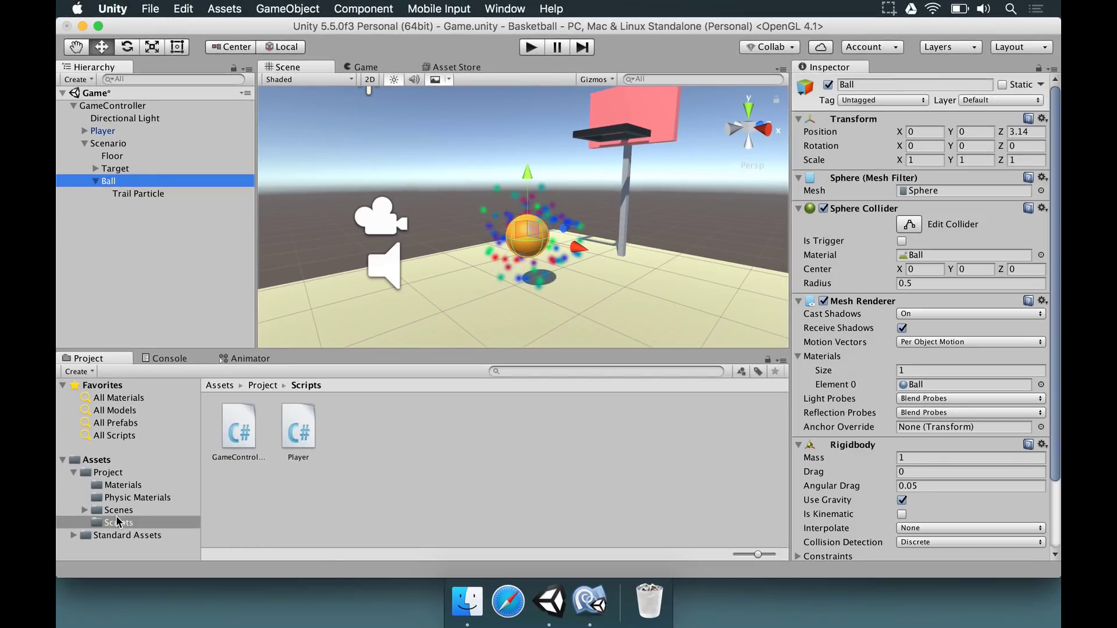
right_click(232, 532)
mouse_move(351, 299)
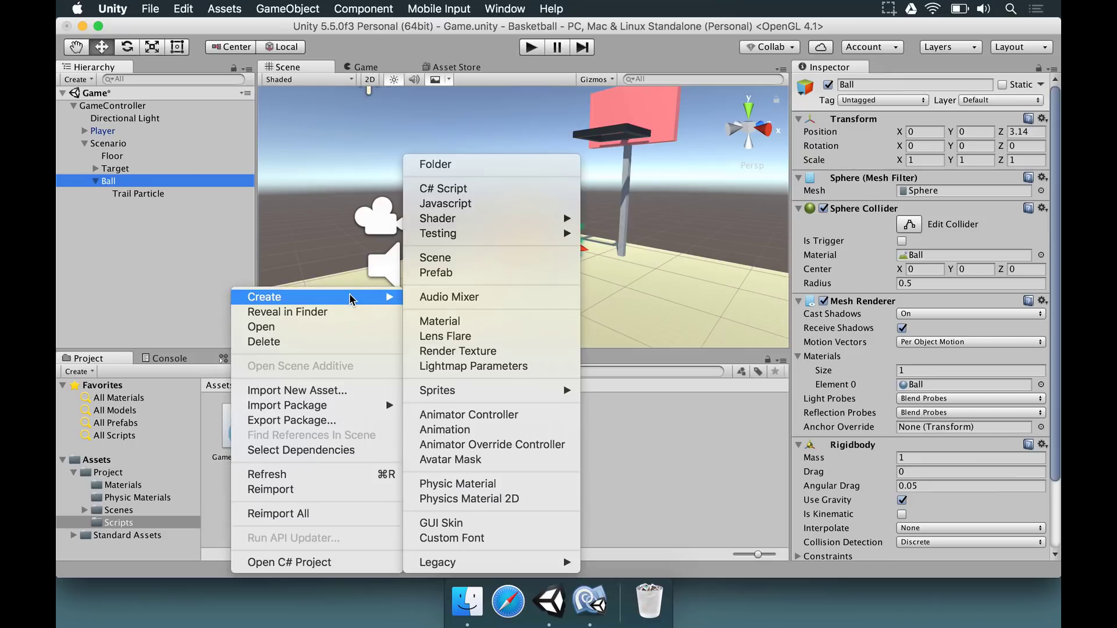
left_click(510, 188)
type("Ball")
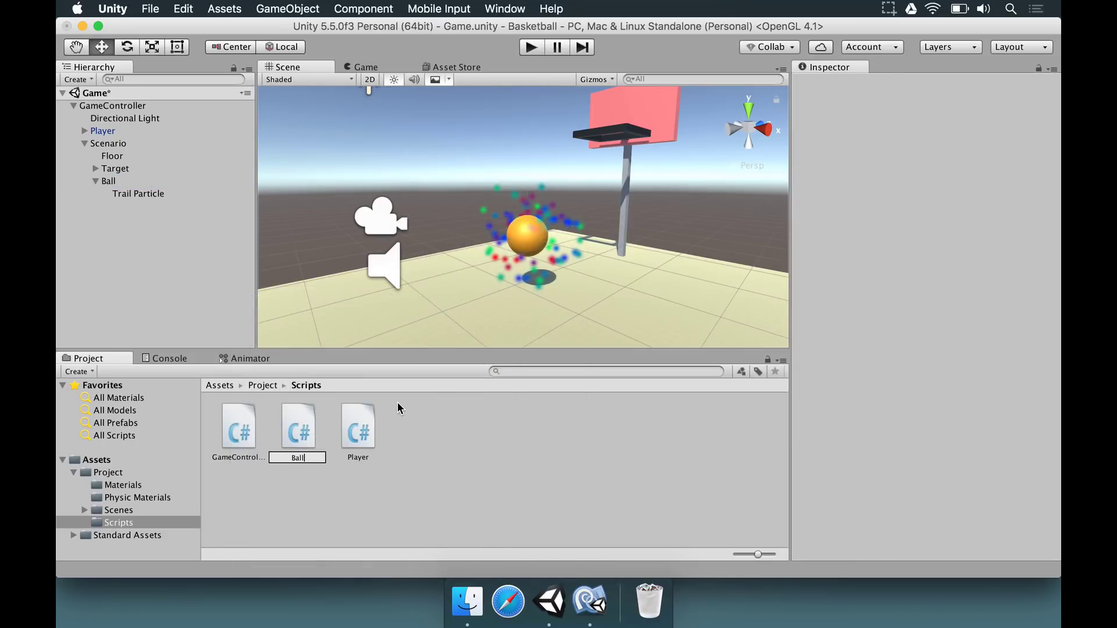
key("Return")
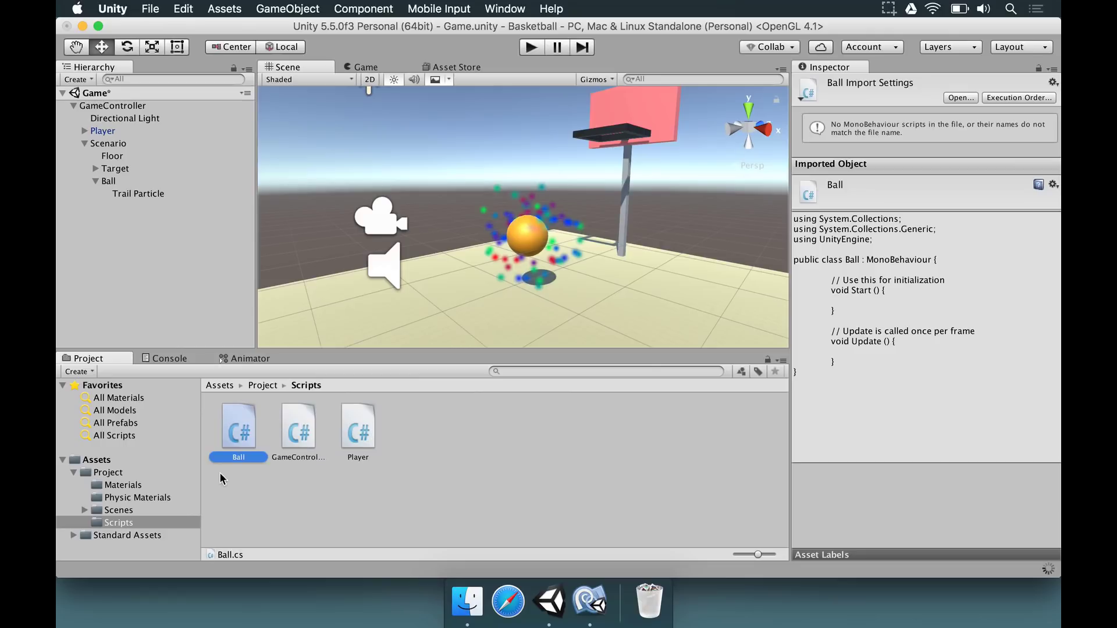
Attach the Ball script to the Ball object and collapse its Sphere Collider, Mesh Renderer and Rigidbody components.
left_click(109, 182)
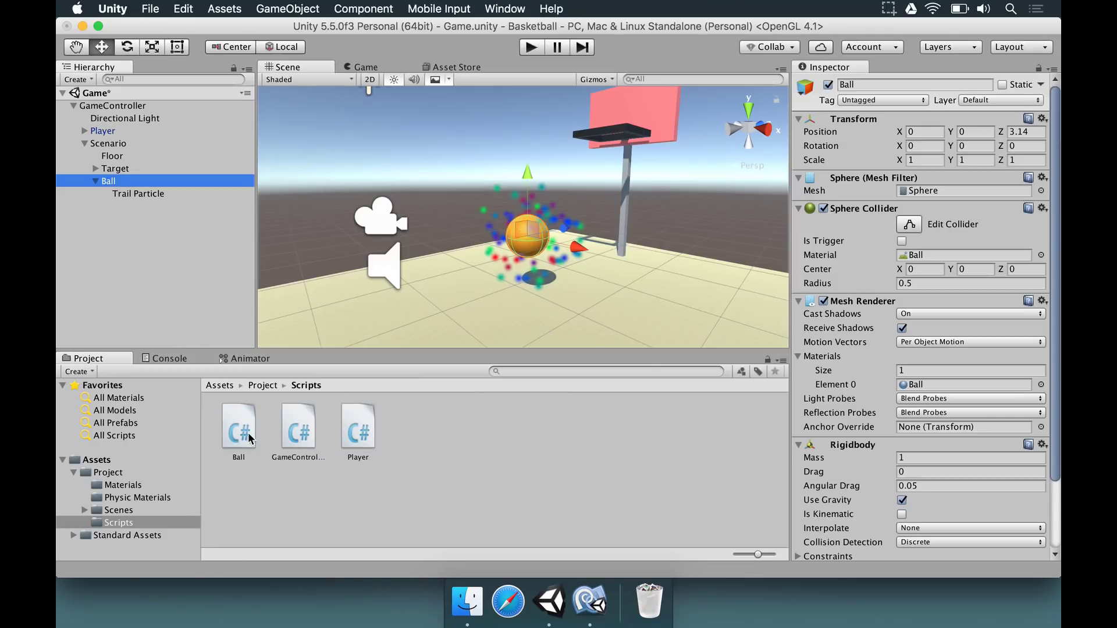
left_click_drag(250, 438, 118, 184)
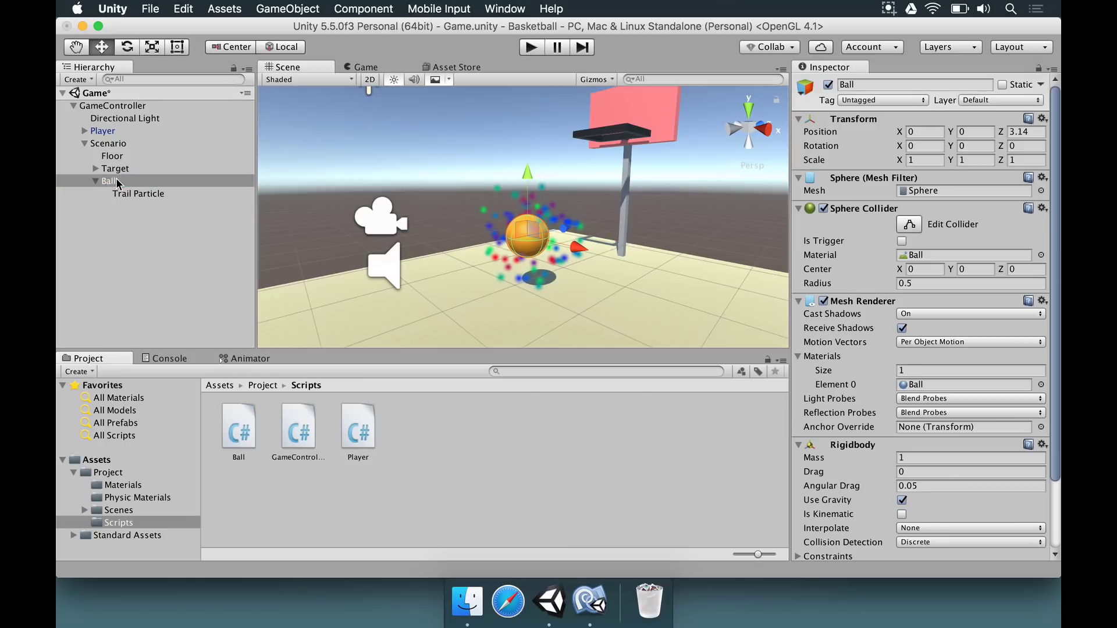
left_click(799, 210)
left_click(798, 223)
left_click(799, 238)
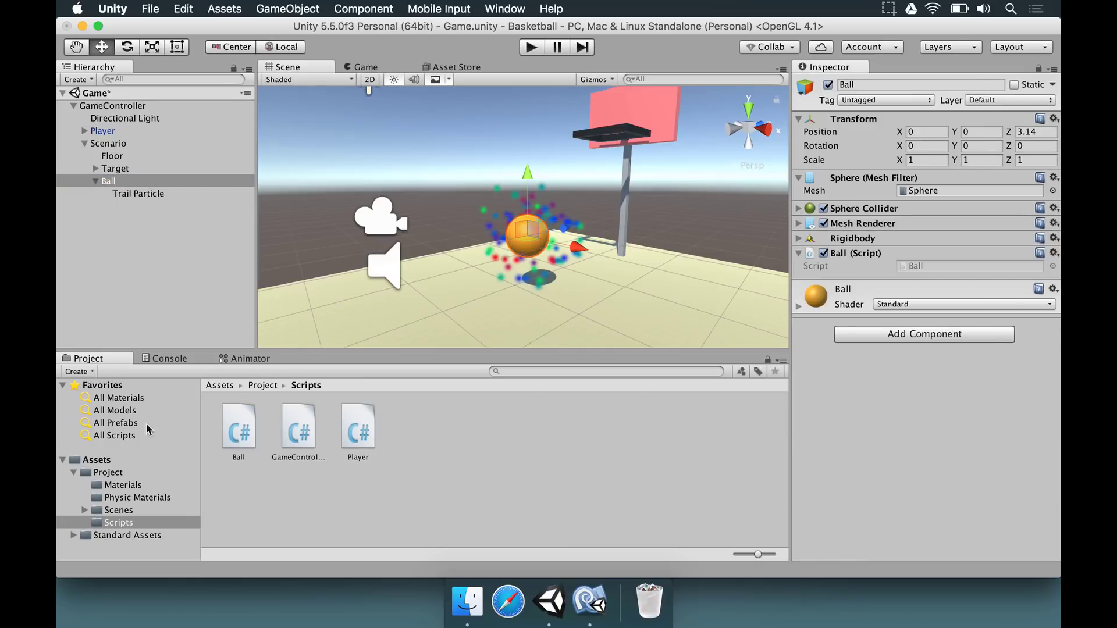
Open the Ball script in the code editor and declare a public GameObject variable named trailObject at the top of the class.
double_click(935, 267)
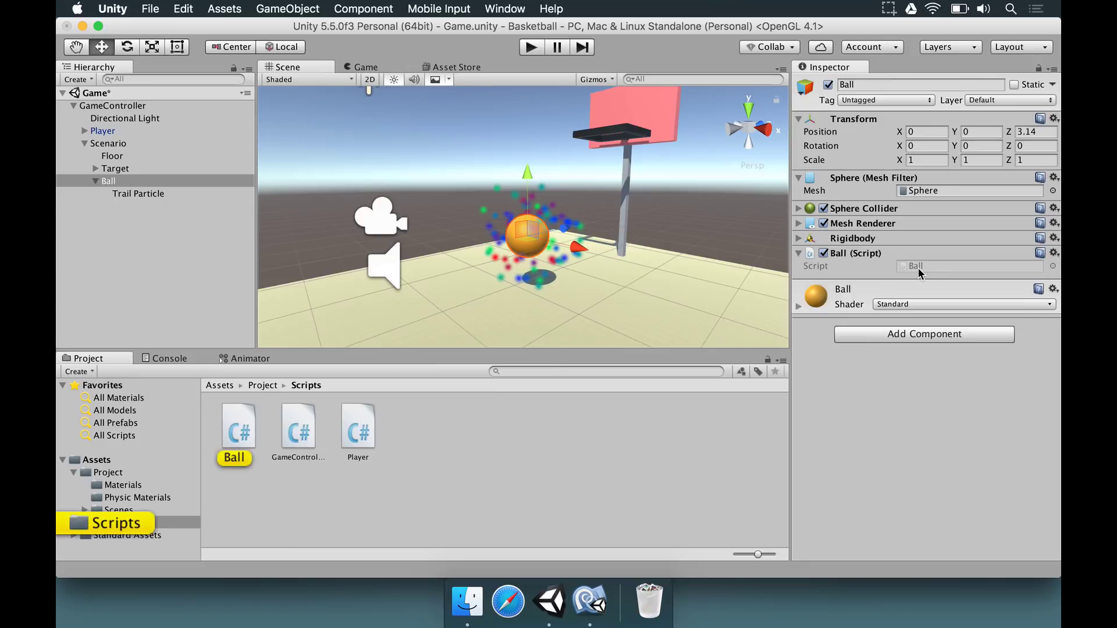
key("Return")
key("Return")
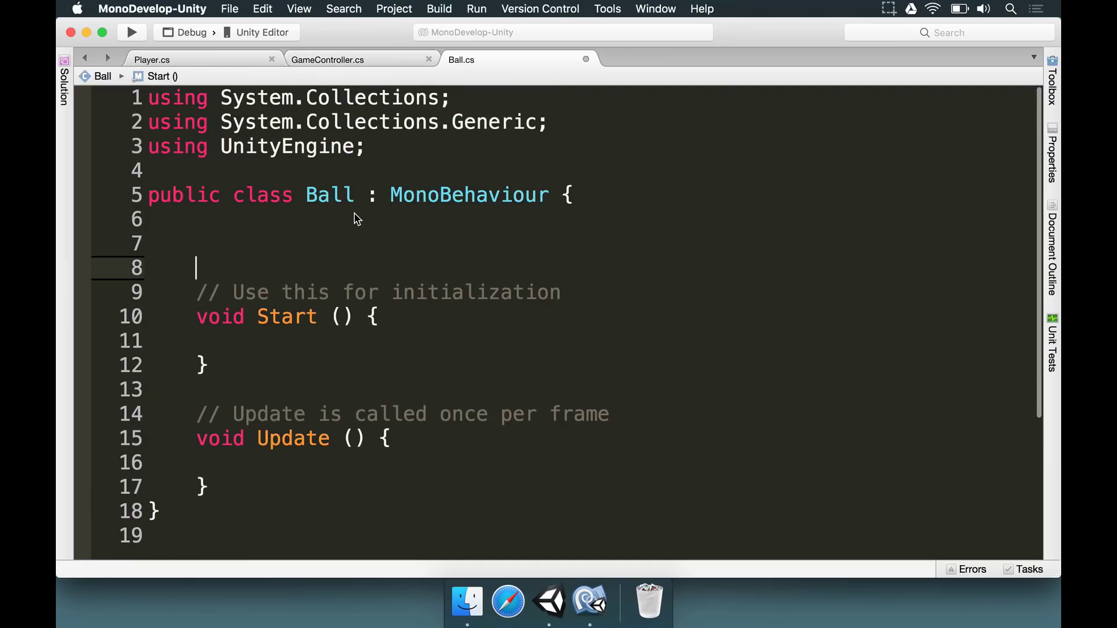
key("Up")
type("p")
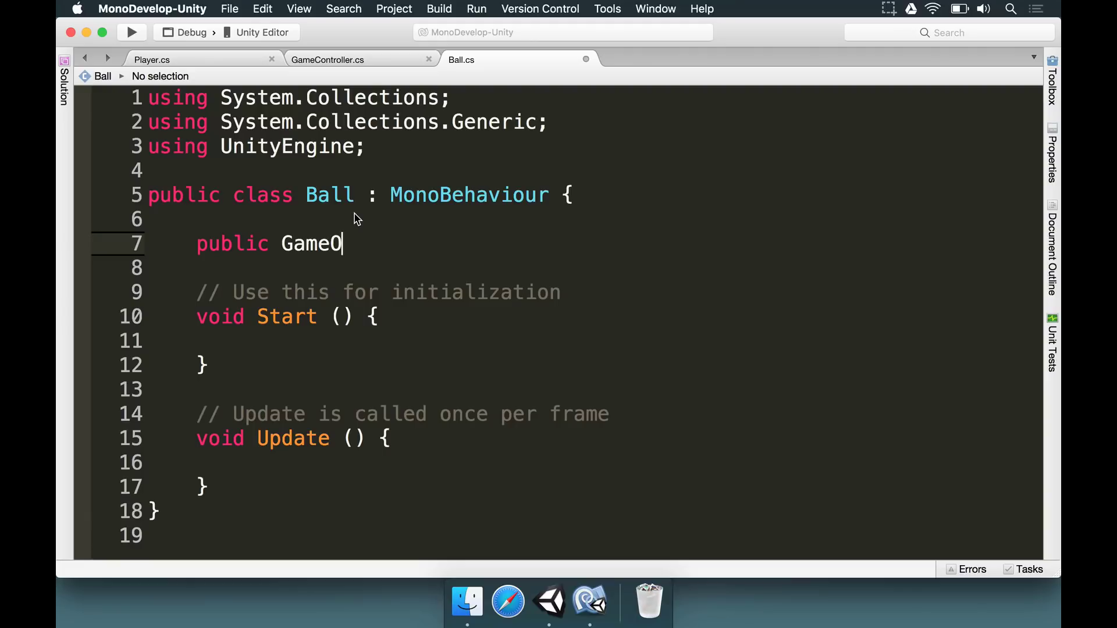
key("super+Tab")
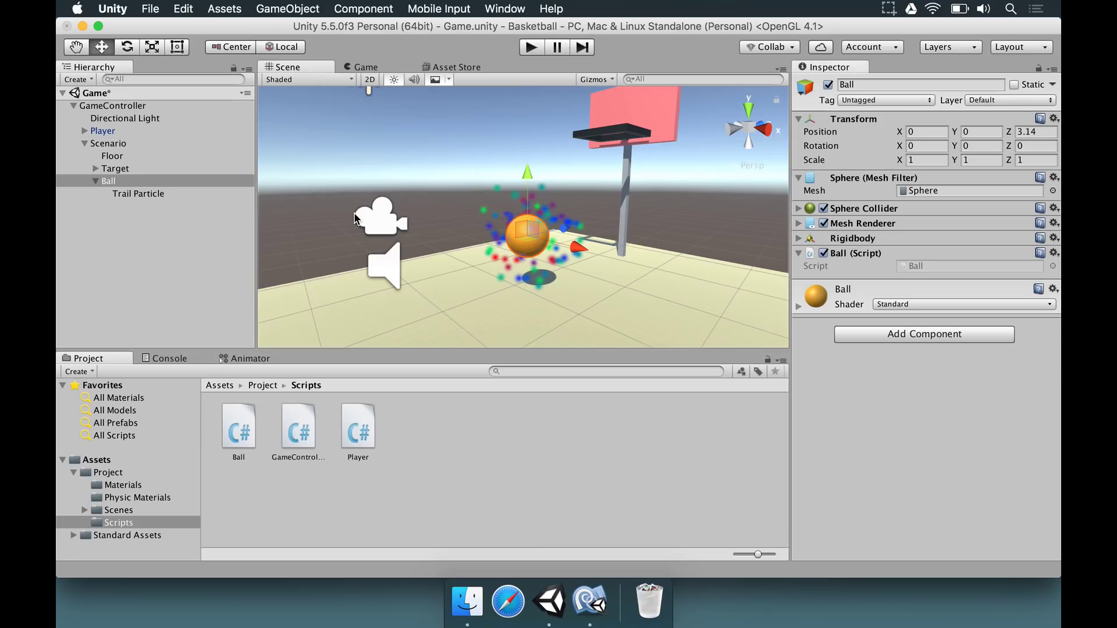
key("super+Tab")
type("t")
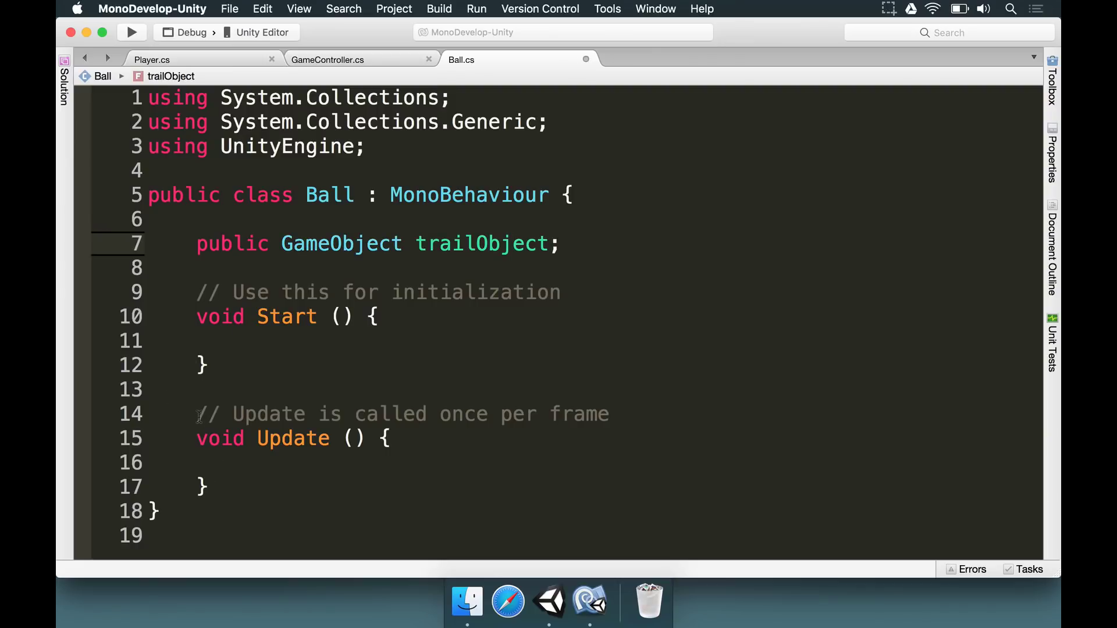
left_click_drag(196, 437, 195, 293)
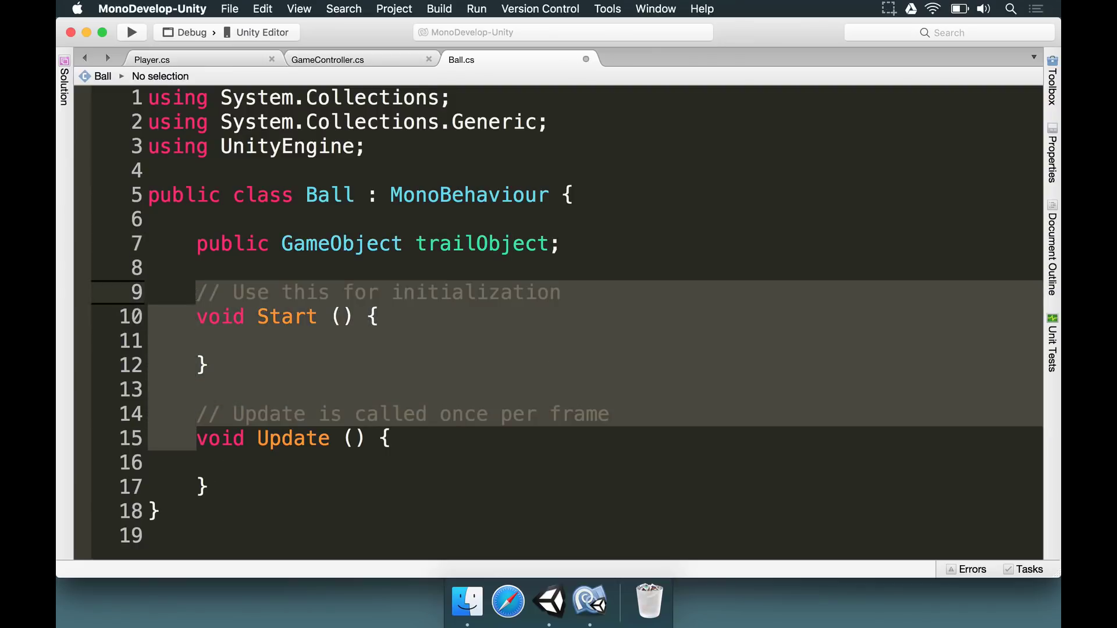
key("BackSpace")
key("super+z")
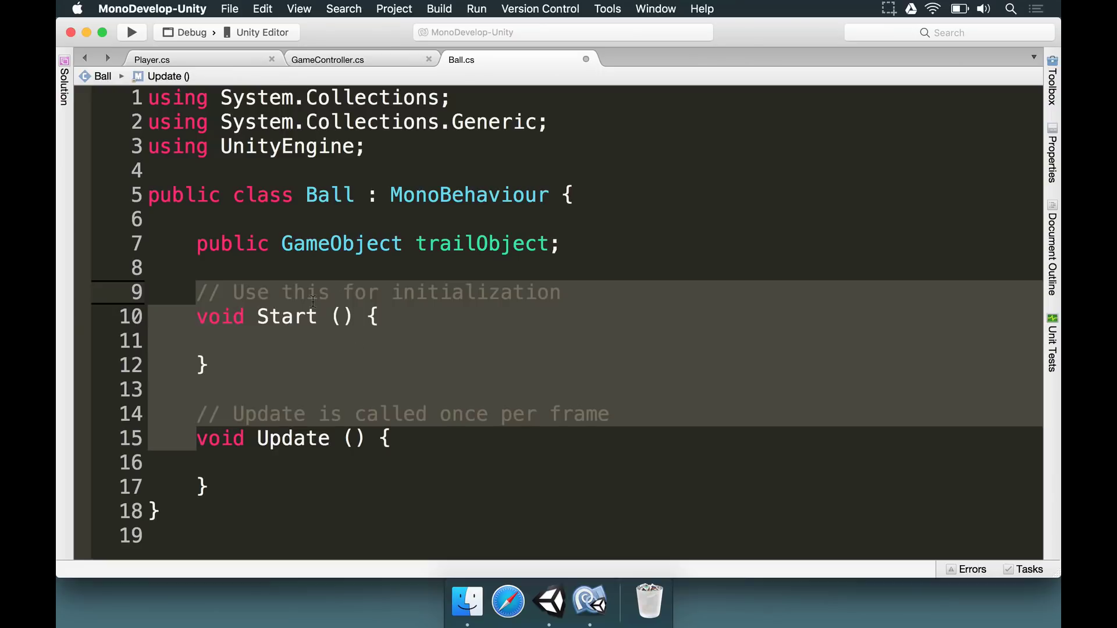
Deactivate the trail in the Start method with the line trailObject.SetActive (false);.
left_click(282, 340)
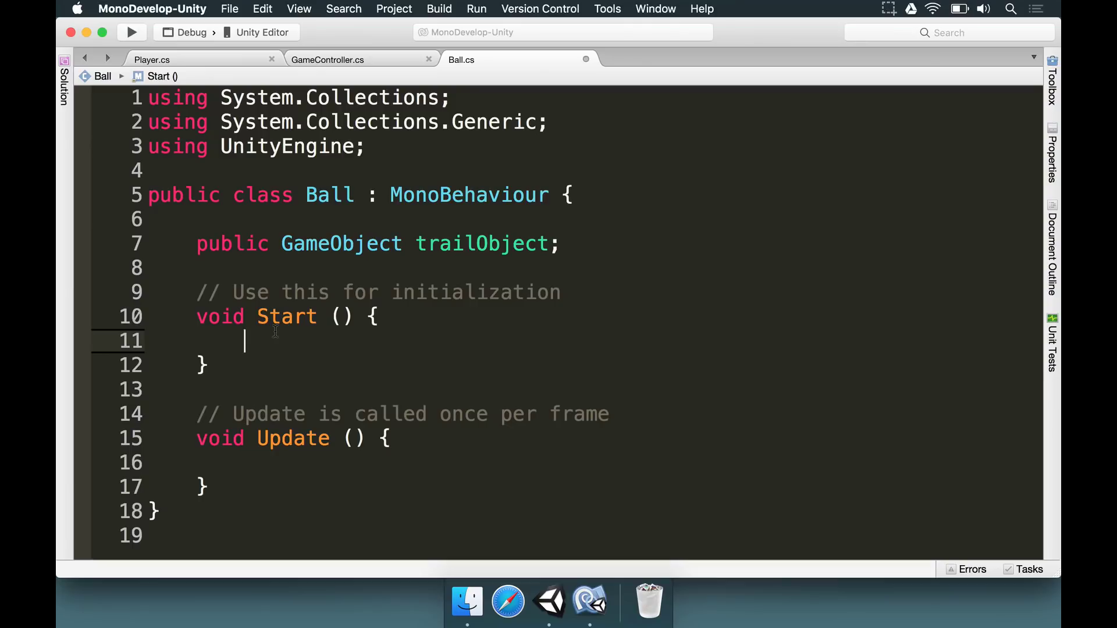
type("trailObject.")
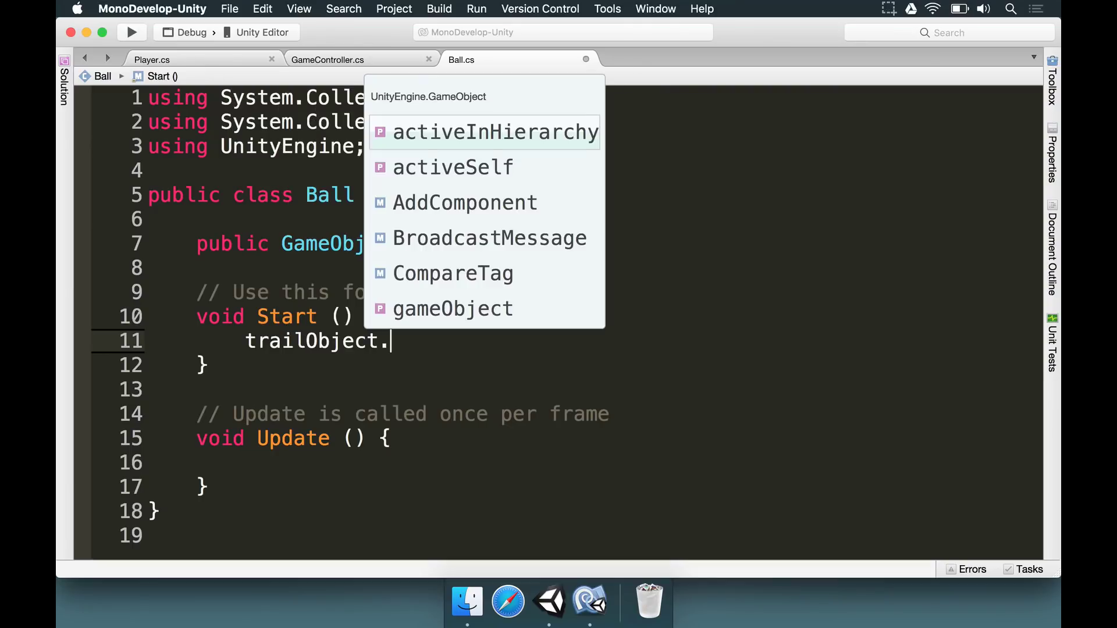
type("SetA")
key("Return")
type("(false);")
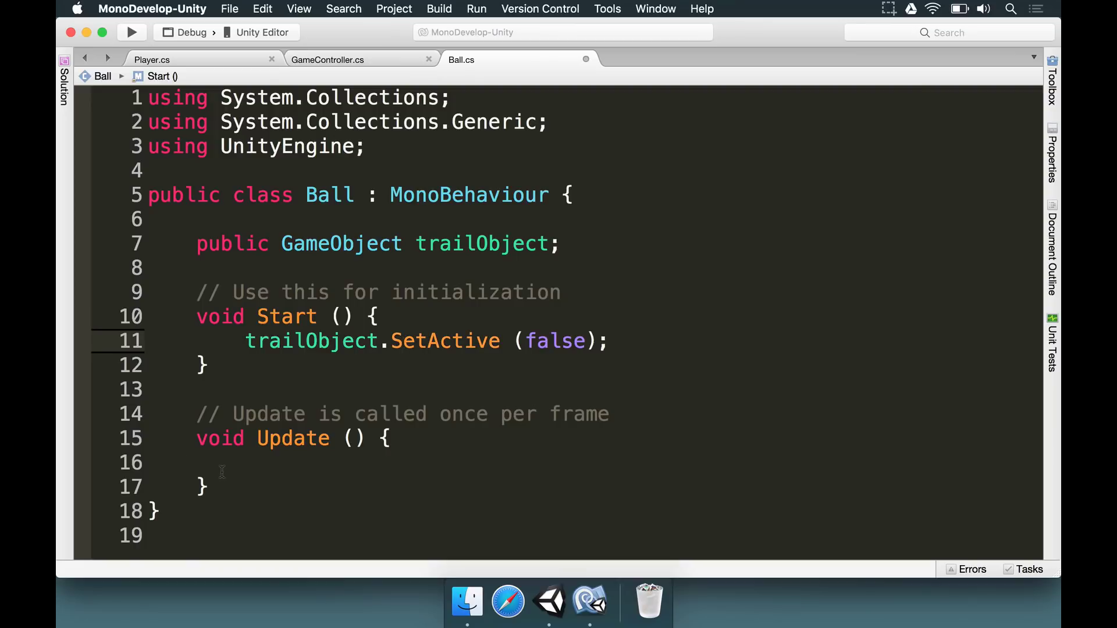
Replace the Update method and its comment in the Ball class with an empty public void ActivateTrail () method.
left_click_drag(214, 478, 211, 407)
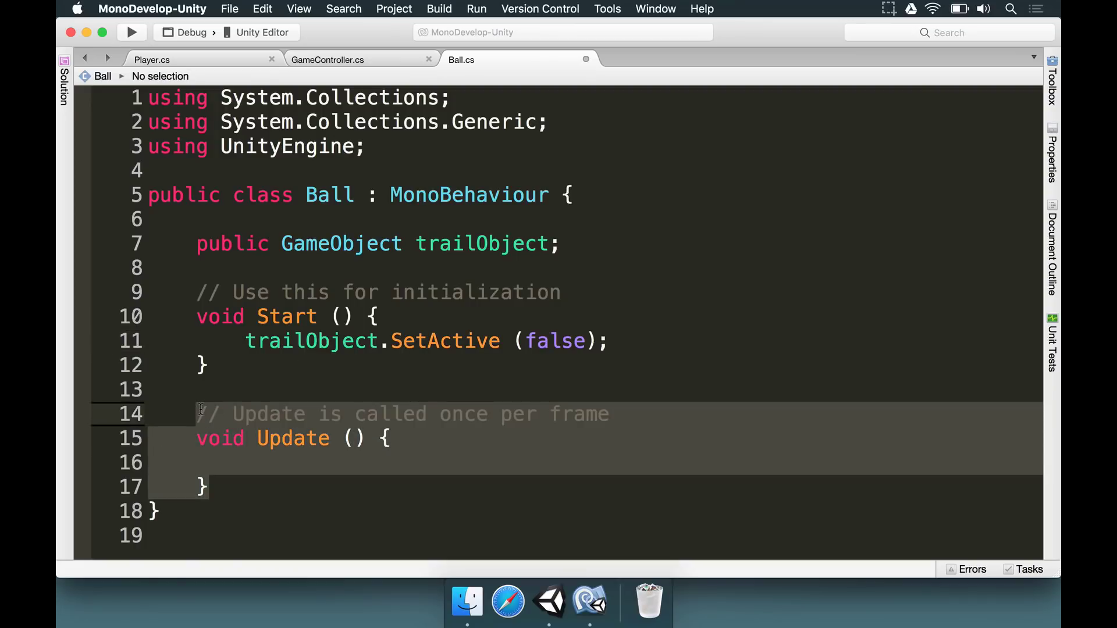
key("BackSpace")
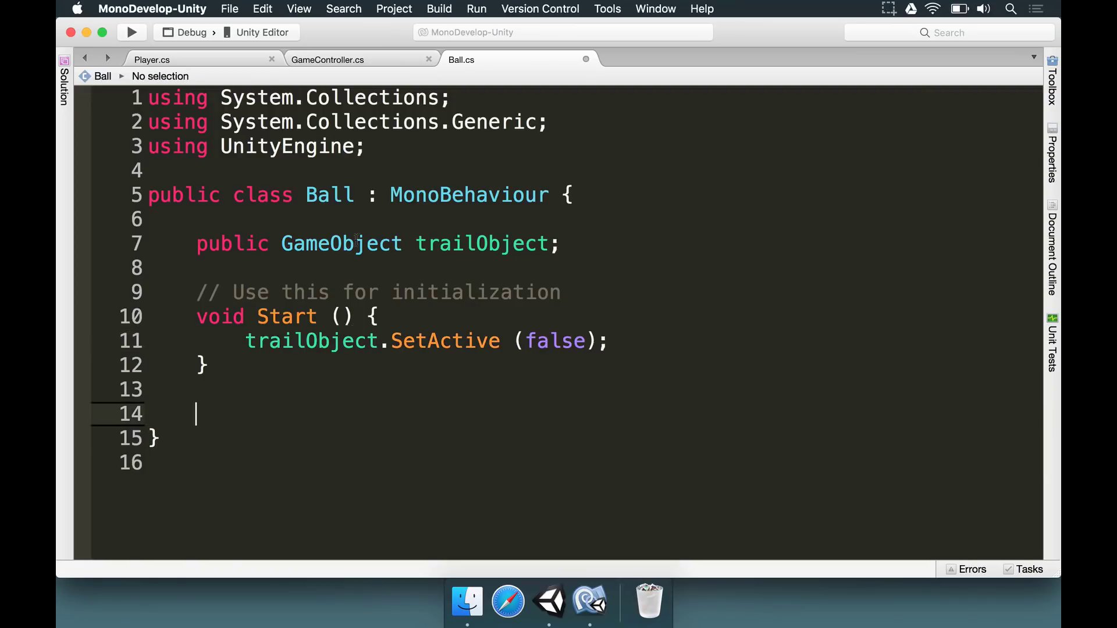
double_click(458, 242)
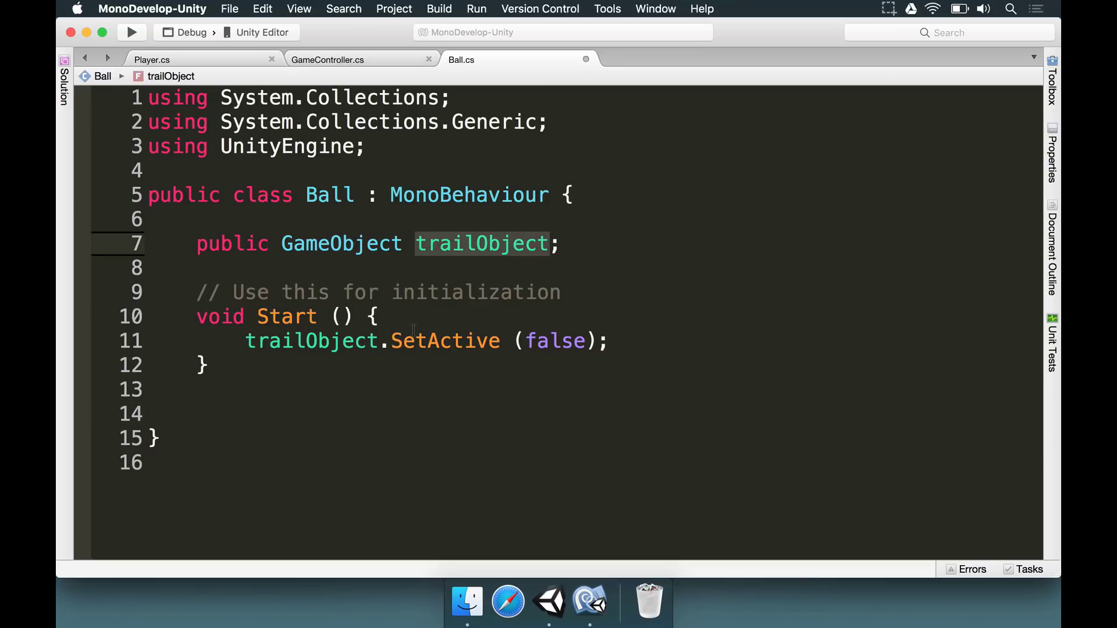
left_click(216, 419)
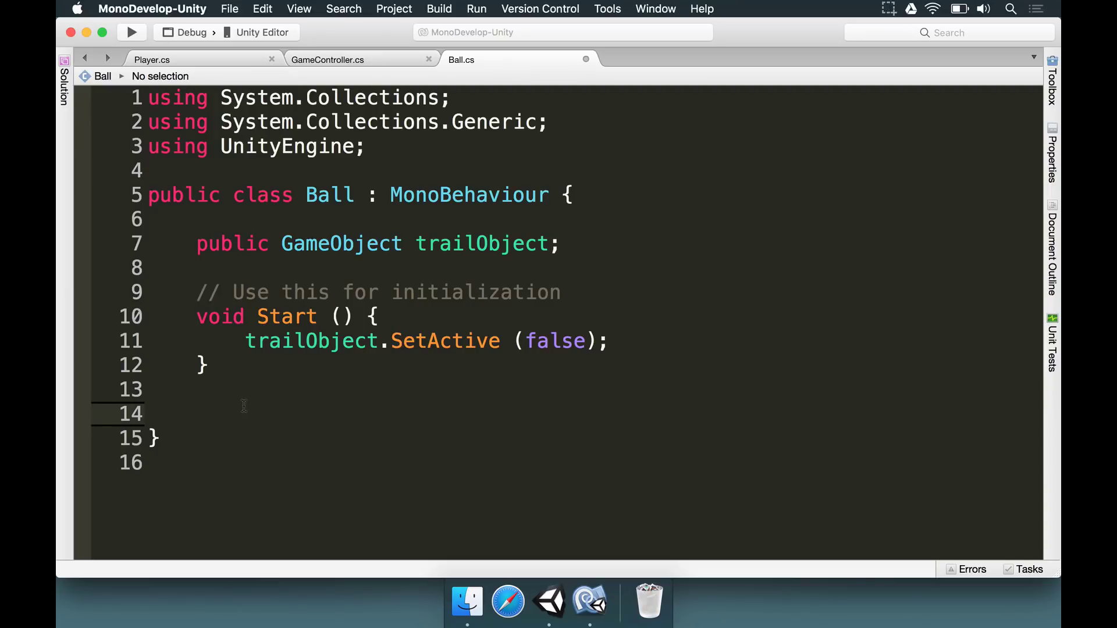
type("public void Activat")
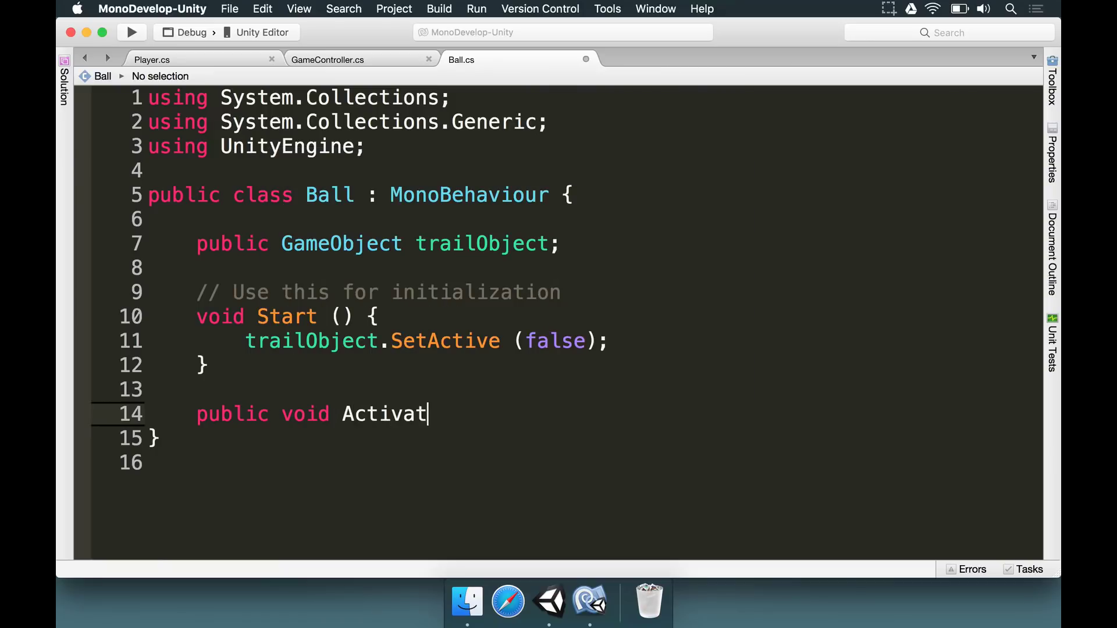
type("eTrail () {")
key("Return")
key("Return")
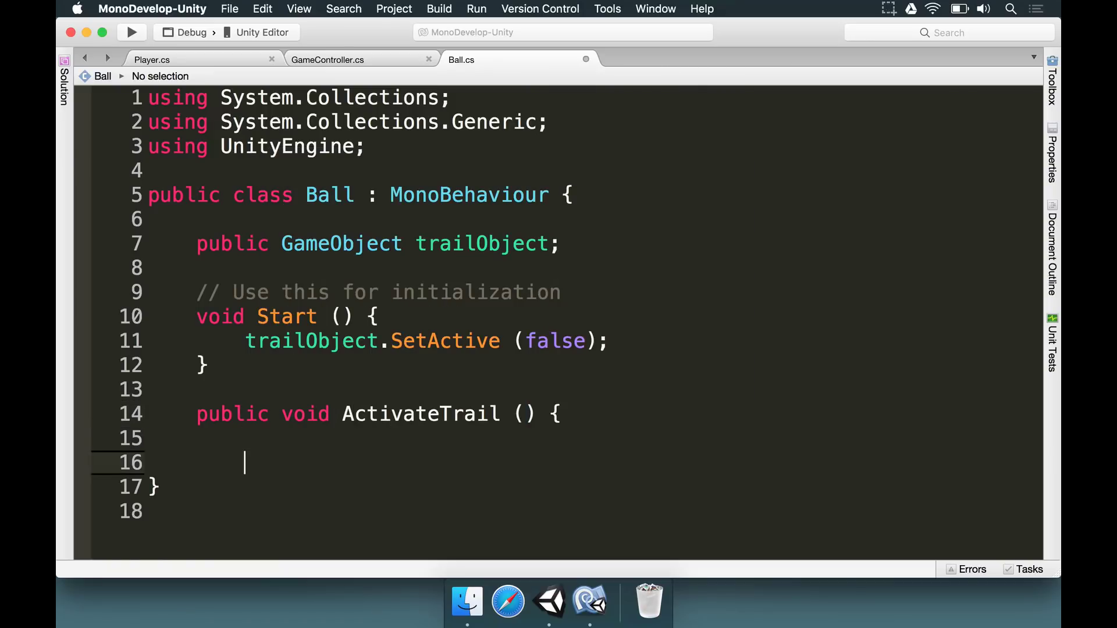
key("Up")
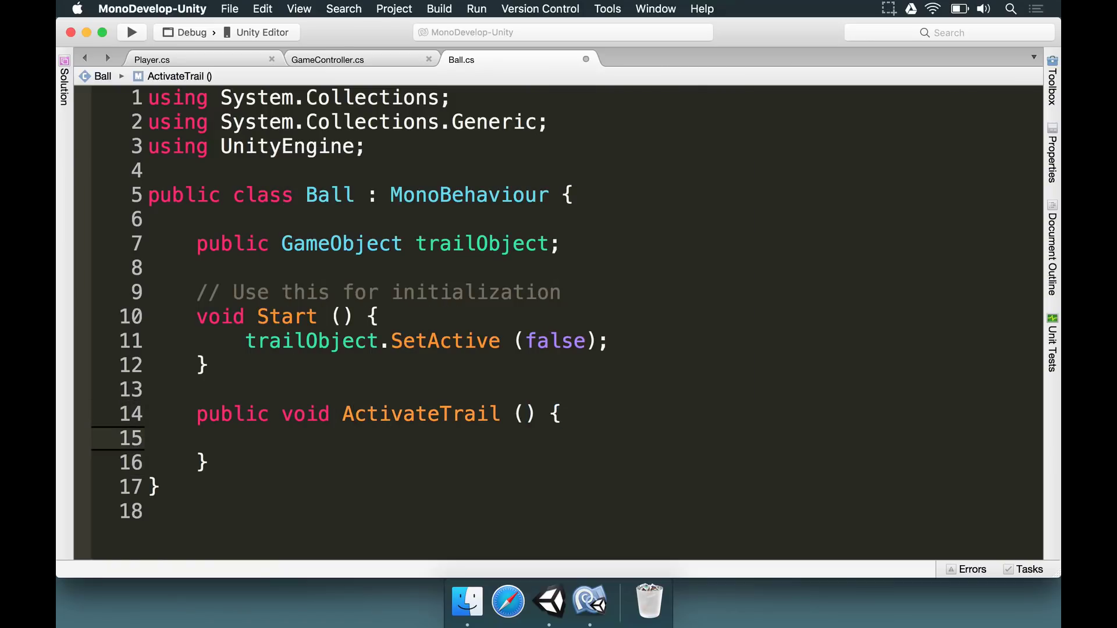
Add the line trailObject.SetActive (true); inside ActivateTrail and save the Ball script.
type("trailObject.S")
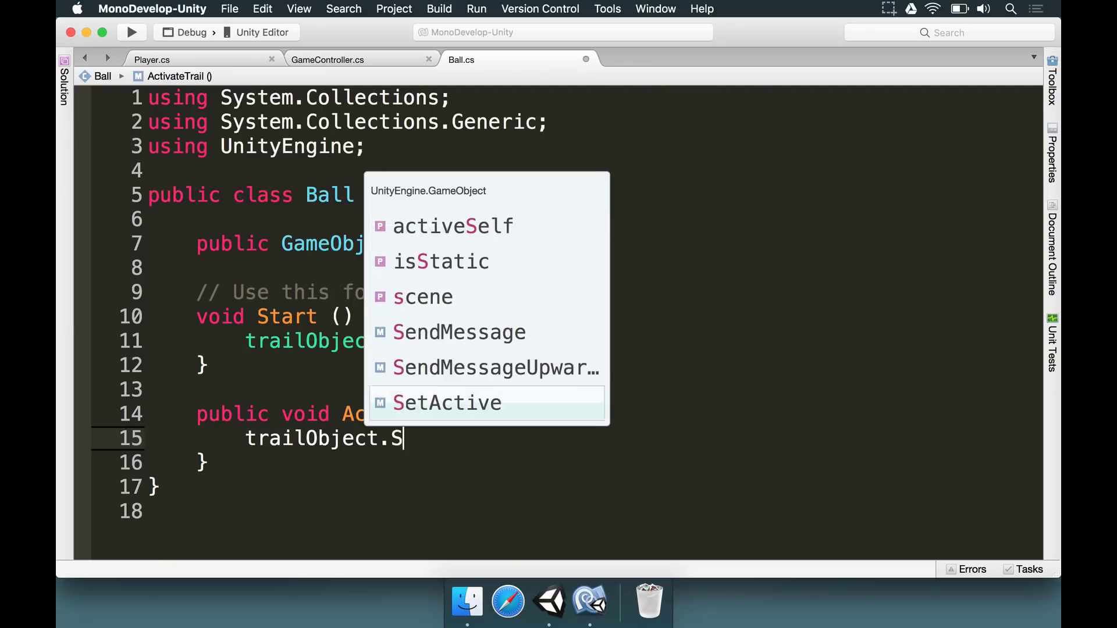
type("etA")
key("Return")
type("(tr")
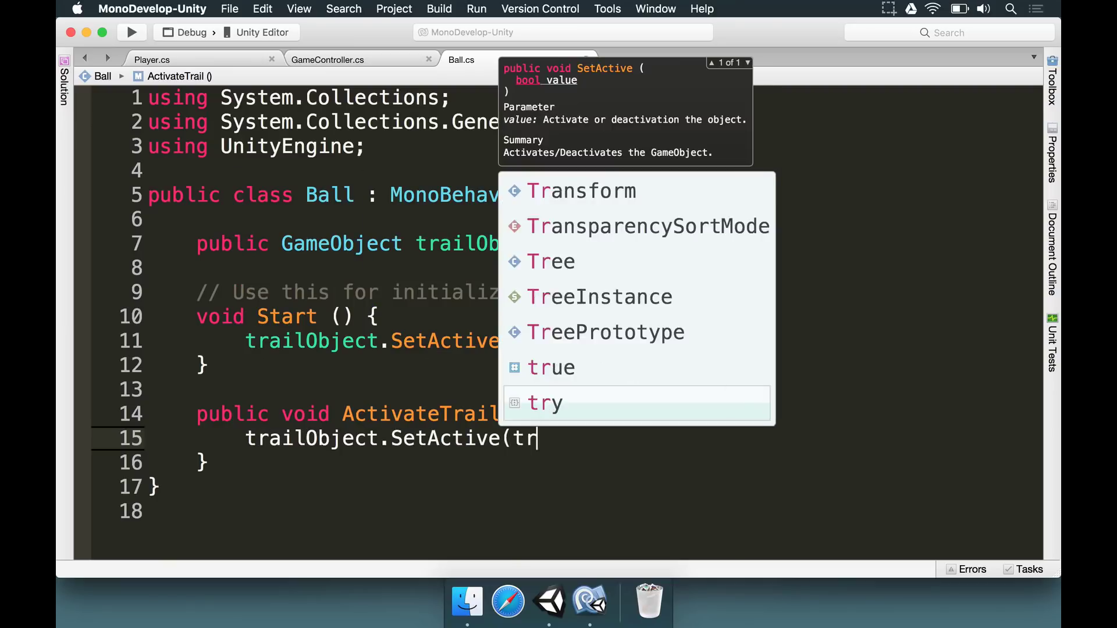
type("ue);")
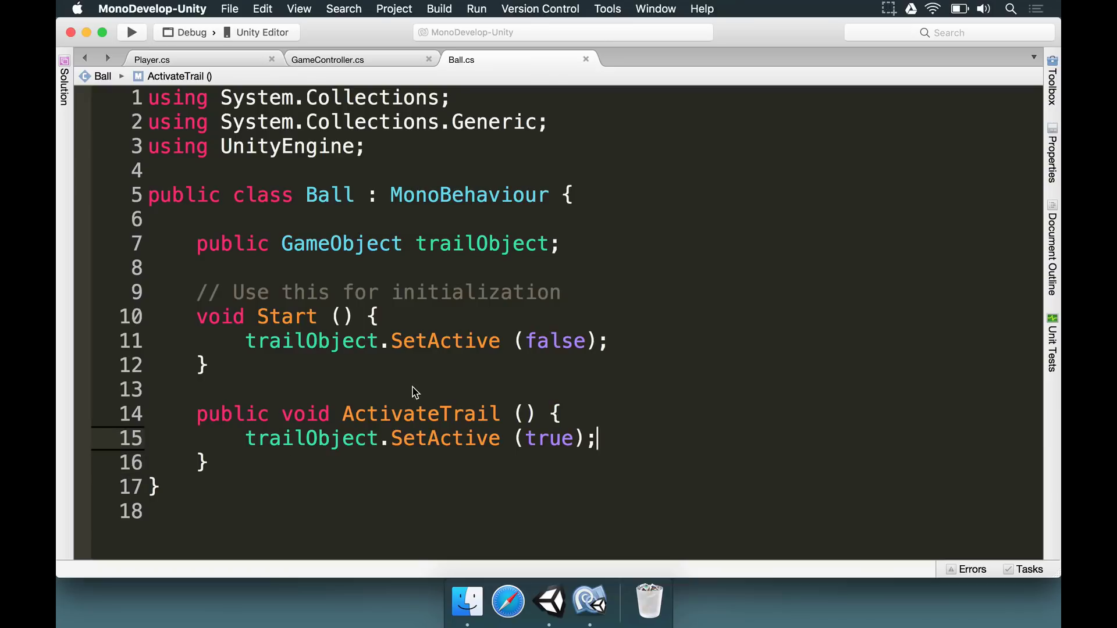
Change the type of the public ball variable in Player.cs from GameObject to Ball.
left_click(176, 60)
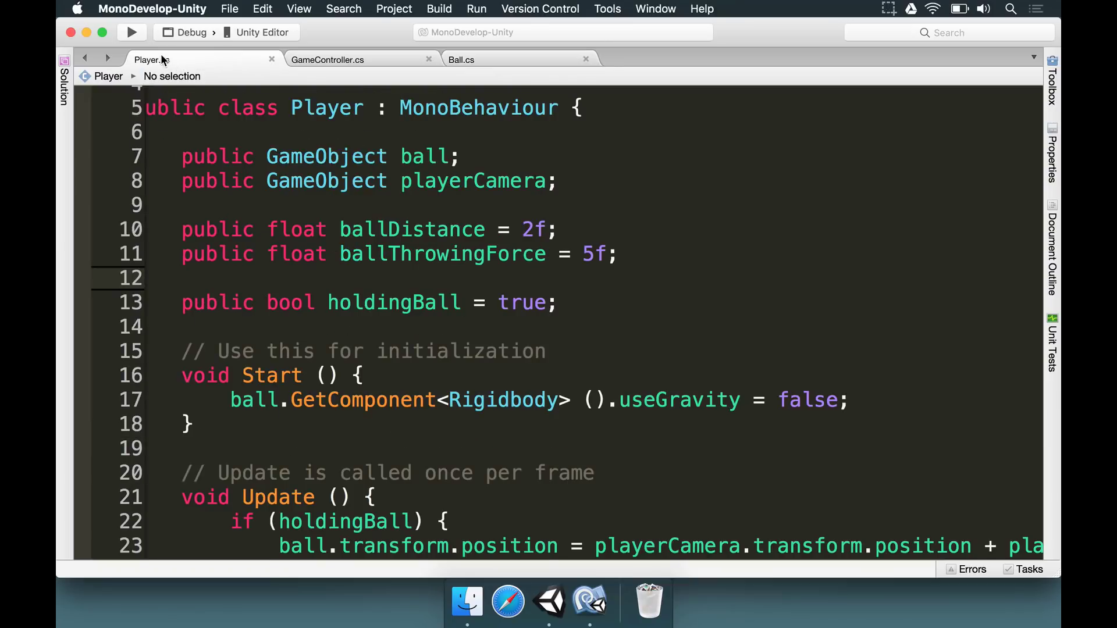
scroll(431, 209, "up", 1)
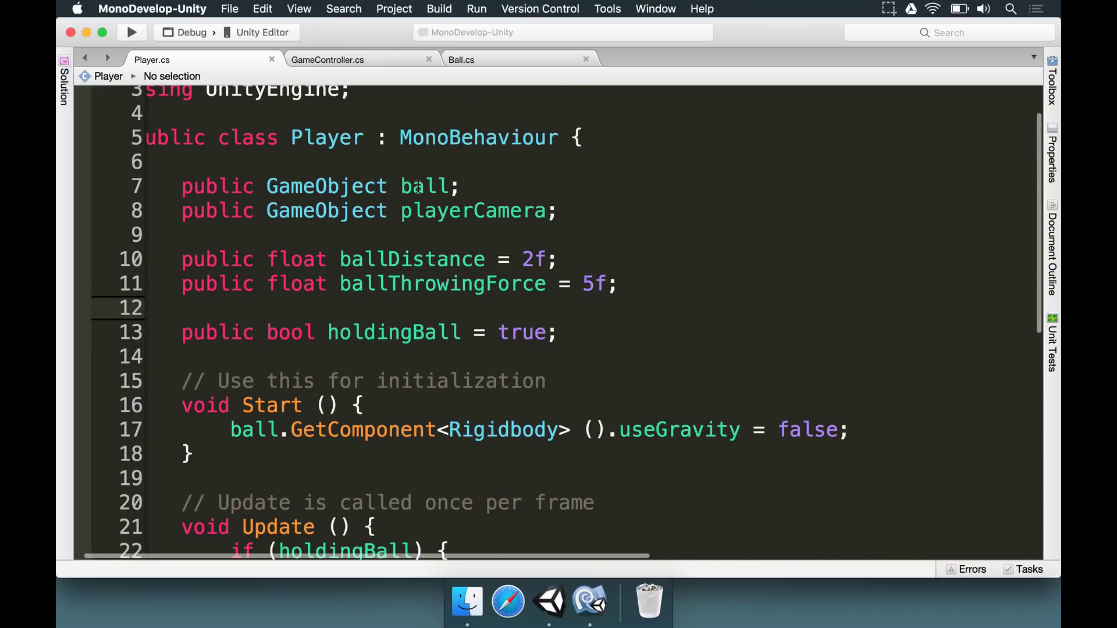
double_click(331, 185)
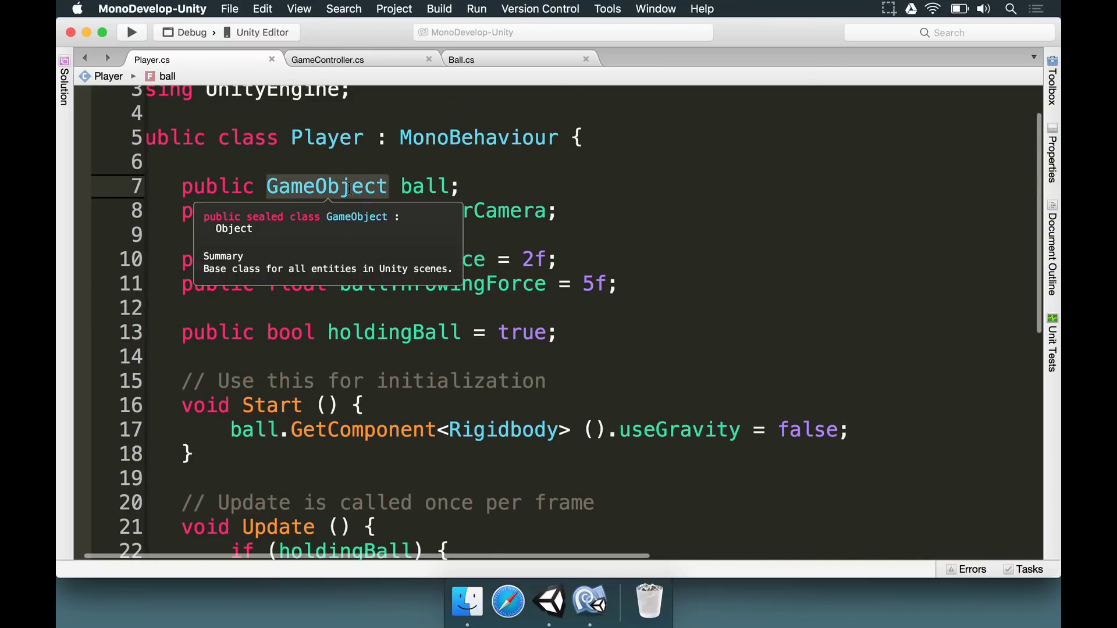
type("Ball")
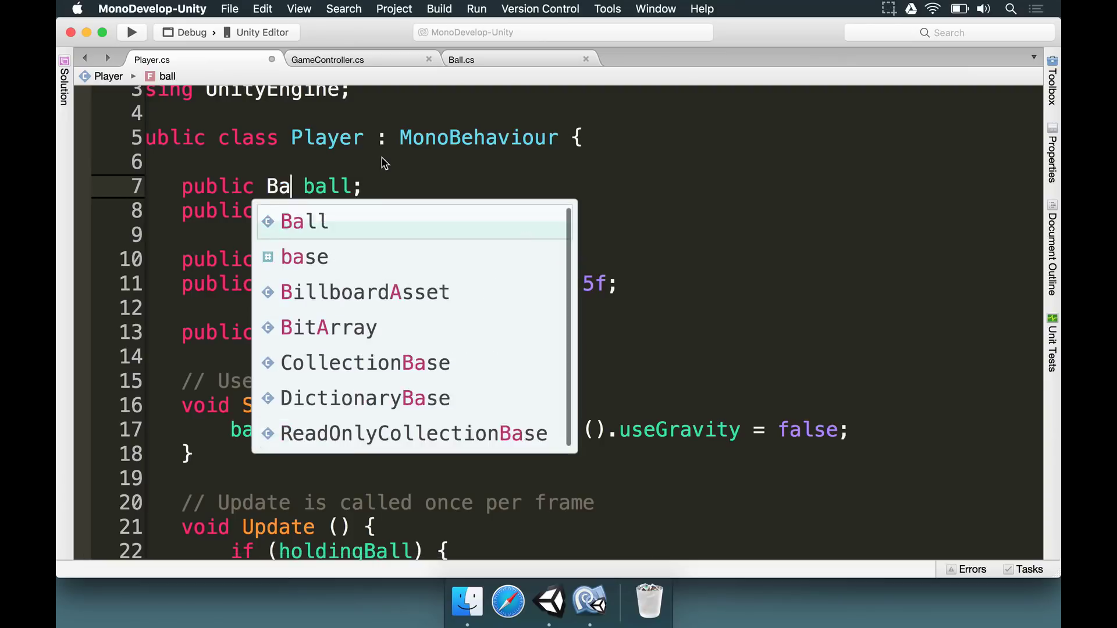
key("shift+Right")
key("shift+Right")
key("shift+Right")
key("shift+Right")
key("shift+Right")
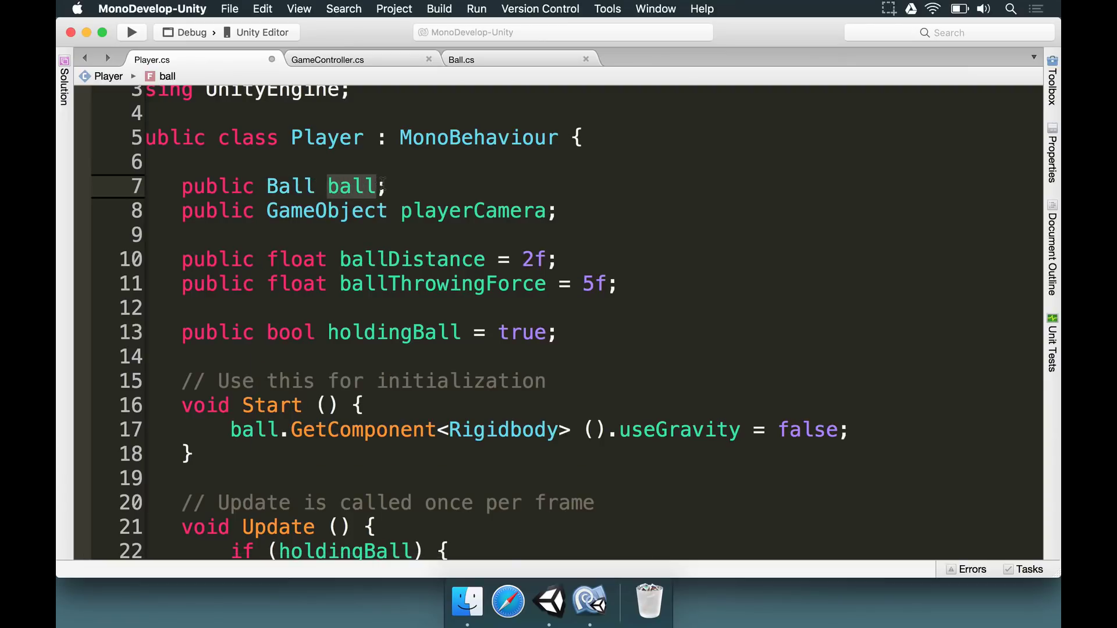
Add a ball.ActivateTrail (); call below holdingBall = false in the Player script's Update method and save the script.
scroll(342, 185, "down", 5)
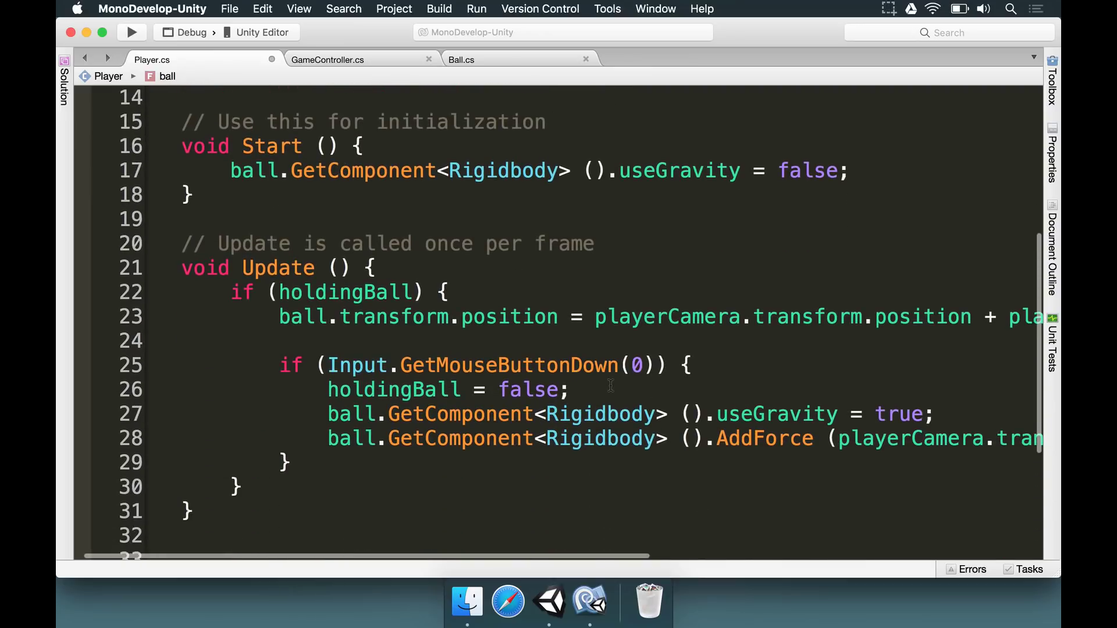
left_click(610, 386)
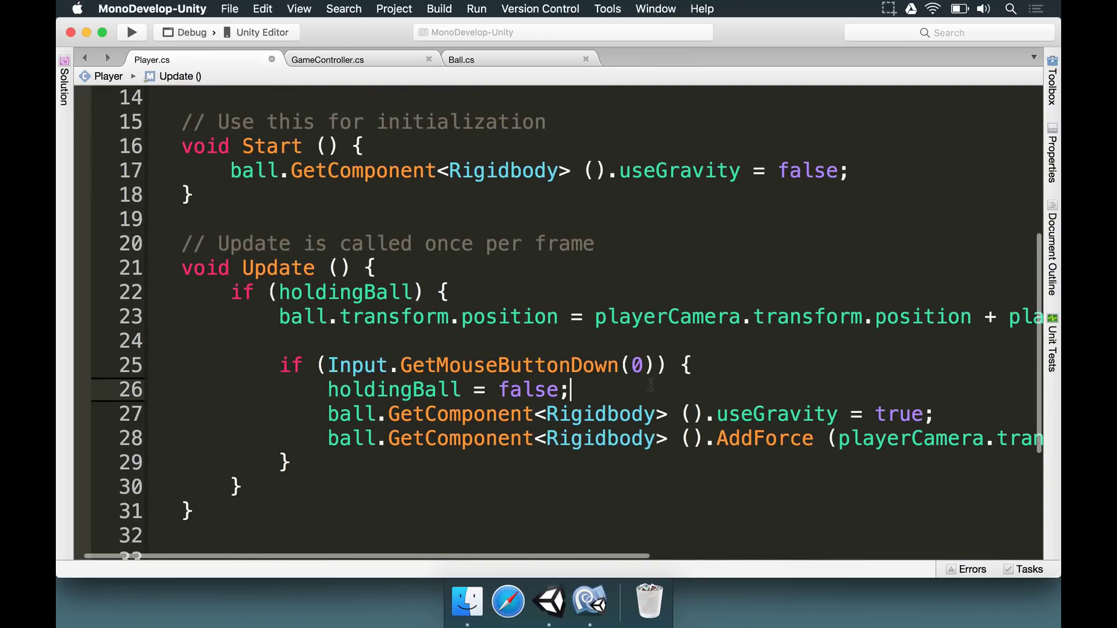
key("Return")
type("ball.A")
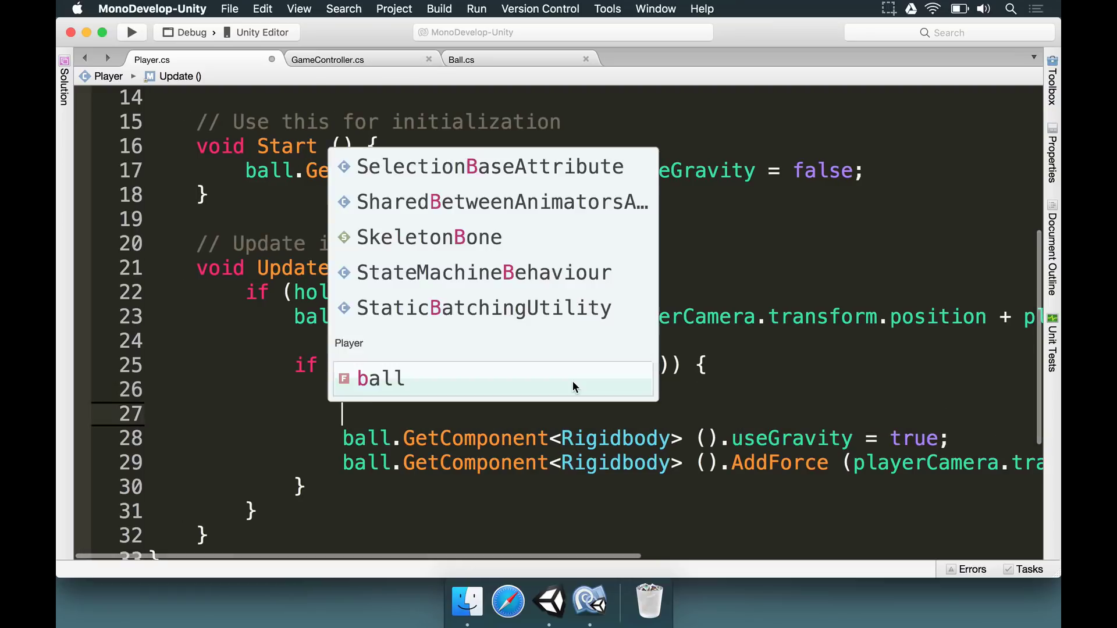
key("Return")
type("();")
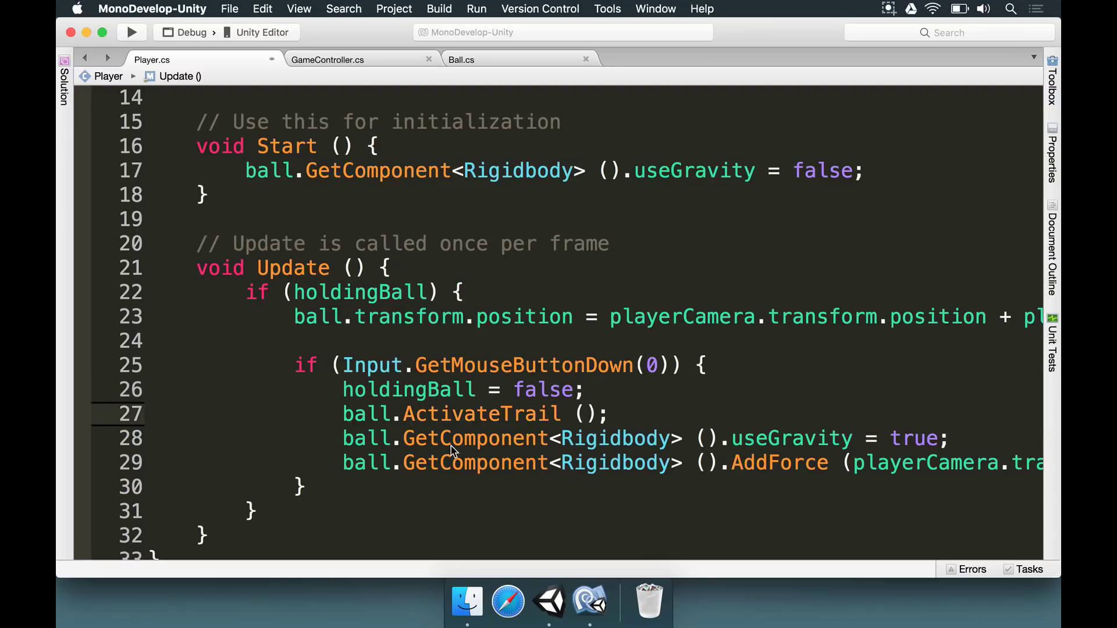
key("super+s")
double_click(364, 413)
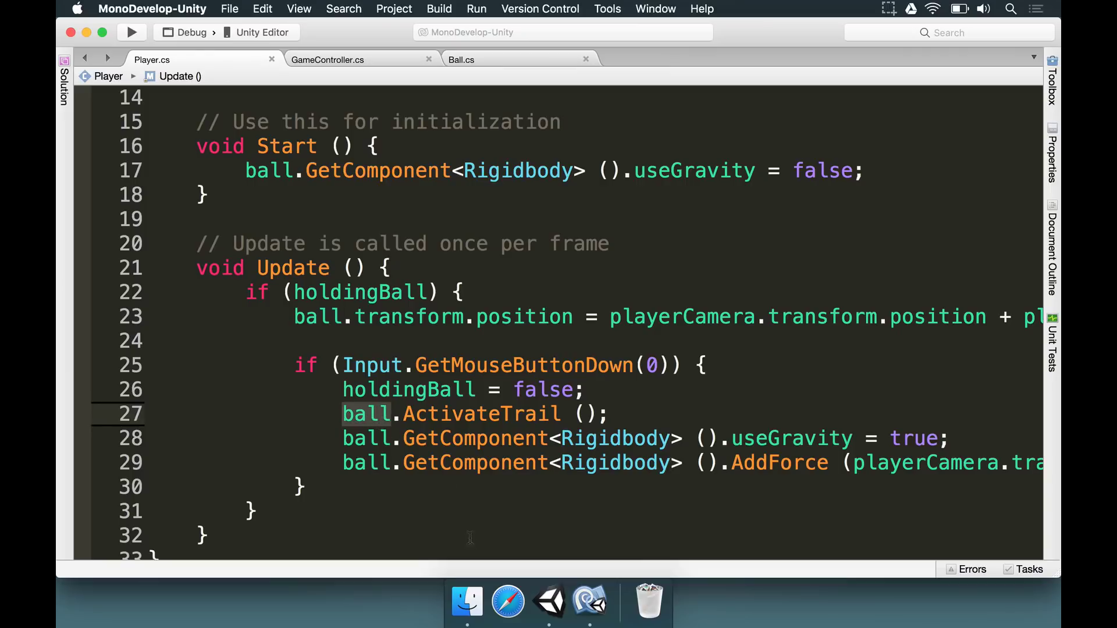
Back in Unity, assign Trail Particle as the Ball script's Trail Object and the Ball object as the Player script's Ball.
left_click(548, 602)
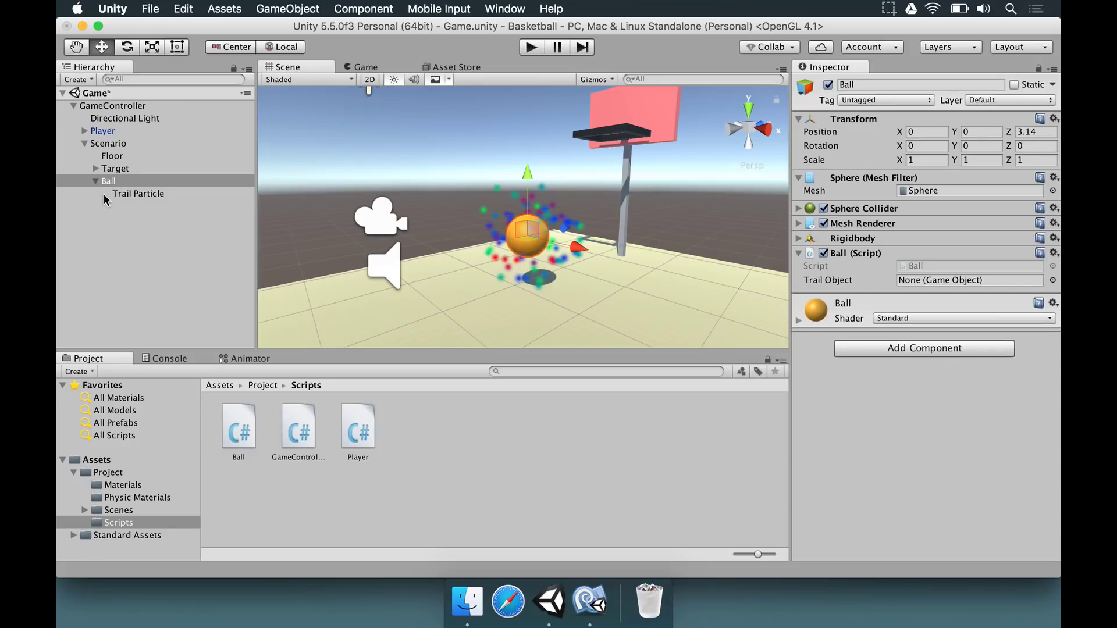
left_click_drag(138, 196, 918, 285)
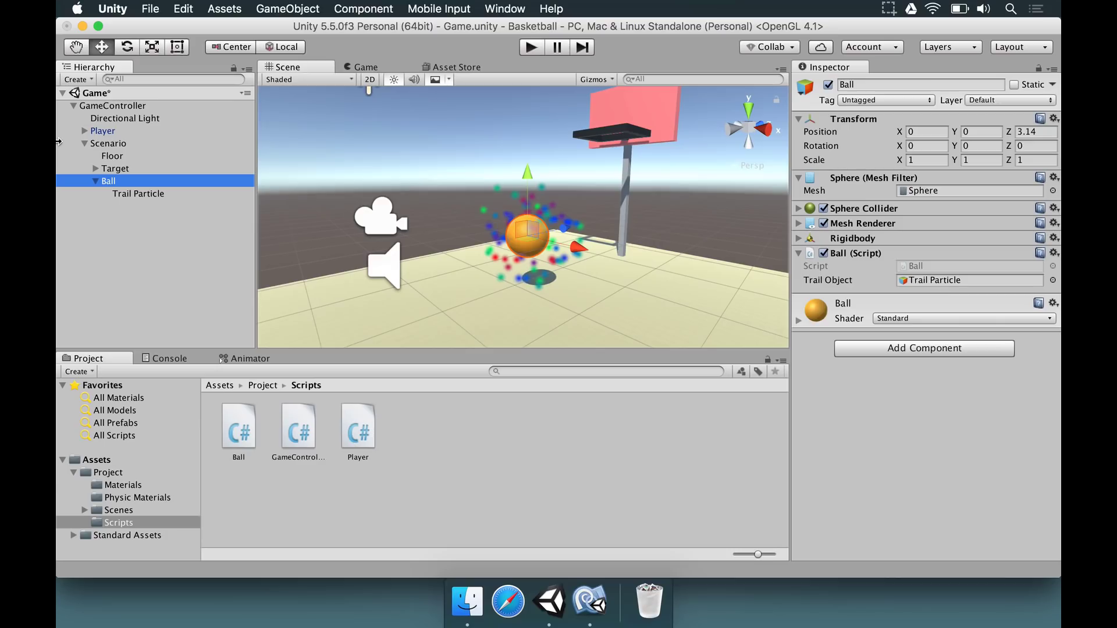
left_click(105, 132)
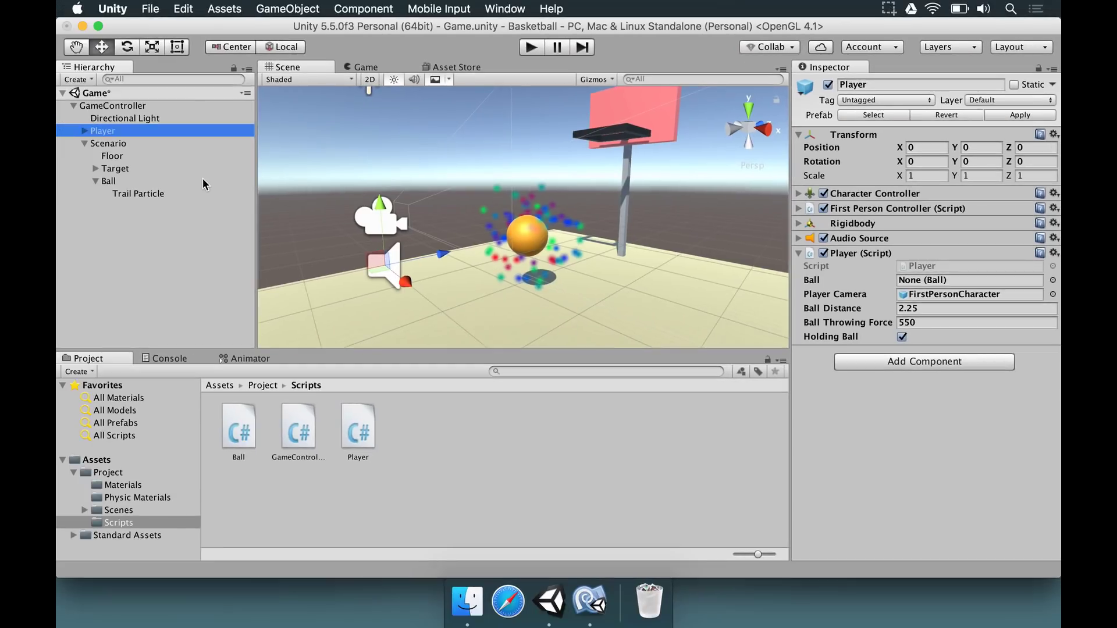
left_click_drag(109, 185, 969, 285)
Save the scene and play-test several ball throws to check the particle trail, ending play mode at the end.
key("super+s")
left_click(533, 50)
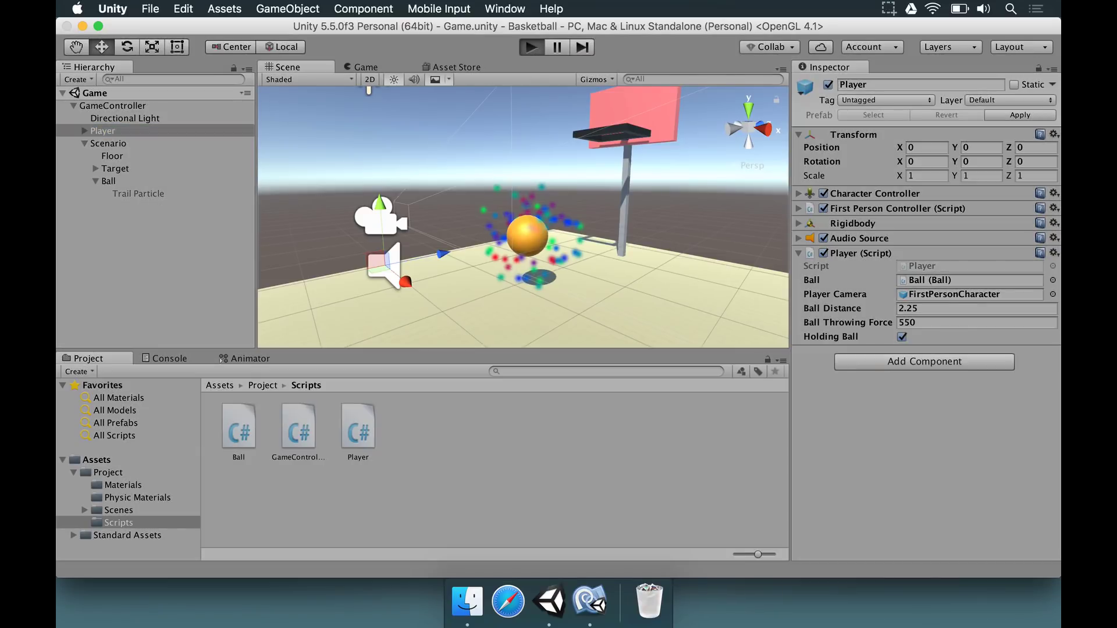
key("s")
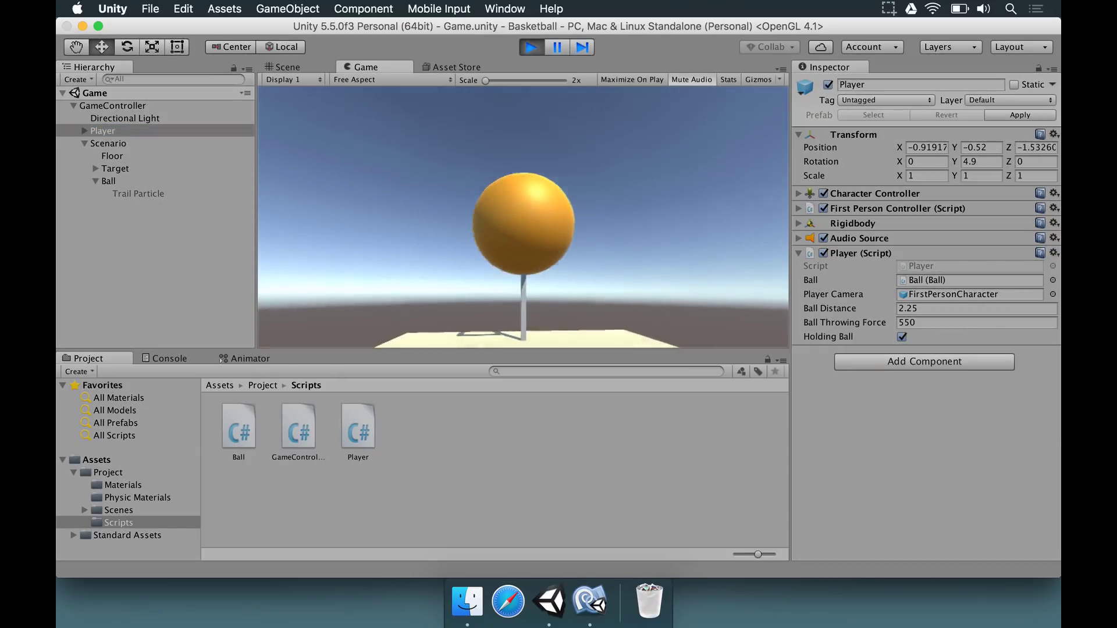
left_click(523, 217)
key("a")
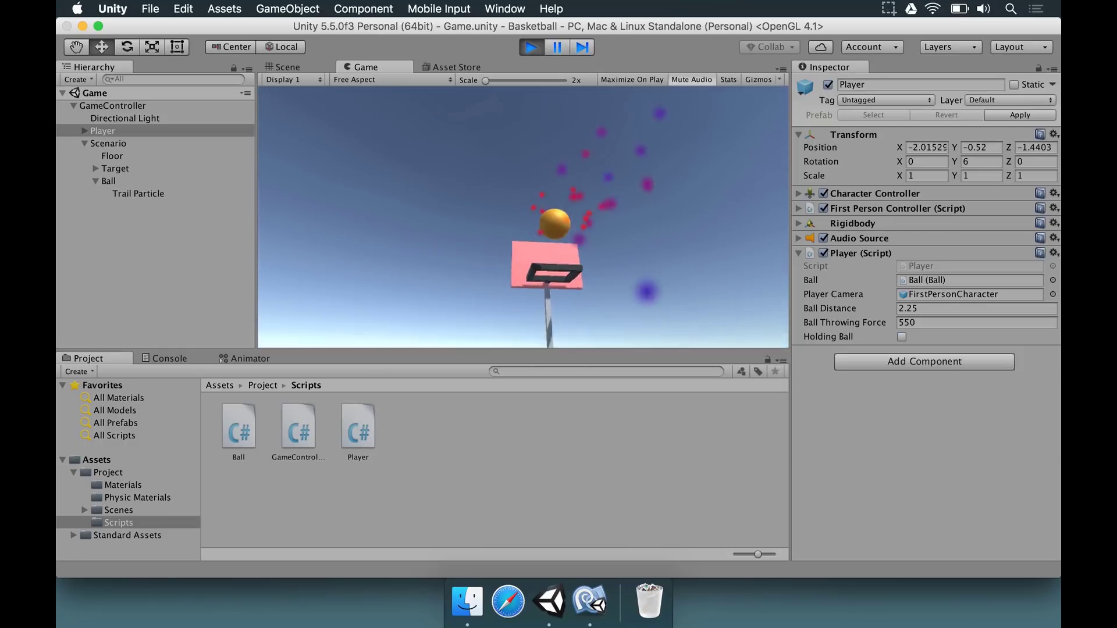
key("d")
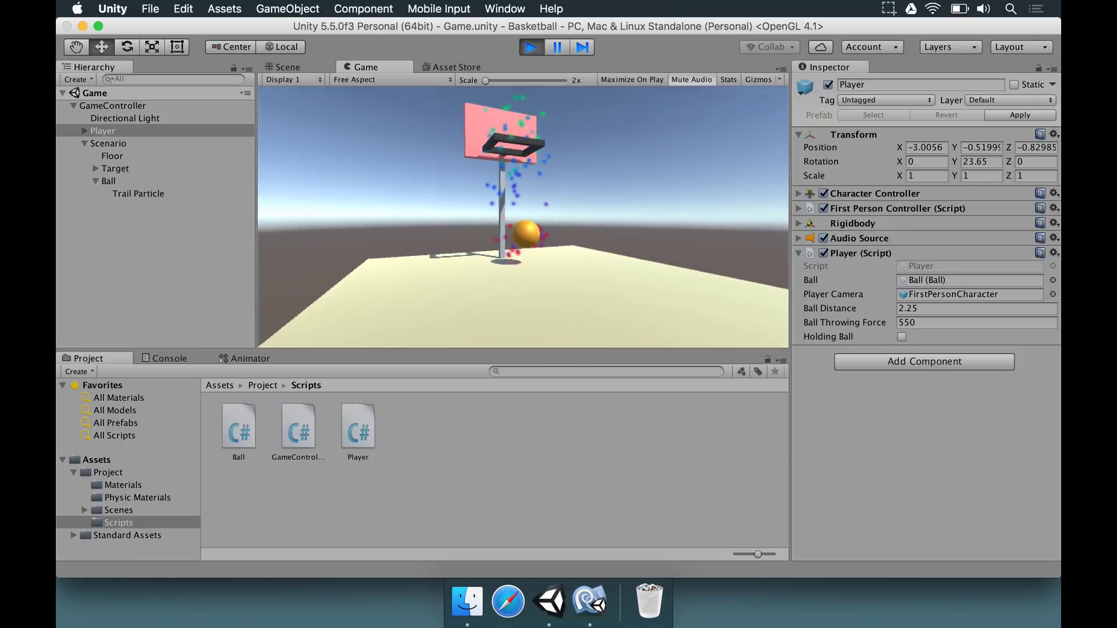
key("w")
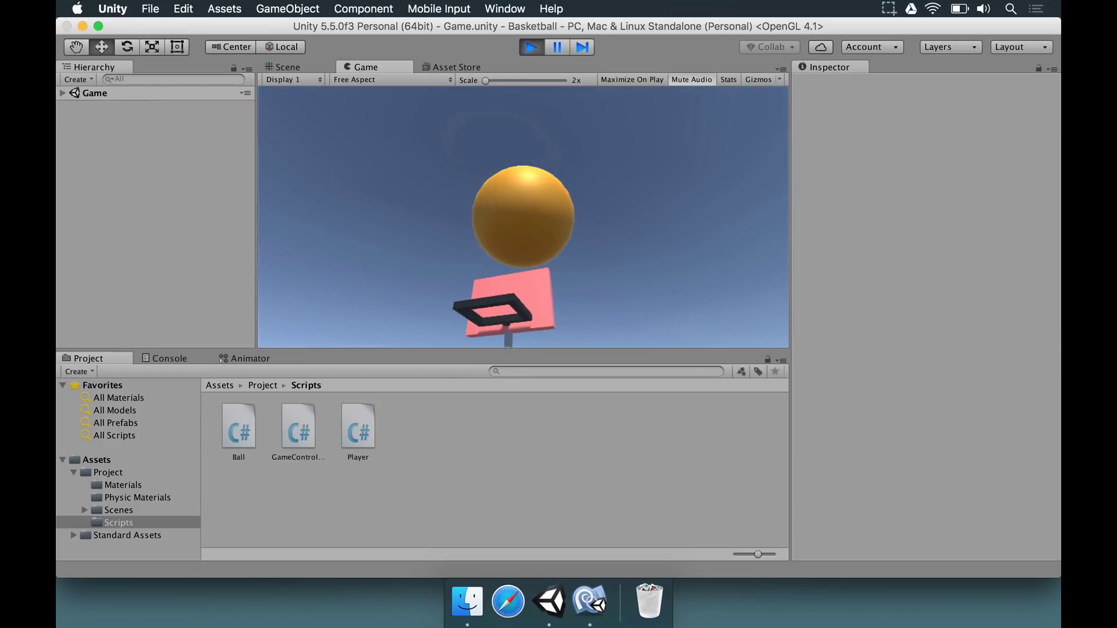
left_click(523, 217)
key("a")
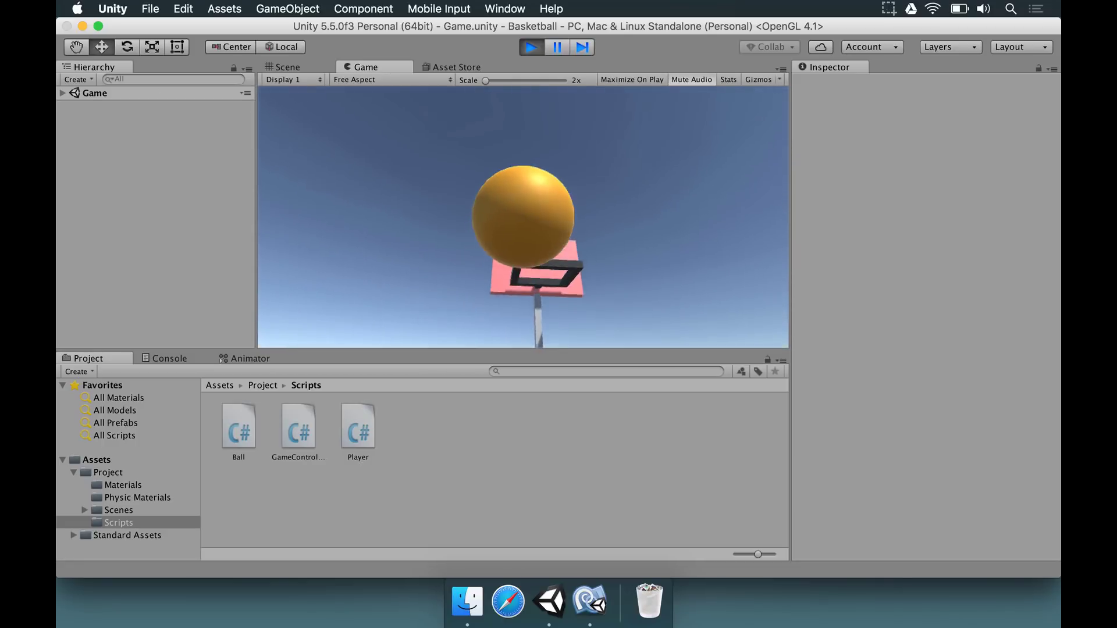
left_click(523, 217)
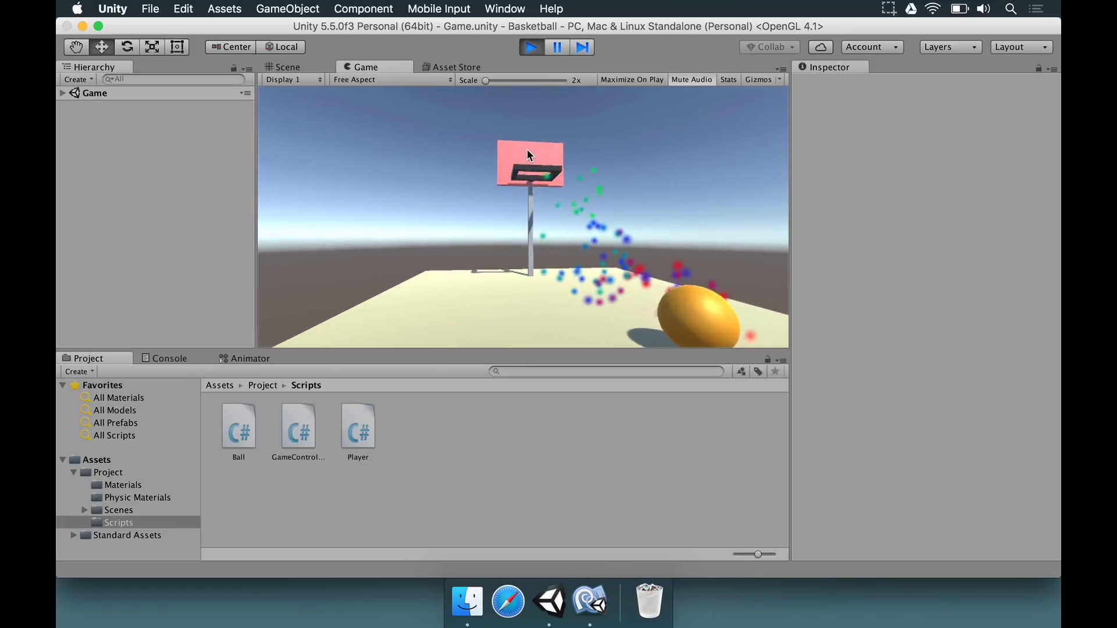
key("super+p")
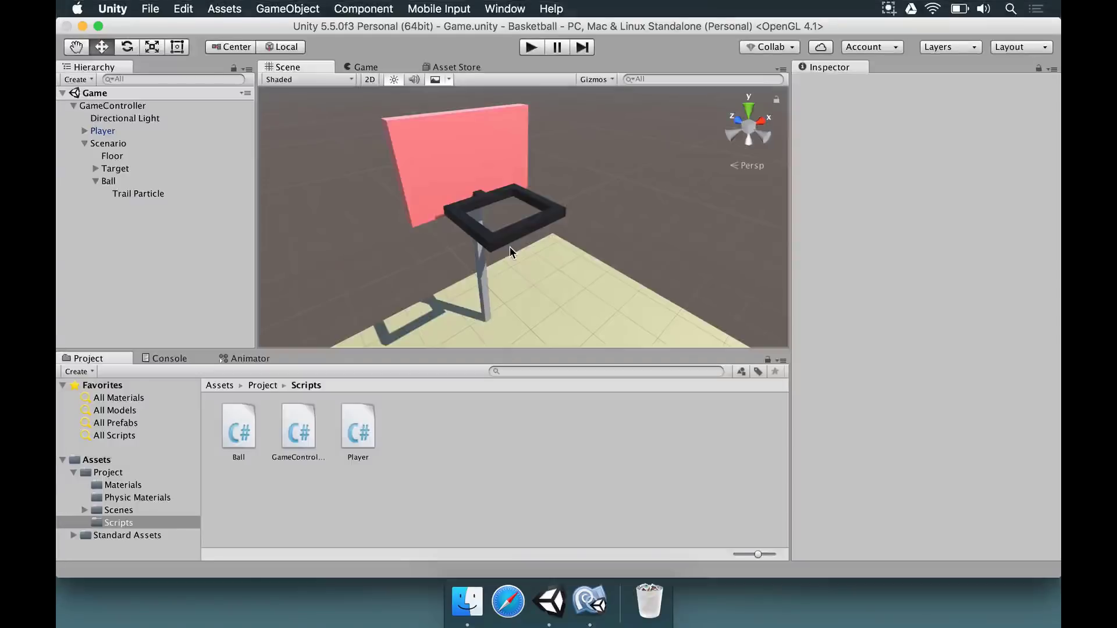
Create an empty child object under the Hoop object inside Target.
scroll(497, 220, "up", 3)
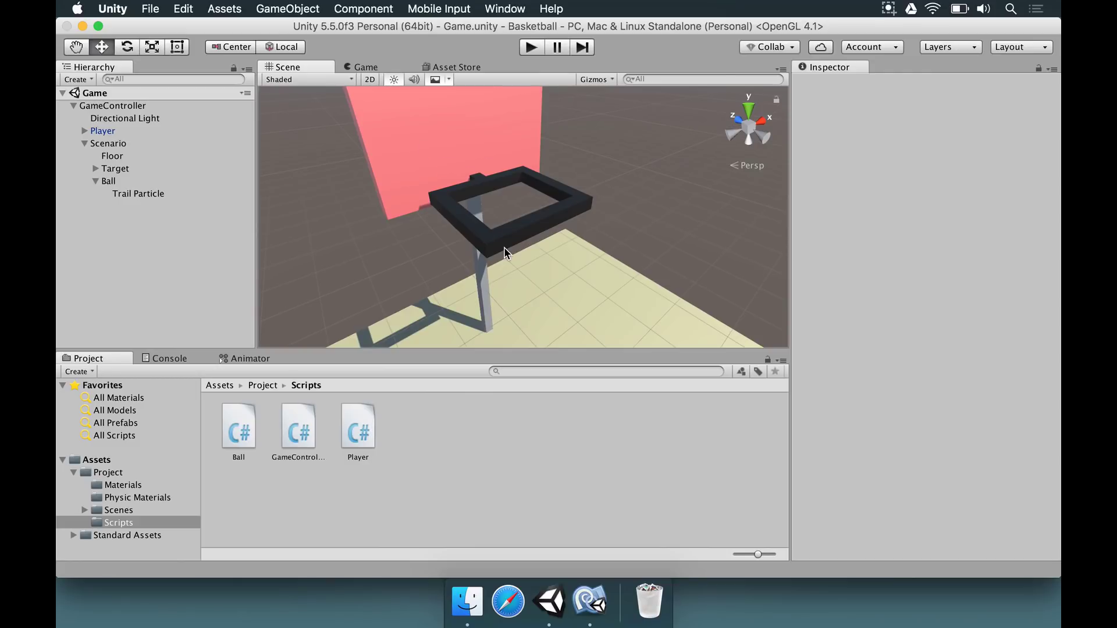
left_click(119, 169)
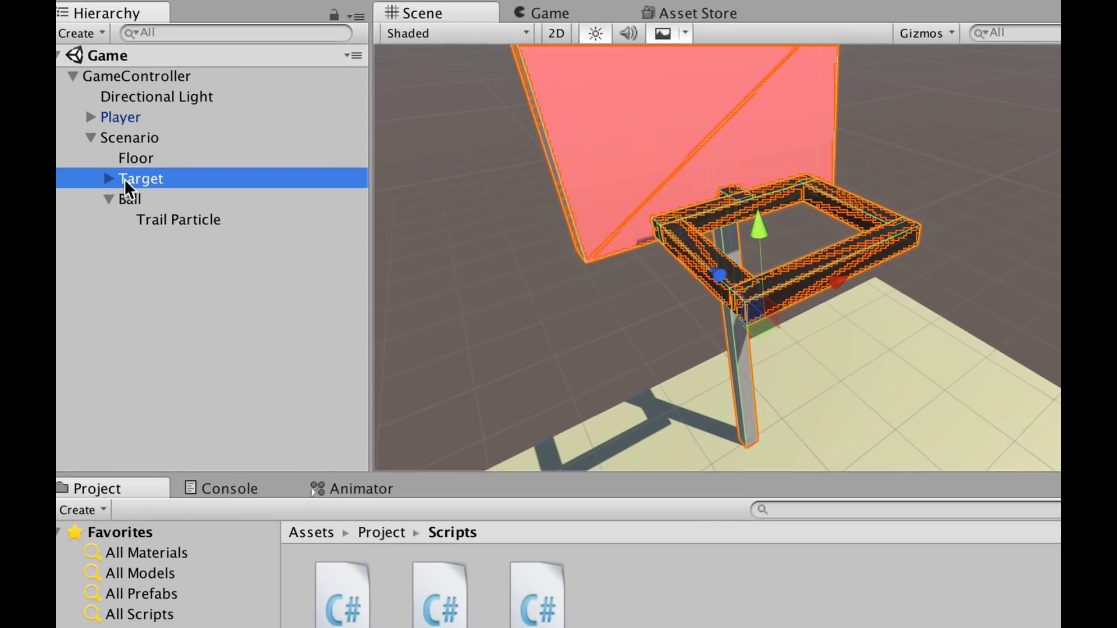
left_click(108, 178)
left_click(152, 240)
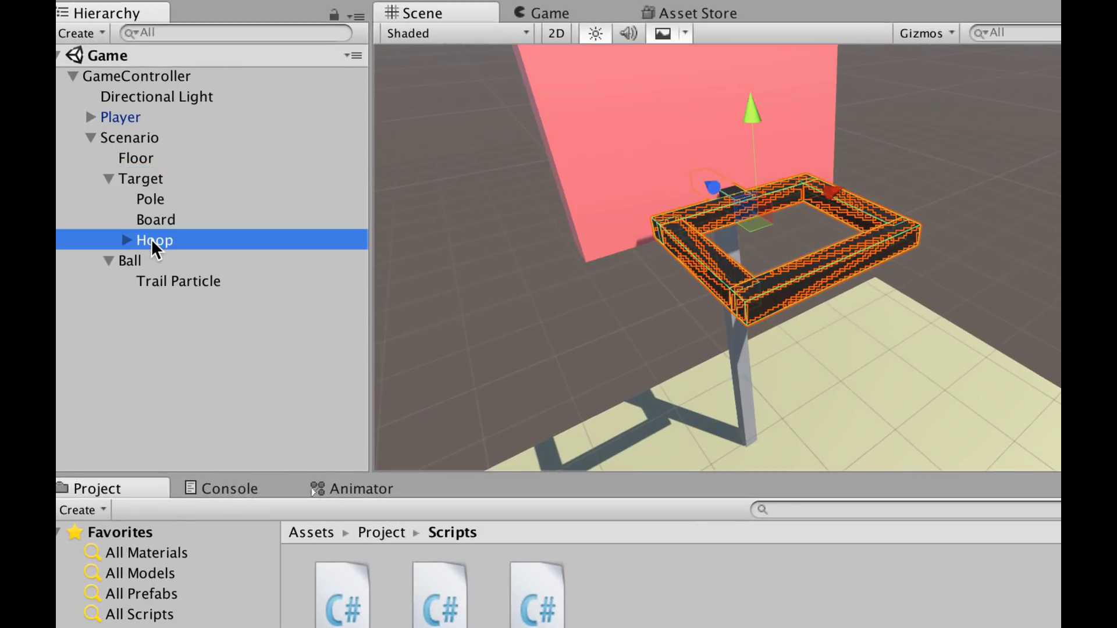
left_click(126, 240)
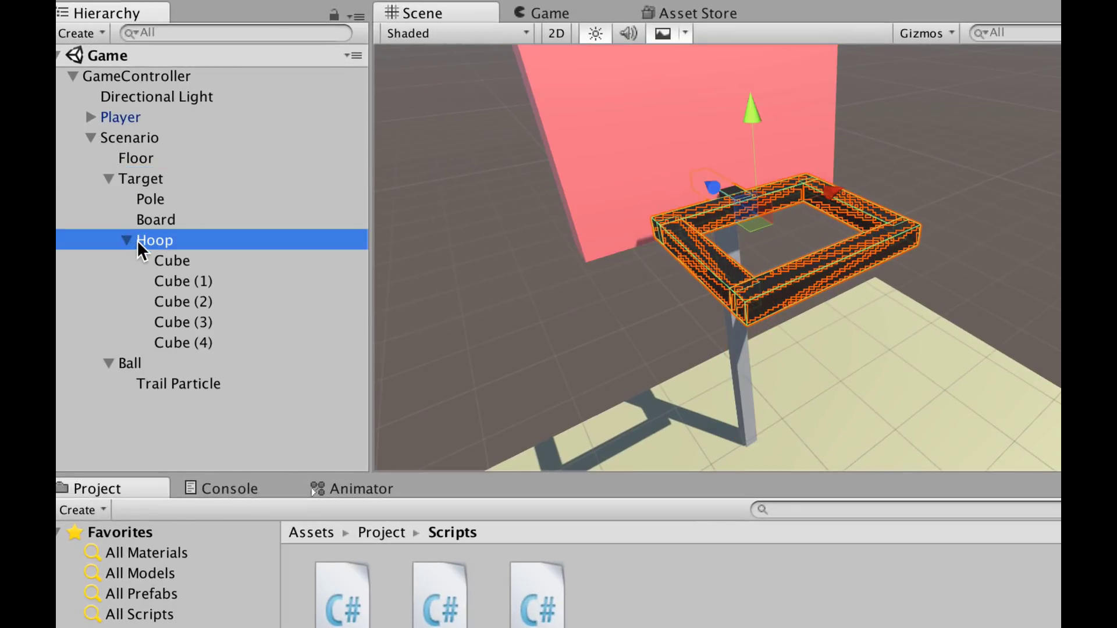
right_click(153, 241)
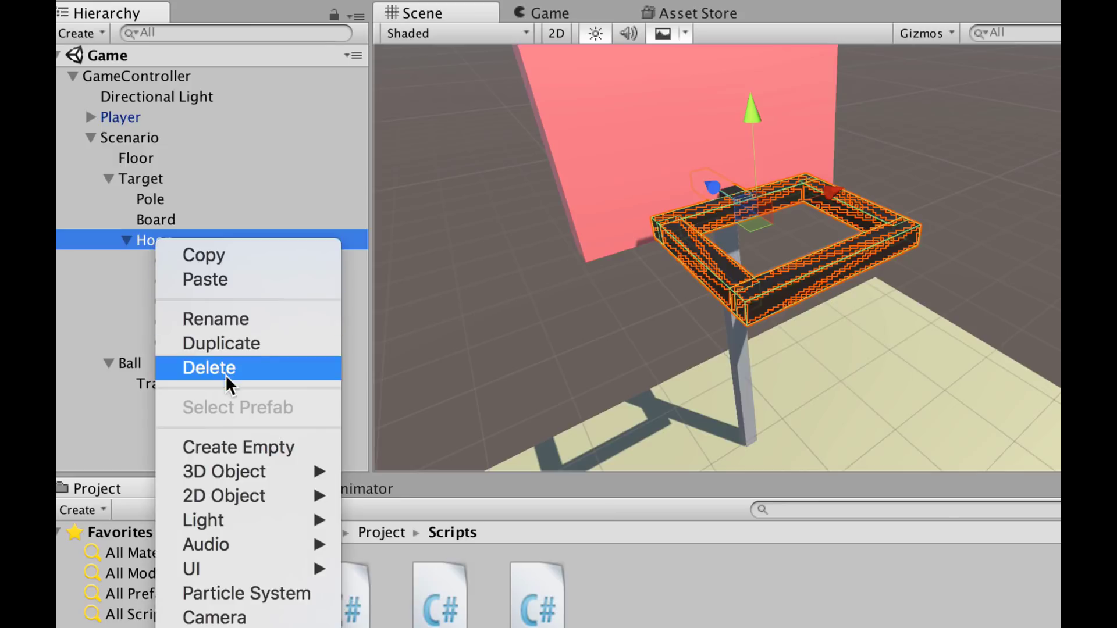
left_click(236, 441)
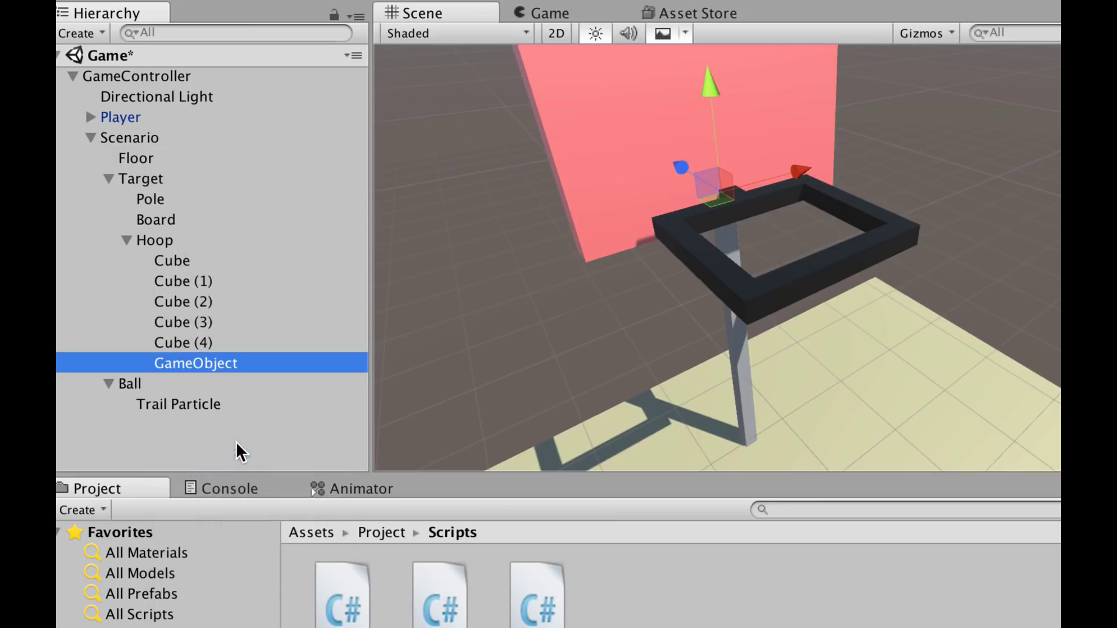
Rename the new empty object under Hoop as ScoreArea.
key("Return")
type("Hoop")
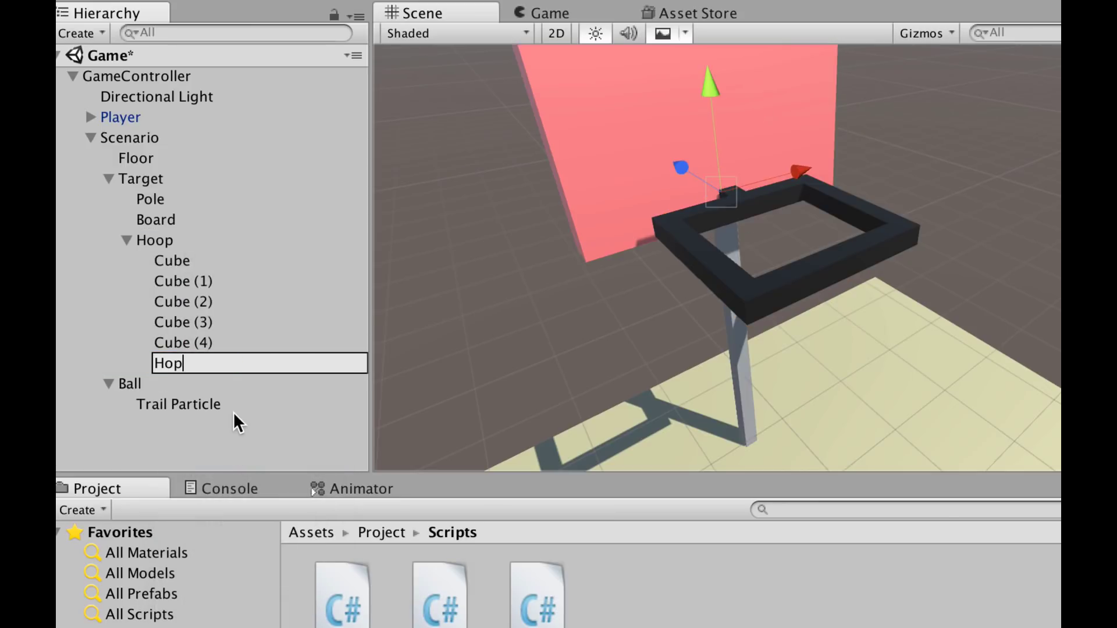
key("BackSpace")
key("BackSpace")
key("BackSpace")
key("BackSpace")
type("ScoreArea")
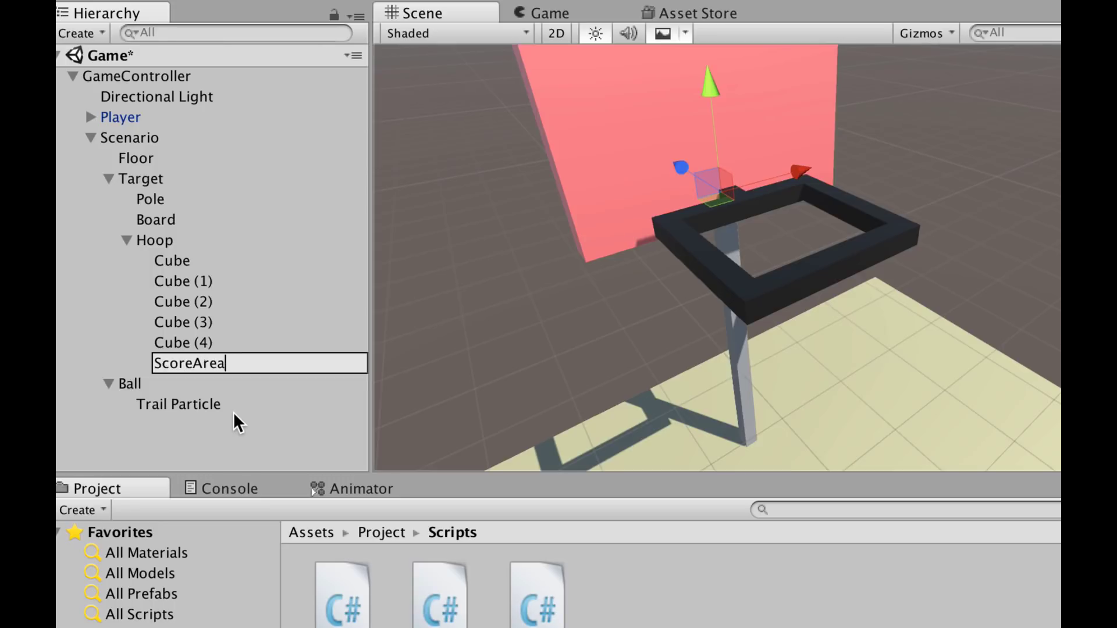
key("Return")
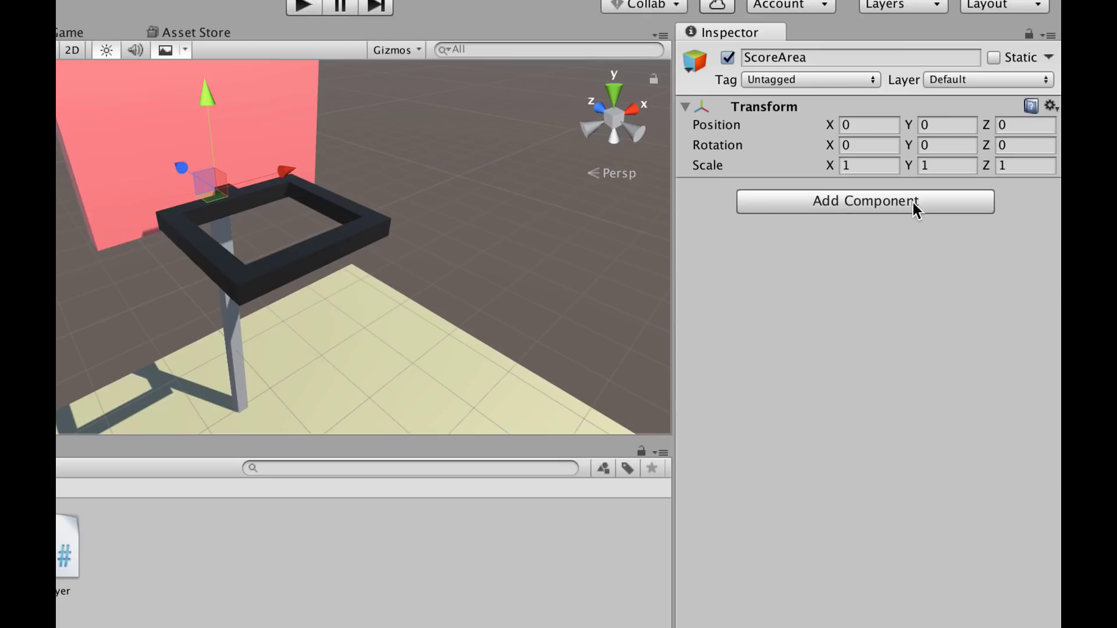
Add a Box Collider component to the ScoreArea object.
left_click(913, 202)
type("BoxC")
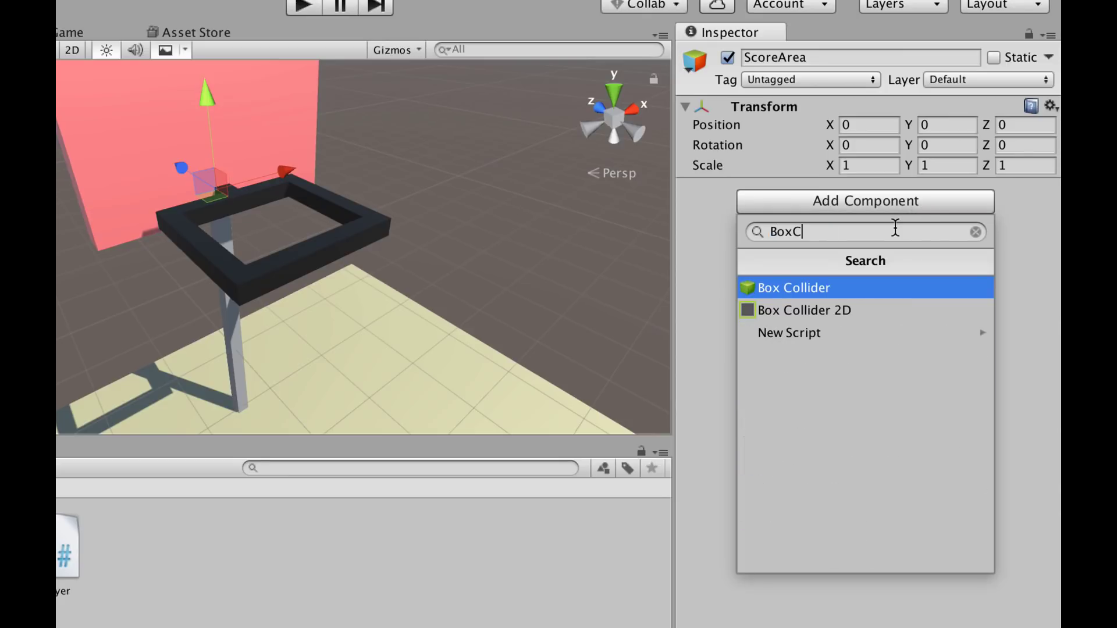
key("Return")
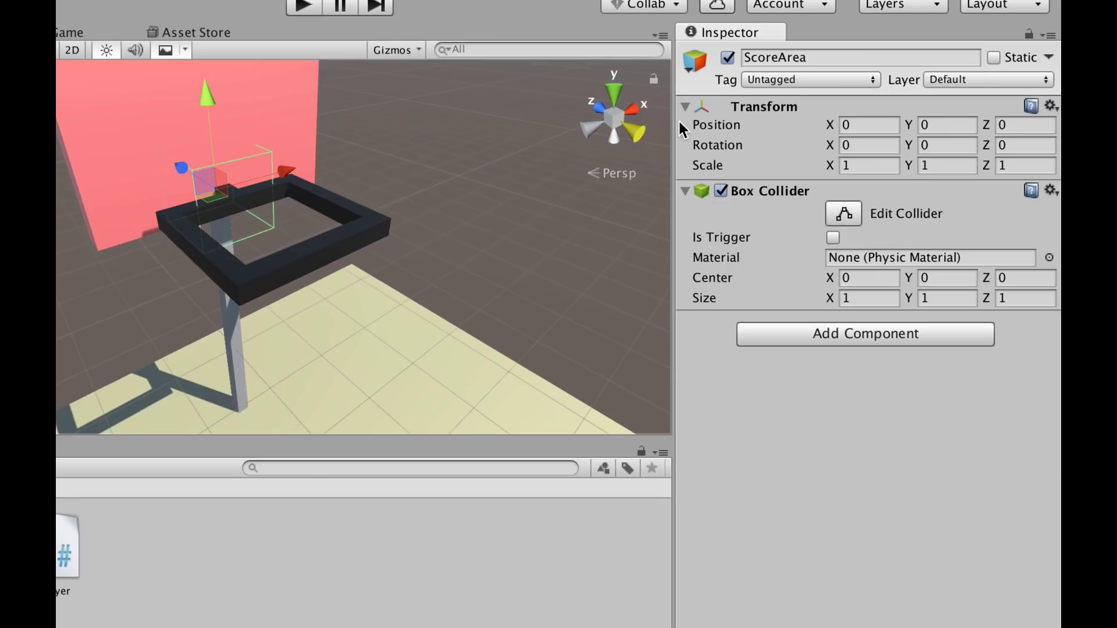
Set ScoreArea's Z position to -1.2 to center its collider within the hoop opening.
left_click(1026, 126)
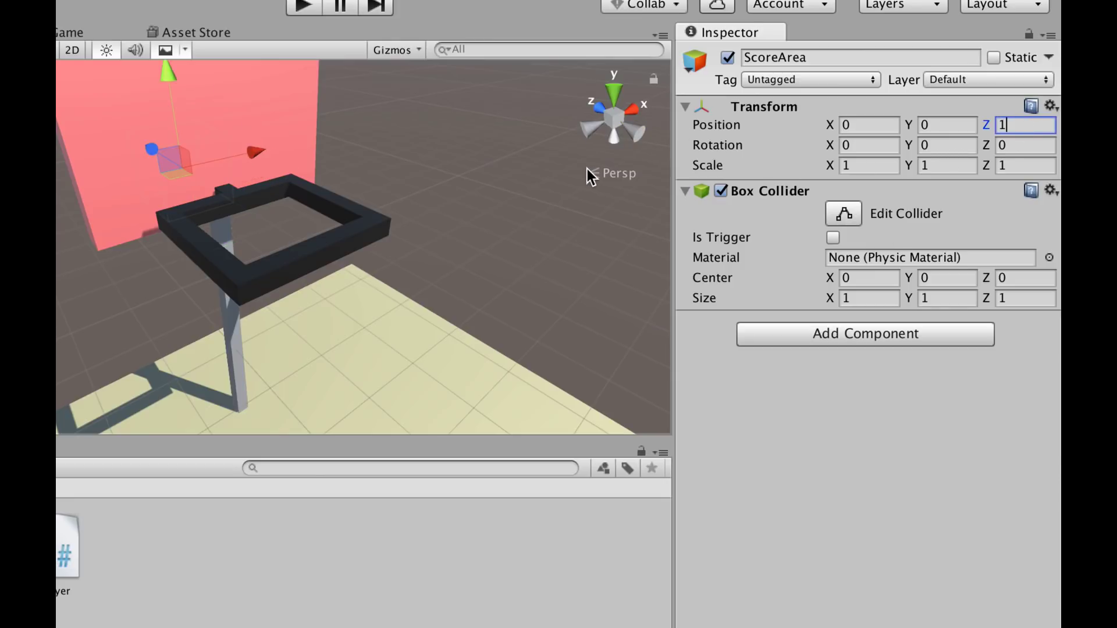
type("-1")
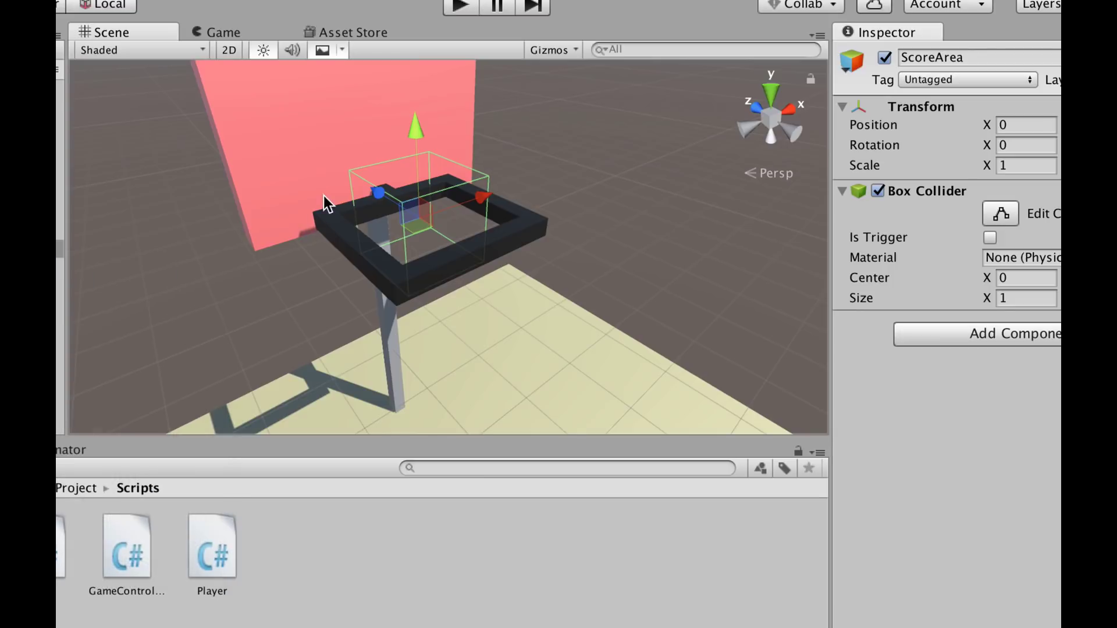
left_click(183, 196)
key("super+z")
key("w")
right_click_drag(373, 234, 526, 294)
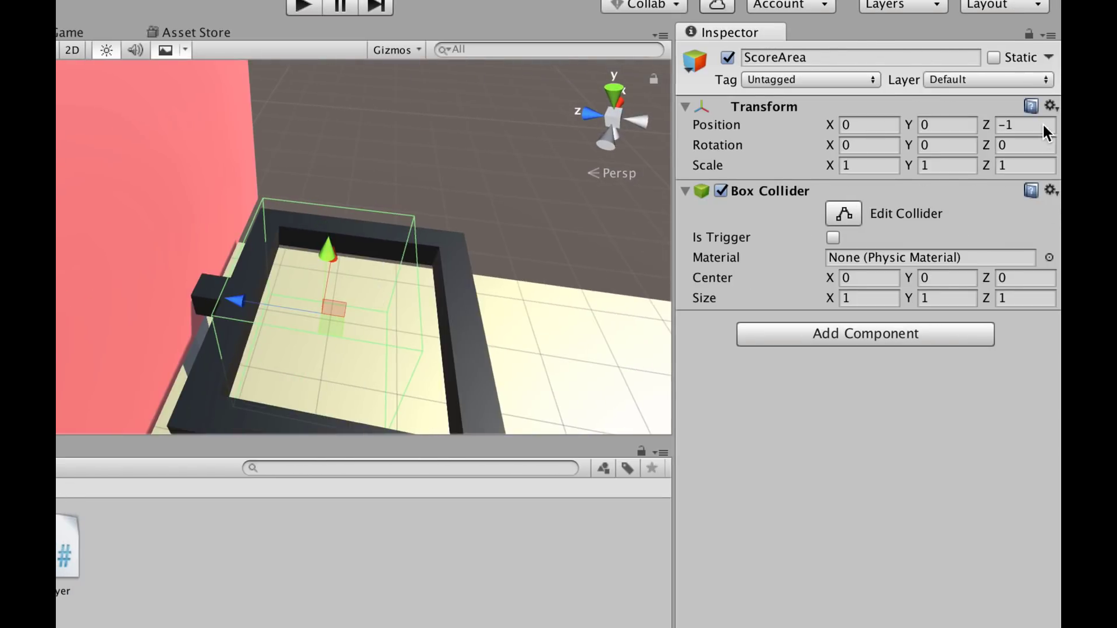
left_click(1043, 124)
type("-1.2")
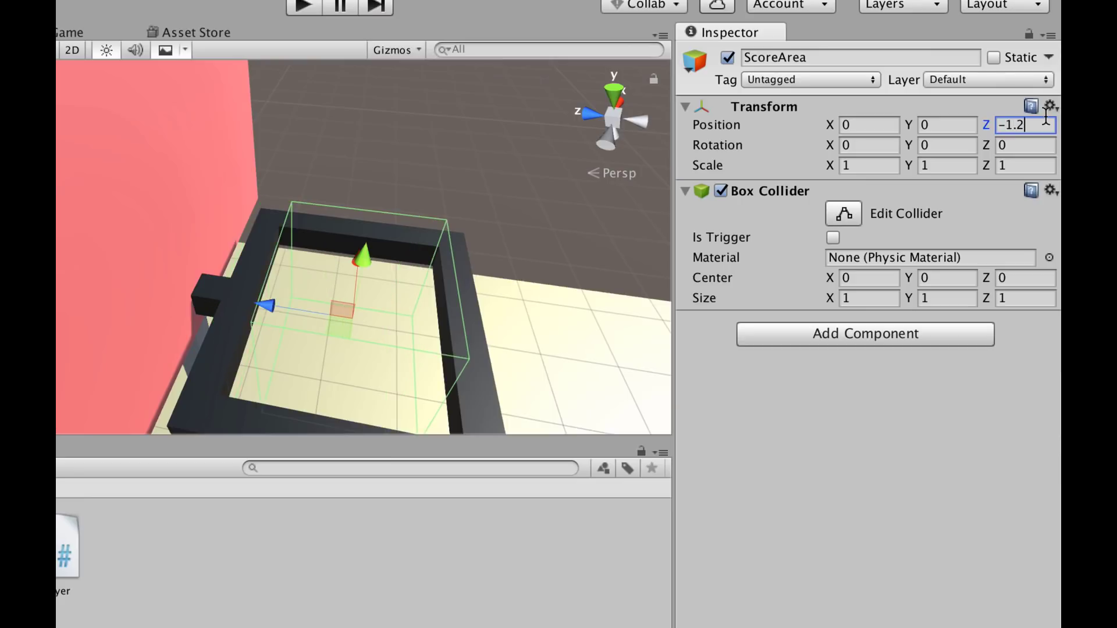
key("d")
right_click_drag(433, 252, 215, 244)
key("a")
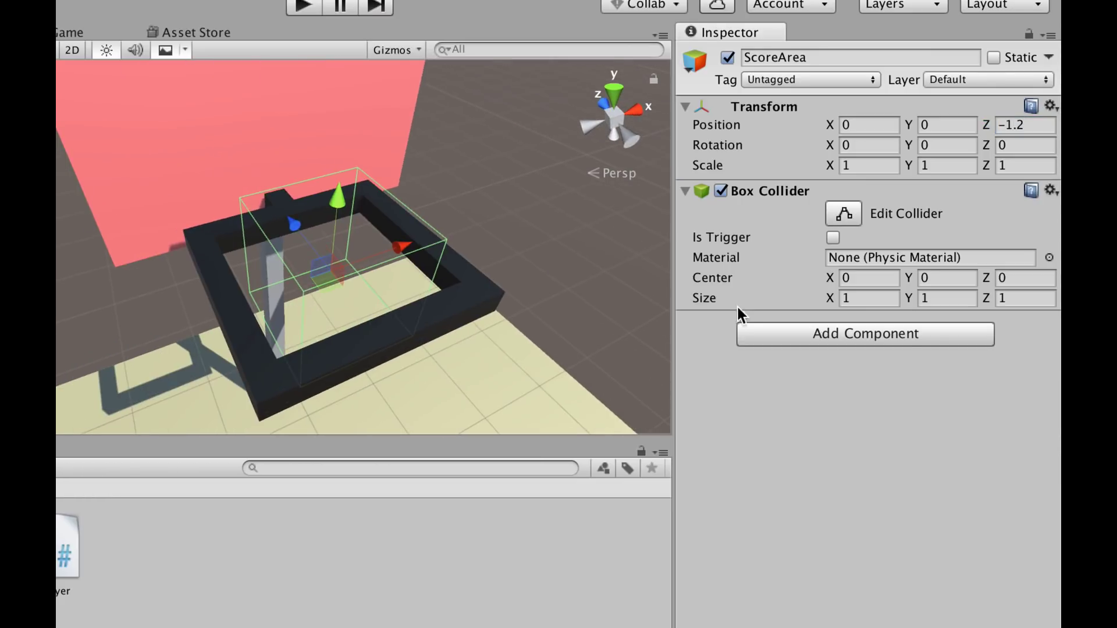
Flatten ScoreArea's Box Collider by setting its Y size to 0.1, checking its height against the hoop.
left_click(940, 300)
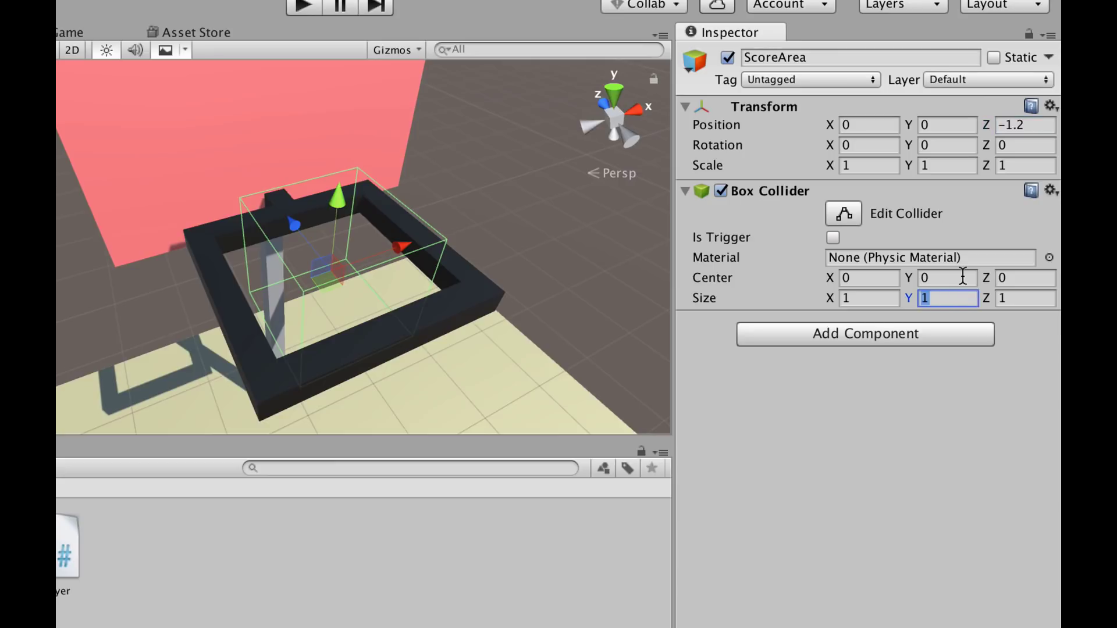
type("0.1")
right_click_drag(419, 120, 338, 28)
key("q")
key("s")
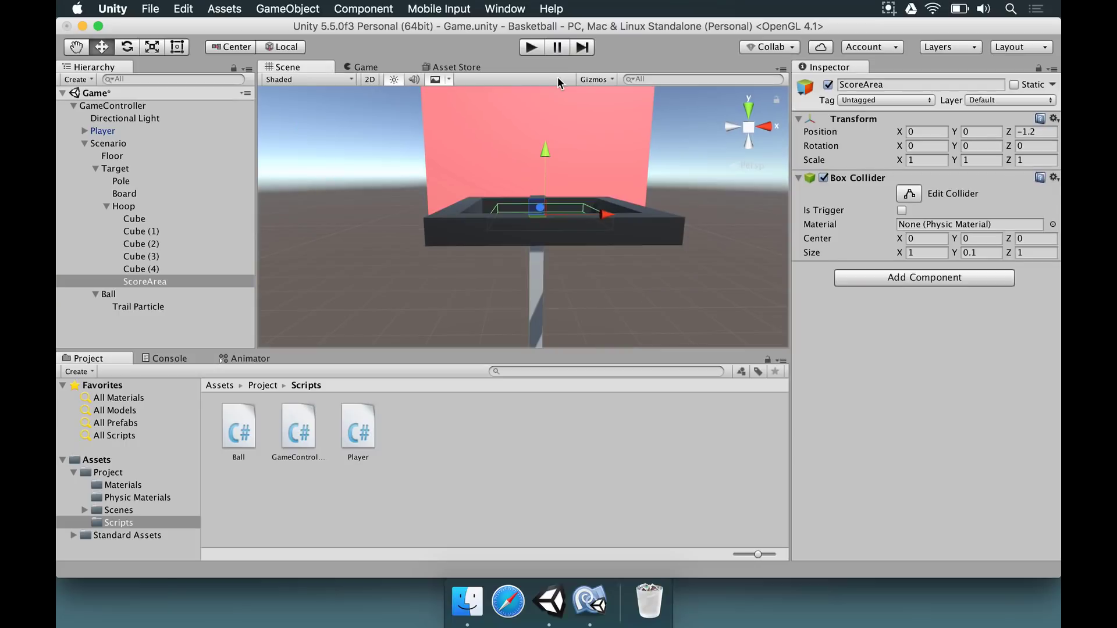
Play-test repeated throws at the hoop to check how the ball interacts with the ScoreArea collider, stopping play mode at the end.
left_click(530, 47)
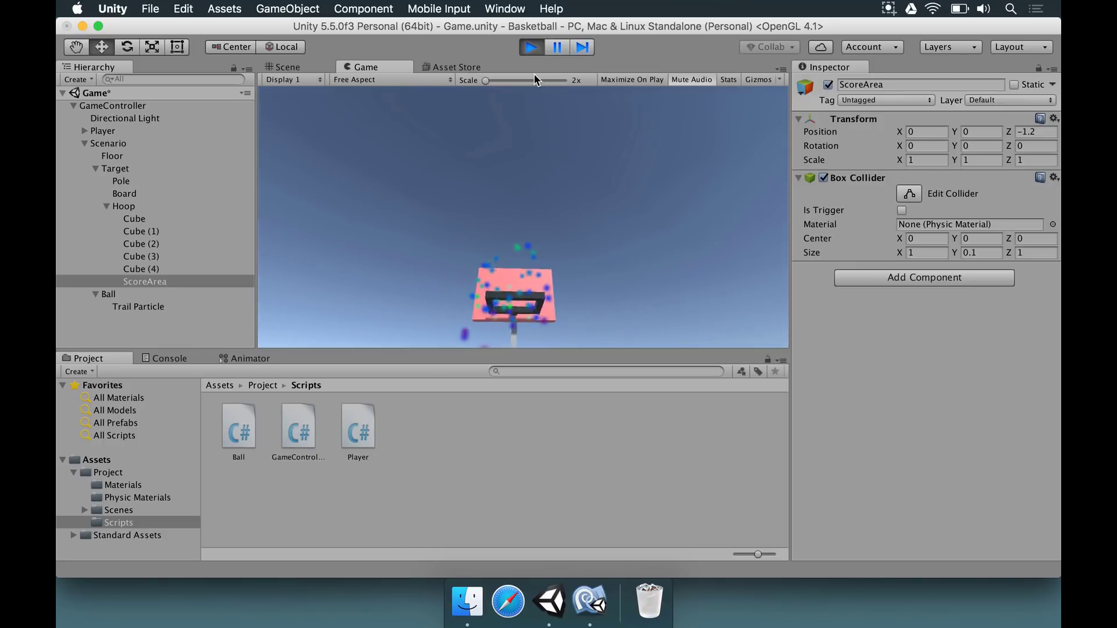
left_click(531, 47)
left_click(531, 48)
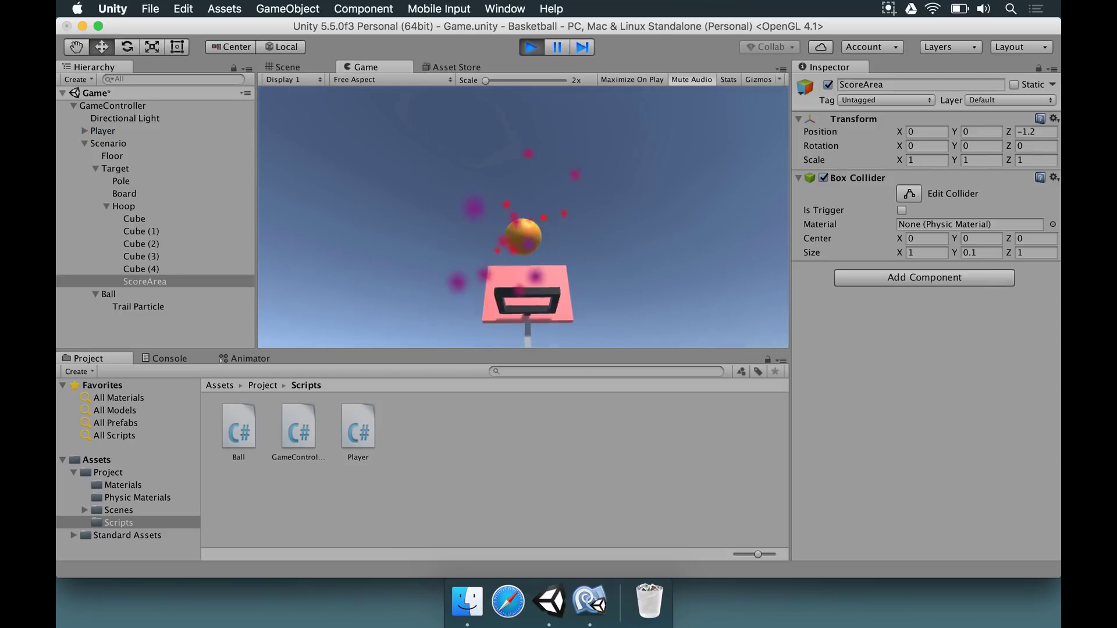
left_click(531, 48)
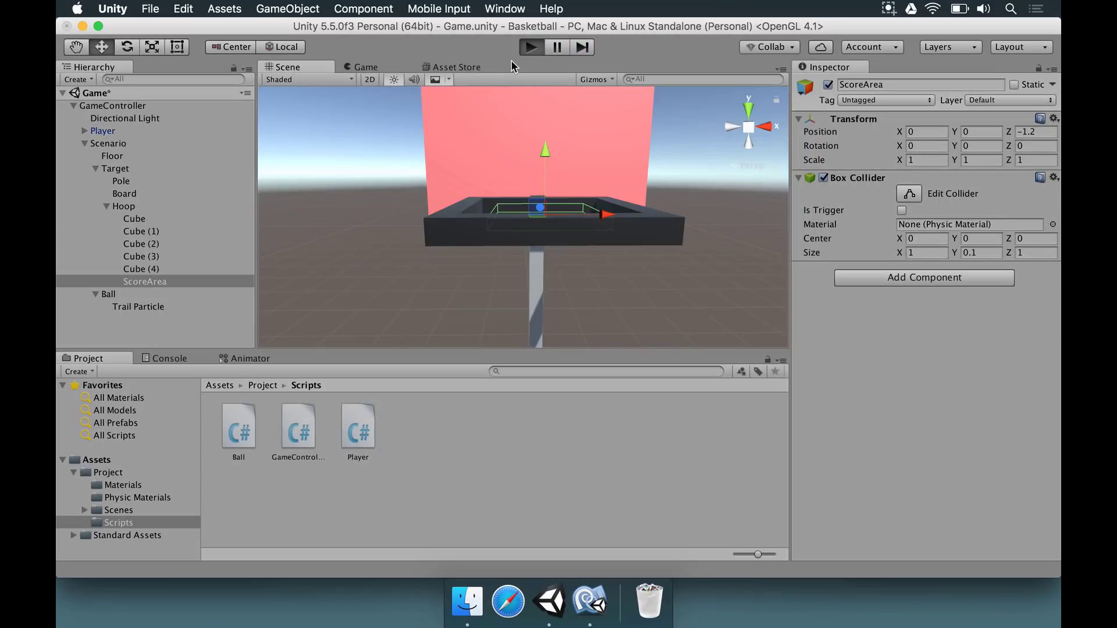
left_click(531, 46)
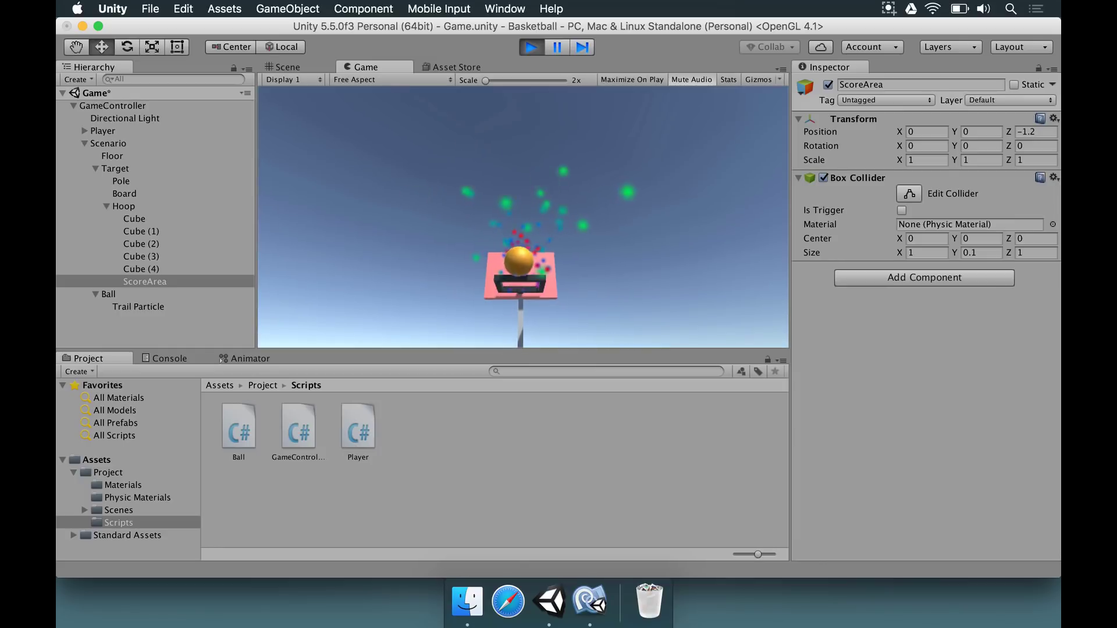
left_click(531, 46)
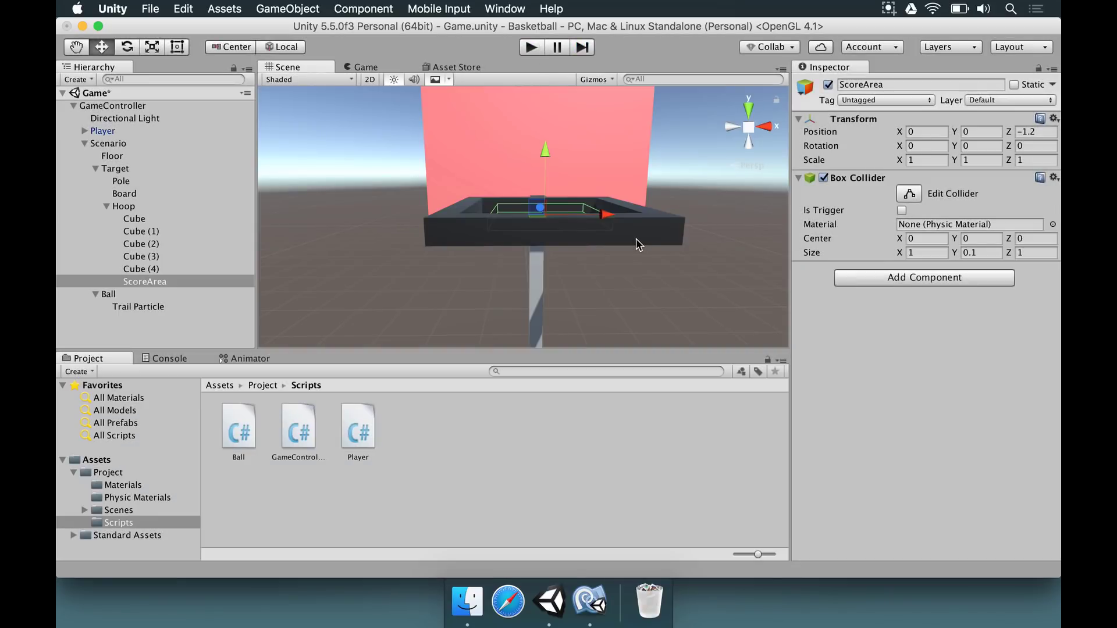
Enable Is Trigger on ScoreArea's Box Collider and save the scene.
left_click_drag(636, 242, 650, 394, "alt")
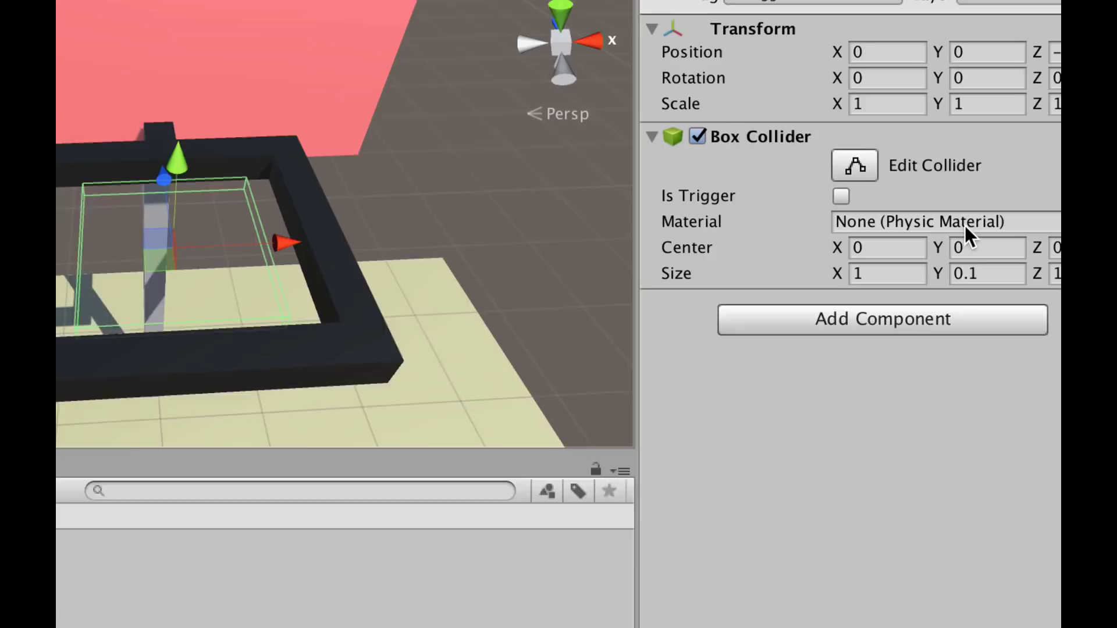
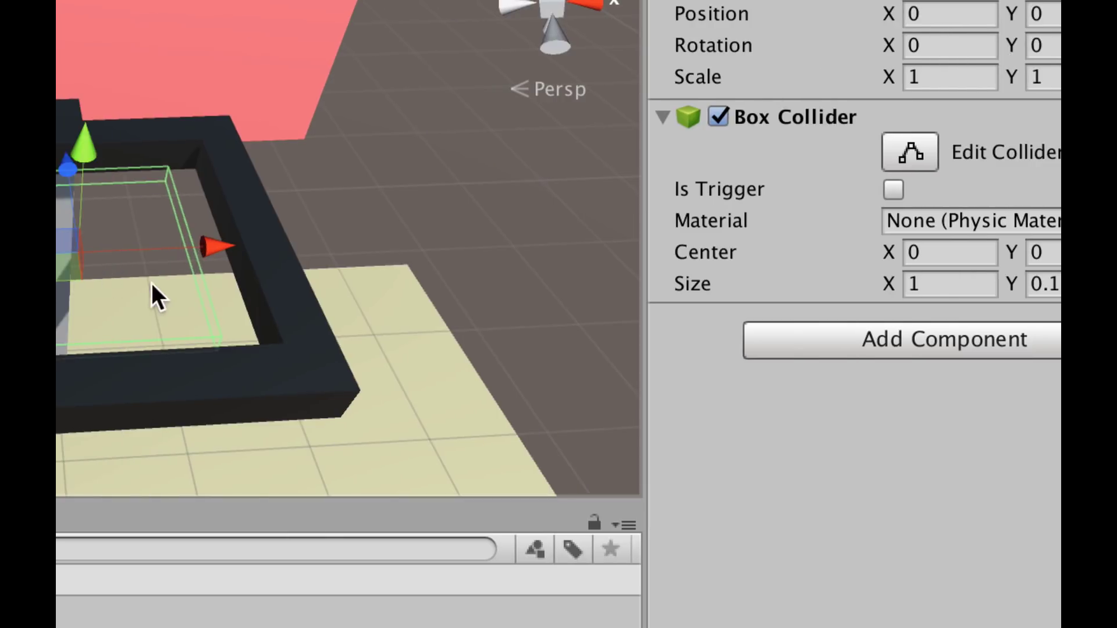
left_click(892, 189)
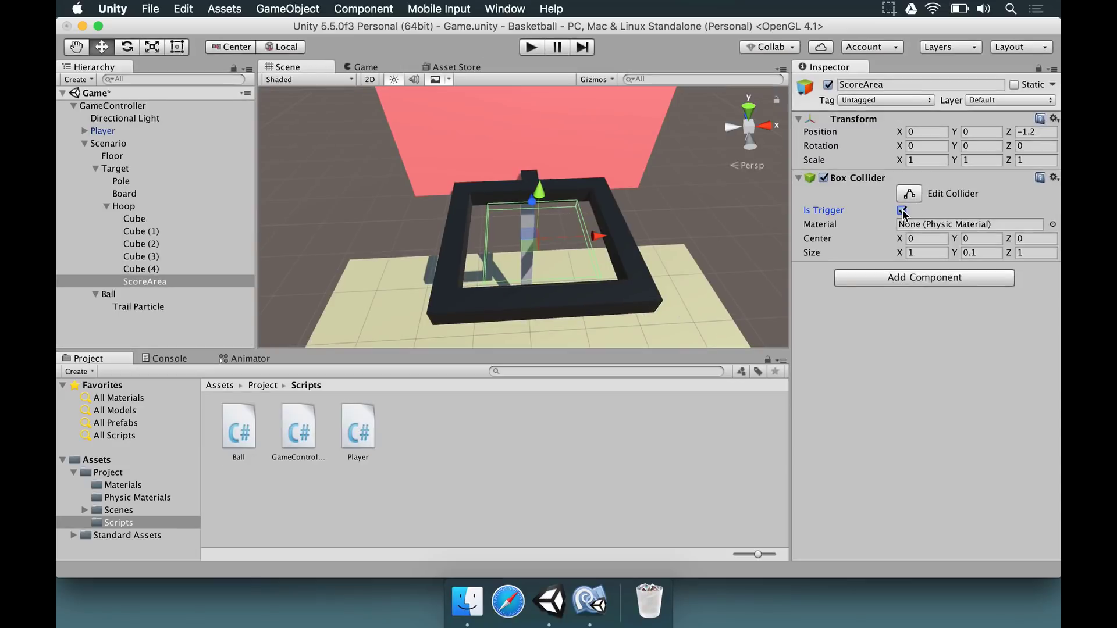
key("super+s")
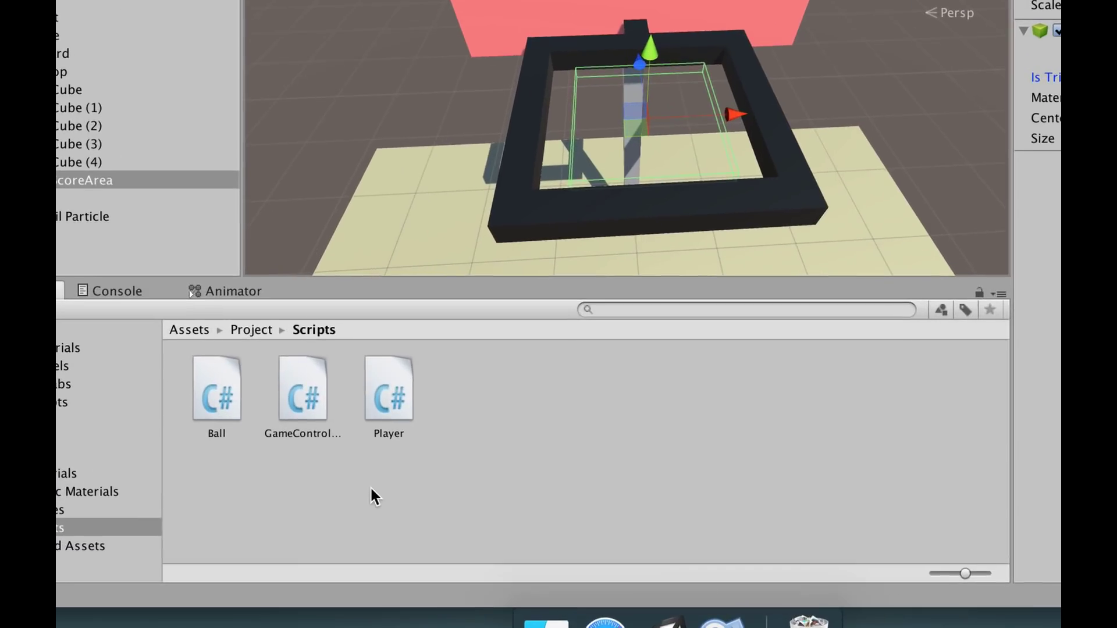
Create a C# script named ScoreArea in the Scripts folder and attach it to the ScoreArea object under Hoop.
right_click(347, 498)
mouse_move(452, 302)
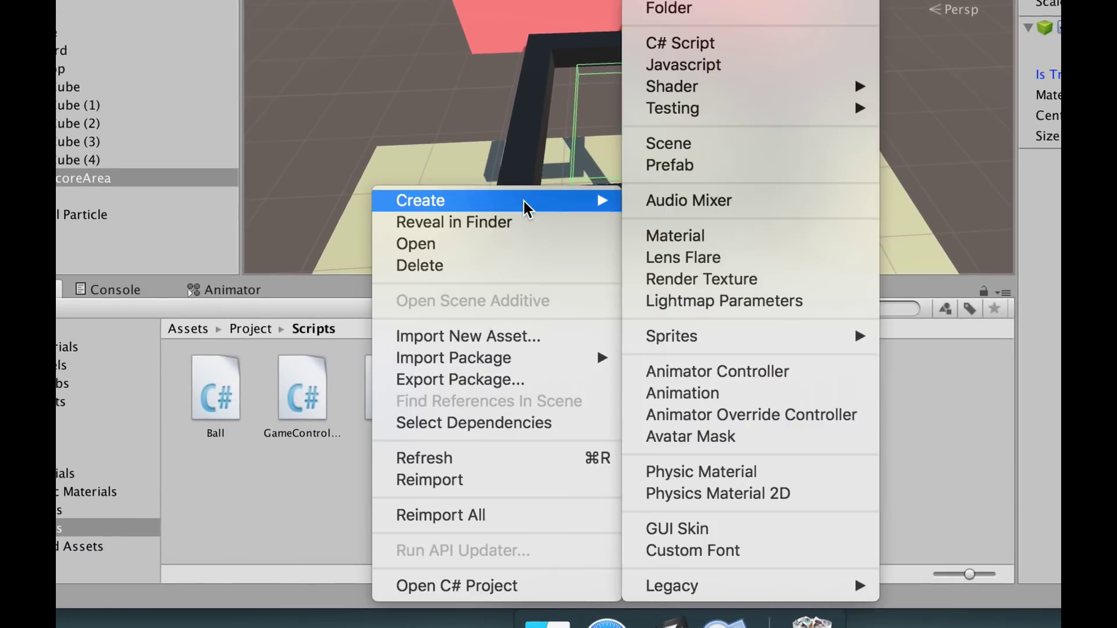
left_click(715, 44)
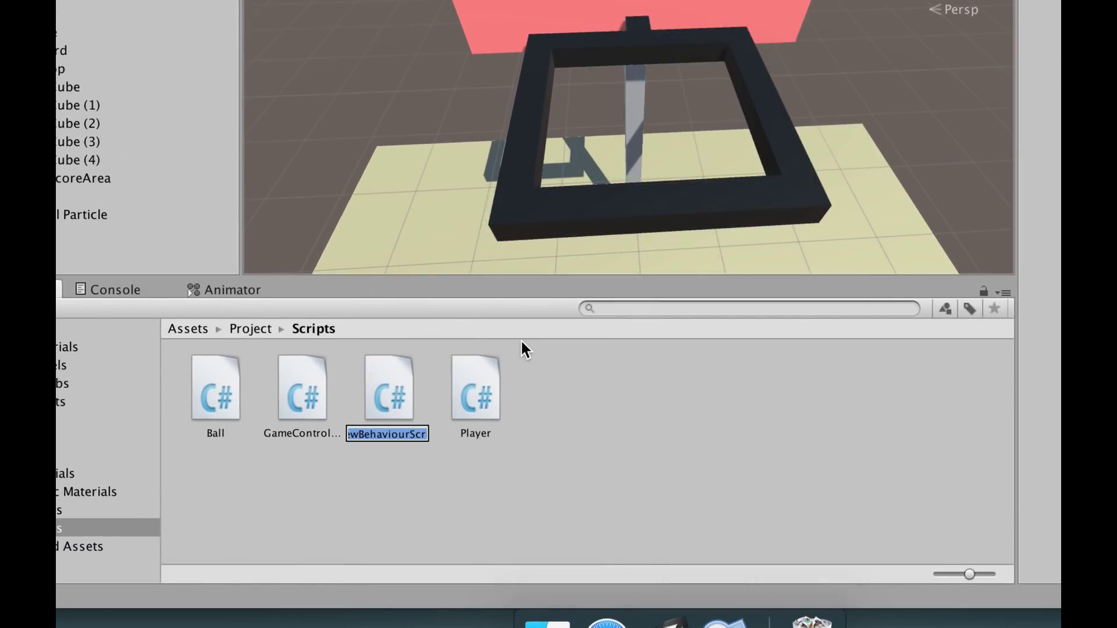
type("ScoreArea")
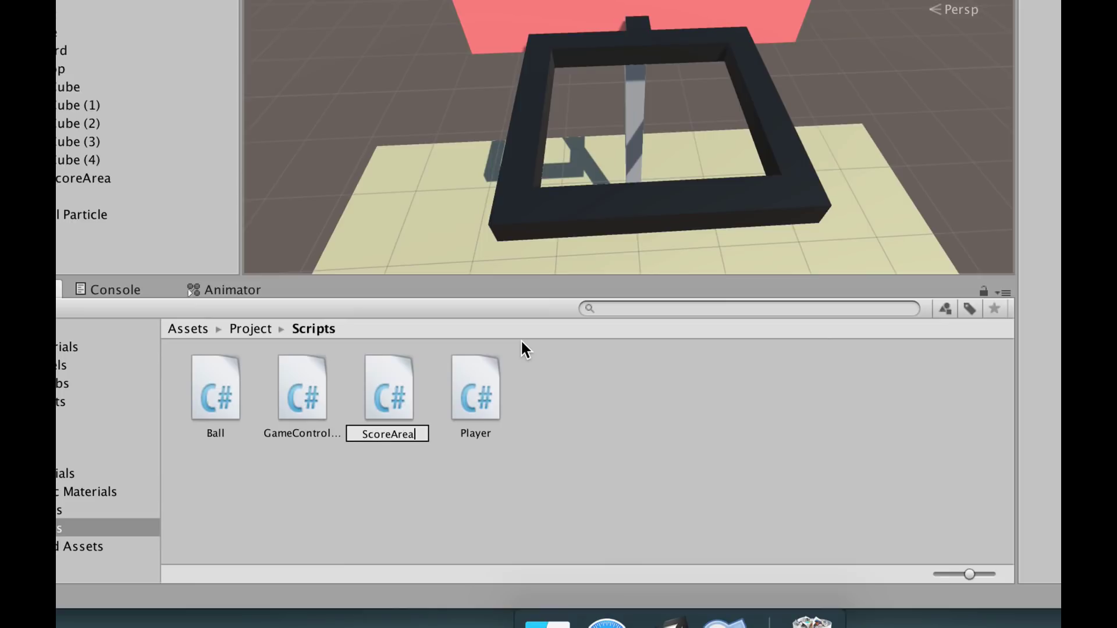
key("Return")
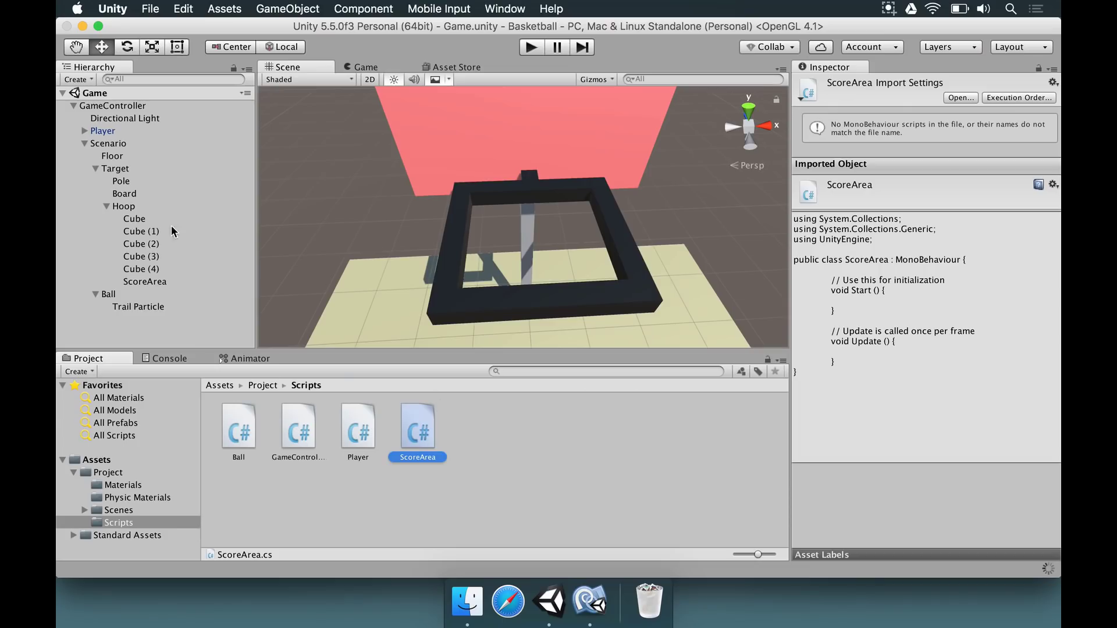
left_click(163, 284)
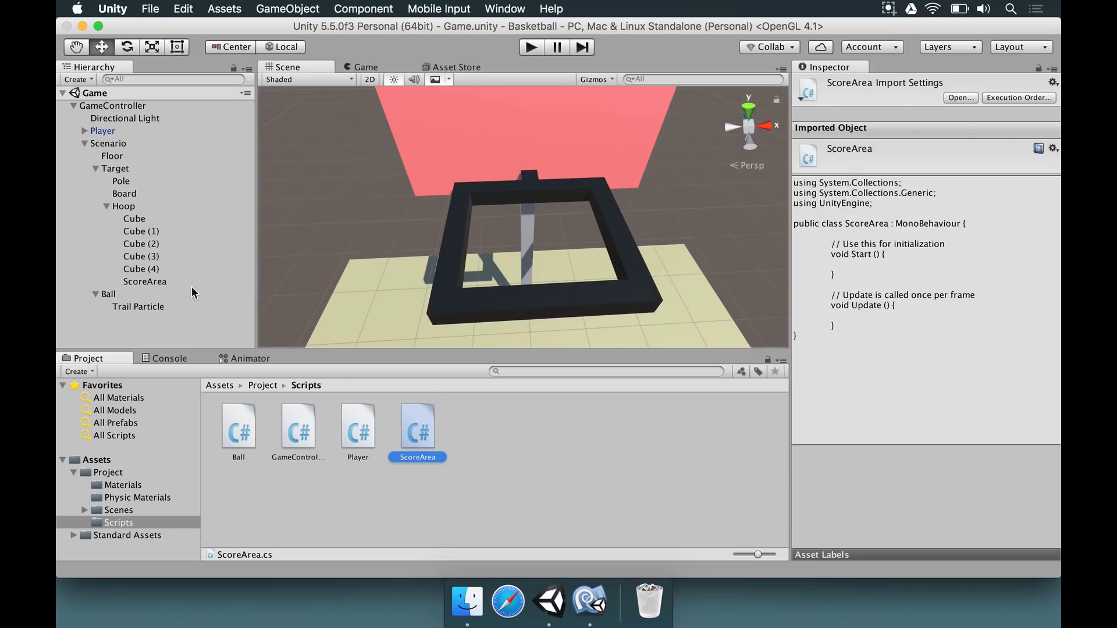
left_click_drag(420, 423, 900, 369)
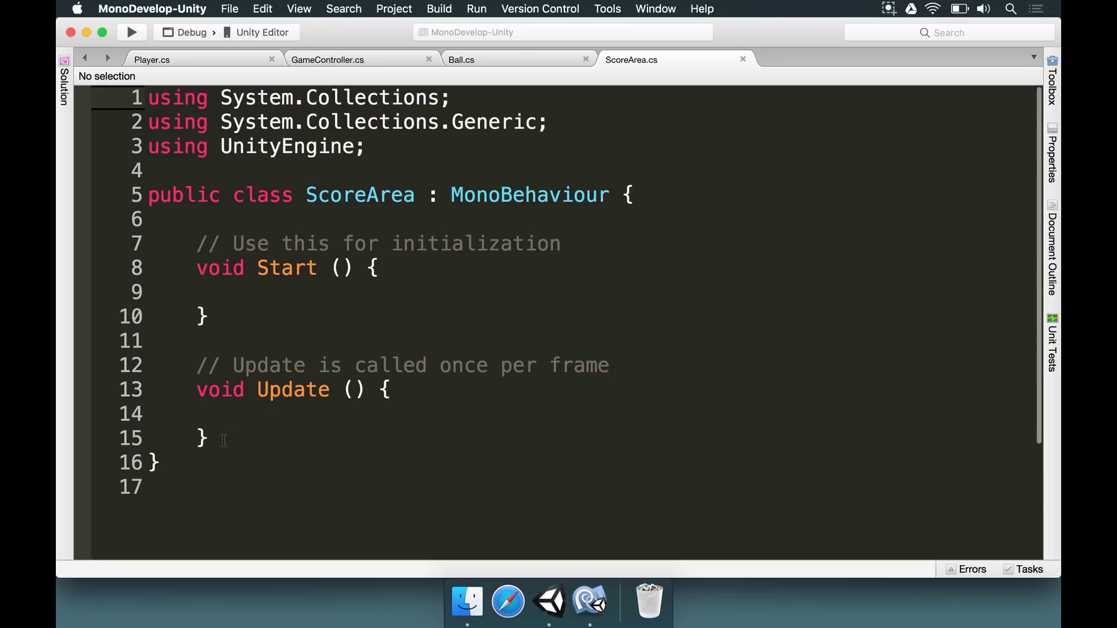
In MonoDevelop, replace ScoreArea.cs's default Start and Update methods with an empty void OnTriggerEnter (Collider otherCollider) method.
left_click_drag(223, 440, 198, 237)
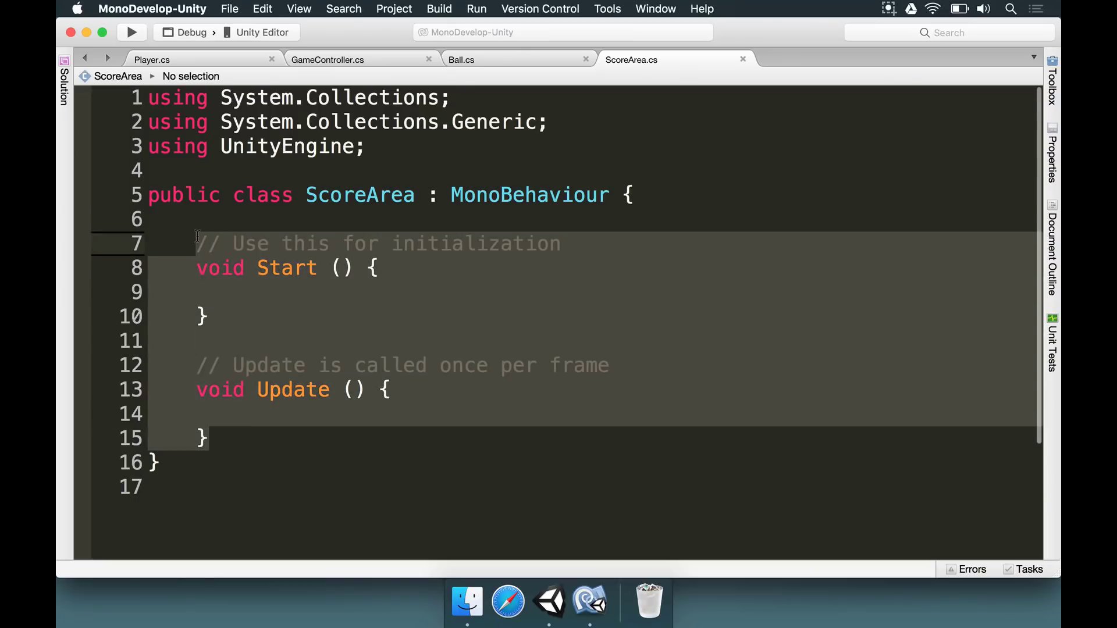
key("BackSpace")
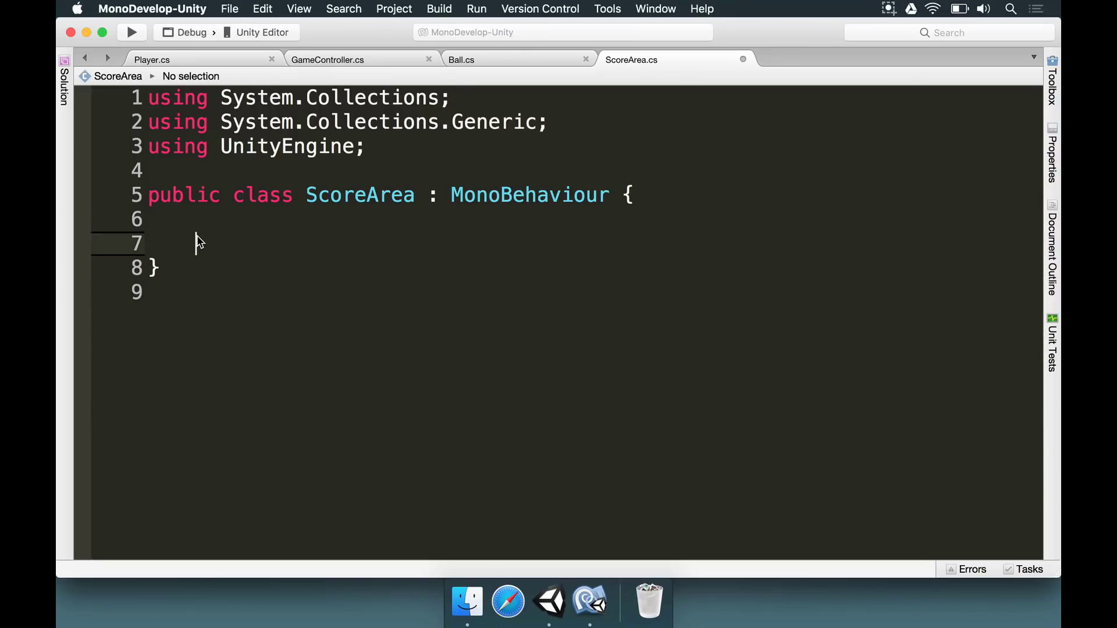
type("void OnTriggerEnter (")
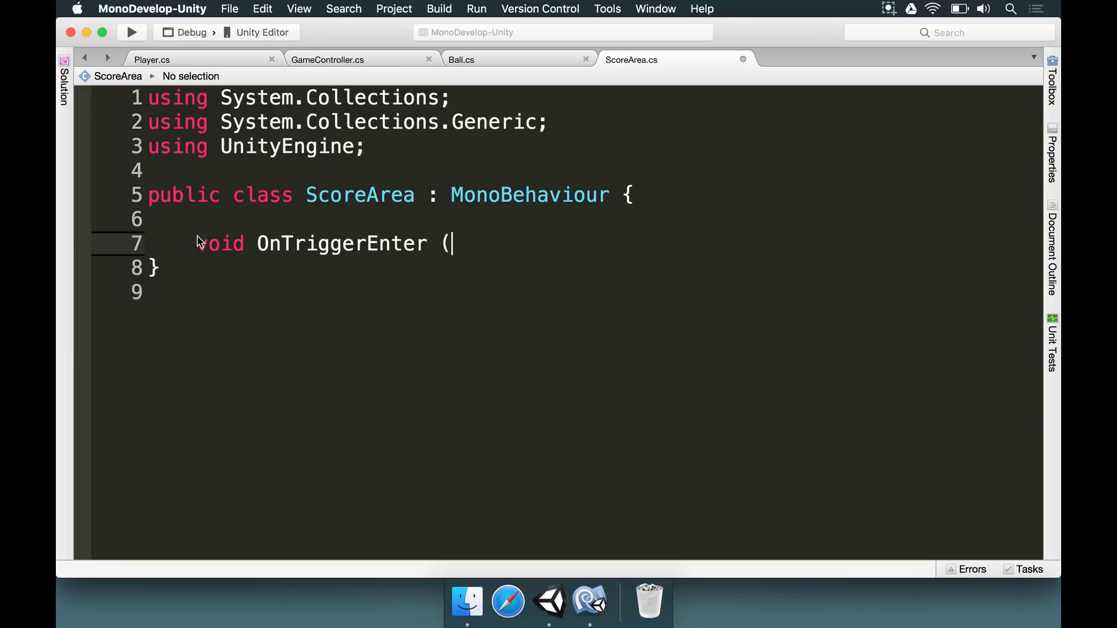
type("Collider otherCollider) {")
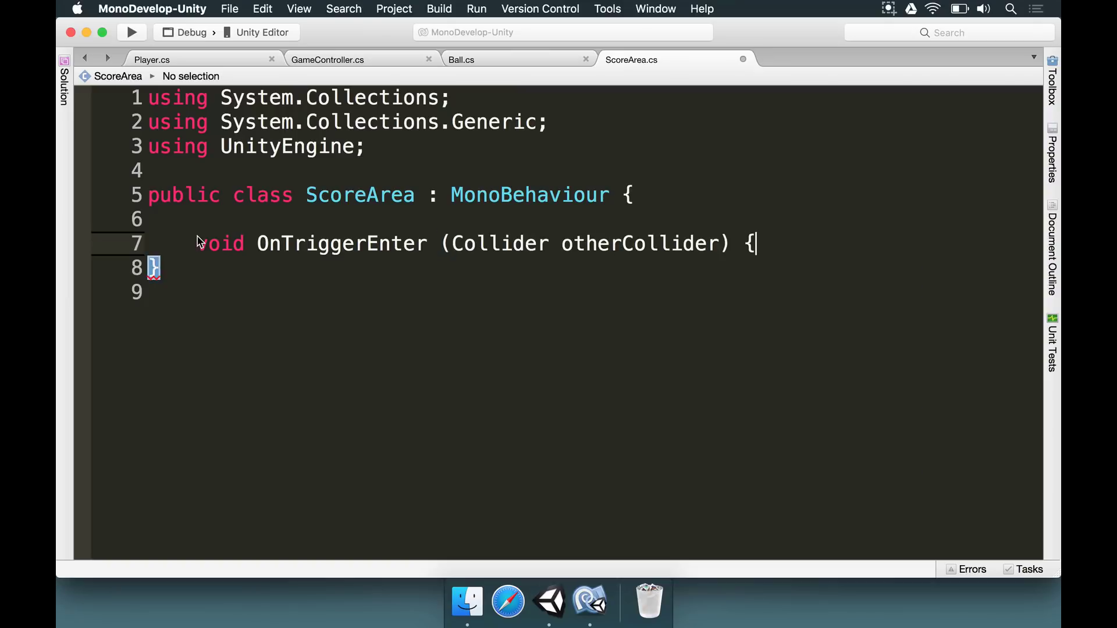
key("Return")
key("Return")
left_click(395, 244)
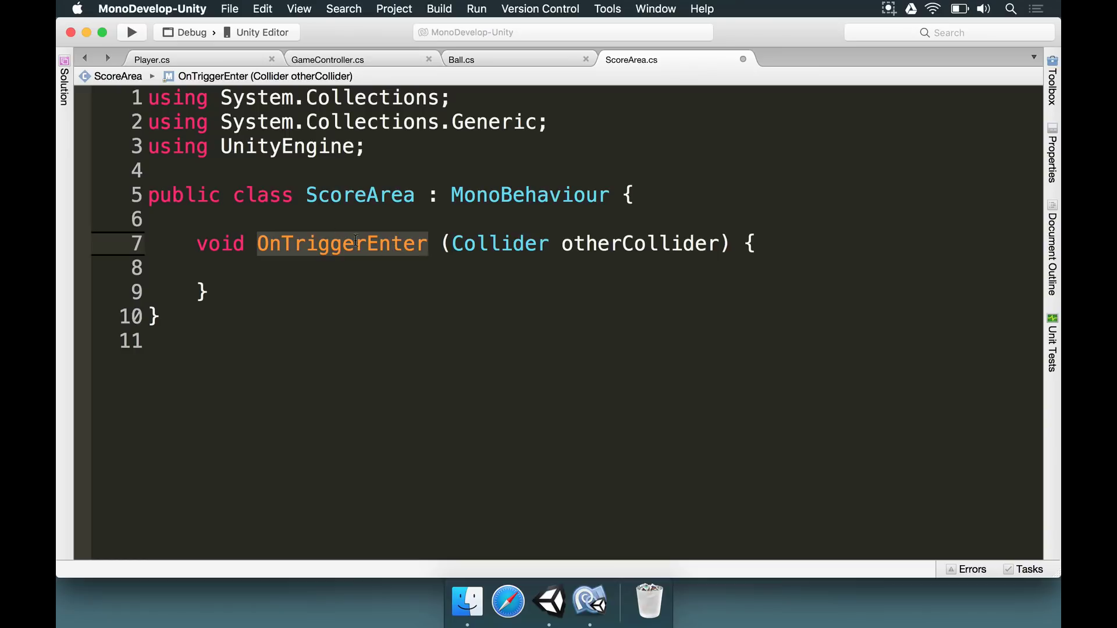
left_click(239, 244)
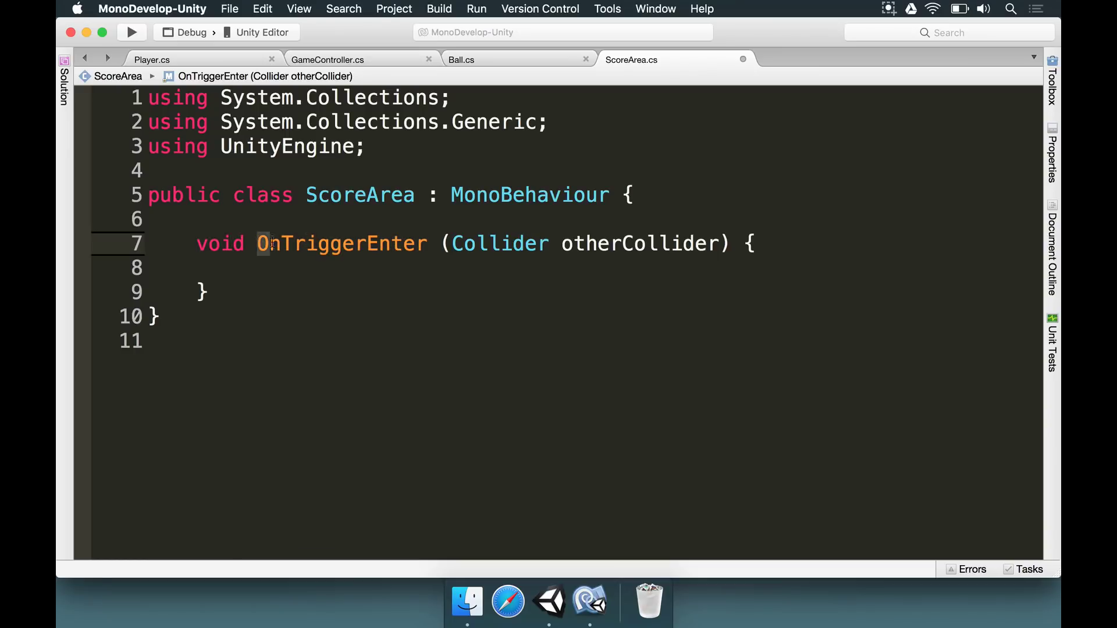
left_click_drag(451, 243, 712, 243)
left_click(245, 267)
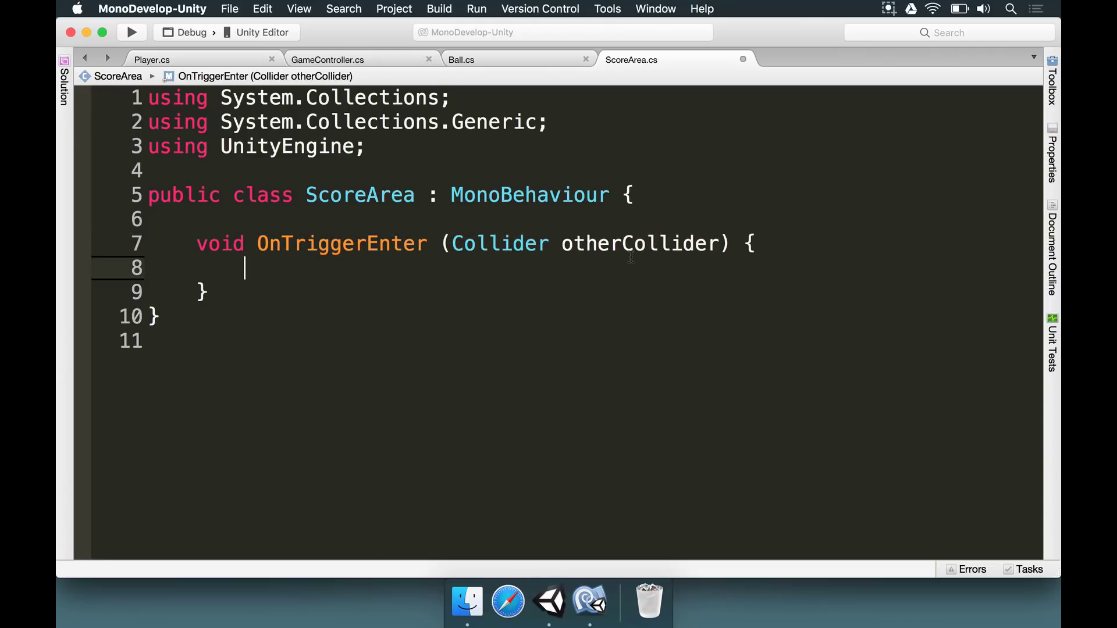
left_click(621, 243)
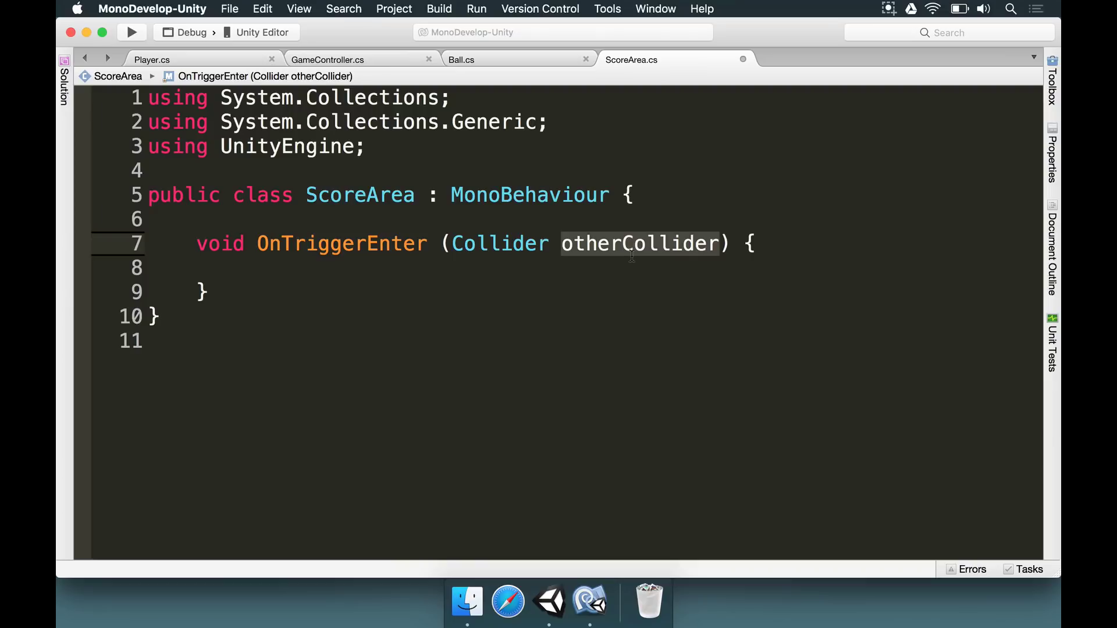
type("c")
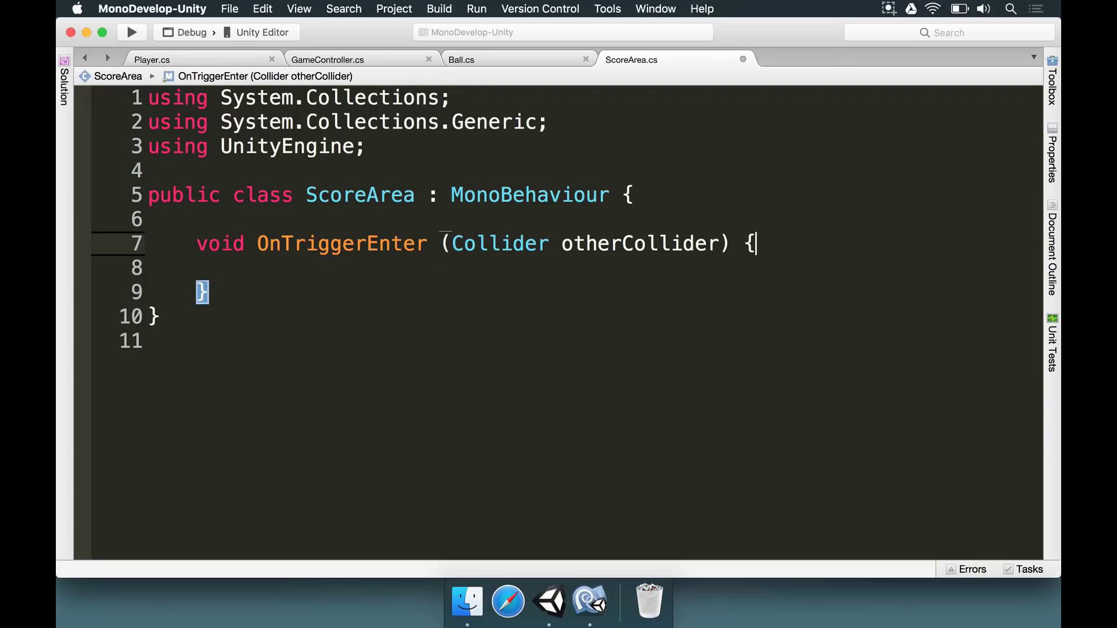
Inside OnTriggerEnter, add an if block checking that otherCollider.GetComponent<Ball> () != null.
left_click(245, 268)
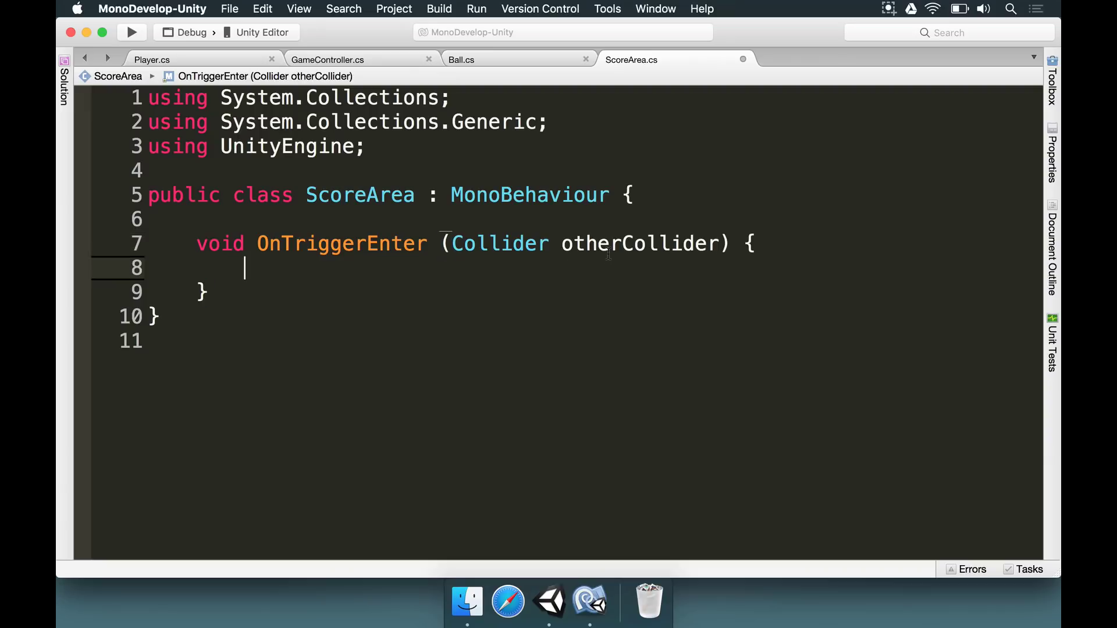
type("if (otherCollider.Get")
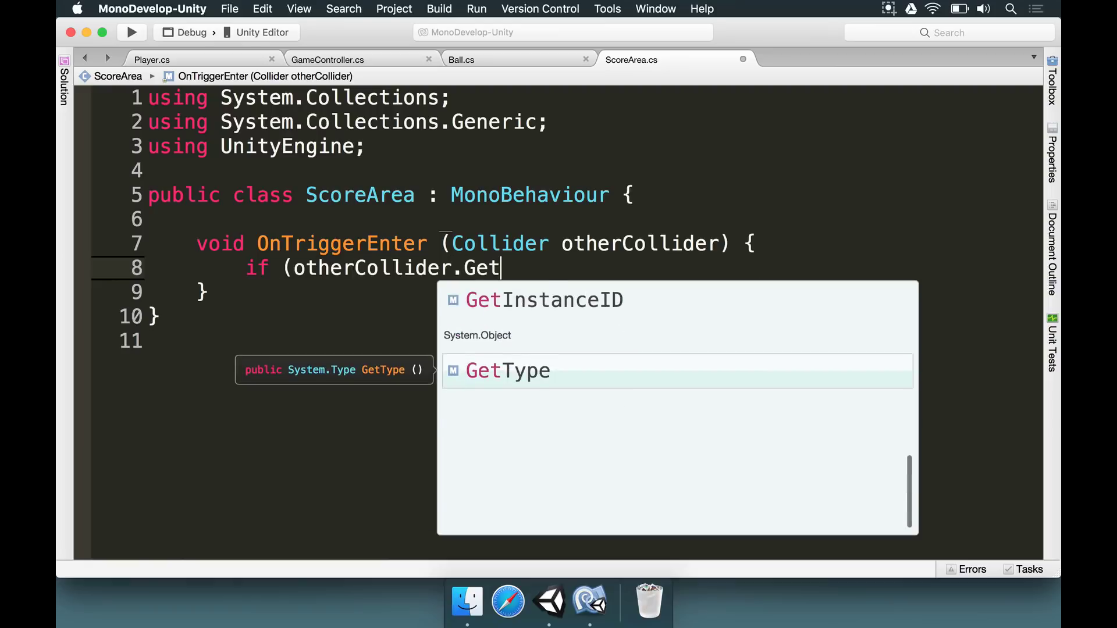
type("Component<Ba")
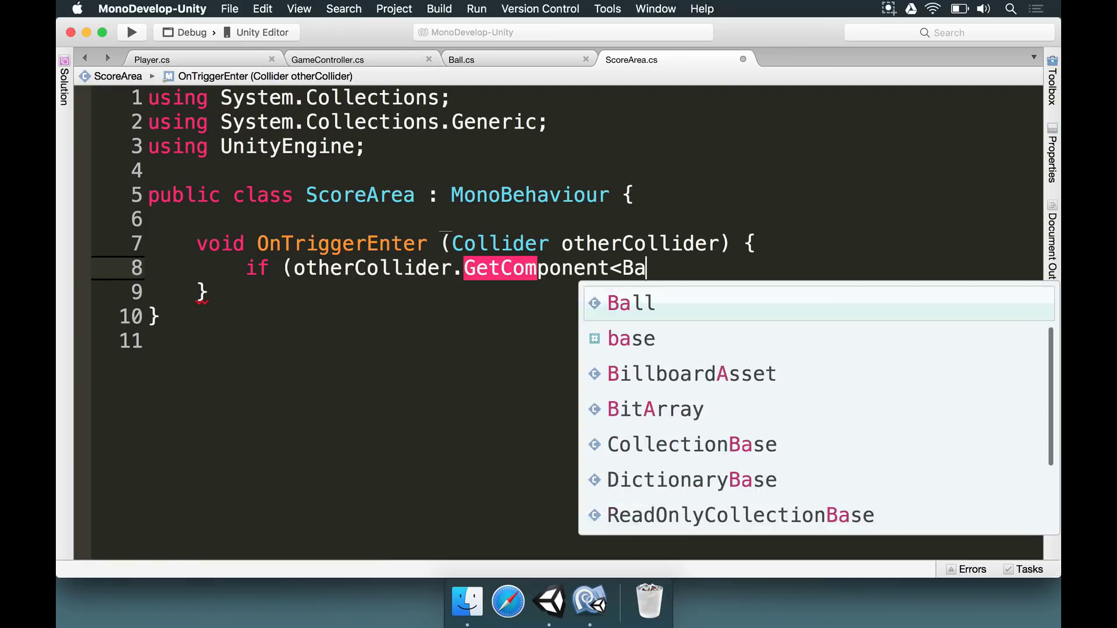
type("ll>() != null) {")
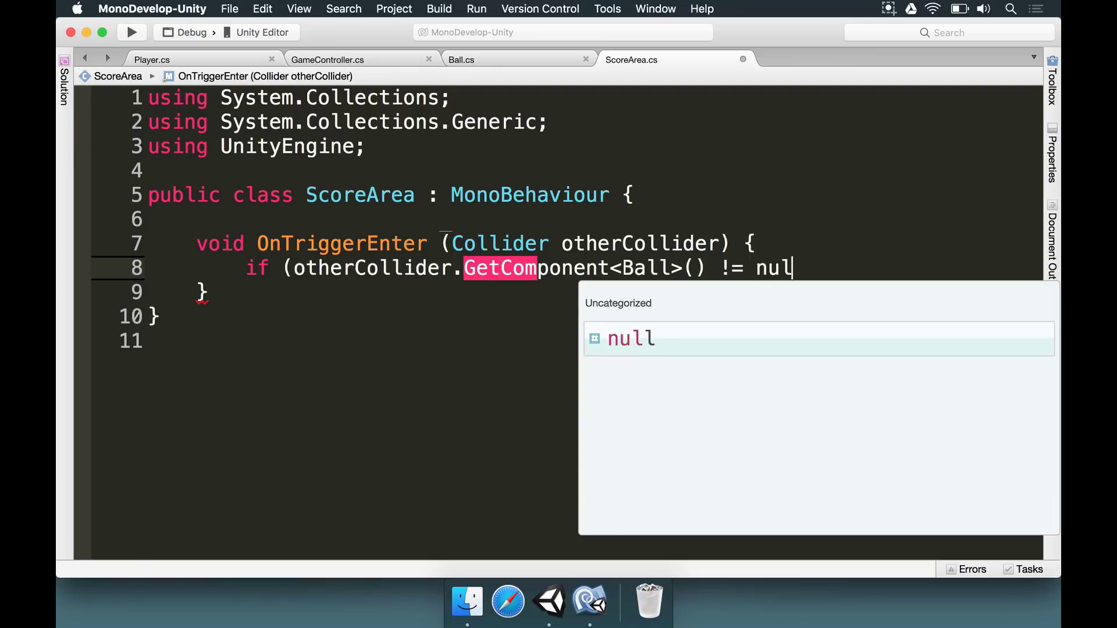
key("Return")
key("Return")
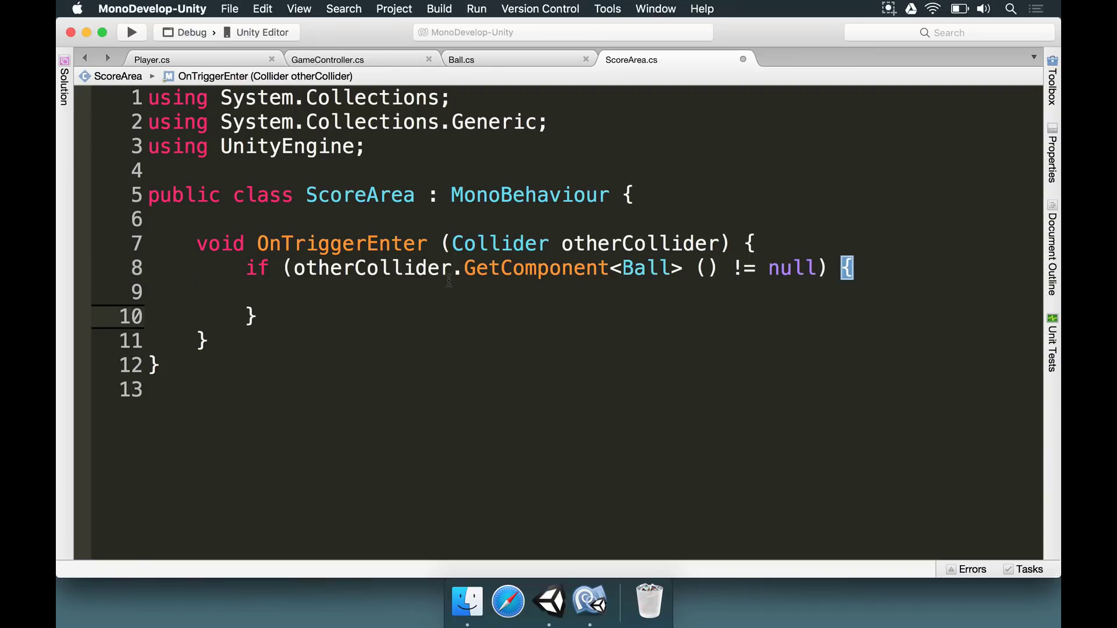
Log the message "Score!" with Debug.Log inside the Ball check in OnTriggerEnter.
left_click(467, 297)
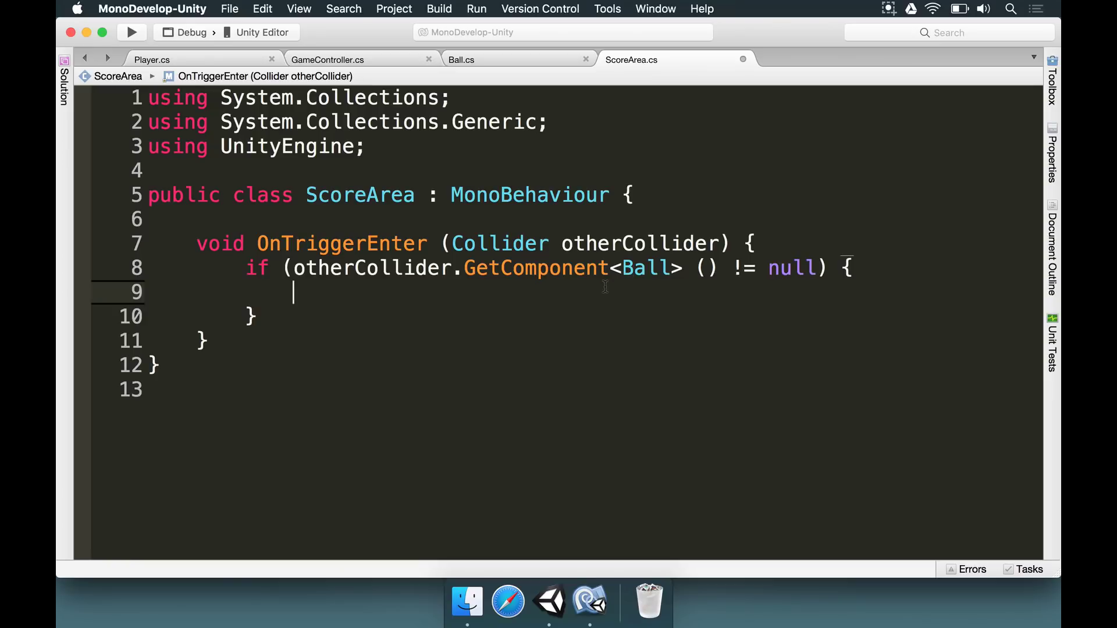
type("Debug.")
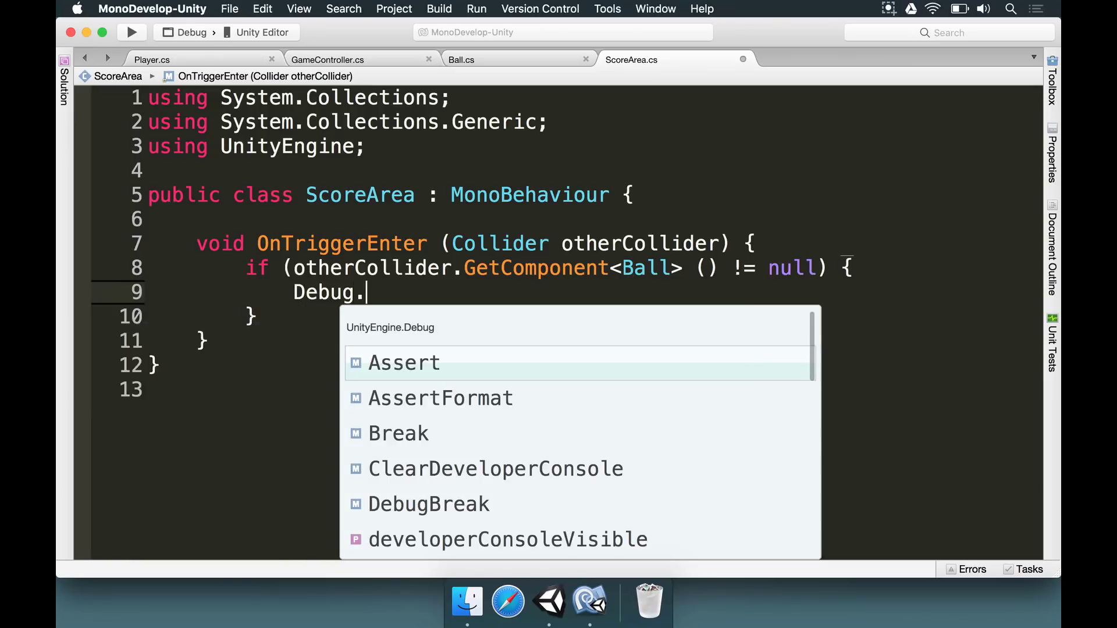
type("Log()")
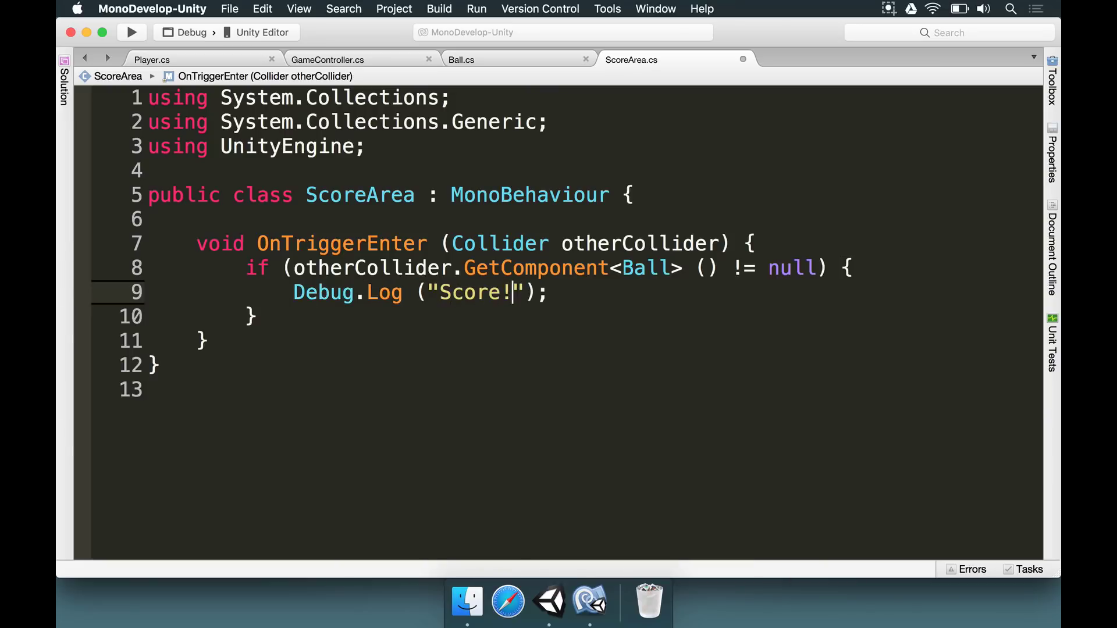
Switch to Unity, play-test a throw through the hoop, and check the console for the score log after stopping play mode.
left_click(558, 599)
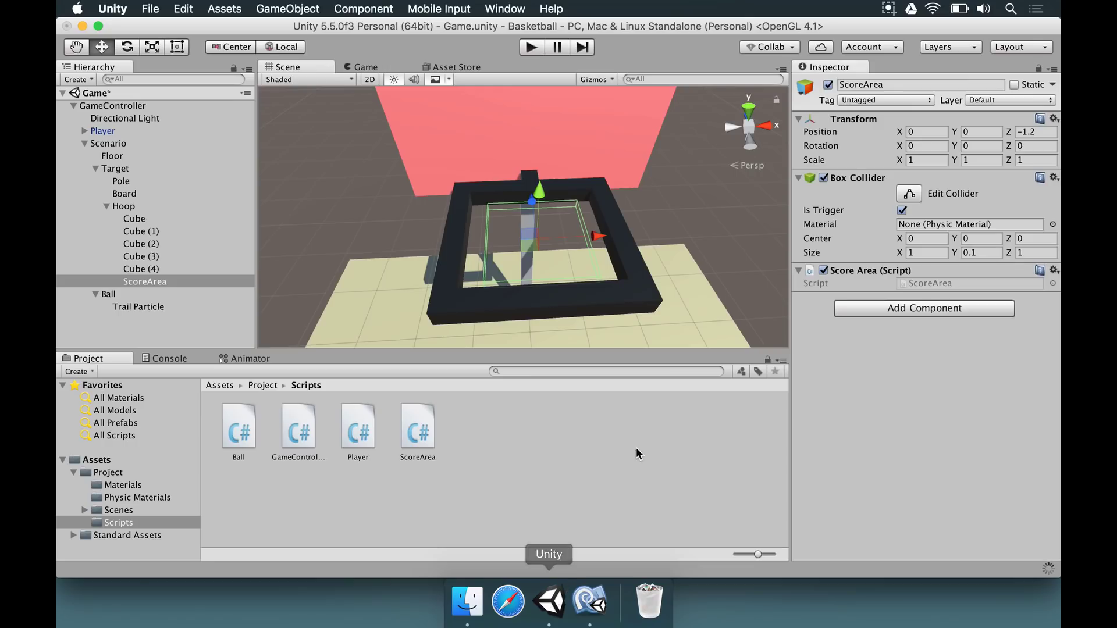
left_click(532, 48)
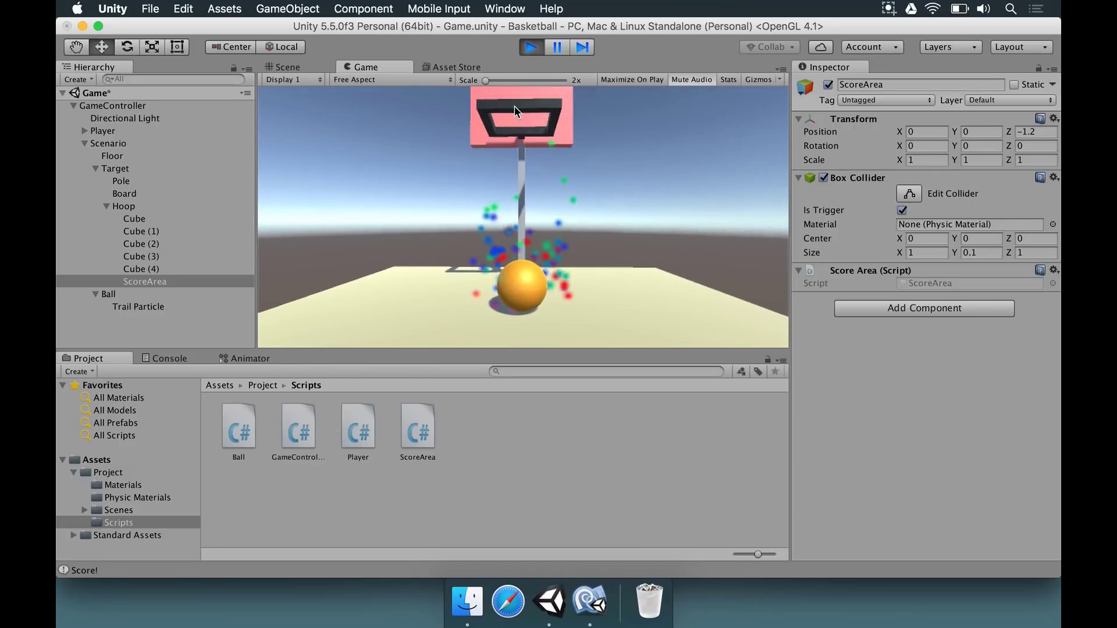
left_click(533, 49)
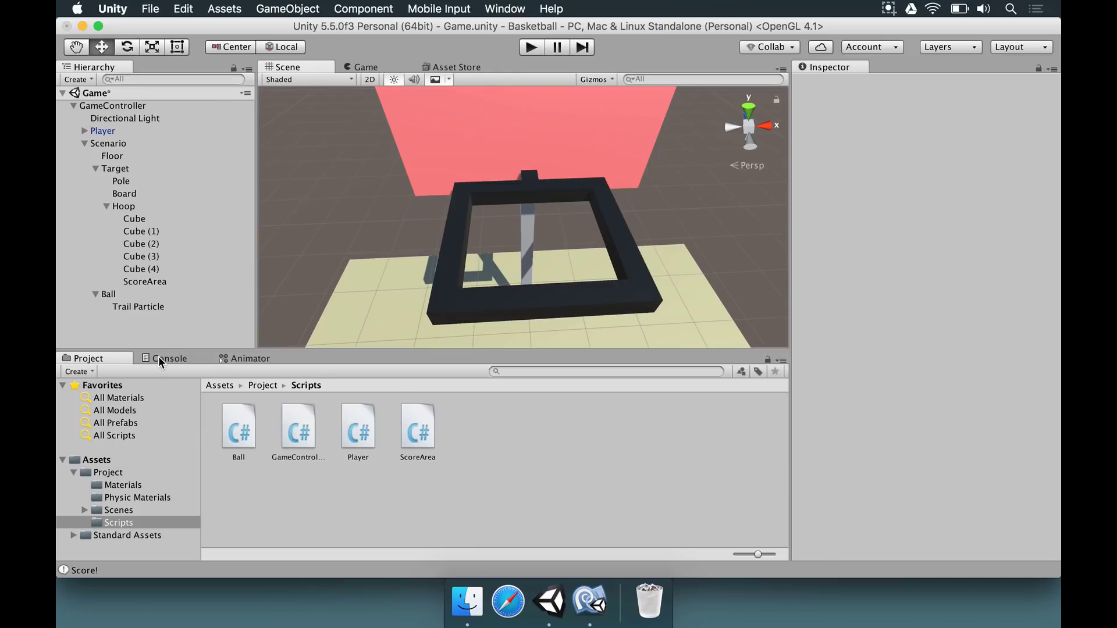
left_click(158, 357)
left_click(143, 282)
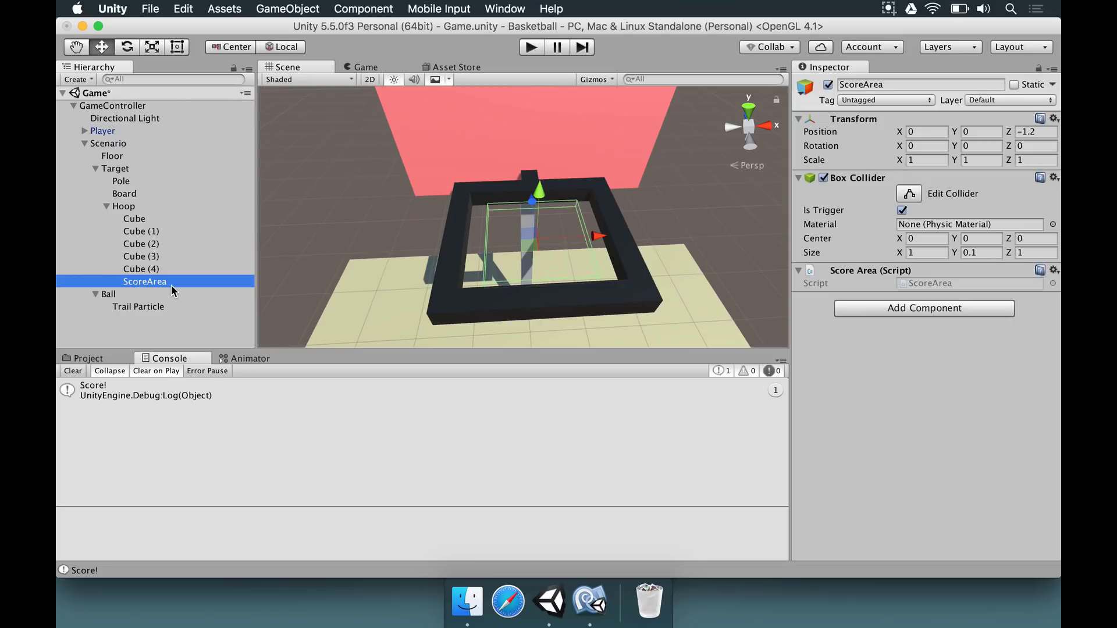
Back in MonoDevelop, declare a public GameObject field named effectObject above OnTriggerEnter in the ScoreArea class.
key("super+Tab")
left_click(605, 222)
key("Return")
key("Return")
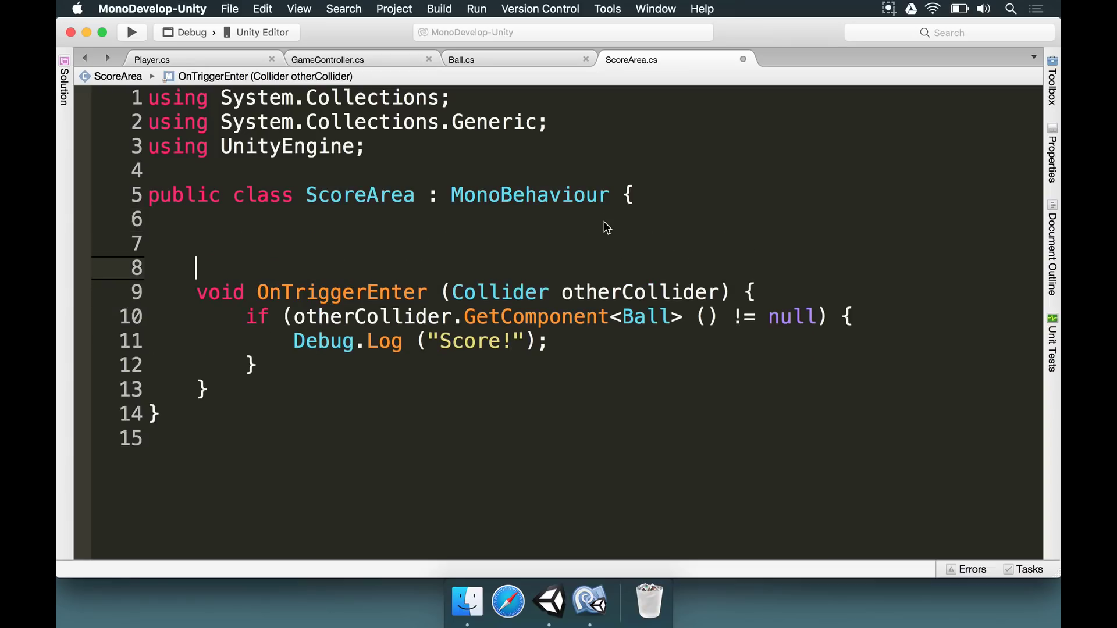
key("Up")
type("public ")
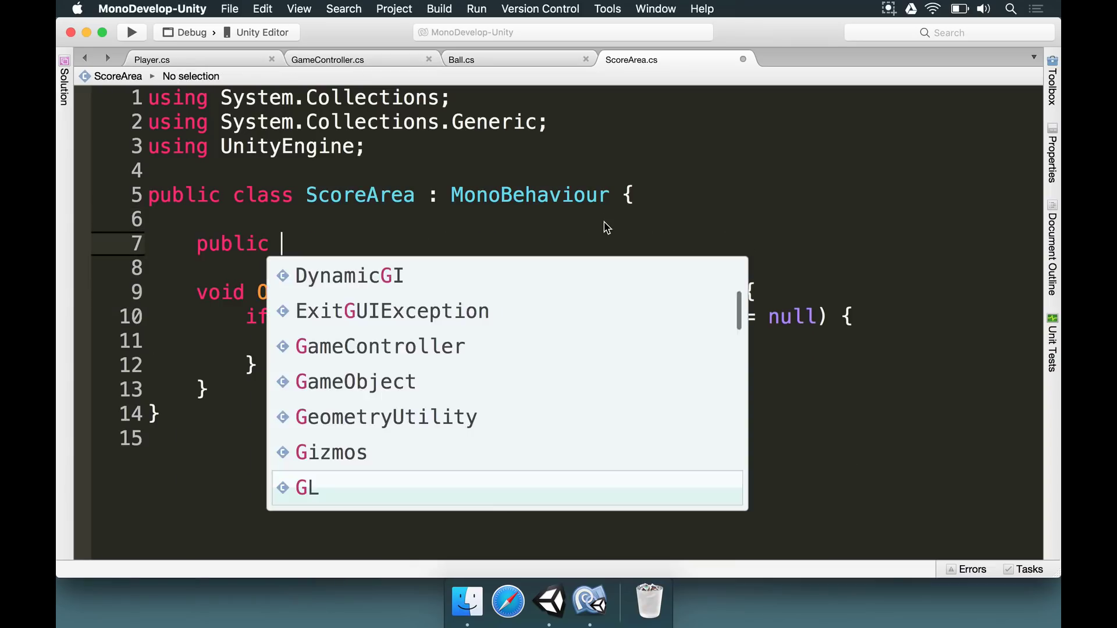
type("GameObject effec")
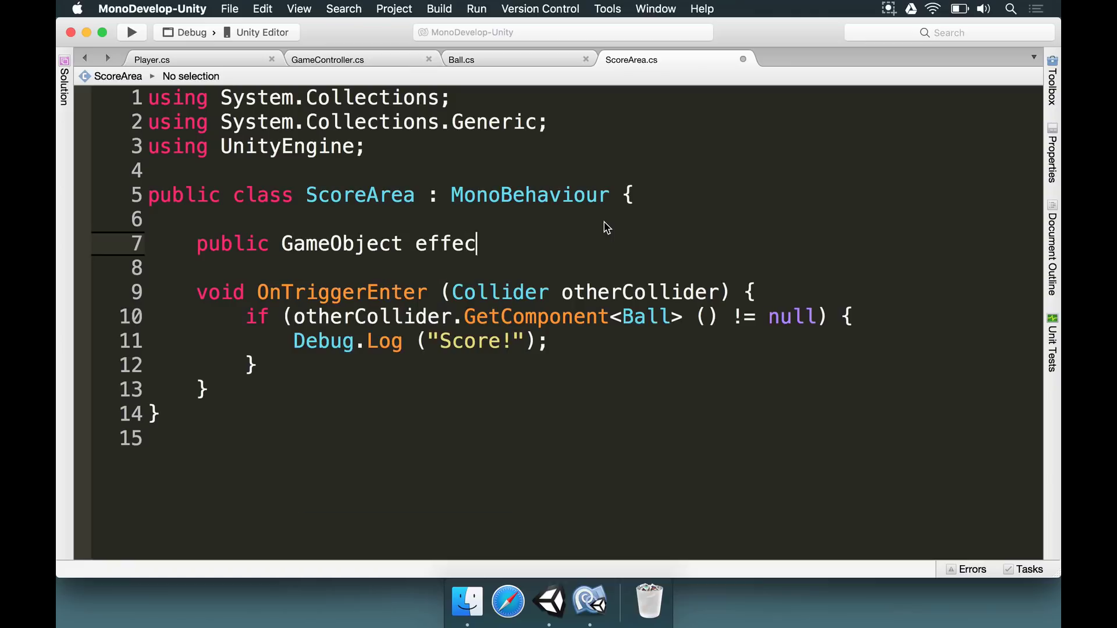
Remove the Debug.Log ("Score!") line from the Ball check in OnTriggerEnter.
key("Down")
key("Down")
key("Down")
key("Down")
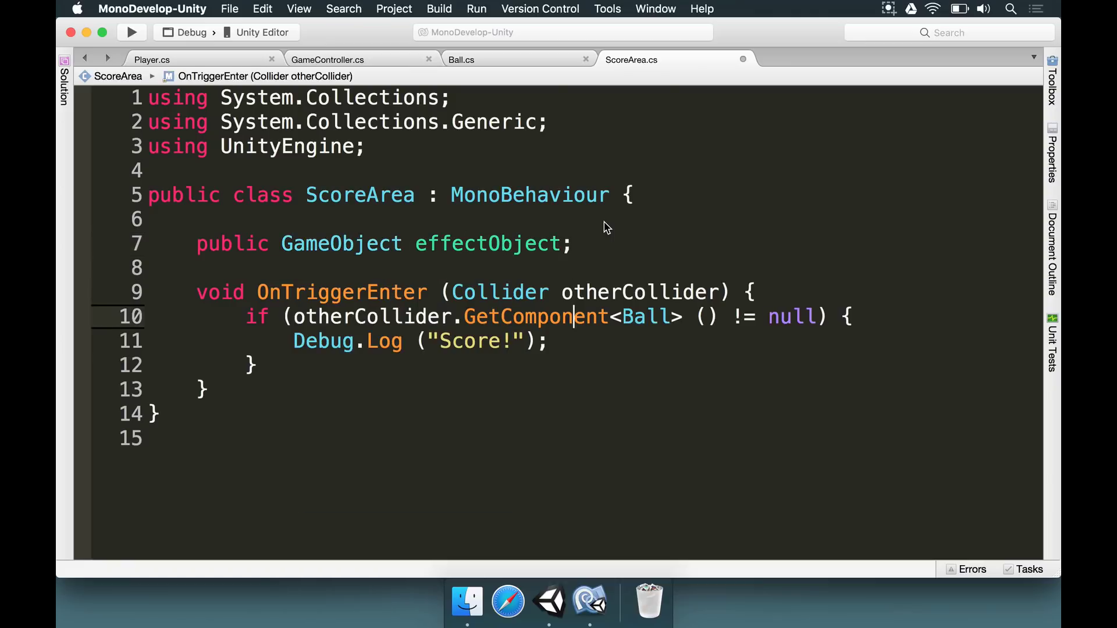
key("shift+Home")
key("BackSpace")
Add an empty void Start () method between the effectObject field and OnTriggerEnter, placing the cursor in its body.
key("Up")
key("Up")
key("Up")
key("Return")
key("Return")
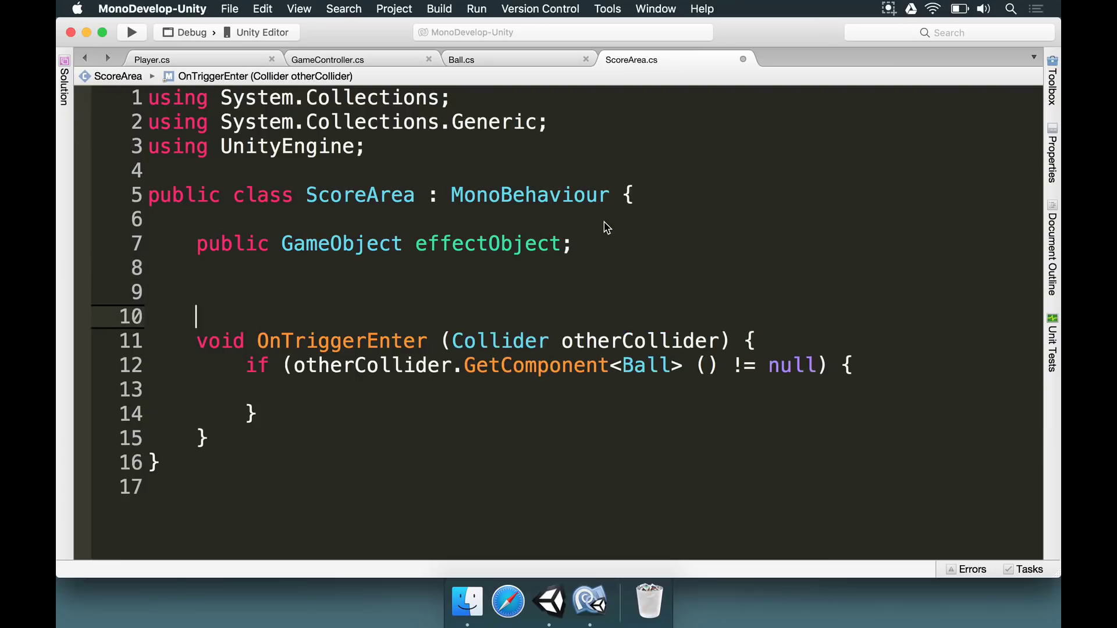
type("vo")
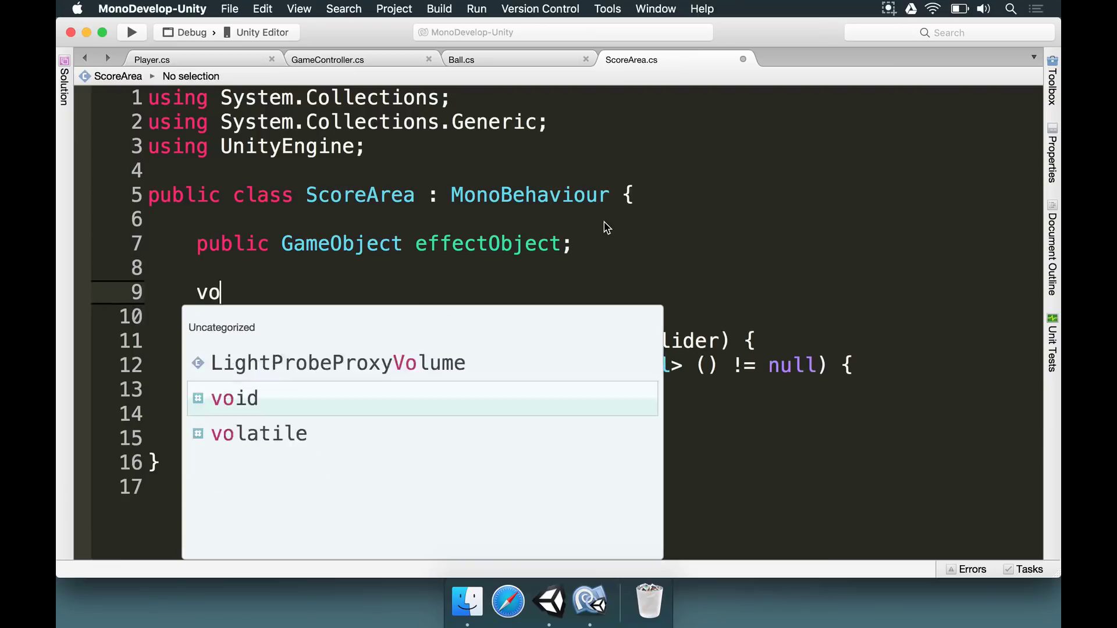
type("id Start () {")
key("Return")
key("Return")
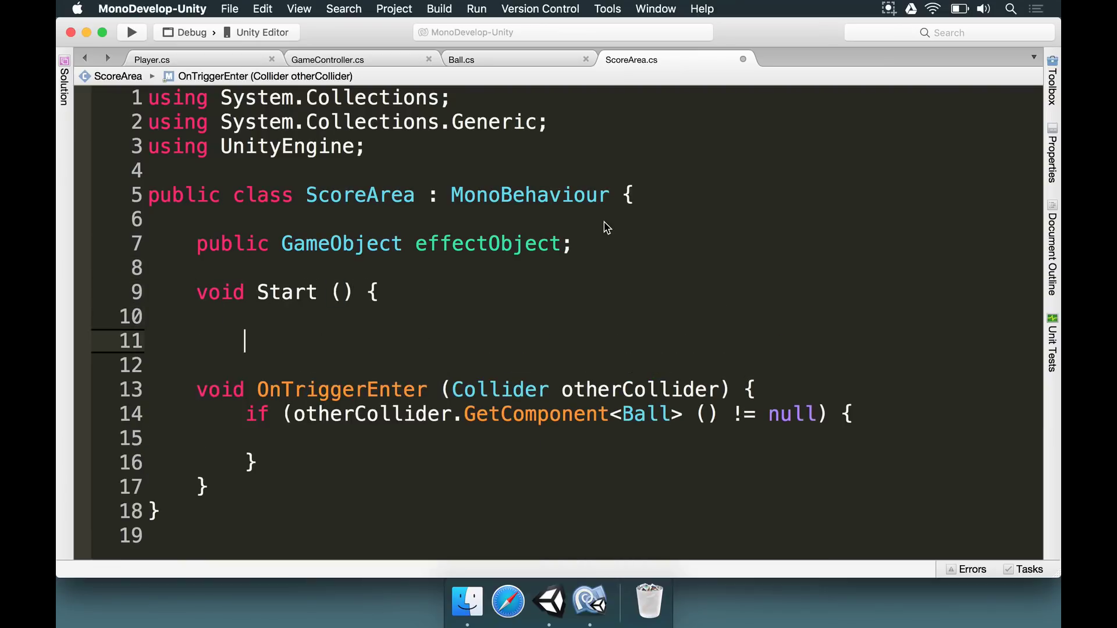
key("Up")
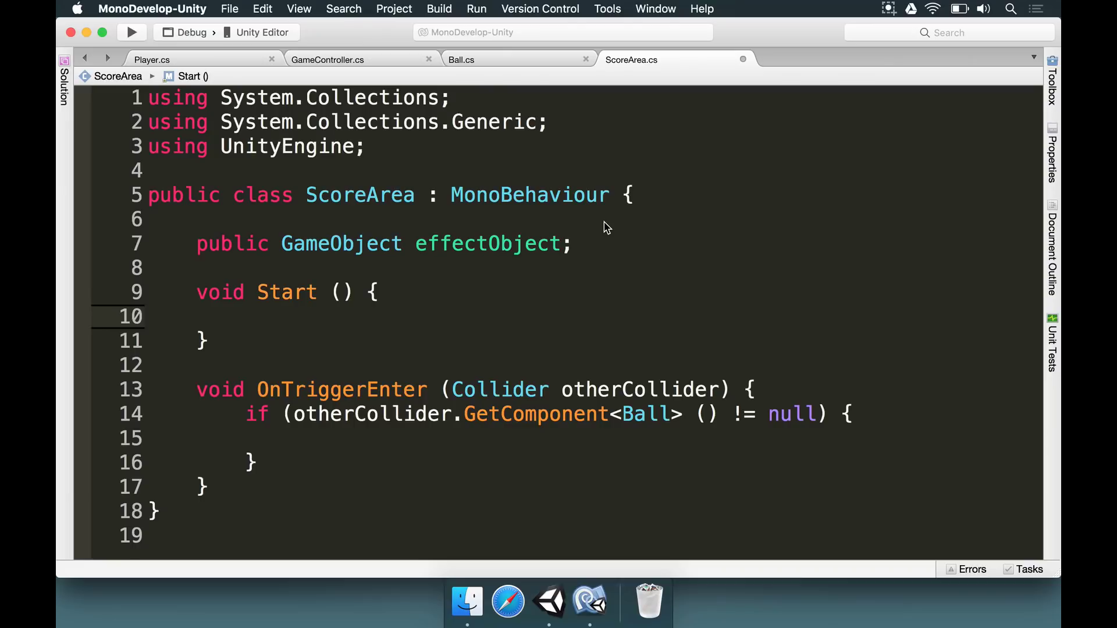
Add effectObject.SetActive (false); to the body of the Start method in the ScoreArea class.
type("effectObject")
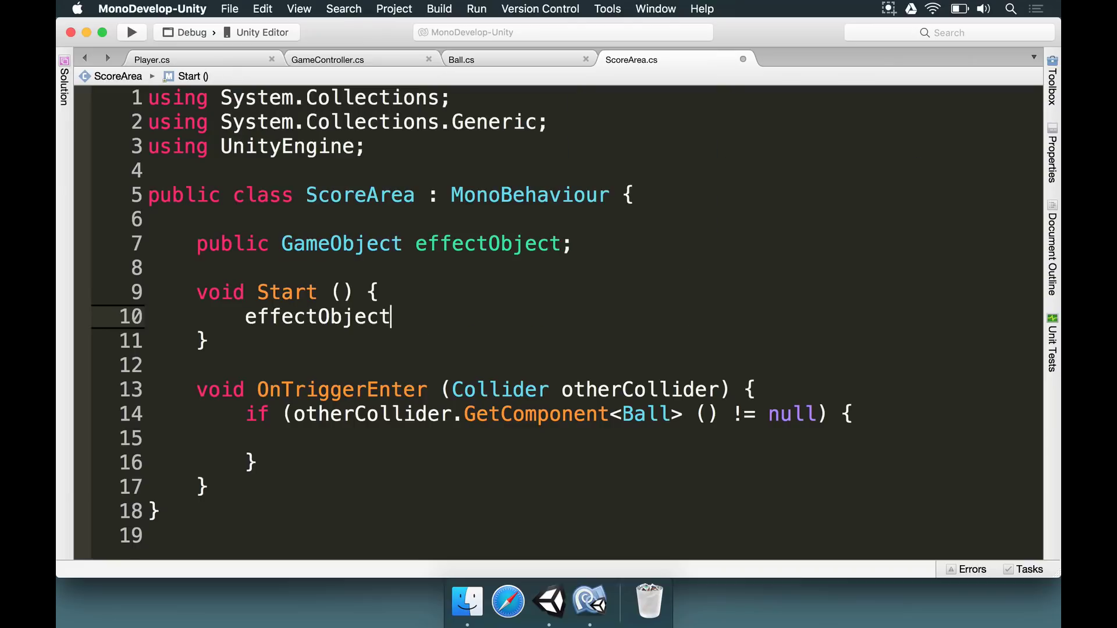
type(".SetA")
key("Return")
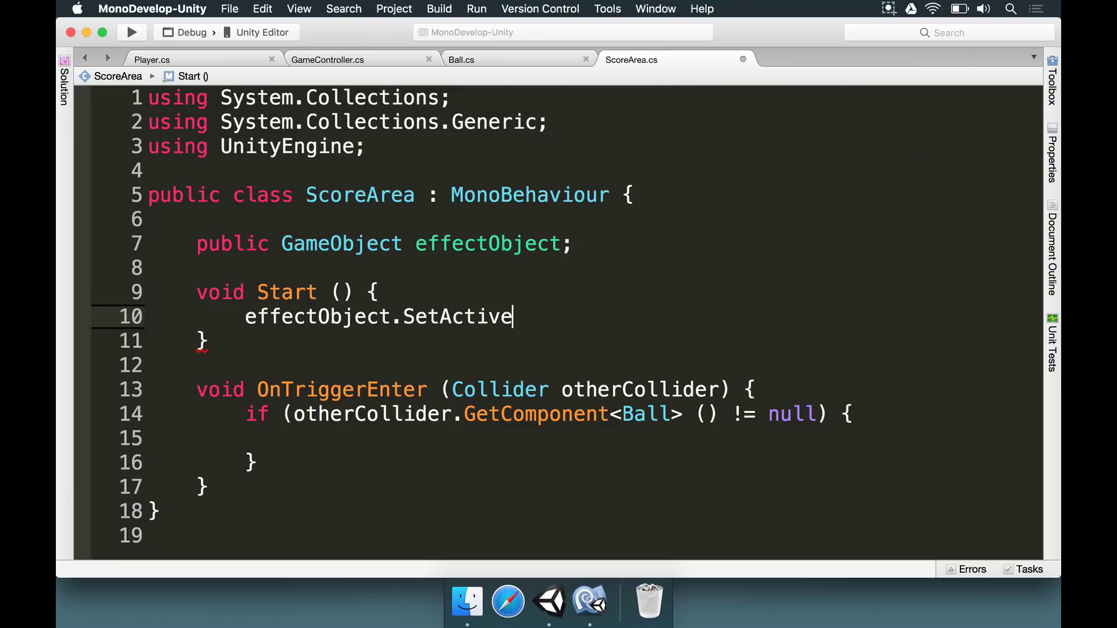
type("(false);")
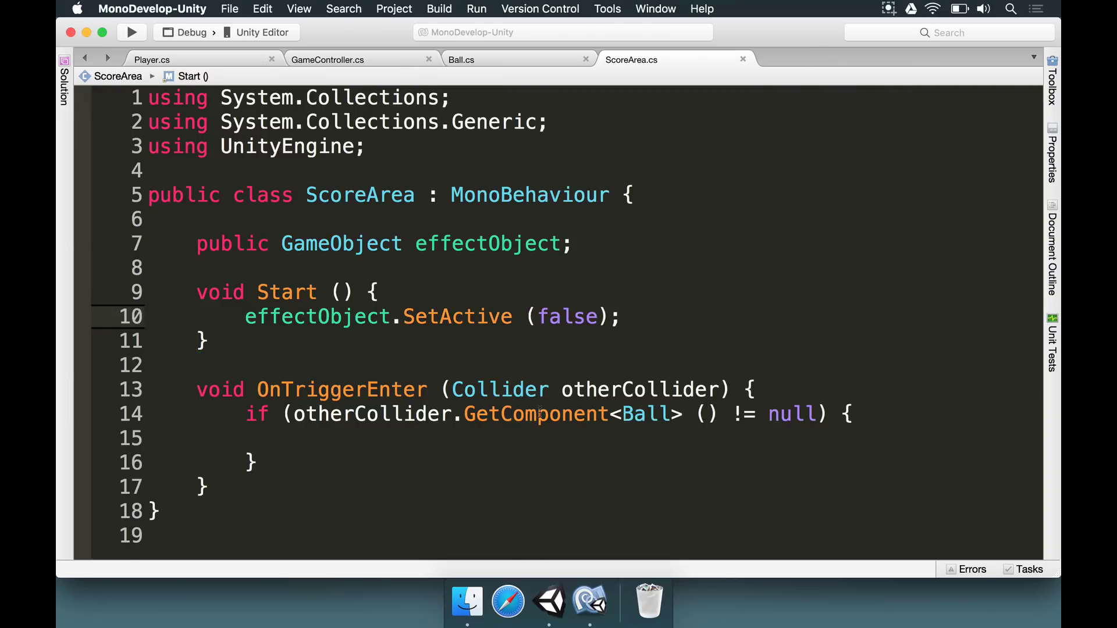
Add effectObject.SetActive (true); inside the Ball check of OnTriggerEnter.
left_click(352, 439)
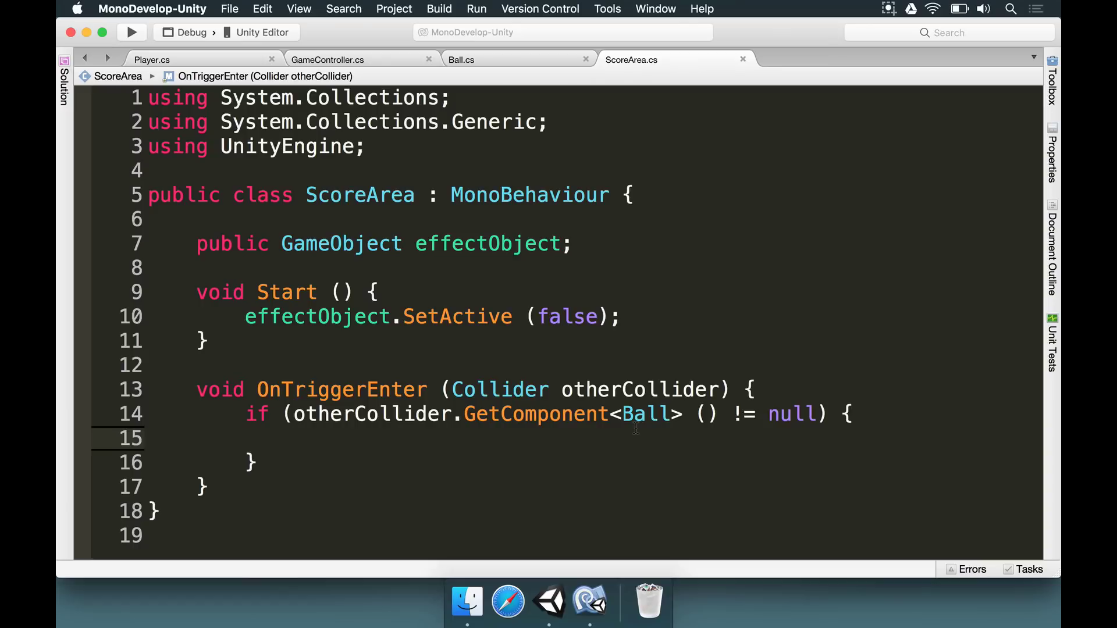
type("effectO")
key("Return")
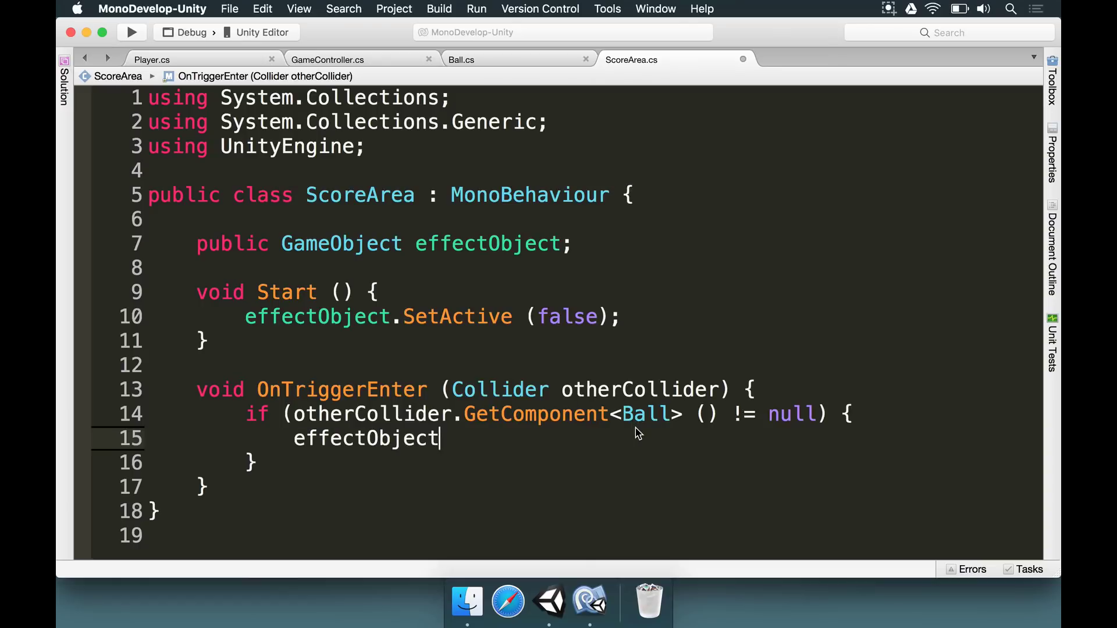
type(".Set")
key("Return")
type("(true);")
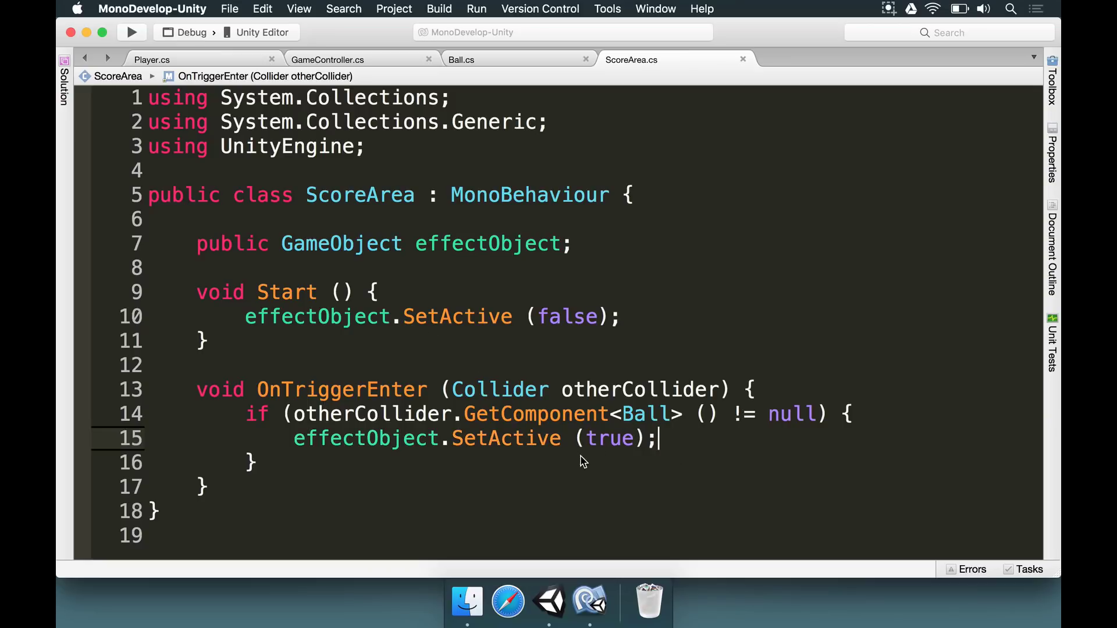
Switch to Unity, add a Particle System as a child of ScoreArea, and assign it as the ScoreArea script's Effect Object.
left_click(556, 617)
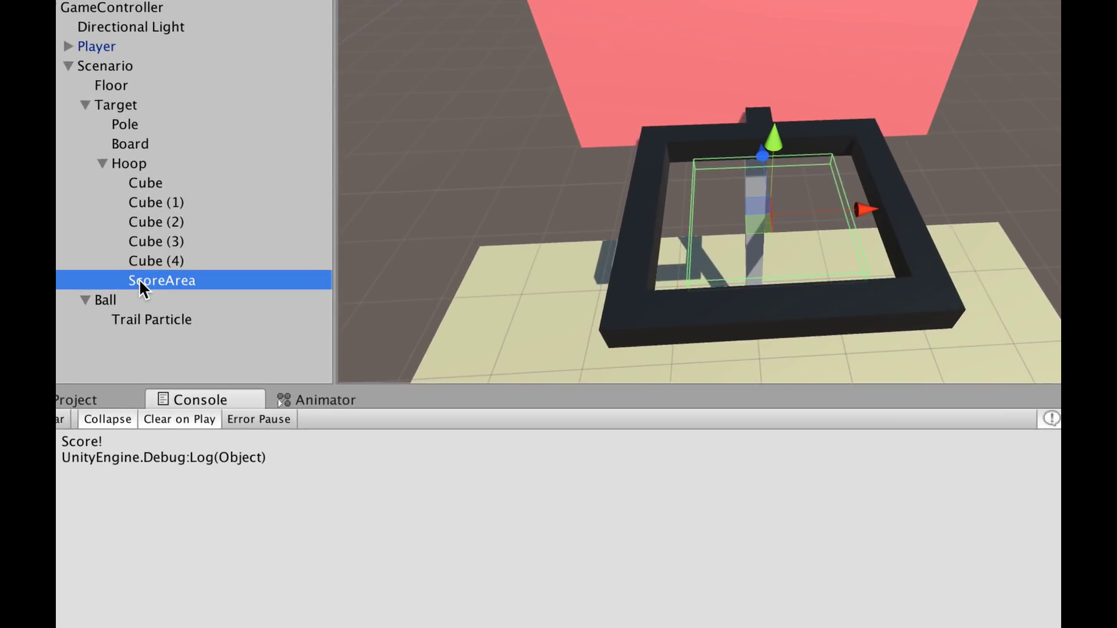
right_click(139, 279)
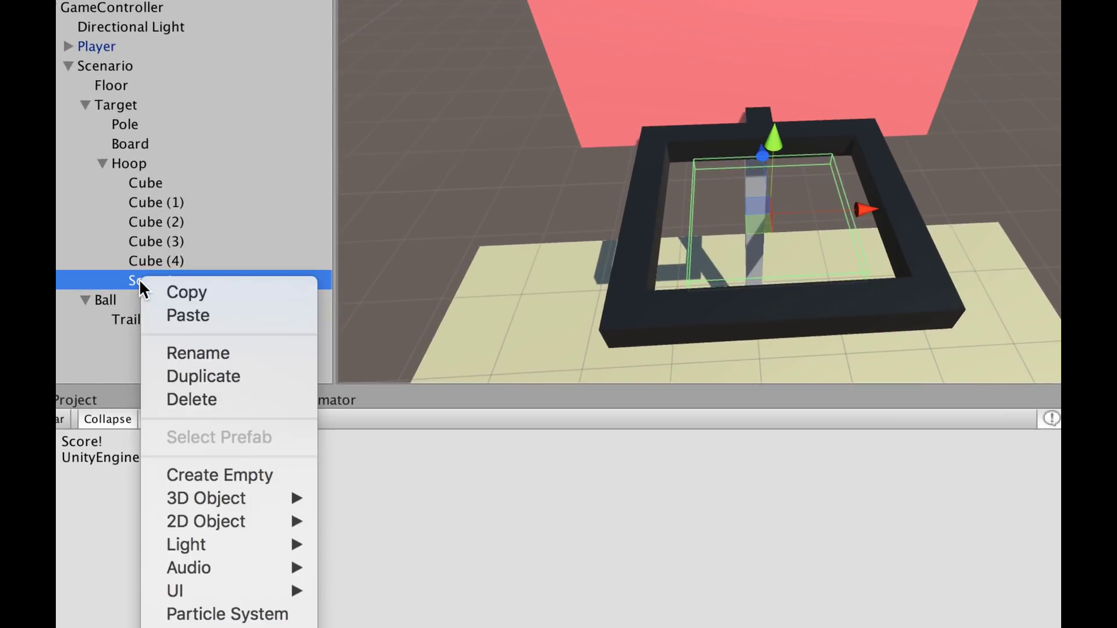
left_click(270, 538)
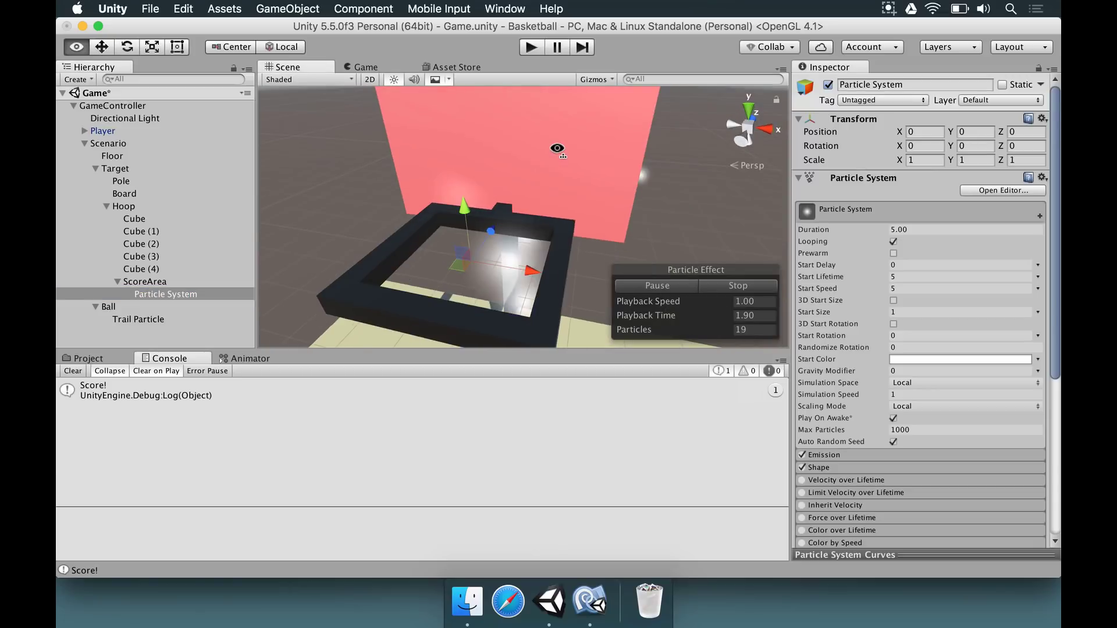
left_click(174, 282)
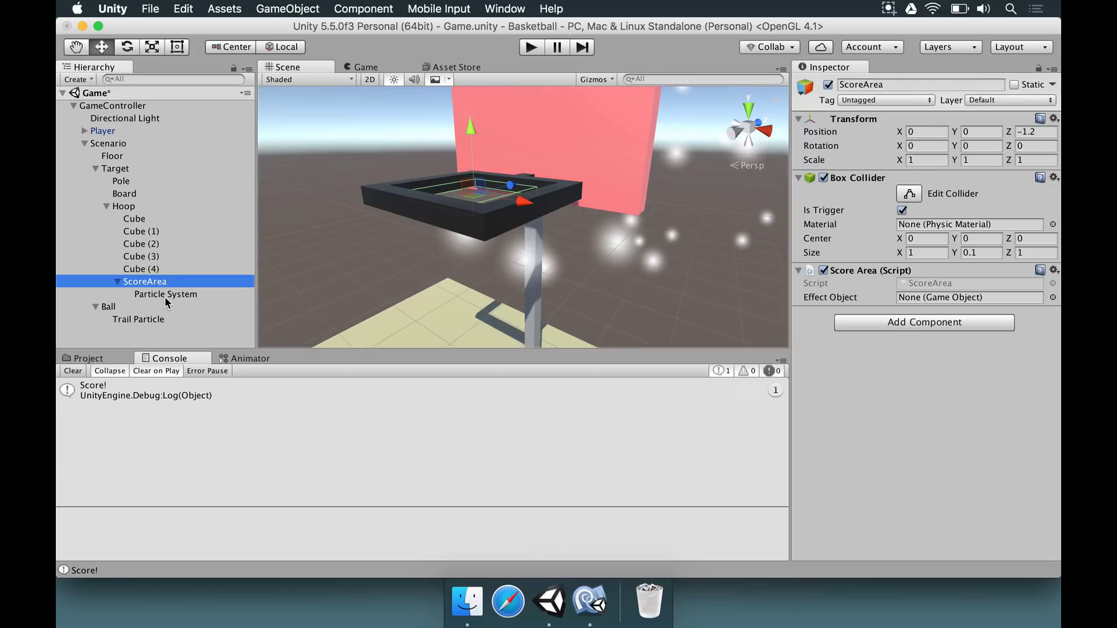
left_click_drag(164, 295, 788, 305)
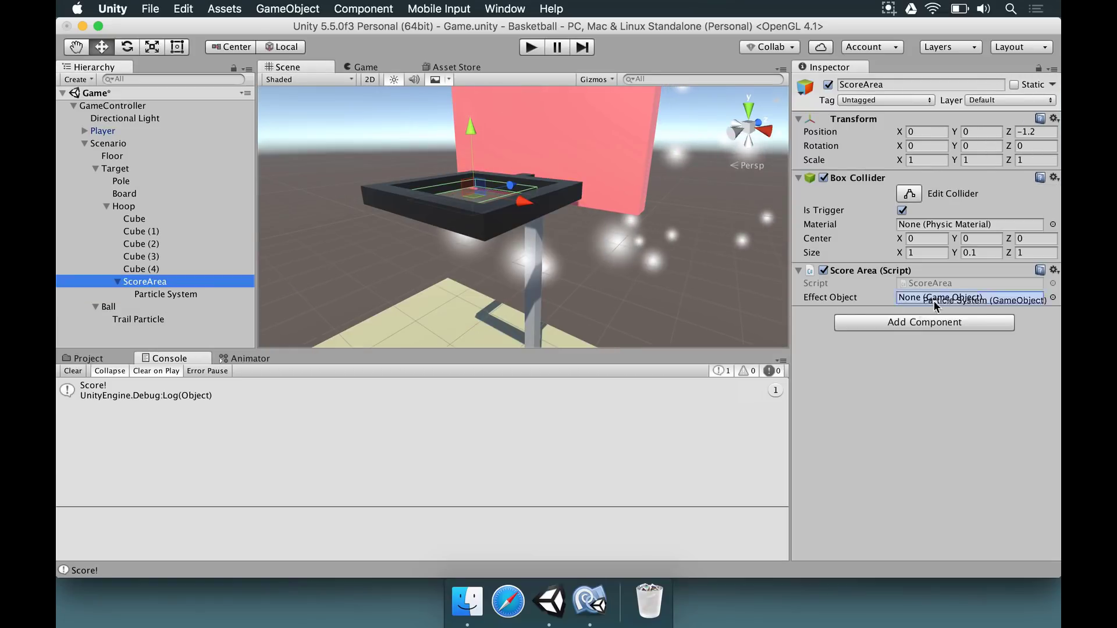
Set the X rotation of the Particle System under ScoreArea to -90 so it emits upward.
left_click(188, 299)
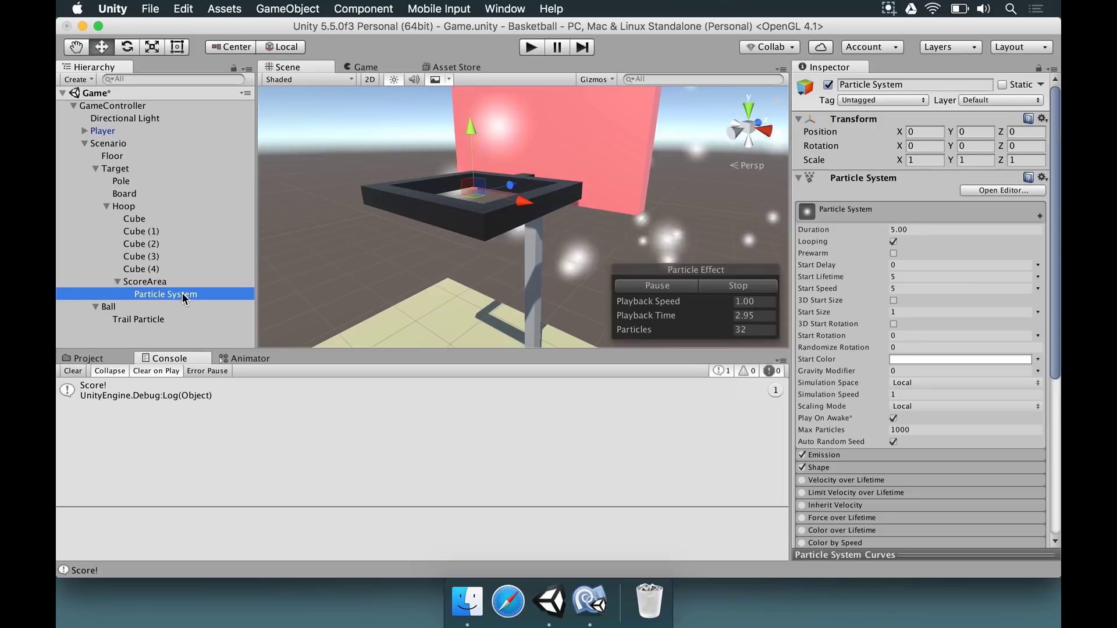
left_click_drag(429, 229, 380, 166, "alt")
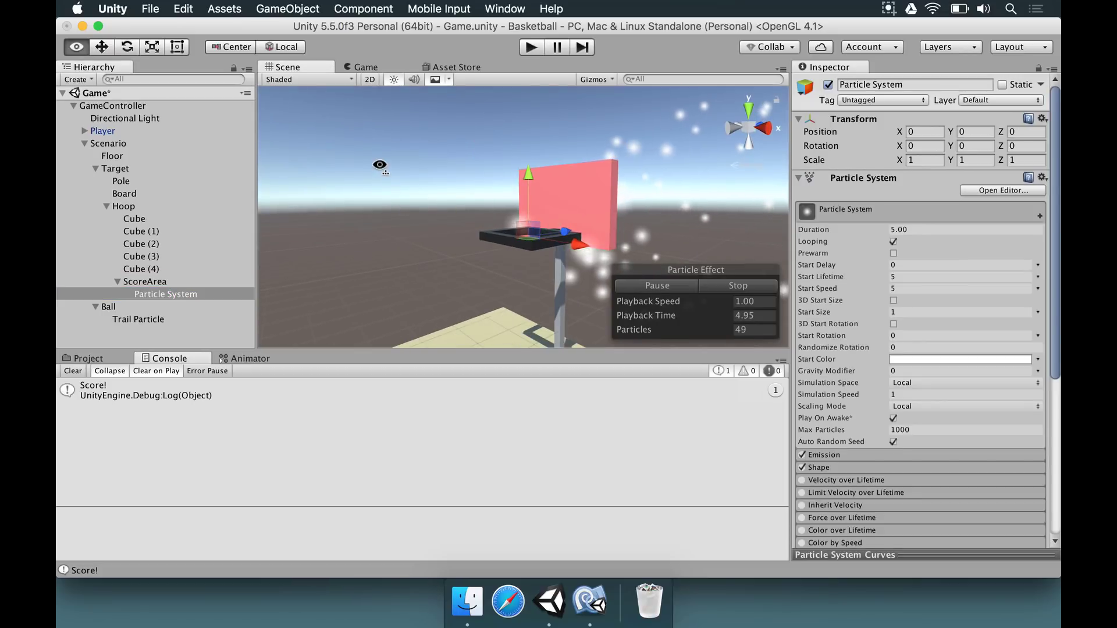
scroll(945, 258, "down", 6)
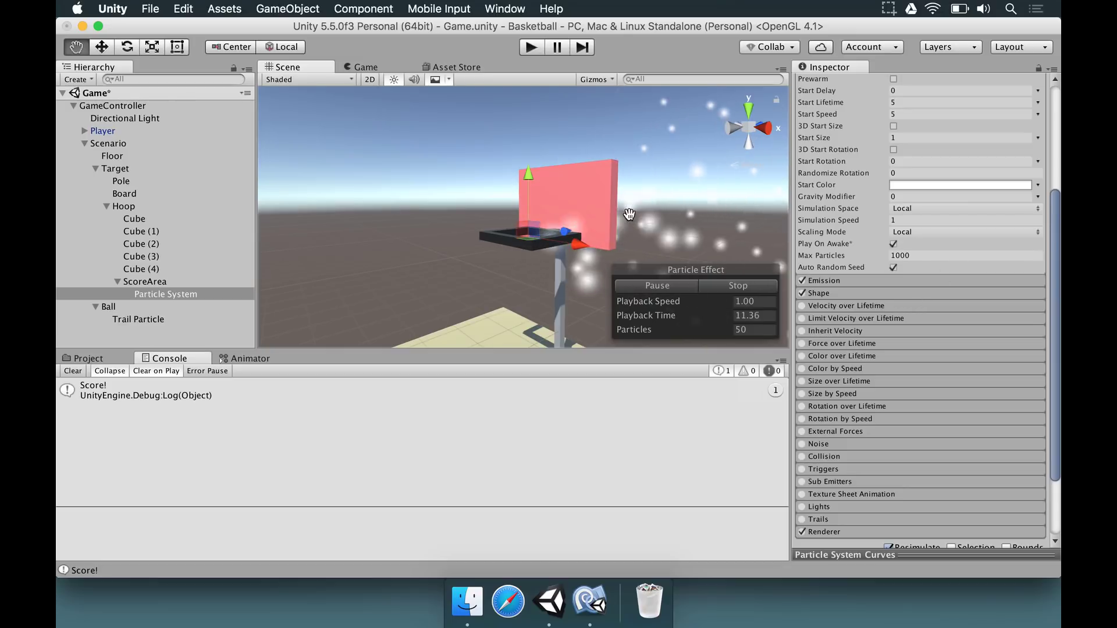
scroll(931, 291, "up", 6)
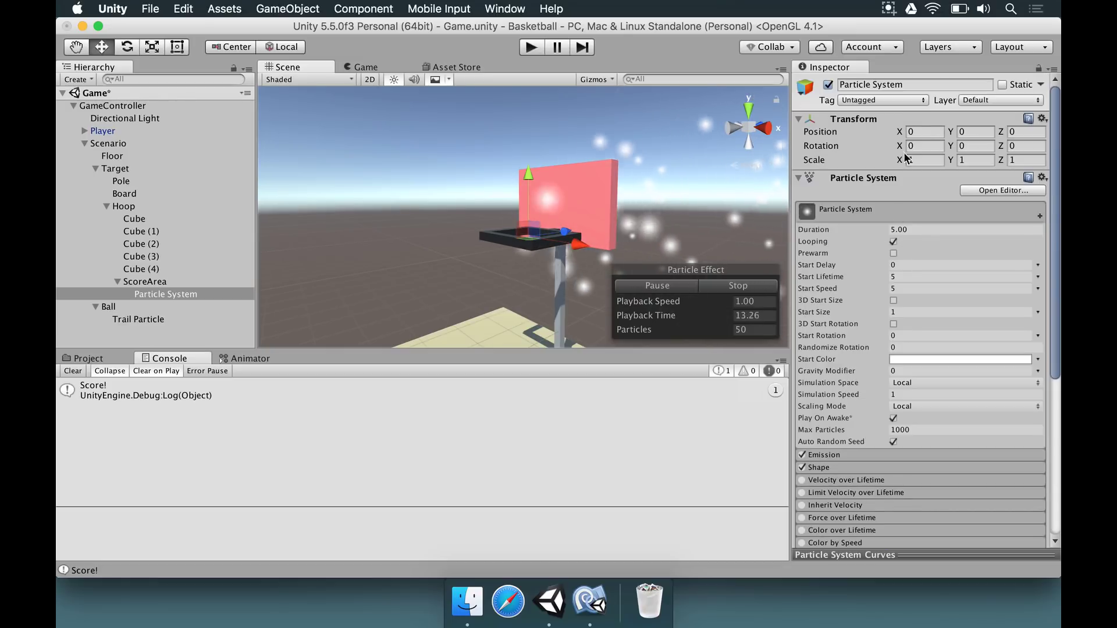
left_click(933, 144)
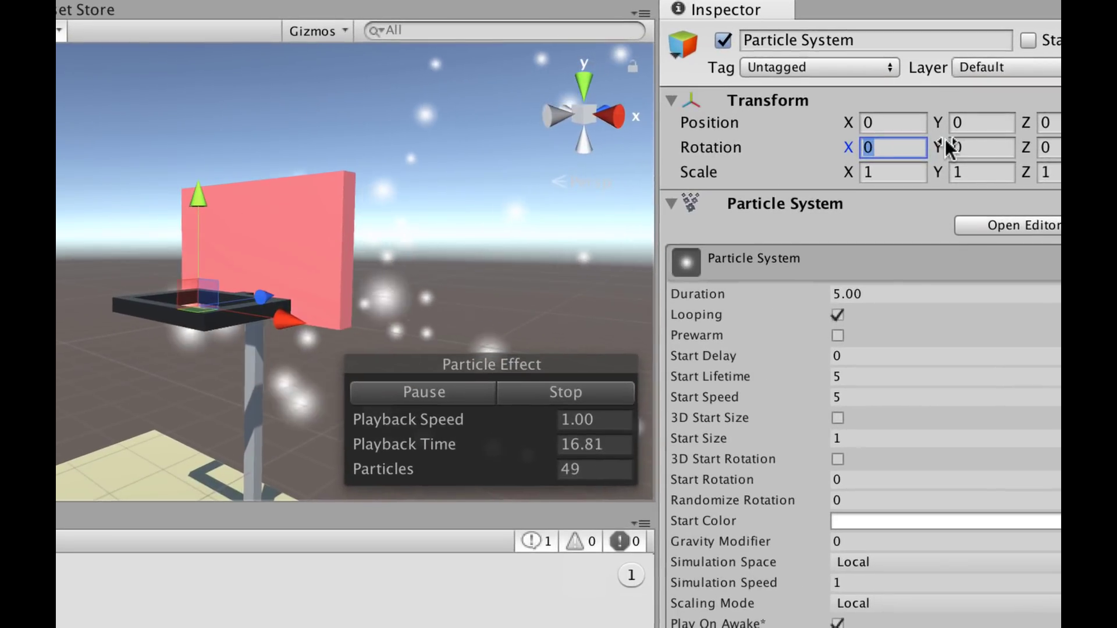
type("-90")
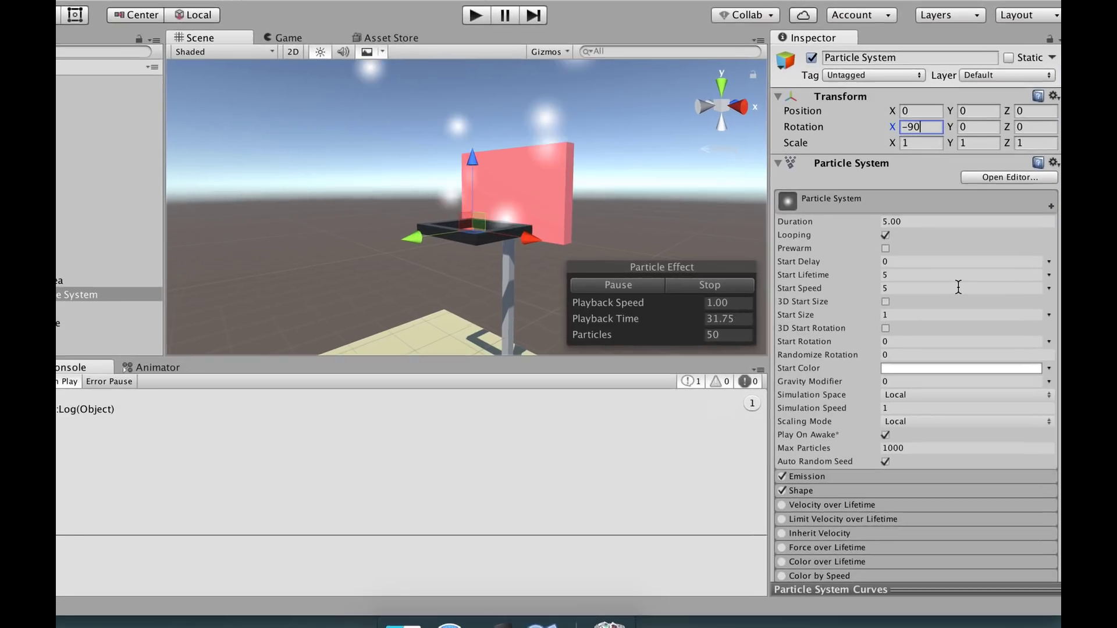
Set the particle system's Start Lifetime to 1 and its Start Size to 0.3.
left_click(939, 288)
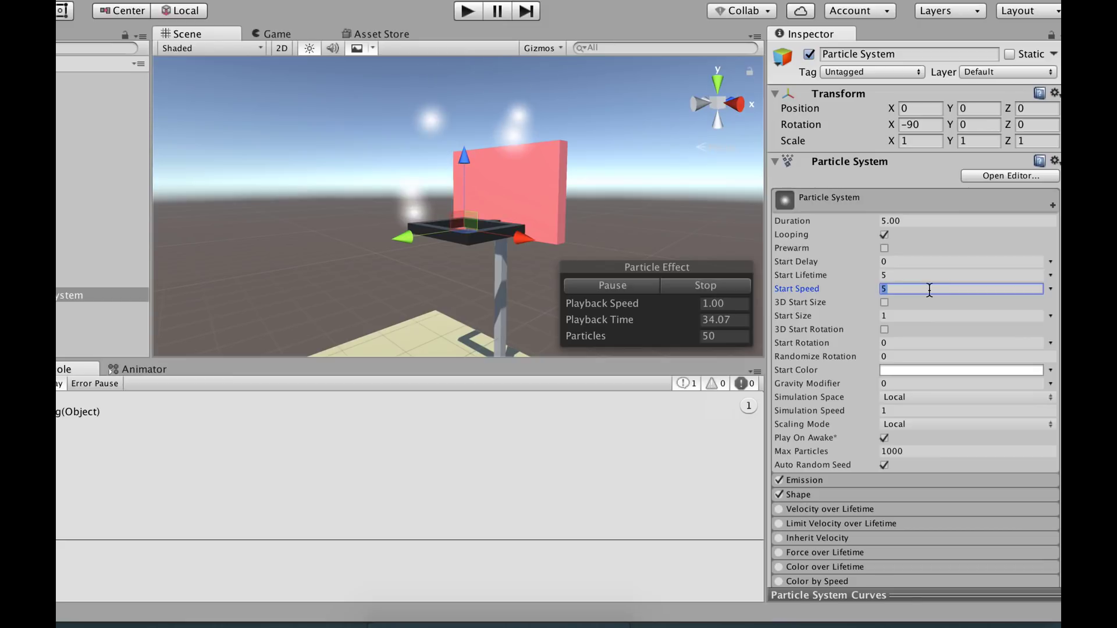
left_click(919, 273)
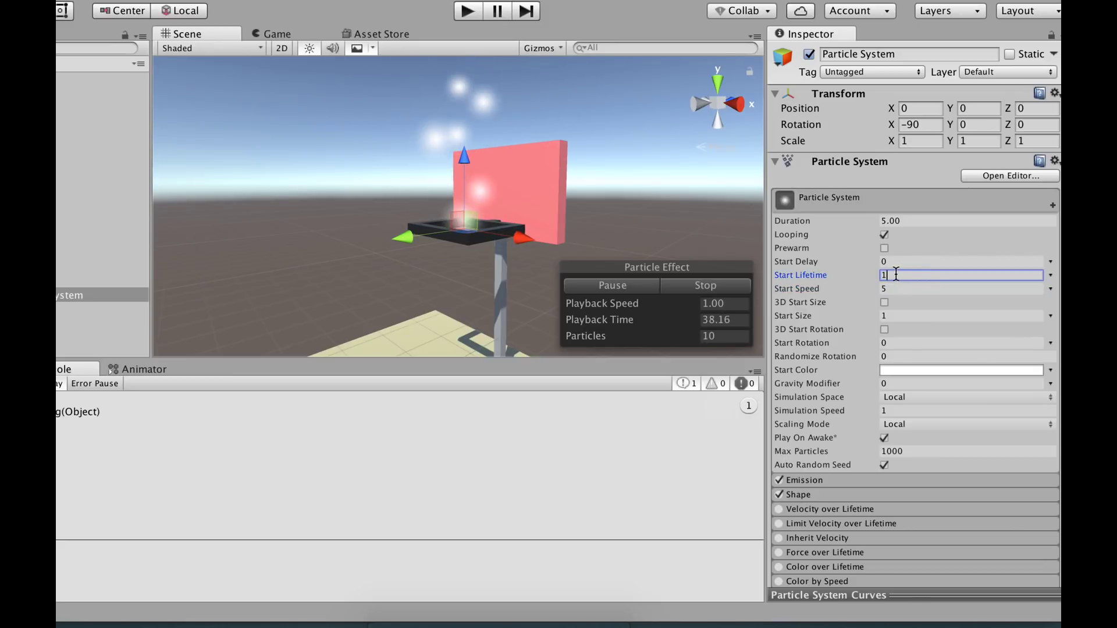
left_click(899, 317)
type("0.2")
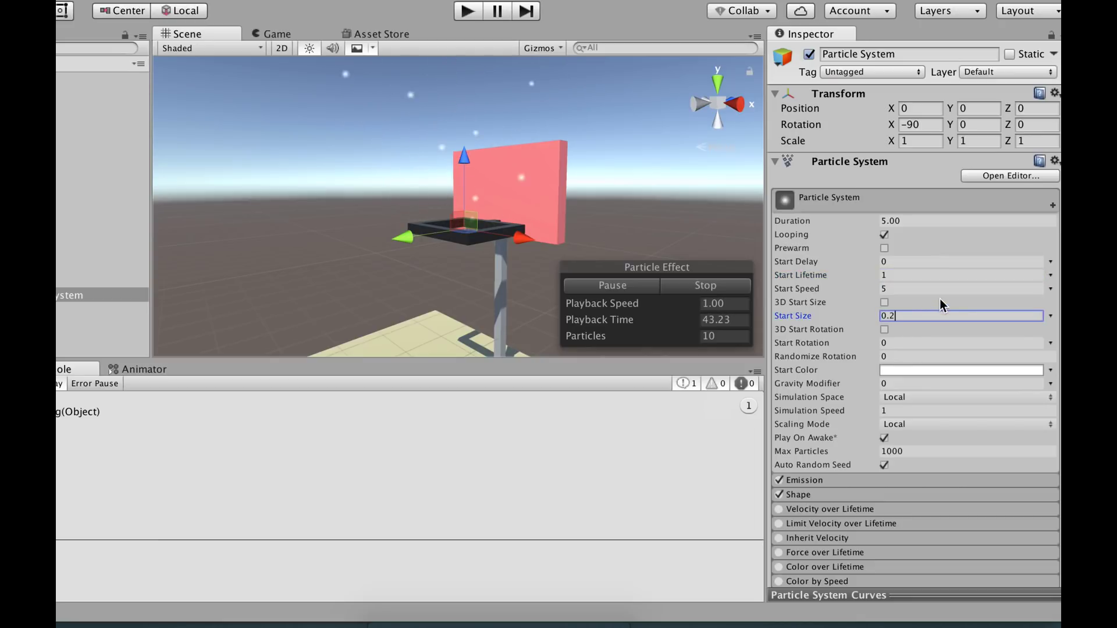
key("BackSpace")
type("3")
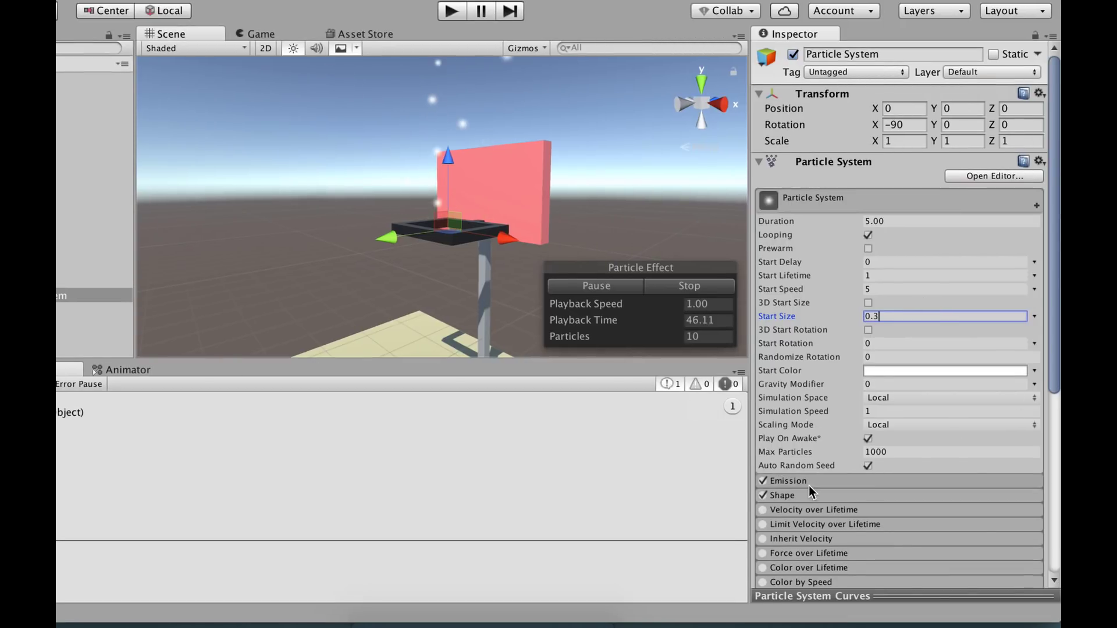
Set the particle system's emission Rate over Time to 70.
left_click(808, 485)
left_click(880, 496)
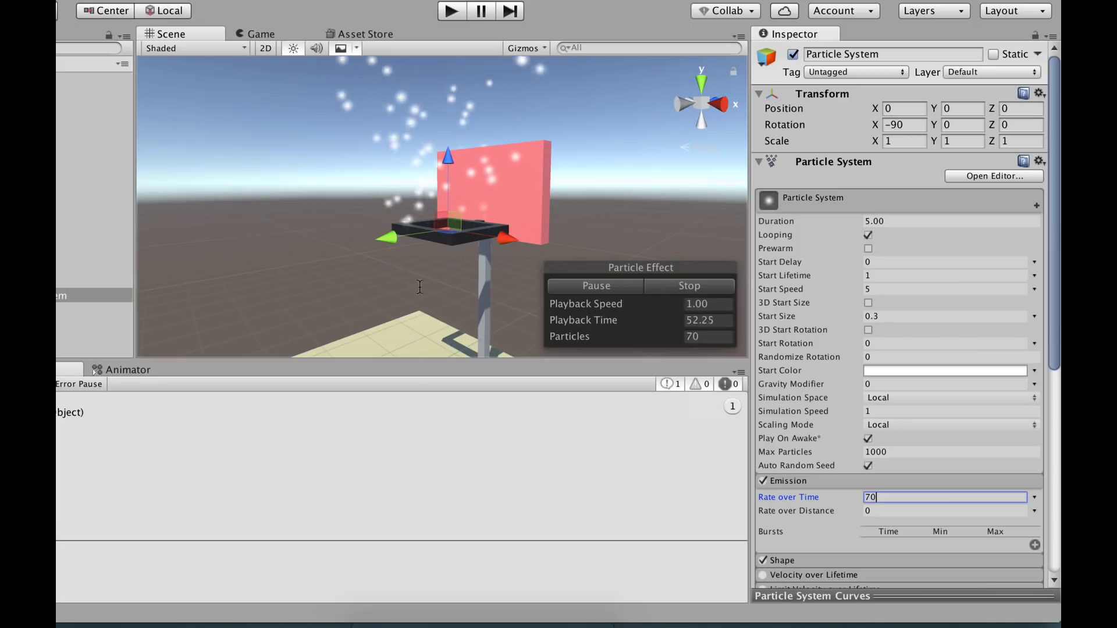
Adjust the radius of the particle system's cone shape to 0.4 so the emission fits inside the hoop.
scroll(909, 480, "down", 3)
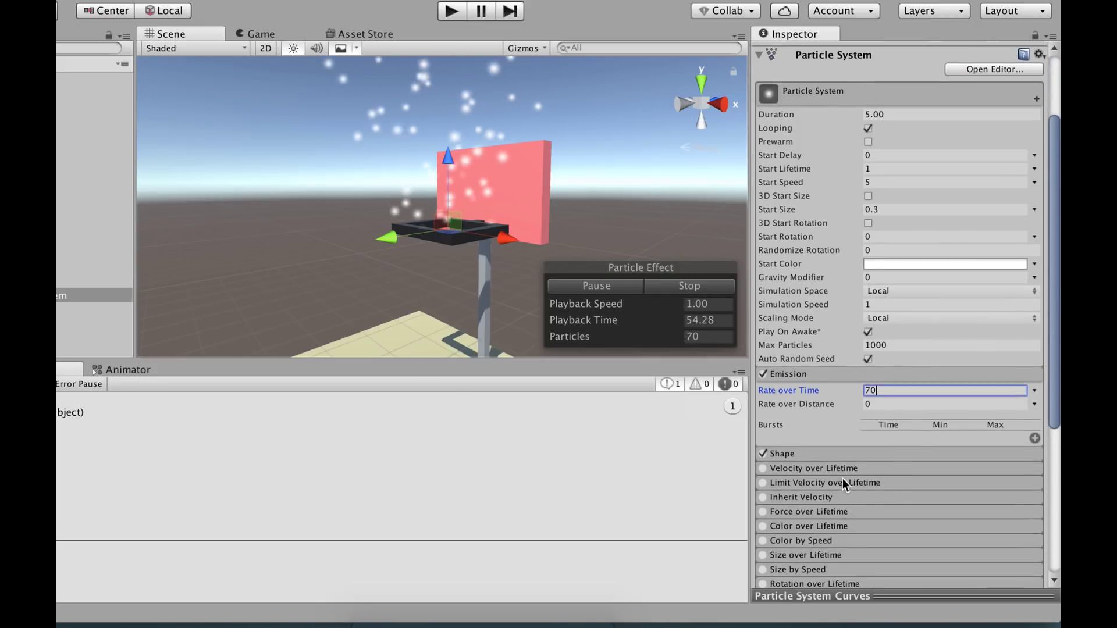
left_click(828, 458)
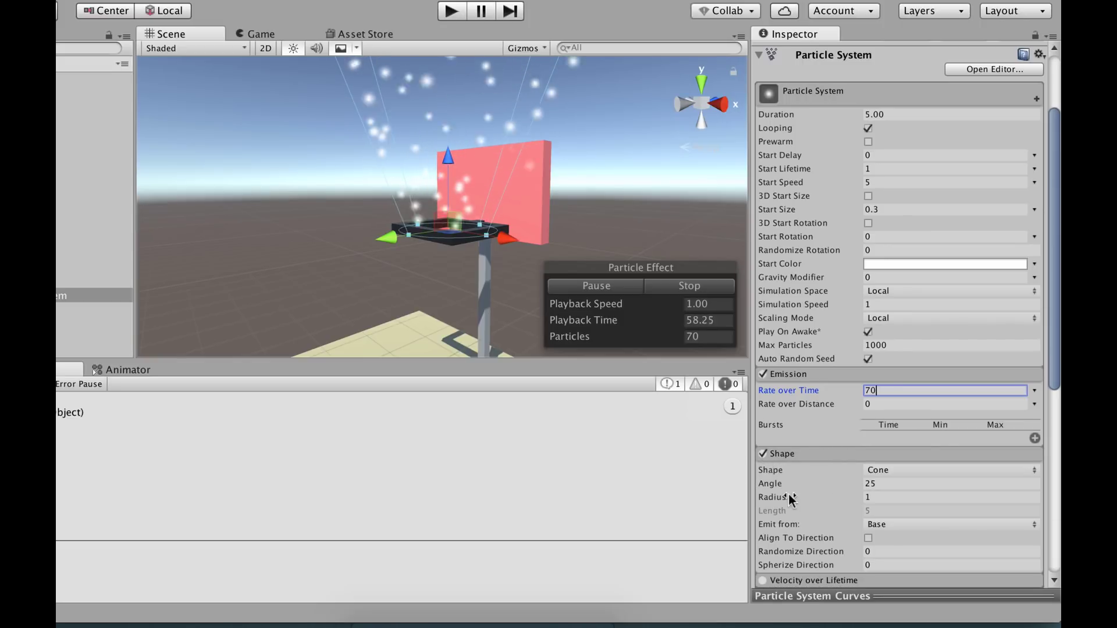
left_click_drag(787, 497, 752, 501)
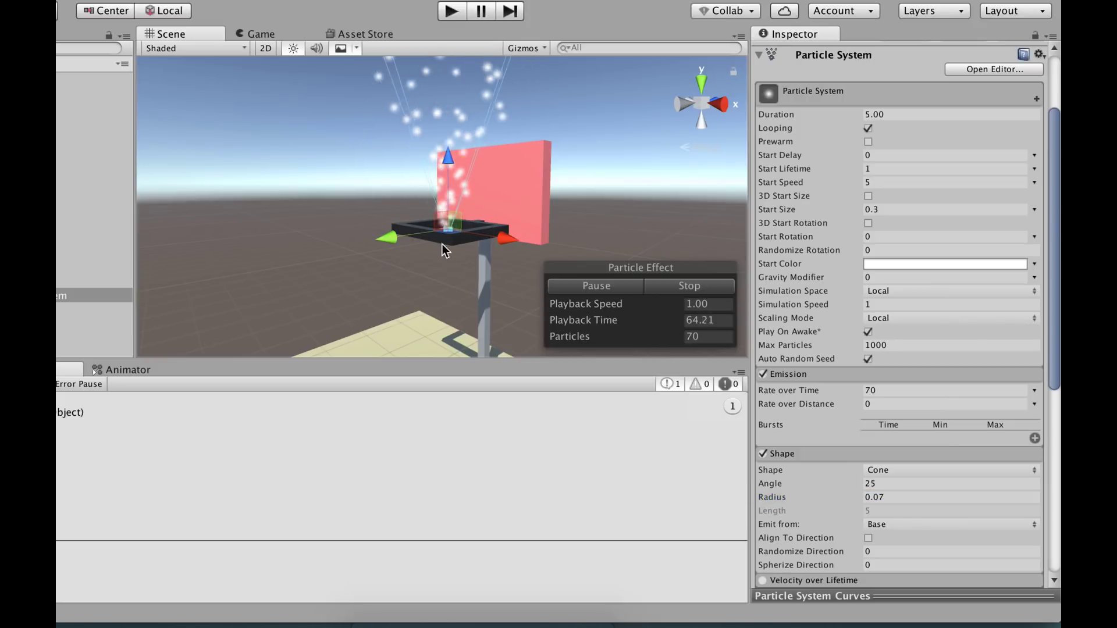
left_click_drag(448, 242, 478, 333, "alt")
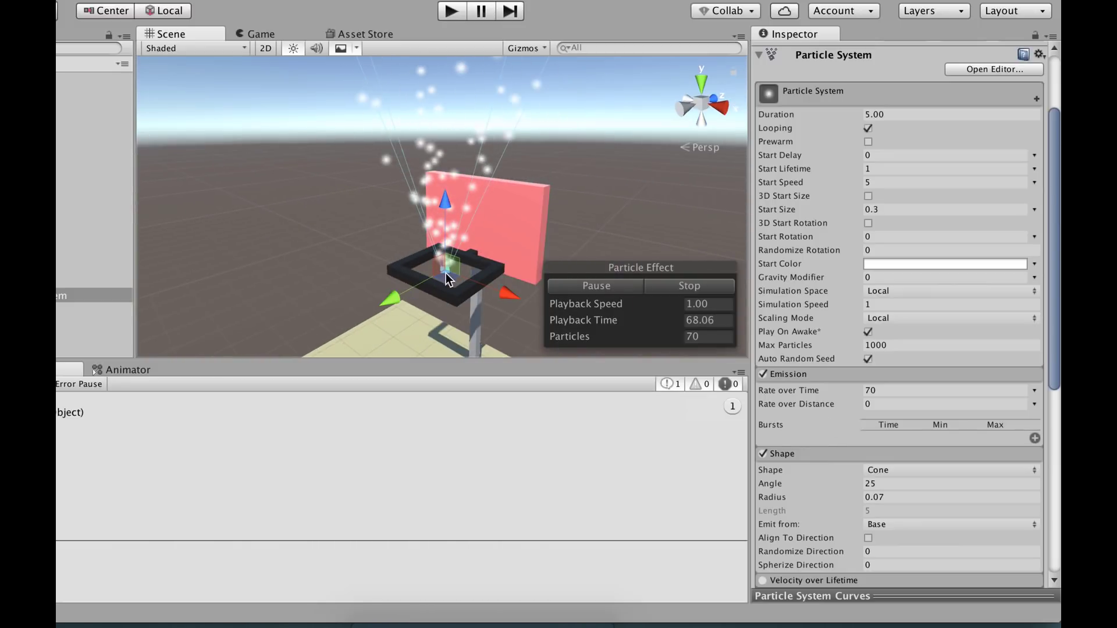
scroll(808, 473, "down", 1)
left_click_drag(780, 485, 811, 487)
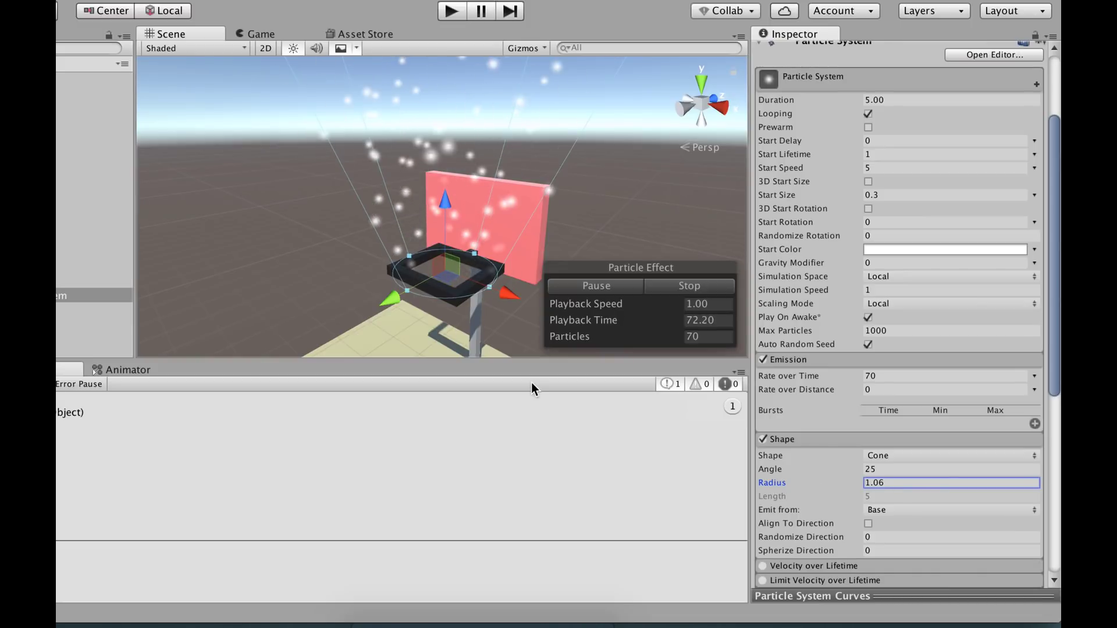
left_click_drag(848, 491, 814, 489)
left_click_drag(421, 262, 488, 218, "alt")
Enable Color over Lifetime for the particle system and give it a gradient from yellow to white.
scroll(1007, 381, "down", 5)
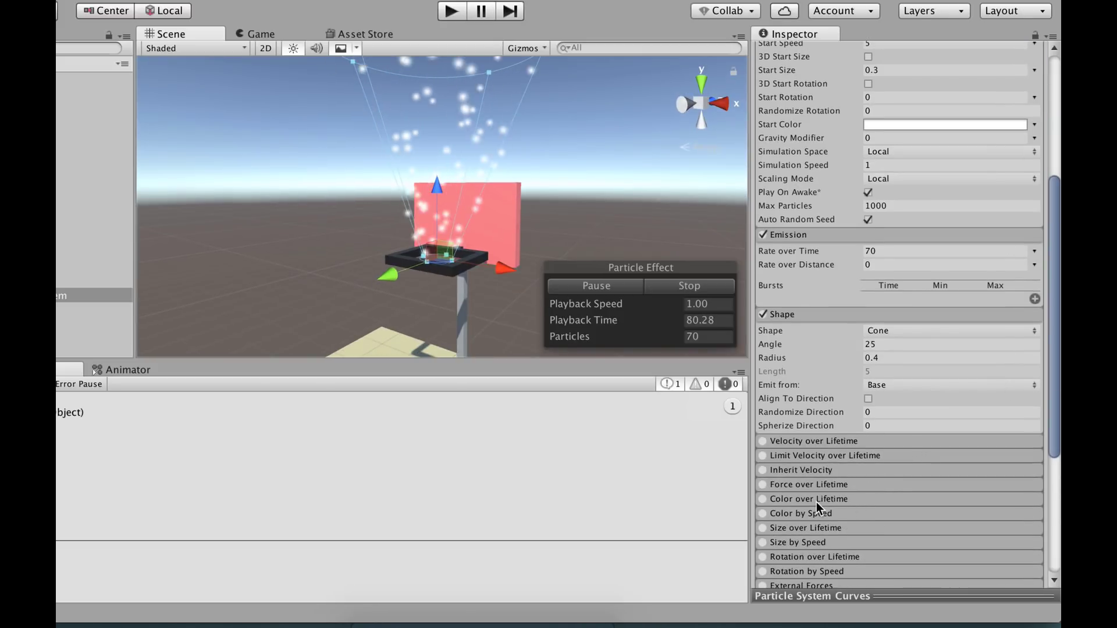
left_click(865, 498)
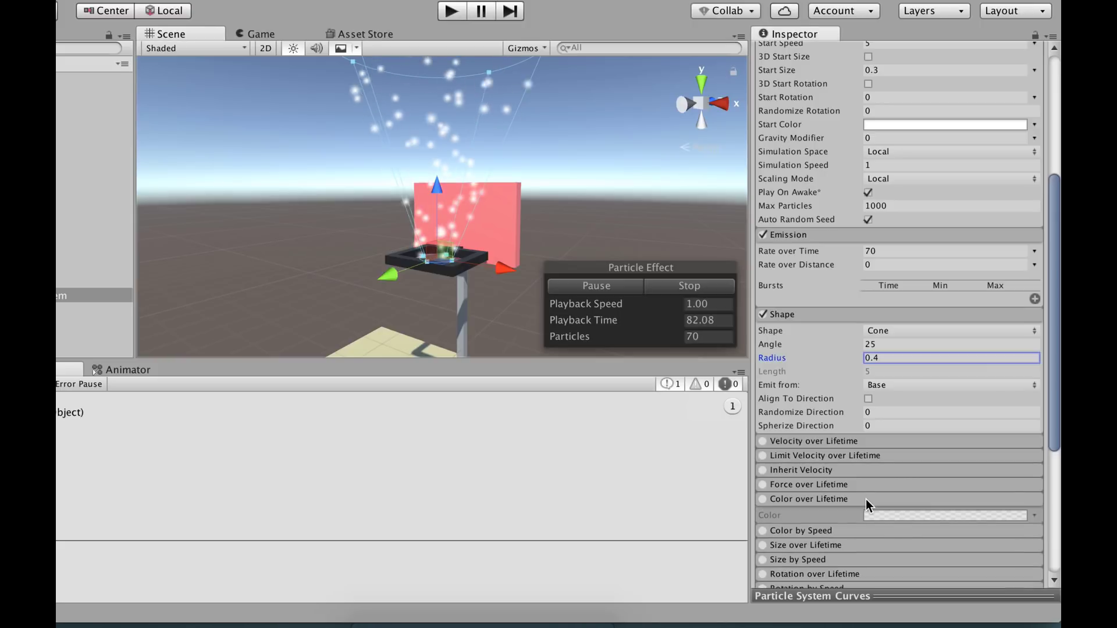
left_click(763, 499)
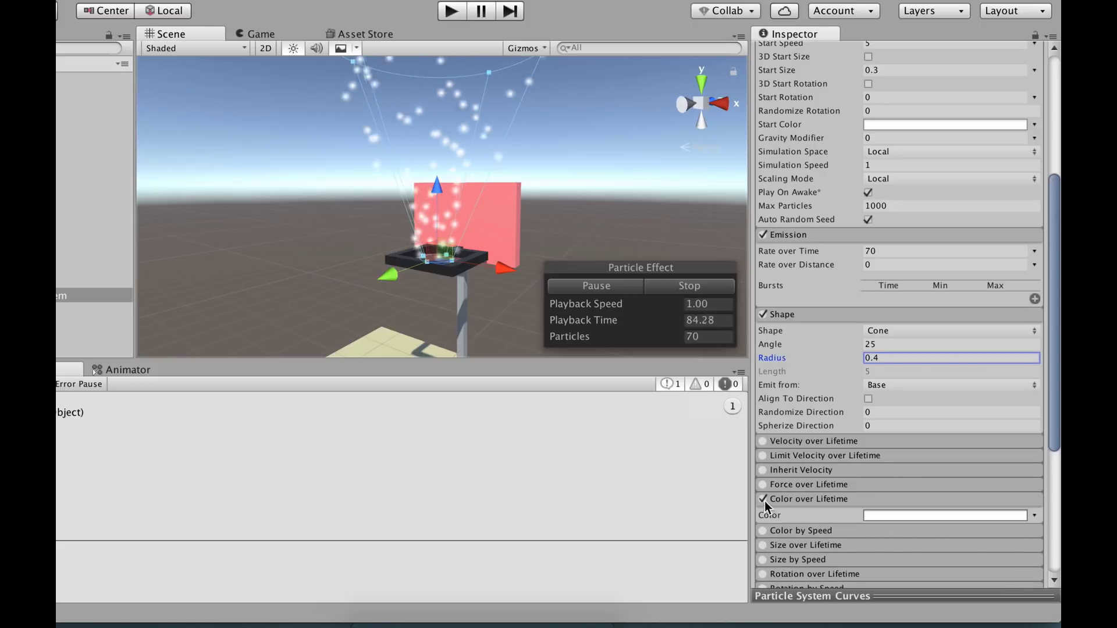
left_click(917, 516)
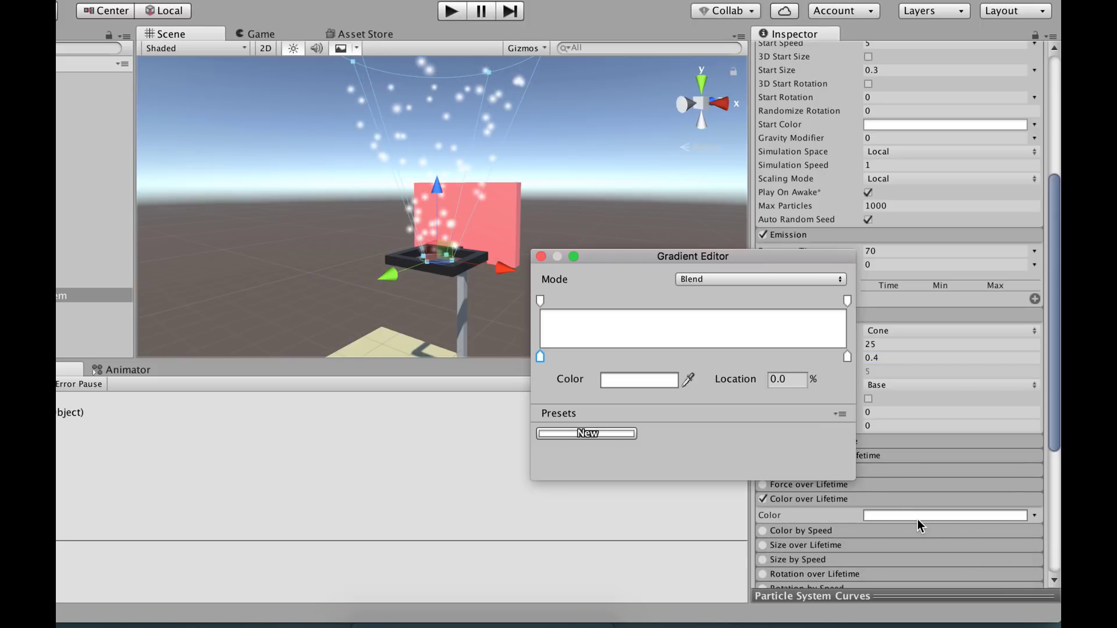
double_click(540, 356)
left_click_drag(605, 349, 560, 349)
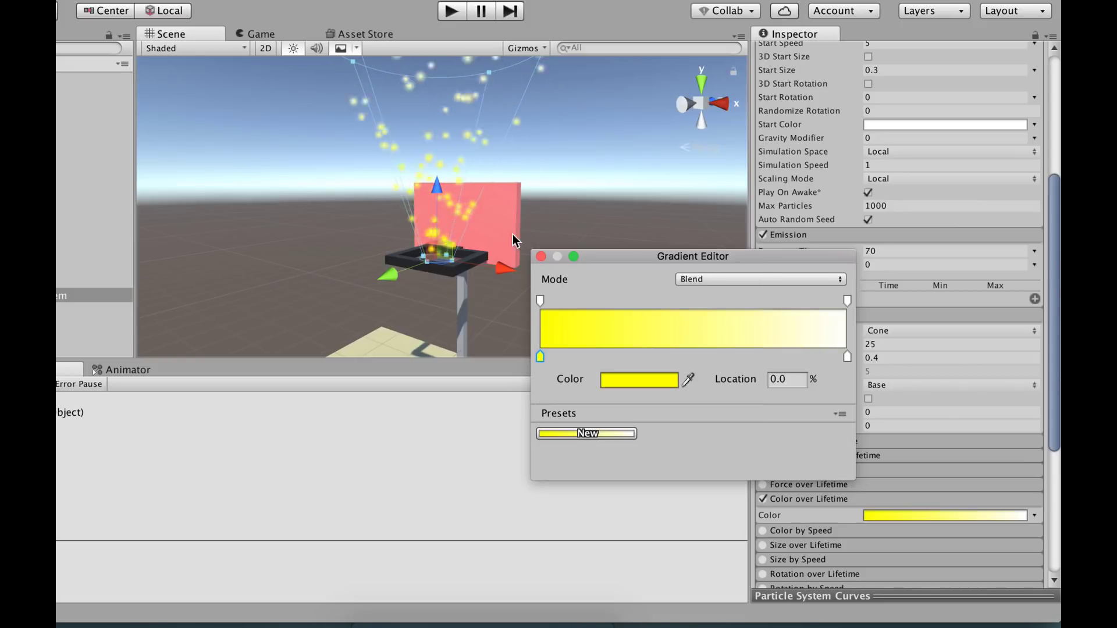
left_click(540, 256)
Turn off Looping for the particle system under ScoreArea.
right_click_drag(523, 213, 434, 104)
left_click_drag(421, 119, 499, 161, "alt")
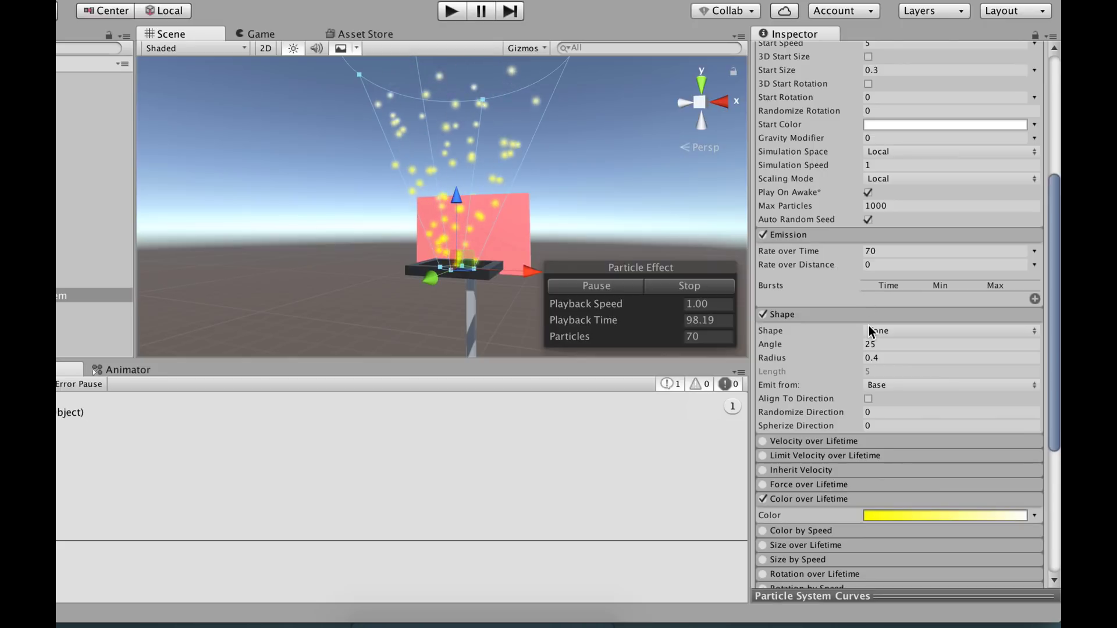
scroll(841, 270, "up", 10)
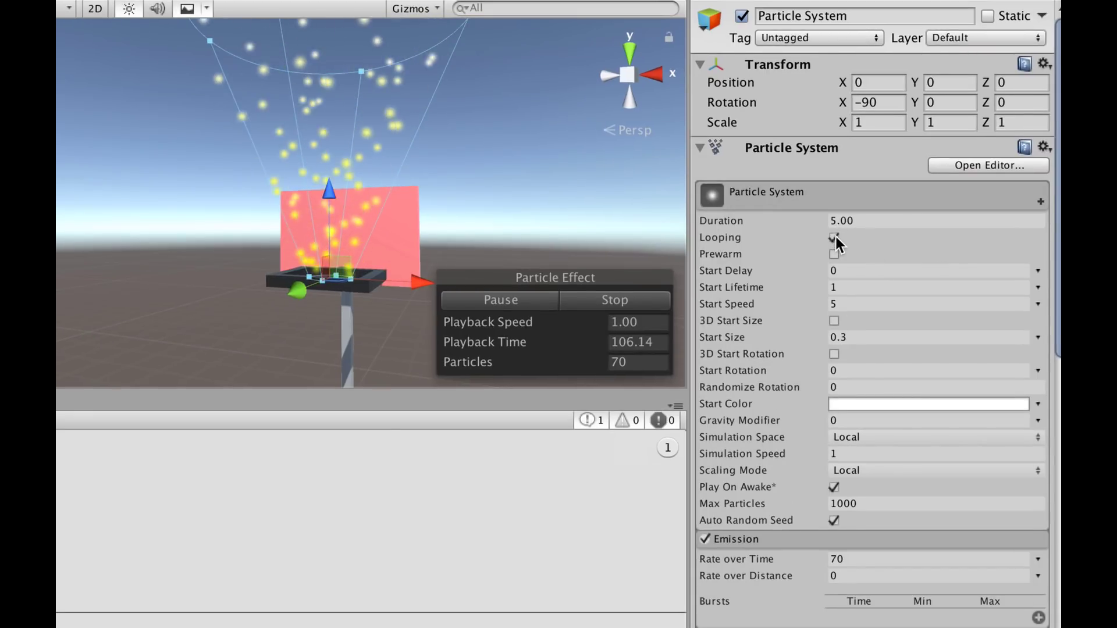
left_click(833, 238)
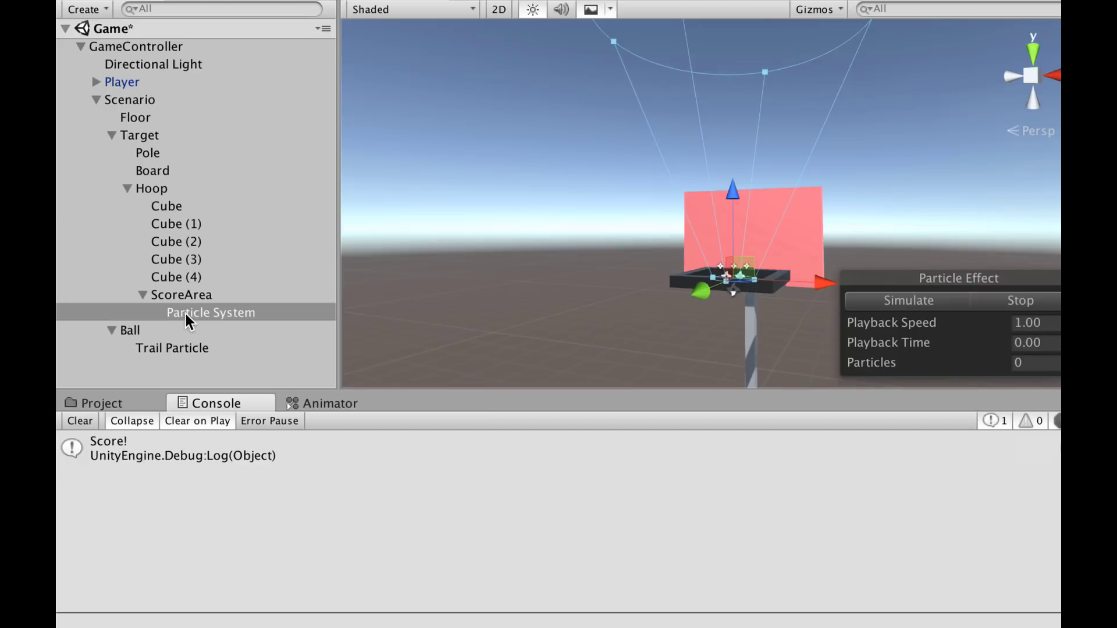
Simulate the particle system under ScoreArea to preview its non-looping emission.
left_click(188, 314)
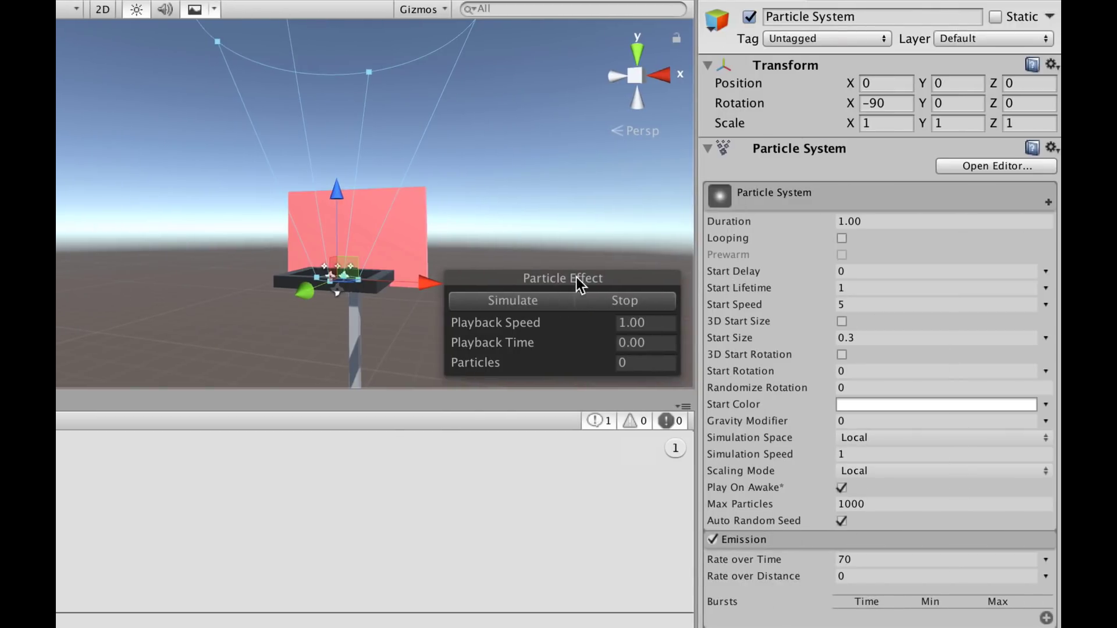
left_click(504, 304)
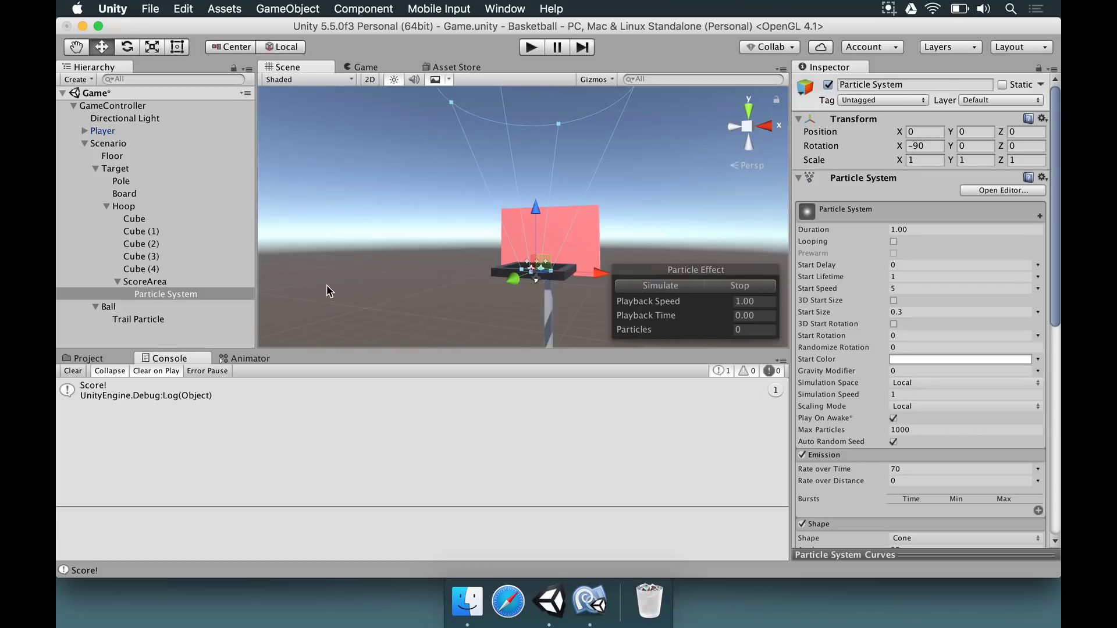
Collapse the hierarchy from ScoreArea up to Scenario, clear the selection and save the scene.
left_click(140, 294)
key("Left")
key("Left")
key("Left")
key("Left")
key("Left")
key("Left")
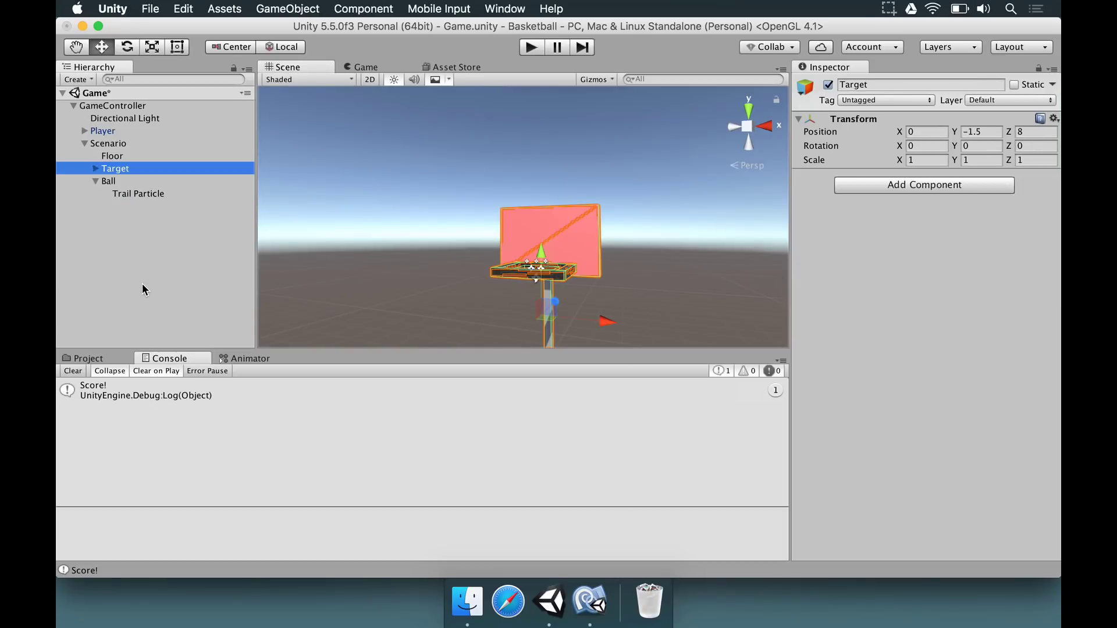
key("Left")
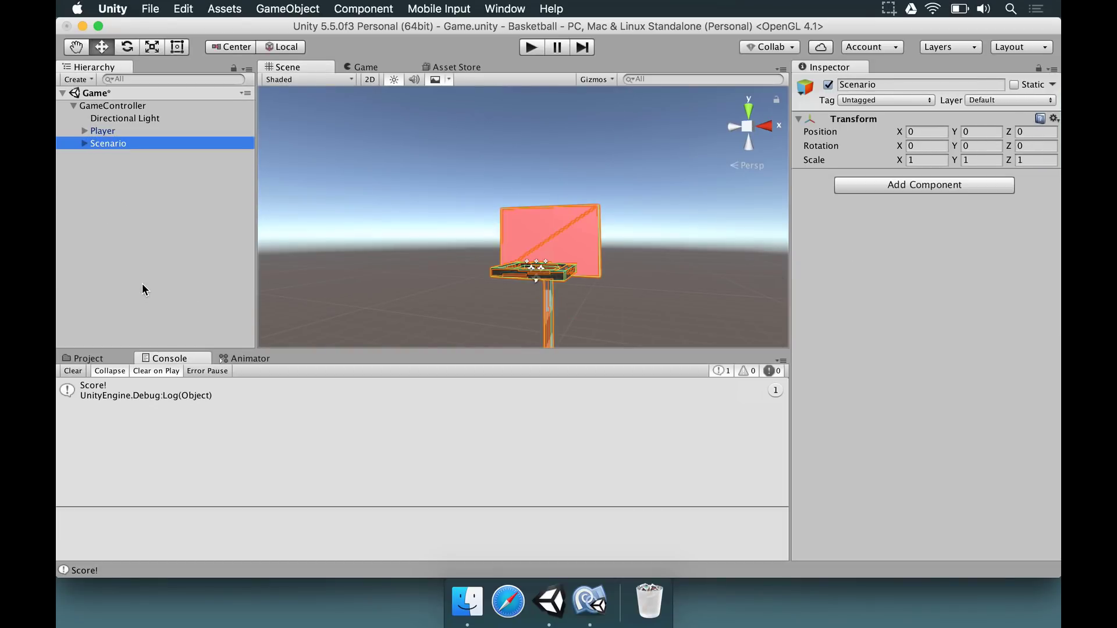
left_click(145, 289)
key("super+s")
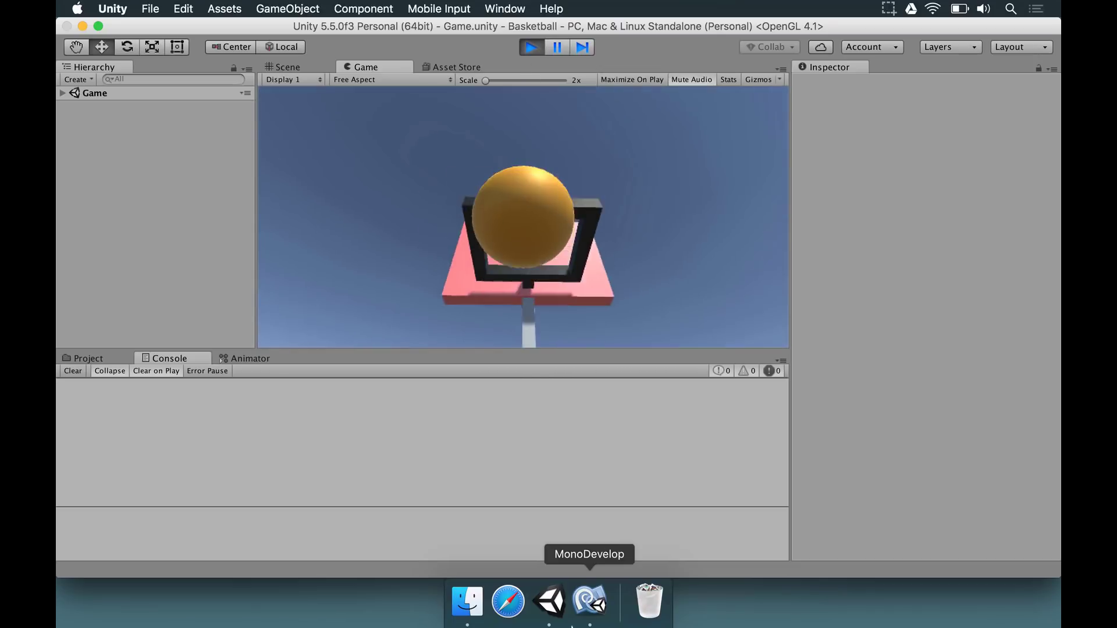
Restart the game in play mode, check the hoop's particle effect from close by, and stop the test.
left_click(530, 47)
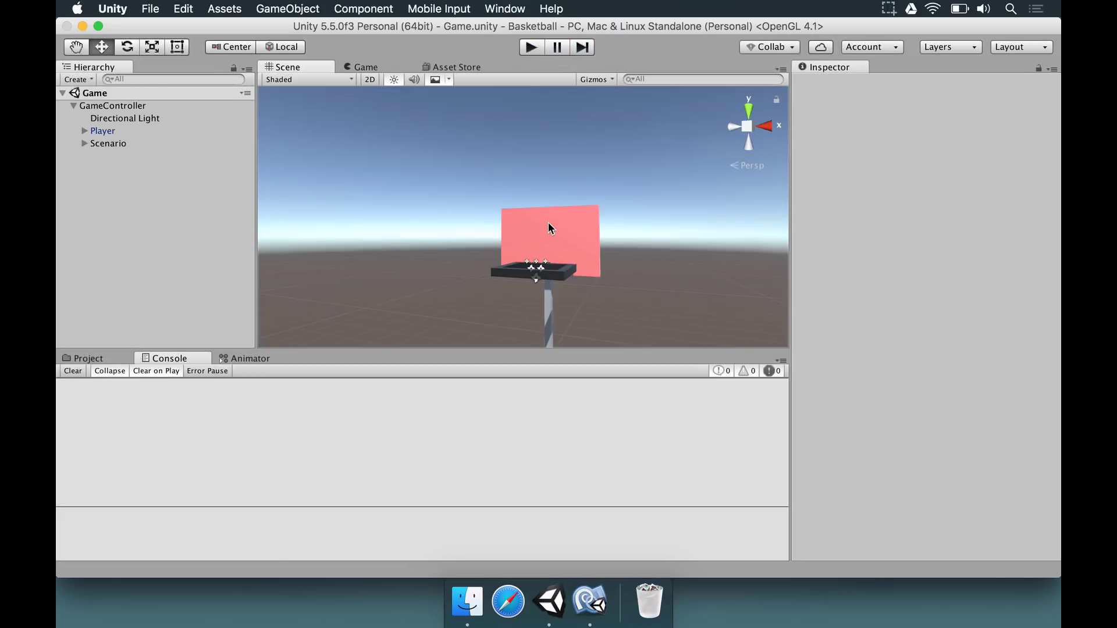
left_click(532, 47)
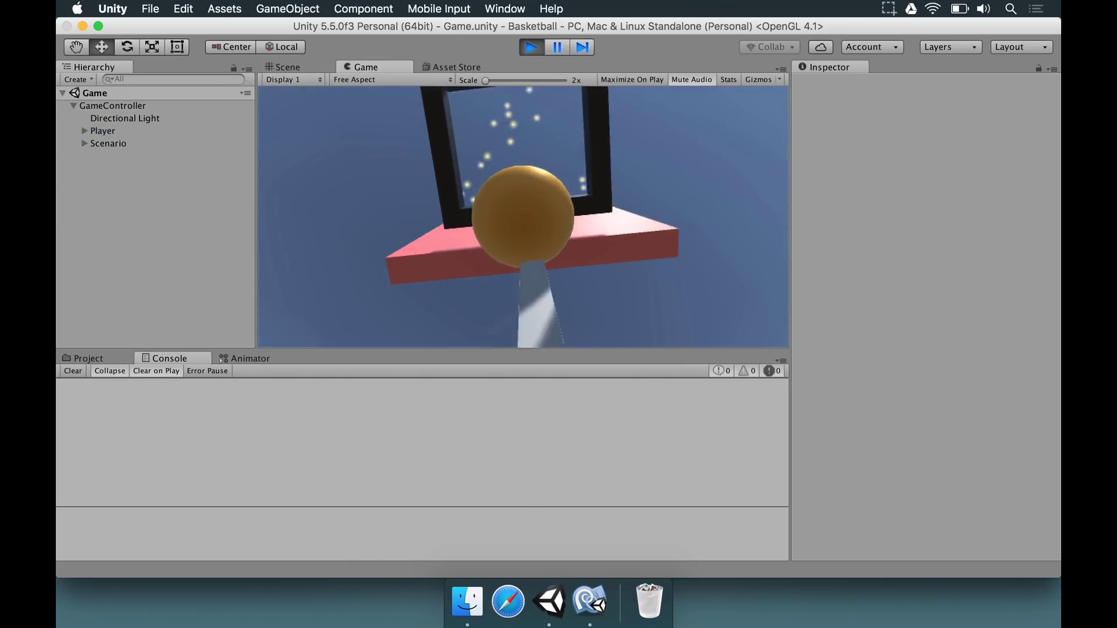
left_click(531, 47)
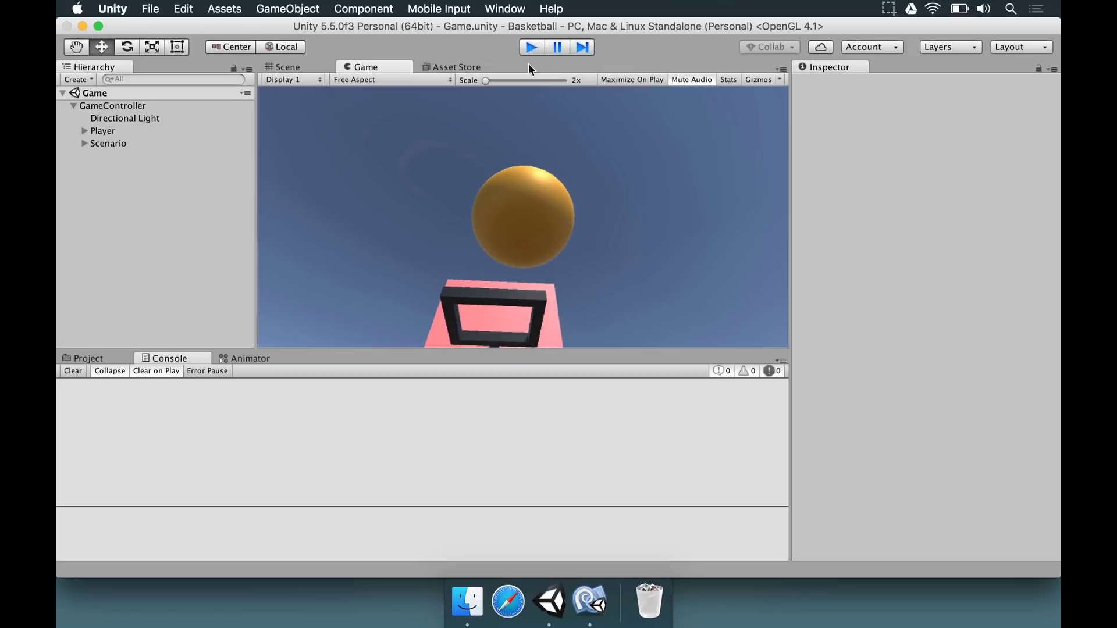
Try a Ball Distance of 1.5 on the Player, play-test it while moving around the hoop, and restore the value to 2.25.
left_click(105, 131)
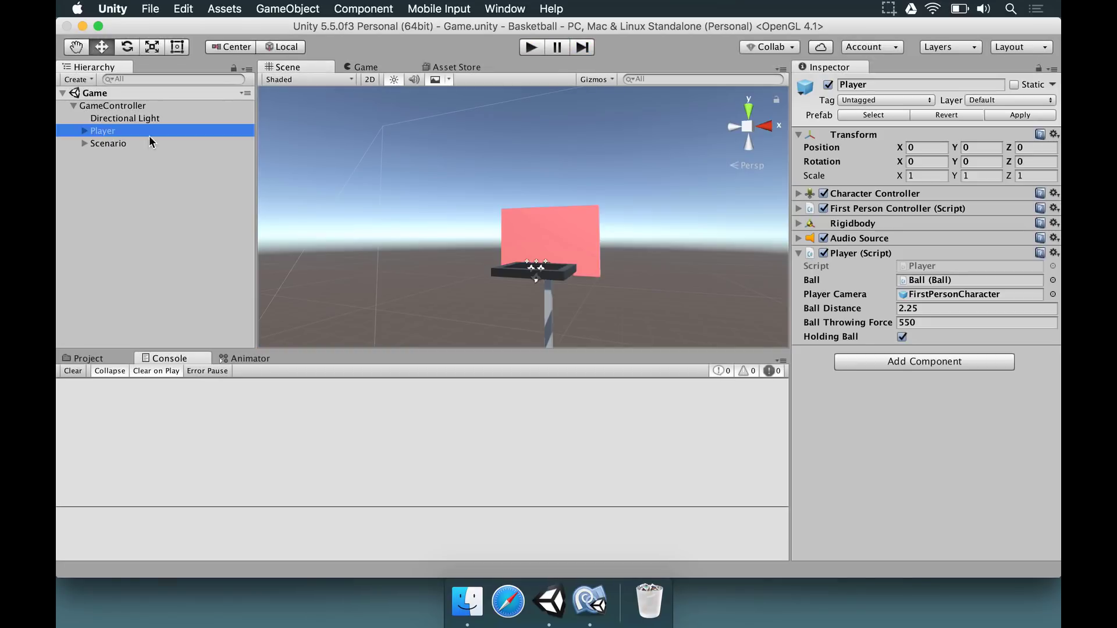
left_click(919, 309)
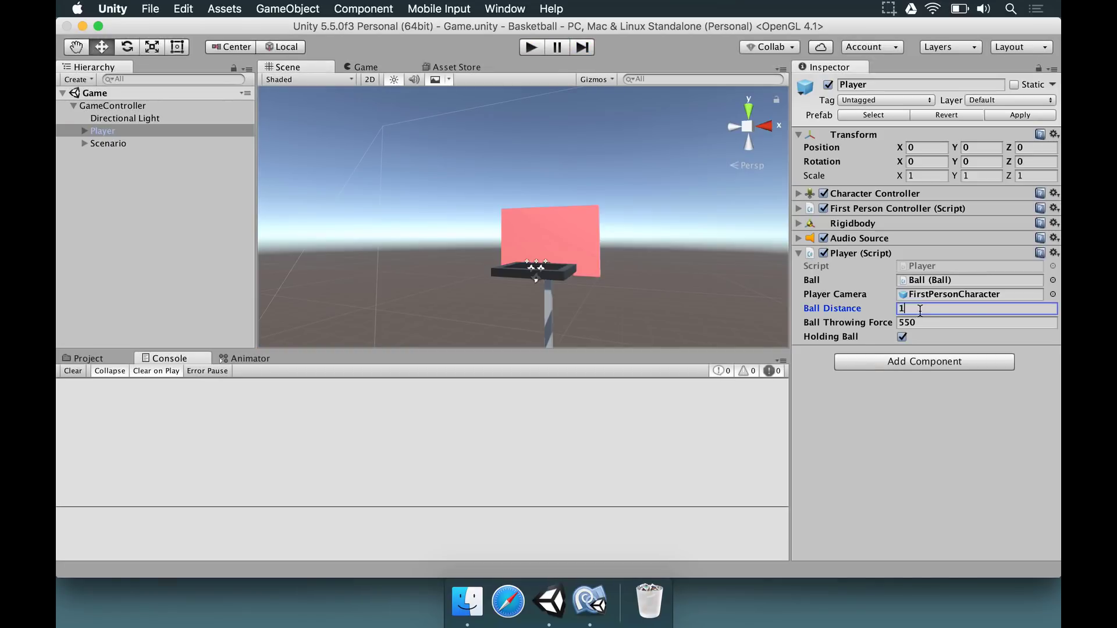
left_click(532, 49)
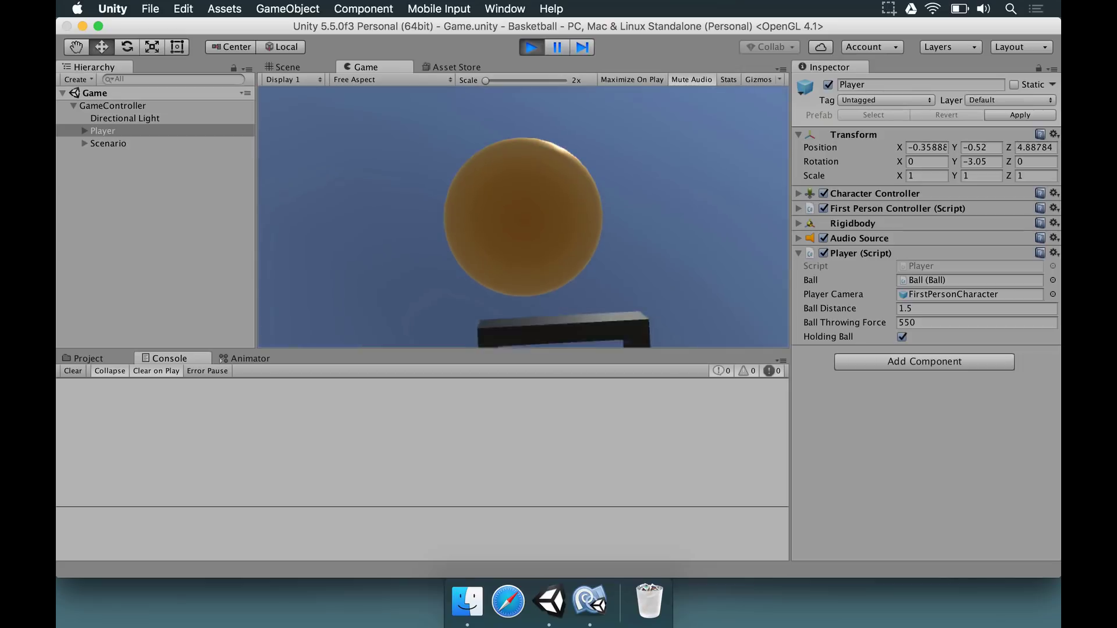
key("w")
key("d")
key("s")
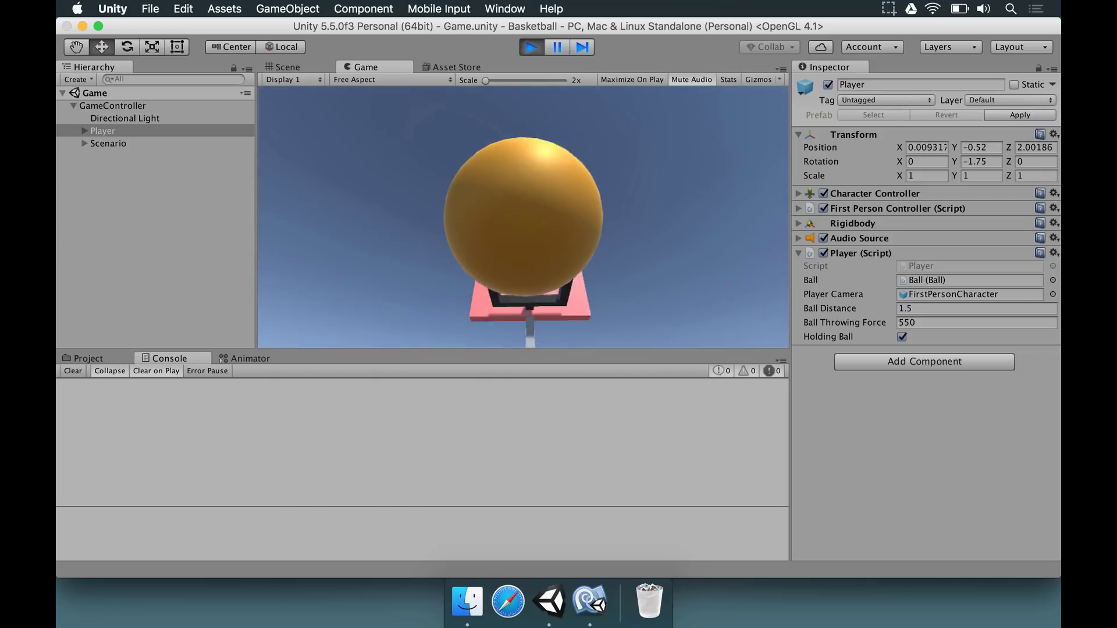
key("s")
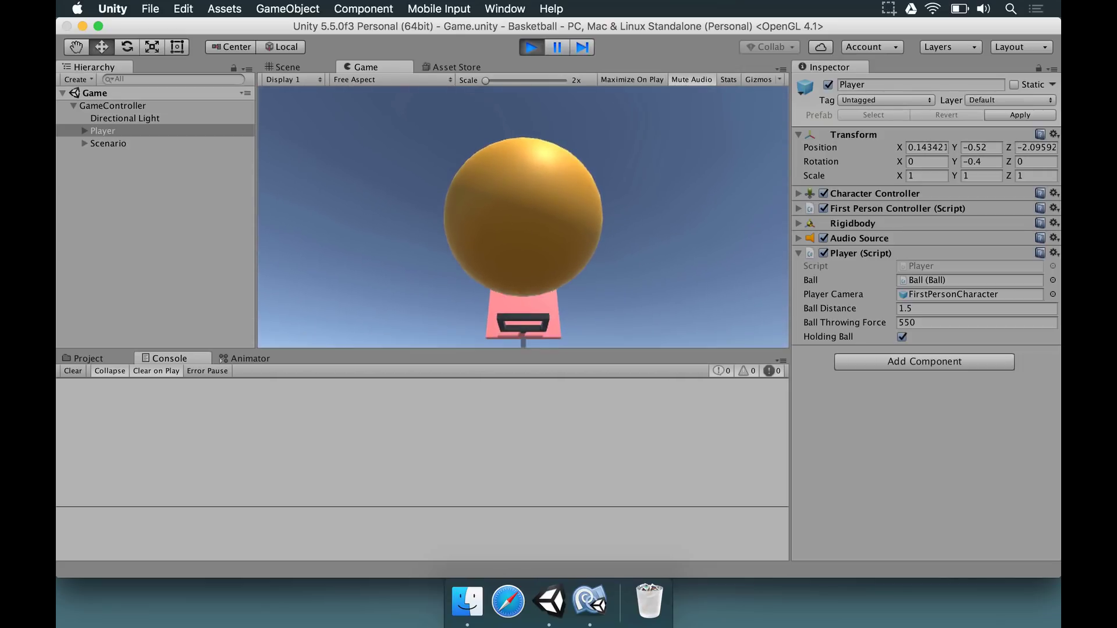
key("super+p")
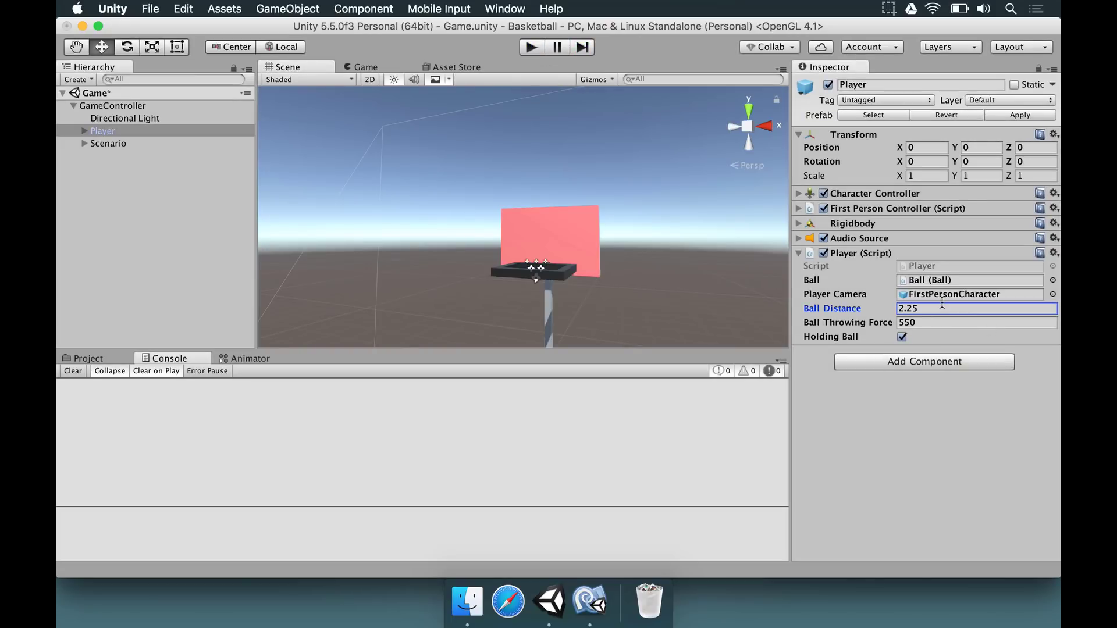
Play-test the game by throwing the ball at the hoop over several attempts to check the trail, scoring effect and scene reset.
left_click(529, 51)
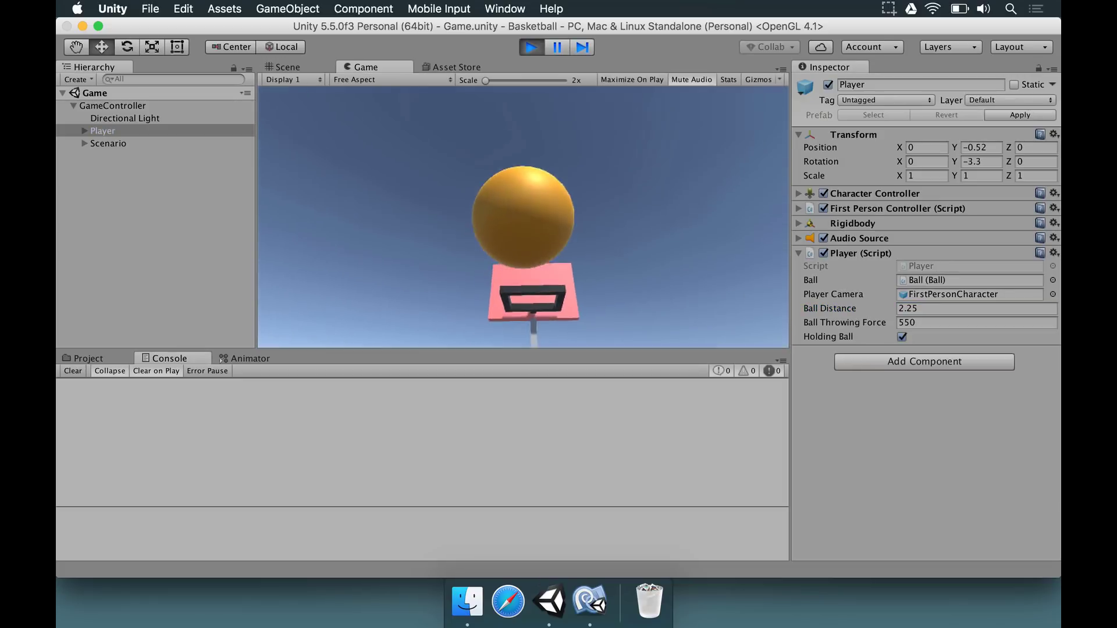
left_click(523, 216)
key("a")
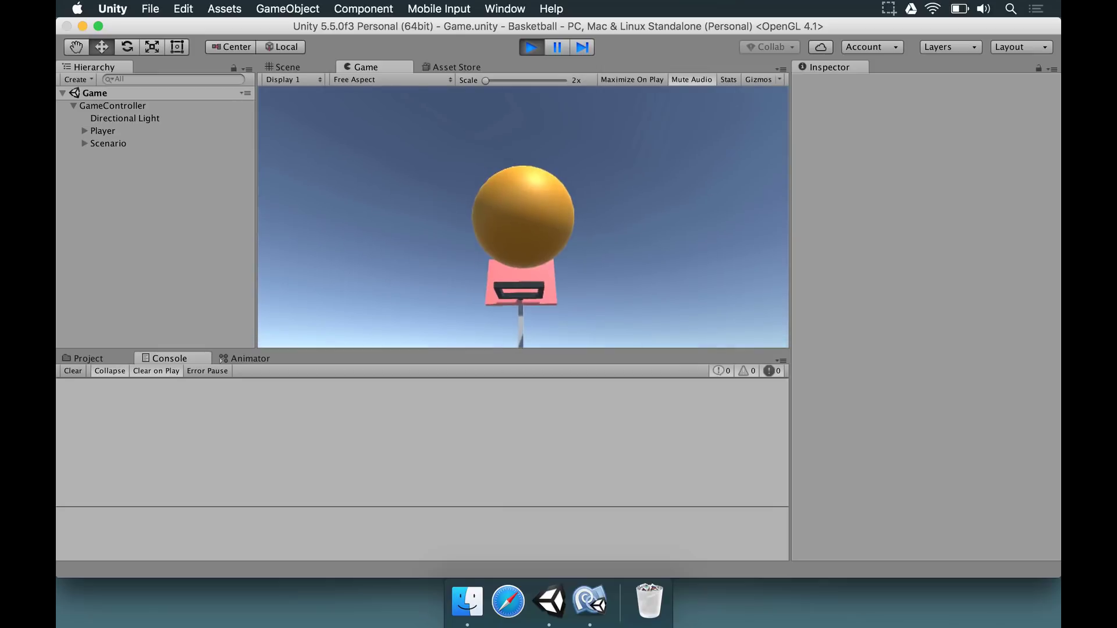
left_click(523, 217)
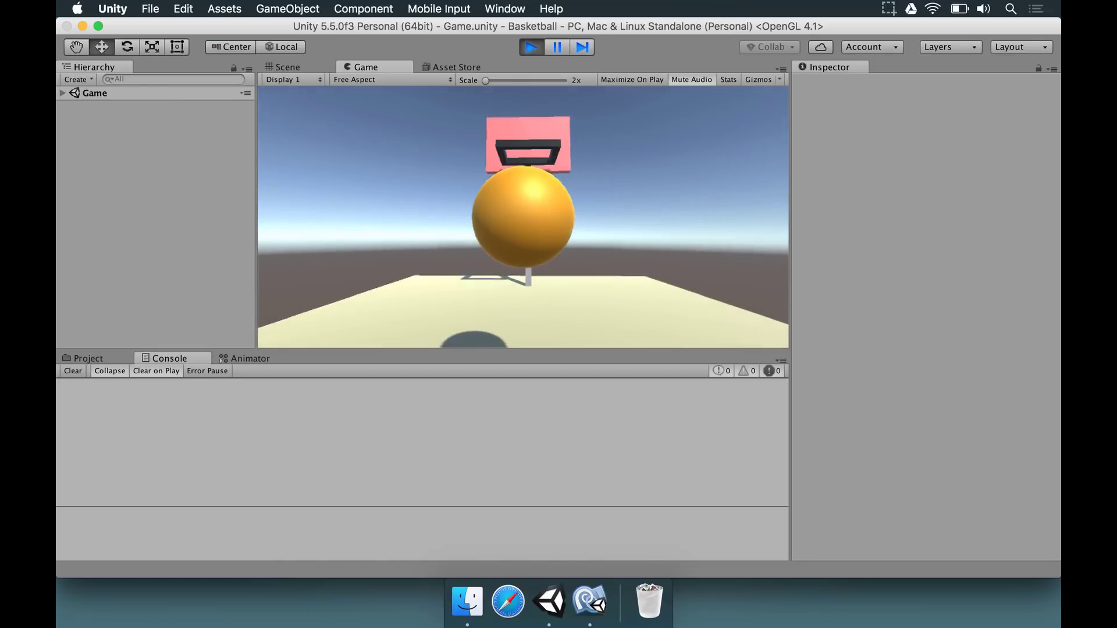
left_click(523, 217)
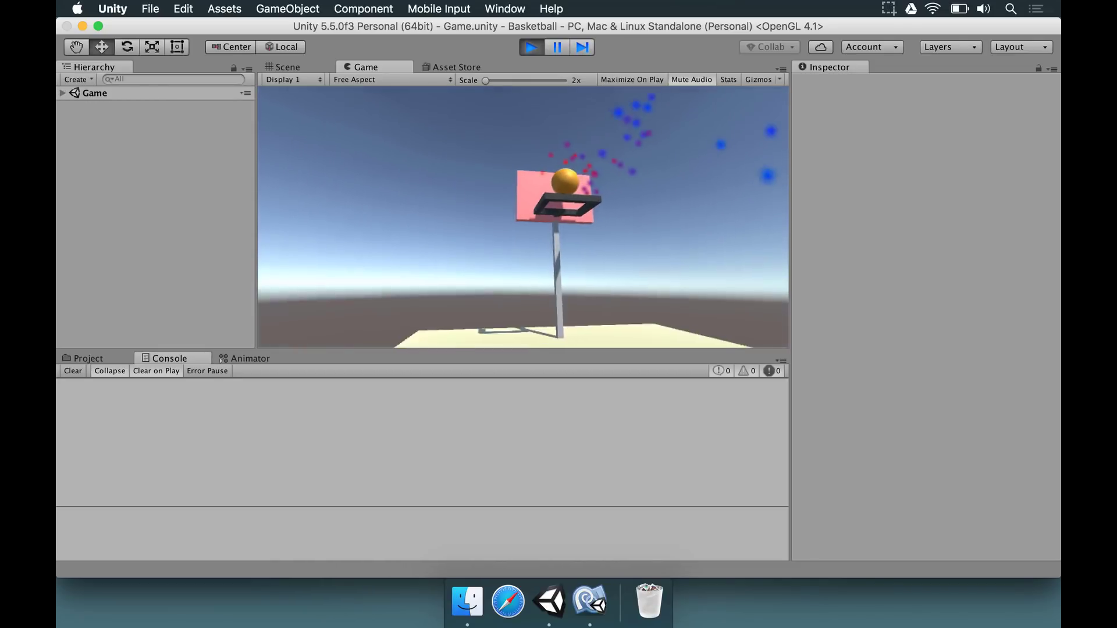